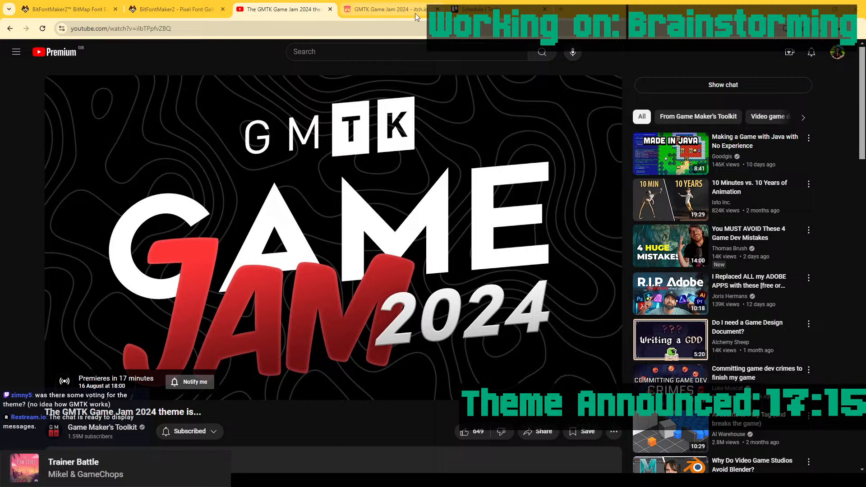
# Review the Friday-to-Tuesday game jam schedule on the Trello board and glance at the pixel font gallery.
pyautogui.click(474, 11)
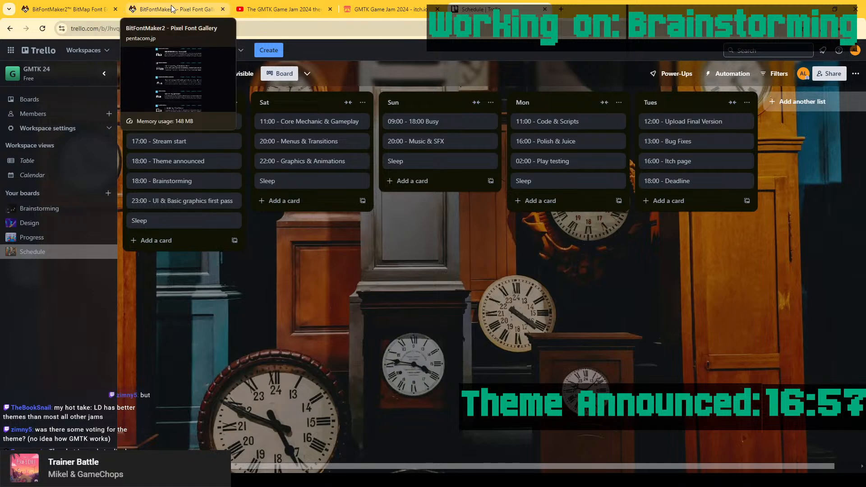
pyautogui.click(186, 4)
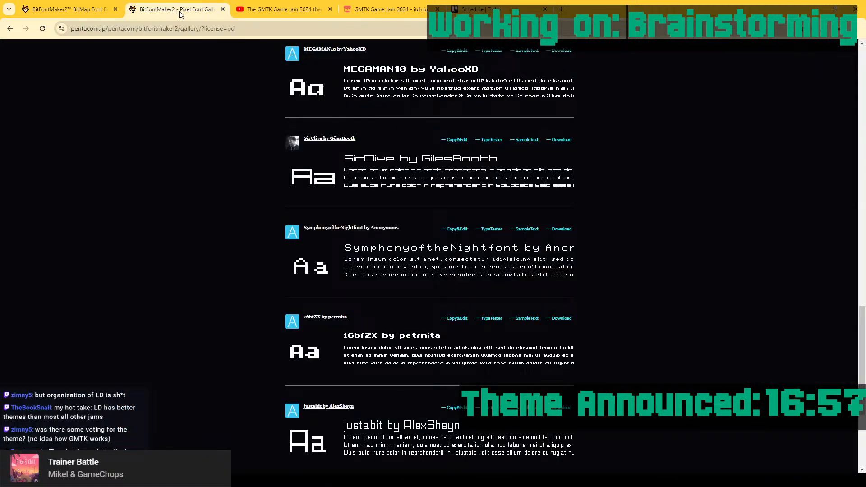
pyautogui.click(500, 10)
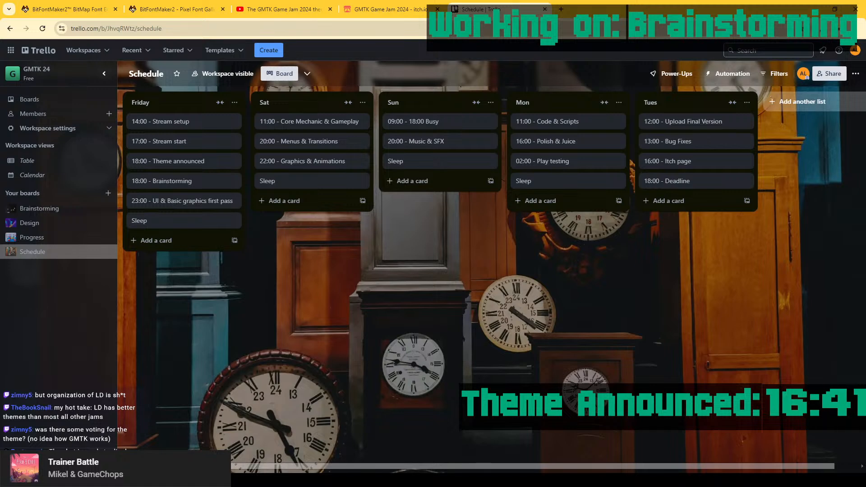
# Switch to File Explorer, launch Godot_v4.3-stable_win64.exe and begin creating a new project in the Godot Project Manager.
pyautogui.moveTo(108, 477)
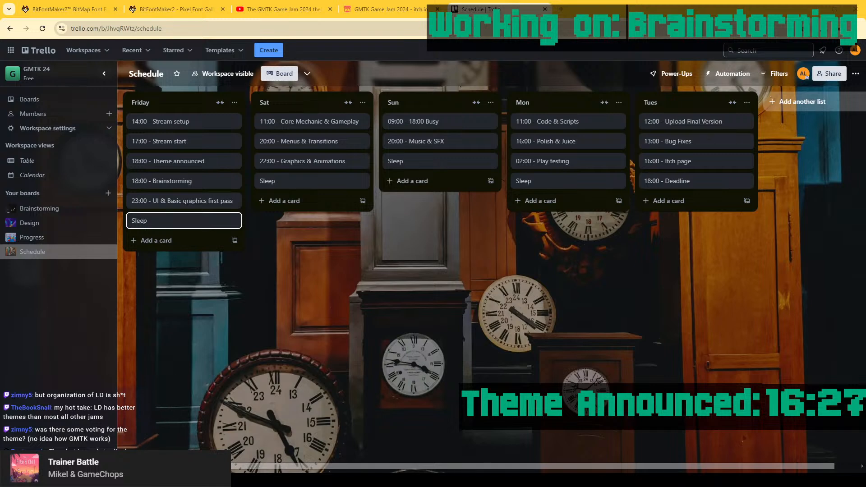
pyautogui.hotkey('alt', 'Tab')
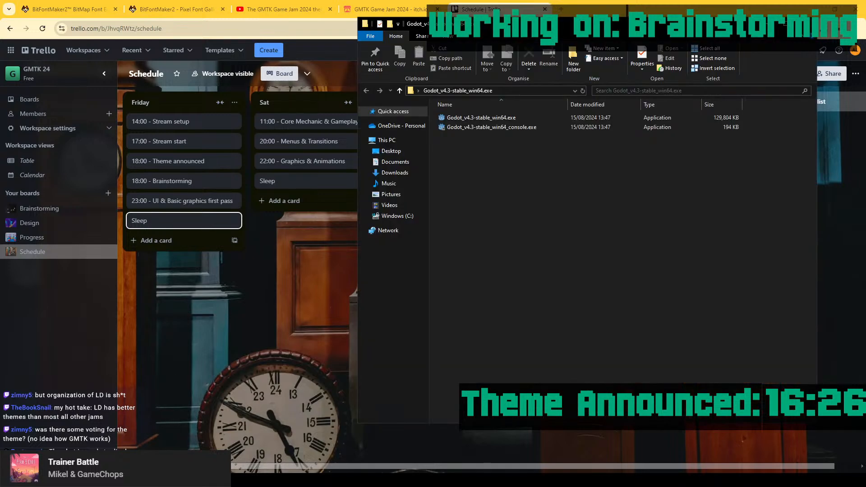
pyautogui.doubleClick(505, 118)
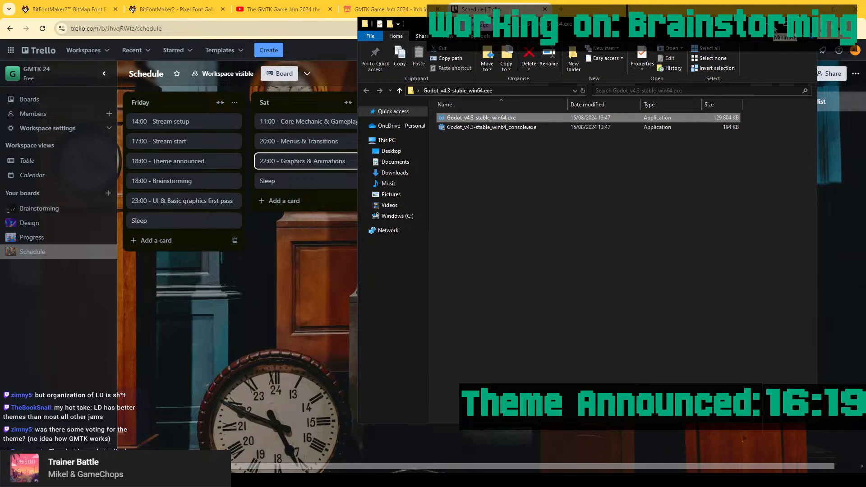
pyautogui.click(774, 24)
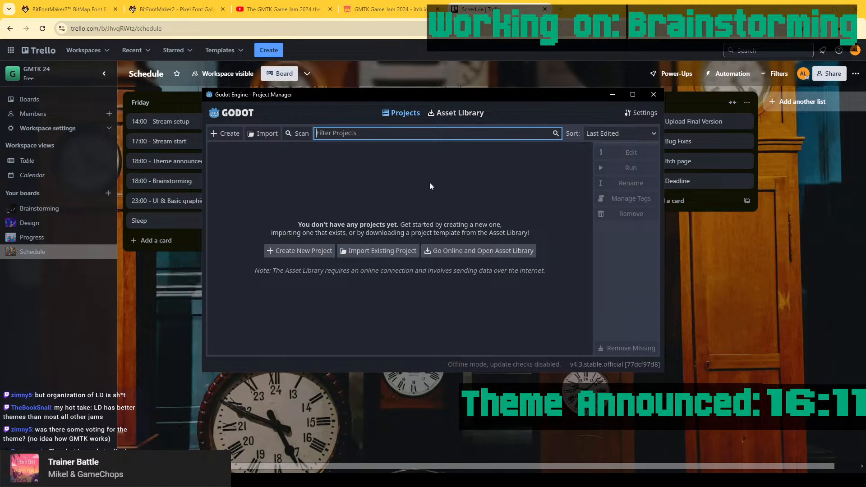
pyautogui.click(305, 252)
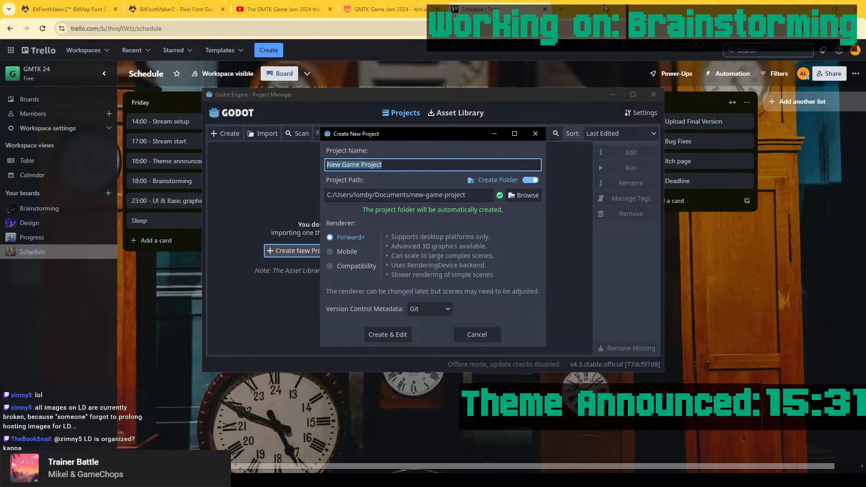
# Switch to the browser and open ldjam.com in a new tab.
pyautogui.click(560, 9)
pyautogui.click(560, 9)
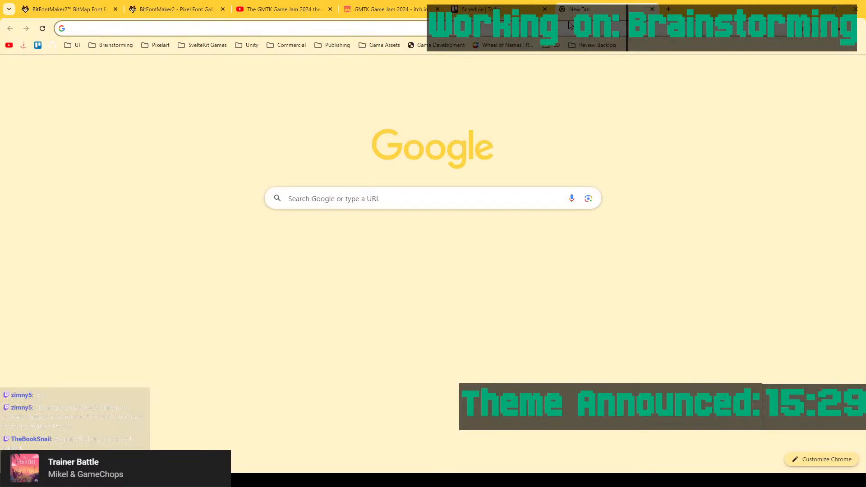
pyautogui.write('ldjam.com')
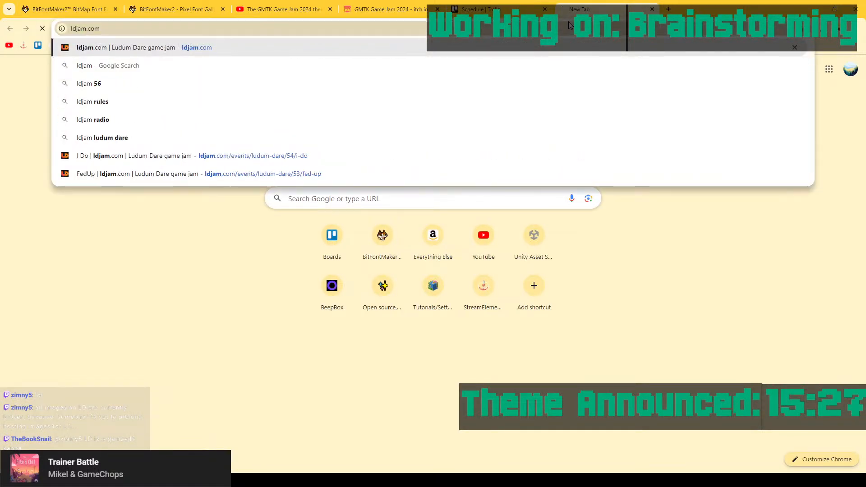
pyautogui.press('Return')
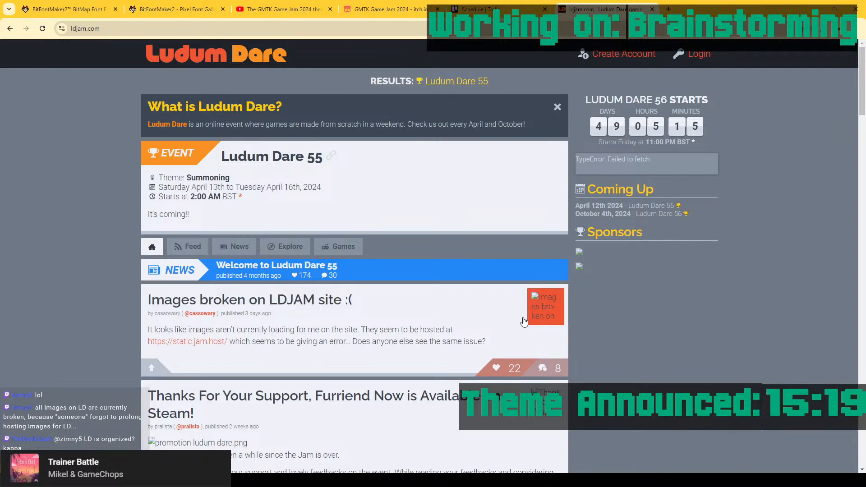
# Examine the community posts on the Ludum Dare home page for broken images, and close the site.
pyautogui.scroll(-1, 552, 299)
pyautogui.scroll(-2, 432, 380)
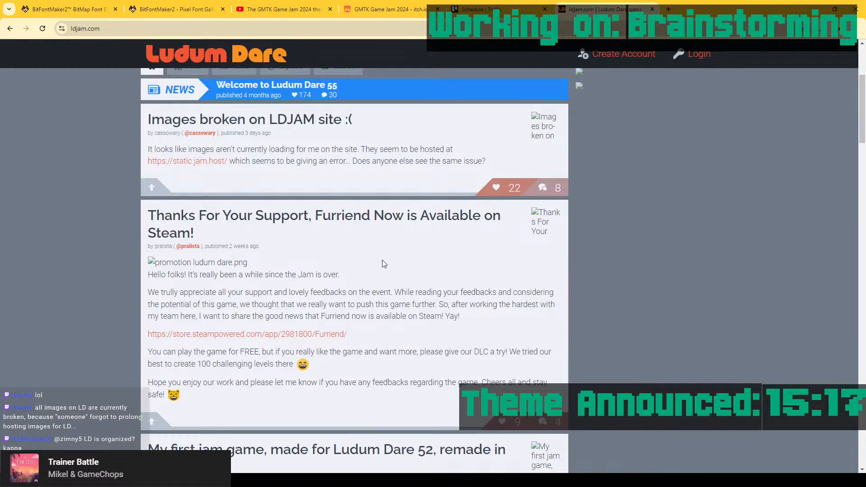
pyautogui.scroll(-5, 324, 284)
pyautogui.scroll(-6, 331, 297)
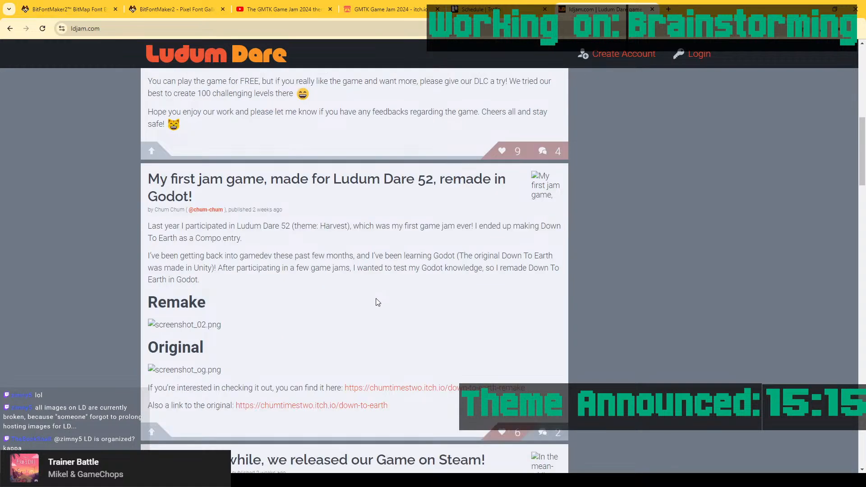
pyautogui.scroll(-5, 379, 292)
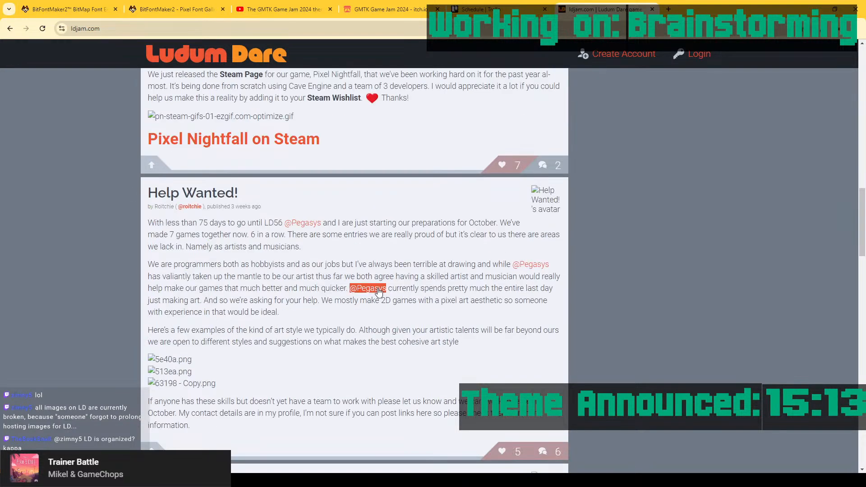
pyautogui.tripleClick(214, 149)
pyautogui.click(215, 161)
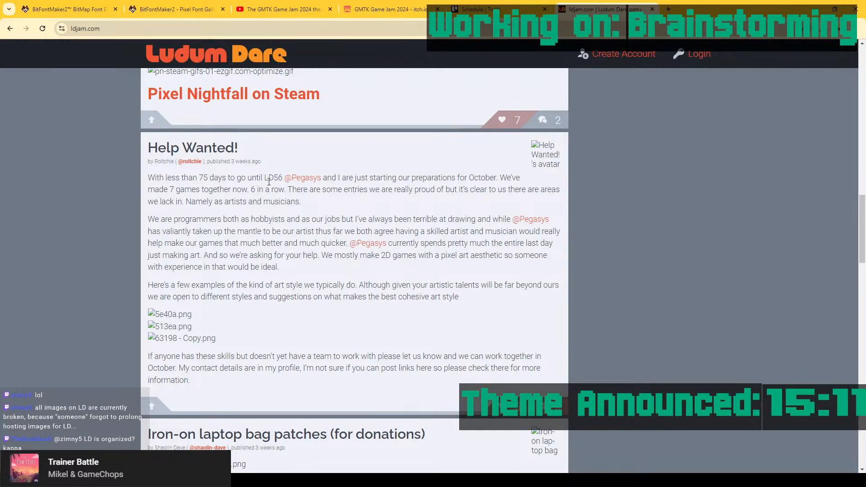
pyautogui.scroll(-1, 406, 181)
pyautogui.scroll(12, 539, 167)
pyautogui.scroll(7, 538, 167)
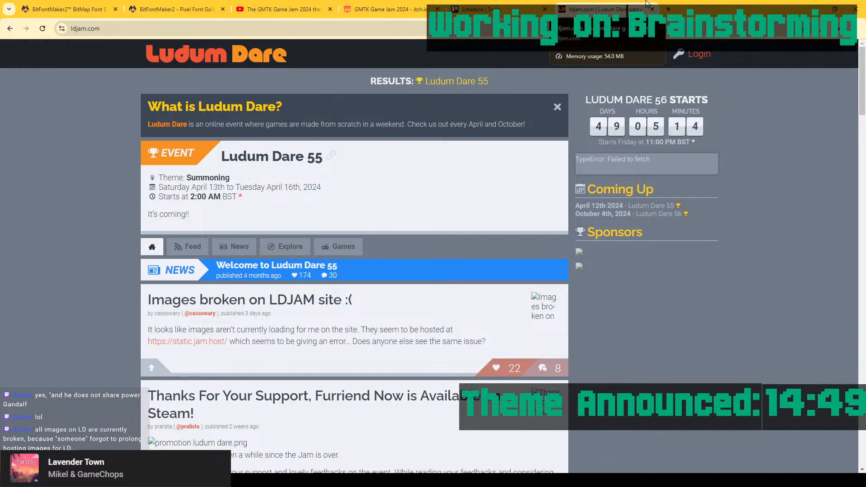
pyautogui.middleClick(590, 6)
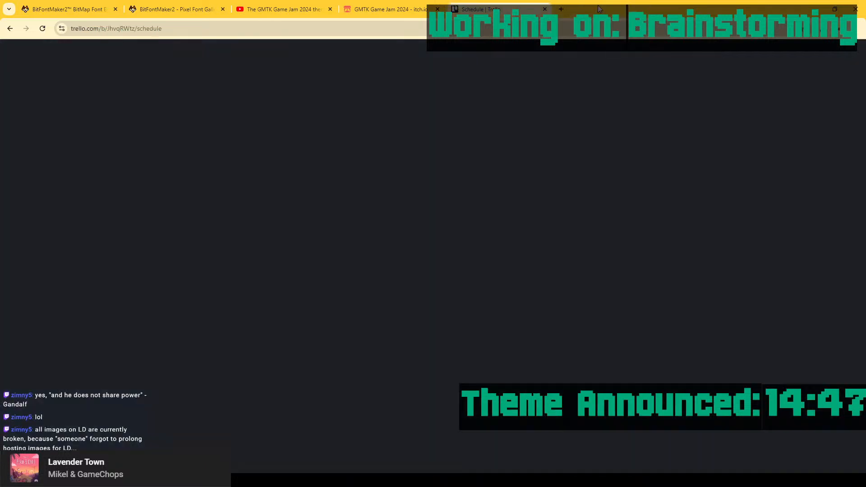
# Switch back to Godot and reposition the Create New Project dialog so it sits beside the project list.
pyautogui.click(284, 9)
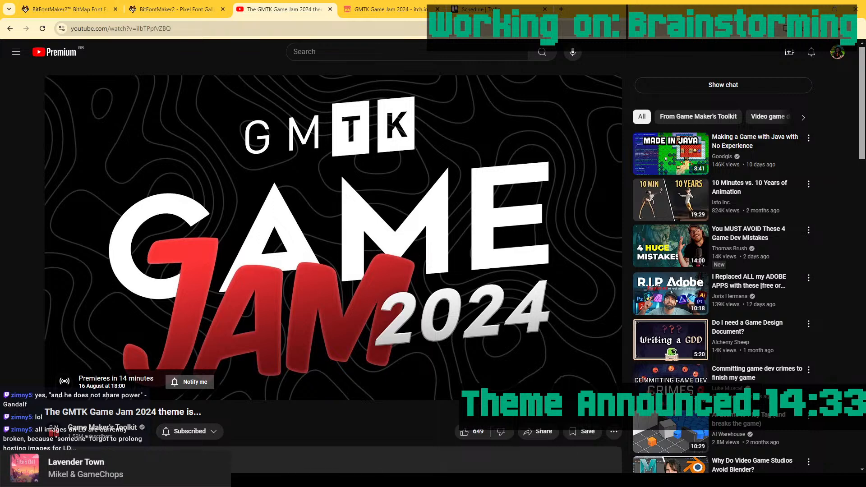
pyautogui.click(219, 480)
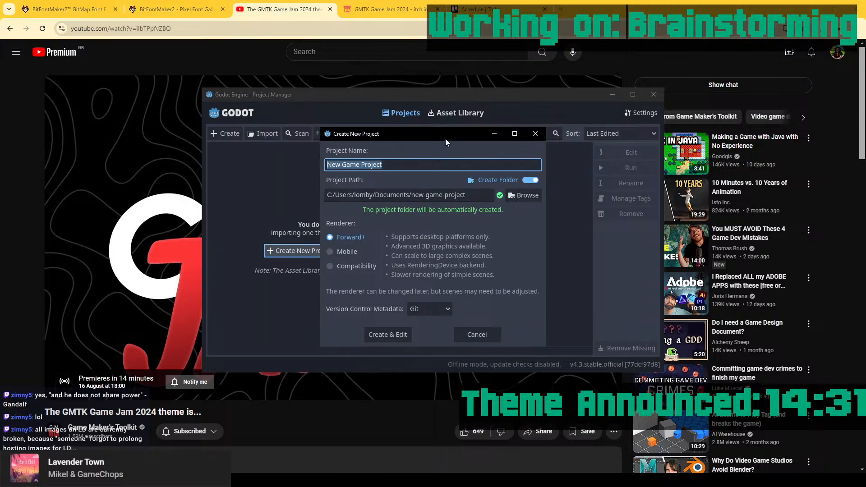
pyautogui.moveTo(445, 139); pyautogui.dragTo(637, 132)
pyautogui.click(485, 99)
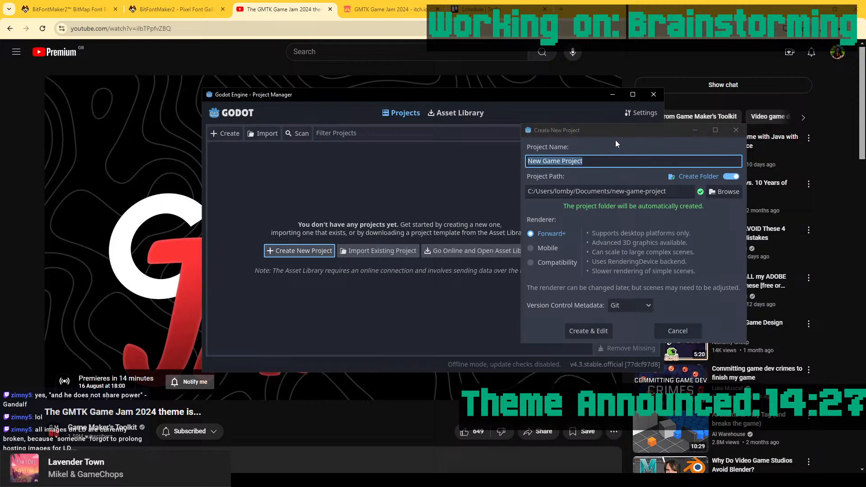
pyautogui.click(593, 130)
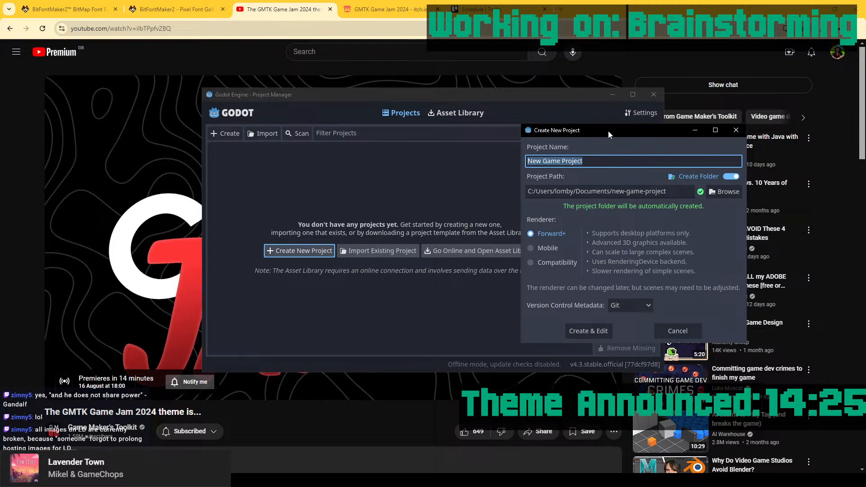
pyautogui.moveTo(608, 130); pyautogui.dragTo(584, 75)
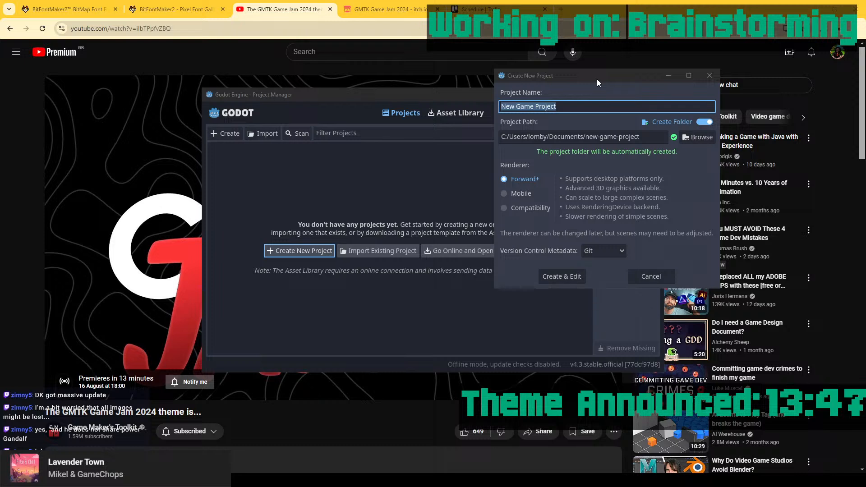
pyautogui.click(625, 79)
pyautogui.moveTo(620, 75); pyautogui.dragTo(645, 58)
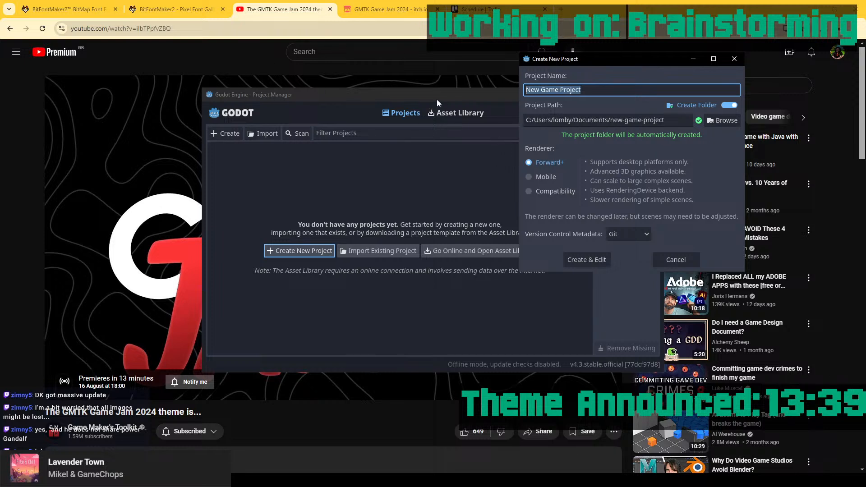
pyautogui.click(367, 98)
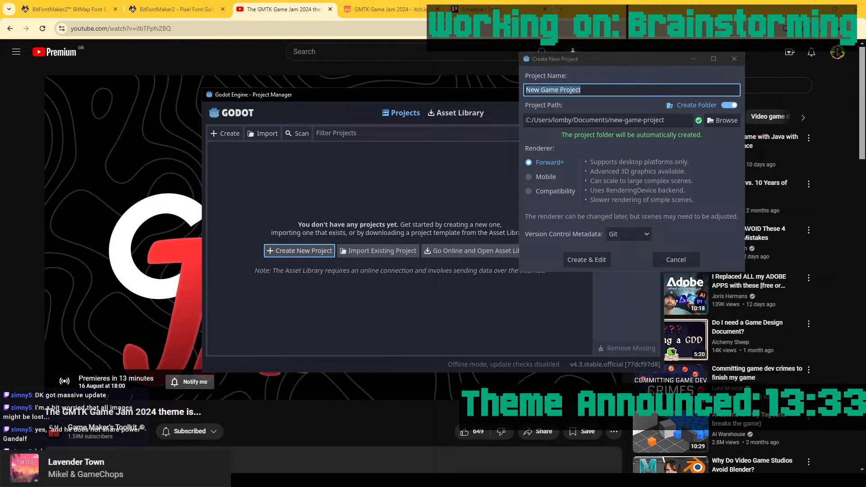
# Name the new project GMTK2024.
pyautogui.click(602, 91)
pyautogui.write('GM')
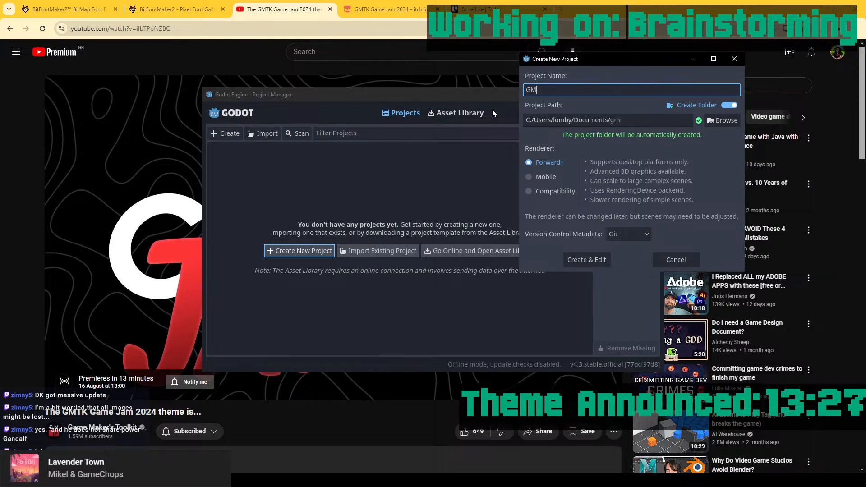
pyautogui.write('TK2024')
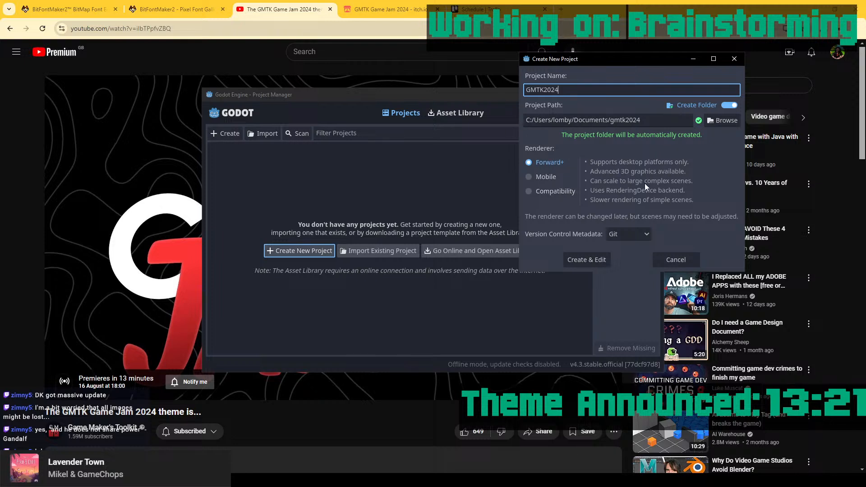
# Compare the Forward+, Mobile and Compatibility renderers, choose Compatibility for the project, and keep Git as the version control metadata.
pyautogui.click(548, 177)
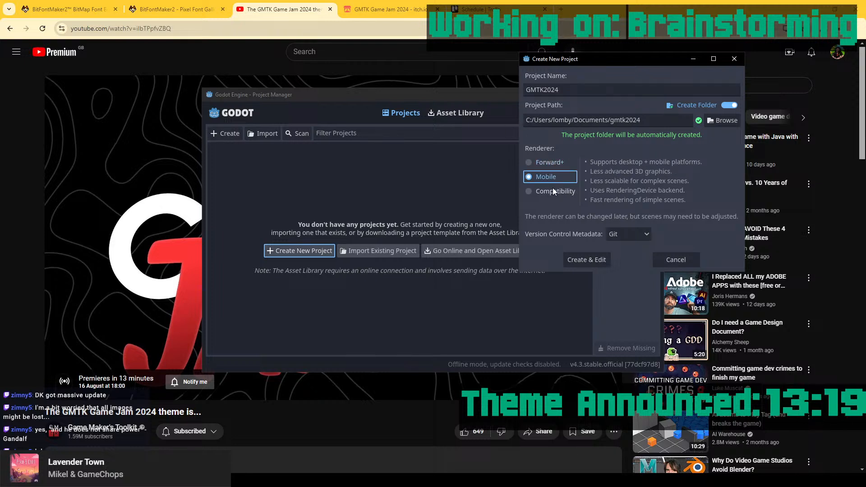
pyautogui.click(553, 189)
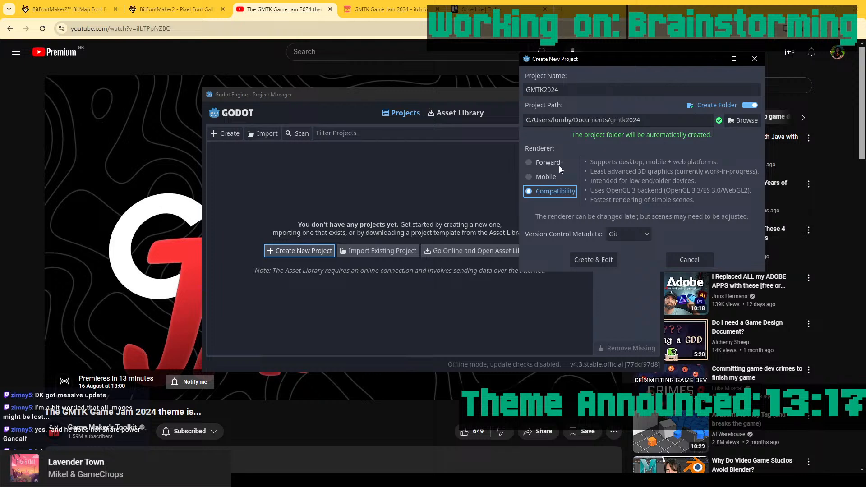
pyautogui.click(545, 163)
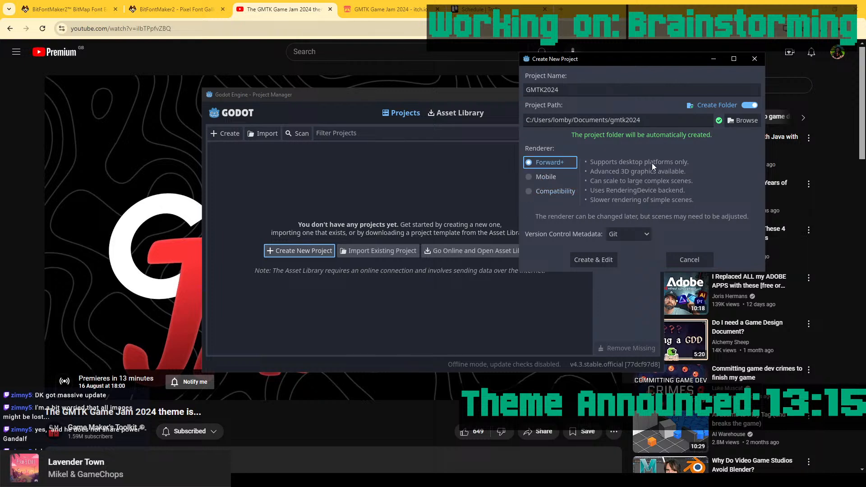
pyautogui.click(544, 194)
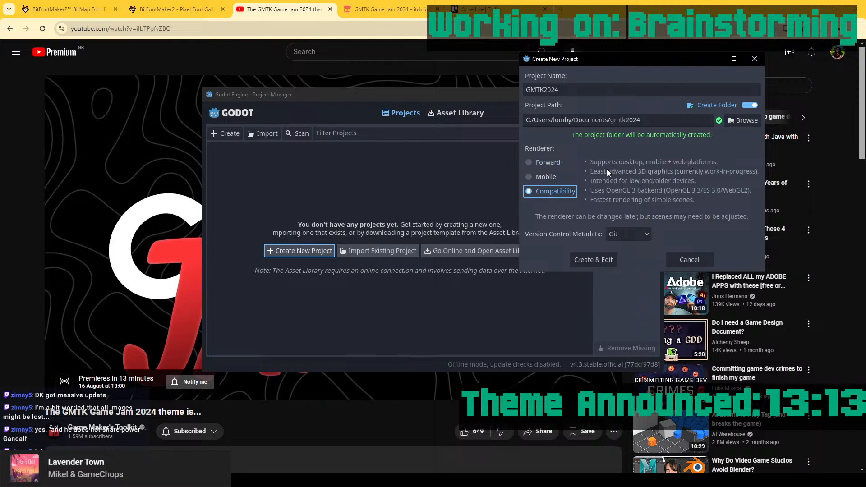
pyautogui.click(542, 175)
pyautogui.click(548, 162)
pyautogui.click(542, 190)
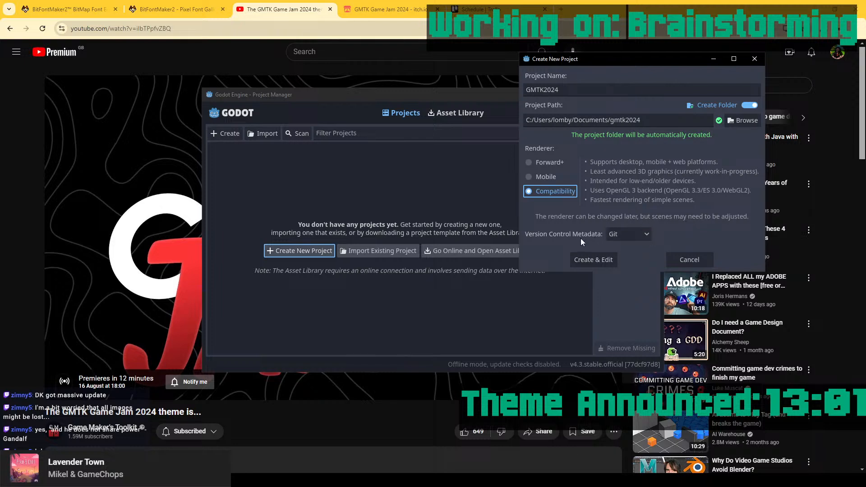
pyautogui.click(625, 235)
pyautogui.click(625, 234)
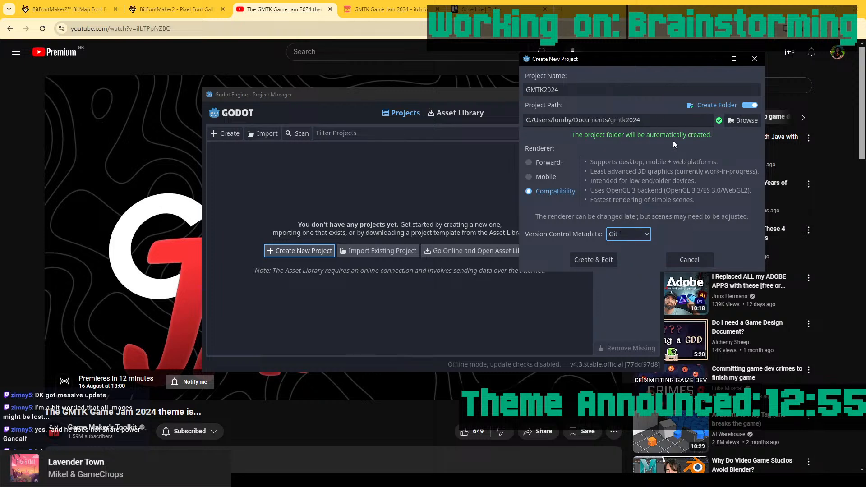
# Browse for the project path, go to the user's Desktop folder, and create a folder named Godot Projects there.
pyautogui.click(734, 121)
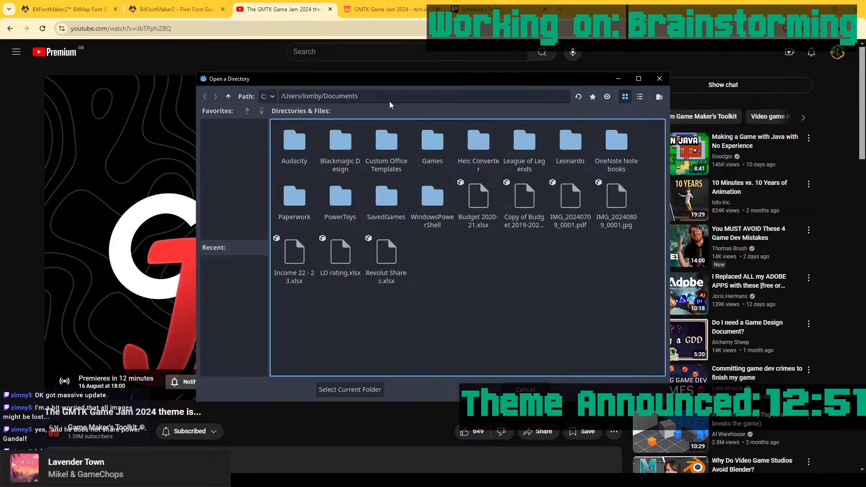
pyautogui.click(247, 113)
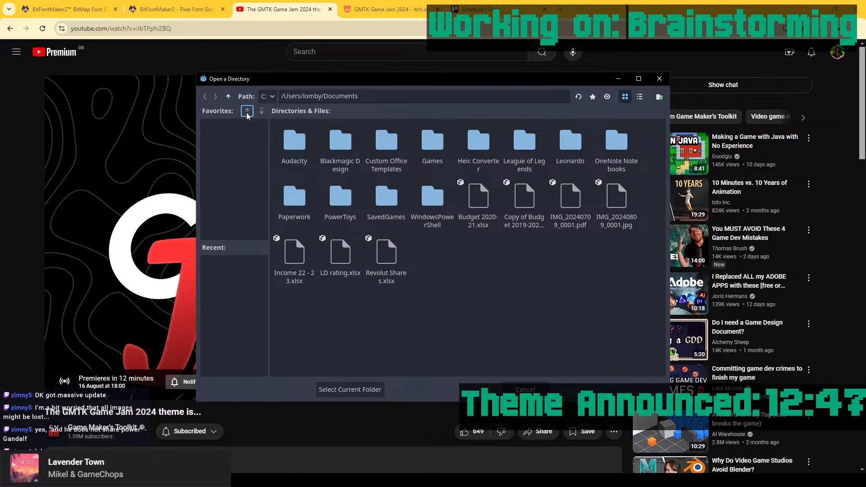
pyautogui.click(228, 97)
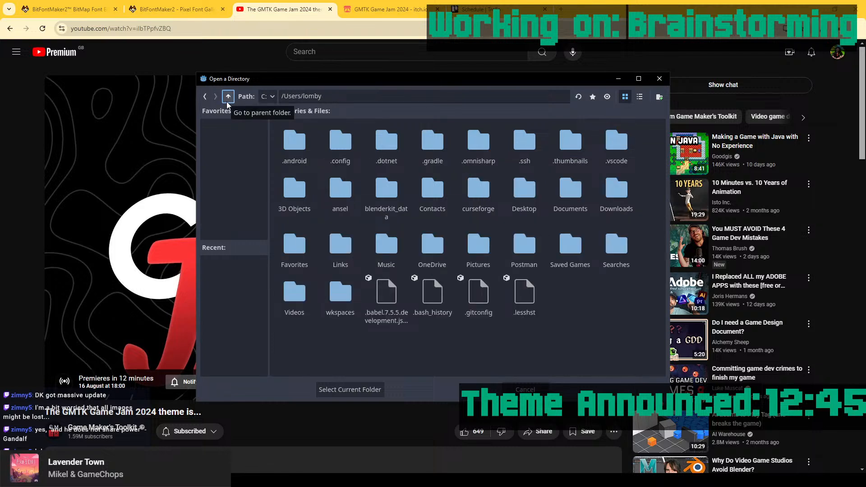
pyautogui.click(534, 194)
pyautogui.doubleClick(534, 194)
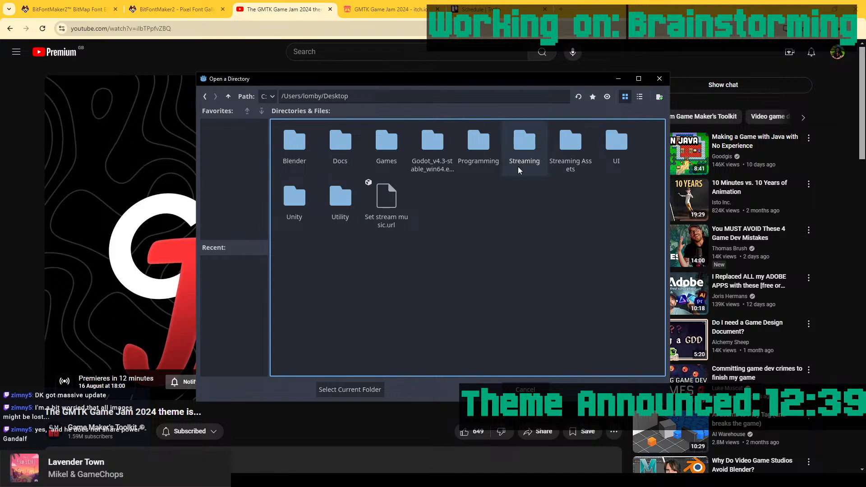
pyautogui.click(660, 102)
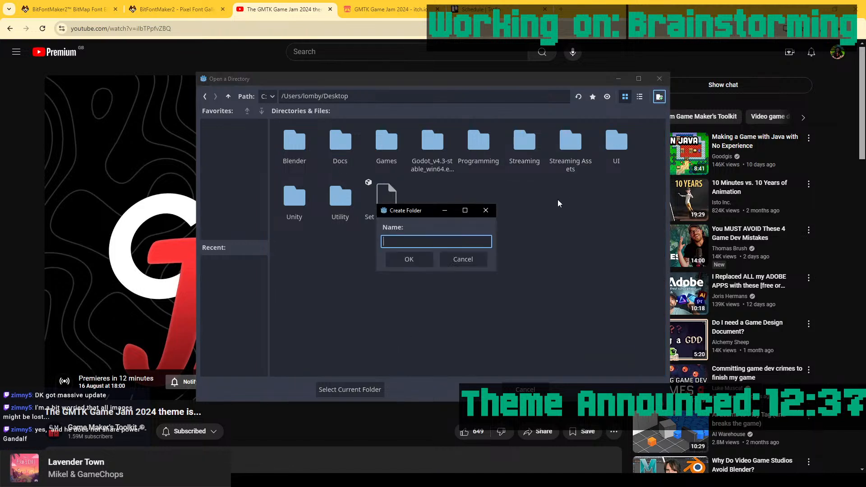
pyautogui.write('Godot')
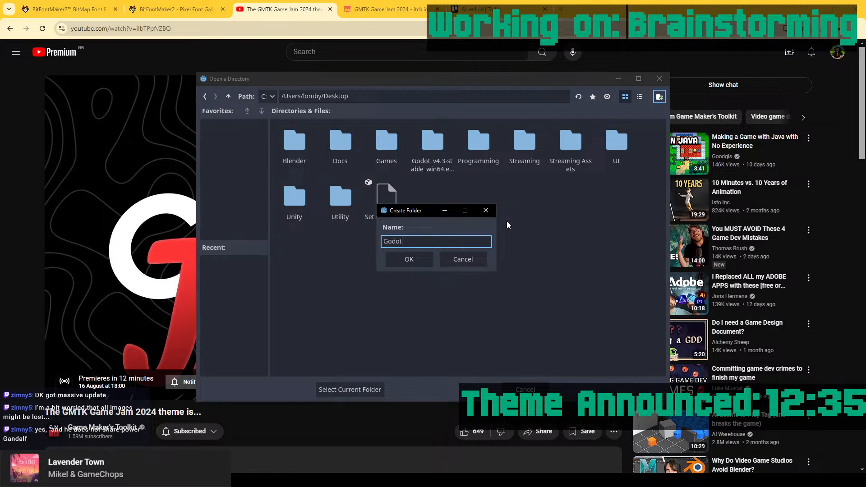
pyautogui.write(' Projects')
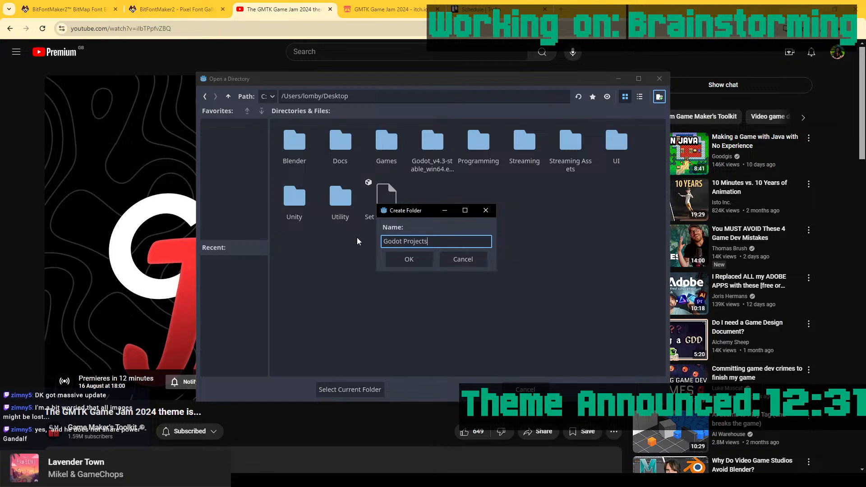
pyautogui.click(419, 260)
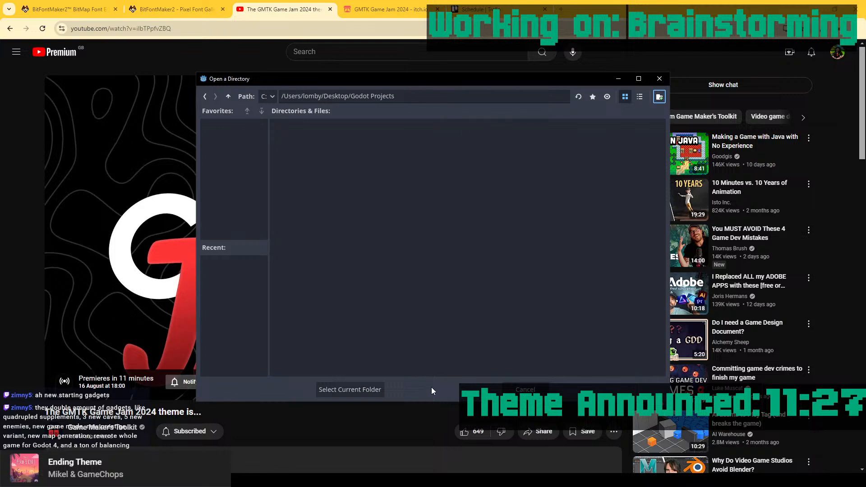
# Use the Godot Projects folder as the project location and create the GMTK2024 project for editing.
pyautogui.click(350, 389)
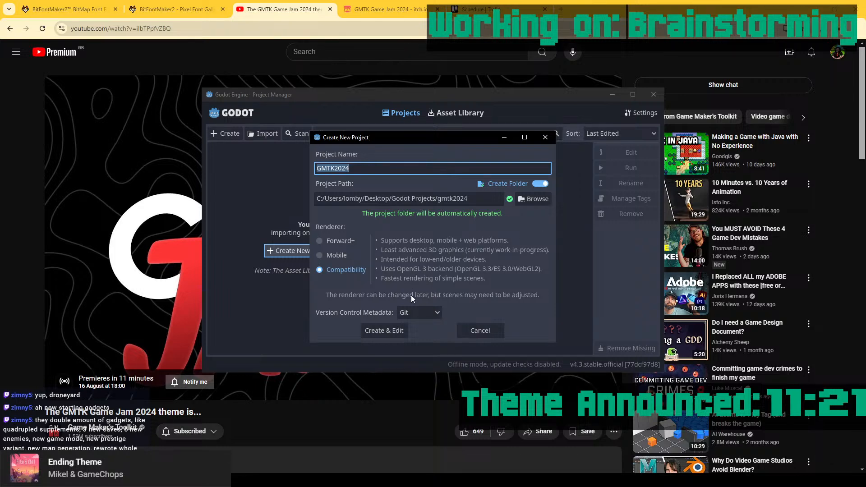
pyautogui.click(392, 333)
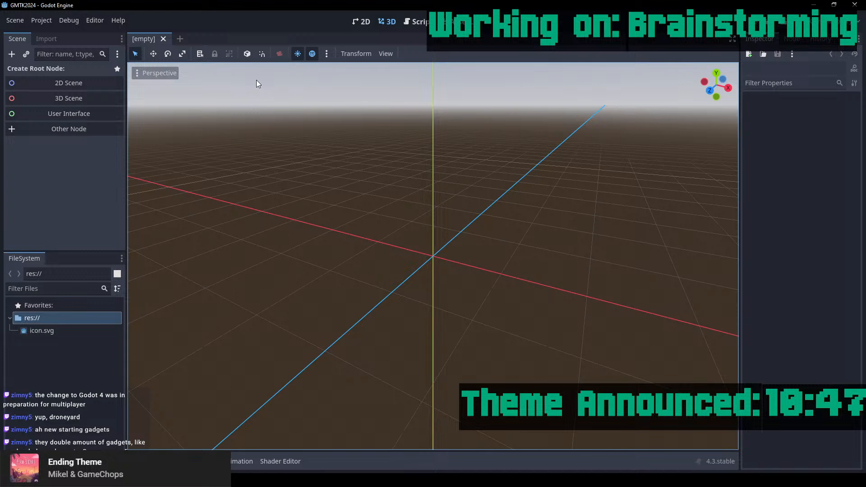
# Switch the editor to the 2D workspace with the whole viewport frame in view at 22.3 % zoom.
pyautogui.click(363, 24)
pyautogui.scroll(-4, 329, 110)
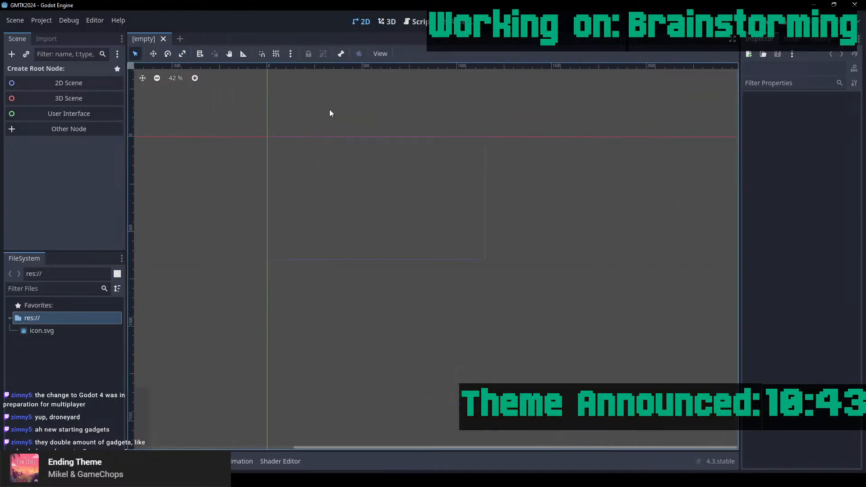
pyautogui.moveTo(327, 128); pyautogui.dragTo(426, 235, button='middle')
pyautogui.scroll(-2, 458, 253)
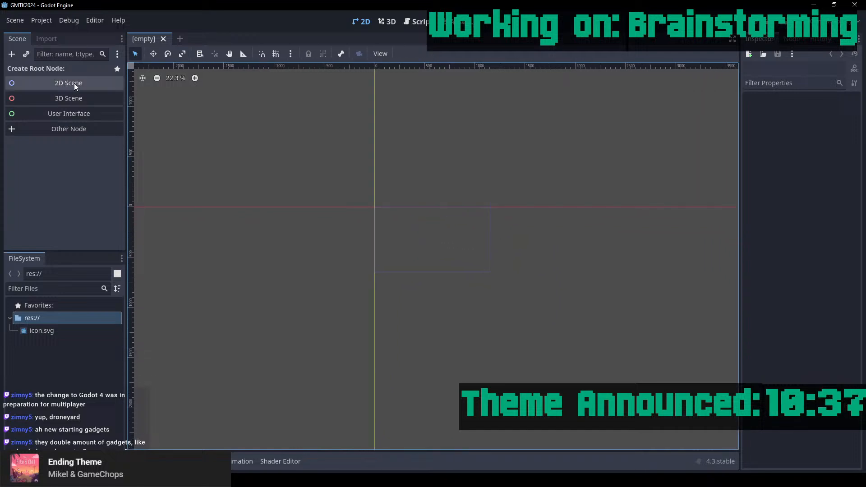
pyautogui.click(71, 332)
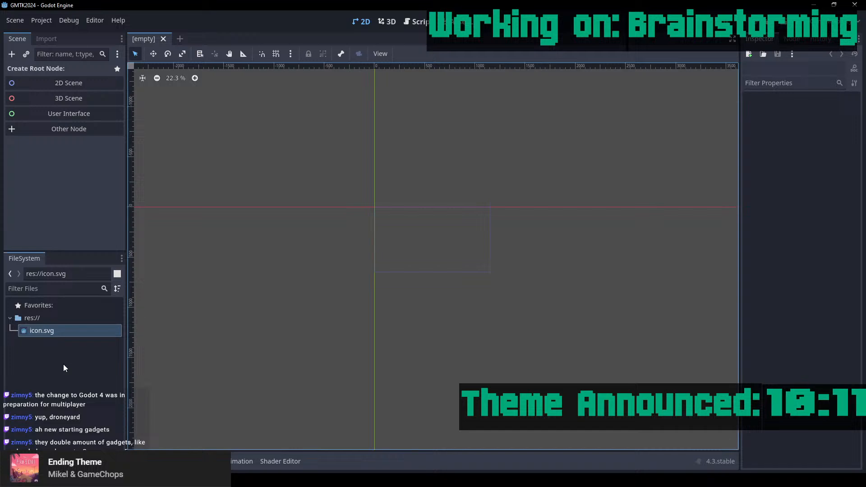
pyautogui.click(51, 39)
pyautogui.click(19, 42)
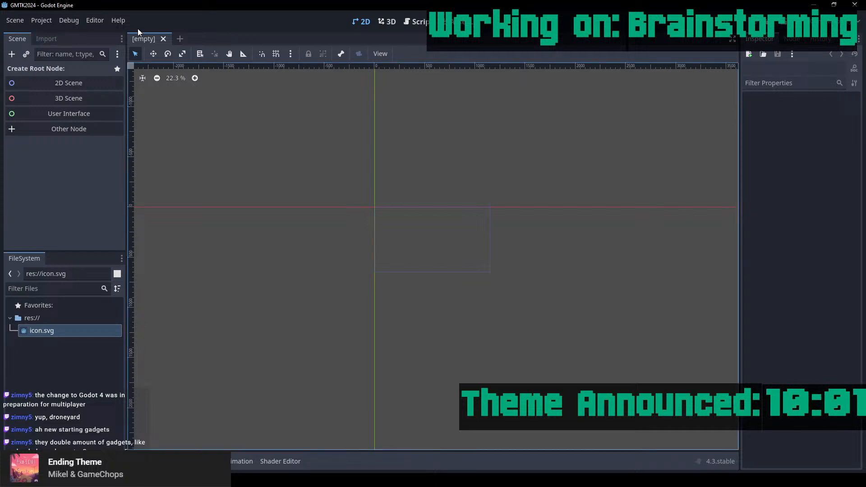
pyautogui.click(22, 24)
pyautogui.click(21, 20)
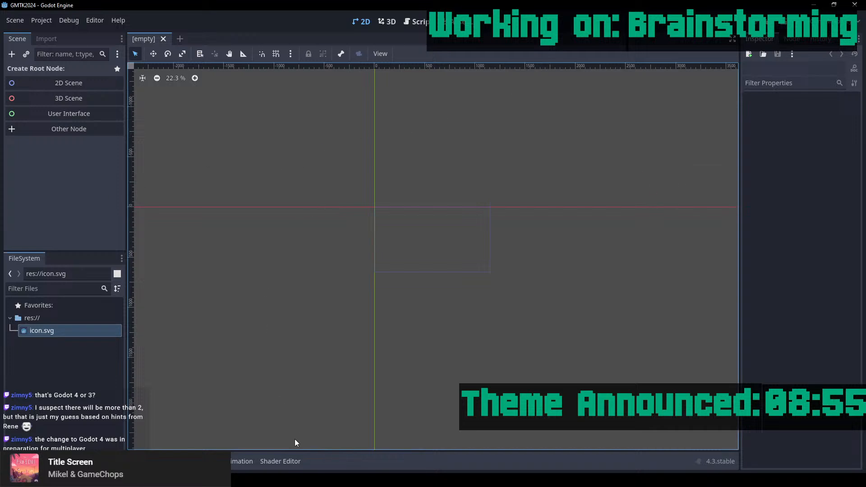
pyautogui.click(199, 479)
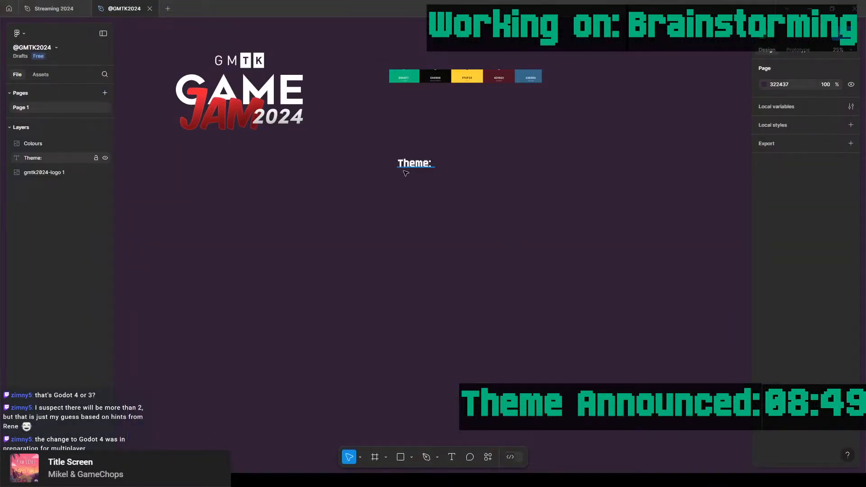
pyautogui.click(421, 177)
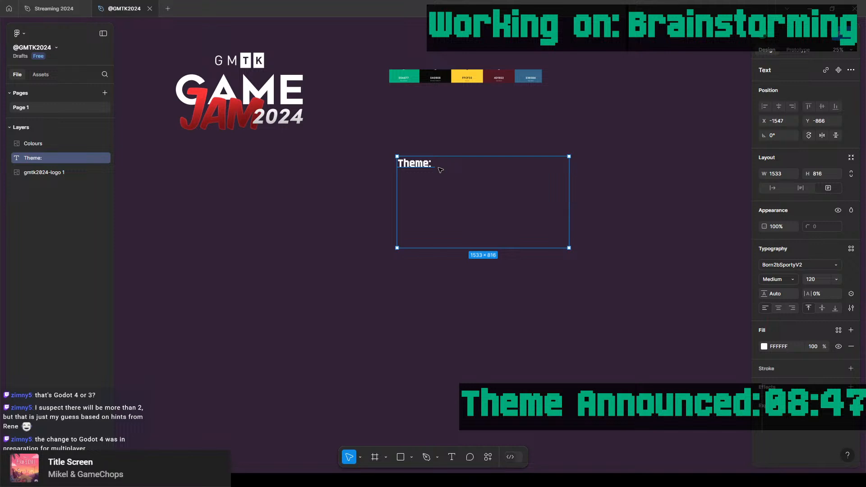
pyautogui.hotkey('ctrl', 'd')
pyautogui.moveTo(440, 169); pyautogui.dragTo(579, 353)
# Change the text of the duplicated "Theme:" box to "Brainstorming:".
pyautogui.doubleClick(579, 353)
pyautogui.click(580, 353)
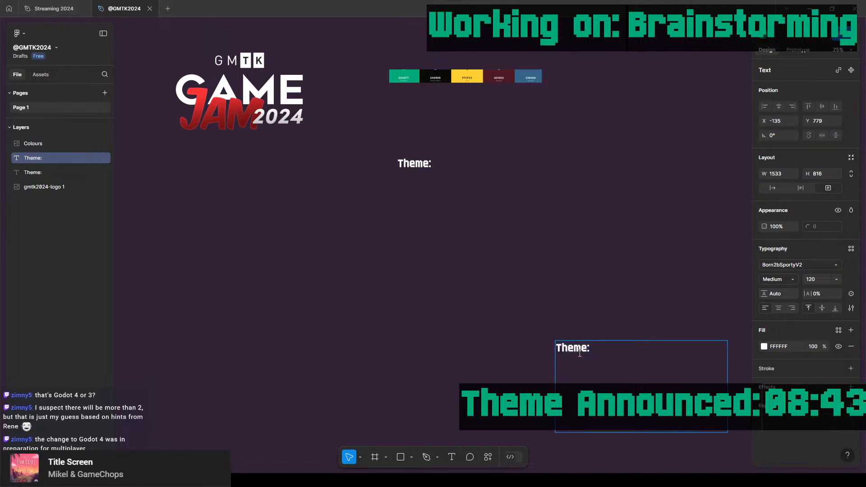
pyautogui.moveTo(566, 350); pyautogui.dragTo(555, 350)
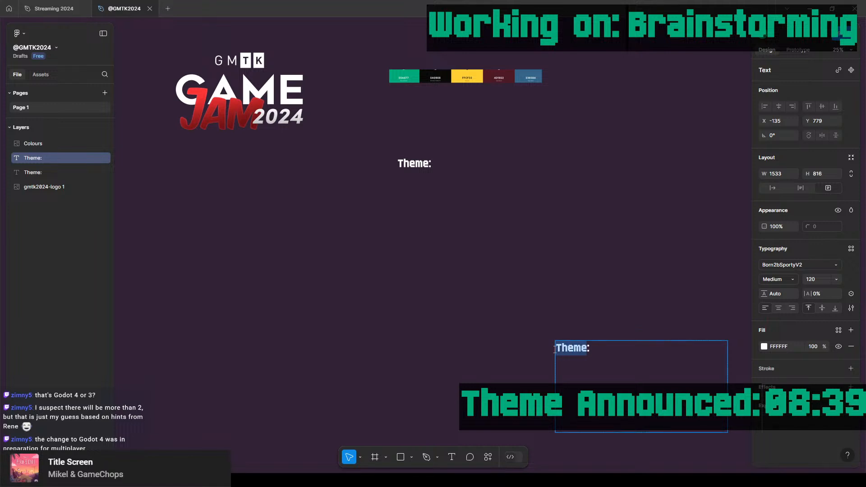
pyautogui.write('Brain')
pyautogui.write('storm')
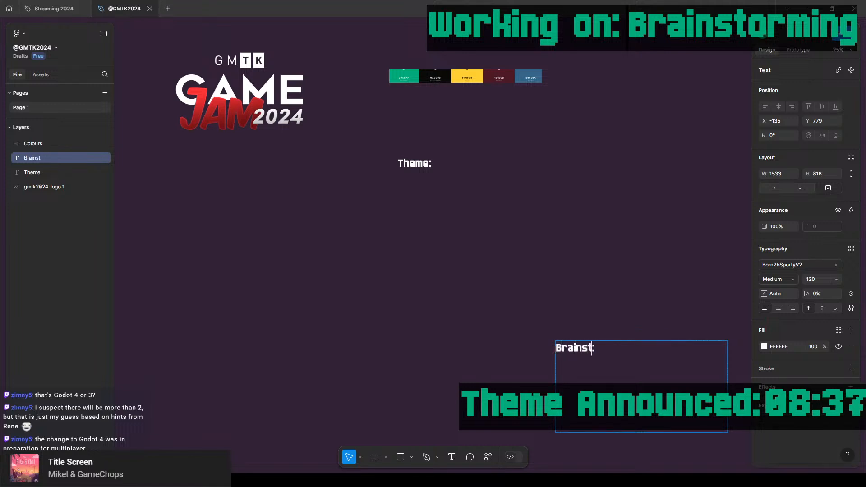
pyautogui.press('BackSpace')
pyautogui.press('BackSpace')
pyautogui.press('BackSpace')
pyautogui.write('orming')
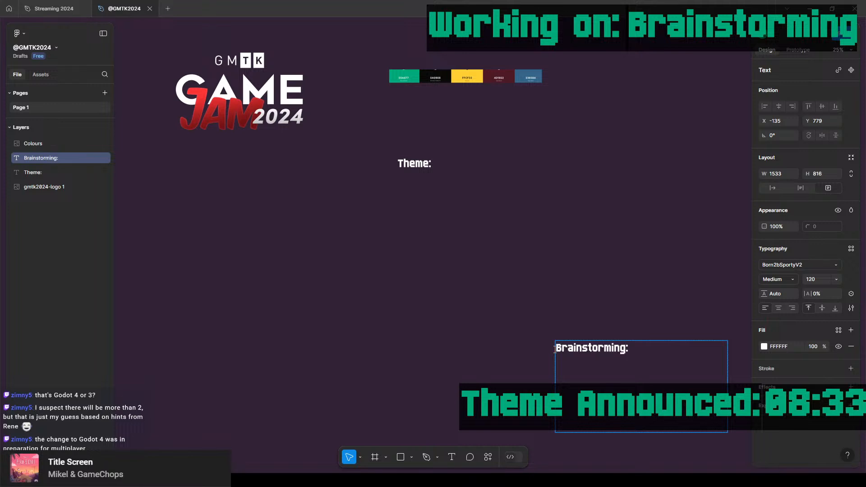
pyautogui.press('Escape')
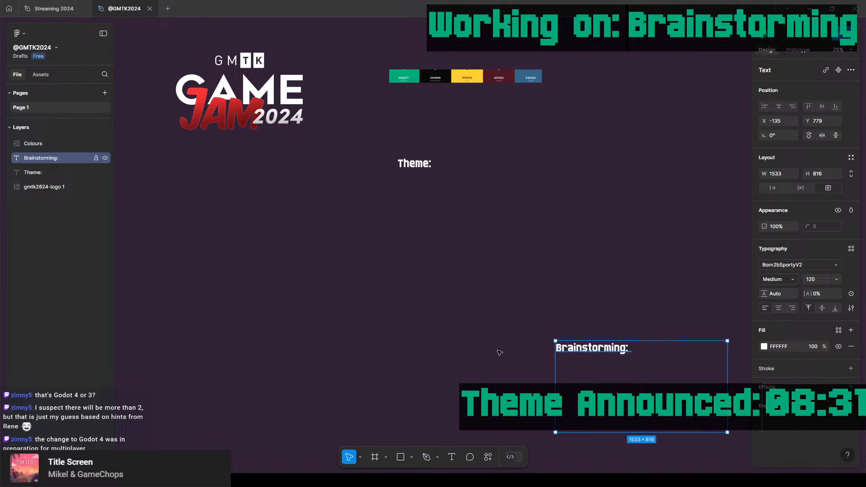
# Move the "Brainstorming:" text box below the game jam logo, to about X -3550, Y 823.
pyautogui.moveTo(596, 350); pyautogui.dragTo(214, 355)
pyautogui.doubleClick(223, 356)
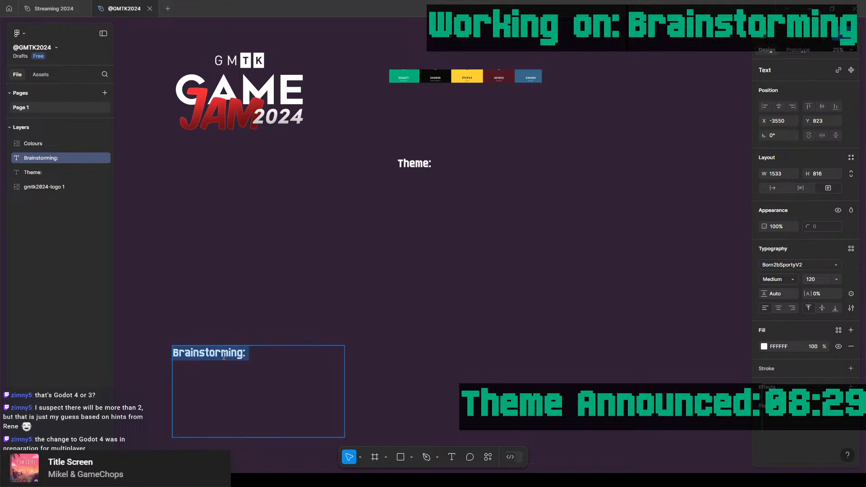
pyautogui.click(263, 352)
pyautogui.press('Escape')
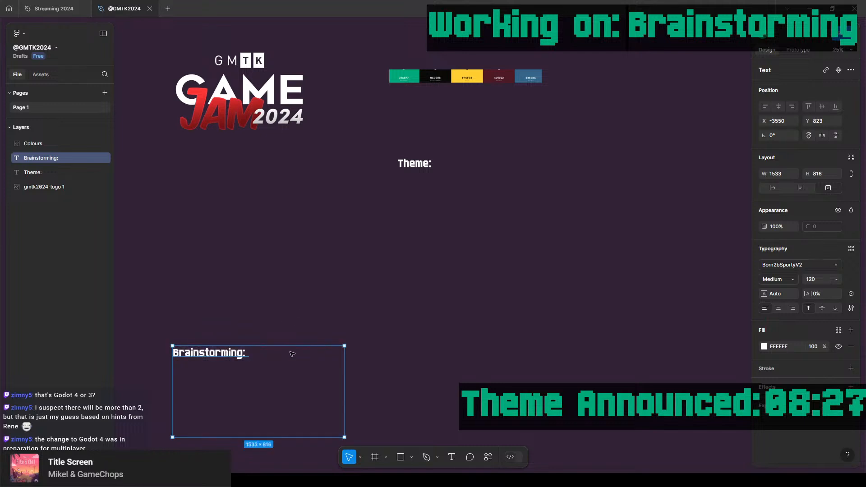
# Duplicate the "Brainstorming:" text box and place the copy on the other side of the canvas at about X 159, Y 67.
pyautogui.hotkey('ctrl', 'd')
pyautogui.moveTo(209, 357); pyautogui.dragTo(620, 271)
# Replace the text of the second "Brainstorming:" box with "Inspiration / Reference Images:".
pyautogui.doubleClick(620, 270)
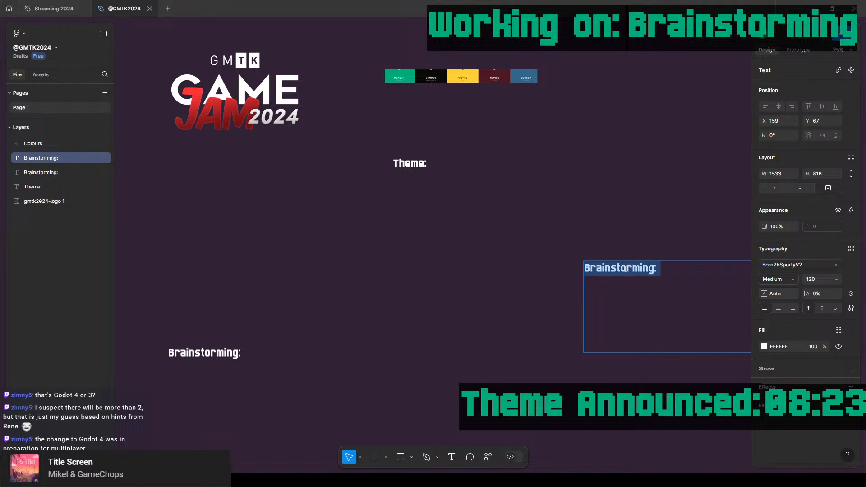
pyautogui.press('BackSpace')
pyautogui.write('Inspri')
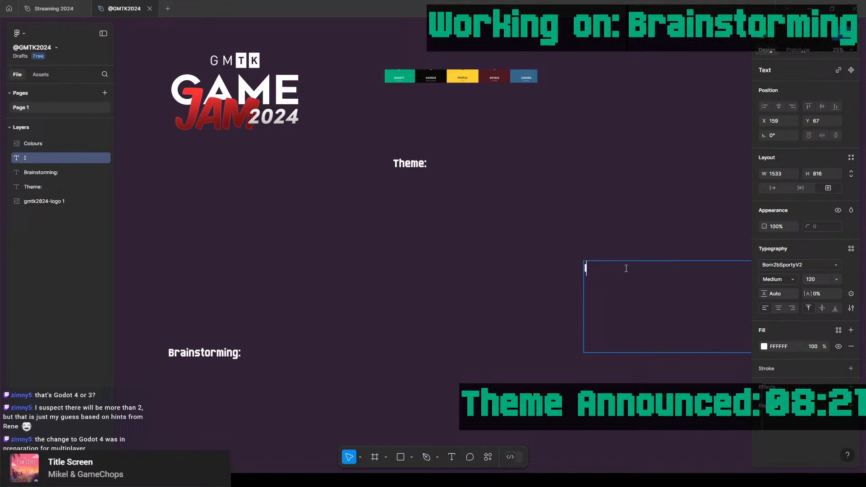
pyautogui.press('BackSpace')
pyautogui.write('ir')
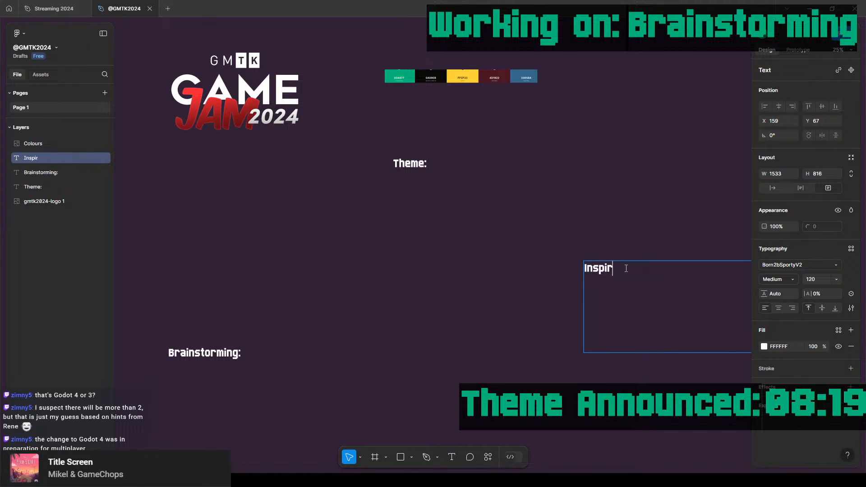
pyautogui.write('iat')
pyautogui.press('BackSpace')
pyautogui.press('BackSpace')
pyautogui.press('BackSpace')
pyautogui.press('BackSpace')
pyautogui.write('ration / R')
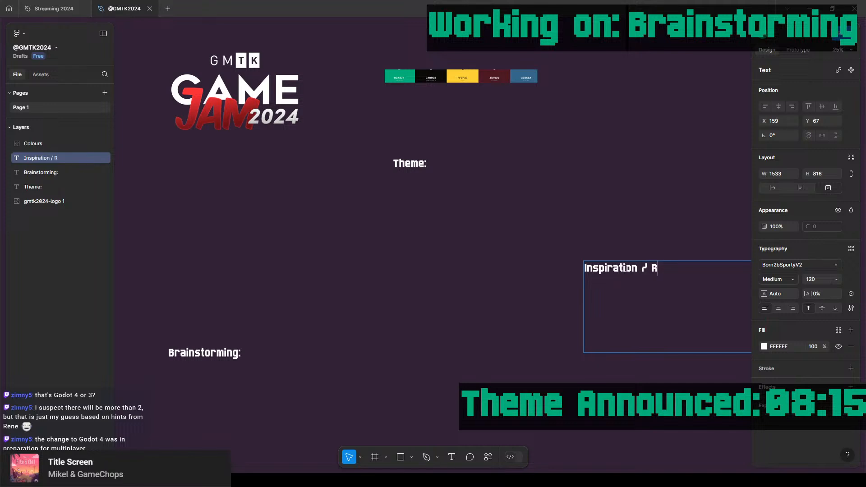
pyautogui.write('eference')
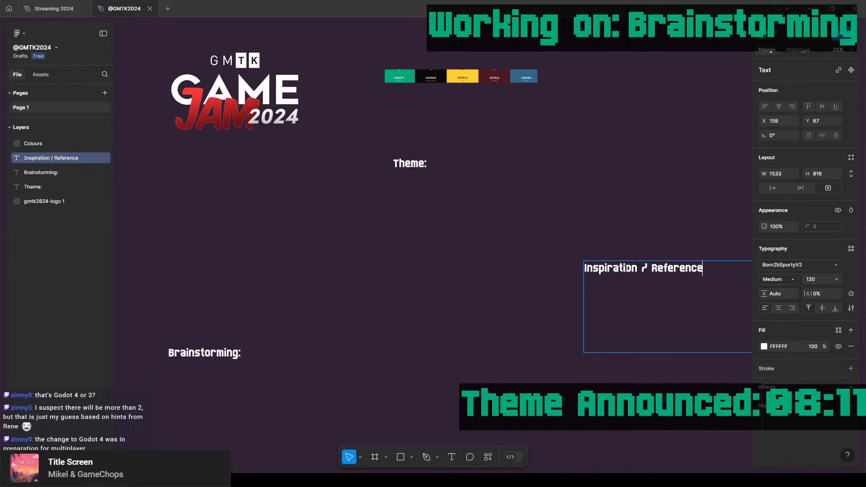
pyautogui.write('s')
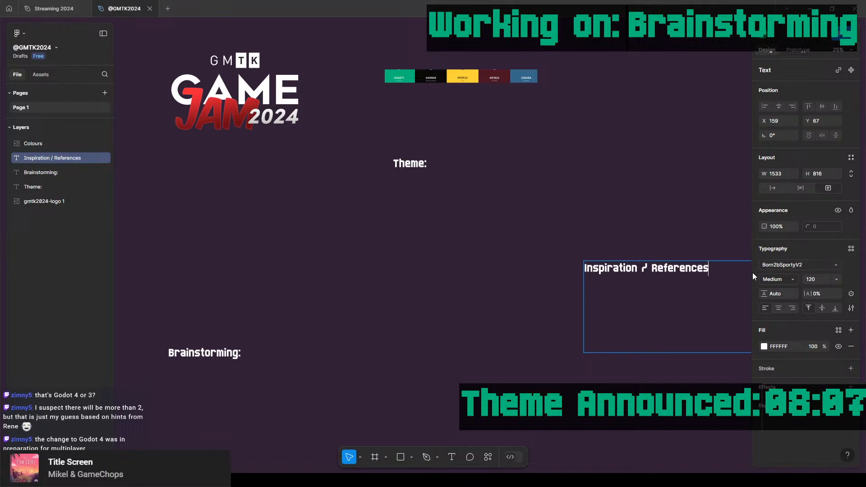
pyautogui.press('BackSpace')
pyautogui.write(' I')
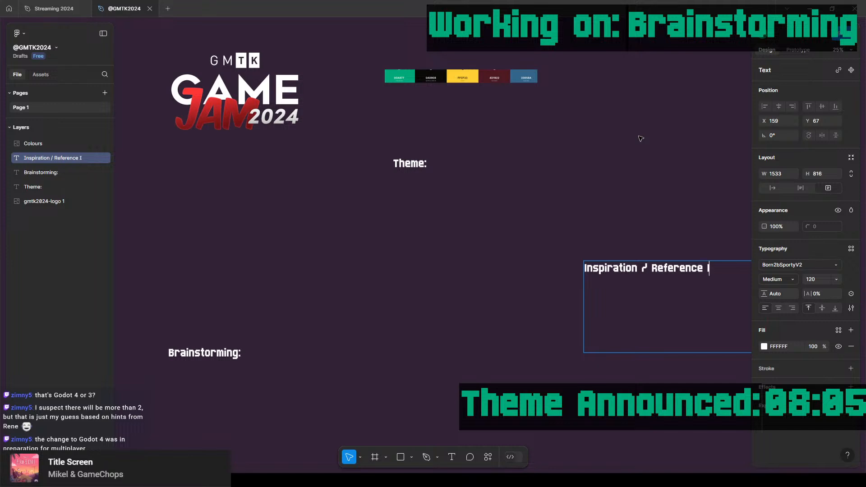
pyautogui.write('mages')
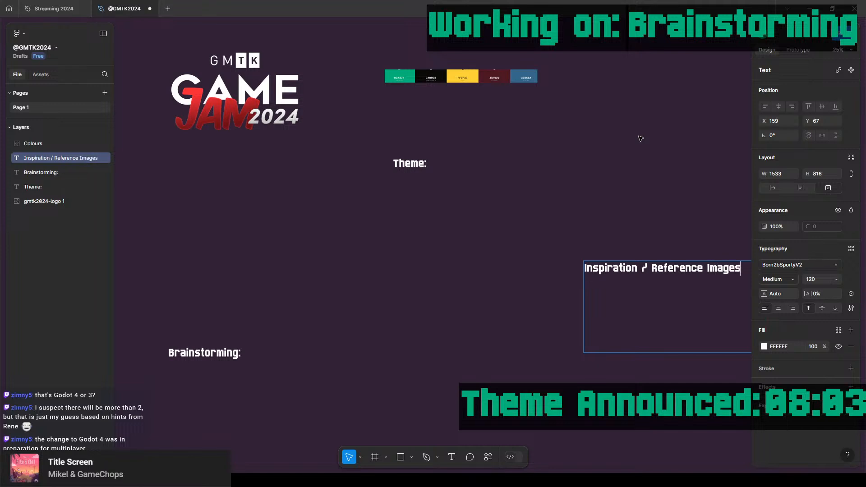
pyautogui.write(':')
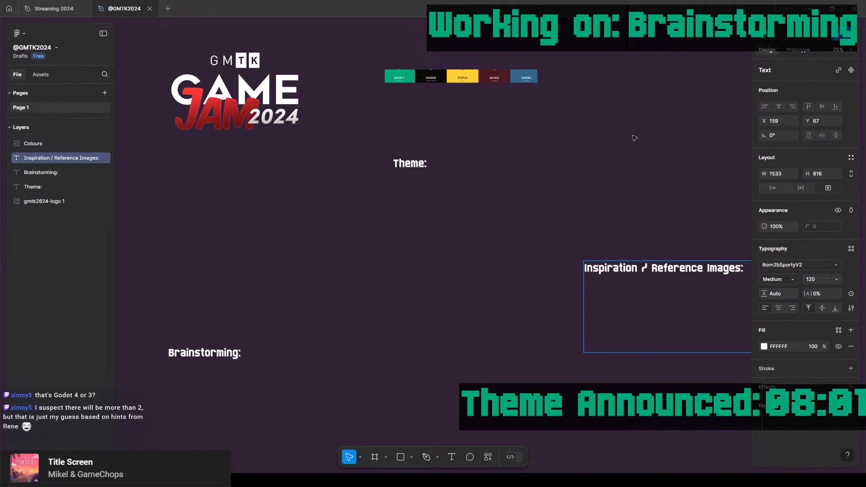
pyautogui.press('Escape')
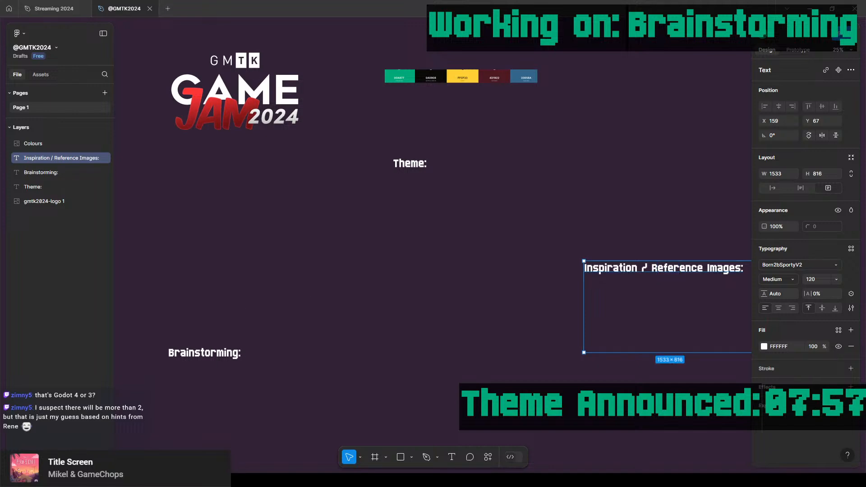
# Switch to the web browser and review the Tools and assets list on the GMTK Game Jam 2024 itch.io page.
pyautogui.click(81, 437)
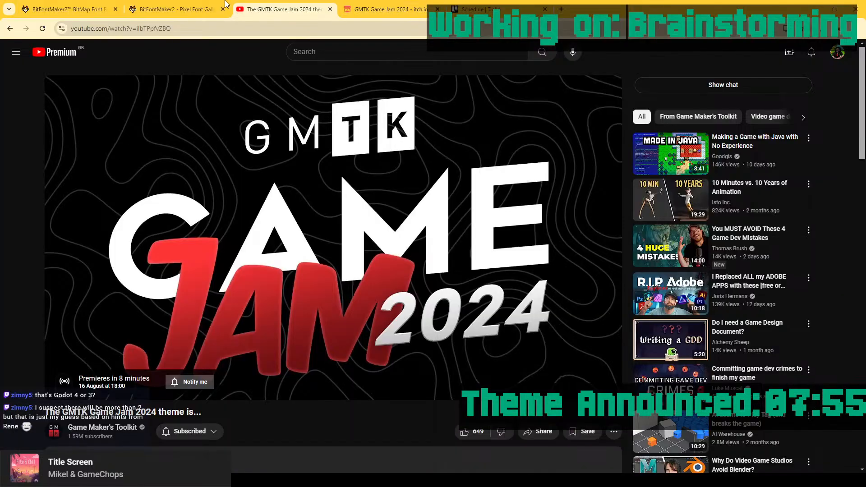
pyautogui.click(415, 9)
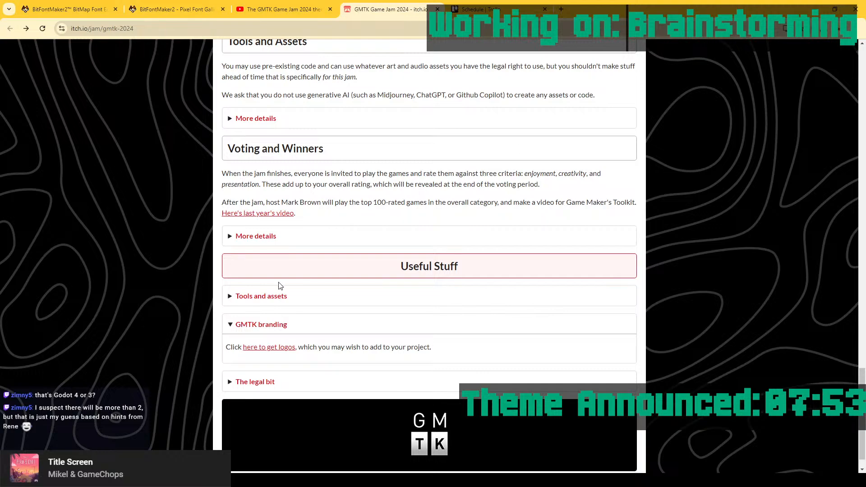
pyautogui.click(294, 296)
pyautogui.scroll(-7, 329, 238)
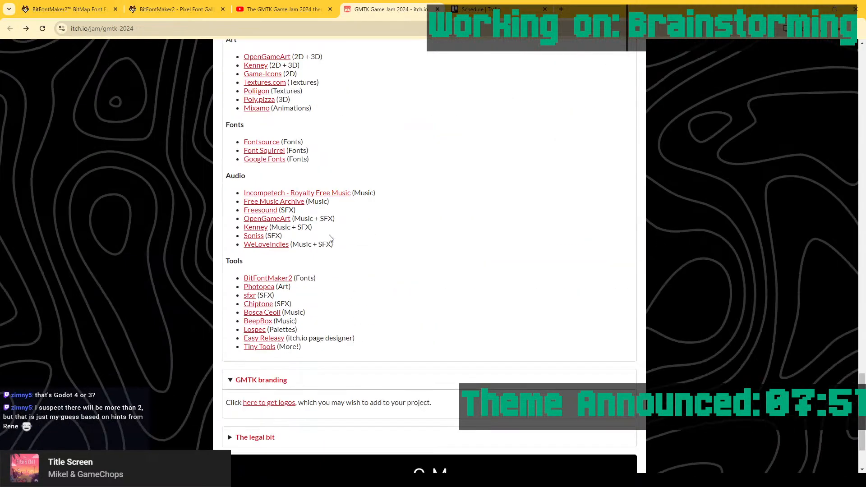
pyautogui.scroll(1, 312, 194)
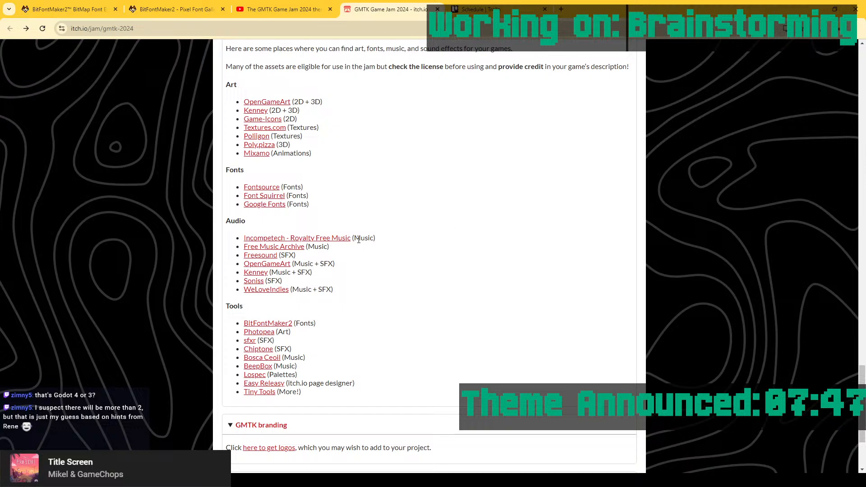
pyautogui.scroll(1, 378, 170)
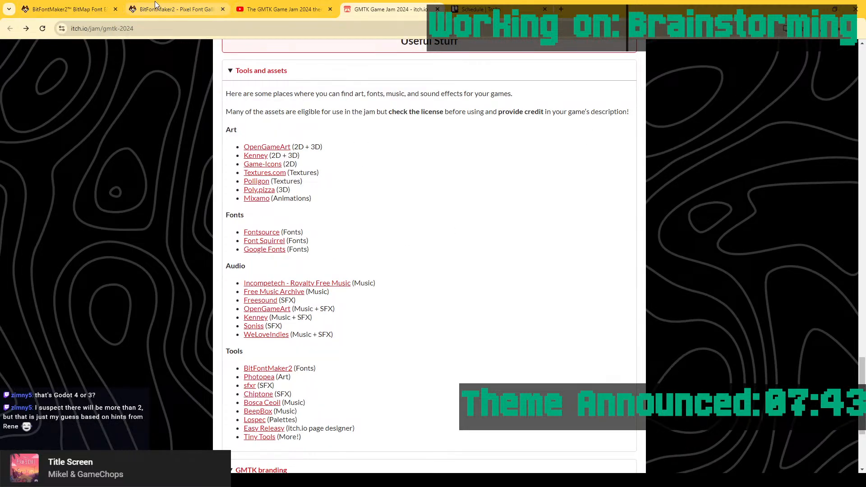
# Look at the BitFontMaker2 editor and browse the popular public-domain pixel fonts in its gallery.
pyautogui.click(59, 11)
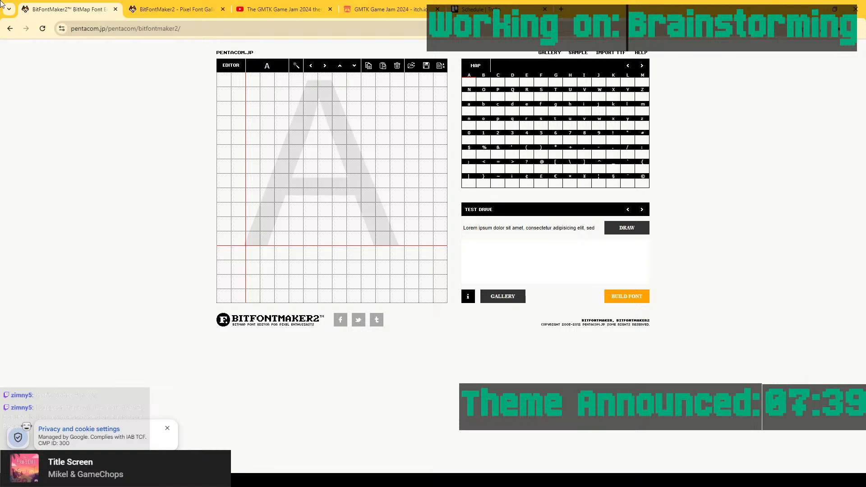
pyautogui.click(184, 13)
pyautogui.scroll(3, 394, 80)
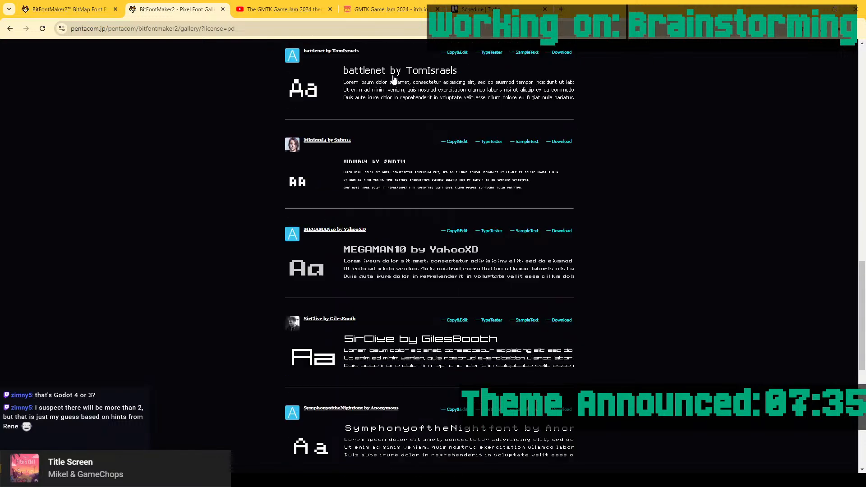
pyautogui.scroll(15, 390, 86)
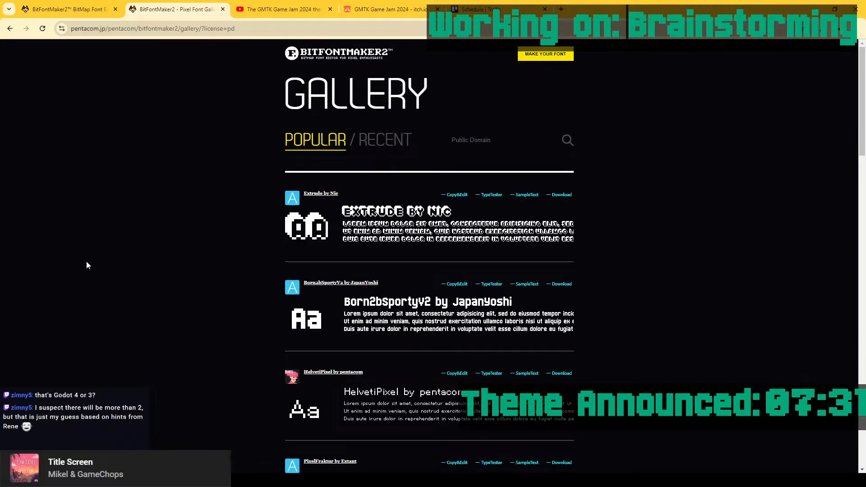
pyautogui.scroll(-9, 525, 356)
pyautogui.scroll(-15, 502, 307)
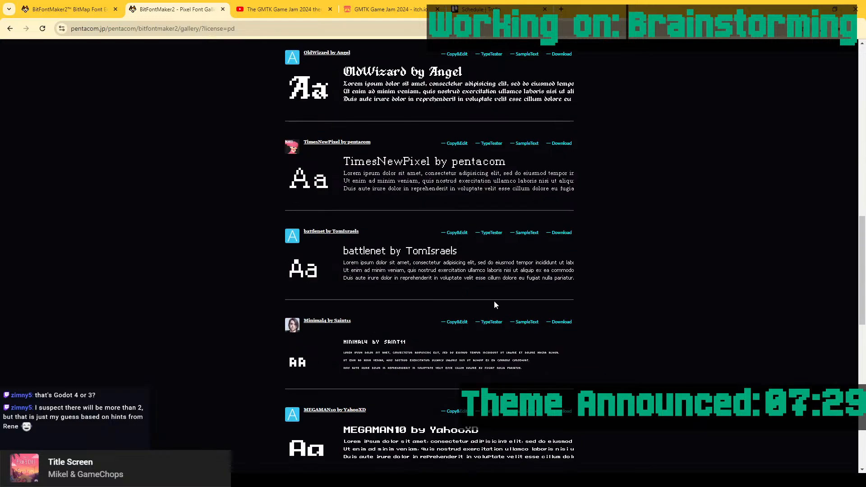
pyautogui.scroll(20, 523, 324)
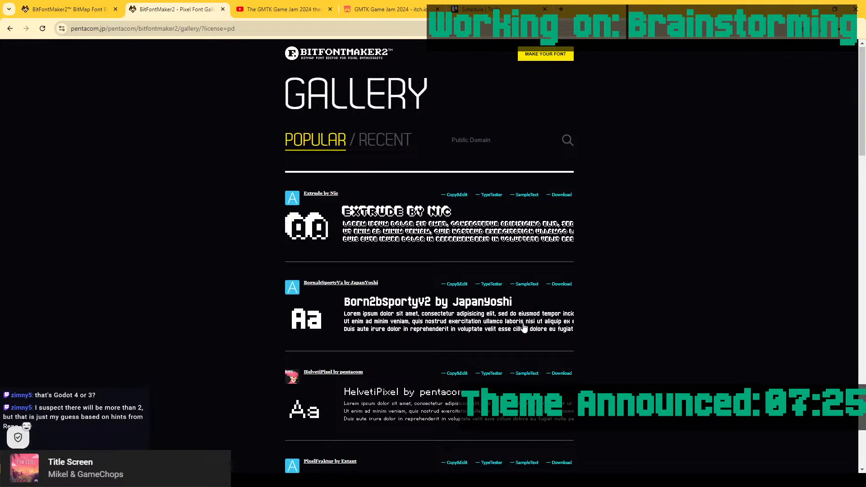
pyautogui.scroll(-20, 523, 328)
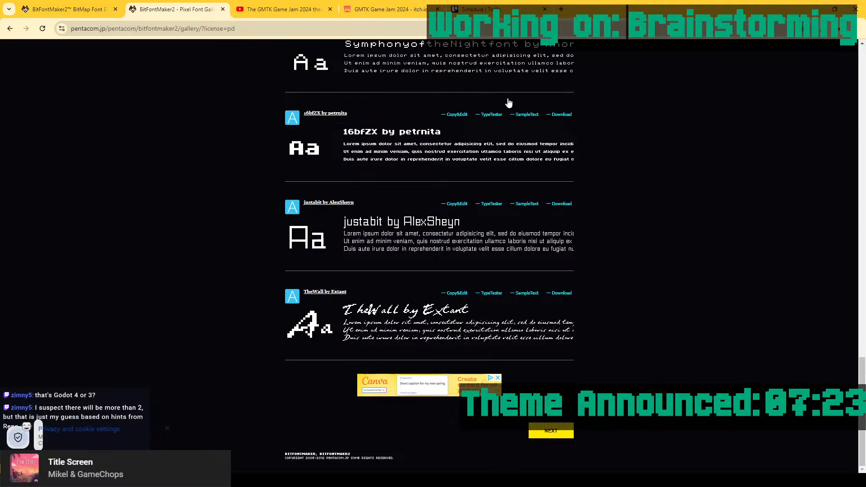
pyautogui.scroll(19, 477, 170)
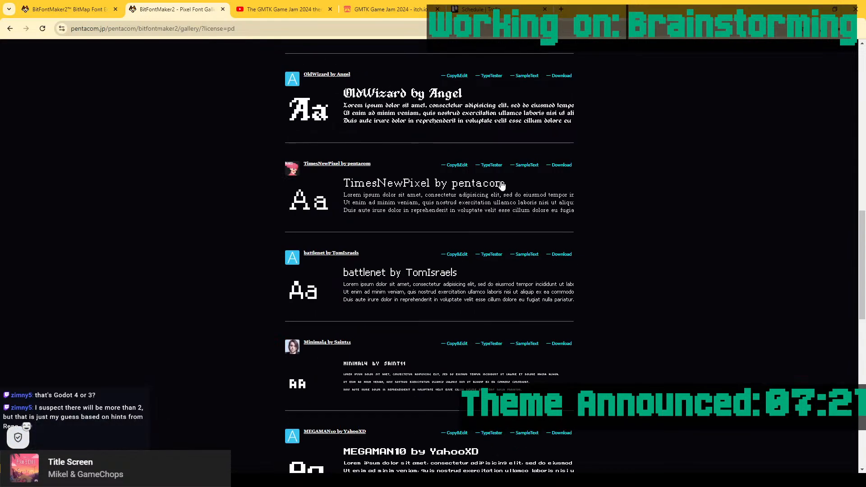
pyautogui.scroll(5, 557, 191)
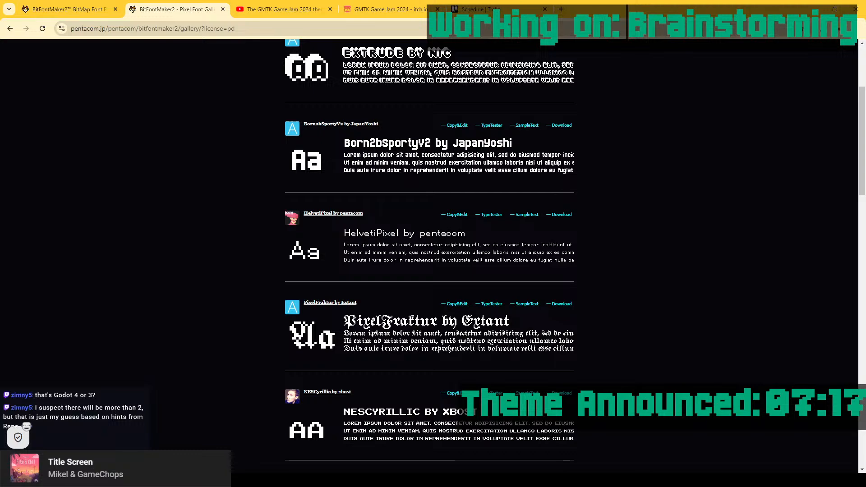
pyautogui.scroll(-7, 631, 216)
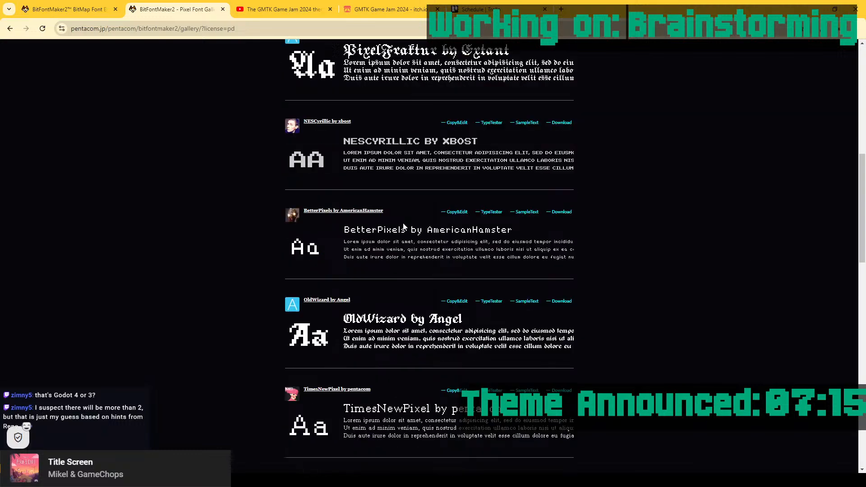
pyautogui.scroll(-12, 398, 283)
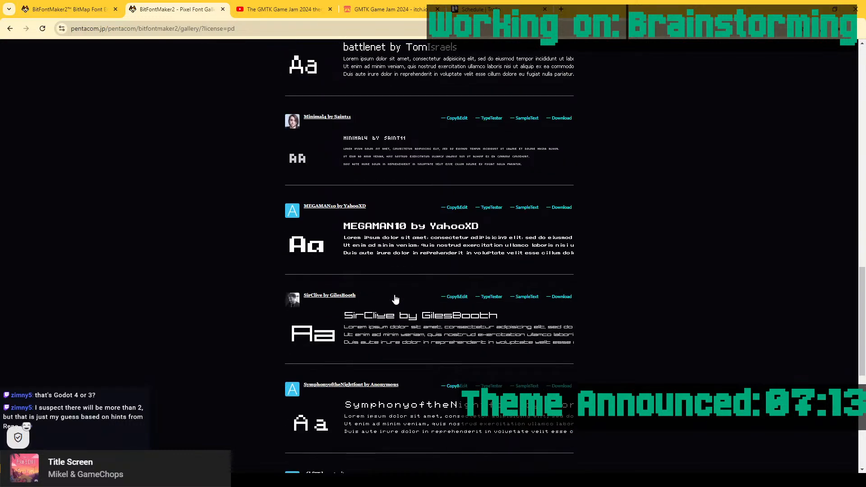
pyautogui.scroll(-5, 395, 299)
pyautogui.scroll(5, 371, 249)
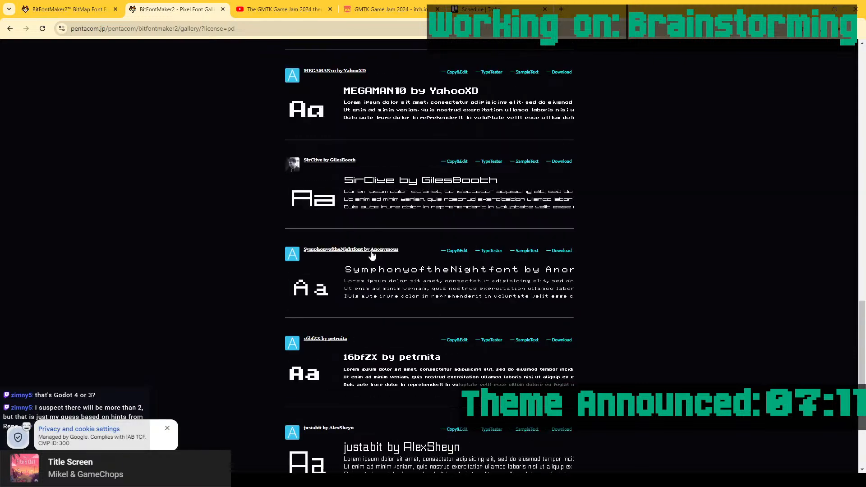
pyautogui.scroll(11, 409, 393)
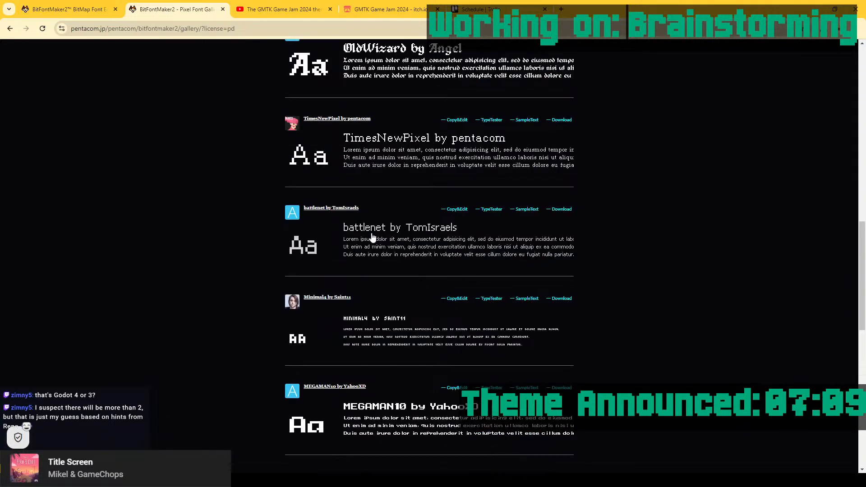
pyautogui.scroll(7, 379, 213)
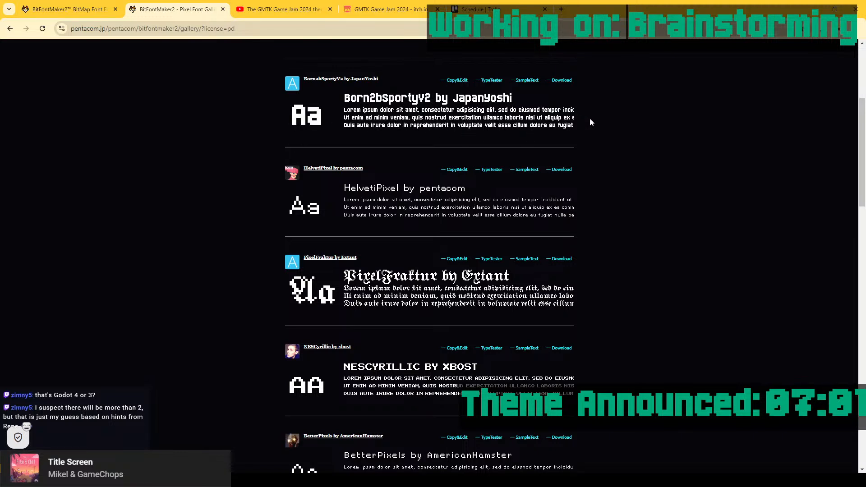
pyautogui.scroll(5, 453, 135)
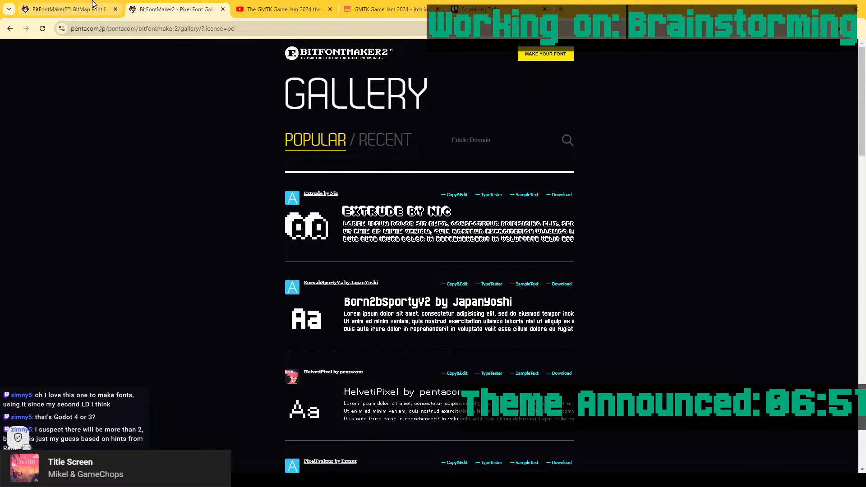
# Examine the accented letters in the BitFontMaker2 character map and look through the public-domain font gallery again.
pyautogui.click(70, 4)
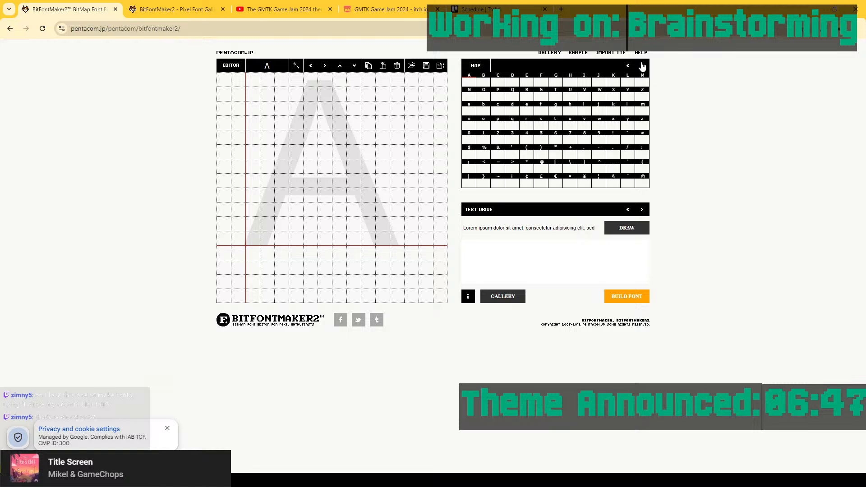
pyautogui.click(642, 66)
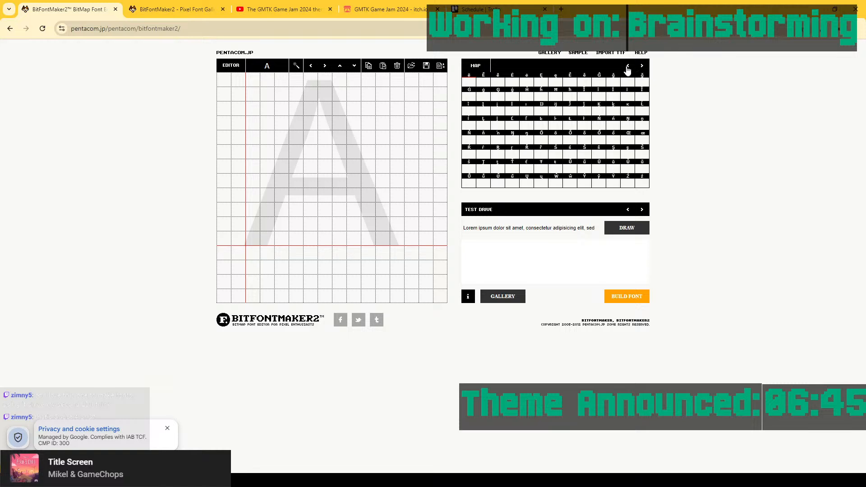
pyautogui.hotkey('ctrl', 'Tab')
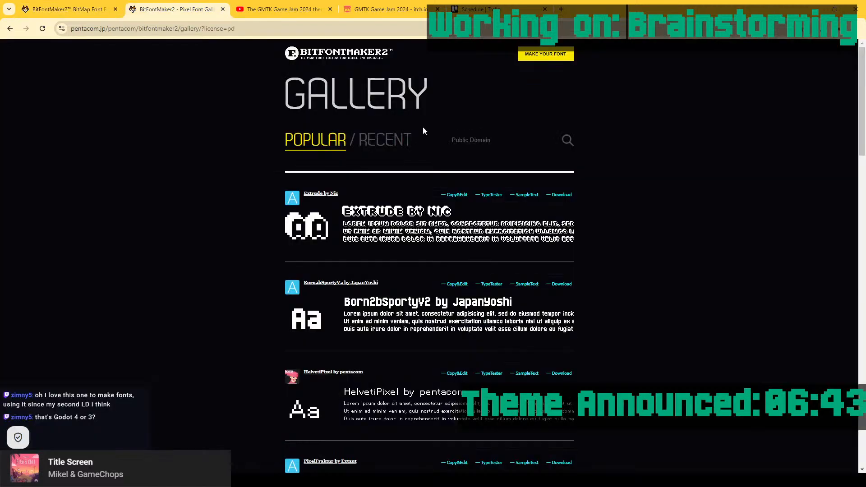
pyautogui.scroll(-1, 456, 141)
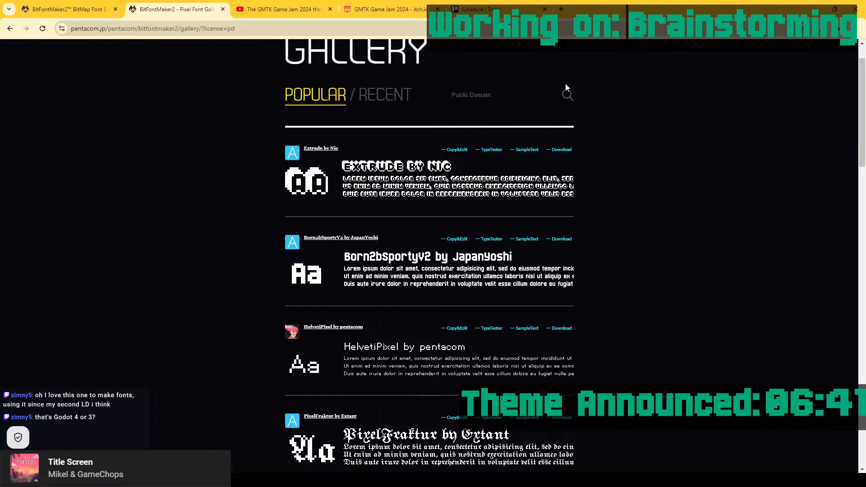
pyautogui.scroll(-20, 531, 161)
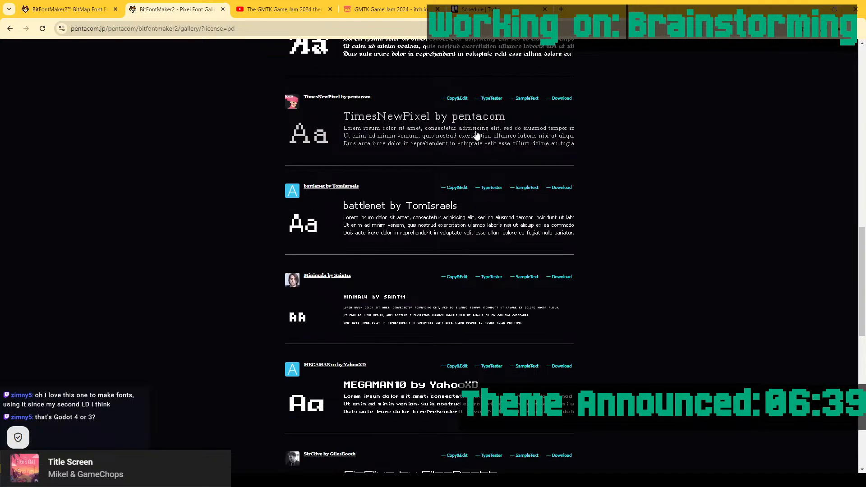
pyautogui.scroll(-5, 458, 141)
pyautogui.scroll(3, 456, 139)
pyautogui.scroll(-3, 455, 139)
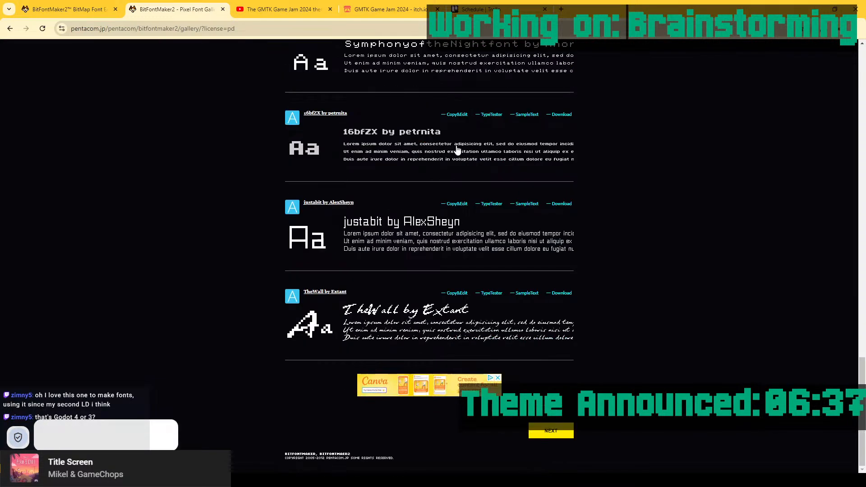
pyautogui.scroll(6, 460, 135)
pyautogui.scroll(20, 460, 135)
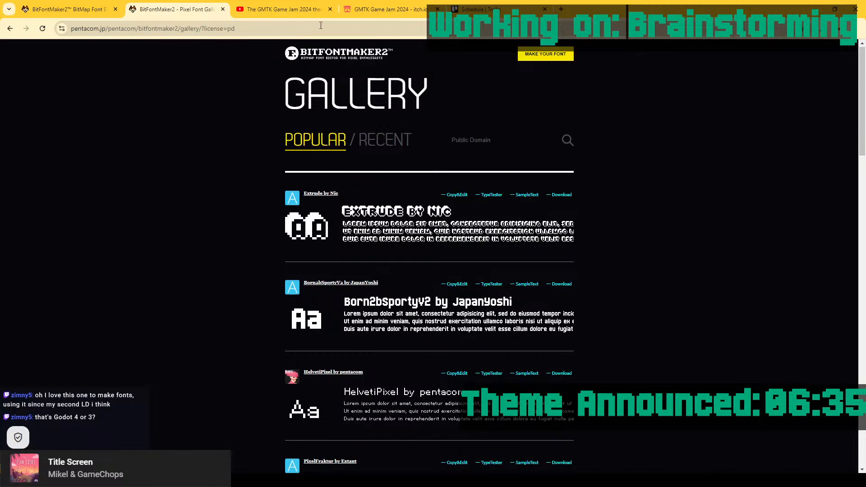
# Check the GMTK Game Jam 2024 theme premiere on YouTube and look over the letter A grid in the BitFontMaker2 editor.
pyautogui.click(280, 8)
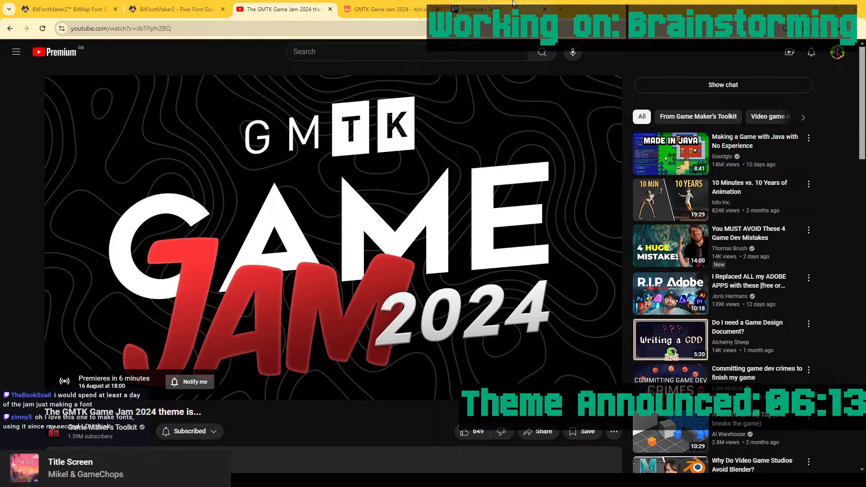
pyautogui.click(61, 9)
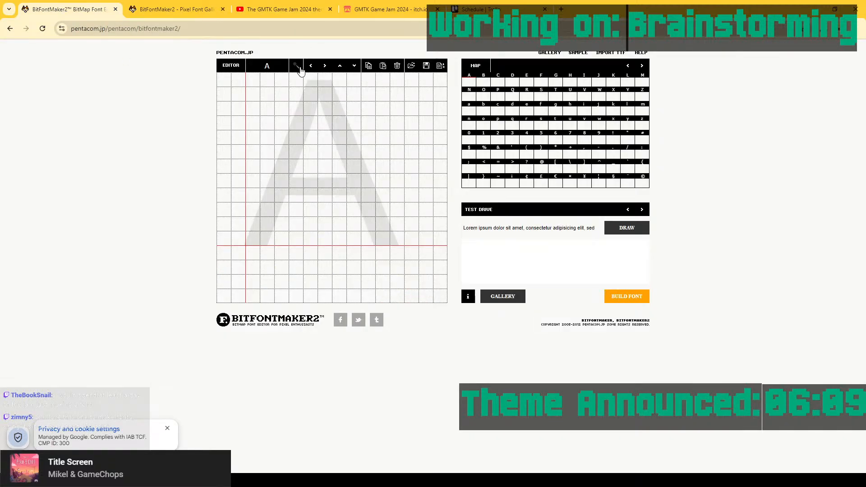
pyautogui.click(299, 67)
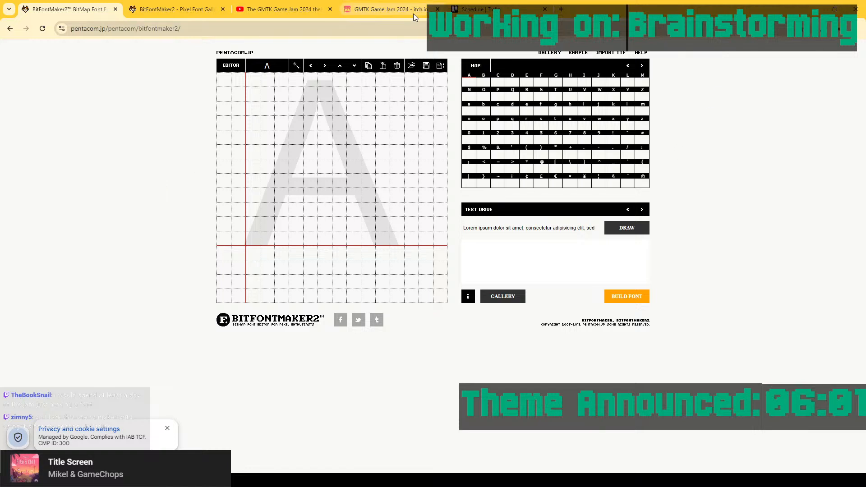
# Review the day-by-day jam plan on the Trello Schedule board, checking the YouTube theme premiere in between.
pyautogui.click(473, 9)
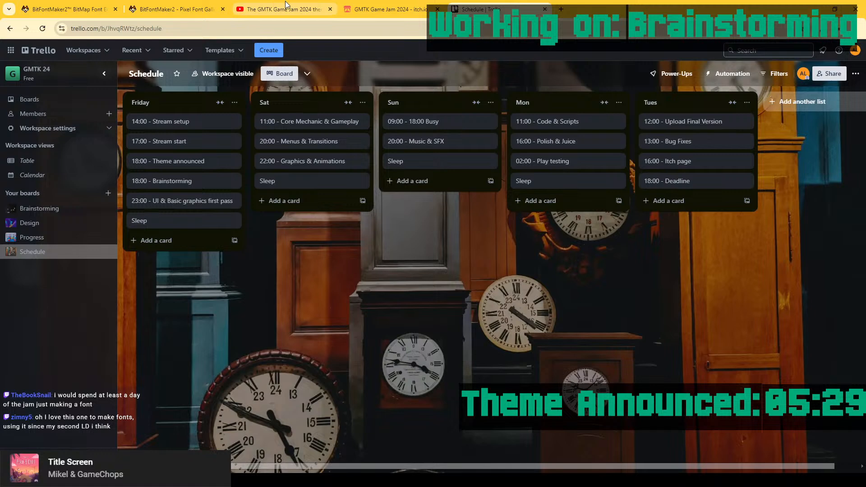
pyautogui.click(249, 6)
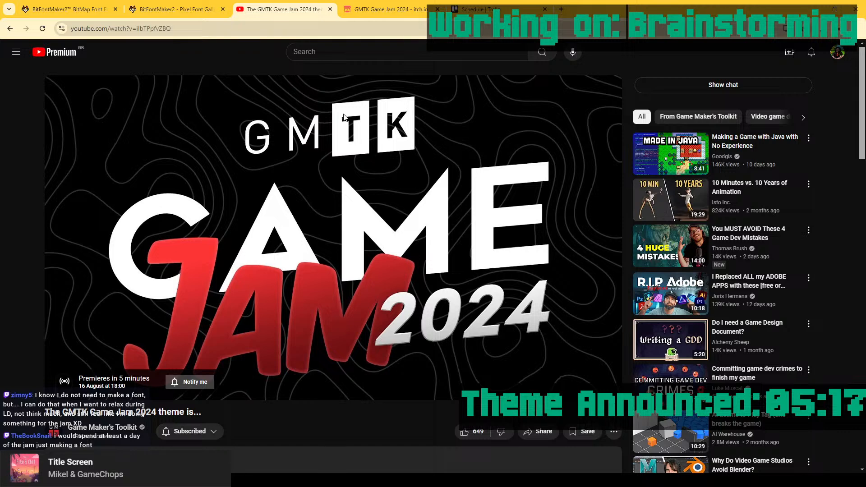
pyautogui.click(478, 9)
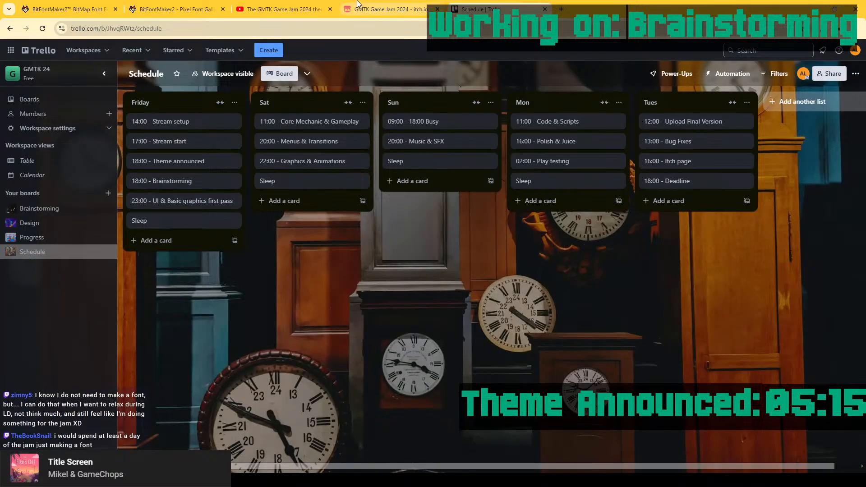
# Return to the GMTK Game Jam 2024 theme premiere page on YouTube and look it over.
pyautogui.click(306, 10)
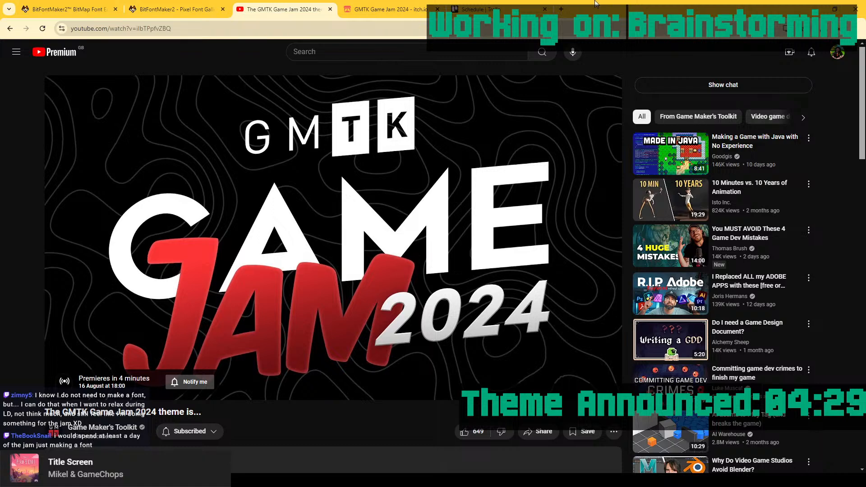
pyautogui.scroll(-1, 625, 163)
pyautogui.scroll(1, 626, 191)
pyautogui.moveTo(665, 386)
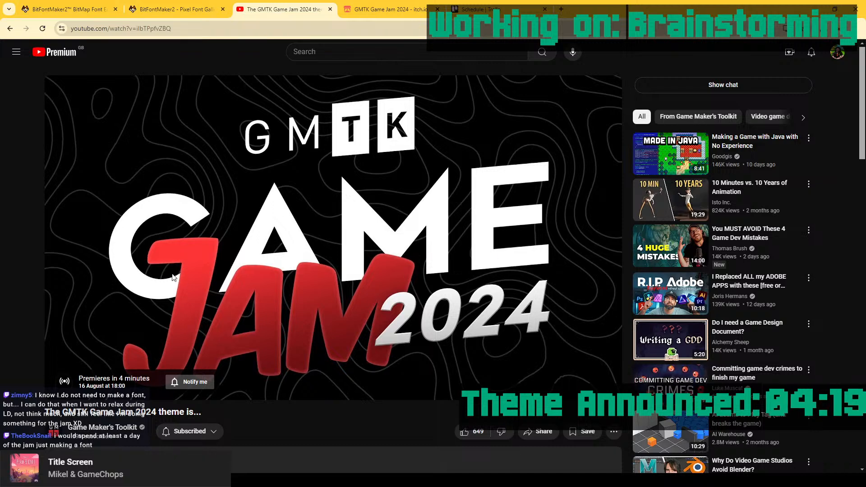
pyautogui.moveTo(668, 339)
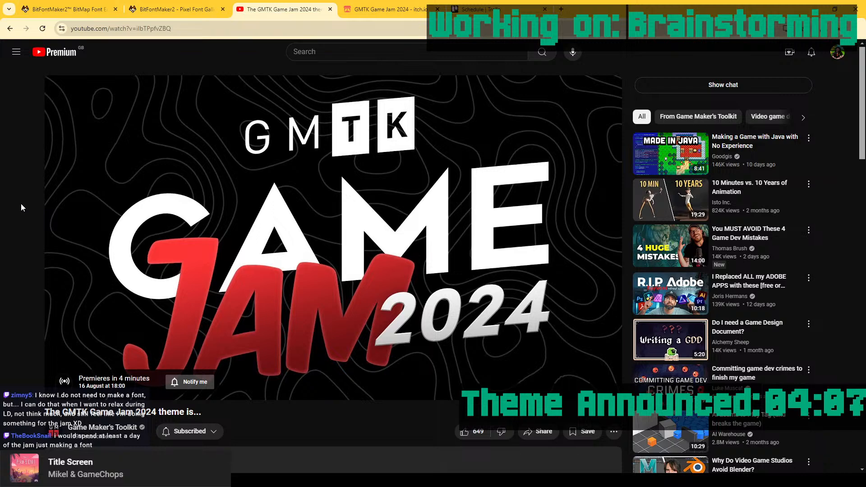
# Read the basic rules on the itch.io GMTK Game Jam 2024 page and check the font gallery and the YouTube theme premiere.
pyautogui.click(417, 6)
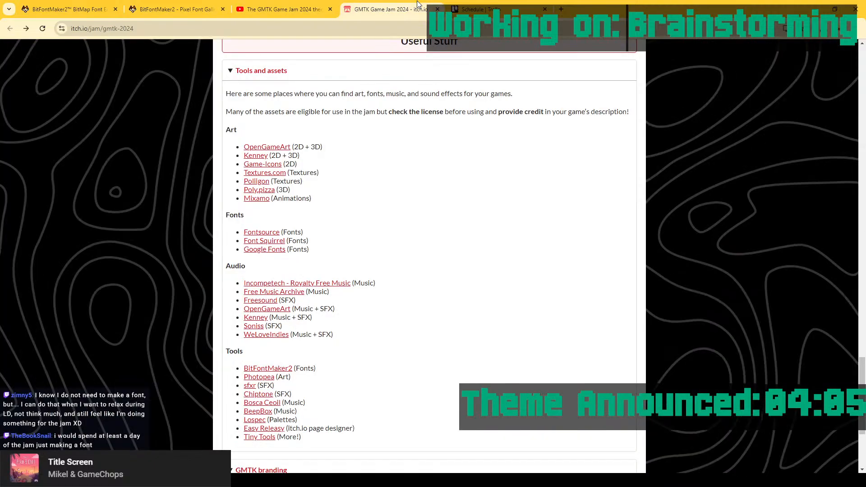
pyautogui.scroll(20, 414, 130)
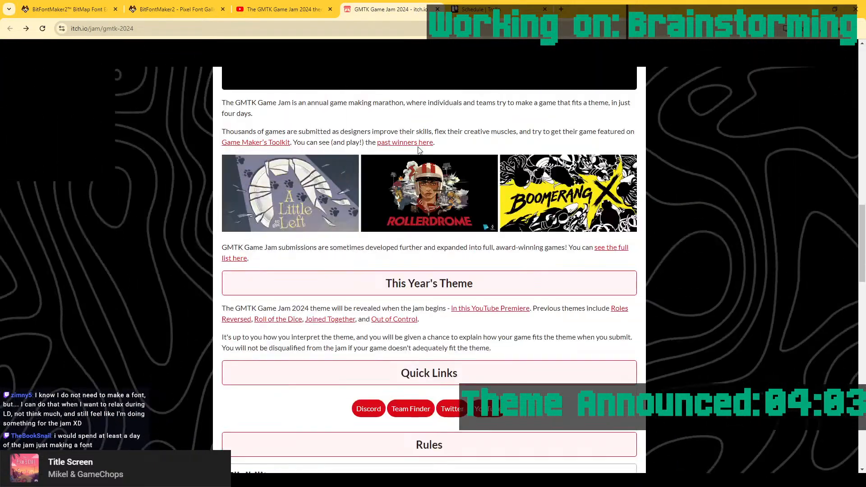
pyautogui.scroll(10, 480, 181)
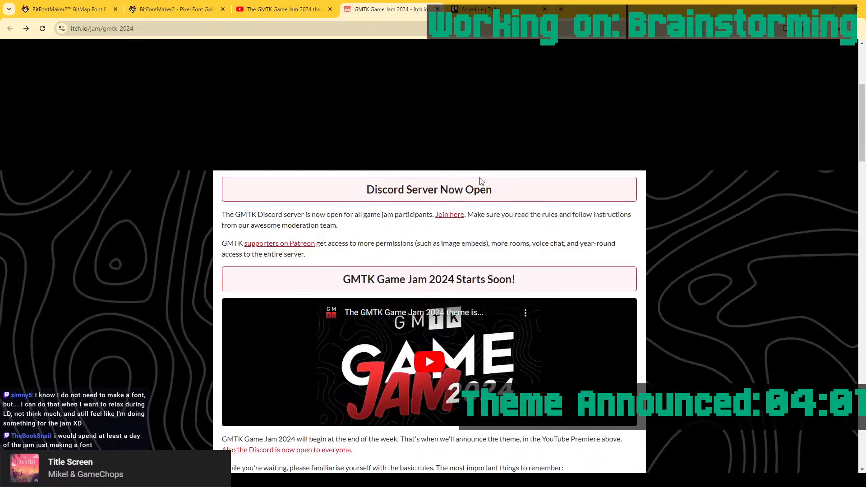
pyautogui.scroll(-3, 480, 181)
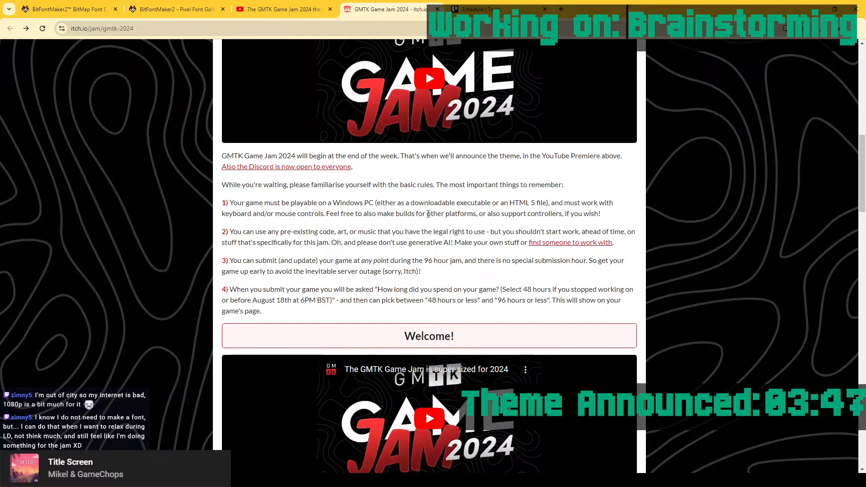
pyautogui.click(153, 8)
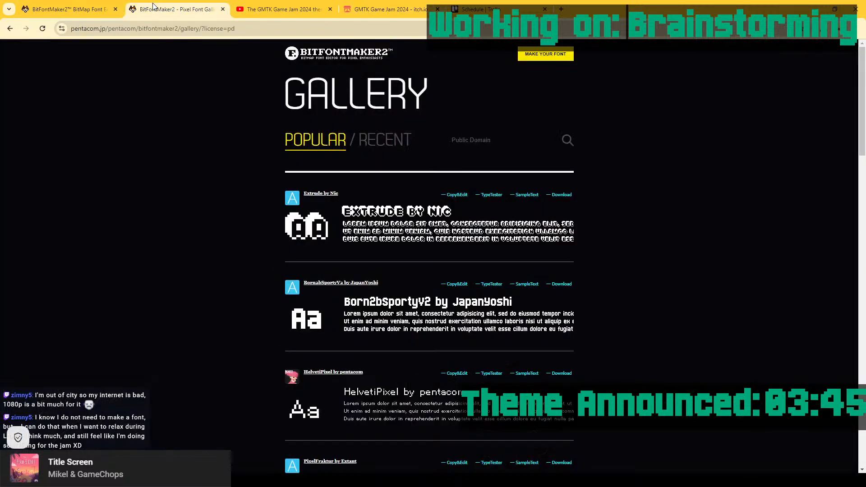
pyautogui.click(280, 11)
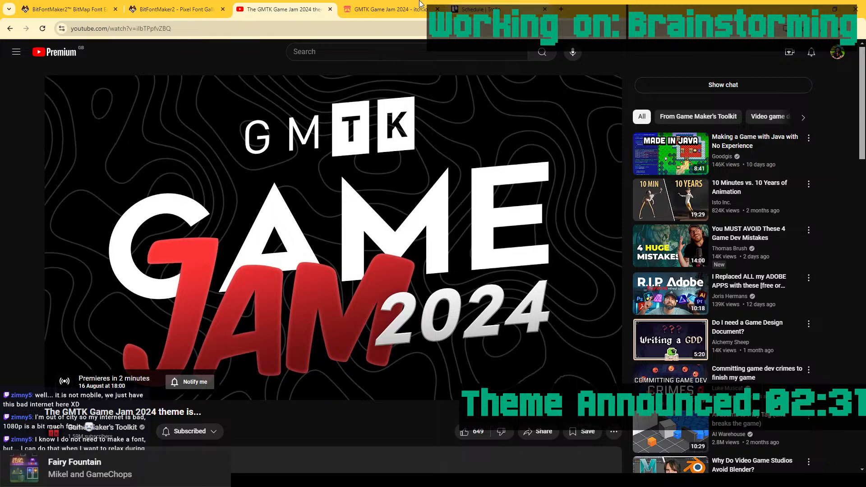
# Open ldjam.com in a new browser tab, look over the Ludum Dare homepage, and return to the YouTube theme premiere.
pyautogui.click(561, 8)
pyautogui.write('ldjam.com')
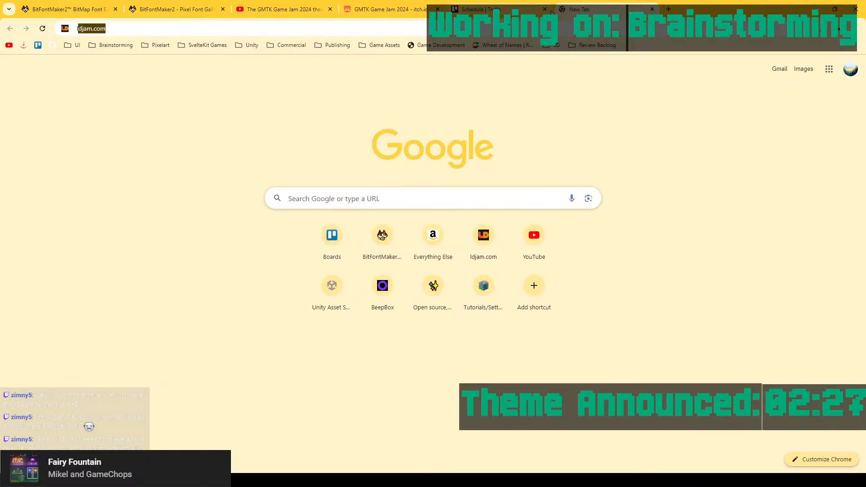
pyautogui.press('Return')
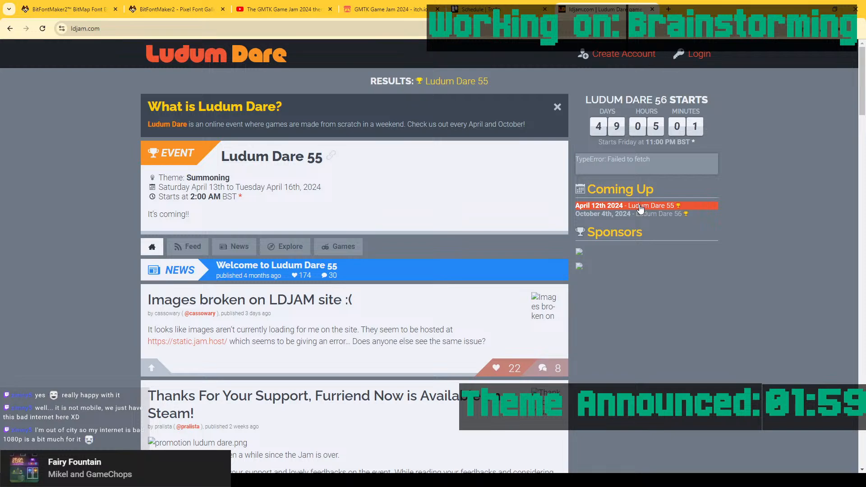
pyautogui.click(387, 11)
pyautogui.click(296, 14)
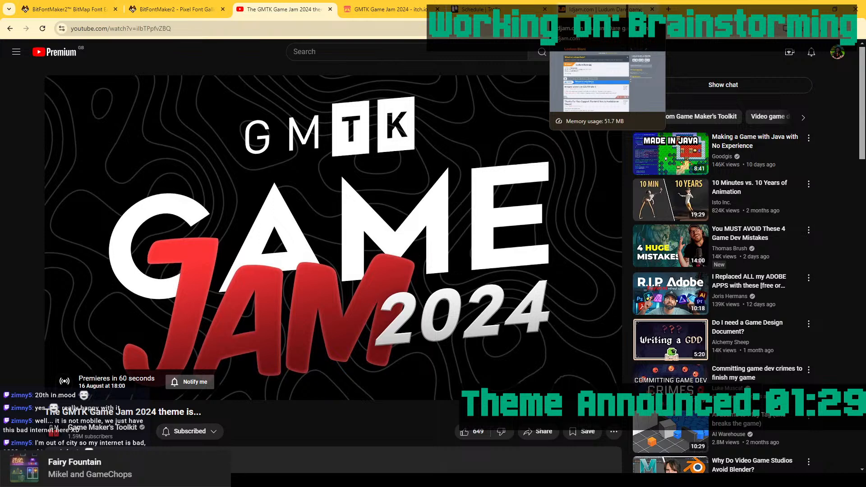
# Go back to the Ludum Dare site, view the Ludum Dare 55 results, and load more entries.
pyautogui.click(593, 7)
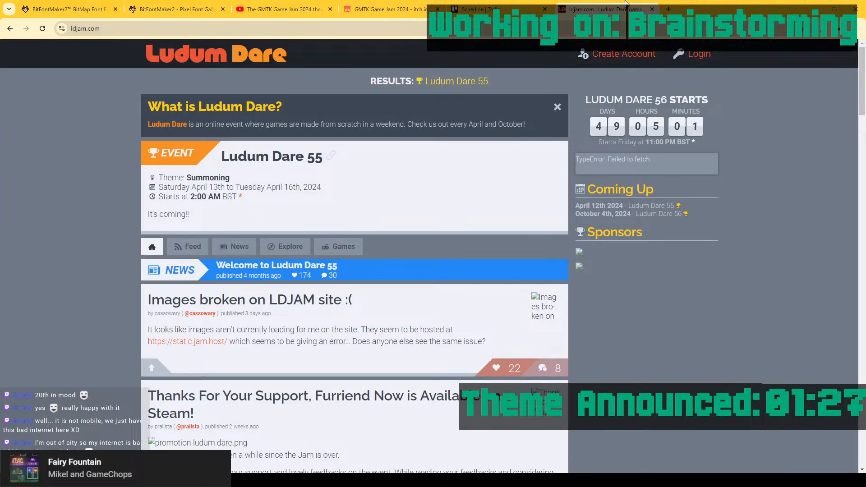
pyautogui.click(361, 8)
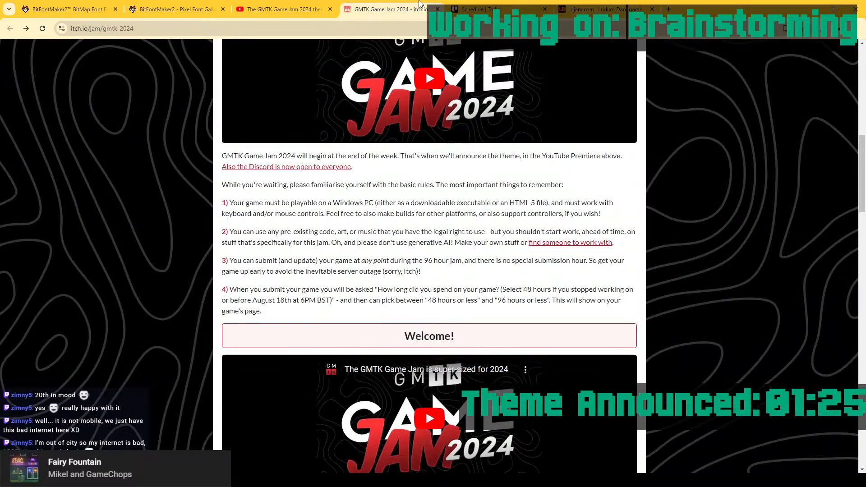
pyautogui.click(279, 9)
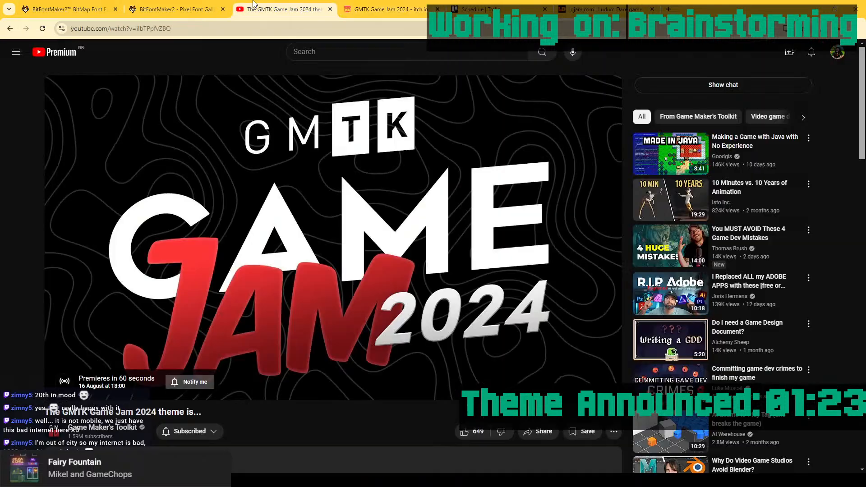
pyautogui.click(621, 4)
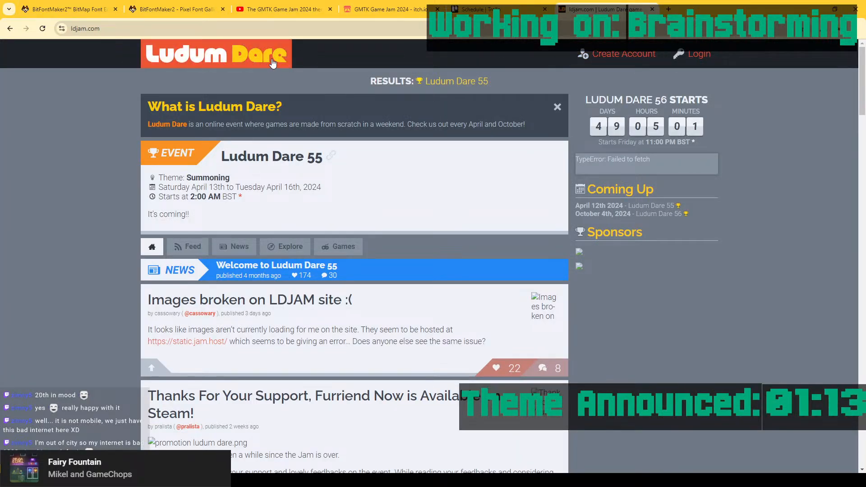
pyautogui.click(467, 82)
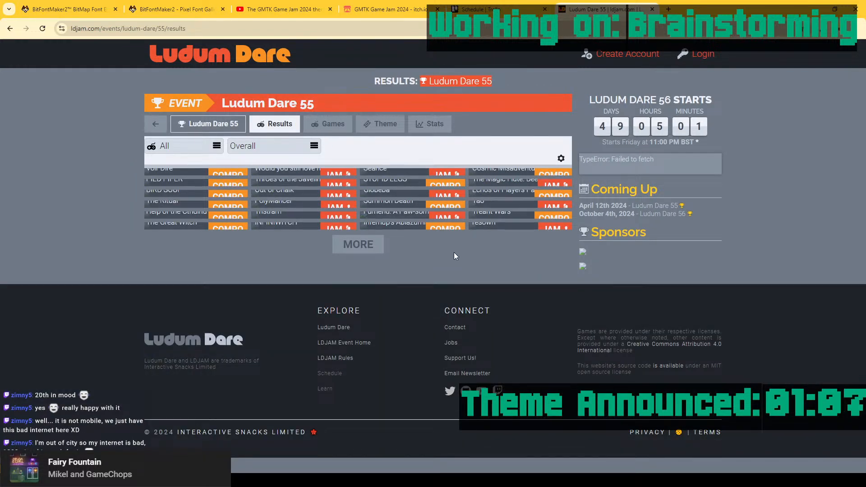
pyautogui.click(361, 239)
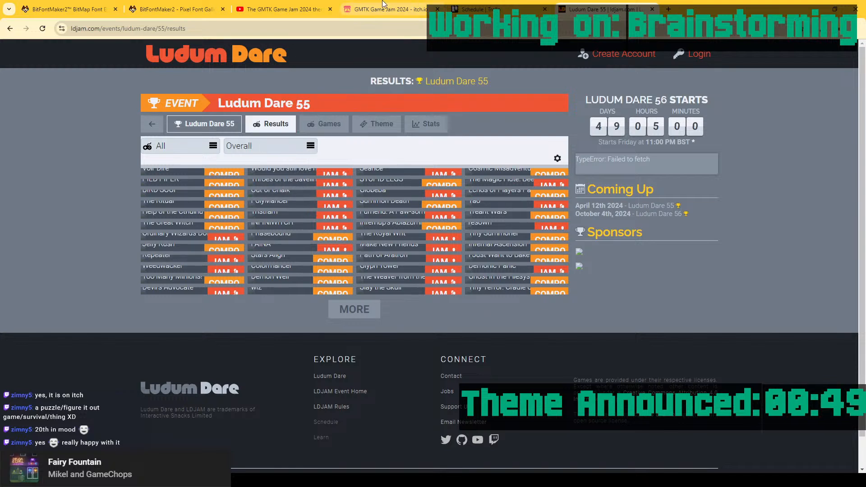
# Check the YouTube theme premiere against the Ludum Dare results and look over the premiere's description and comments.
pyautogui.click(277, 10)
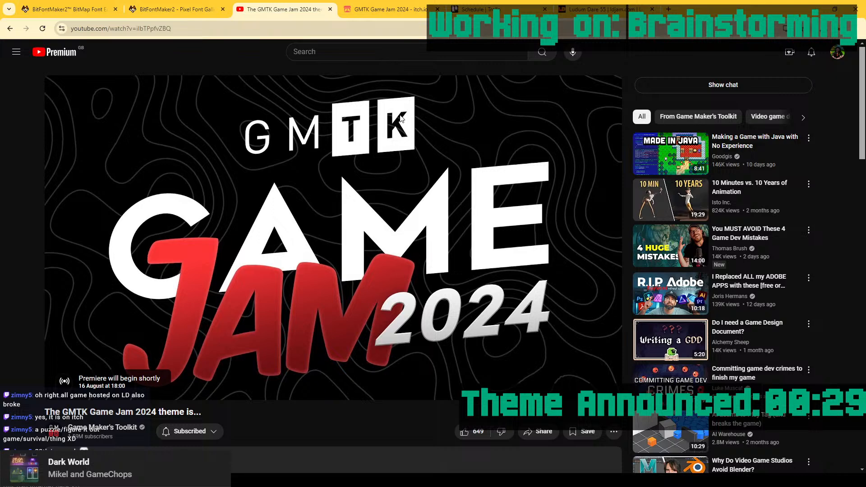
pyautogui.click(602, 8)
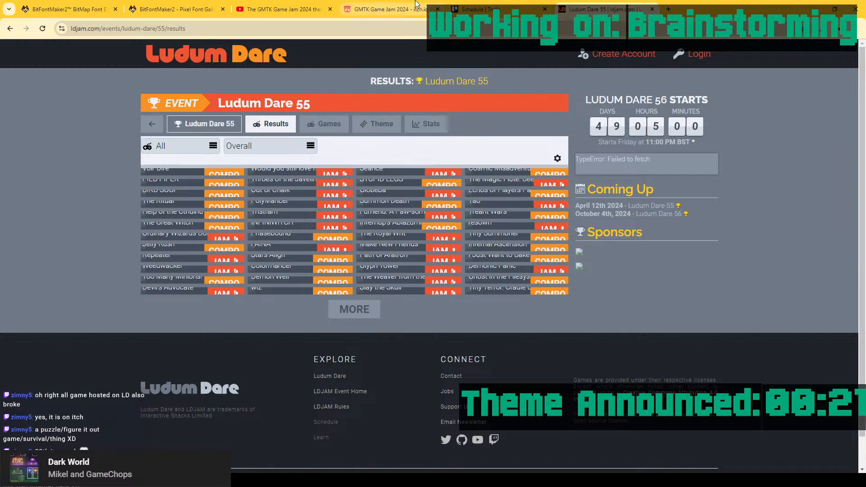
pyautogui.click(251, 11)
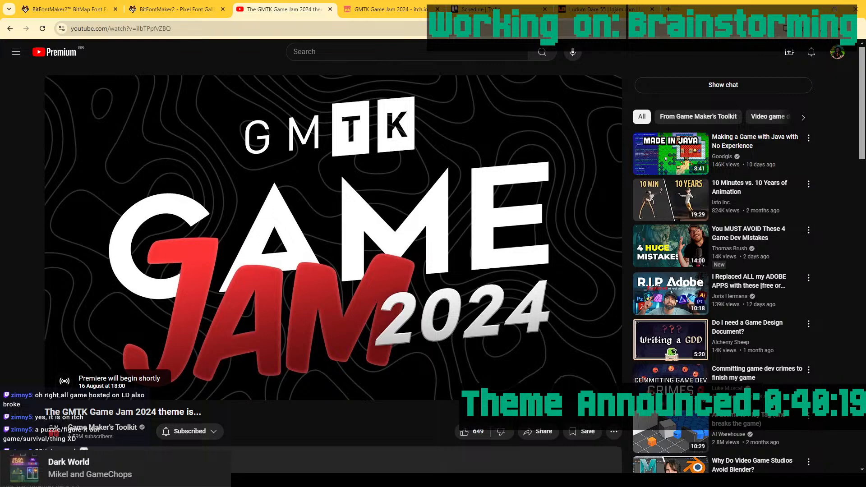
pyautogui.scroll(-3, 278, 250)
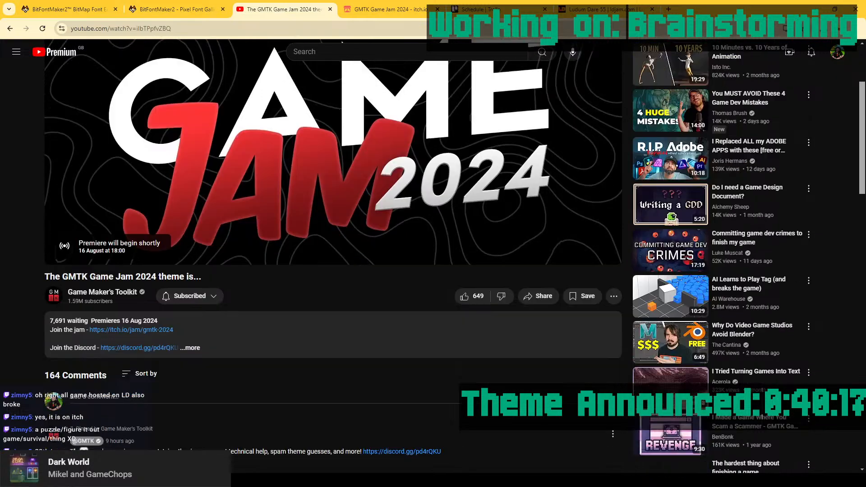
pyautogui.scroll(3, 278, 253)
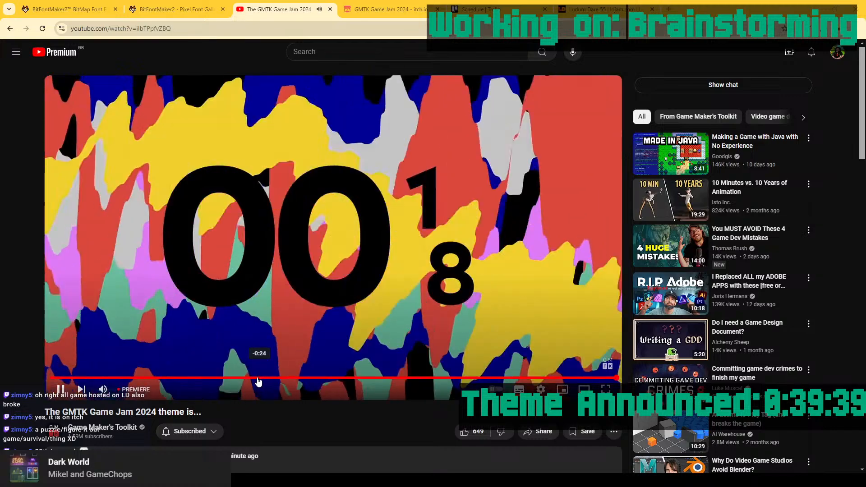
# Watch the GMTK Game Jam 2024 theme video, jumping between its countdown, rules and closing sections, and pause it at the end.
pyautogui.click(256, 378)
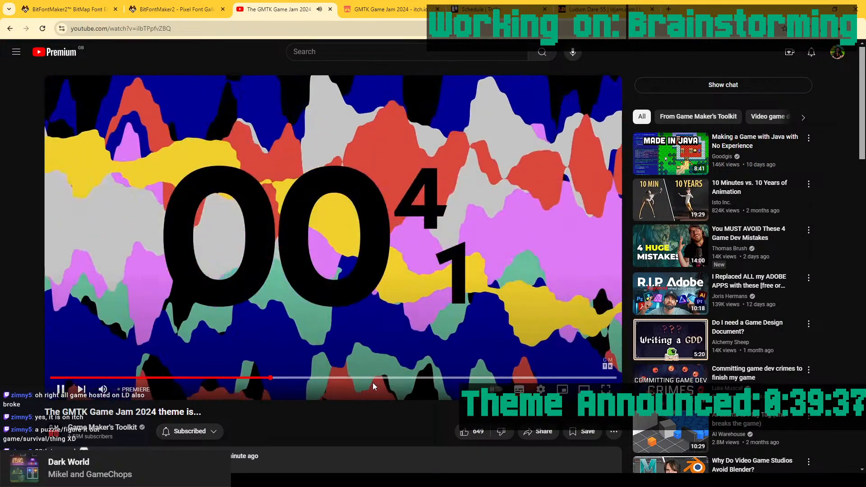
pyautogui.click(604, 377)
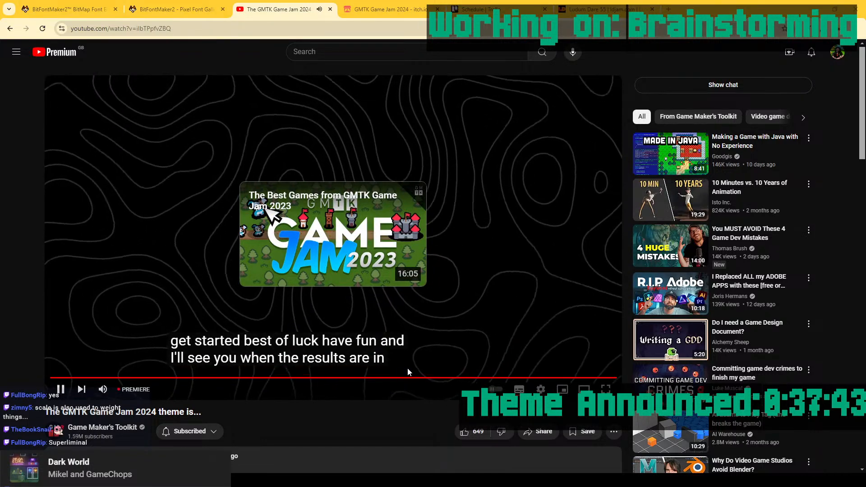
pyautogui.click(298, 378)
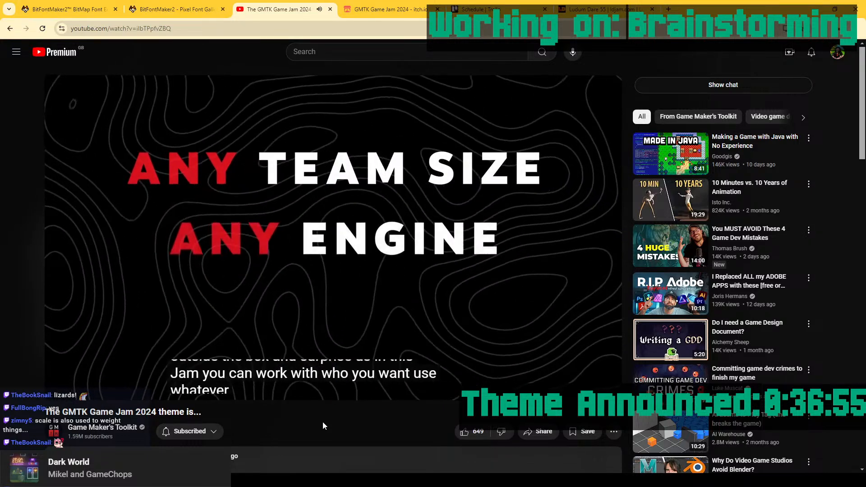
pyautogui.moveTo(496, 380)
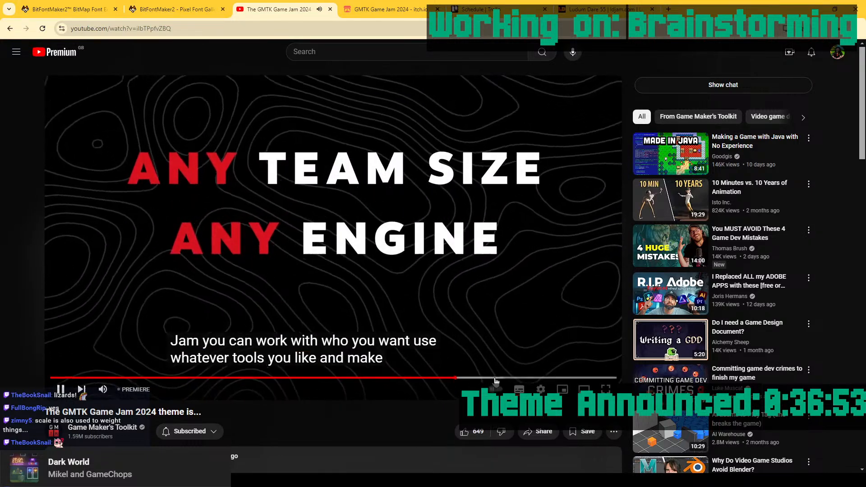
pyautogui.click(585, 377)
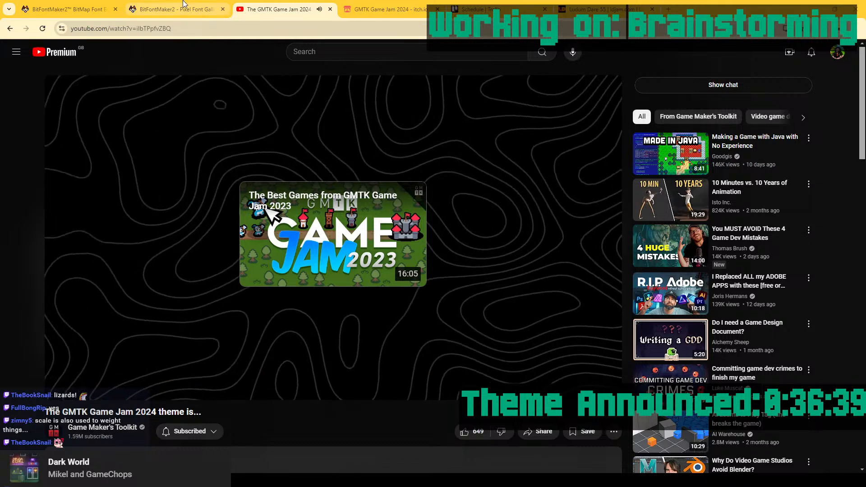
pyautogui.click(358, 145)
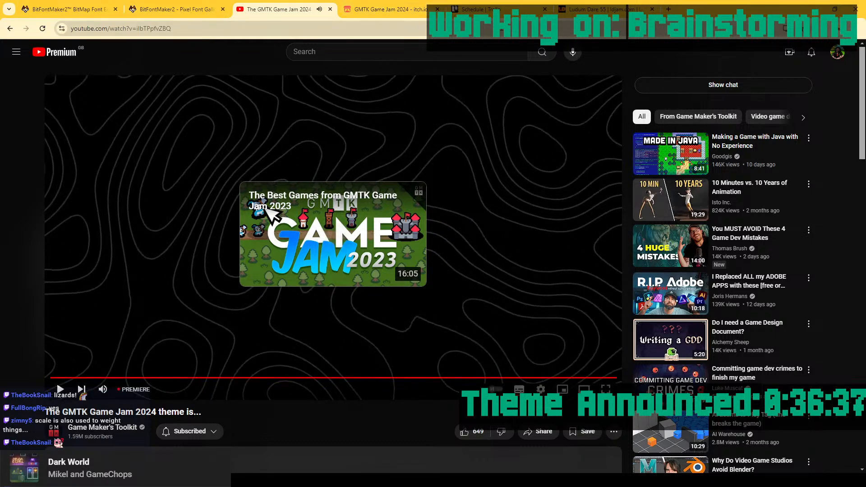
# Add a list named "Built to Scale" to the Brainstorming board in Trello and open a new card entry in it.
pyautogui.click(478, 9)
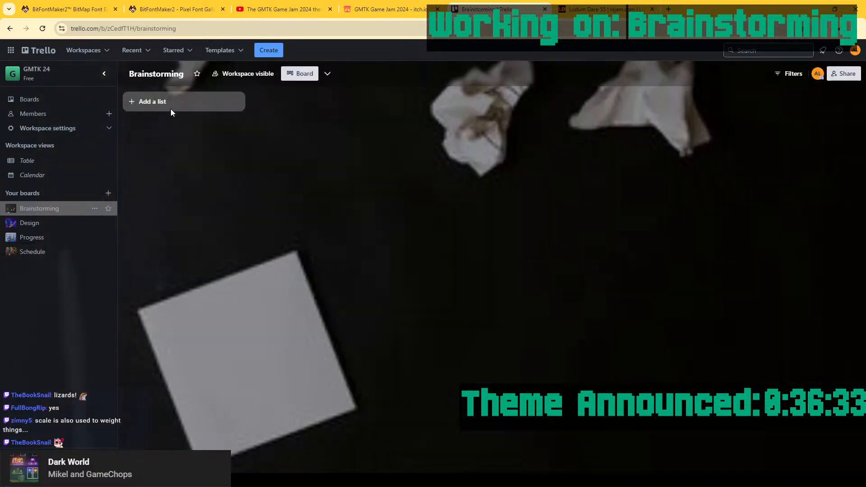
pyautogui.write('Build to')
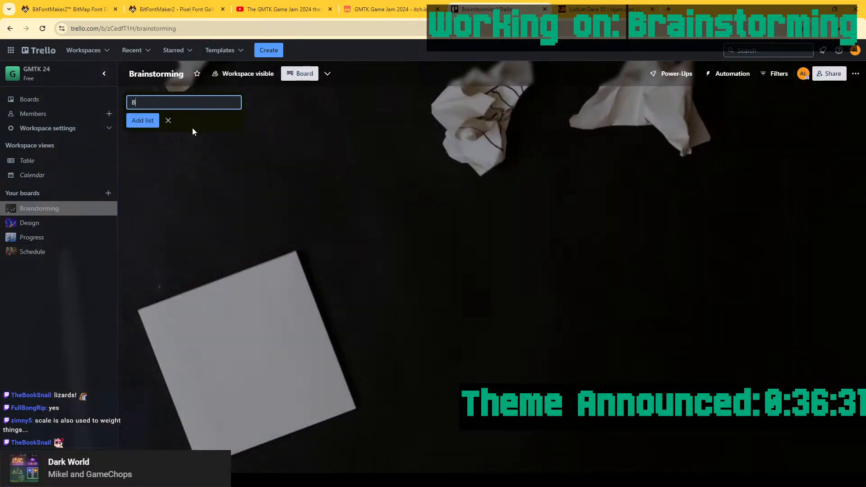
pyautogui.press('BackSpace')
pyautogui.press('BackSpace')
pyautogui.press('BackSpace')
pyautogui.press('BackSpace')
pyautogui.press('BackSpace')
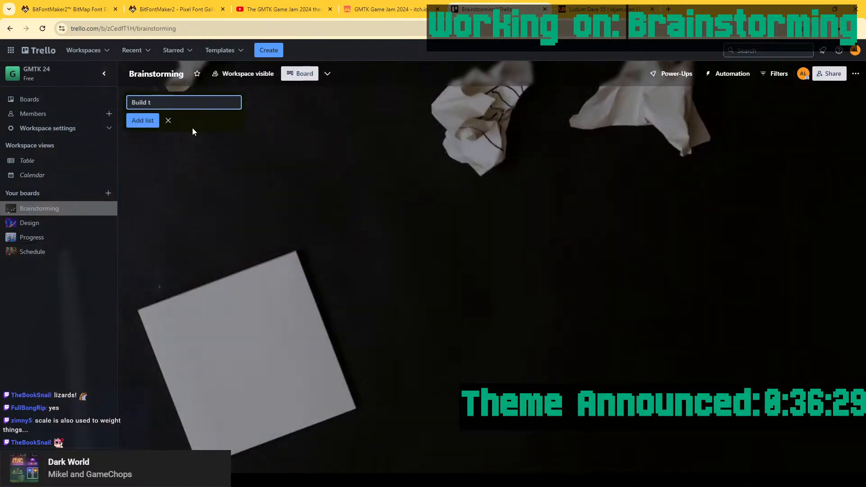
pyautogui.write('t toi')
pyautogui.press('BackSpace')
pyautogui.write('Scale')
pyautogui.press('Return')
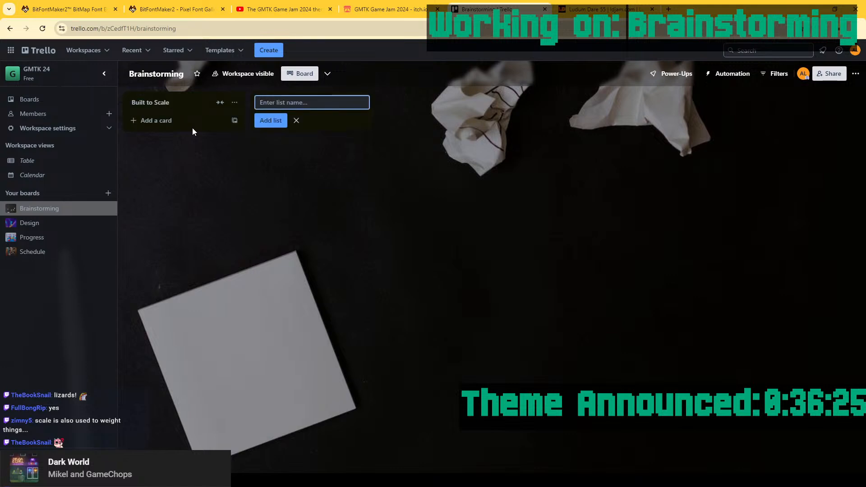
pyautogui.click(171, 120)
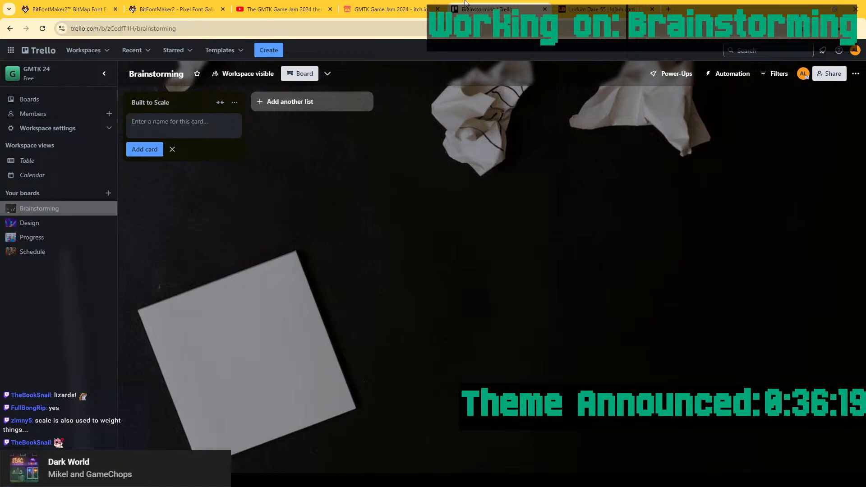
# Close the Ludum Dare page, skim the theme and rules sections of the itch.io jam page, and return to the Trello Brainstorming board.
pyautogui.click(581, 11)
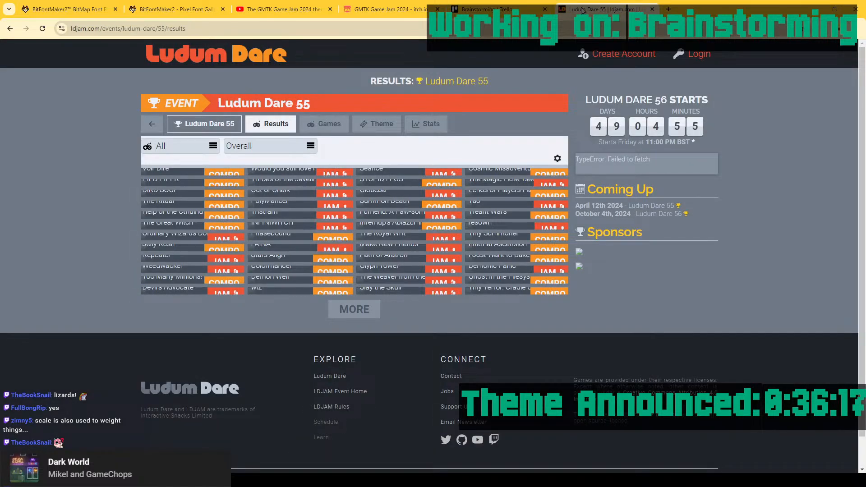
pyautogui.hotkey('ctrl', 'w')
pyautogui.click(369, 14)
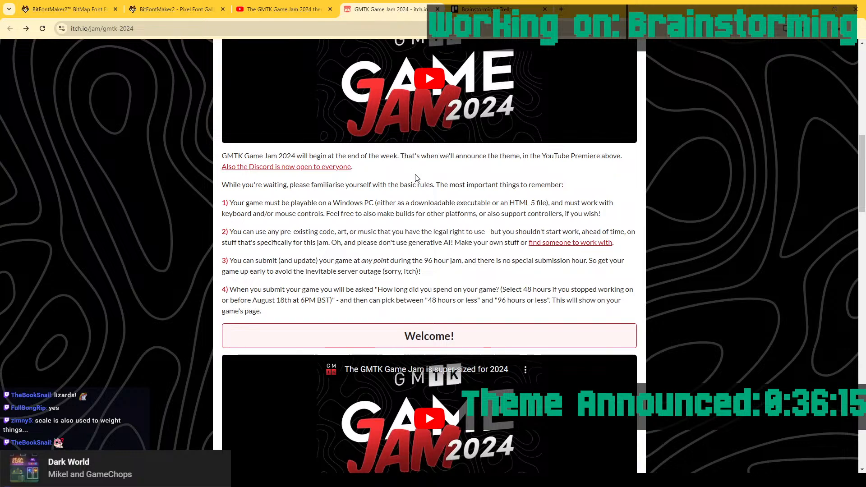
pyautogui.scroll(-1, 478, 266)
pyautogui.scroll(-12, 477, 271)
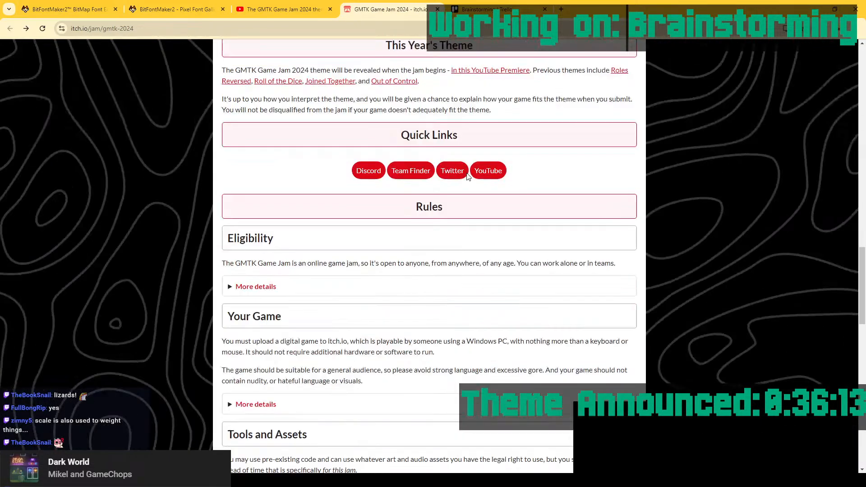
pyautogui.scroll(17, 477, 271)
pyautogui.click(505, 4)
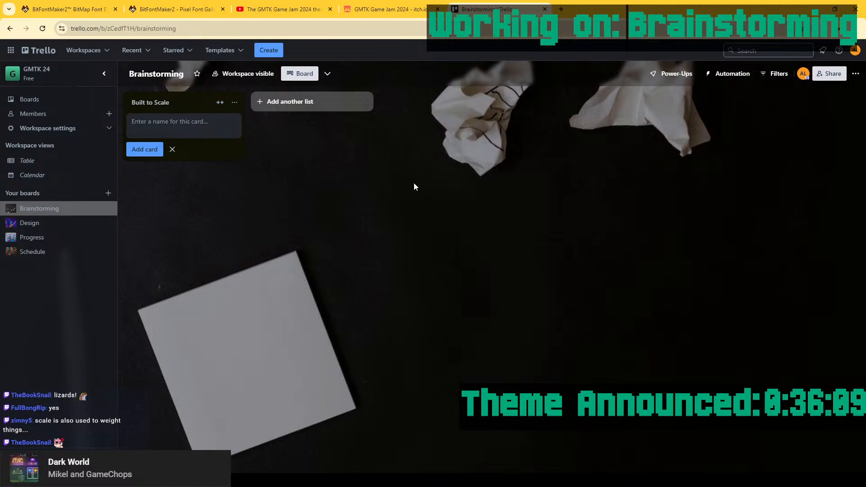
# Search YouTube for "brackeys godot" in a separate tab, open "How to make a Video Game - Godot Beginner Tutorial" and pause it.
pyautogui.click(260, 7)
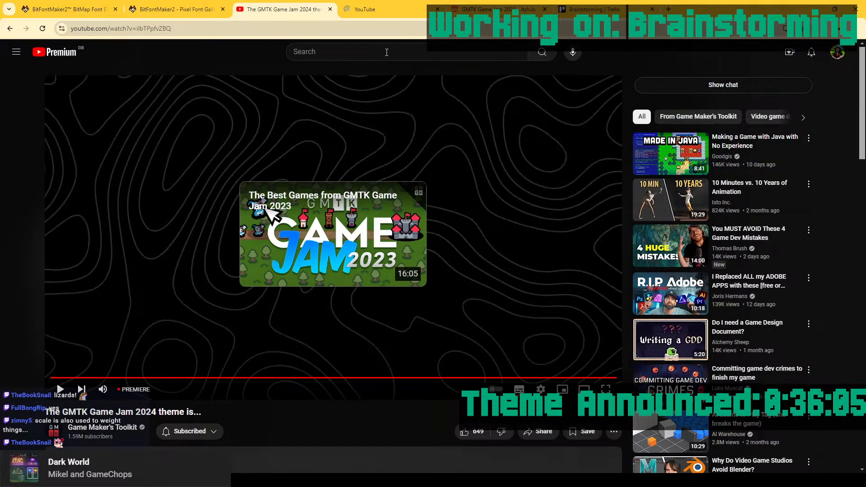
pyautogui.click(374, 9)
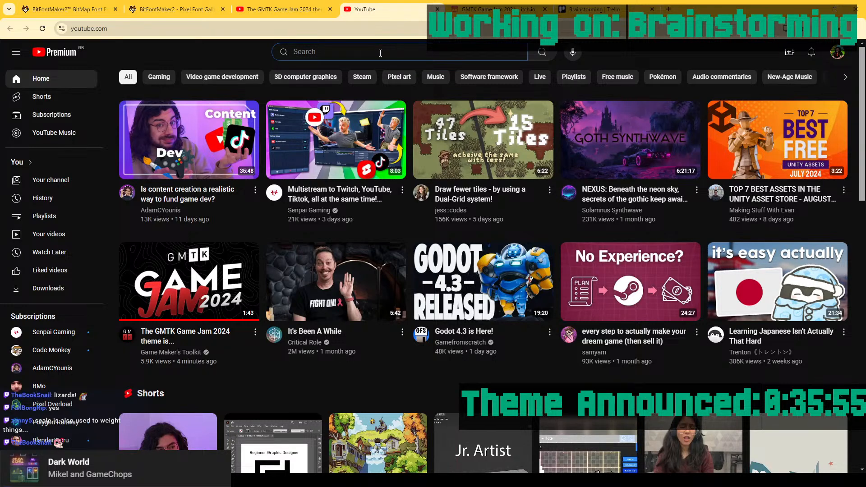
pyautogui.write('brackeys')
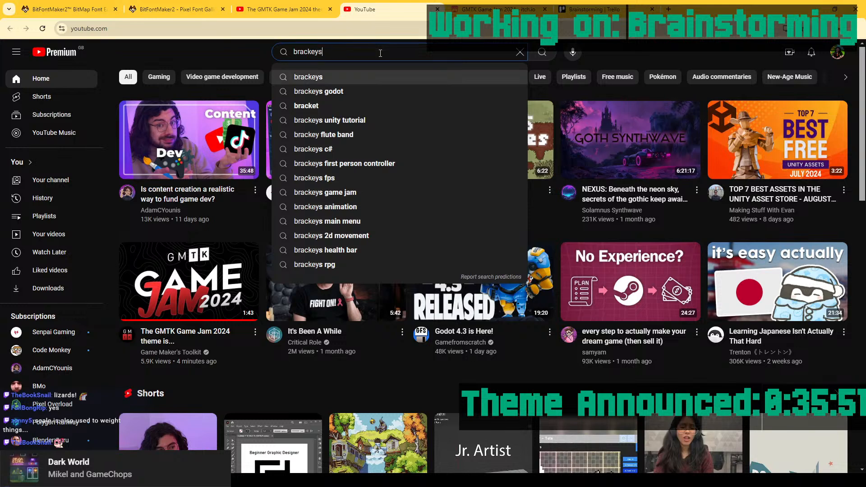
pyautogui.press('Down')
pyautogui.press('Return')
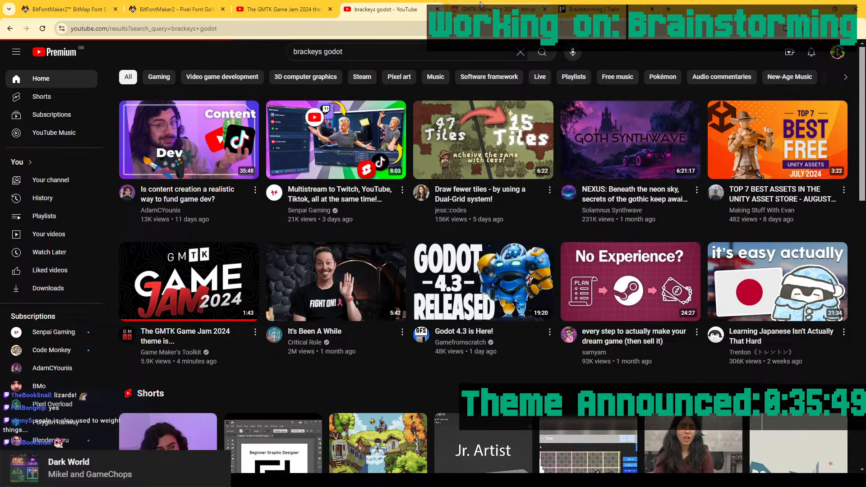
pyautogui.scroll(-2, 359, 296)
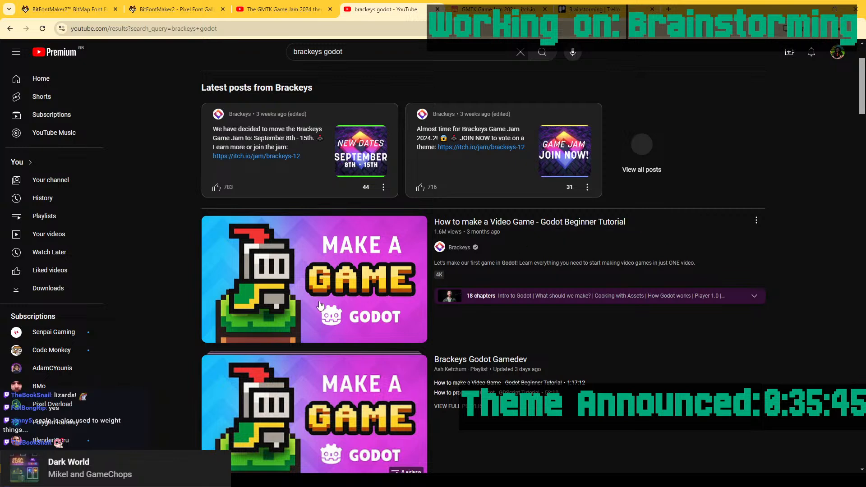
pyautogui.click(349, 270)
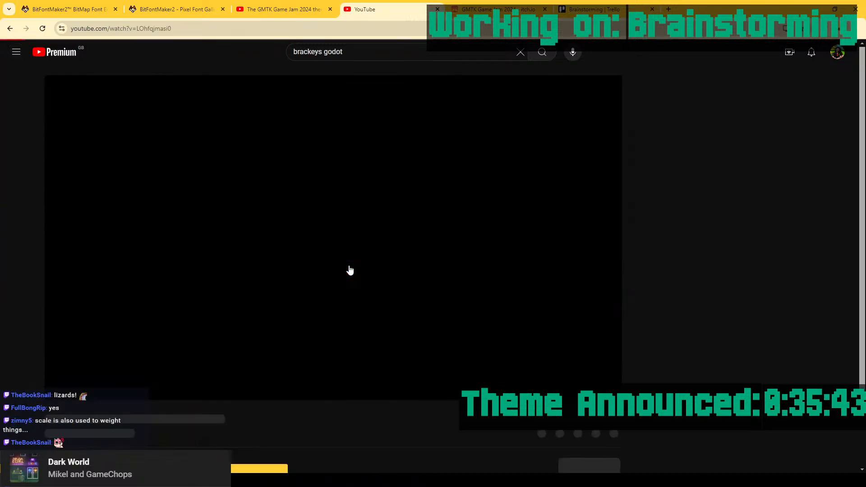
pyautogui.click(242, 253)
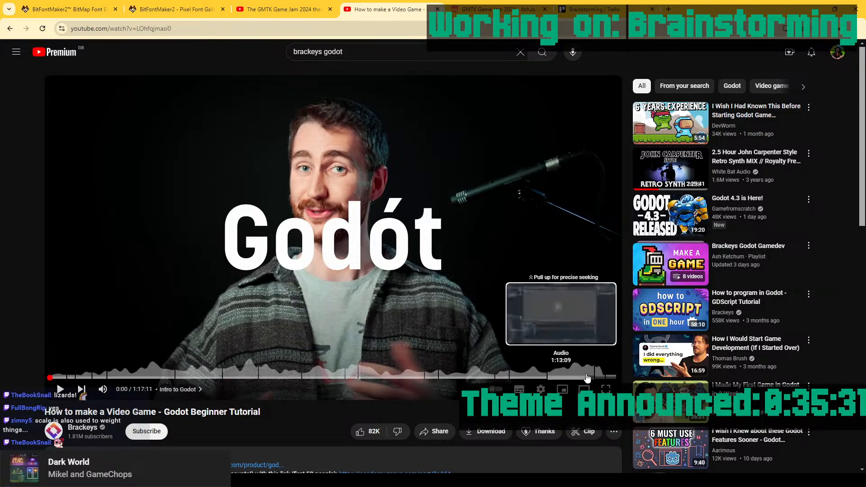
# Return to the Trello Brainstorming board and add the cards "Solar system", "Weights & Scales" and "Fish Scales" to the "Built to Scale" list.
pyautogui.click(586, 7)
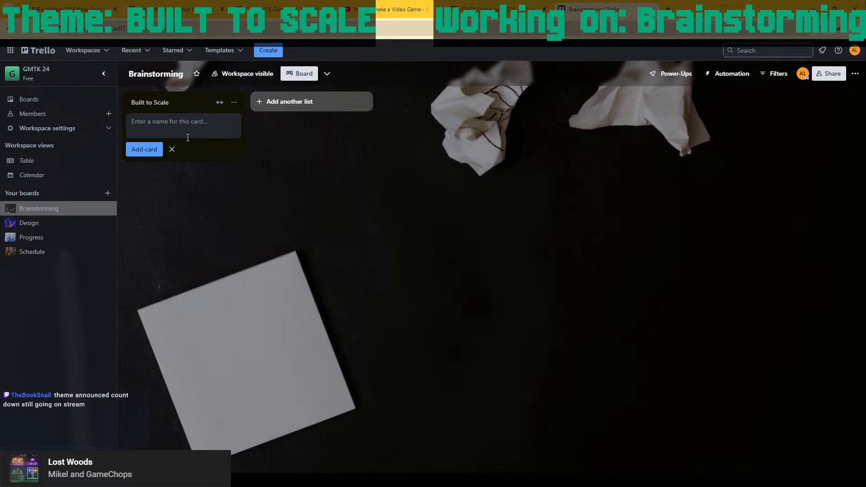
pyautogui.write('Solar system')
pyautogui.press('Return')
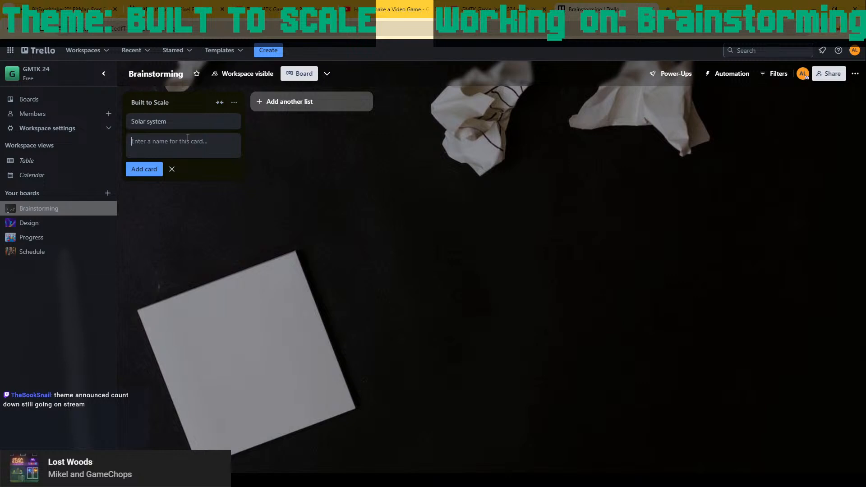
pyautogui.write('Weights & Scales')
pyautogui.press('Return')
pyautogui.write('FIs')
pyautogui.press('BackSpace')
pyautogui.press('BackSpace')
pyautogui.press('BackSpace')
pyautogui.write('F')
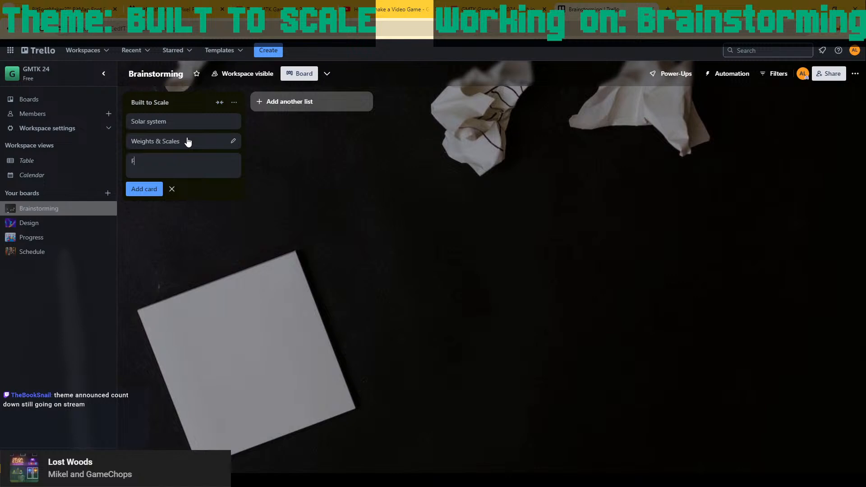
pyautogui.write('ish?')
pyautogui.press('BackSpace')
pyautogui.write('Scales')
pyautogui.press('Return')
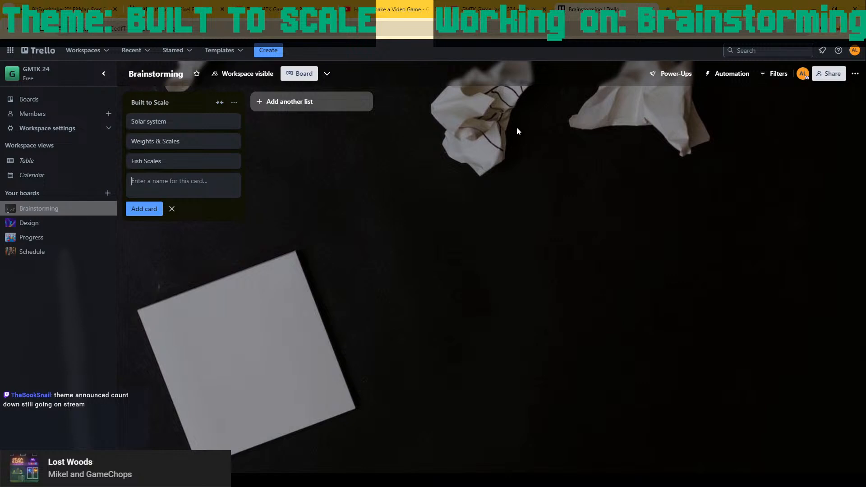
# Search Google in a new tab for "game eat small things to get bigger".
pyautogui.click(667, 9)
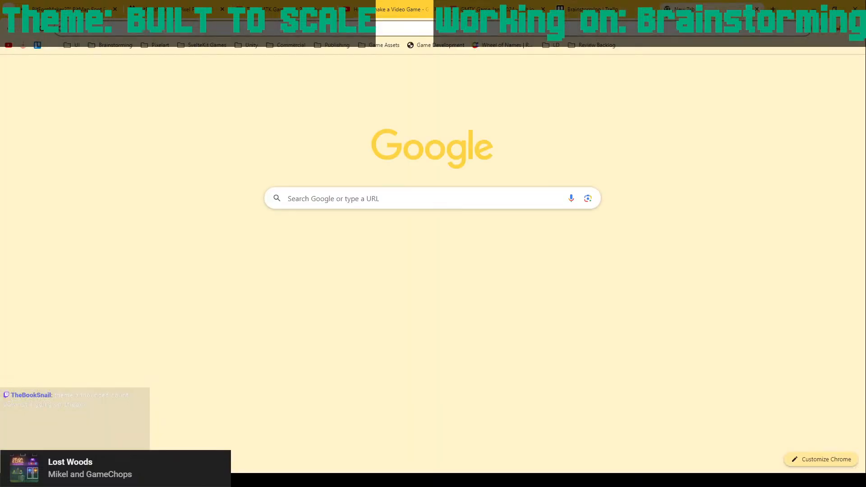
pyautogui.write('game eat')
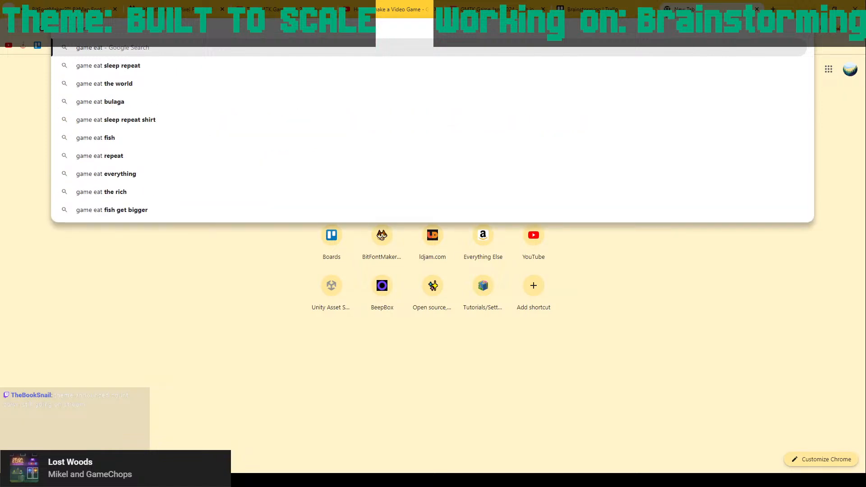
pyautogui.write(' snake')
pyautogui.press('BackSpace')
pyautogui.press('BackSpace')
pyautogui.press('BackSpace')
pyautogui.press('BackSpace')
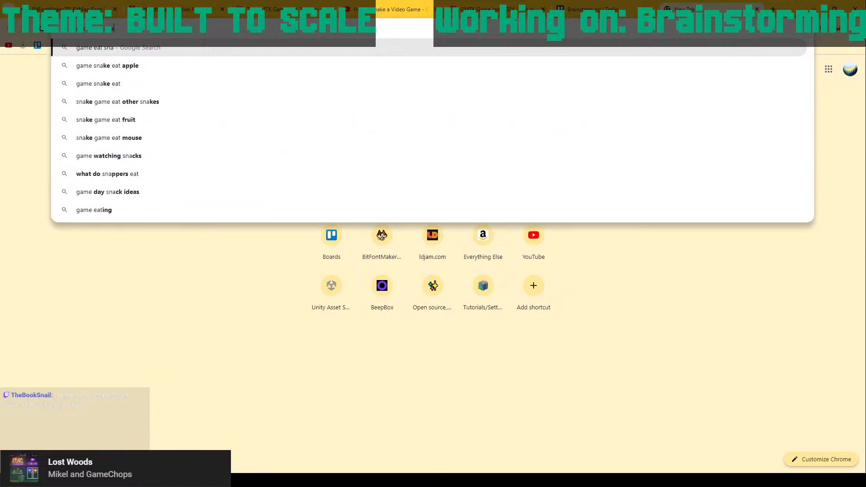
pyautogui.write('mall thing')
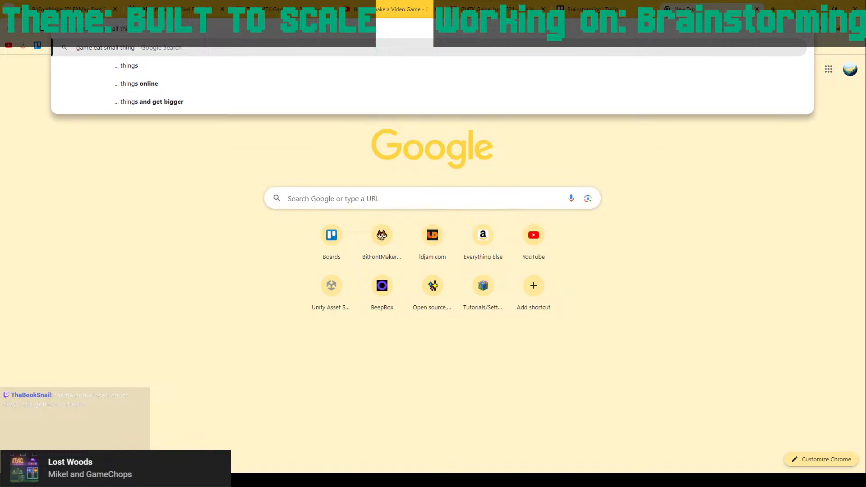
pyautogui.write('s to get')
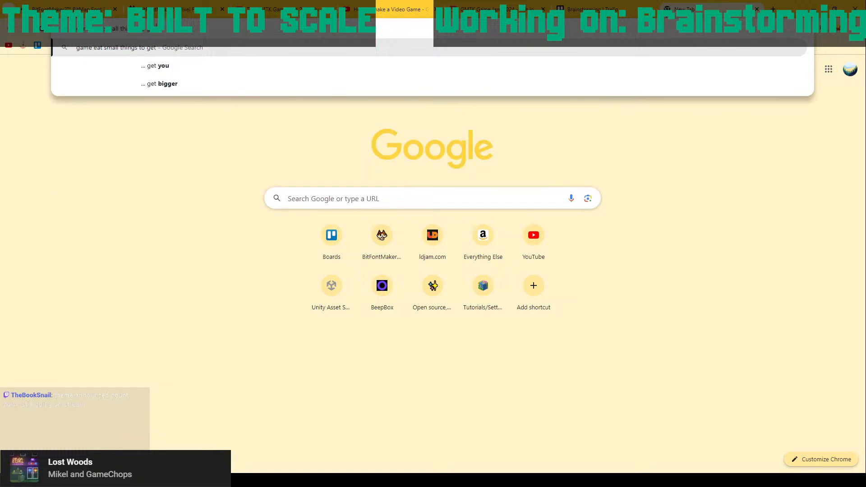
pyautogui.click(62, 84)
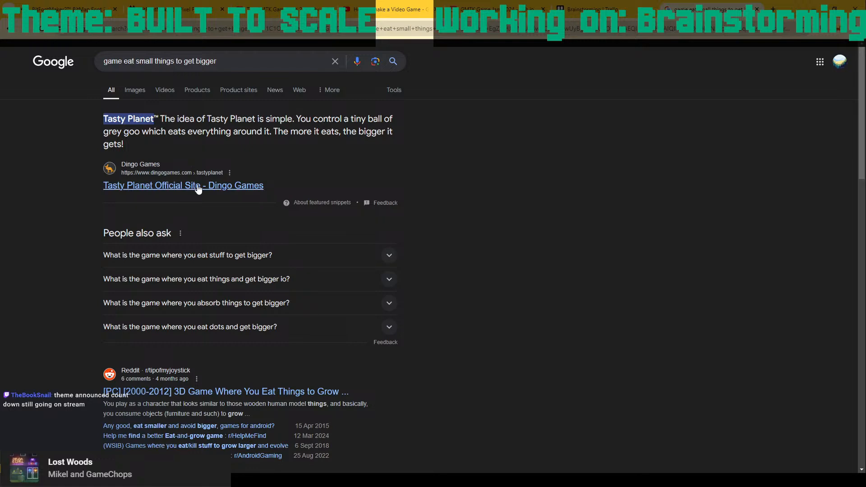
# Look through the image results for eat-and-grow games to find reference ideas.
pyautogui.click(140, 90)
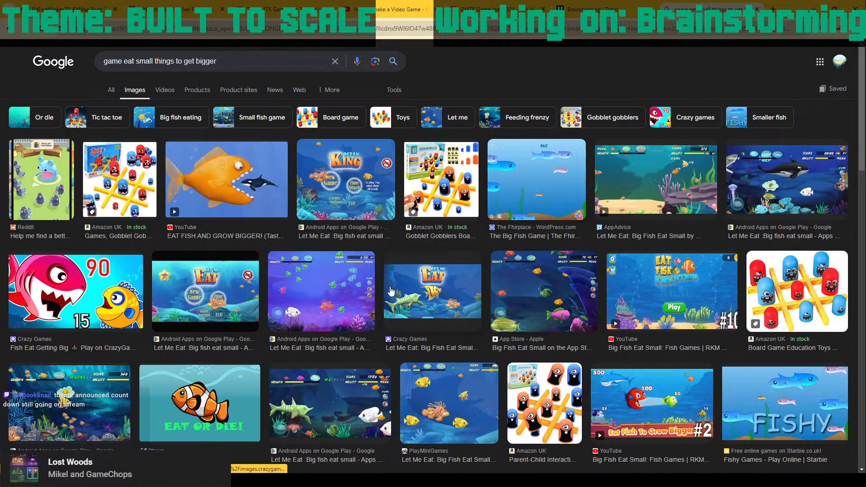
pyautogui.scroll(-1, 221, 347)
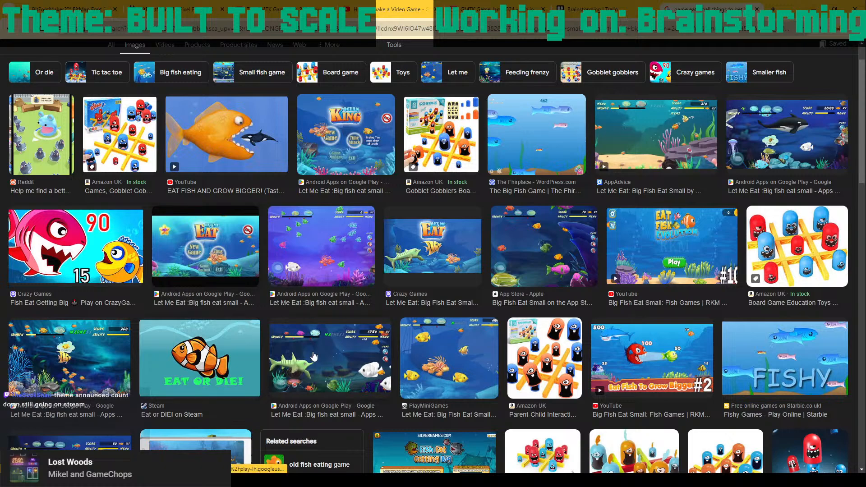
pyautogui.scroll(-1, 360, 349)
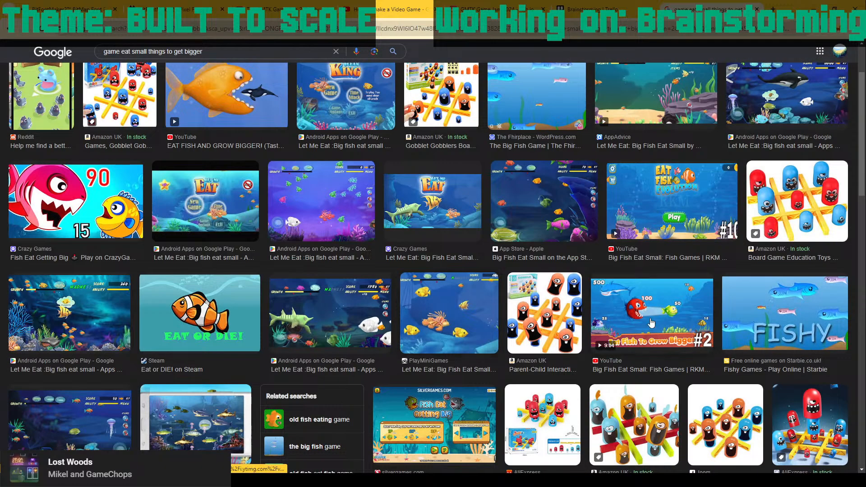
pyautogui.scroll(-2, 108, 242)
pyautogui.scroll(-5, 102, 244)
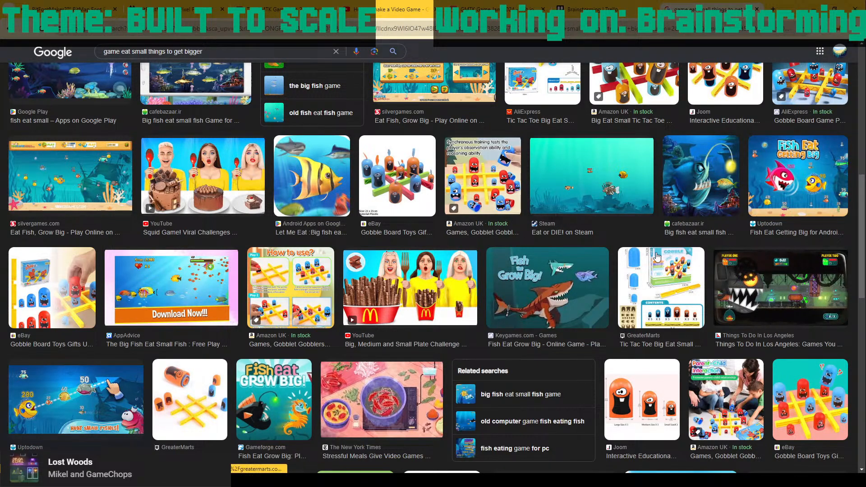
pyautogui.scroll(-2, 608, 275)
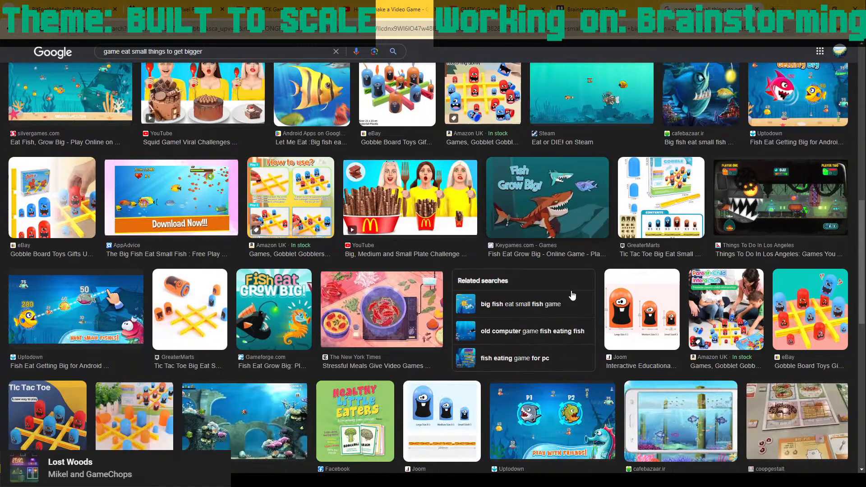
pyautogui.scroll(-2, 571, 295)
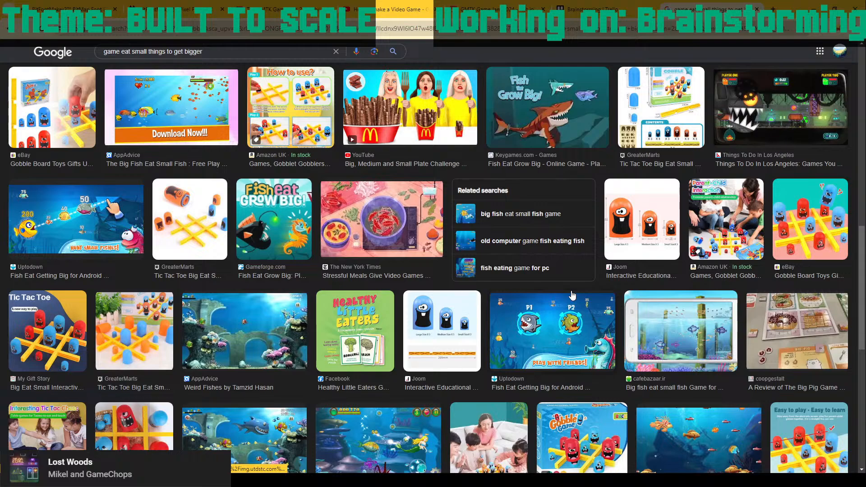
pyautogui.scroll(10, 572, 295)
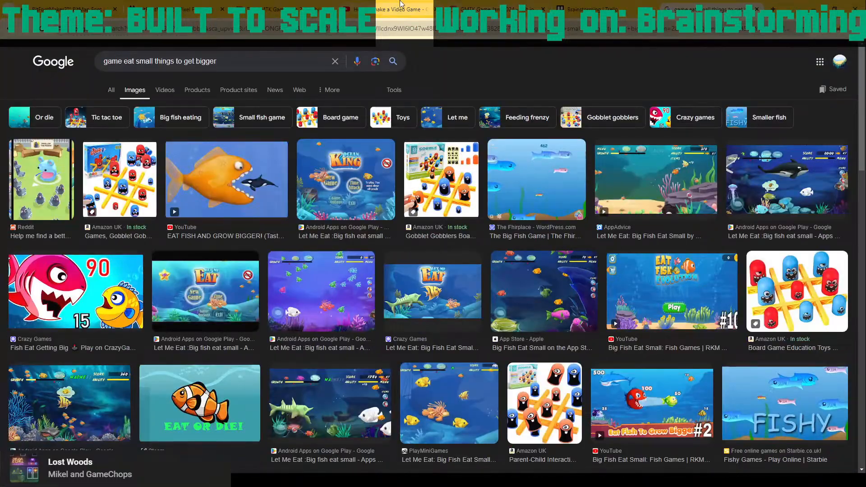
# Back on the Trello board, add the cards "Big Fish Game" and "Microscopic / Bacteria / Cells" to the "Built to Scale" list.
pyautogui.click(593, 9)
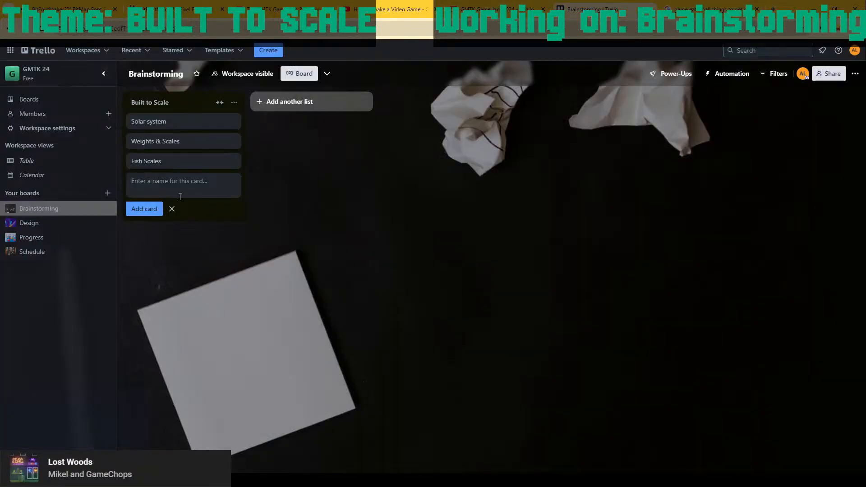
pyautogui.write('Big Fish Game')
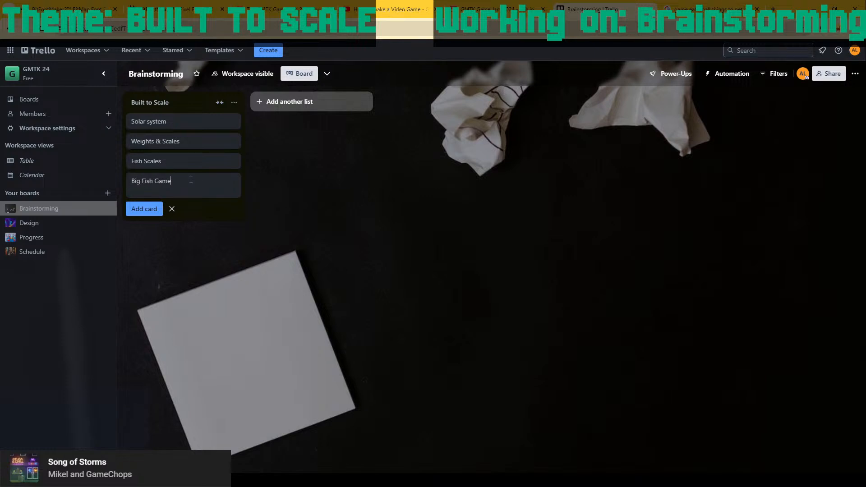
pyautogui.press('Return')
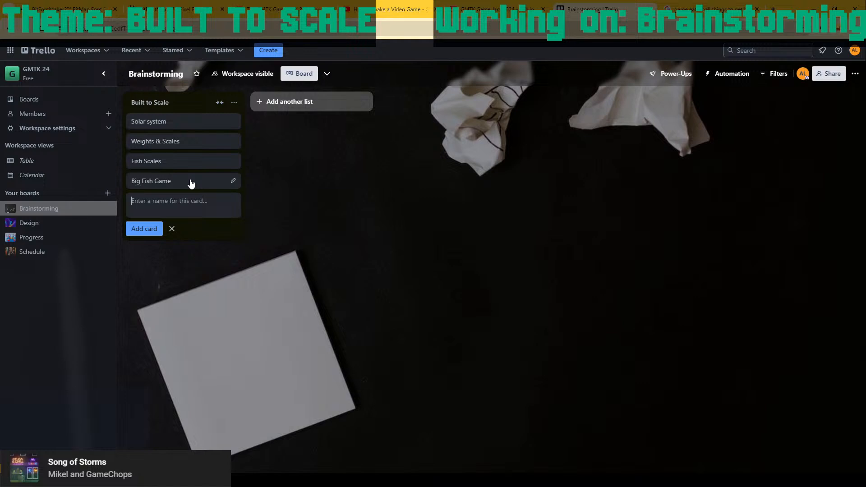
pyautogui.write('Microscopic / Bacteria / Cells')
pyautogui.press('Return')
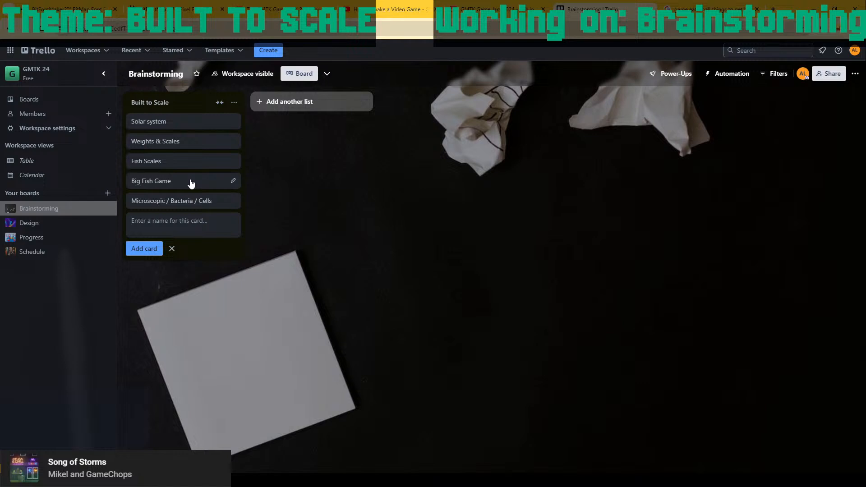
# Add the cards "Architecture" and "Blueprints" to the "Built to Scale" list.
pyautogui.write('Architecture')
pyautogui.press('Return')
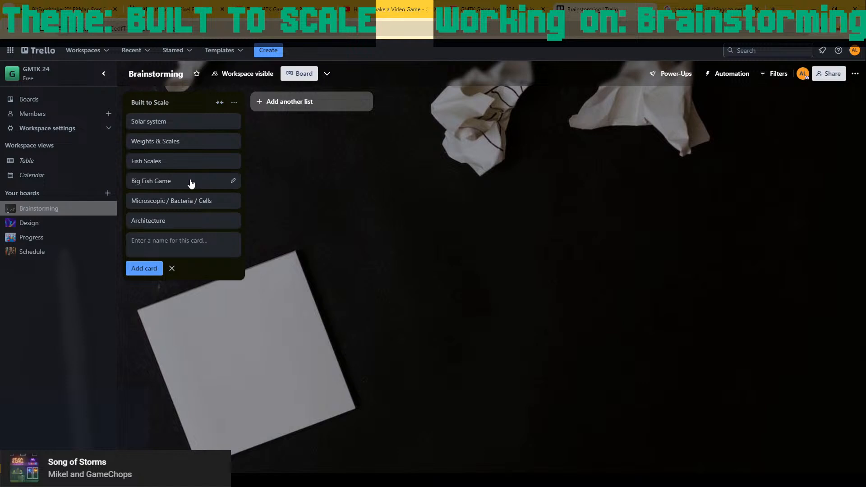
pyautogui.write('Blueprints')
pyautogui.press('Return')
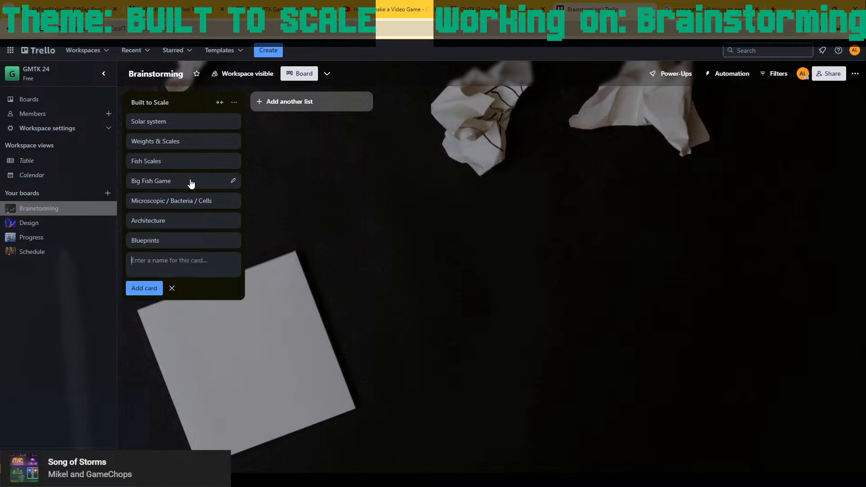
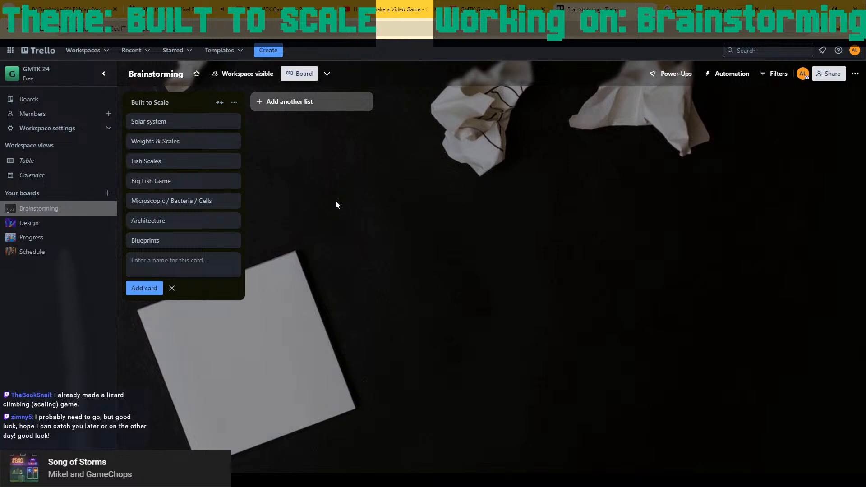
# Add three climbing-idea cards to "Built to Scale": "Scaling buildings etc", "Designing climb wall routes" and "creating buildings for climbing".
pyautogui.write('Scaling buildings etc')
pyautogui.press('Return')
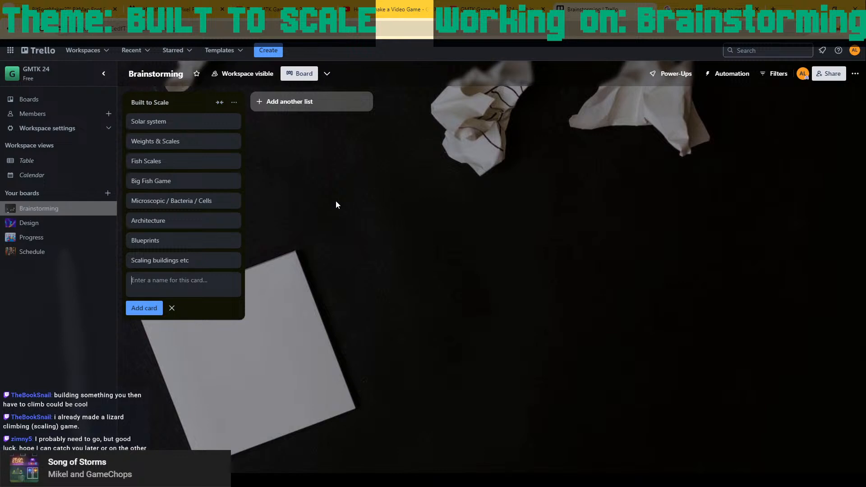
pyautogui.write('Designing climb wall routes')
pyautogui.press('Return')
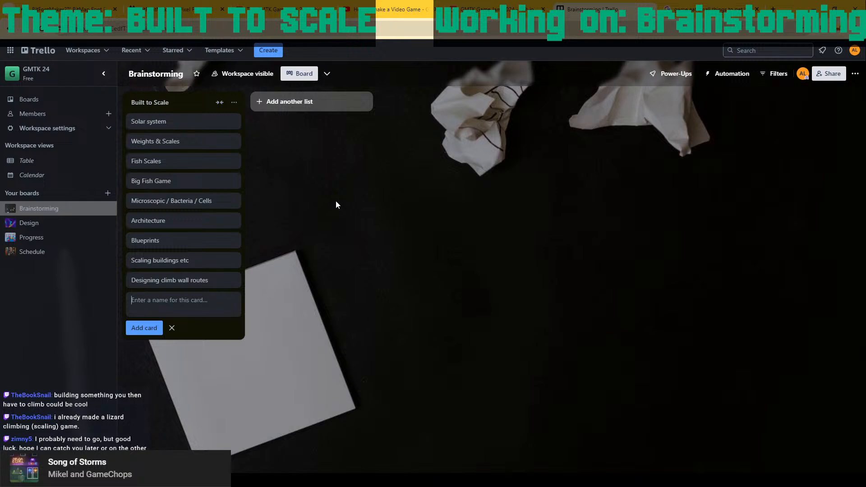
pyautogui.write('creating buildings for climbing')
pyautogui.press('Return')
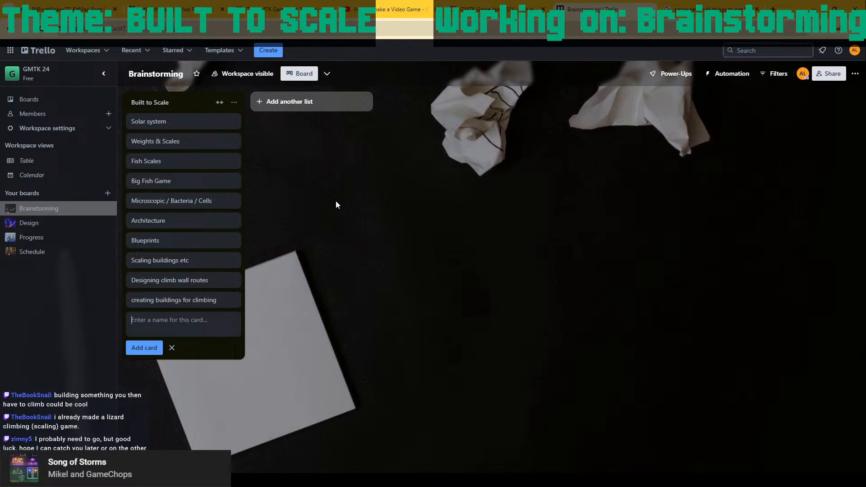
# Add a card named "creating vehicles for assault course" to the "Built to Scale" list.
pyautogui.write('creating e')
pyautogui.write('ehicles that have t')
pyautogui.press('BackSpace')
pyautogui.press('BackSpace')
pyautogui.press('BackSpace')
pyautogui.press('BackSpace')
pyautogui.press('BackSpace')
pyautogui.press('BackSpace')
pyautogui.press('BackSpace')
pyautogui.press('BackSpace')
pyautogui.press('BackSpace')
pyautogui.press('BackSpace')
pyautogui.press('BackSpace')
pyautogui.write('for assault course')
pyautogui.press('Return')
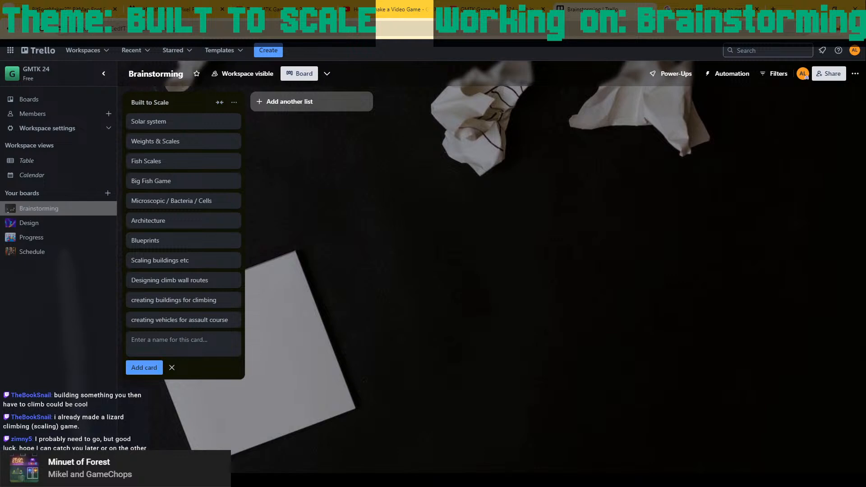
pyautogui.hotkey('alt', 'Tab')
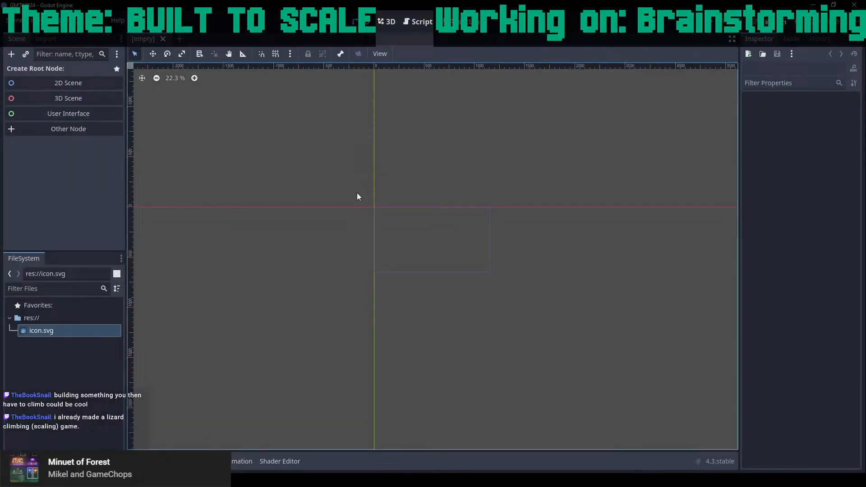
pyautogui.scroll(4, 411, 238)
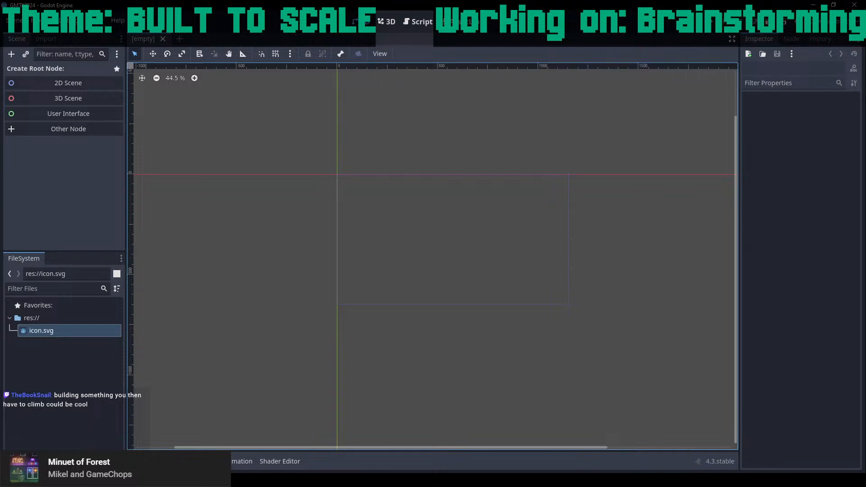
# Back on the Trello board, move "creating vehicles for assault course", "Big Fish Game" and "Microscopic / Bacteria / Cells" to the top of "Built to Scale".
pyautogui.moveTo(142, 478)
pyautogui.moveTo(108, 478)
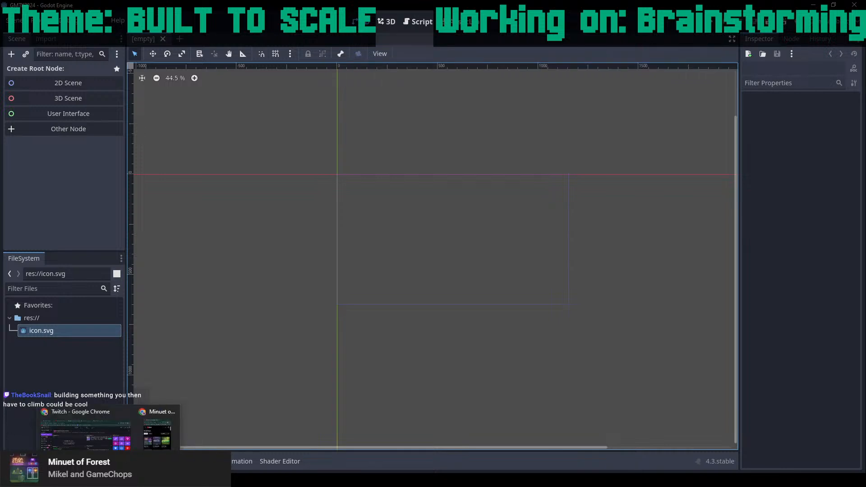
pyautogui.click(63, 433)
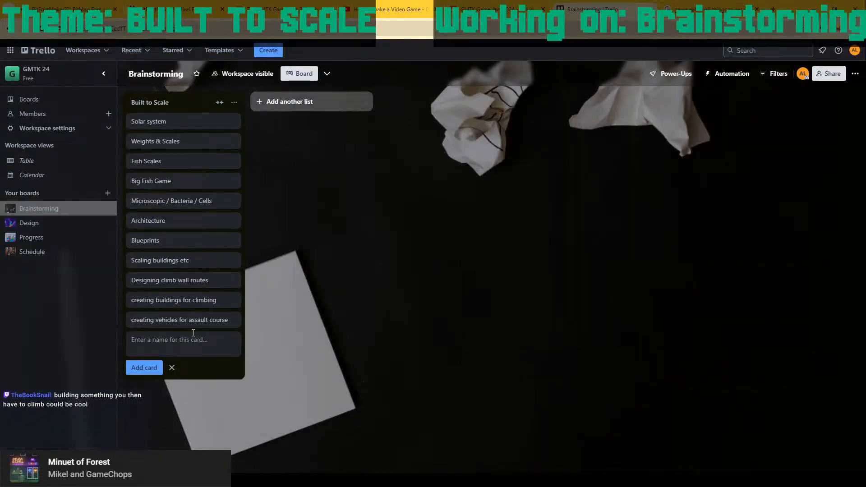
pyautogui.moveTo(188, 321); pyautogui.dragTo(189, 125)
pyautogui.moveTo(185, 205); pyautogui.dragTo(185, 140)
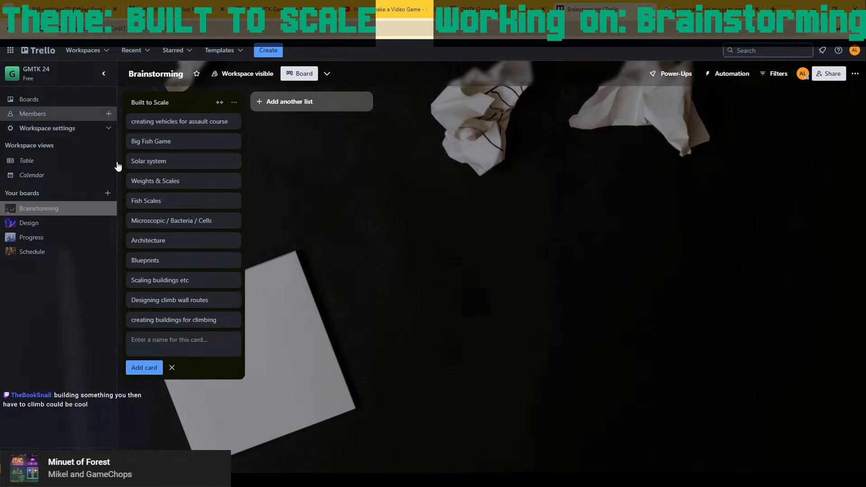
pyautogui.moveTo(182, 224); pyautogui.dragTo(182, 152)
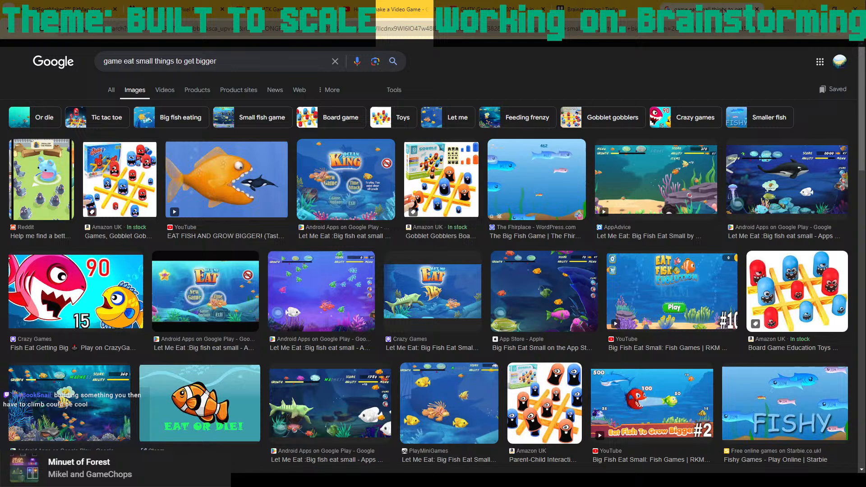
# Search Google Images for "donut hole game".
pyautogui.click(733, 8)
pyautogui.moveTo(234, 64); pyautogui.dragTo(4, 82)
pyautogui.write('don')
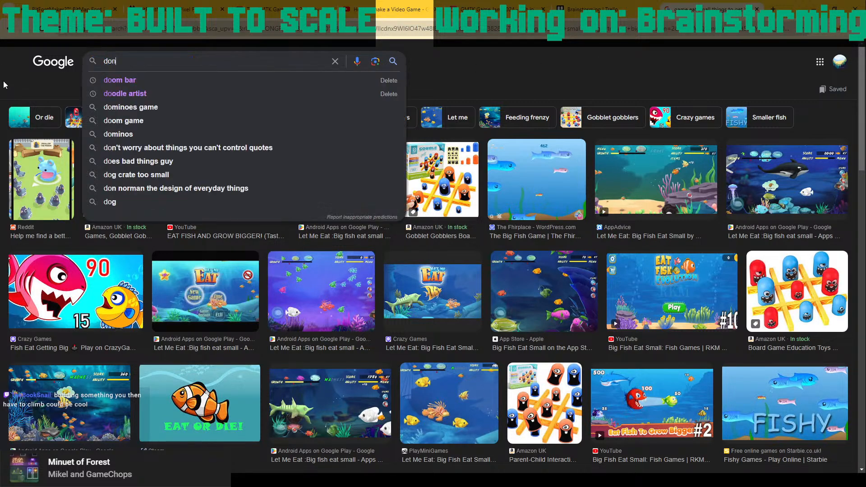
pyautogui.write('ut puf')
pyautogui.press('BackSpace')
pyautogui.press('BackSpace')
pyautogui.press('BackSpace')
pyautogui.write('g')
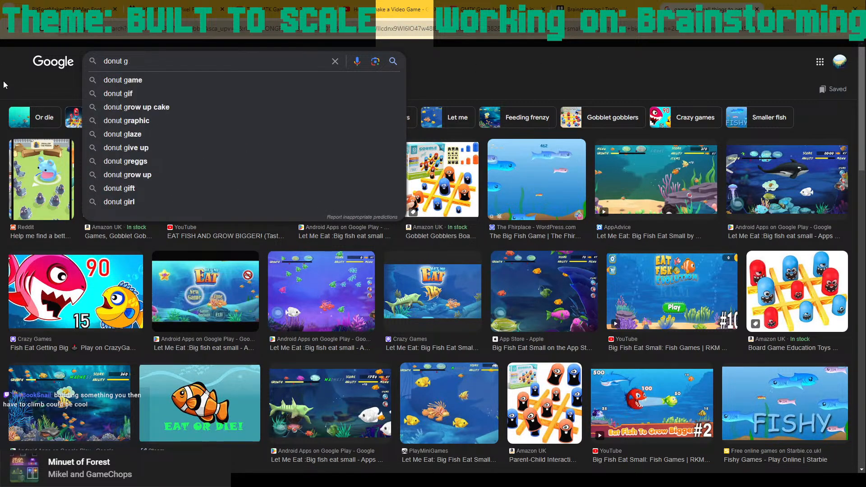
pyautogui.press('BackSpace')
pyautogui.write('hole game')
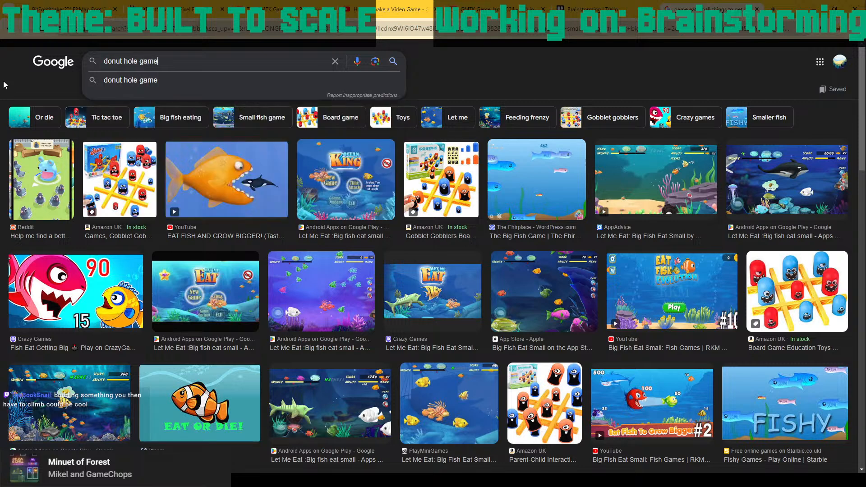
pyautogui.press('Return')
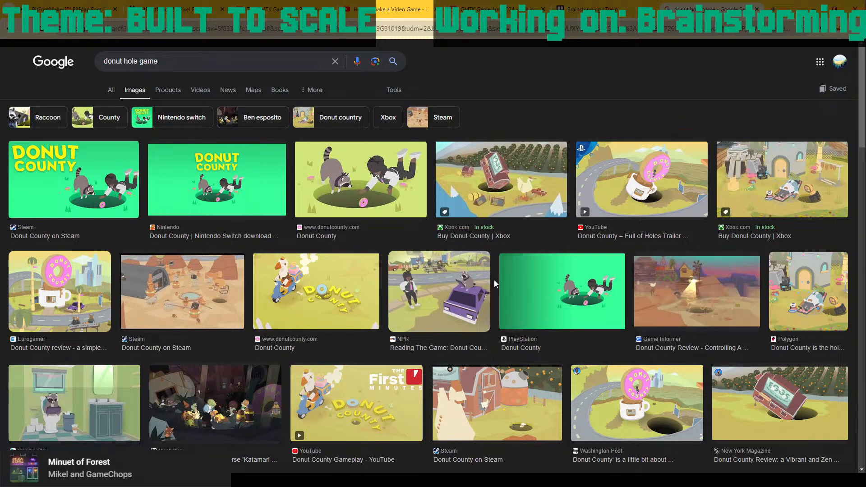
# Look through the Donut County image results for scale-related game ideas and return to the Trello board.
pyautogui.click(590, 9)
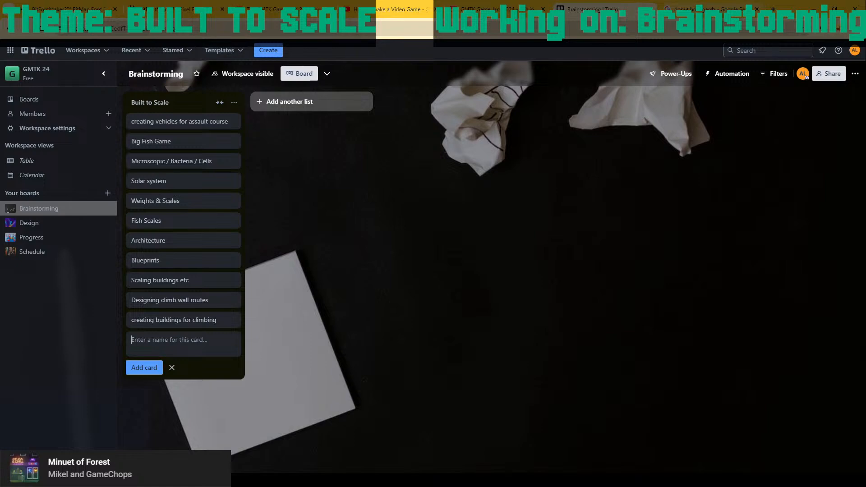
pyautogui.click(683, 6)
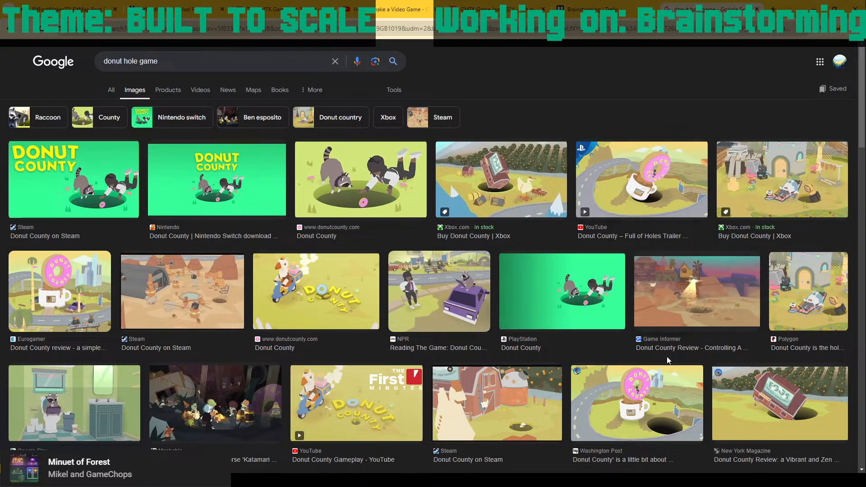
pyautogui.click(589, 8)
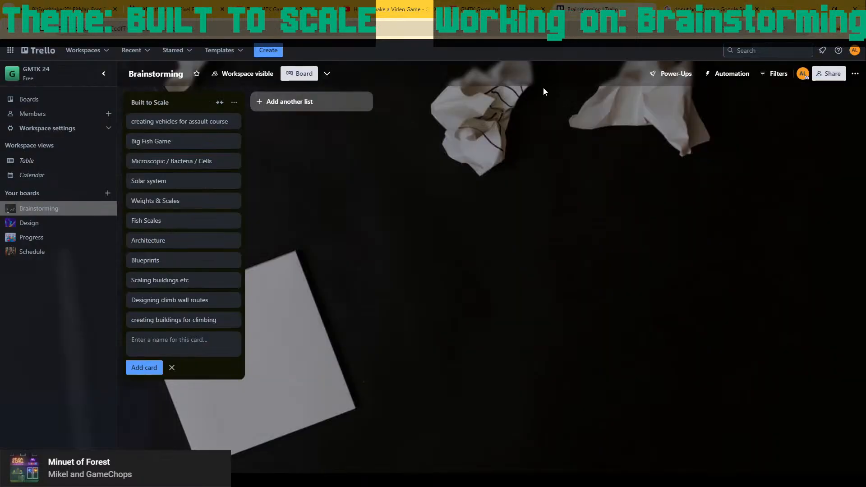
pyautogui.click(703, 8)
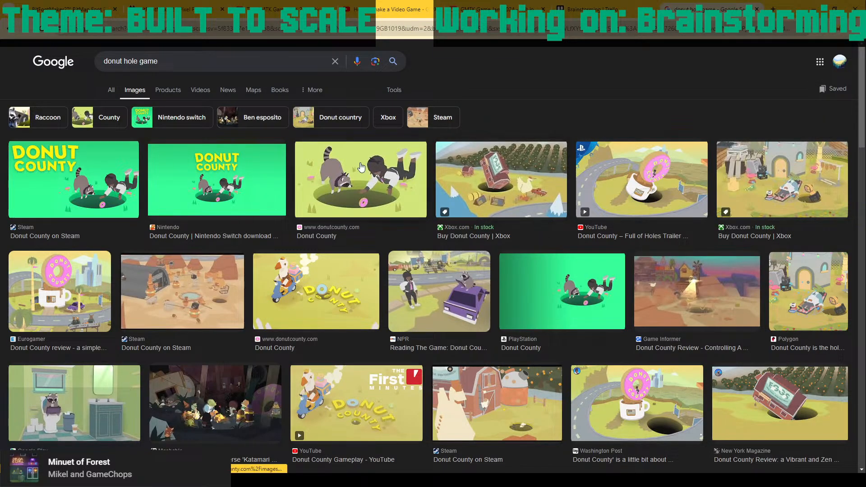
pyautogui.scroll(-1, 758, 177)
pyautogui.scroll(-7, 759, 178)
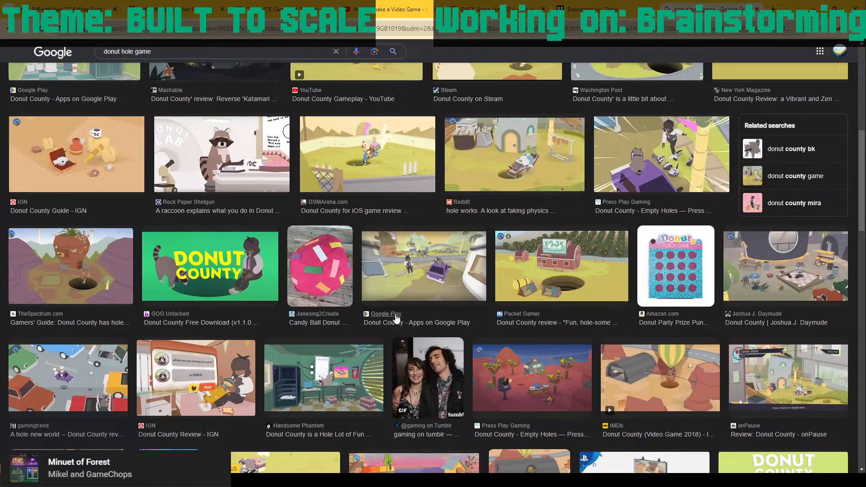
pyautogui.scroll(8, 389, 328)
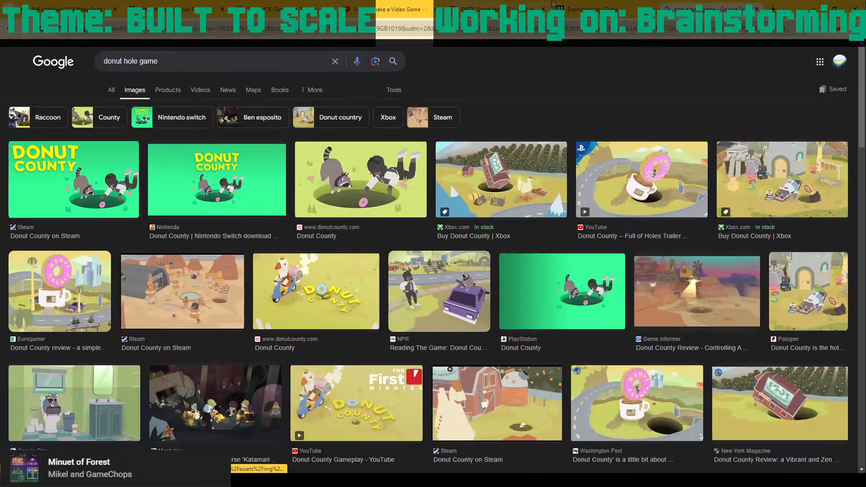
pyautogui.click(609, 17)
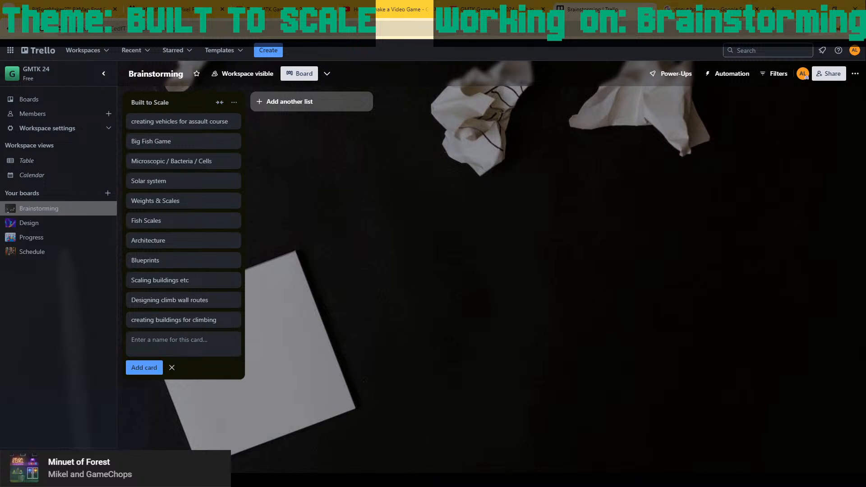
# In the Figma file, remove the blank line from the "Brainstorming:" heading and set its text box to auto height.
pyautogui.hotkey('alt', 'Tab')
pyautogui.moveTo(362, 240); pyautogui.dragTo(642, 79, button='middle')
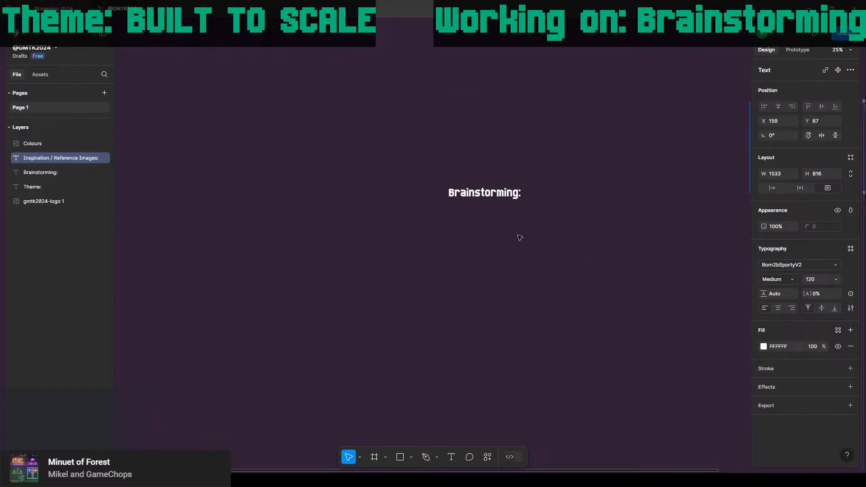
pyautogui.click(479, 204)
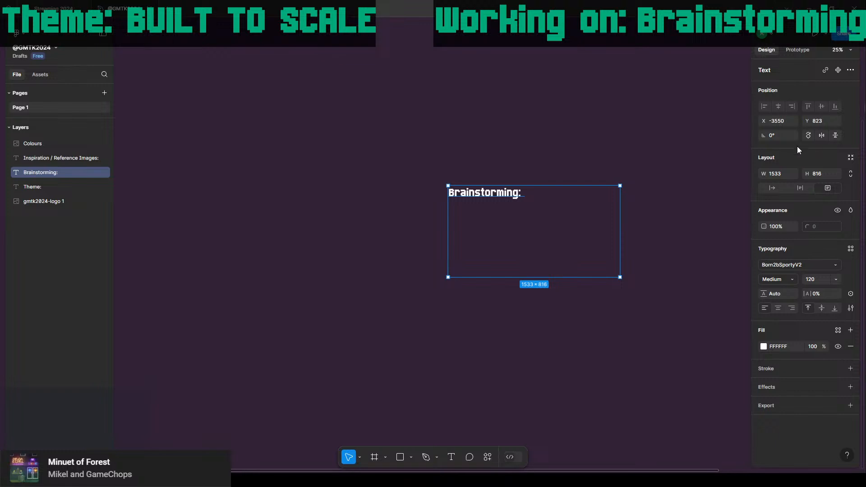
pyautogui.click(770, 187)
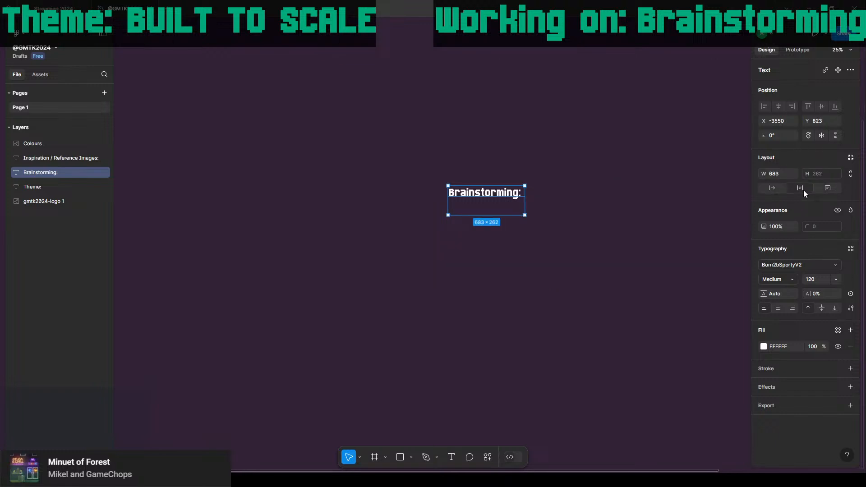
pyautogui.click(518, 243)
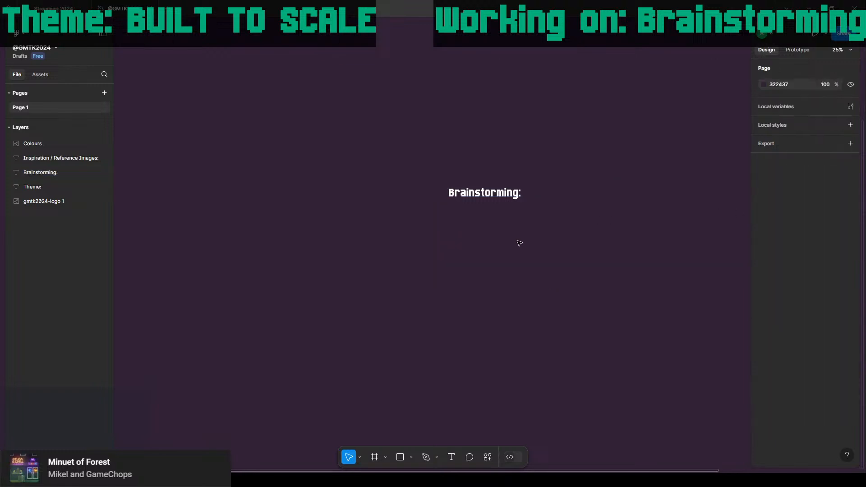
pyautogui.click(490, 194)
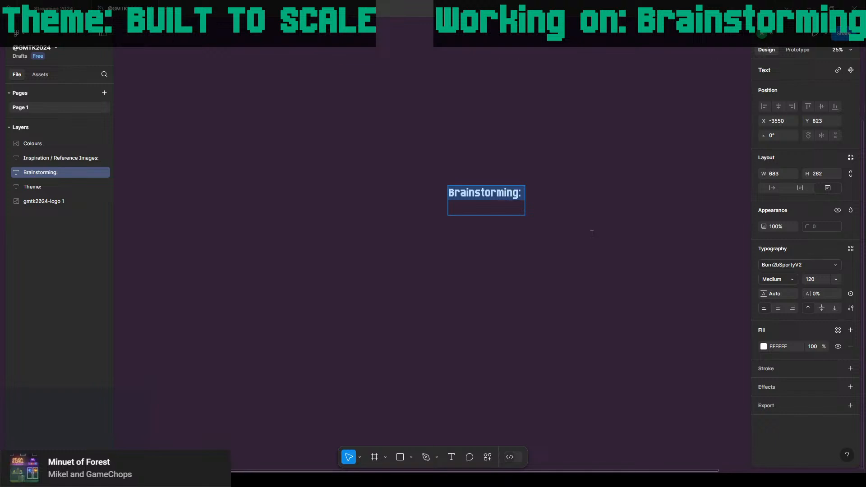
pyautogui.press('Down')
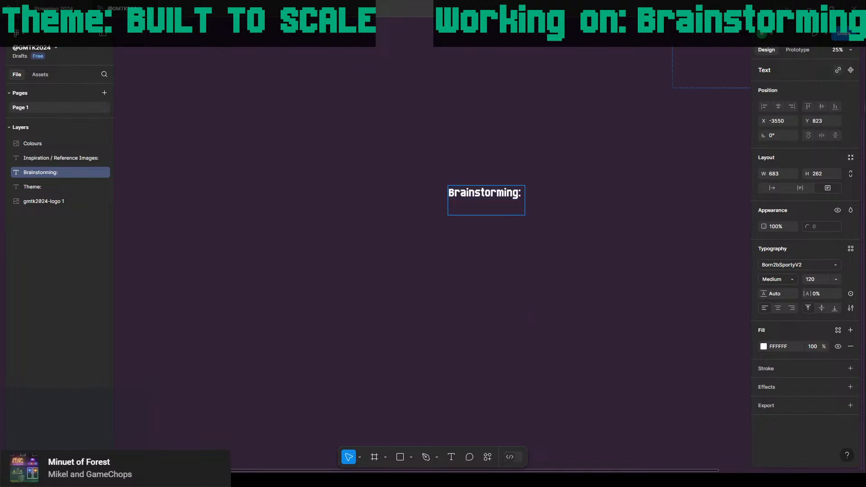
pyautogui.click(802, 184)
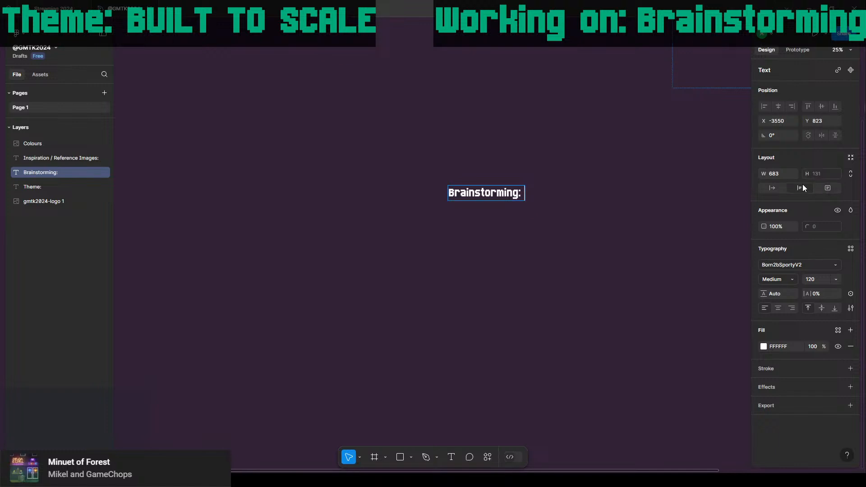
pyautogui.press('Escape')
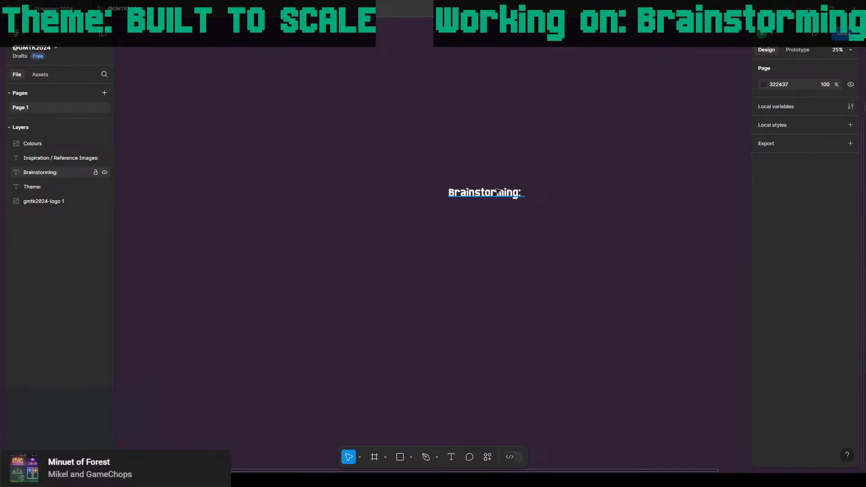
# Duplicate the "Brainstorming:" heading and place the copy below the original at about X -3518, Y 1897.
pyautogui.click(513, 189)
pyautogui.keyDown('alt'); pyautogui.moveTo(512, 194); pyautogui.dragTo(517, 315); pyautogui.keyUp('alt')
# Complete the theme heading as "Theme: Built to Scale" and set its text box to auto width.
pyautogui.moveTo(665, 162); pyautogui.dragTo(397, 363)
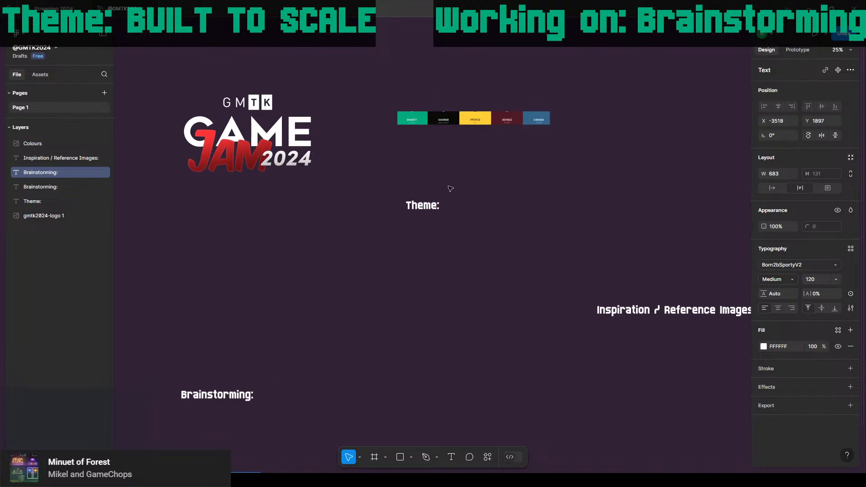
pyautogui.click(432, 204)
pyautogui.press('Escape')
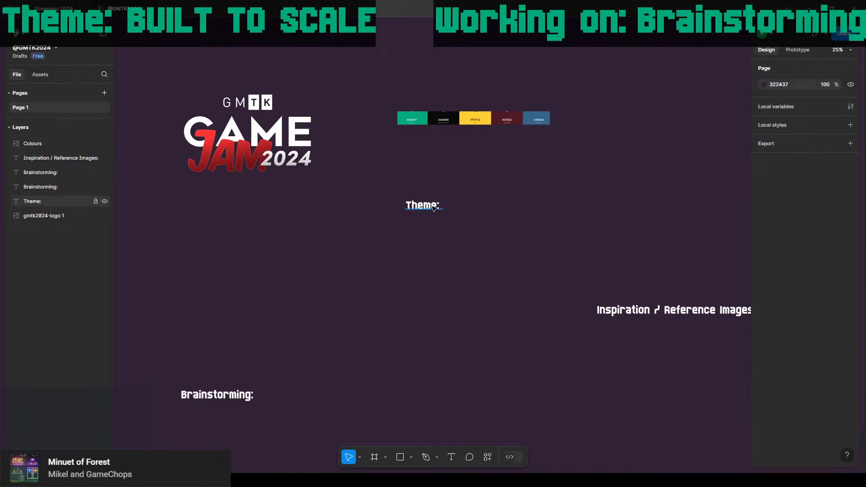
pyautogui.doubleClick(458, 207)
pyautogui.write('Bu')
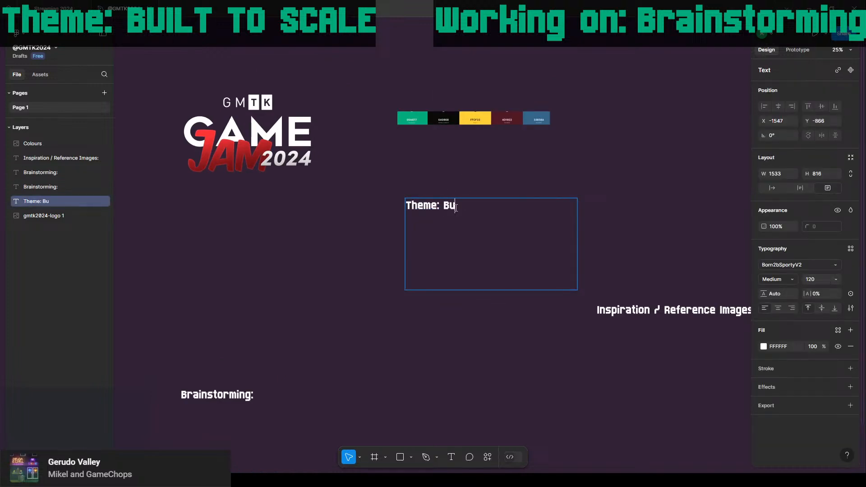
pyautogui.write('ilt to Scale')
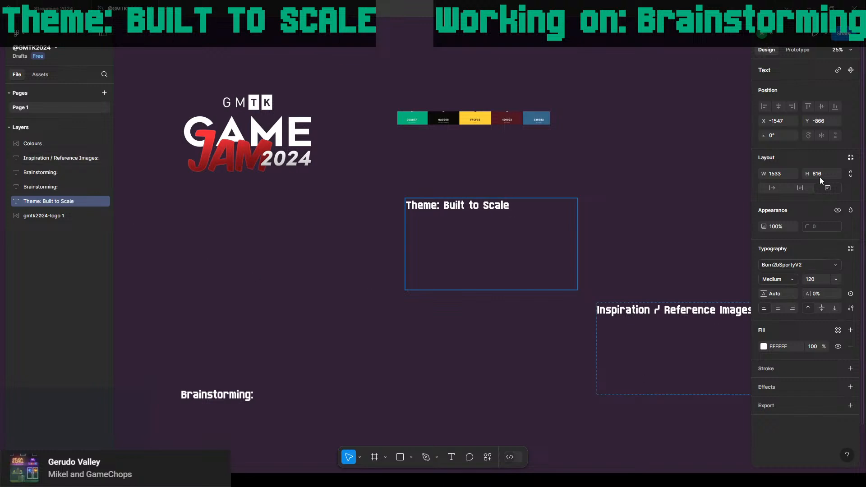
pyautogui.click(805, 188)
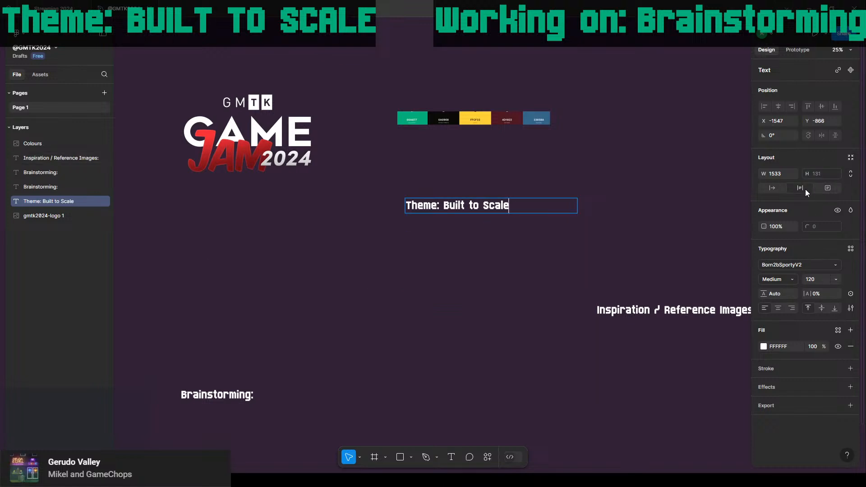
pyautogui.click(771, 185)
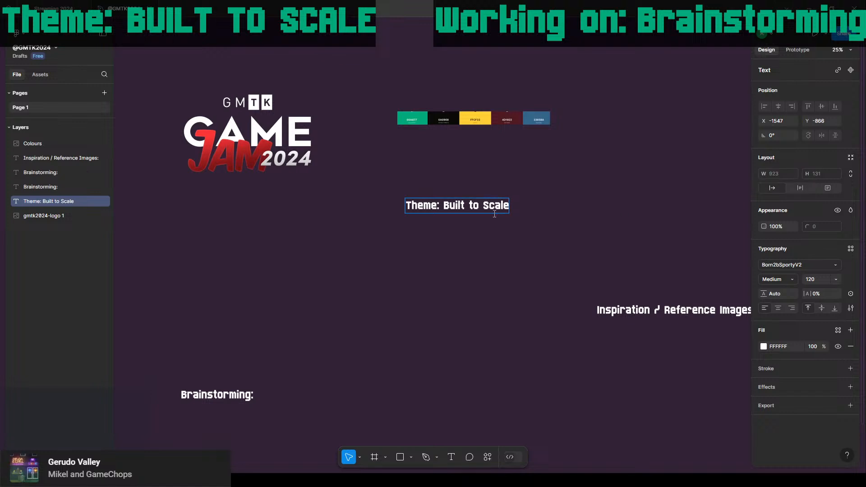
pyautogui.press('Escape')
# Set the "Theme: Built to Scale" heading's font size to 200 and reposition it between and below the jam logo and colour palette.
pyautogui.moveTo(509, 212); pyautogui.dragTo(536, 247)
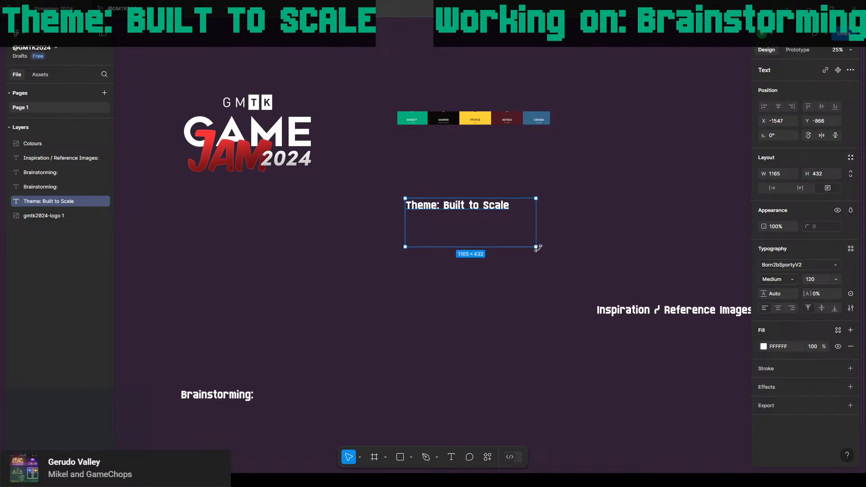
pyautogui.hotkey('ctrl', 'z')
pyautogui.moveTo(478, 213); pyautogui.dragTo(421, 217)
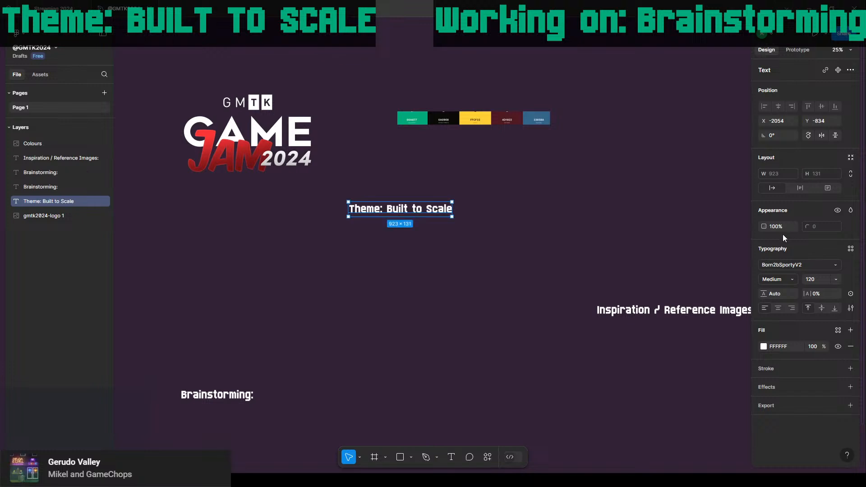
pyautogui.click(823, 279)
pyautogui.write('200')
pyautogui.press('Return')
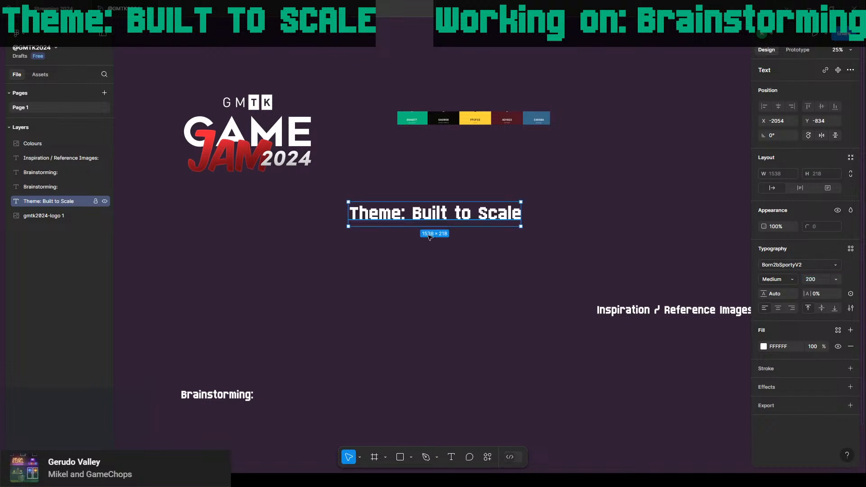
pyautogui.moveTo(465, 221); pyautogui.dragTo(435, 221)
pyautogui.click(440, 236)
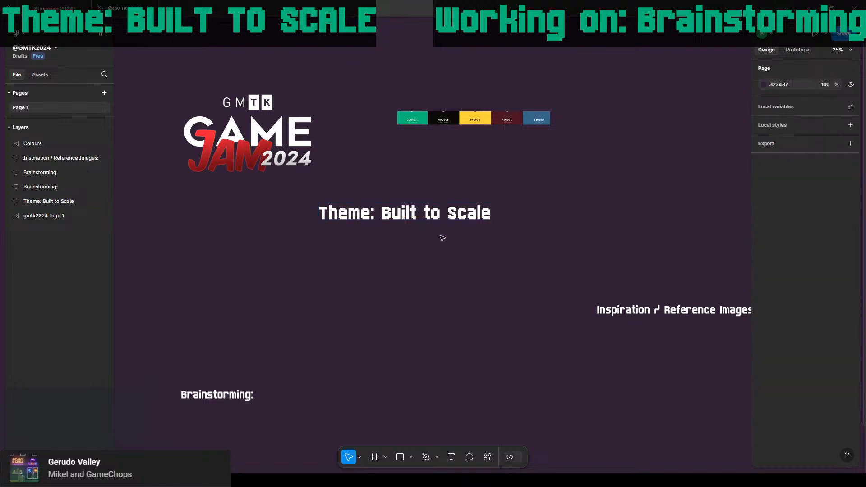
# Replace the text of the lower "Brainstorming:" copy with "Scale".
pyautogui.scroll(-4, 437, 372)
pyautogui.hscroll(-5, 542, 313)
pyautogui.click(375, 410)
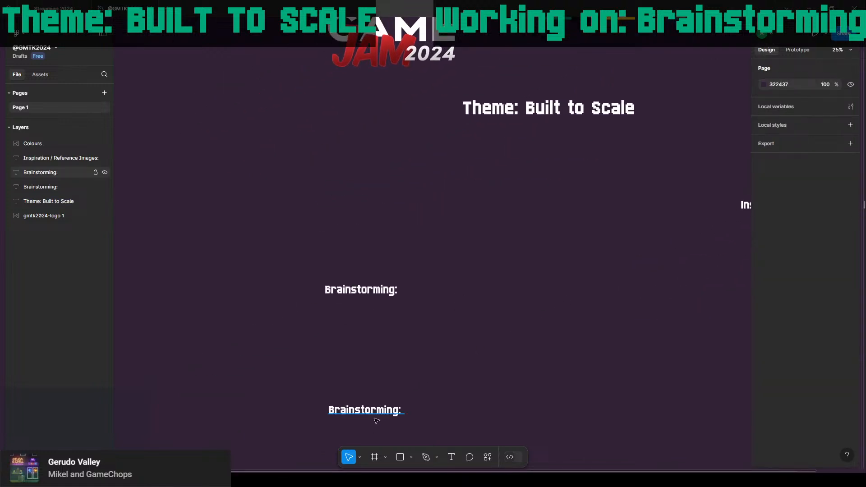
pyautogui.doubleClick(374, 411)
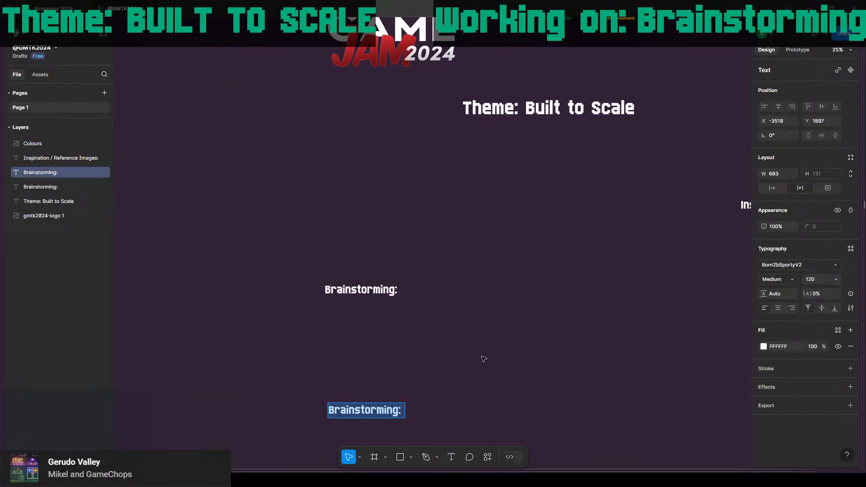
pyautogui.write('Scale')
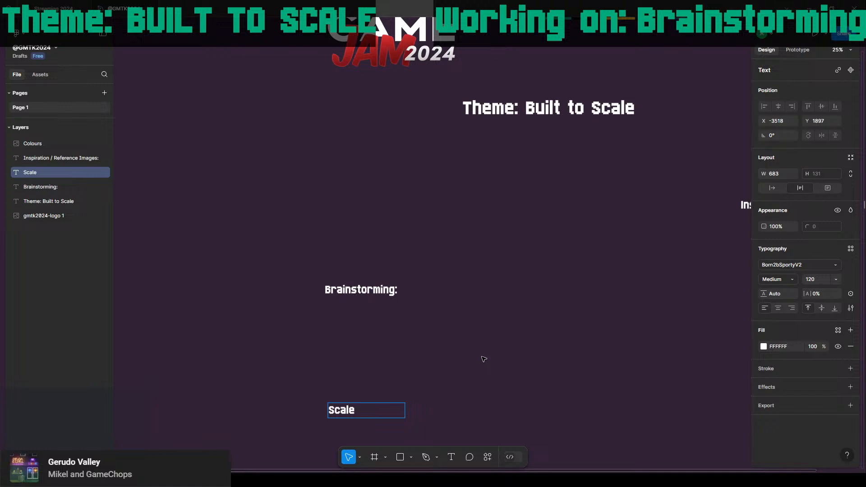
pyautogui.press('Escape')
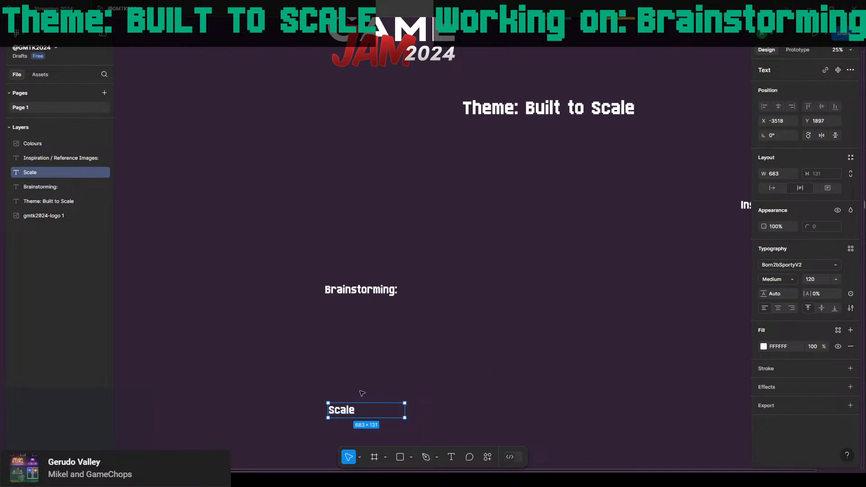
# Move the "Scale" label up to about X -2669, Y 1318 and set its text box to auto width.
pyautogui.moveTo(360, 411); pyautogui.dragTo(456, 346)
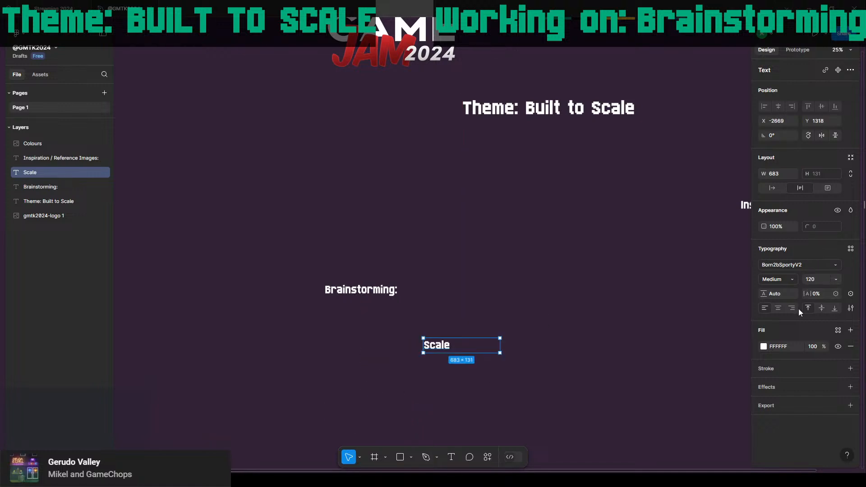
pyautogui.click(776, 184)
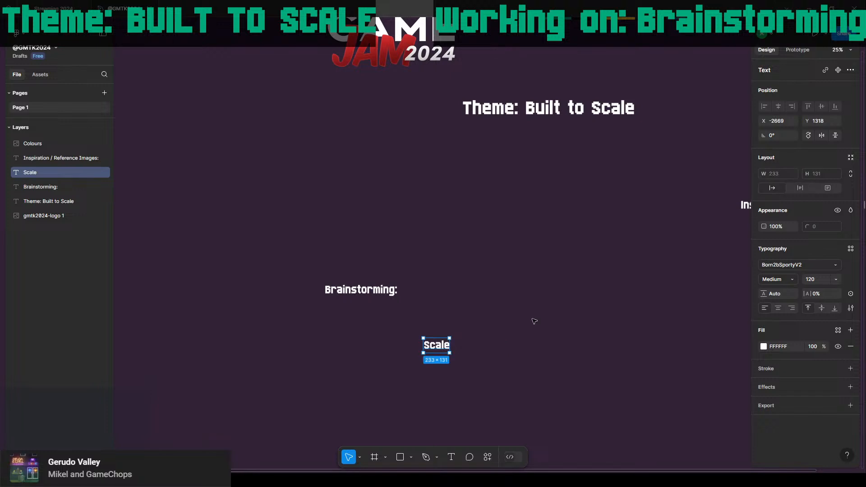
# Duplicate the "Scale" label to about X -4612, Y 954 and change the copy's text to "Built".
pyautogui.keyDown('alt'); pyautogui.moveTo(438, 350); pyautogui.dragTo(367, 343); pyautogui.keyUp('alt')
pyautogui.keyDown('alt'); pyautogui.moveTo(249, 310); pyautogui.dragTo(222, 305); pyautogui.keyUp('alt')
pyautogui.write('Built')
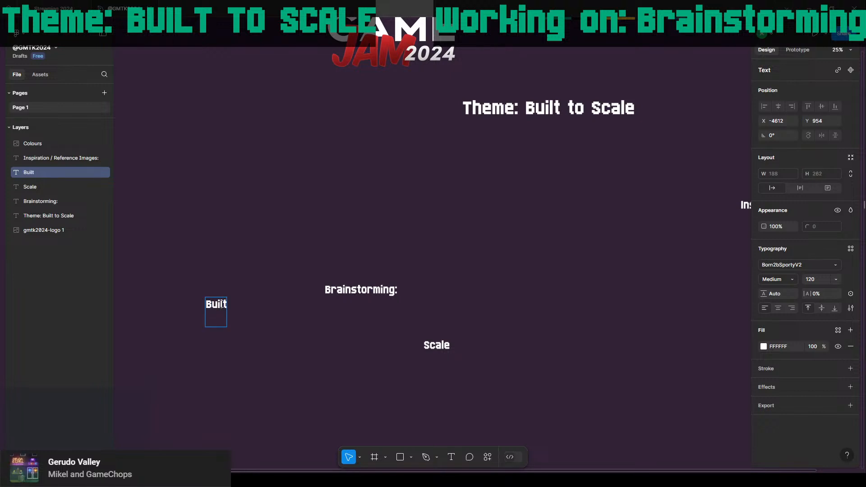
pyautogui.press('Escape')
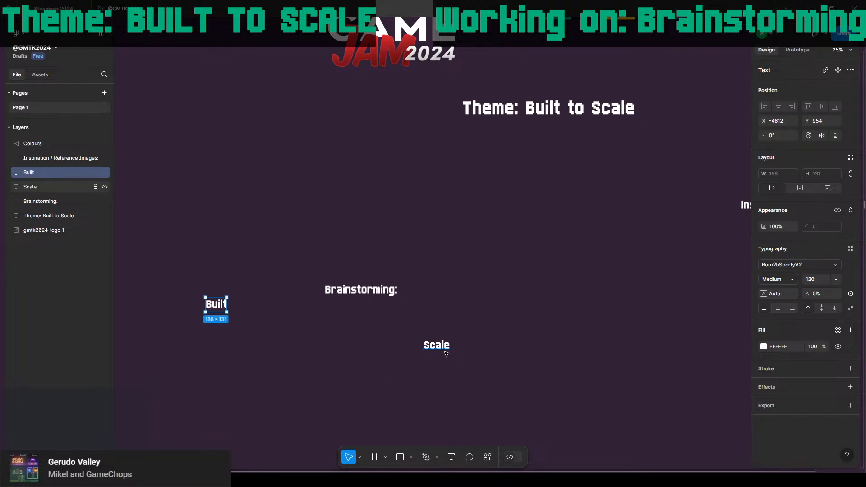
# Duplicate the "Scale" label to about X -2054, Y 1161 and change the copy's text to "Fish / Lizard Scales".
pyautogui.click(445, 353)
pyautogui.hotkey('ctrl', 'd')
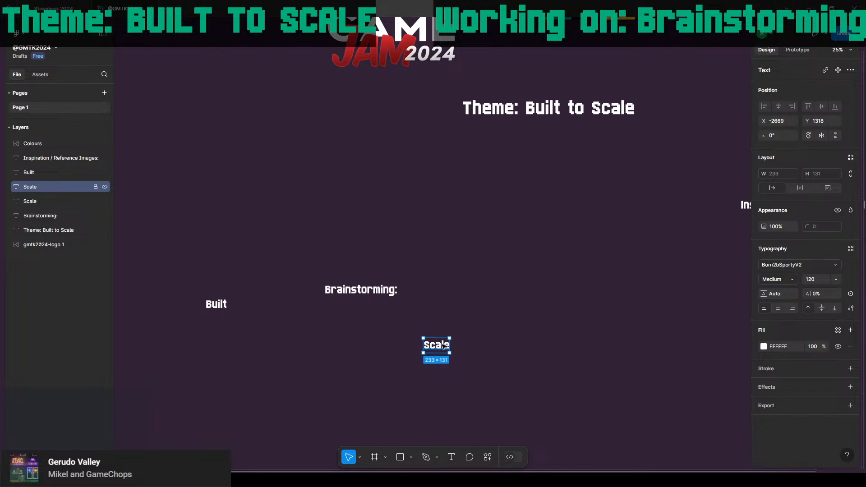
pyautogui.moveTo(444, 353); pyautogui.dragTo(514, 327)
pyautogui.doubleClick(514, 327)
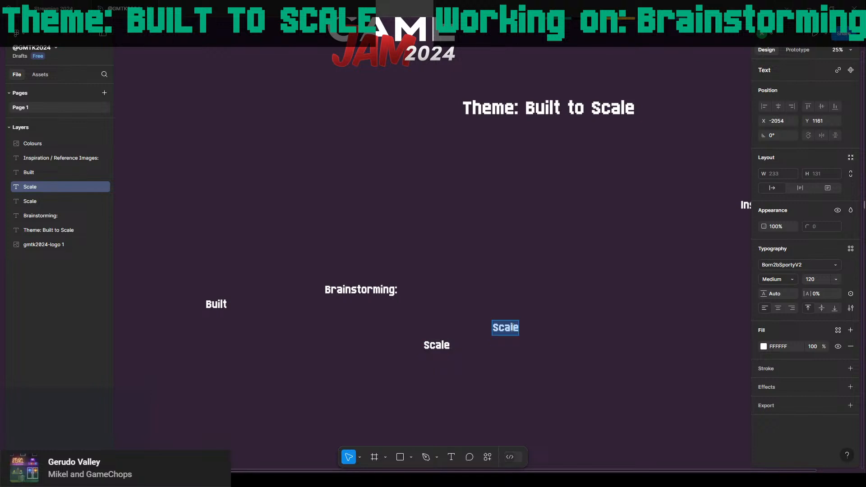
pyautogui.write('Fish')
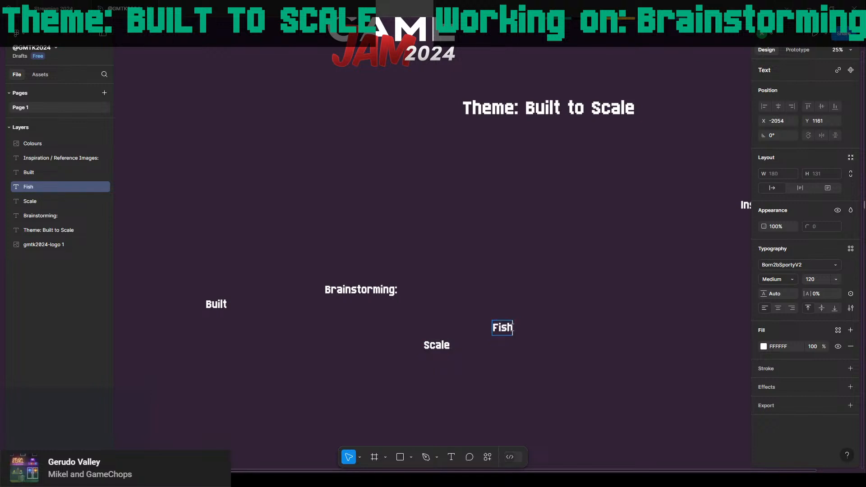
pyautogui.write(' / Lizard Sc')
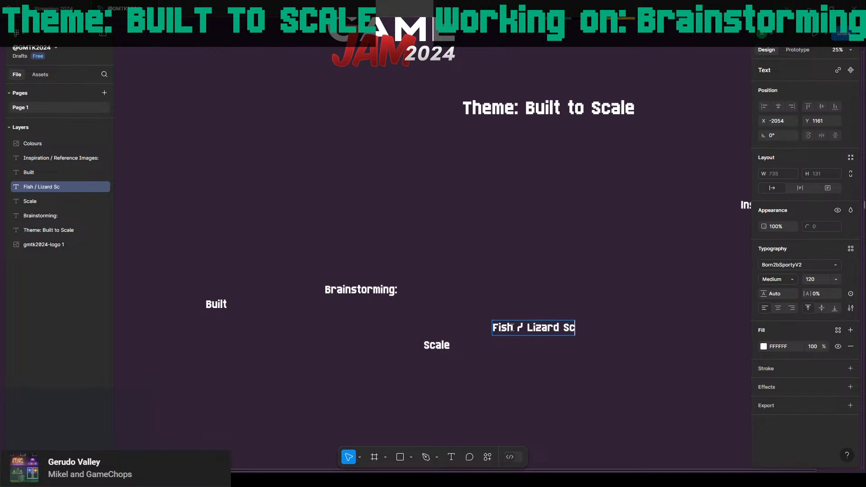
pyautogui.write('ales')
pyautogui.press('Return')
pyautogui.press('BackSpace')
pyautogui.press('Escape')
# Duplicate the "Fish / Lizard Scales" label to about X -2138, Y 1660 and change the copy's text to "Weighing Scales".
pyautogui.hotkey('ctrl', 'd')
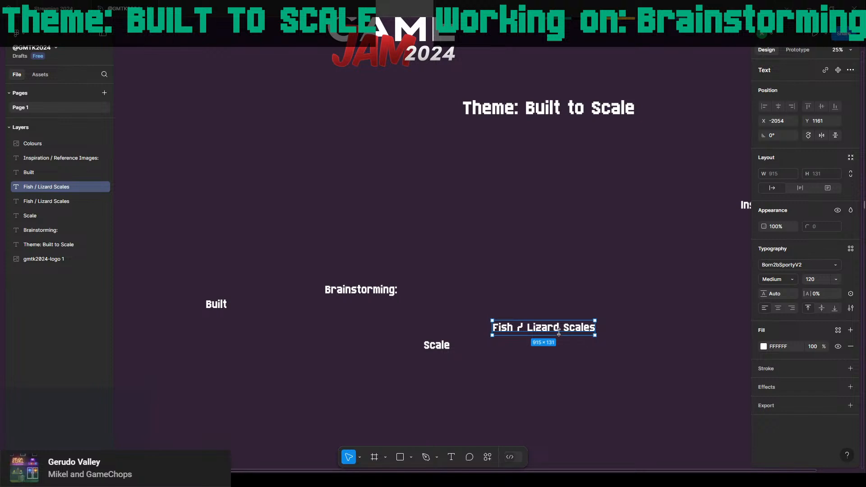
pyautogui.moveTo(558, 333); pyautogui.dragTo(545, 387)
pyautogui.doubleClick(545, 386)
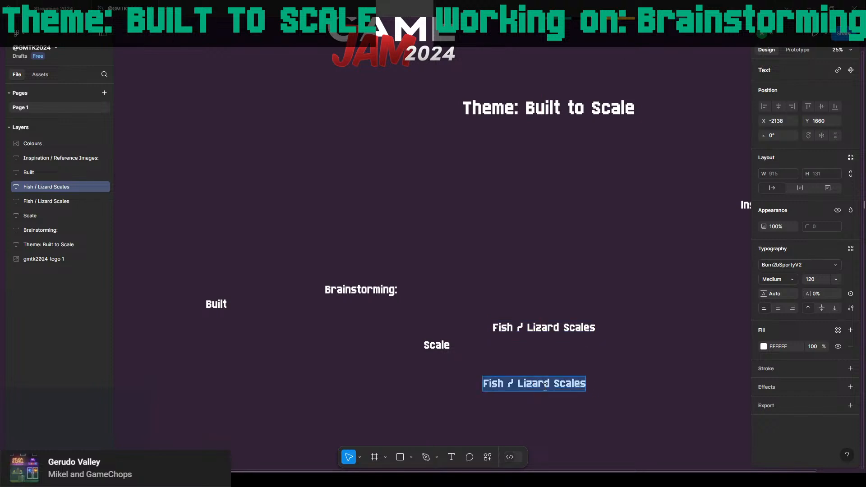
pyautogui.write('Weigh')
pyautogui.press('BackSpace')
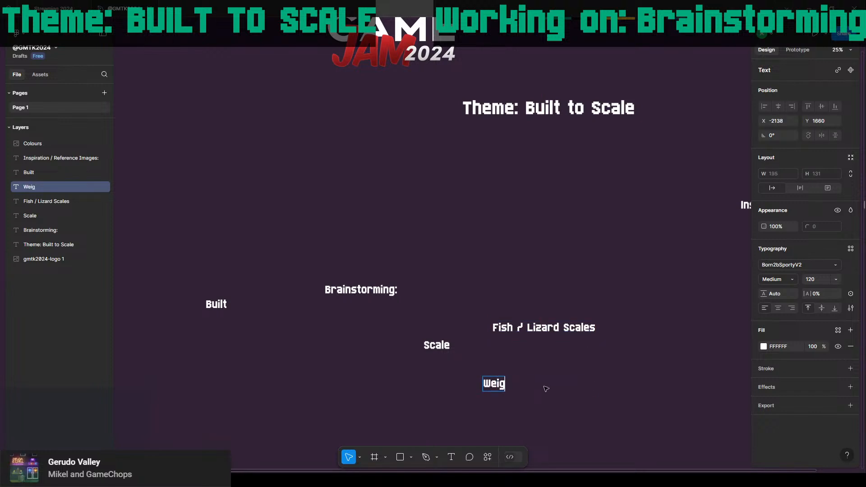
pyautogui.write('hing Sc')
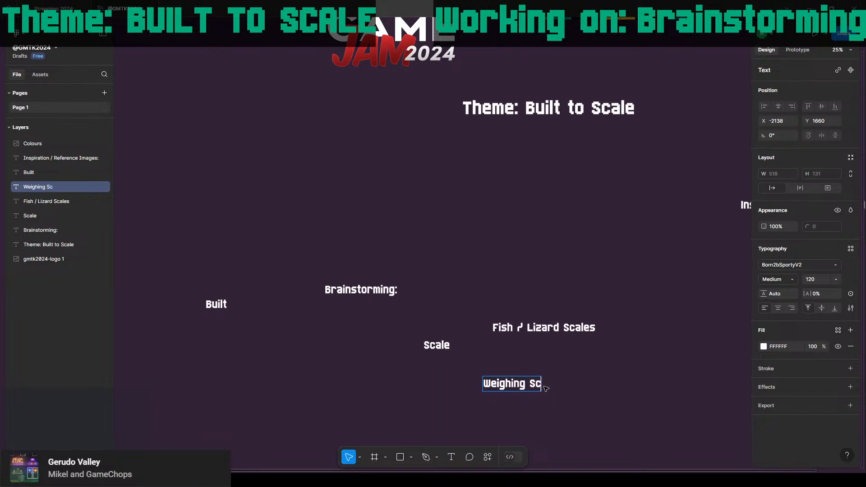
pyautogui.write('ales')
pyautogui.moveTo(570, 373); pyautogui.dragTo(618, 251, button='middle')
pyautogui.press('Escape')
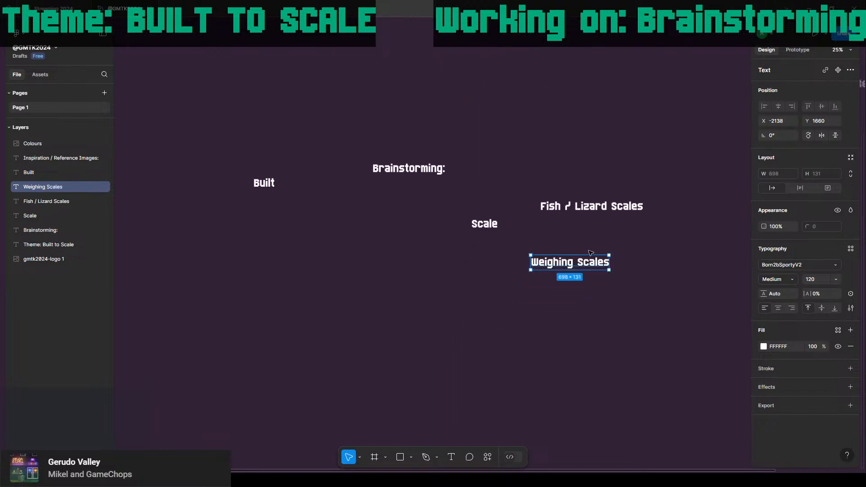
# Duplicate the "Weighing Scales" label to about X -2967, Y 2155 and change the copy's text to "Justice".
pyautogui.keyDown('alt'); pyautogui.moveTo(585, 264); pyautogui.dragTo(492, 318); pyautogui.keyUp('alt')
pyautogui.doubleClick(491, 317)
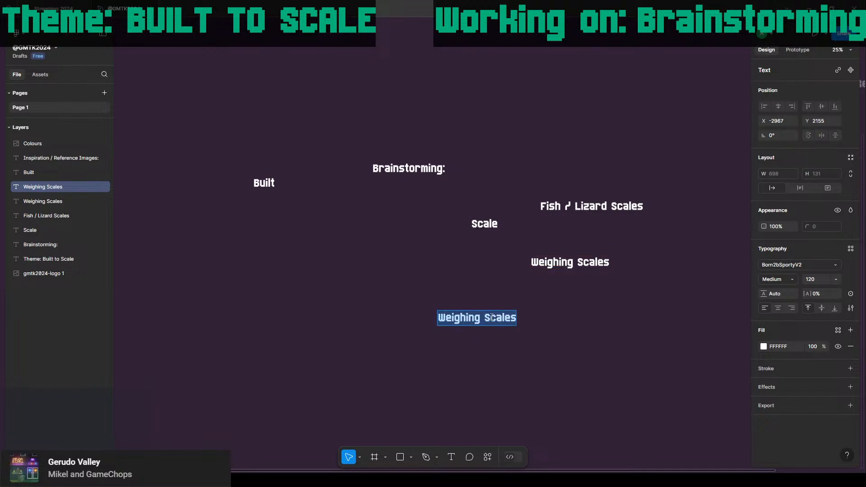
pyautogui.write('Justiv')
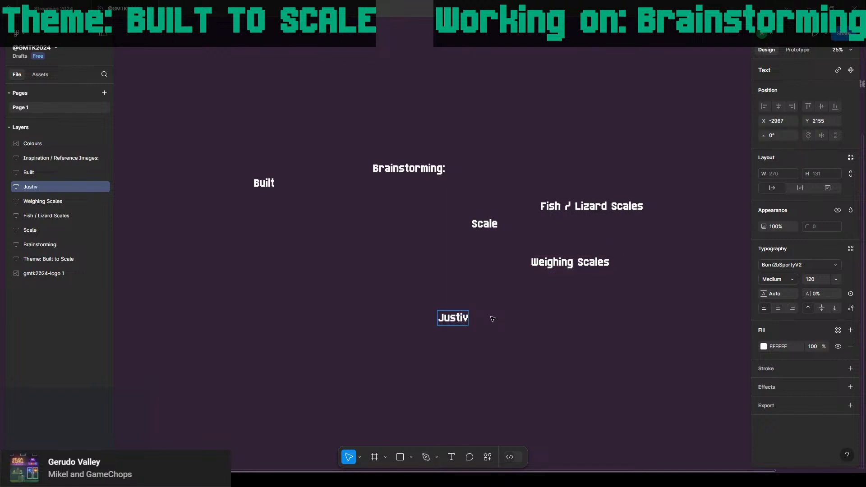
pyautogui.press('BackSpace')
pyautogui.press('BackSpace')
pyautogui.write('c')
pyautogui.press('BackSpace')
pyautogui.write('ice /')
pyautogui.press('BackSpace')
pyautogui.press('BackSpace')
# Switch to Chrome and search Google for "statue of justice", replacing the "donut hole game" search.
pyautogui.moveTo(90, 479)
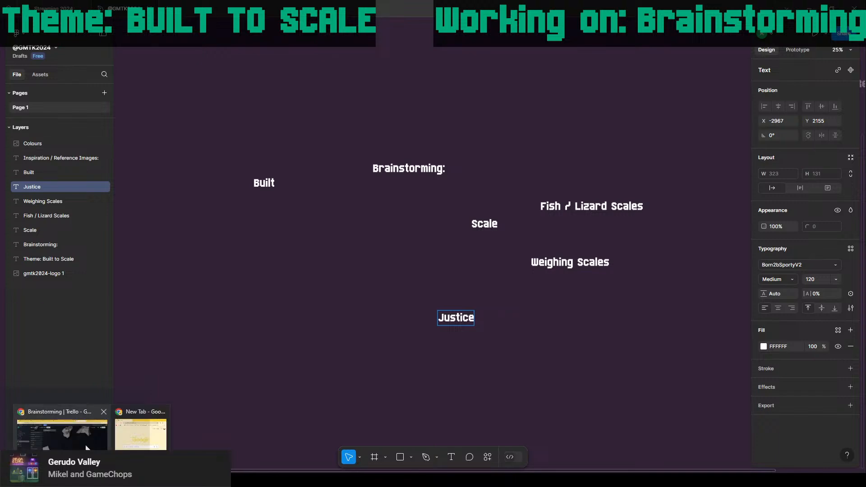
pyautogui.click(76, 433)
pyautogui.click(675, 7)
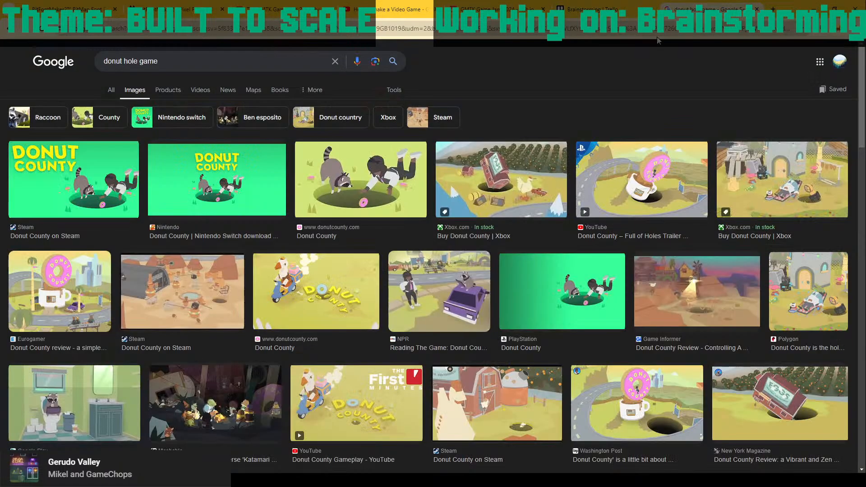
pyautogui.click(635, 25)
pyautogui.write('statu')
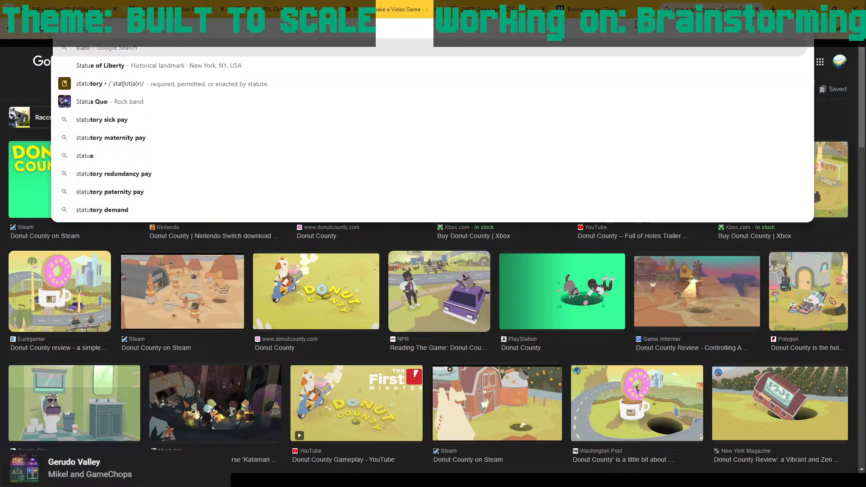
pyautogui.write('e of justice')
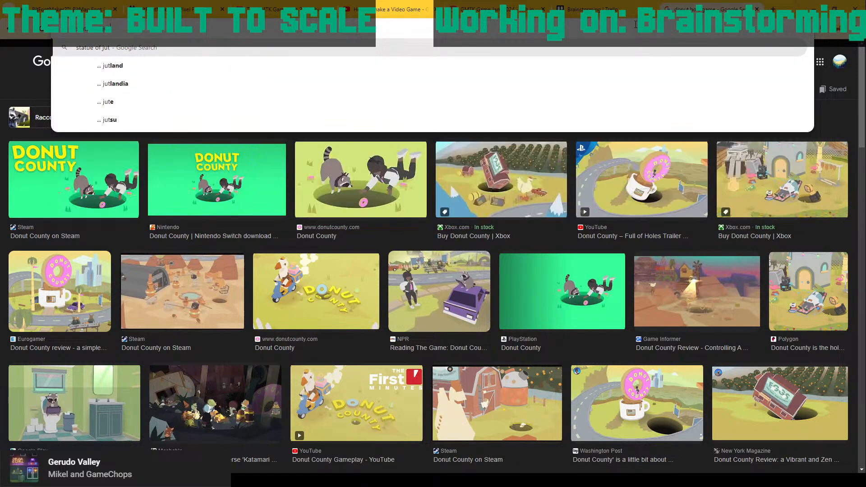
pyautogui.press('Return')
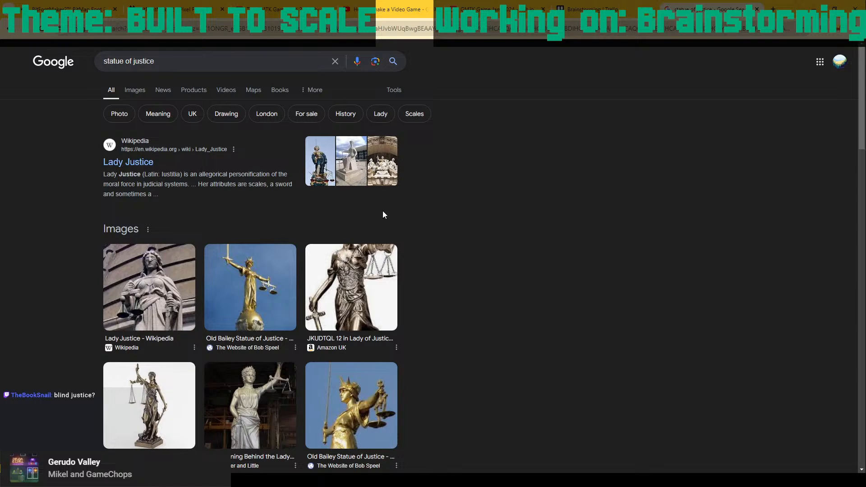
# Look through the "statue of justice" search results for pictures of the statue and its scales.
pyautogui.scroll(-2, 345, 259)
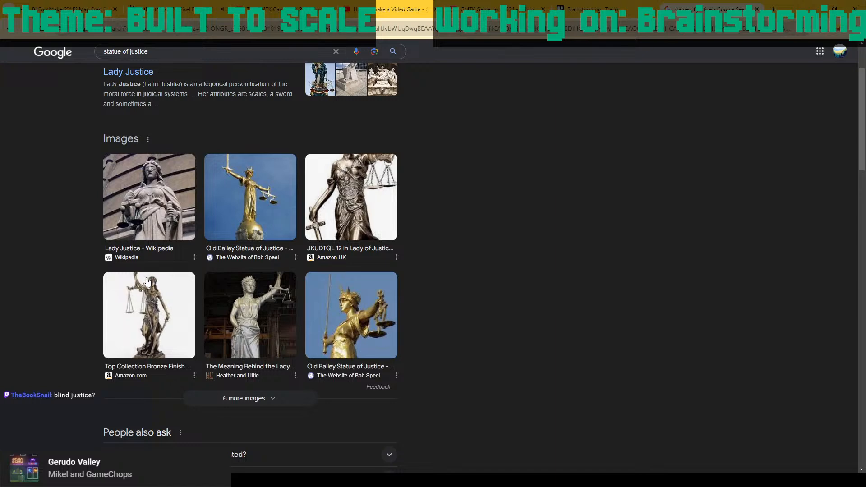
pyautogui.scroll(-1, 151, 285)
pyautogui.scroll(-1, 151, 285)
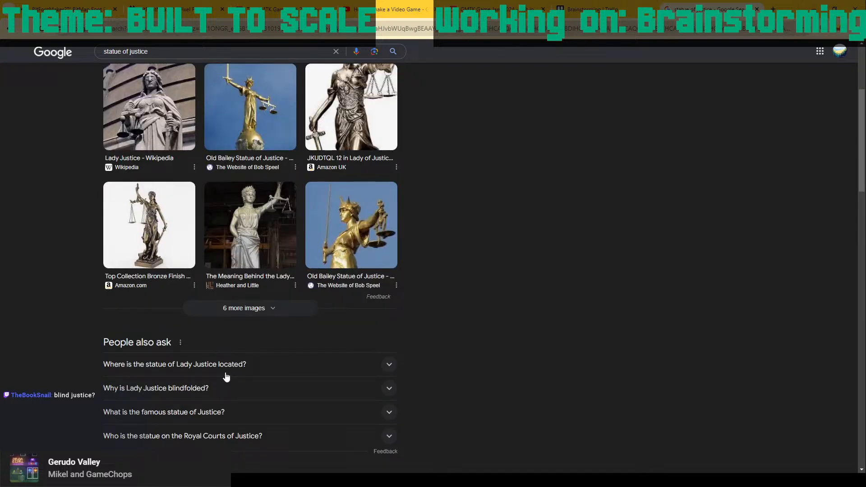
pyautogui.scroll(-3, 280, 365)
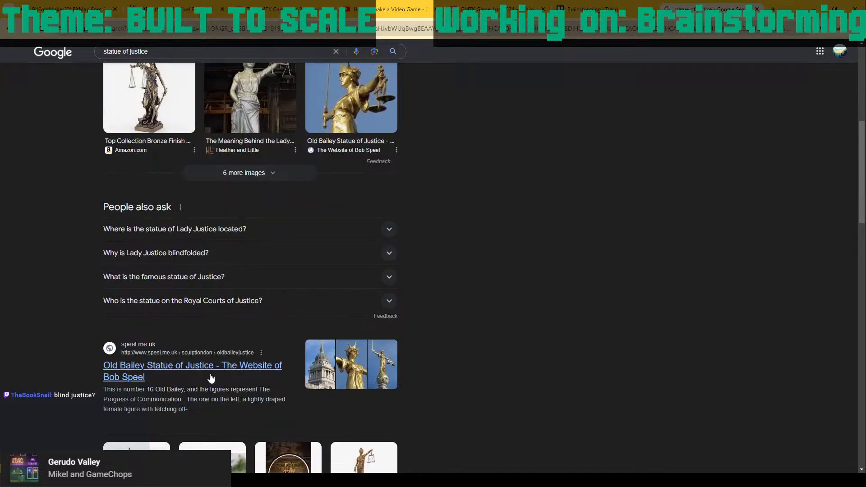
pyautogui.scroll(-1, 212, 383)
pyautogui.scroll(-2, 285, 343)
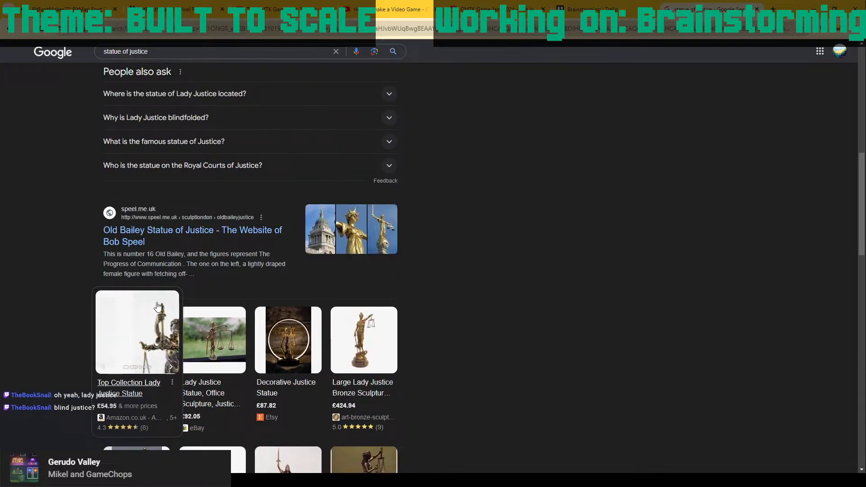
pyautogui.scroll(10, 302, 269)
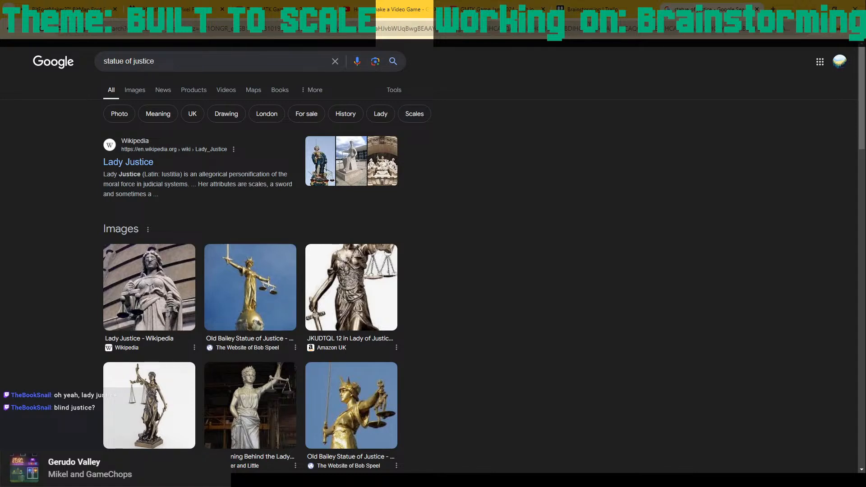
# Return to Figma and move the "Justice" label closer to the "Weighing Scales" label, just below it.
pyautogui.hotkey('alt', 'Tab')
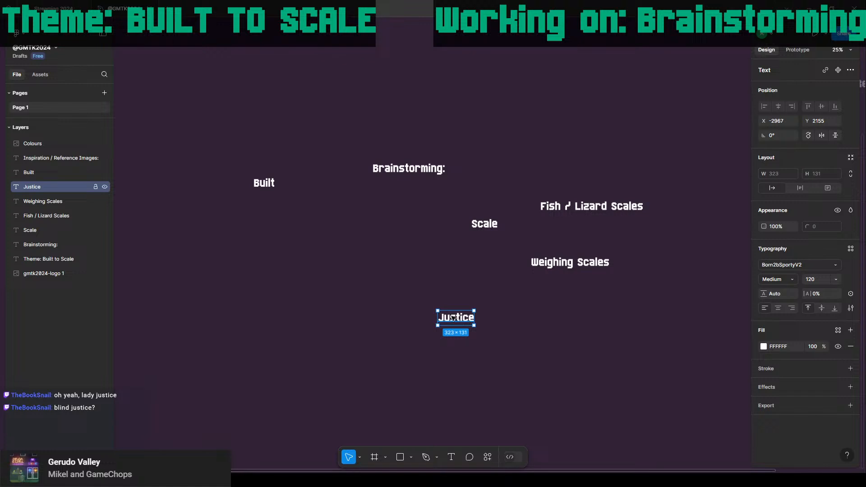
pyautogui.moveTo(454, 318); pyautogui.dragTo(519, 286)
pyautogui.click(548, 287)
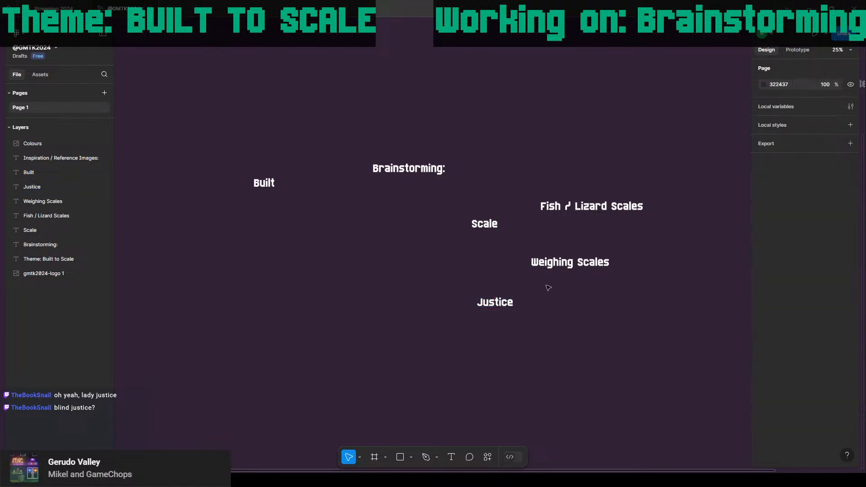
# Duplicate the "Fish / Lizard Scales" label above the original at about X -1998, Y 752 and change the copy's text to "Libra".
pyautogui.click(607, 210)
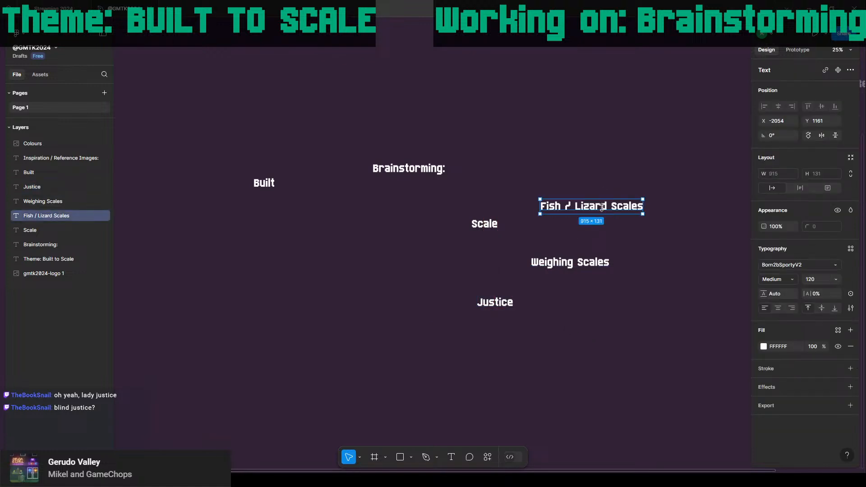
pyautogui.hotkey('ctrl', 'd')
pyautogui.moveTo(605, 202); pyautogui.dragTo(609, 159)
pyautogui.doubleClick(609, 160)
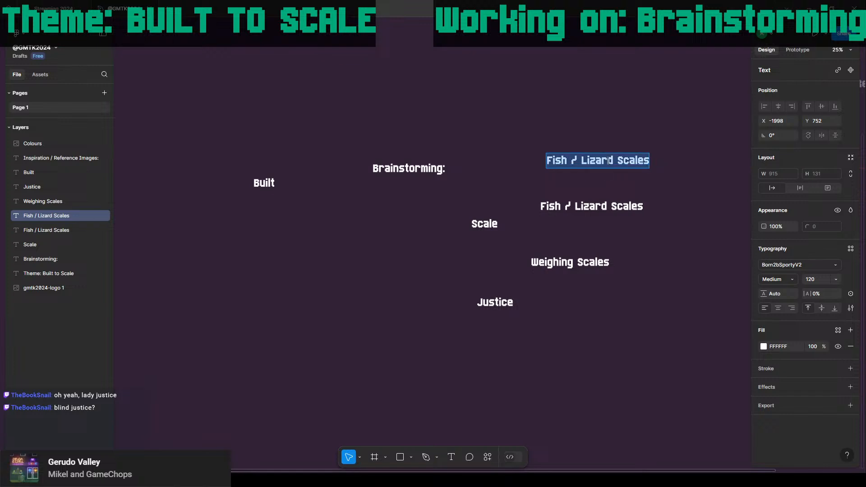
pyautogui.write('Libra')
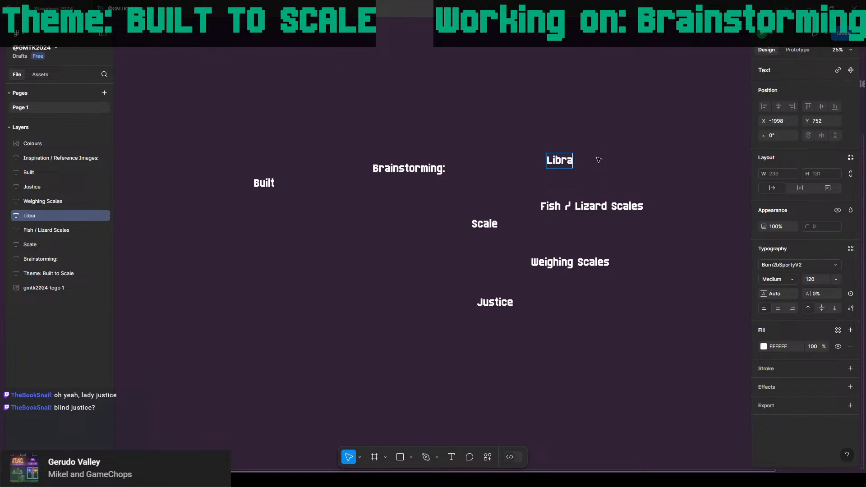
pyautogui.press('Escape')
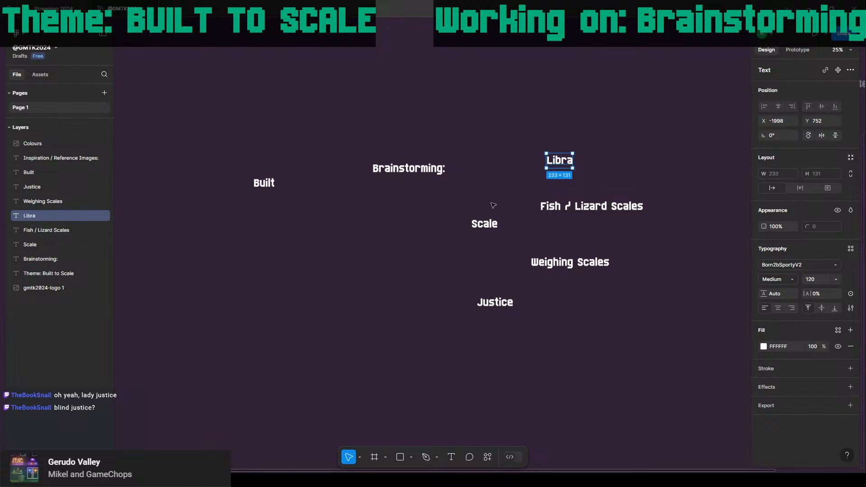
# Set the "Libra", "Fish / Lizard Scales", "Weighing Scales" and "Justice" labels to font size 80 and shift them together down and right of "Scale".
pyautogui.click(484, 224)
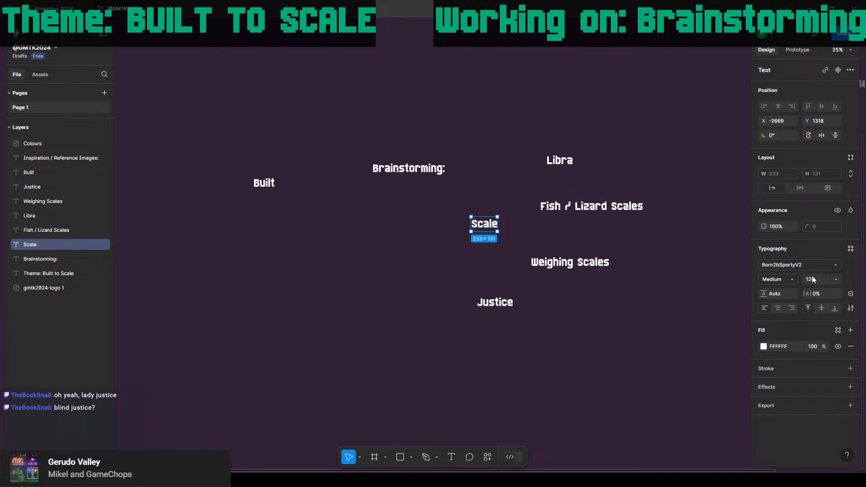
pyautogui.click(559, 160)
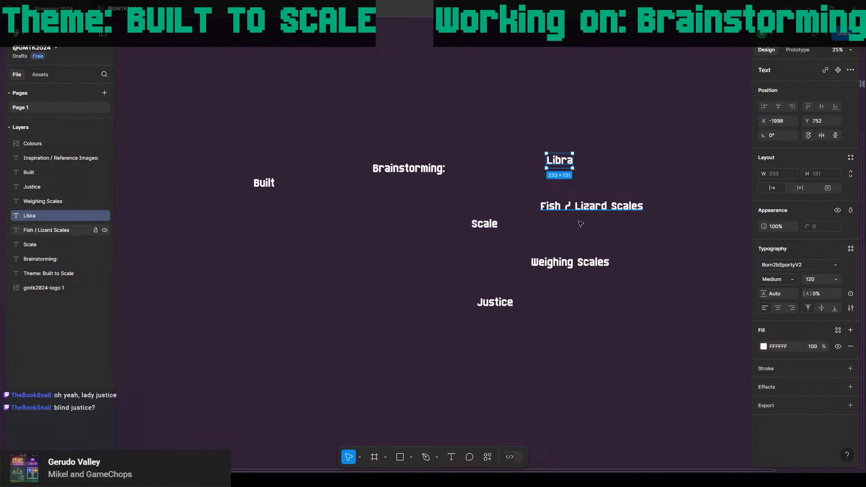
pyautogui.keyDown('shift'); pyautogui.click(586, 206); pyautogui.keyUp('shift')
pyautogui.keyDown('shift'); pyautogui.click(574, 263); pyautogui.keyUp('shift')
pyautogui.keyDown('shift'); pyautogui.click(489, 305); pyautogui.keyUp('shift')
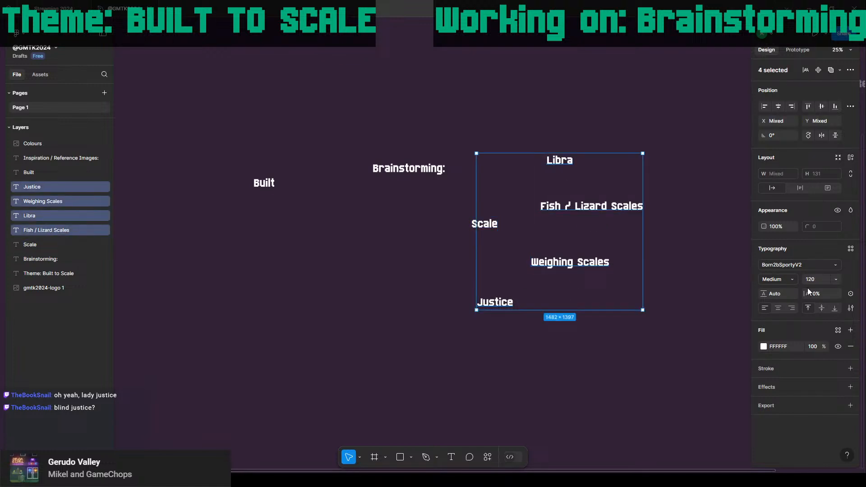
pyautogui.write('80')
pyautogui.press('Return')
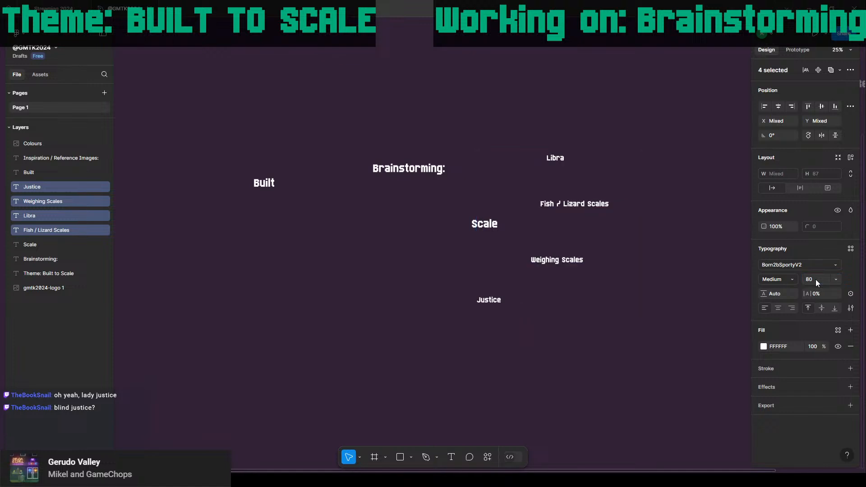
pyautogui.moveTo(574, 199); pyautogui.dragTo(603, 228)
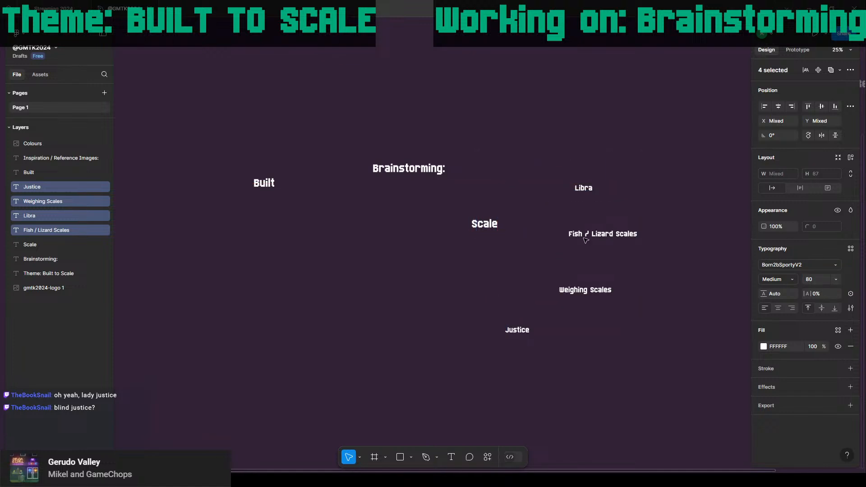
# Move the "Scale" label up and the "Built" label inward so they sit level on either side below the "Brainstorming:" heading.
pyautogui.keyDown('ctrl'); pyautogui.scroll(3, 562, 267); pyautogui.keyUp('ctrl')
pyautogui.hscroll(-3, 428, 279)
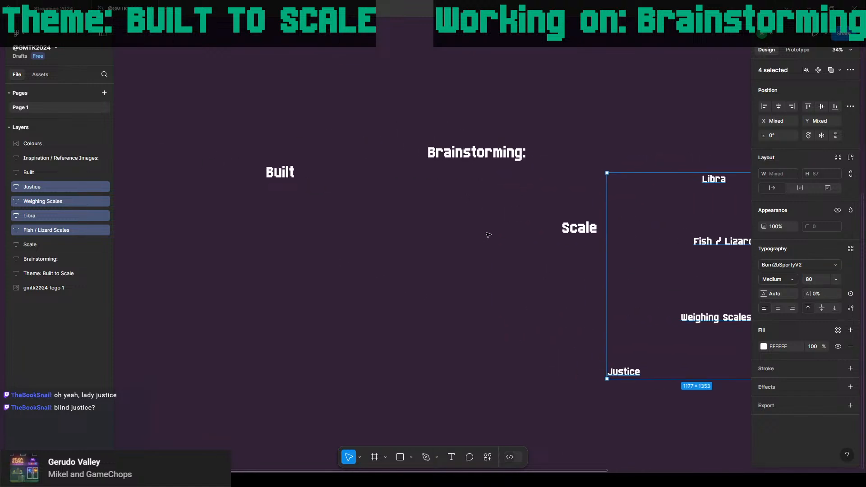
pyautogui.click(504, 157)
pyautogui.click(582, 231)
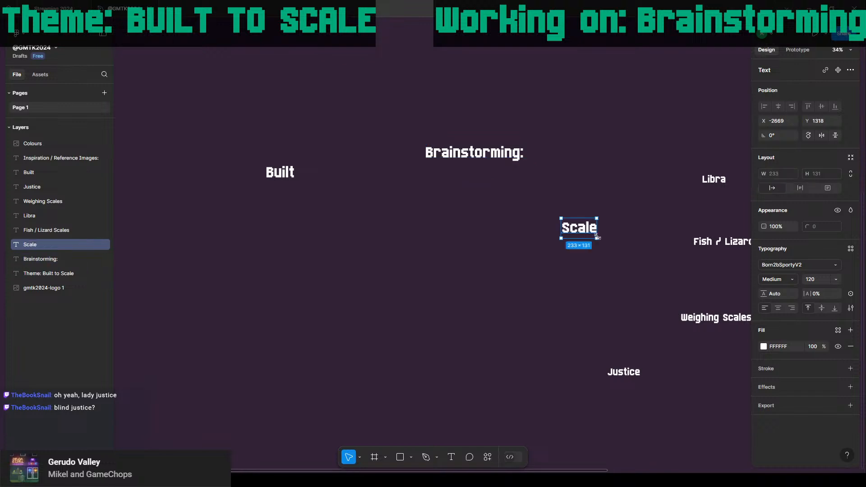
pyautogui.moveTo(584, 219); pyautogui.dragTo(591, 187)
pyautogui.moveTo(275, 174); pyautogui.dragTo(376, 202)
pyautogui.click(300, 199)
pyautogui.click(382, 210)
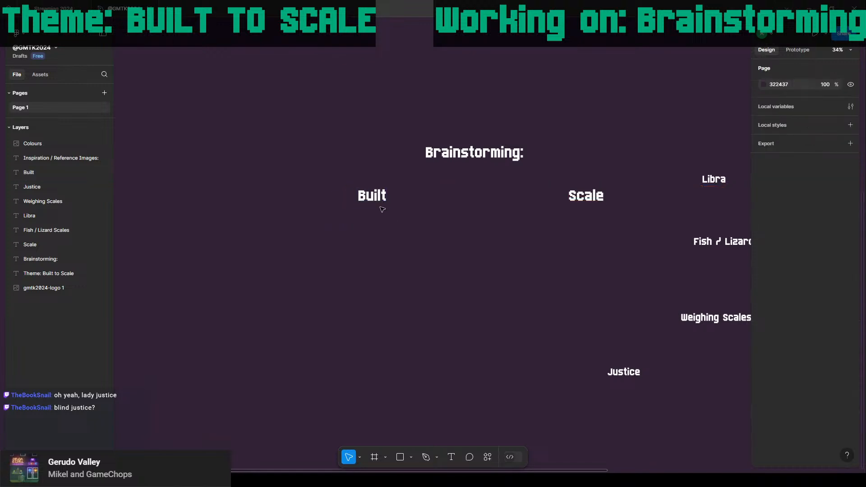
pyautogui.click(374, 200)
# Duplicate the "Libra" label to just below "Built" at about X -4163, Y 1449 and change the copy's text to "Construction".
pyautogui.click(713, 180)
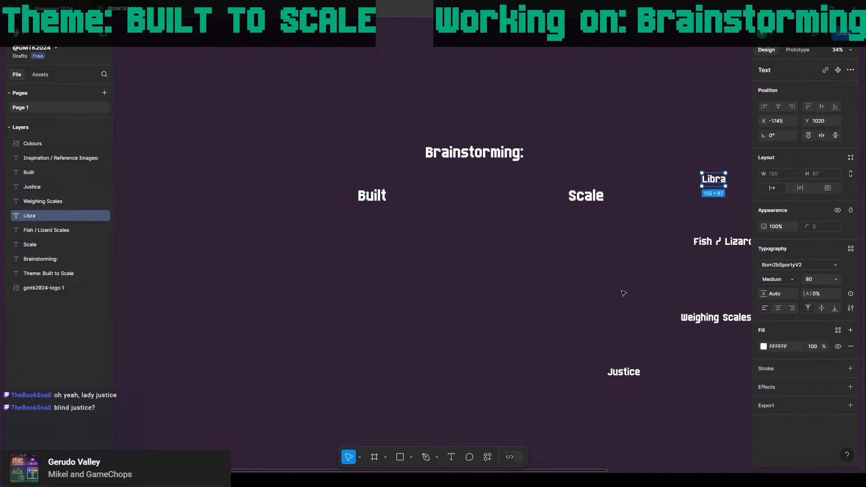
pyautogui.hotkey('ctrl', 'd')
pyautogui.moveTo(712, 179); pyautogui.dragTo(345, 244)
pyautogui.doubleClick(356, 246)
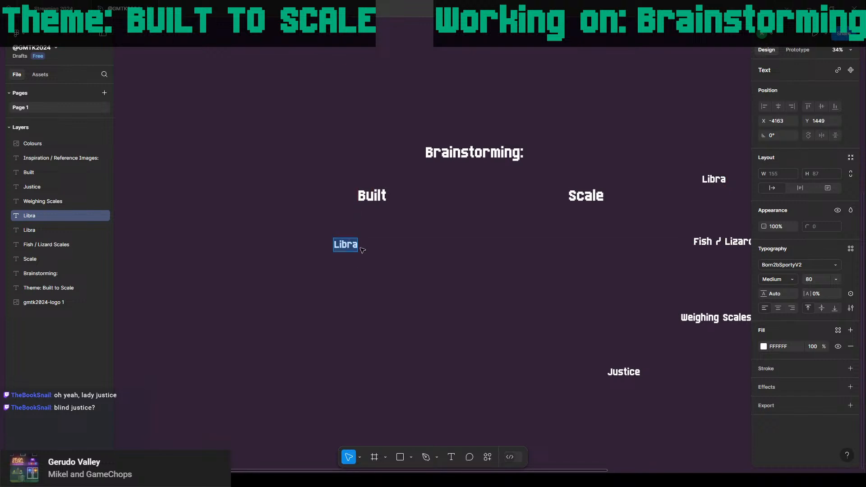
pyautogui.write('Construction')
pyautogui.press('Return')
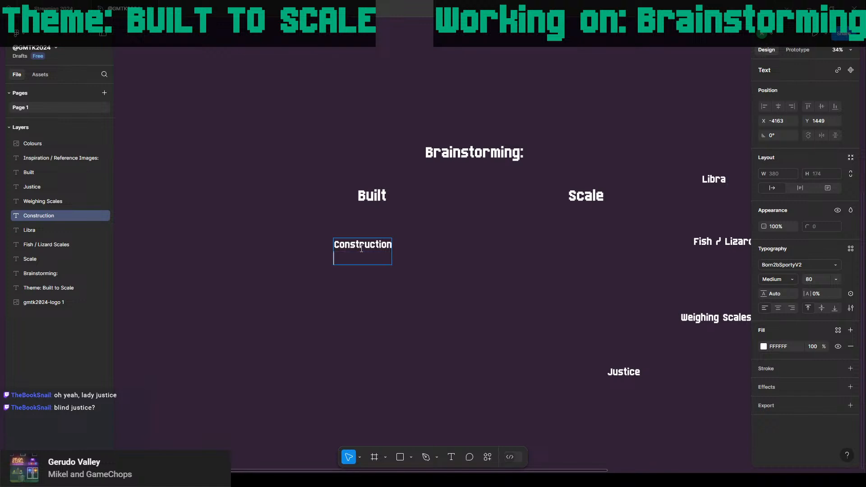
pyautogui.press('BackSpace')
pyautogui.press('Escape')
# Duplicate "Construction" below "Built" at about X -4341, Y 1472, change the copy's text to "Body type / Gym", and move the original up beside "Built".
pyautogui.moveTo(360, 259)
pyautogui.mouseDown()
pyautogui.moveTo(289, 227)
pyautogui.moveTo(347, 254)
pyautogui.mouseUp()
pyautogui.hotkey('ctrl', 'd')
pyautogui.doubleClick(344, 250)
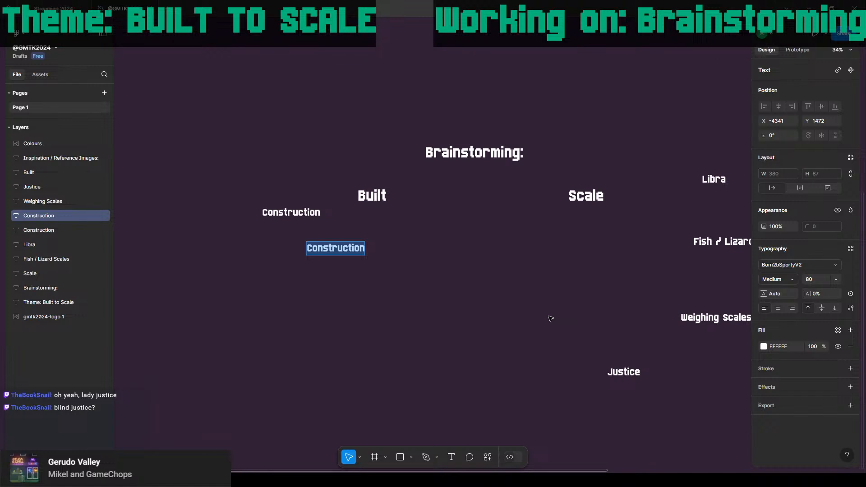
pyautogui.write('Body type')
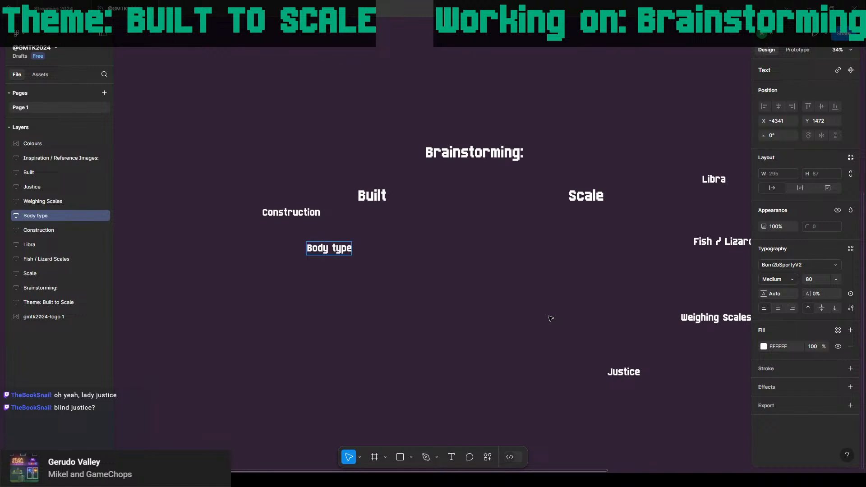
pyautogui.write(' /')
pyautogui.write('Gym')
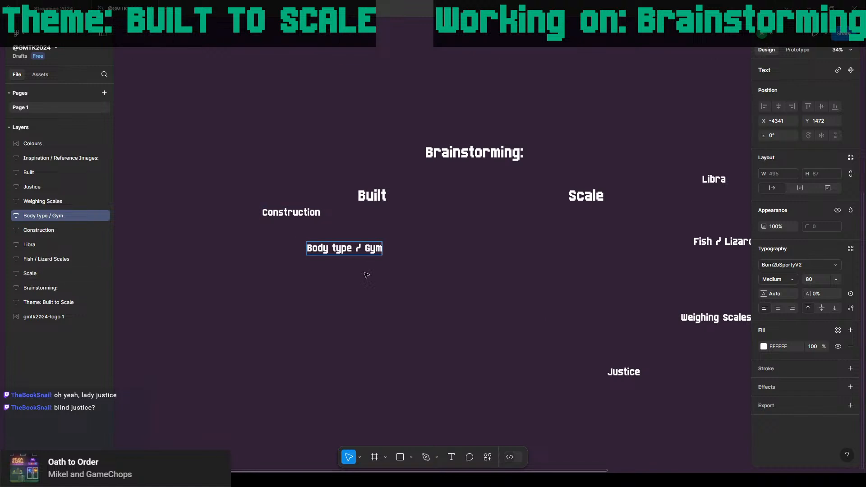
pyautogui.press('Escape')
pyautogui.moveTo(286, 212); pyautogui.dragTo(276, 189)
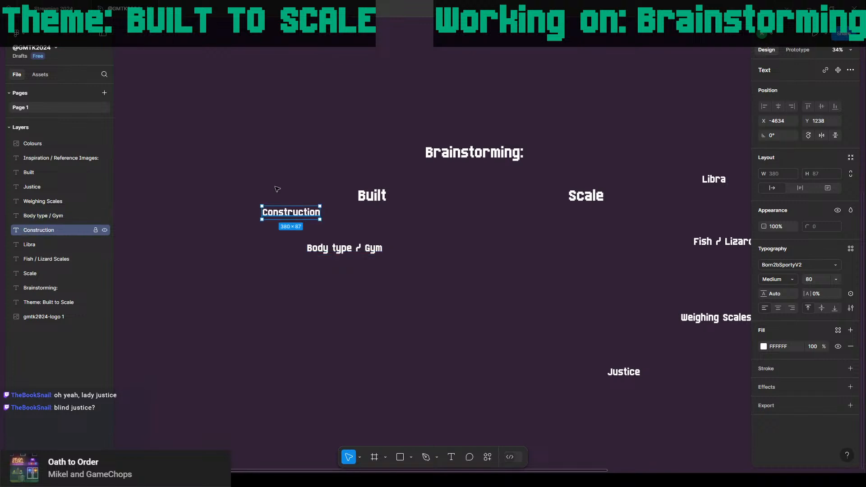
# Duplicate the "Body type / Gym" label, change the copy's text to "Inventions", and place it below "Built", right of the original.
pyautogui.click(337, 251)
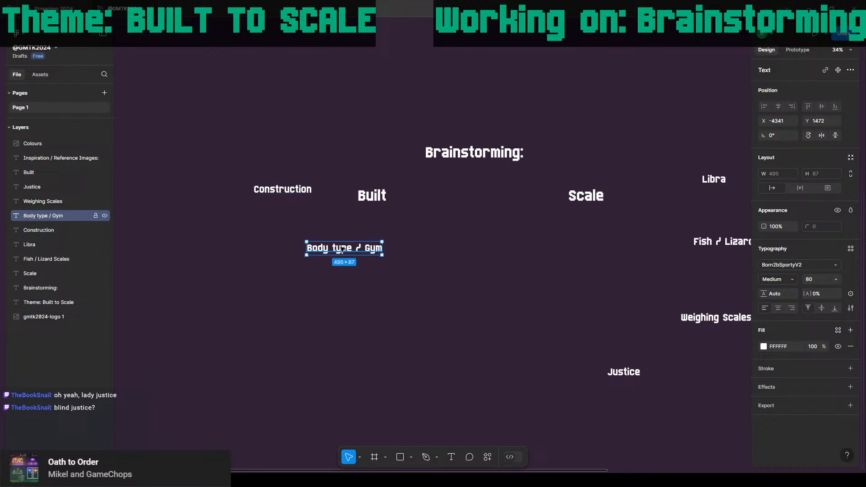
pyautogui.moveTo(342, 250); pyautogui.dragTo(397, 292)
pyautogui.hotkey('ctrl', 'd')
pyautogui.doubleClick(396, 292)
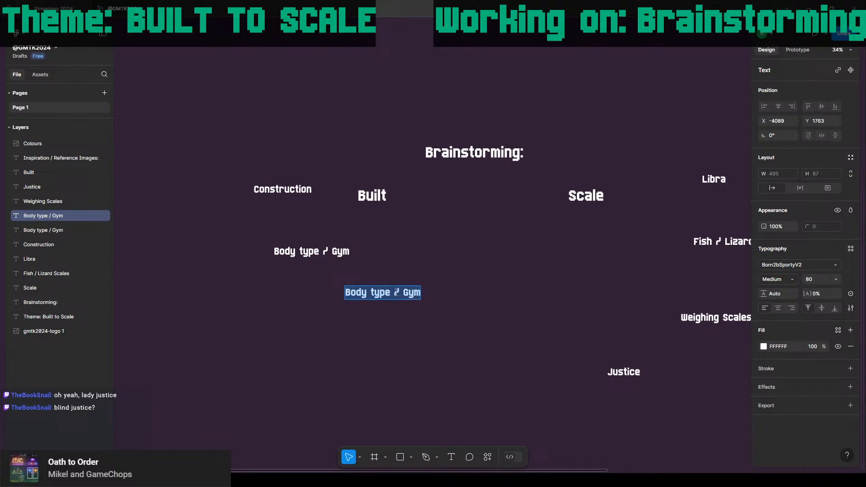
pyautogui.press('BackSpace')
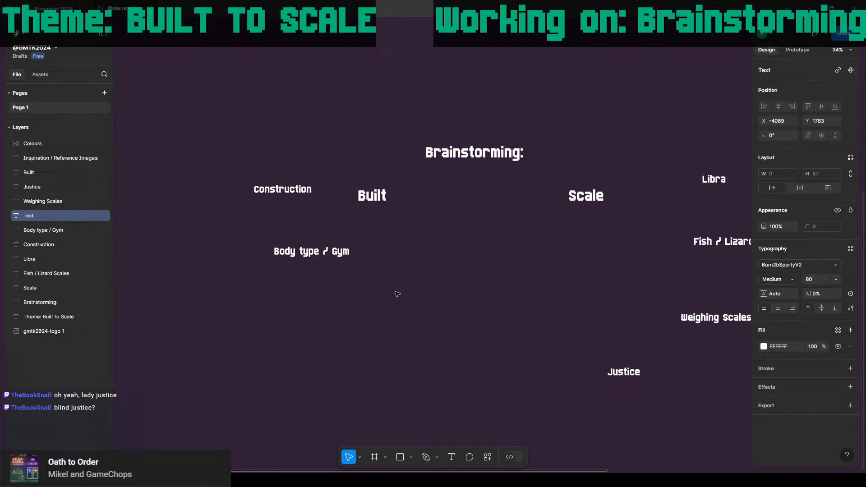
pyautogui.write('Inventions')
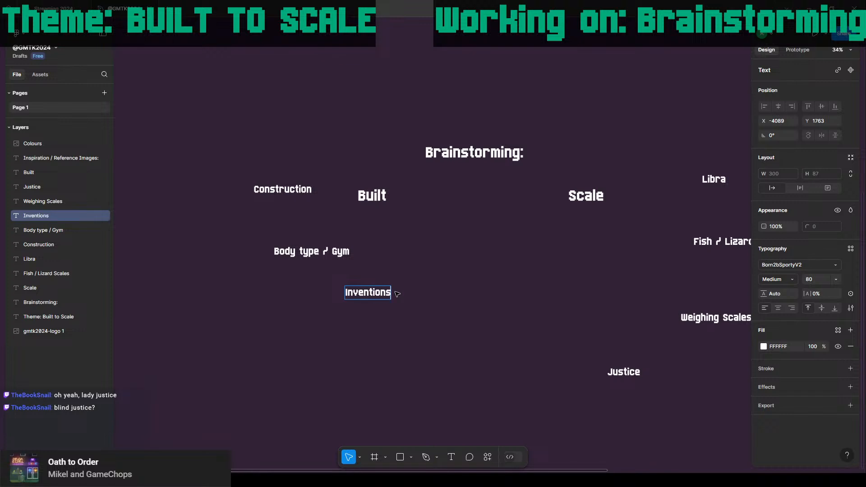
pyautogui.press('Escape')
pyautogui.moveTo(387, 292); pyautogui.dragTo(417, 278)
pyautogui.click(493, 234)
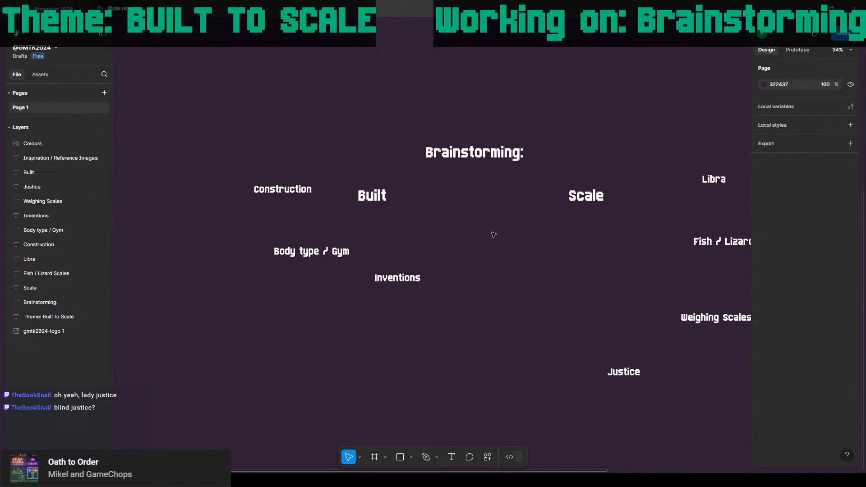
# Delete the "Brainstorming:" heading above the word map.
pyautogui.moveTo(494, 235); pyautogui.dragTo(402, 255, button='middle')
pyautogui.scroll(-1, 372, 234)
pyautogui.keyDown('ctrl'); pyautogui.scroll(-3, 351, 232); pyautogui.keyUp('ctrl')
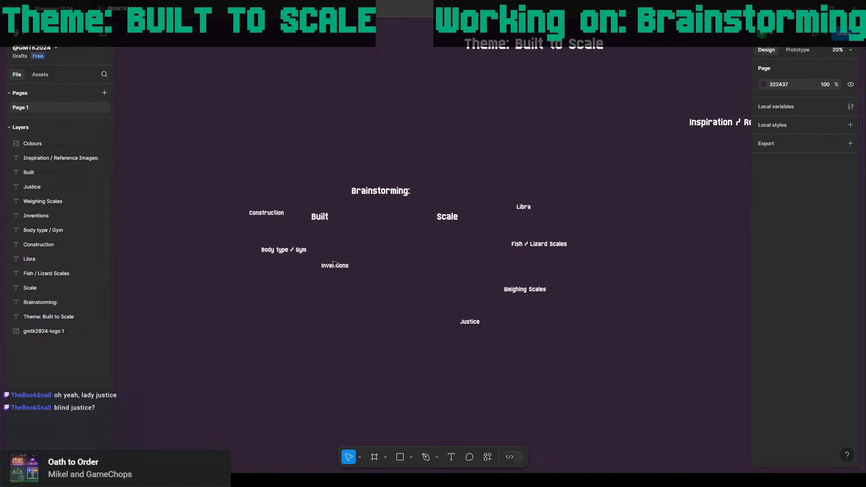
pyautogui.click(383, 193)
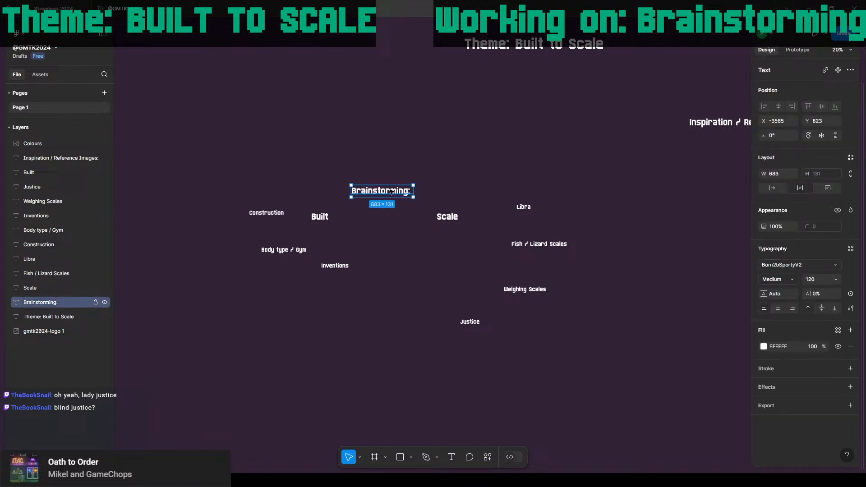
pyautogui.moveTo(389, 193); pyautogui.dragTo(393, 162)
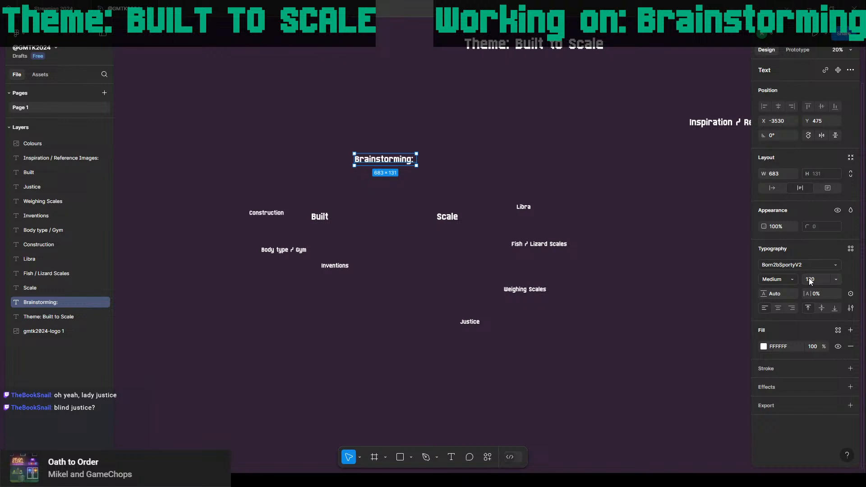
pyautogui.press('Delete')
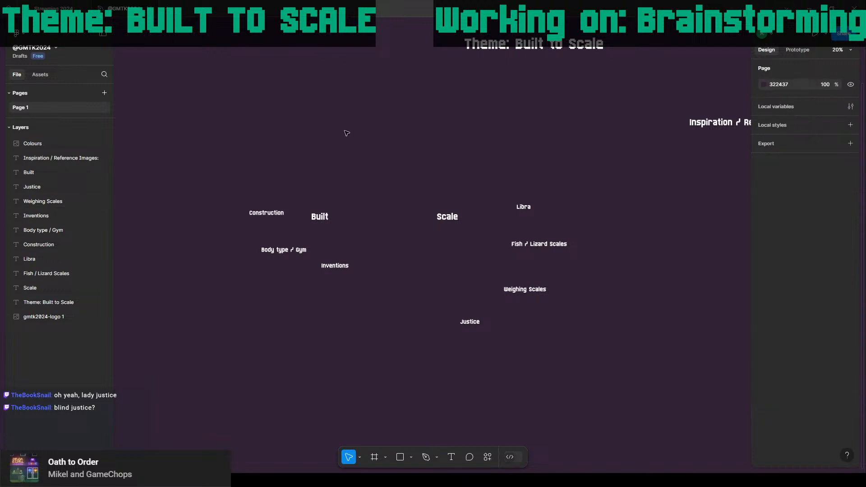
# Shift the whole word map left, and move "Scale" with its four related labels closer to the "Built" group.
pyautogui.moveTo(202, 126); pyautogui.dragTo(570, 373)
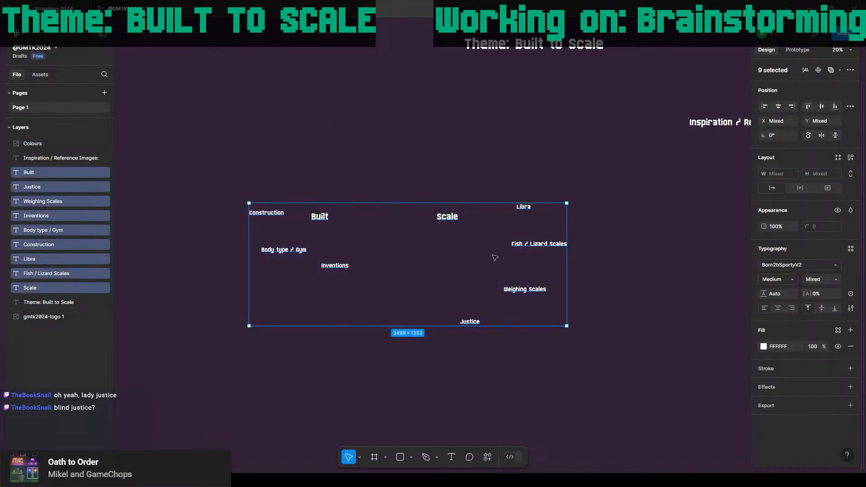
pyautogui.moveTo(492, 255); pyautogui.dragTo(423, 257)
pyautogui.moveTo(350, 180); pyautogui.dragTo(522, 380)
pyautogui.moveTo(406, 261); pyautogui.dragTo(368, 258)
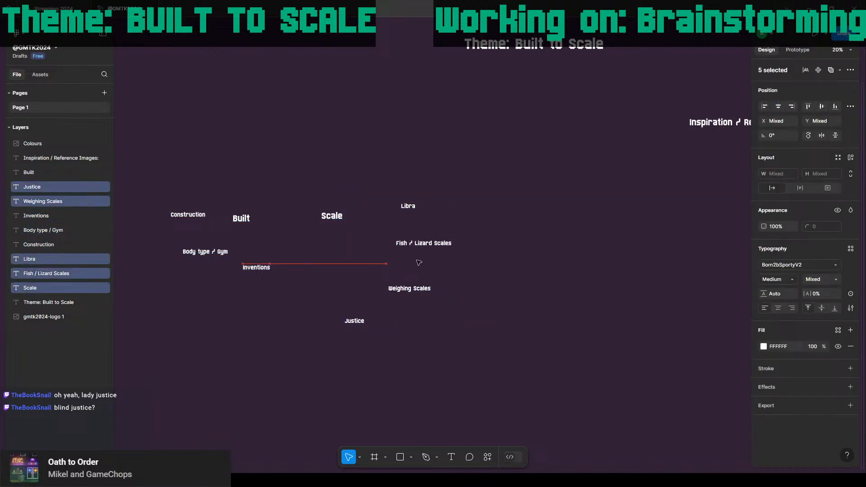
pyautogui.click(593, 230)
pyautogui.keyDown('ctrl'); pyautogui.scroll(-1, 564, 223); pyautogui.keyUp('ctrl')
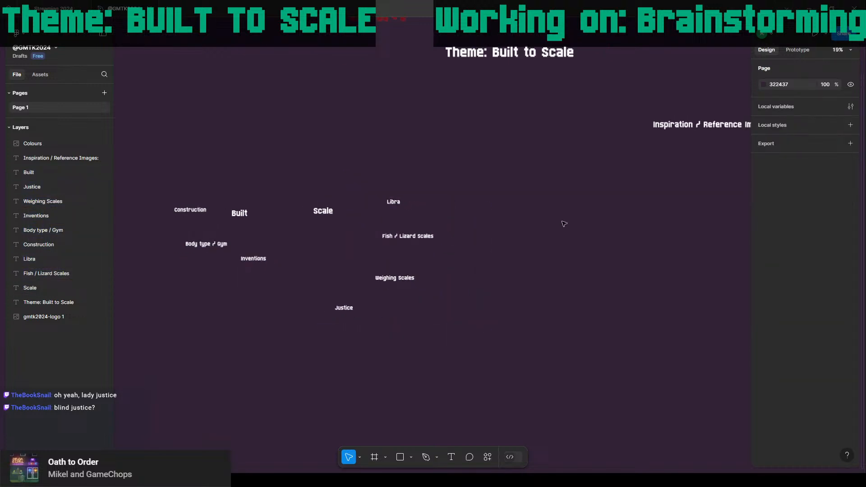
pyautogui.scroll(3, 550, 249)
pyautogui.hscroll(-2, 551, 249)
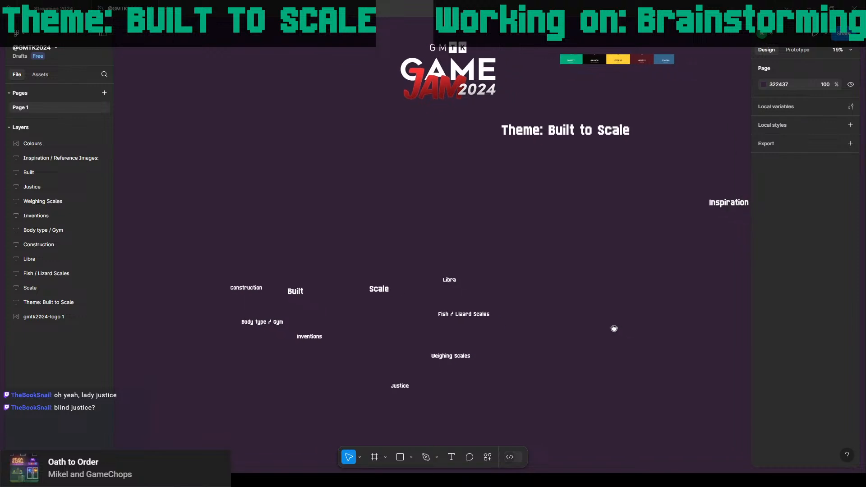
pyautogui.keyDown('ctrl'); pyautogui.scroll(3, 377, 305); pyautogui.keyUp('ctrl')
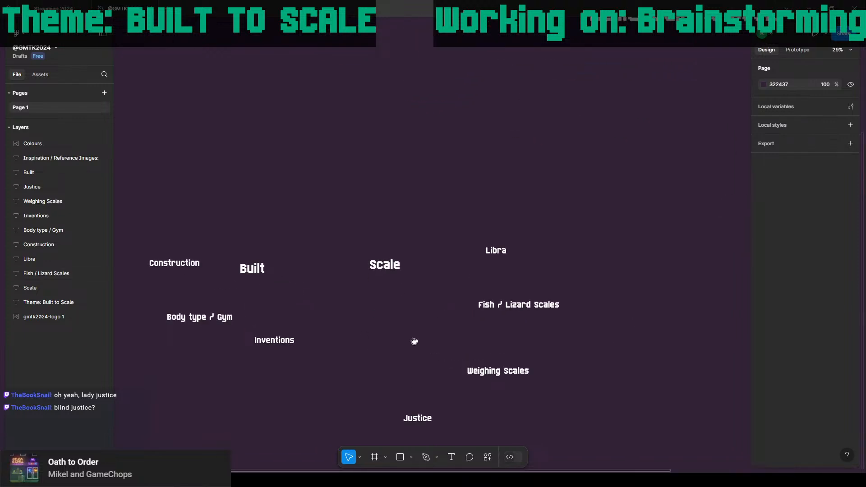
pyautogui.moveTo(412, 340); pyautogui.dragTo(449, 298, button='middle')
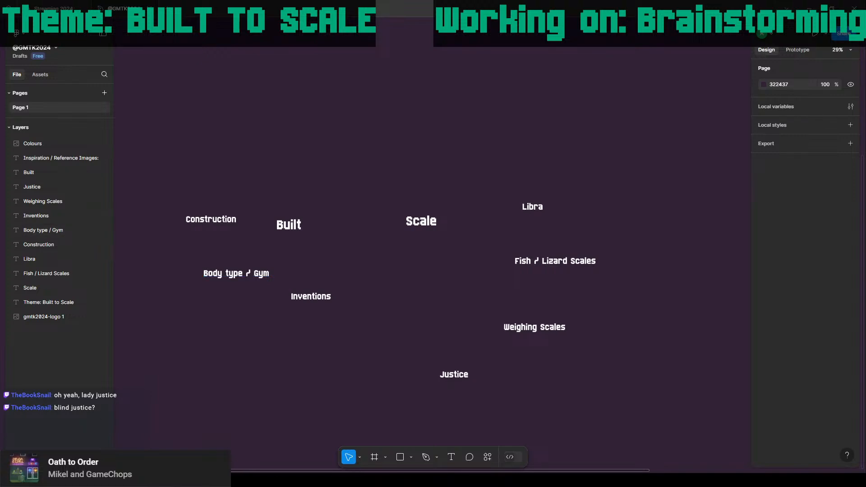
# Switch to Chrome and search Google for "scale", replacing the "statue of justice" search.
pyautogui.moveTo(90, 479)
pyautogui.click(63, 438)
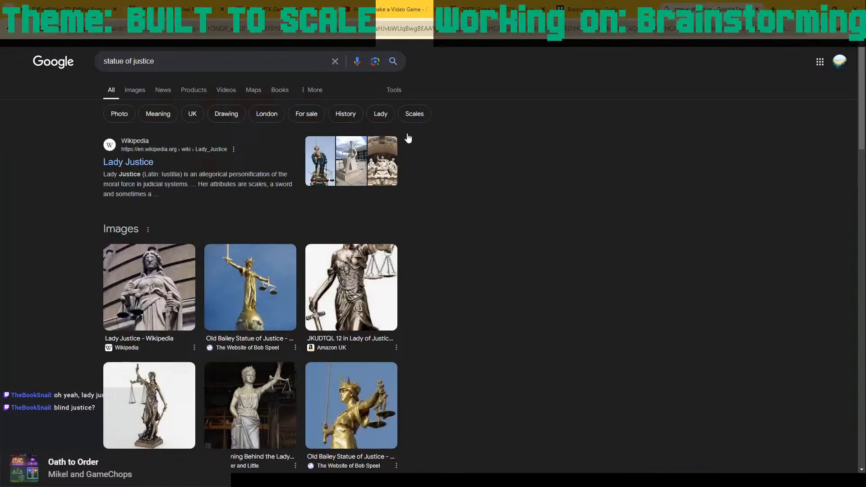
pyautogui.click(211, 58)
pyautogui.hotkey('ctrl', 'a')
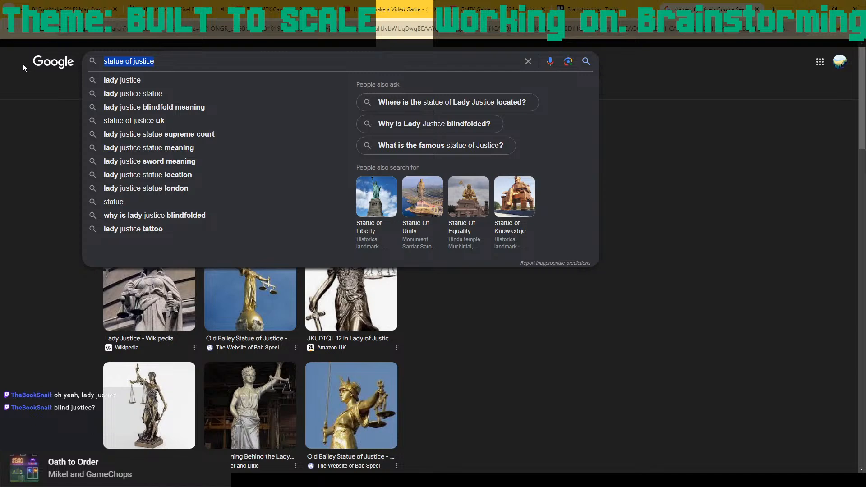
pyautogui.write('scale')
pyautogui.press('Return')
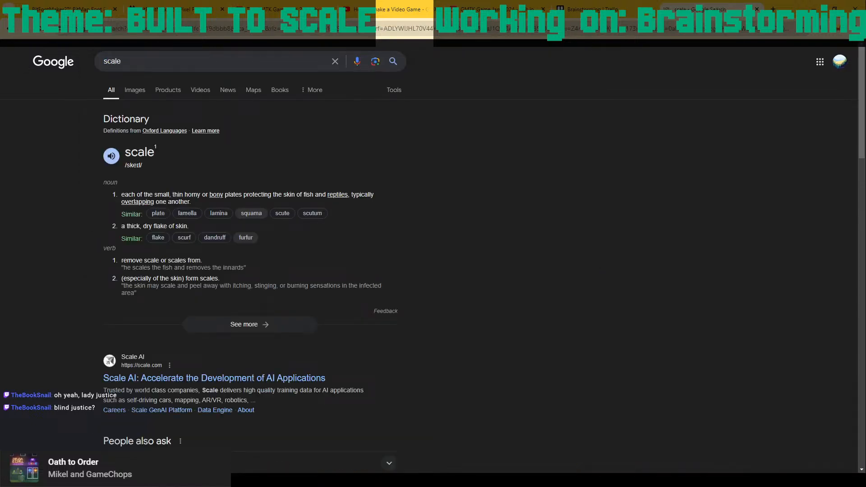
# Switch back to Figma, duplicate the "Libra" label, place the copy above it, and change the copy's text to "Music".
pyautogui.hotkey('alt', 'Tab')
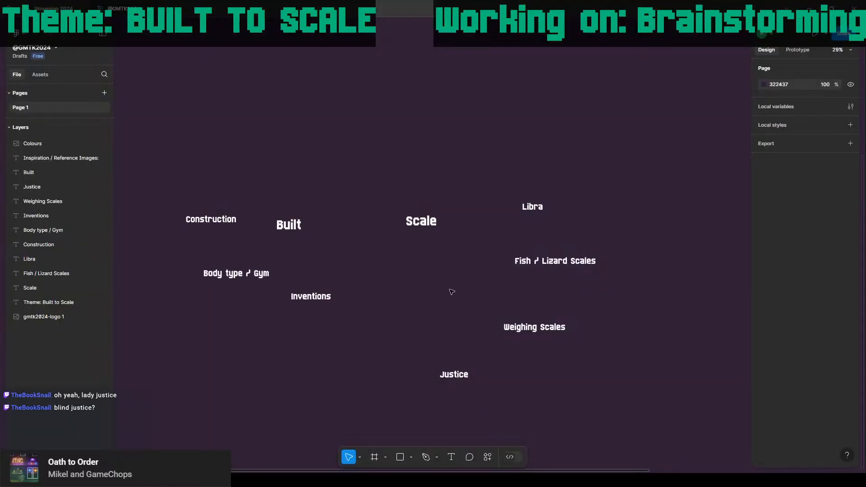
pyautogui.click(528, 208)
pyautogui.hotkey('ctrl', 'd')
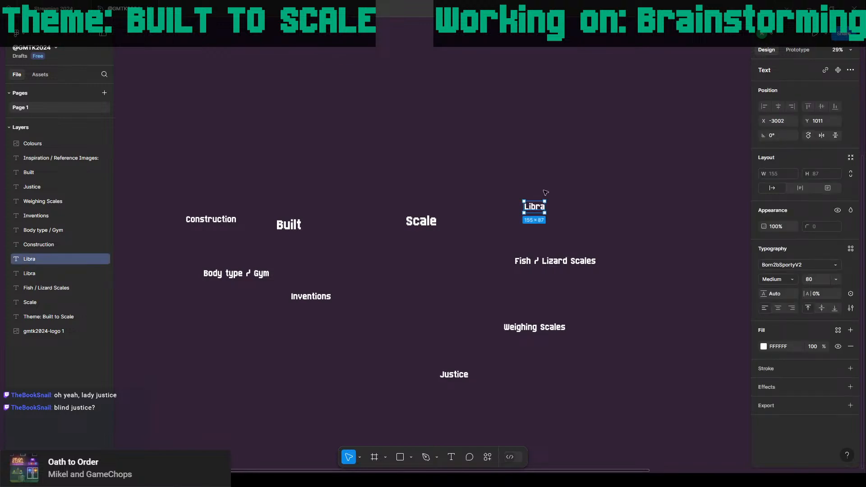
pyautogui.moveTo(536, 208); pyautogui.dragTo(506, 170)
pyautogui.doubleClick(506, 170)
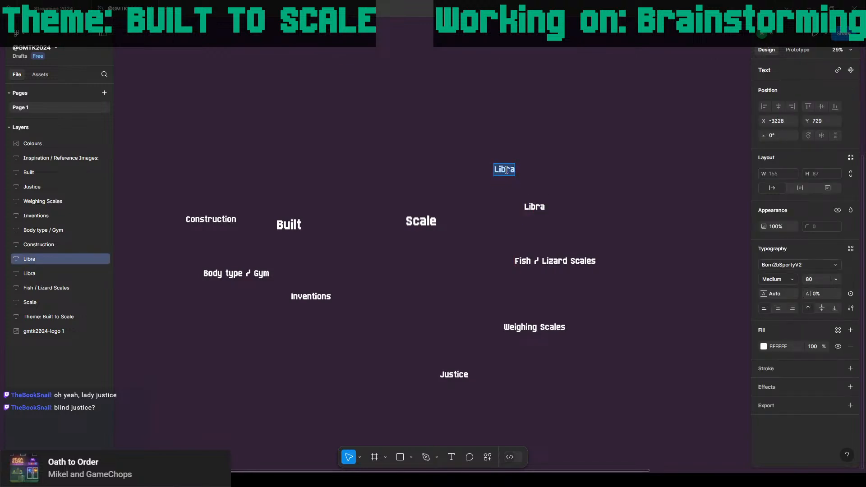
pyautogui.write('Music')
pyautogui.press('Escape')
# Duplicate the "Music" label, place the copy above it, and change the copy's text to "Weather / Storm / Earthquake".
pyautogui.keyDown('alt'); pyautogui.moveTo(506, 170); pyautogui.dragTo(476, 135); pyautogui.keyUp('alt')
pyautogui.doubleClick(477, 135)
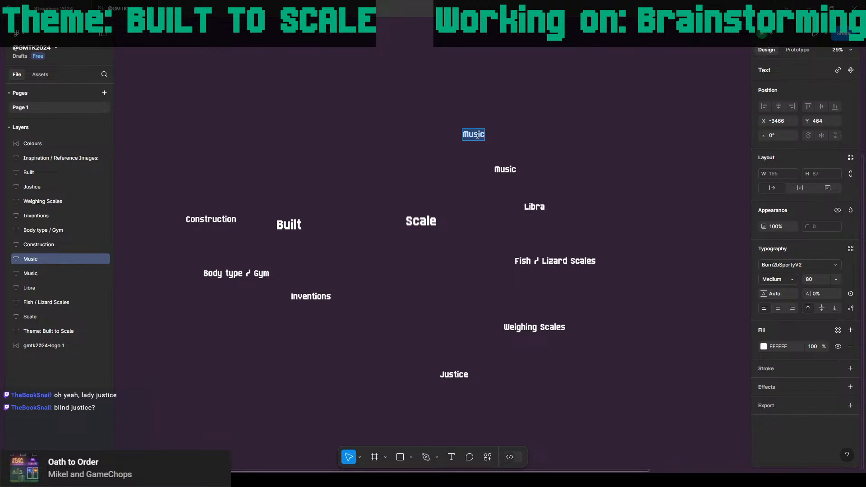
pyautogui.write('Weather')
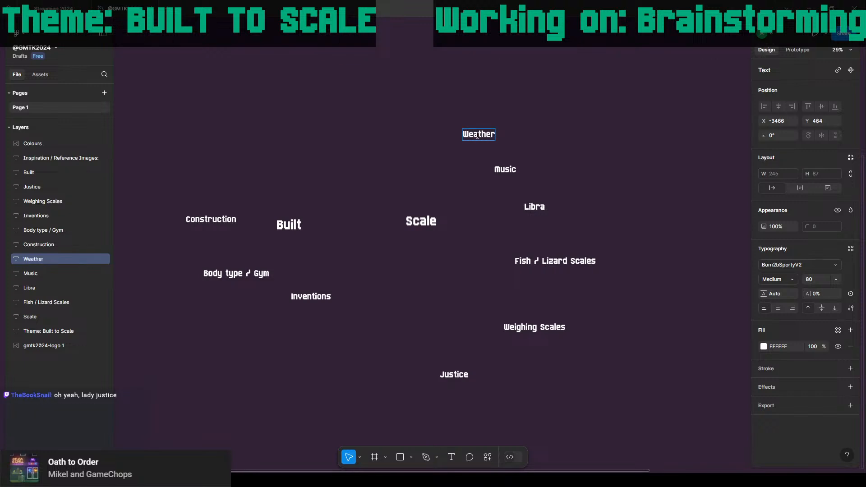
pyautogui.write(' / Storm /')
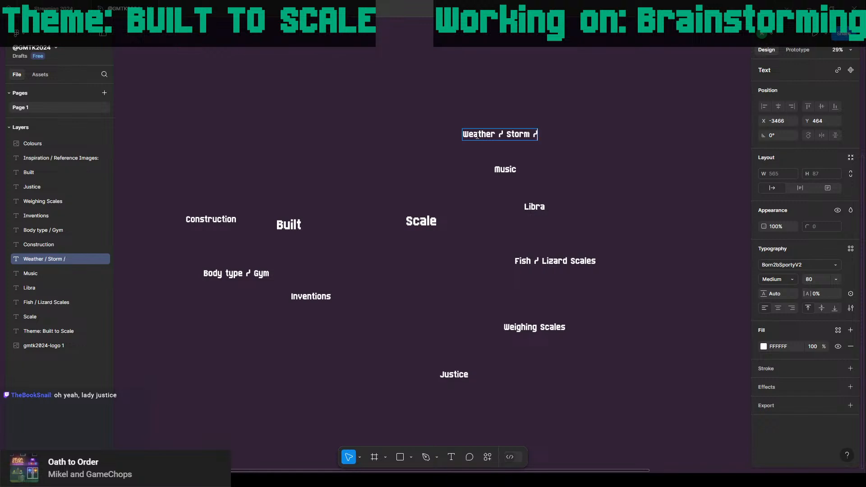
pyautogui.write(' Earthquake')
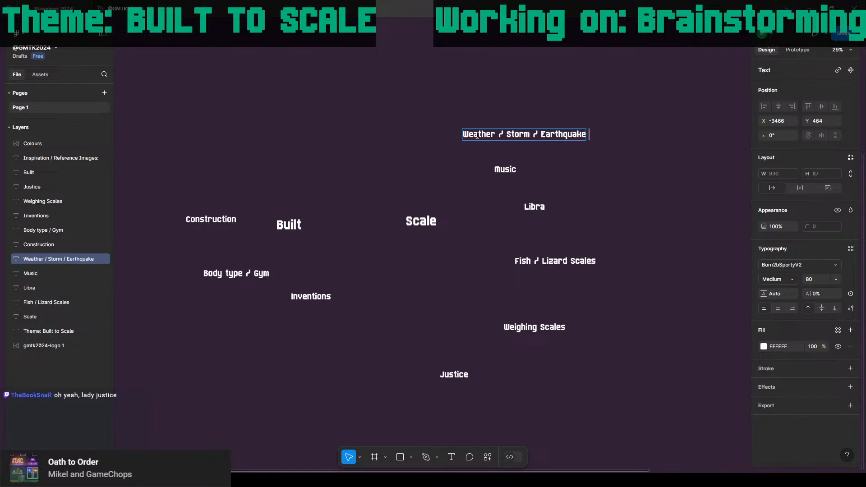
pyautogui.press('Return')
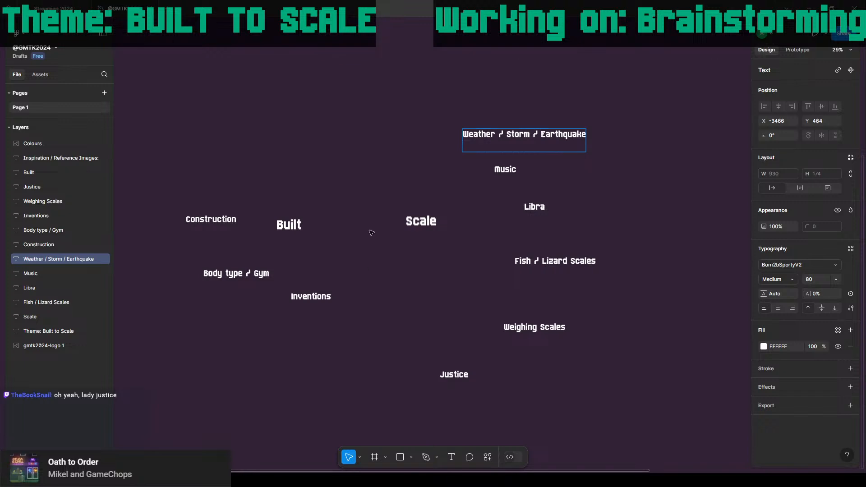
pyautogui.press('BackSpace')
pyautogui.press('Escape')
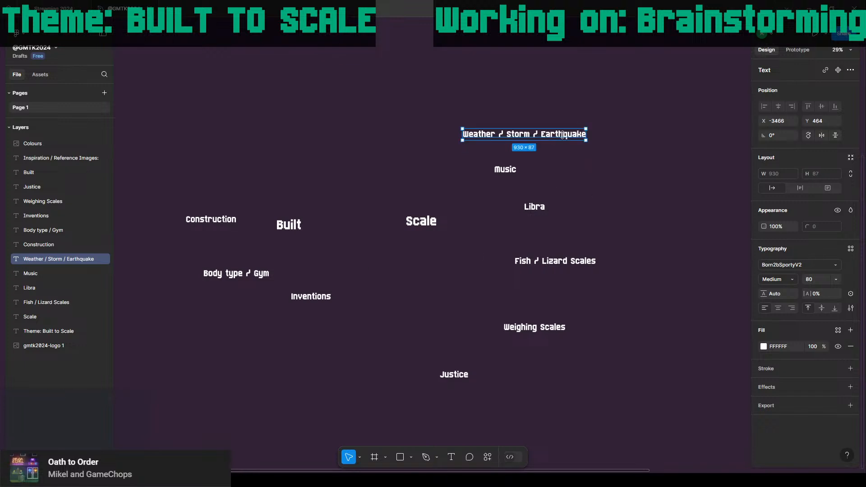
# Spread the "Weather / Storm / Earthquake", "Music", "Libra", "Fish / Lizard Scales" and "Weighing Scales" labels in a wider arc around "Scale".
pyautogui.moveTo(562, 133); pyautogui.dragTo(547, 127)
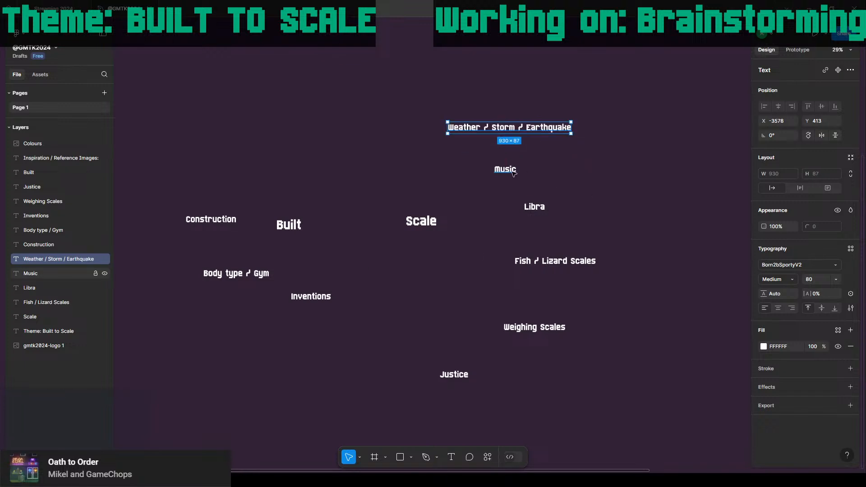
pyautogui.moveTo(513, 173); pyautogui.dragTo(528, 178)
pyautogui.click(540, 207)
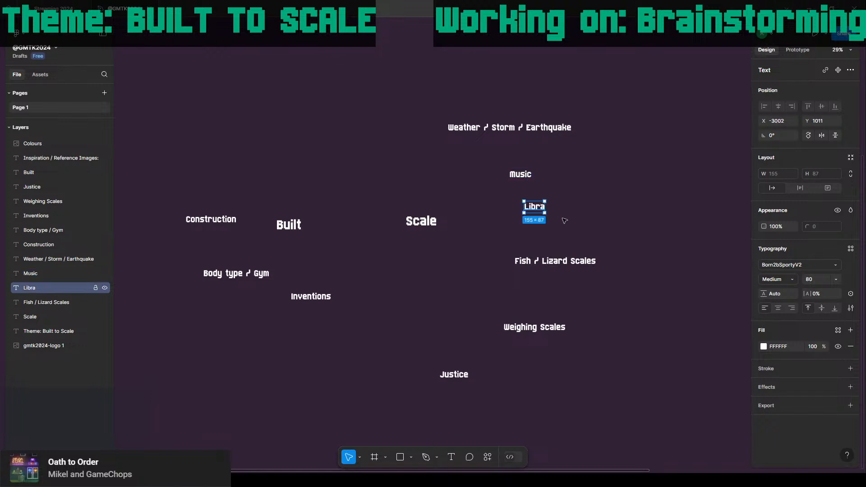
pyautogui.moveTo(536, 207); pyautogui.dragTo(565, 221)
pyautogui.moveTo(552, 261); pyautogui.dragTo(563, 277)
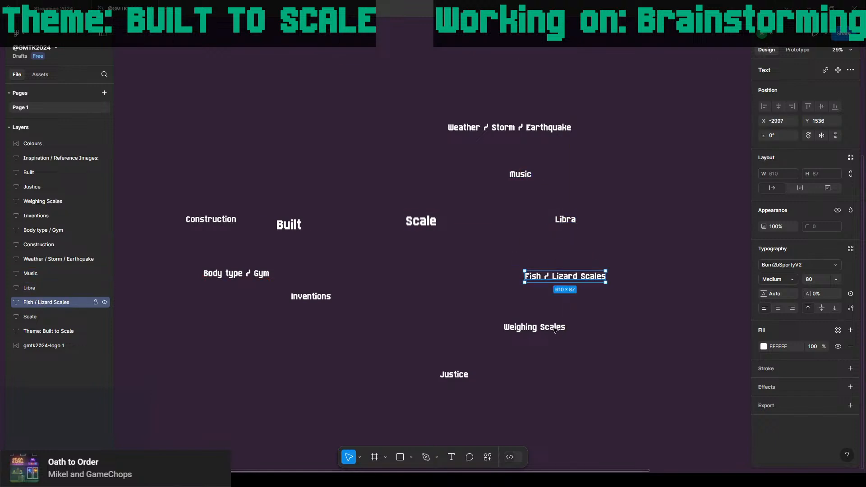
pyautogui.moveTo(554, 331); pyautogui.dragTo(545, 339)
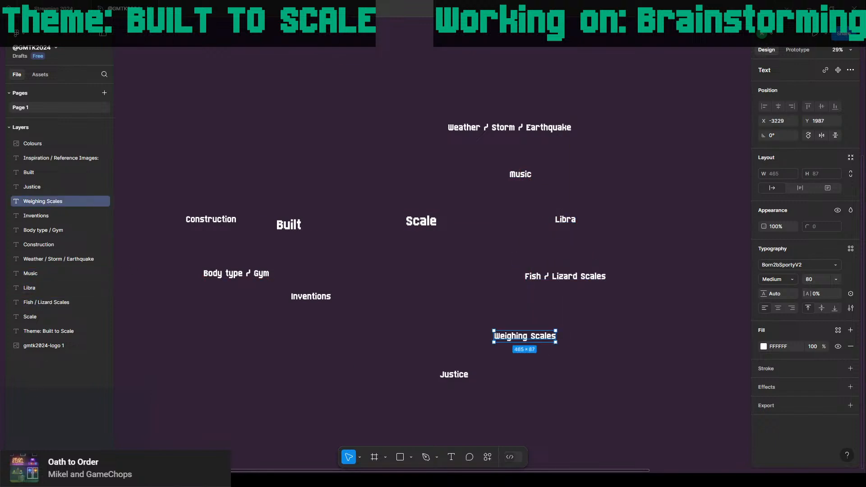
# Switch to Chrome and search Google for "scale insects".
pyautogui.moveTo(96, 451)
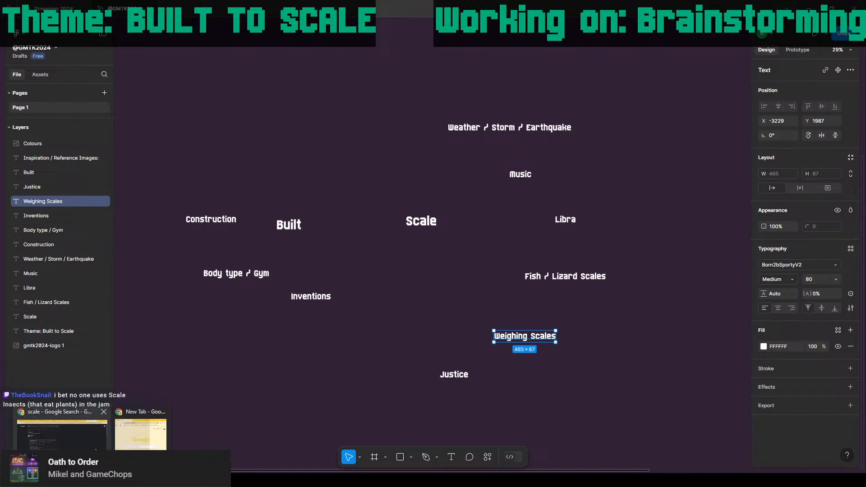
pyautogui.click(68, 434)
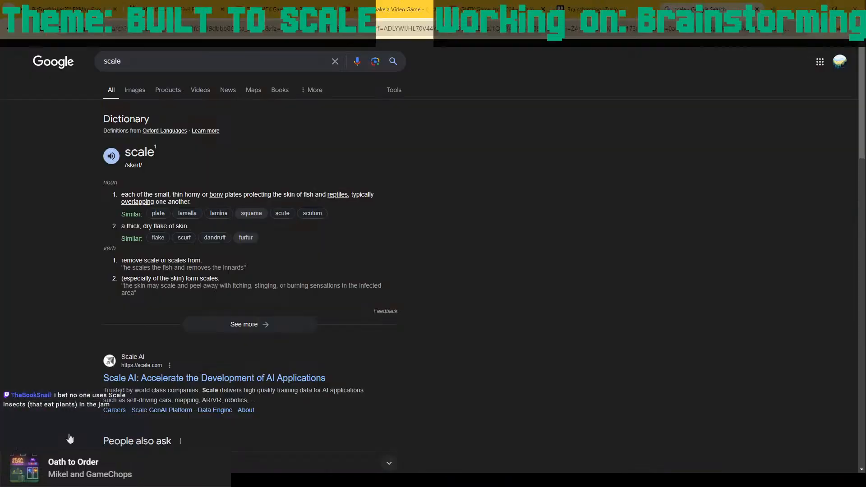
pyautogui.click(166, 60)
pyautogui.write('iins')
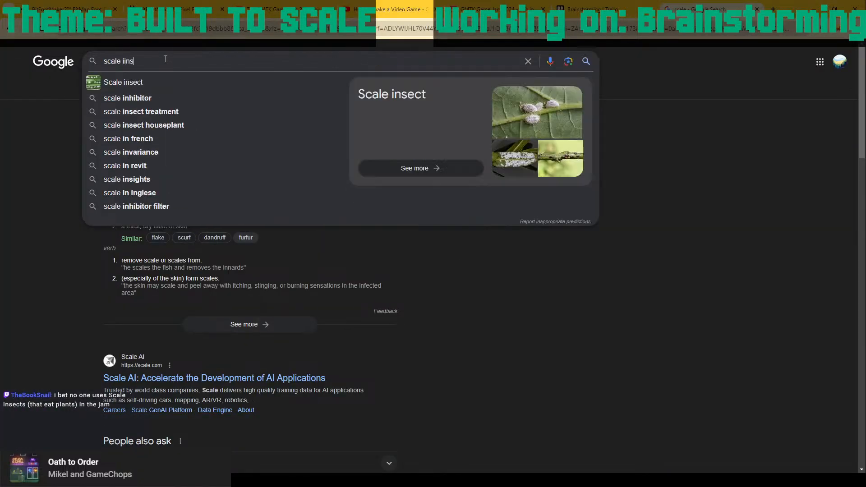
pyautogui.write('ects')
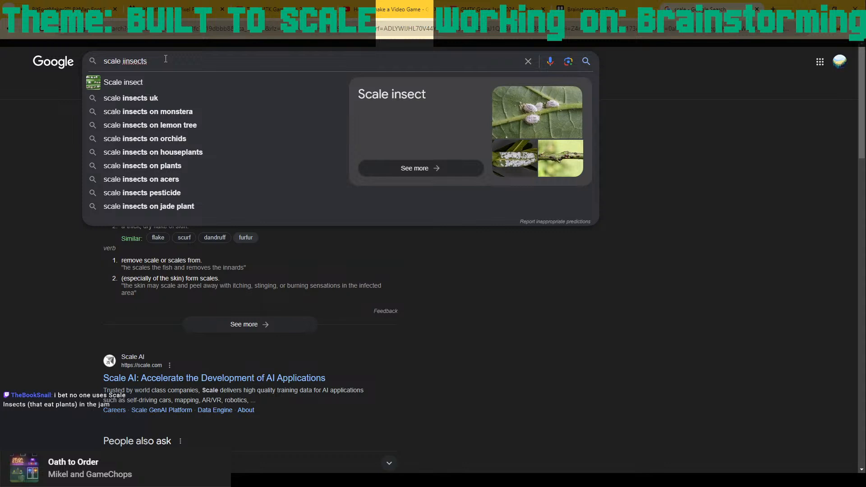
pyautogui.press('Return')
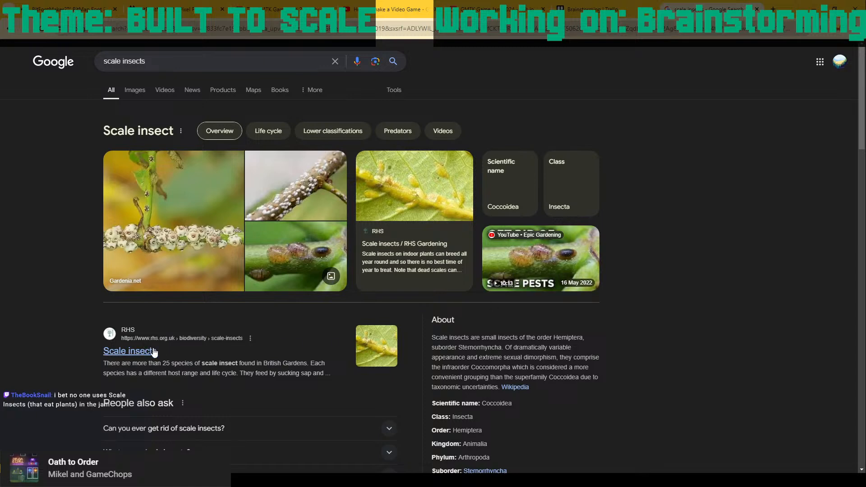
# Examine the scale insect overview, description and web results for possible game ideas.
pyautogui.scroll(-1, 199, 375)
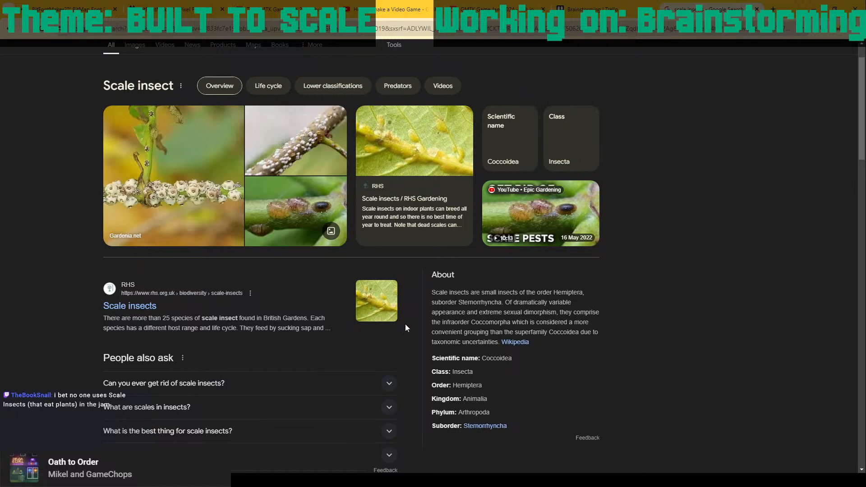
pyautogui.scroll(-1, 284, 305)
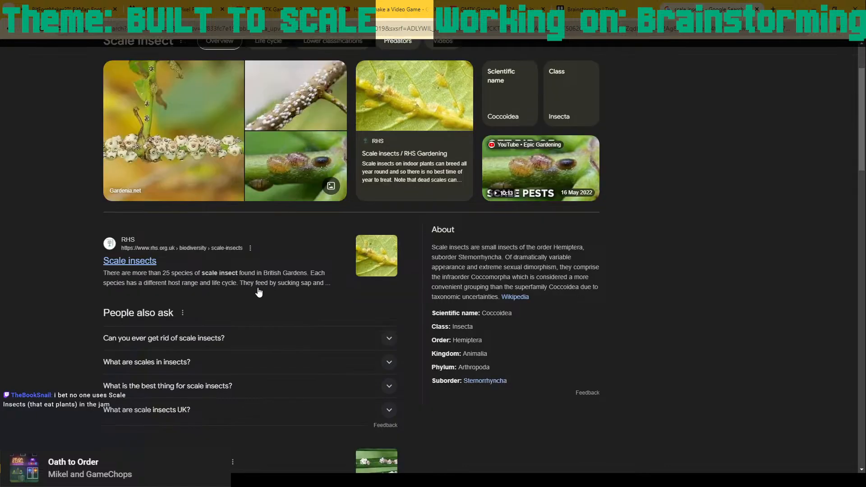
pyautogui.scroll(-3, 289, 308)
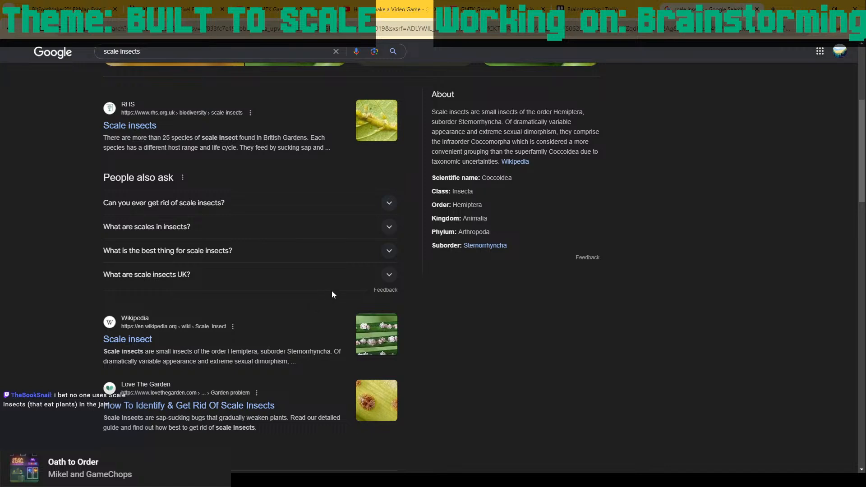
pyautogui.scroll(1, 335, 294)
pyautogui.scroll(3, 522, 179)
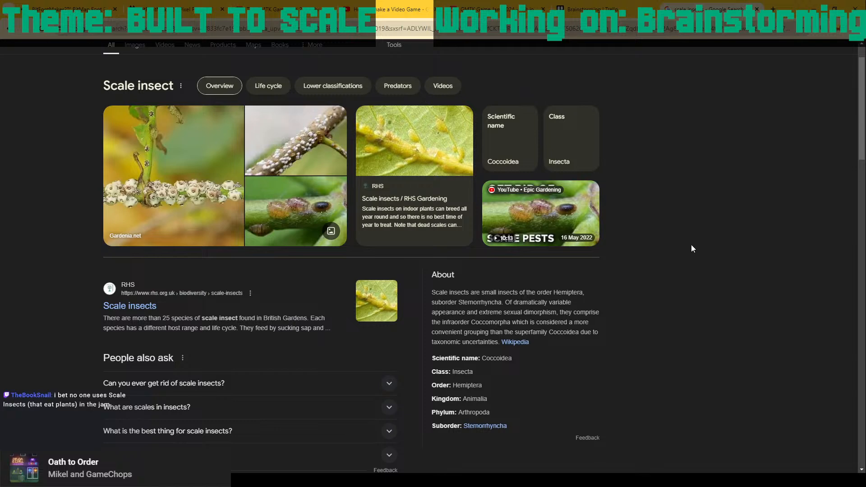
pyautogui.scroll(1, 110, 320)
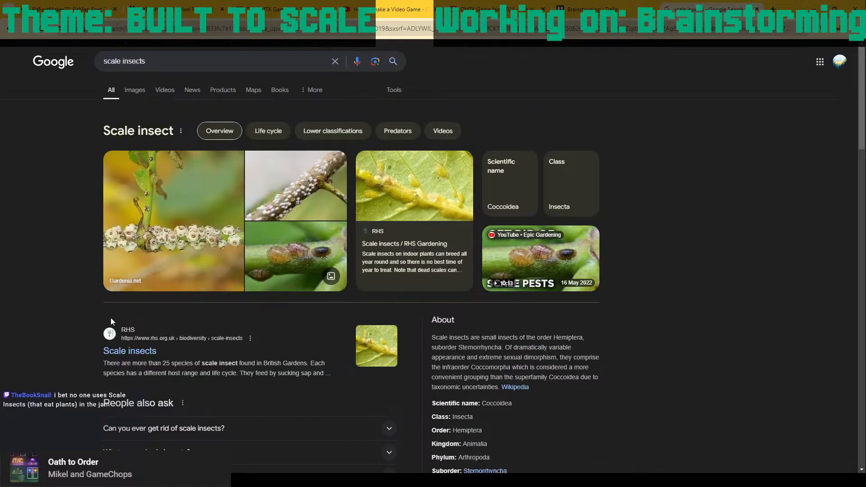
pyautogui.scroll(-1, 112, 323)
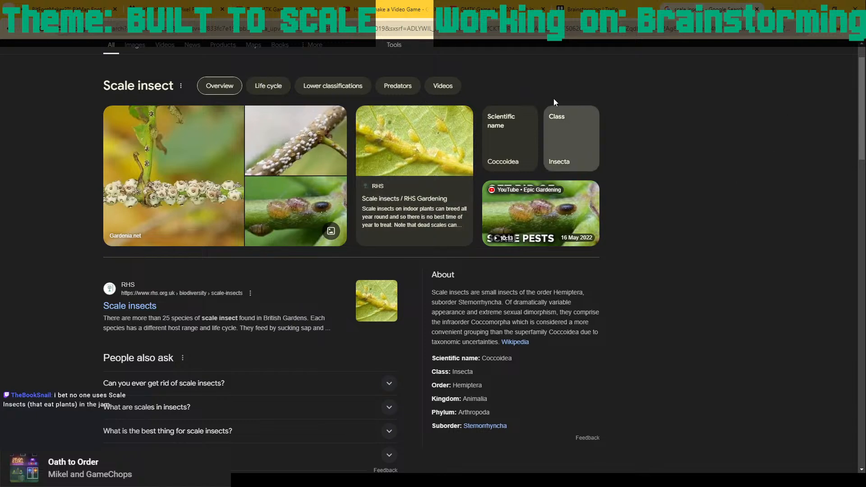
pyautogui.scroll(-1, 474, 280)
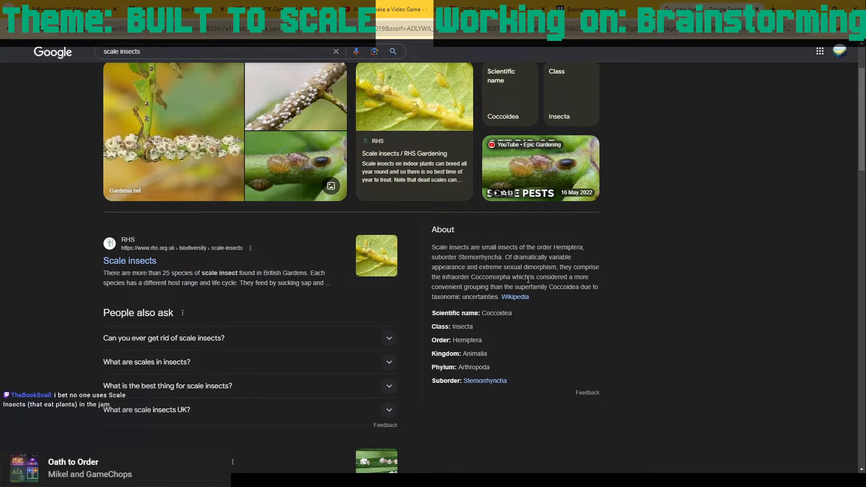
pyautogui.scroll(1, 528, 279)
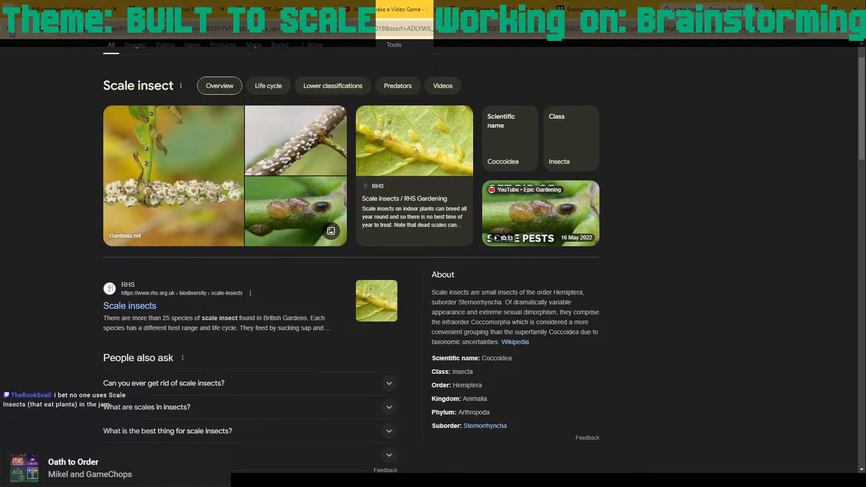
# Return to the "scale" search results, expand the full dictionary entry, and read through its definitions for other meanings.
pyautogui.hotkey('alt', 'Left')
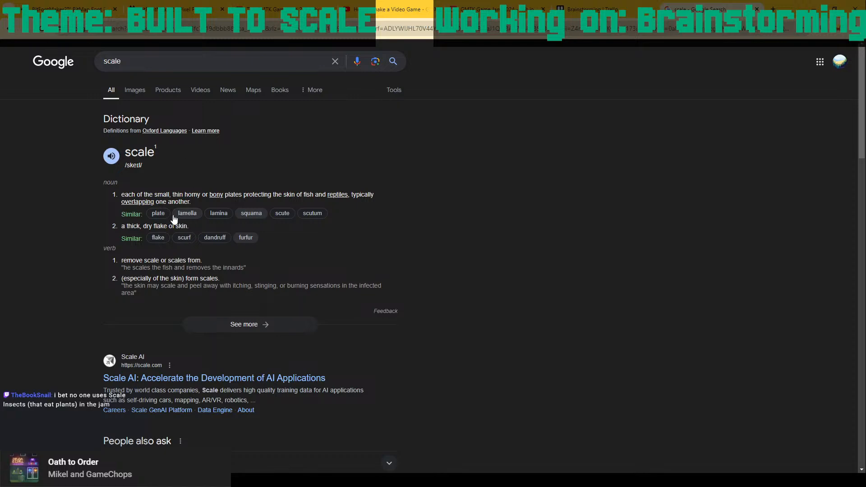
pyautogui.click(236, 326)
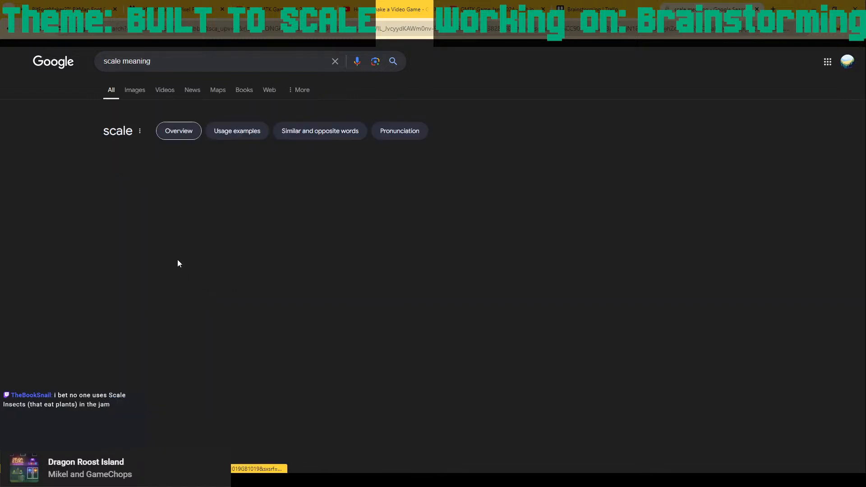
pyautogui.scroll(-2, 176, 239)
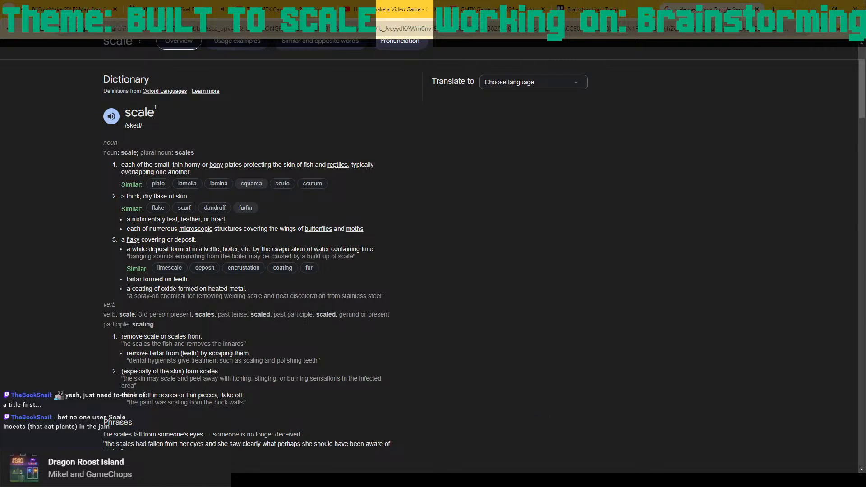
pyautogui.scroll(-1, 559, 197)
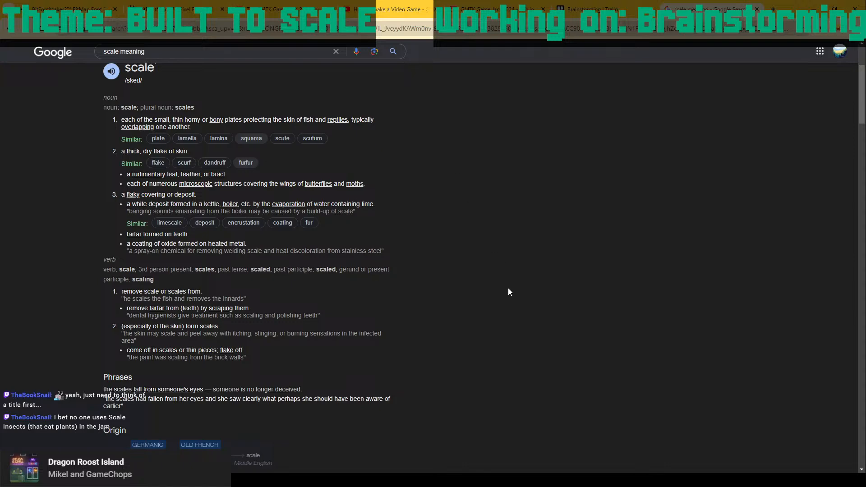
pyautogui.scroll(-1, 496, 293)
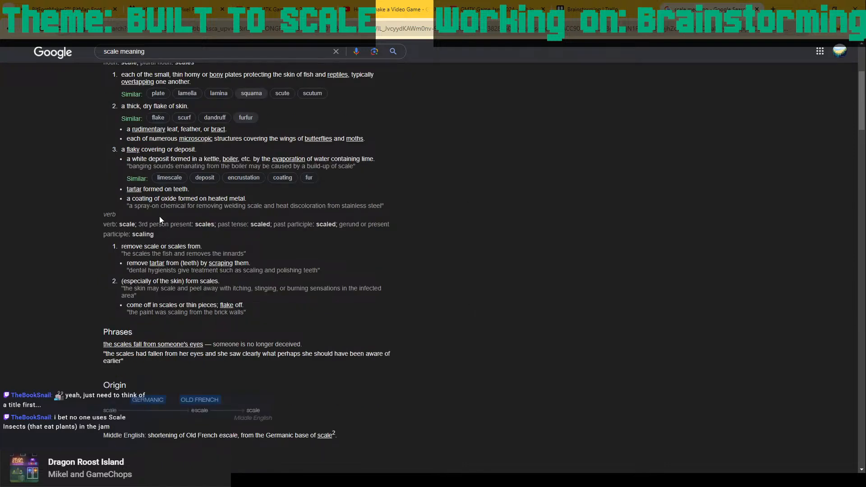
pyautogui.scroll(1, 160, 219)
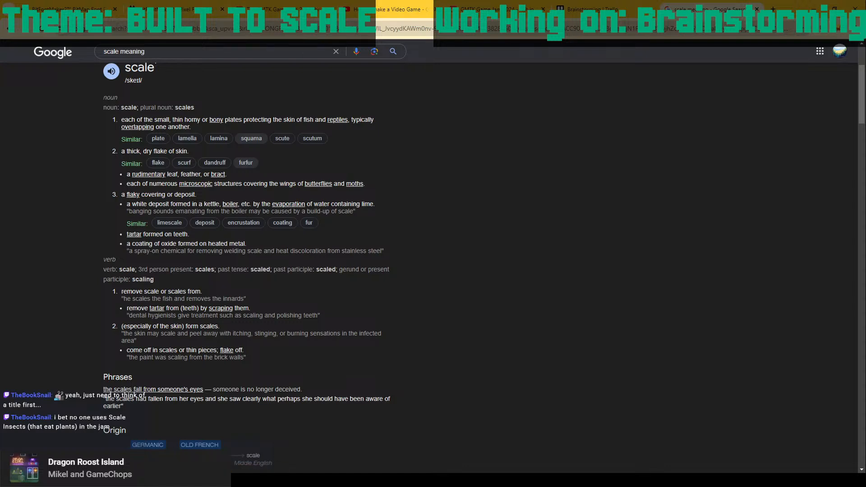
# Switch back to Figma, duplicate the "Fish / Lizard Scales" label, place the copy above "Weighing Scales", and change its text to "Limescale".
pyautogui.hotkey('alt', 'Tab')
pyautogui.scroll(-3, 582, 336)
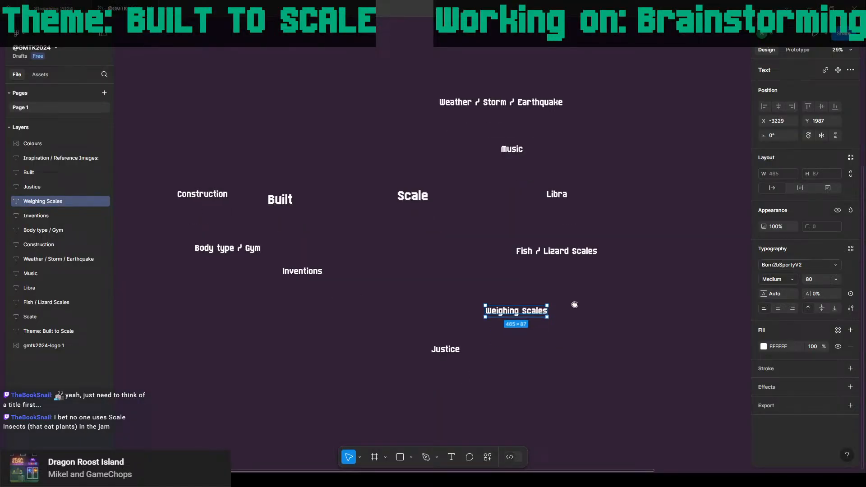
pyautogui.click(567, 215)
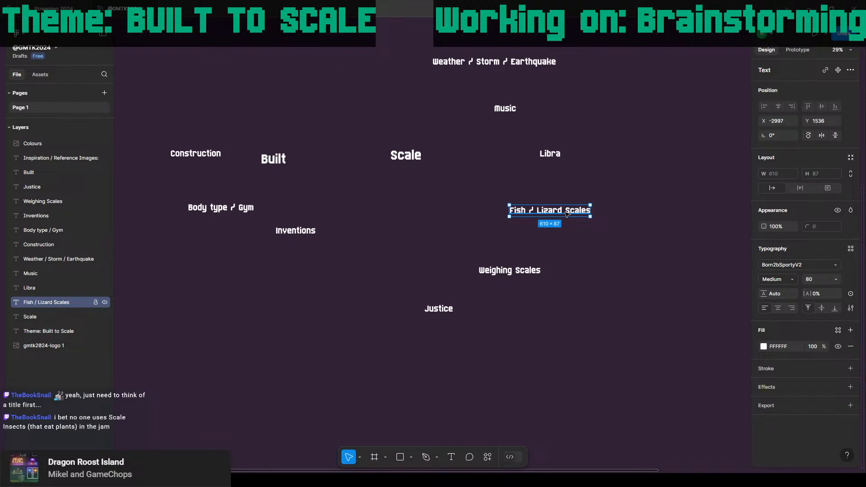
pyautogui.keyDown('alt'); pyautogui.moveTo(566, 214); pyautogui.dragTo(559, 245); pyautogui.keyUp('alt')
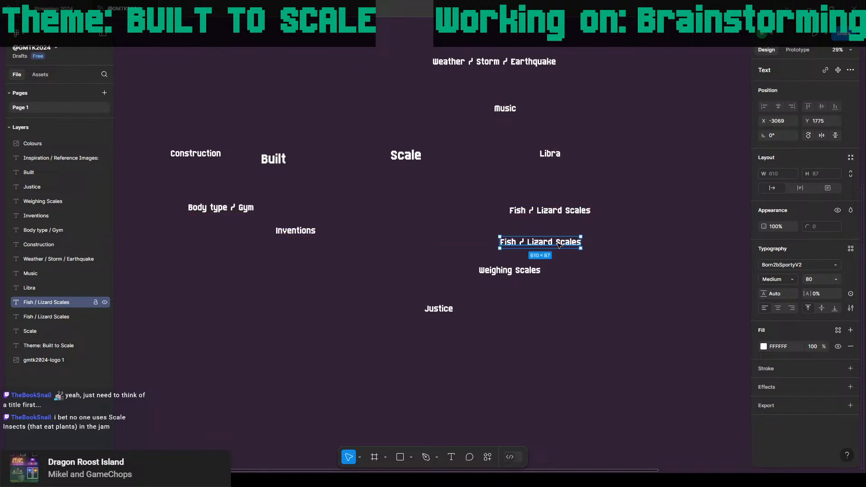
pyautogui.doubleClick(559, 244)
pyautogui.write('Limescale')
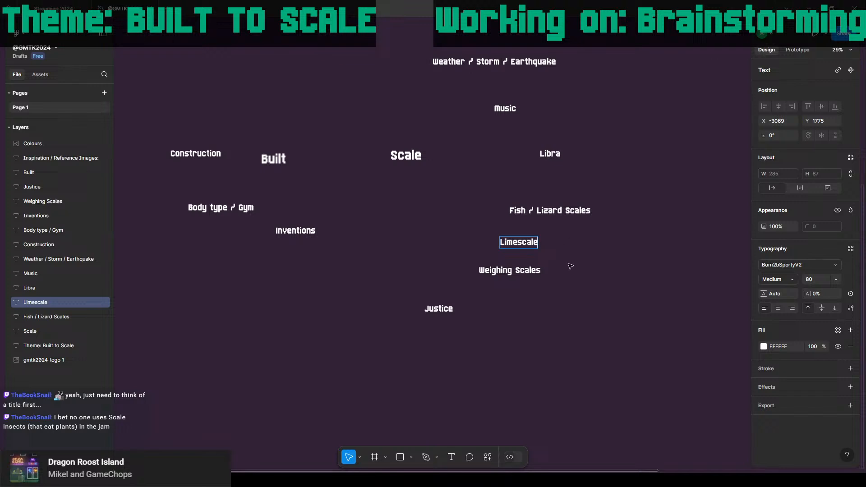
# Move the Weighing Scales and Justice labels further left, and shift the Scale heading down and right to about X -3798, Y 1223.
pyautogui.press('Escape')
pyautogui.click(491, 278)
pyautogui.moveTo(490, 278); pyautogui.dragTo(465, 281)
pyautogui.moveTo(433, 309); pyautogui.dragTo(400, 308)
pyautogui.click(417, 157)
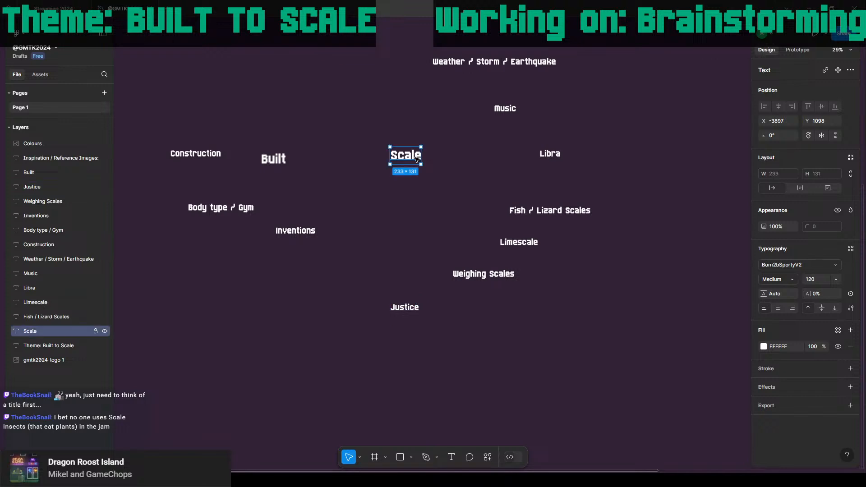
pyautogui.moveTo(417, 157); pyautogui.dragTo(435, 177)
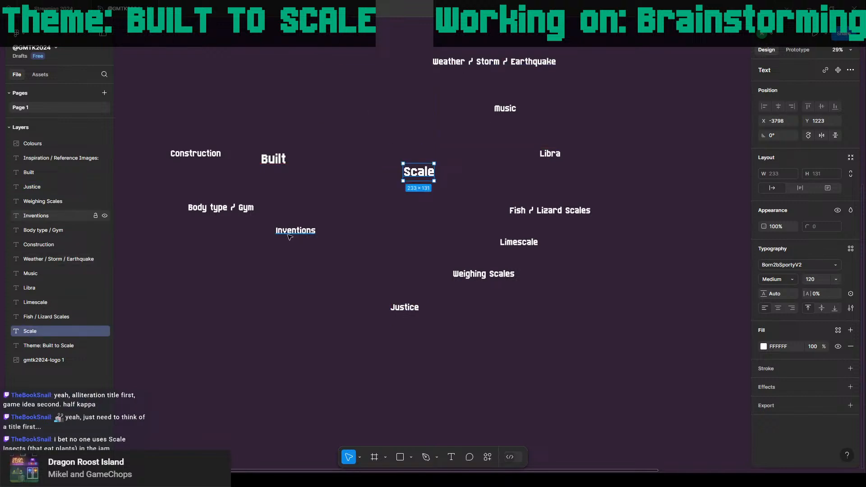
# Move the Inventions, Body type / Gym and Construction labels further out from the Built heading.
pyautogui.moveTo(295, 232); pyautogui.dragTo(253, 255)
pyautogui.moveTo(217, 207); pyautogui.dragTo(189, 214)
pyautogui.moveTo(196, 154); pyautogui.dragTo(163, 150)
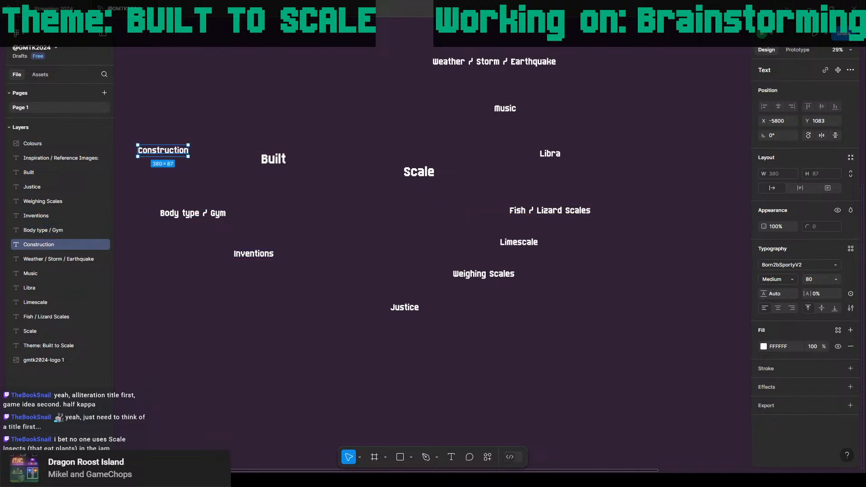
# Switch to the browser's "scale meaning" Google results and read through the noun and verb definitions of scale.
pyautogui.hotkey('alt', 'Tab')
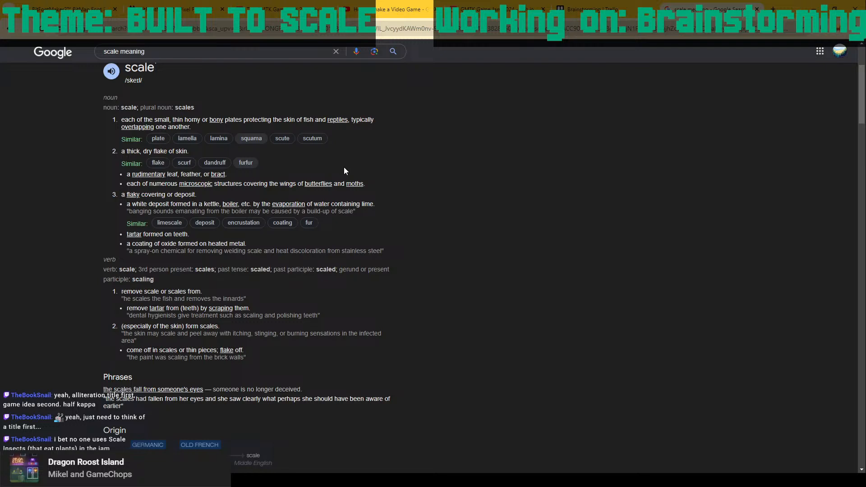
pyautogui.scroll(-1, 176, 302)
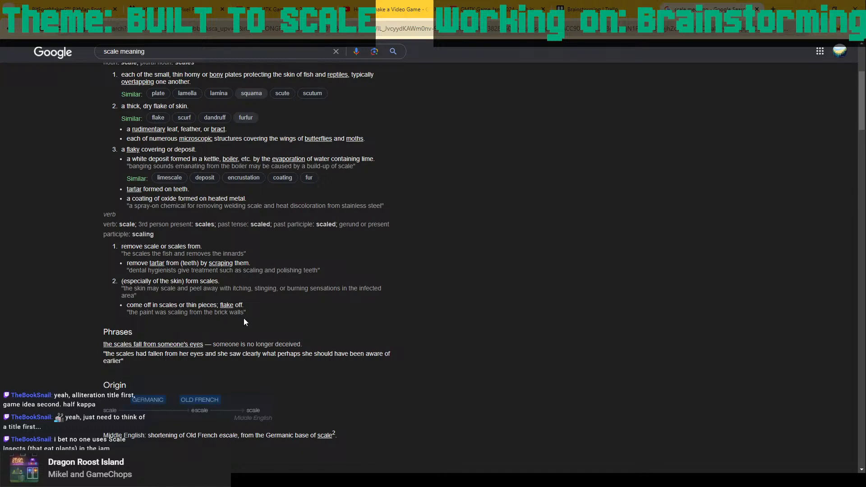
pyautogui.scroll(-3, 235, 290)
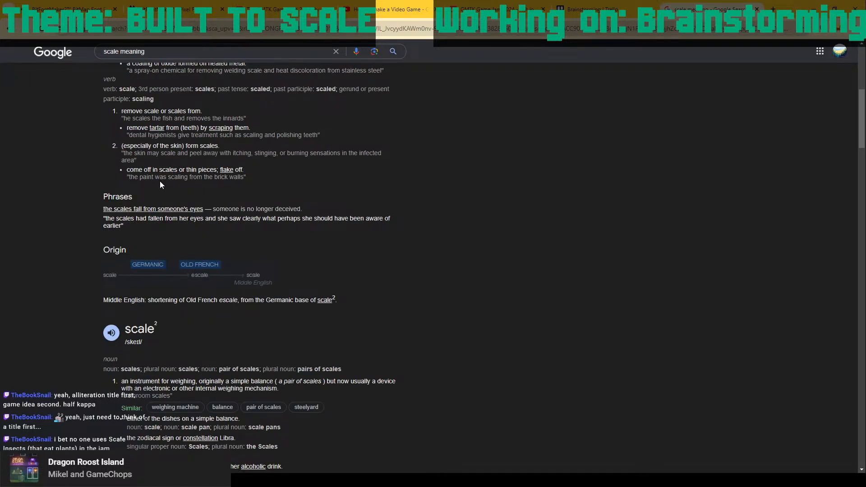
pyautogui.scroll(-2, 165, 201)
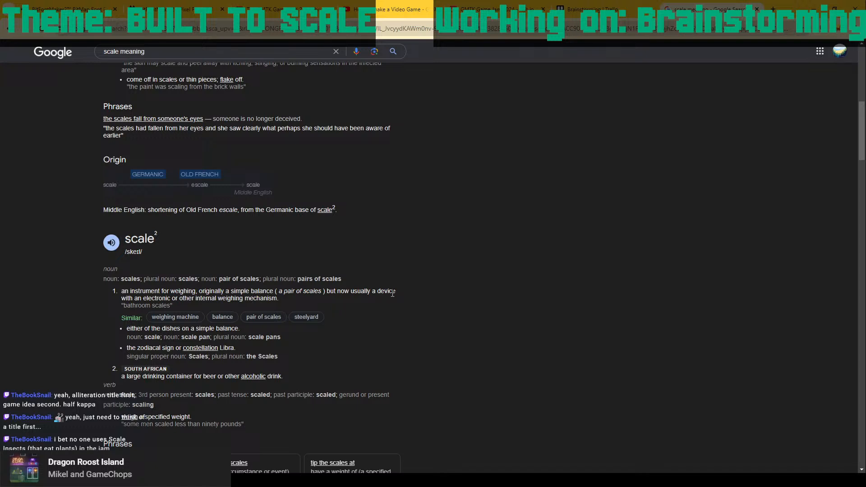
pyautogui.scroll(-1, 171, 281)
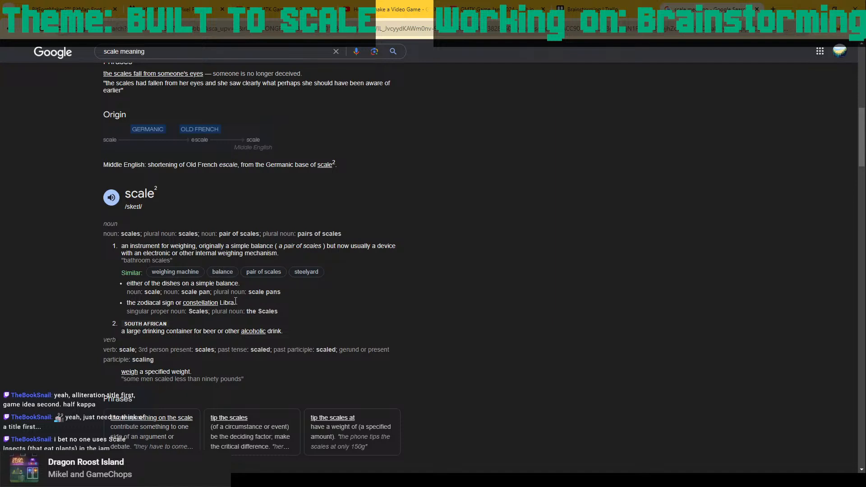
pyautogui.scroll(-1, 191, 314)
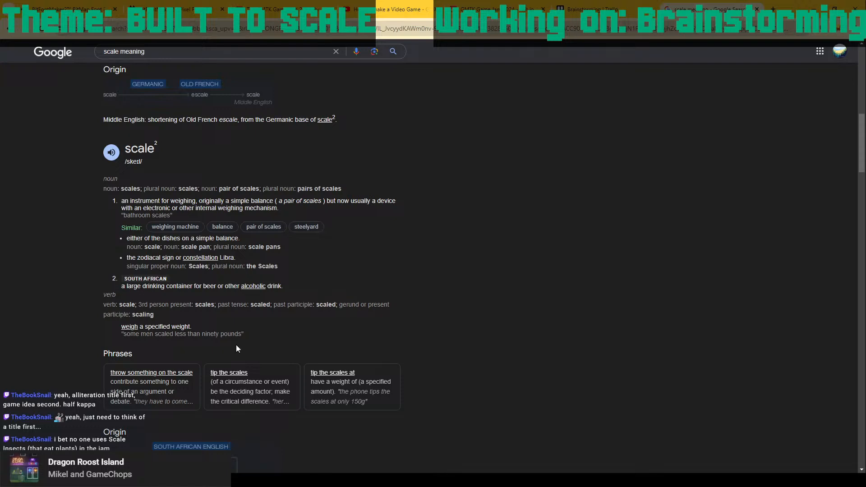
pyautogui.scroll(-1, 182, 313)
pyautogui.scroll(-3, 177, 361)
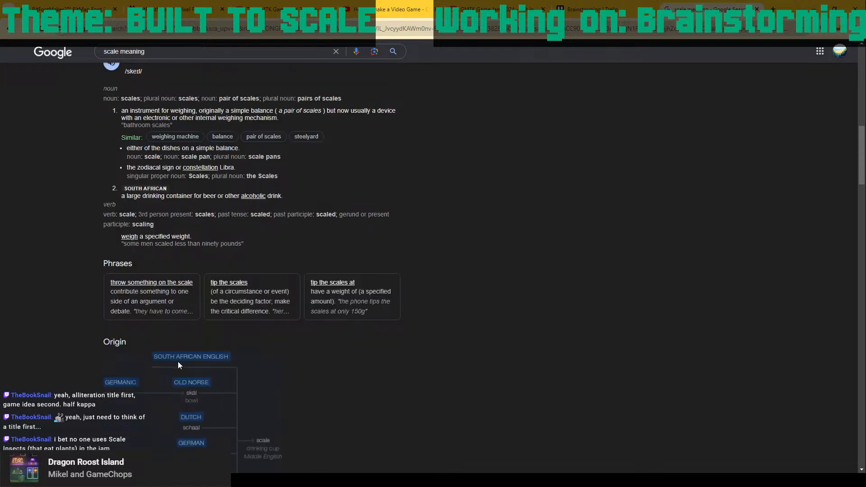
pyautogui.scroll(-1, 330, 268)
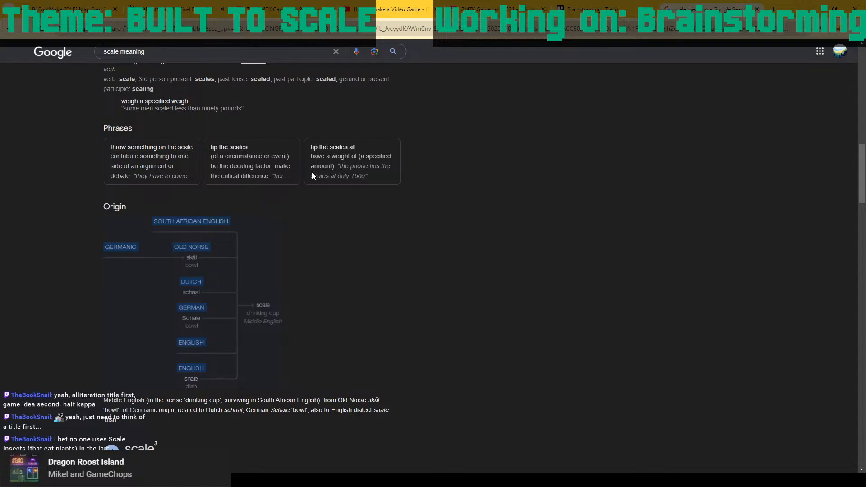
pyautogui.scroll(-2, 313, 176)
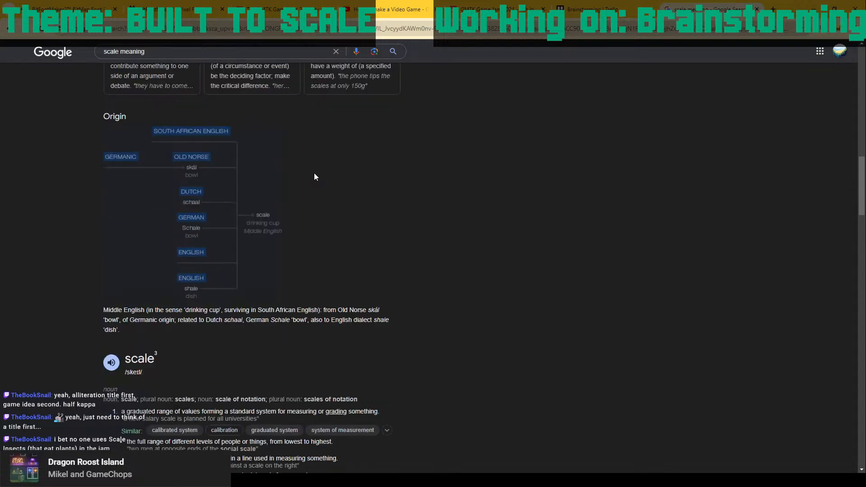
pyautogui.scroll(-2, 333, 231)
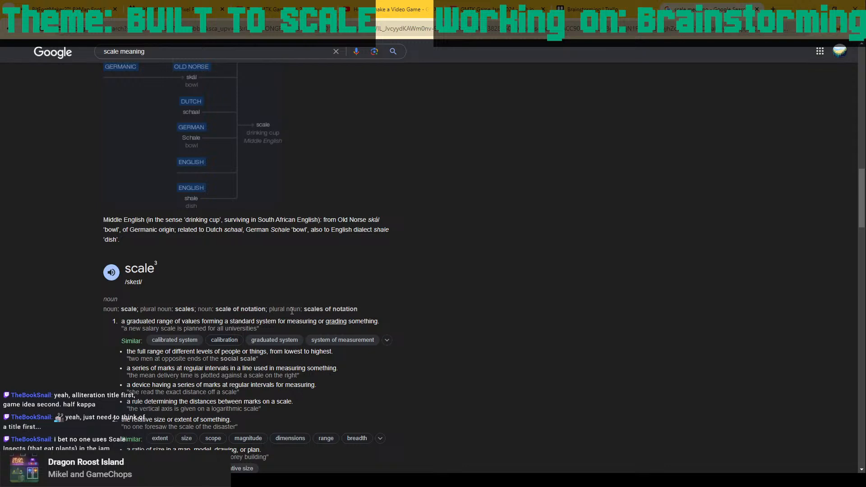
pyautogui.scroll(-1, 153, 315)
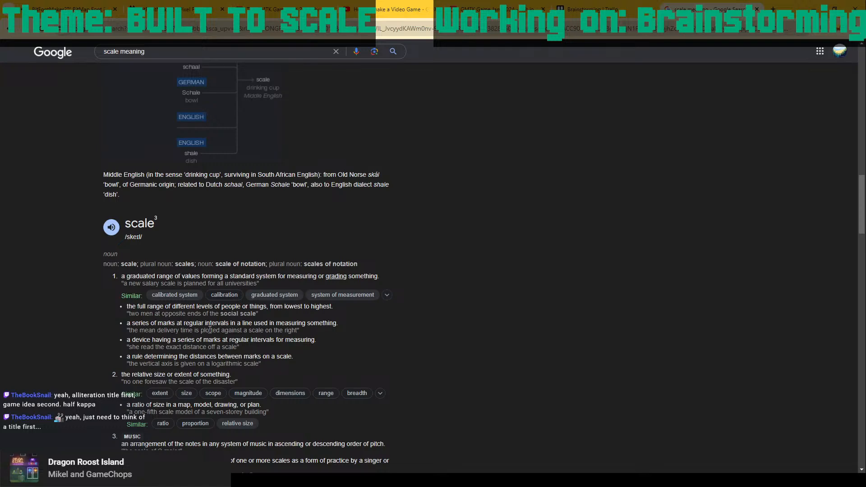
pyautogui.scroll(-1, 205, 332)
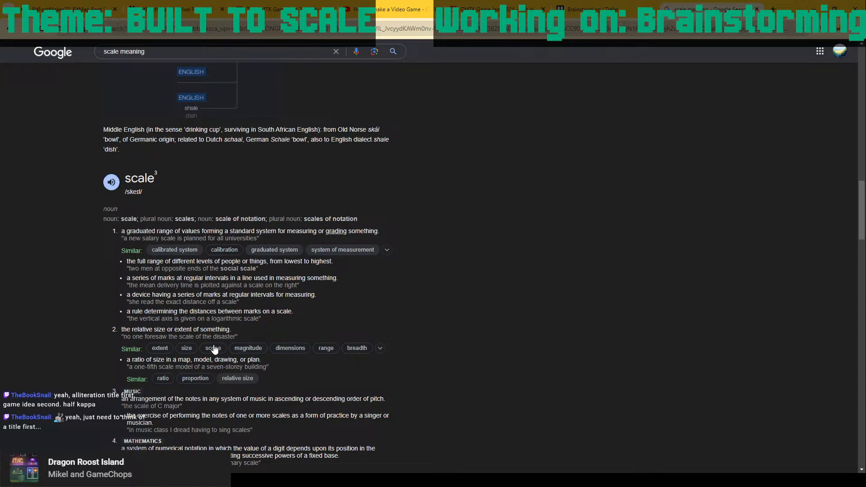
pyautogui.scroll(-1, 180, 349)
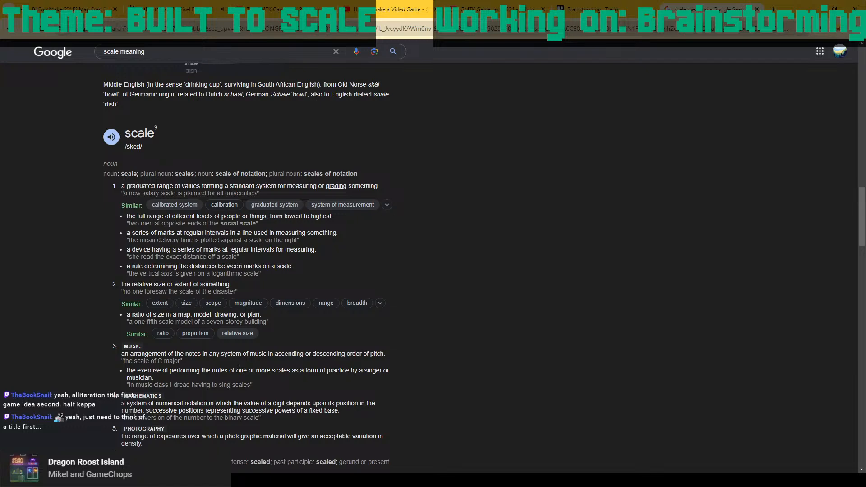
pyautogui.scroll(-1, 238, 366)
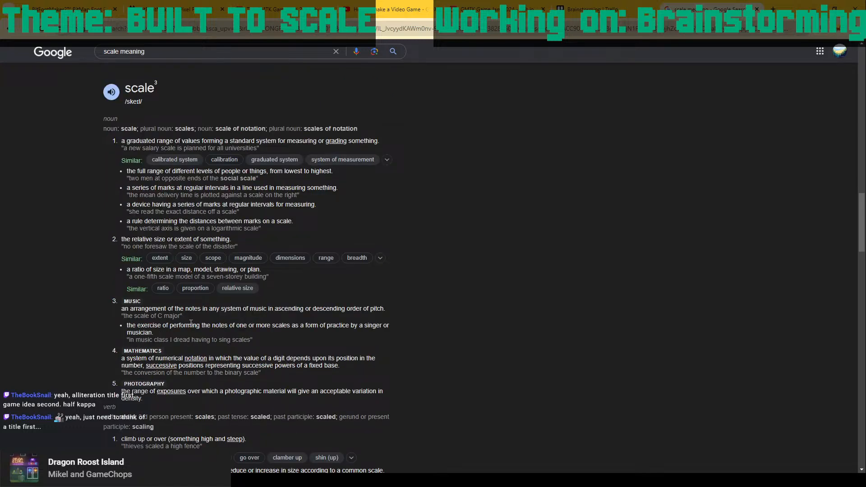
pyautogui.scroll(-1, 194, 322)
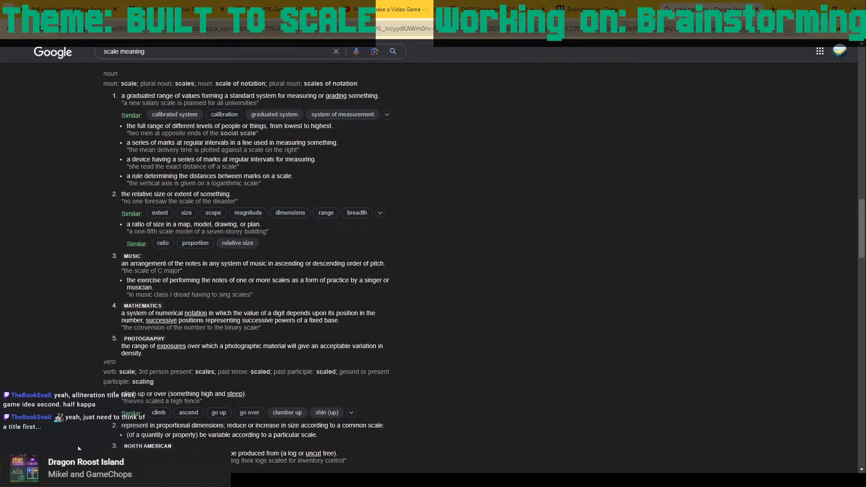
# Return to the Figma board, duplicate the Music label, place the copy between Music and Libra, and change its text to "Maths".
pyautogui.hotkey('alt', 'Tab')
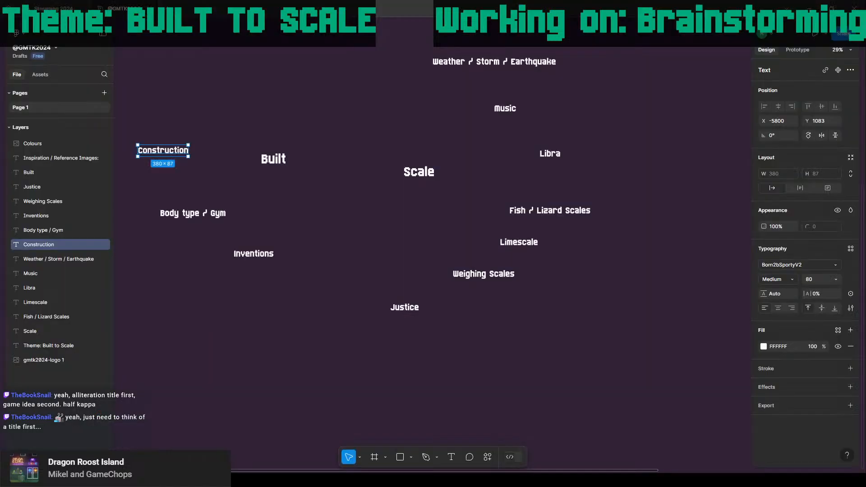
pyautogui.click(512, 109)
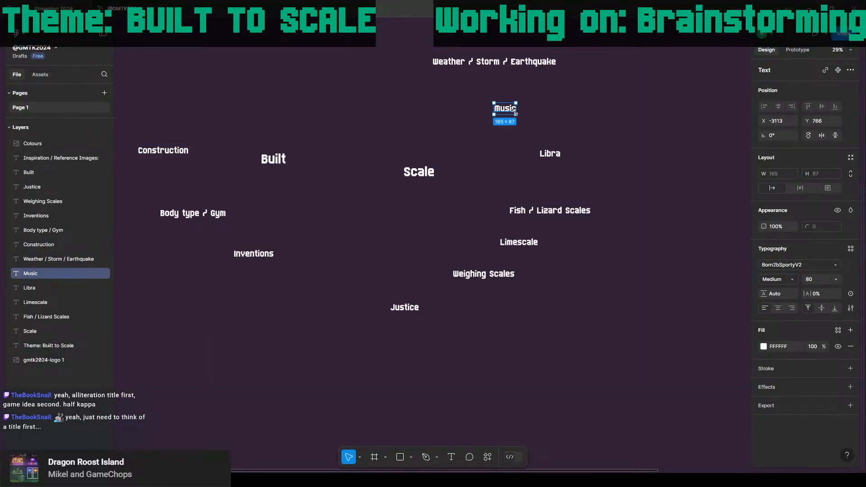
pyautogui.hotkey('ctrl', 'd')
pyautogui.moveTo(517, 115); pyautogui.dragTo(536, 134)
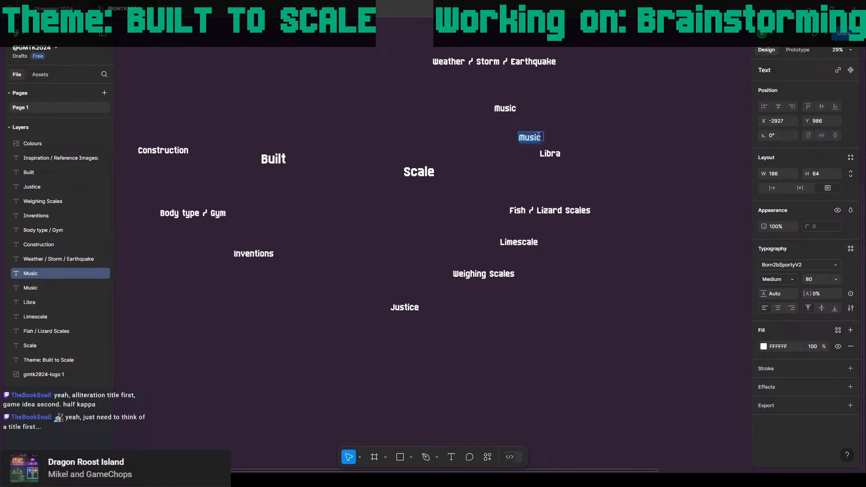
pyautogui.write('MAths')
pyautogui.press('Left')
pyautogui.press('Left')
pyautogui.press('Left')
pyautogui.press('BackSpace')
pyautogui.write('a')
pyautogui.press('BackSpace')
pyautogui.press('Escape')
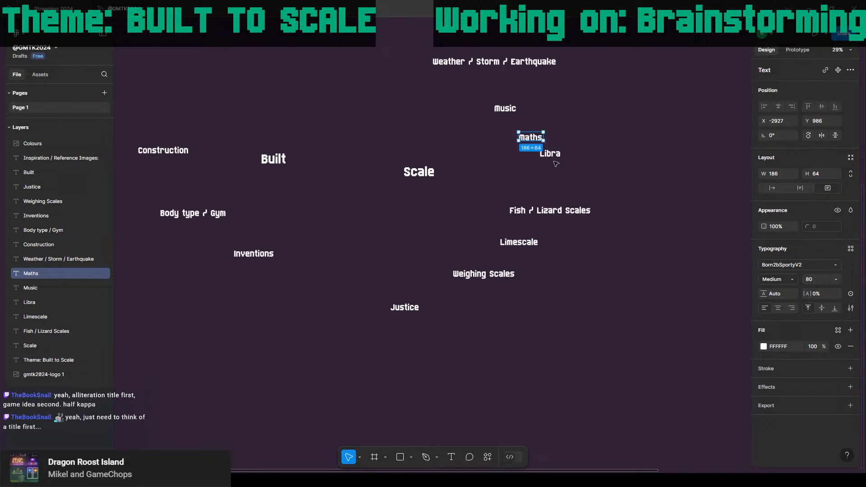
# Move the Libra label down and left so it sits between Maths and Fish / Lizard Scales.
pyautogui.click(559, 157)
pyautogui.moveTo(558, 158); pyautogui.dragTo(546, 175)
pyautogui.click(544, 285)
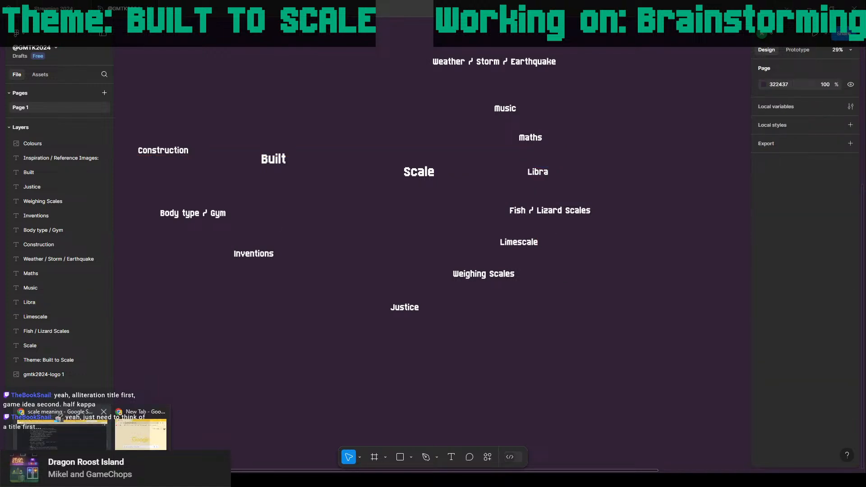
# Switch back to the "scale meaning" results and examine the remaining definitions, phrases and web results for further senses.
pyautogui.hotkey('alt', 'Tab')
pyautogui.scroll(-2, 296, 297)
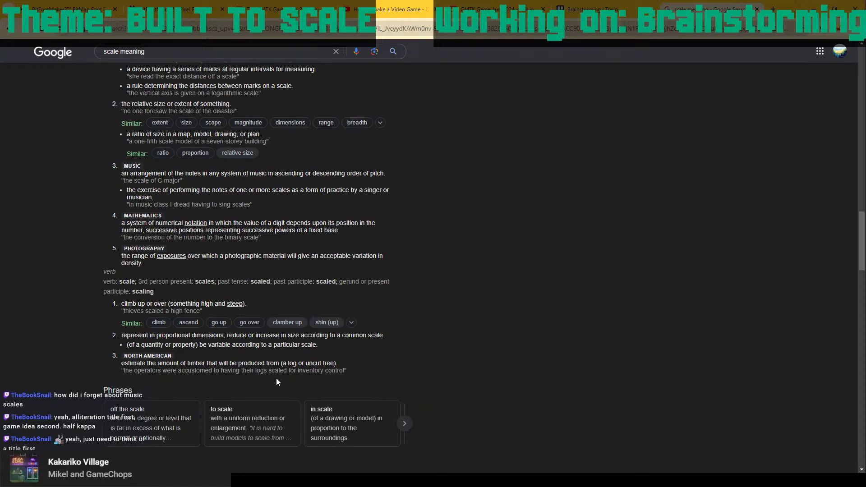
pyautogui.scroll(-9, 179, 363)
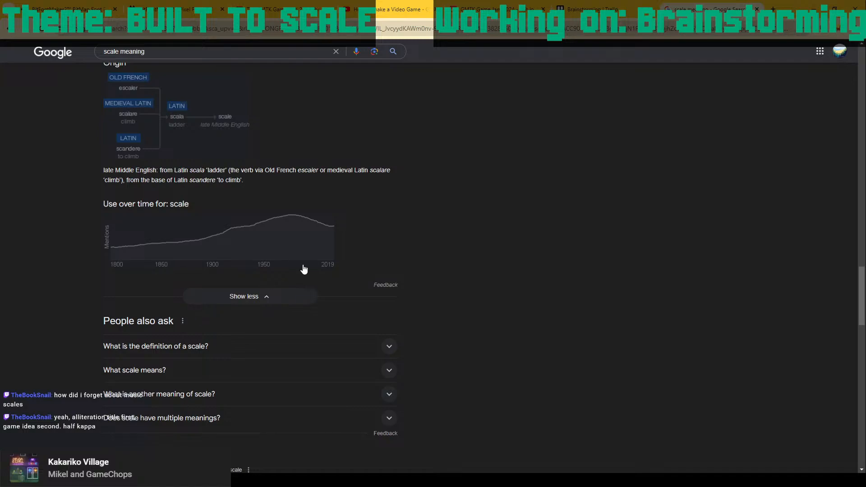
pyautogui.scroll(-5, 410, 246)
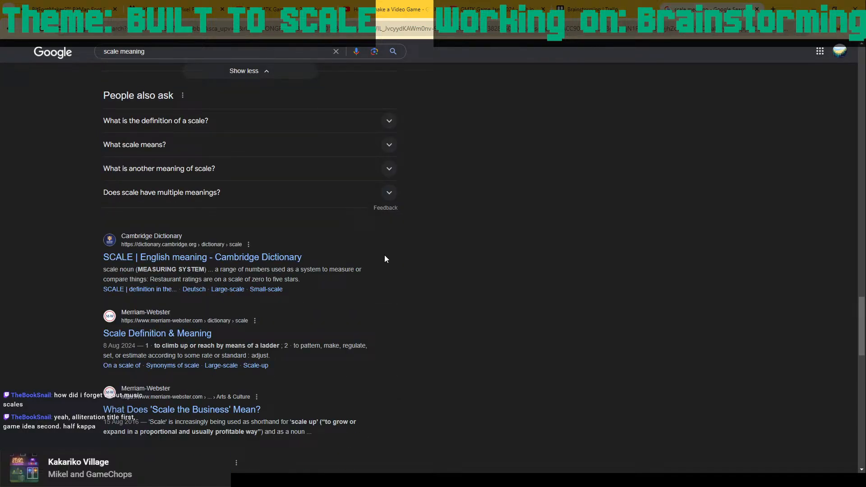
pyautogui.scroll(-2, 384, 255)
pyautogui.scroll(-5, 289, 245)
pyautogui.scroll(20, 290, 247)
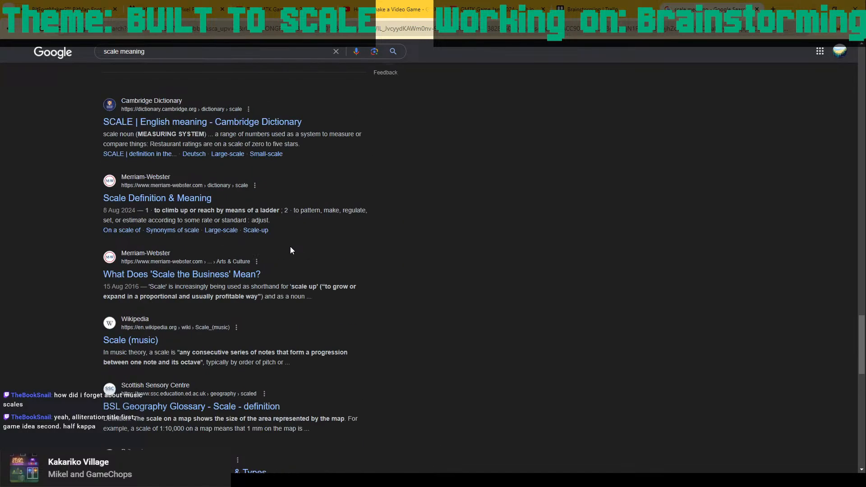
pyautogui.scroll(15, 93, 129)
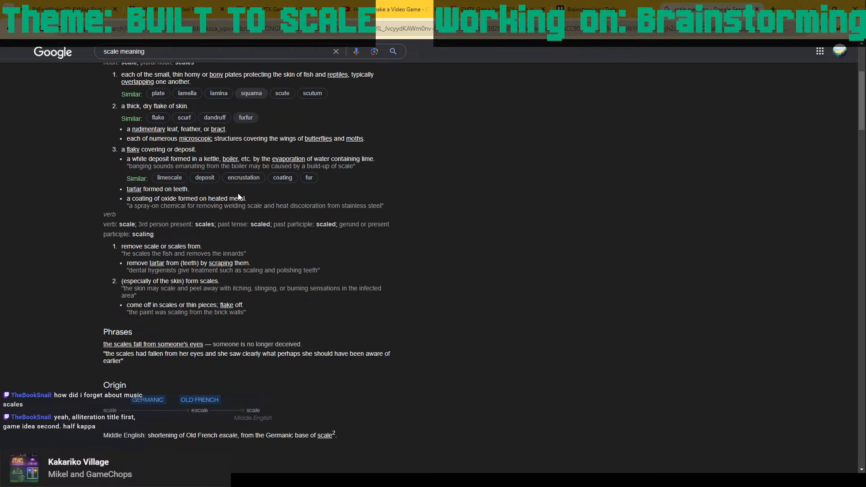
# Search Google for "built meaning" and expand the dictionary entry to show more definitions.
pyautogui.doubleClick(113, 60)
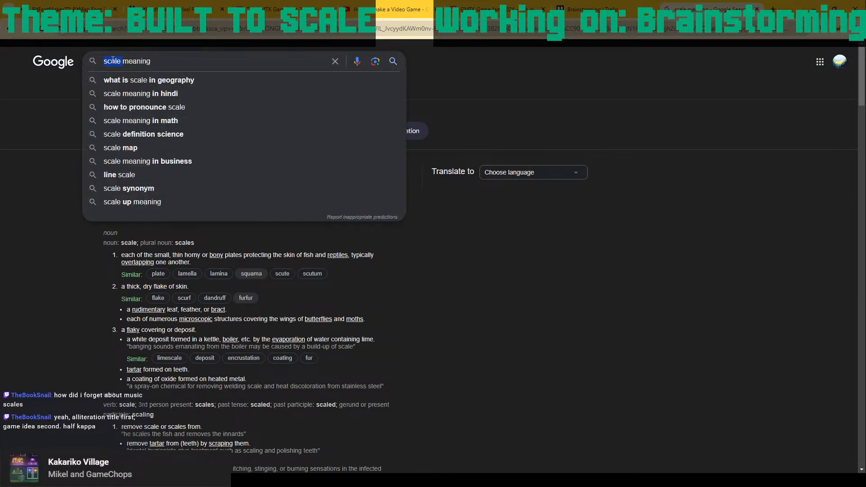
pyautogui.write('built')
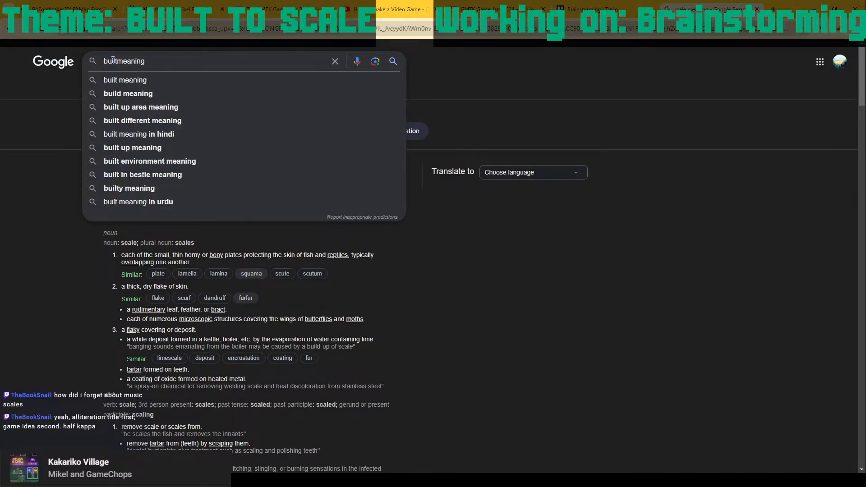
pyautogui.press('Return')
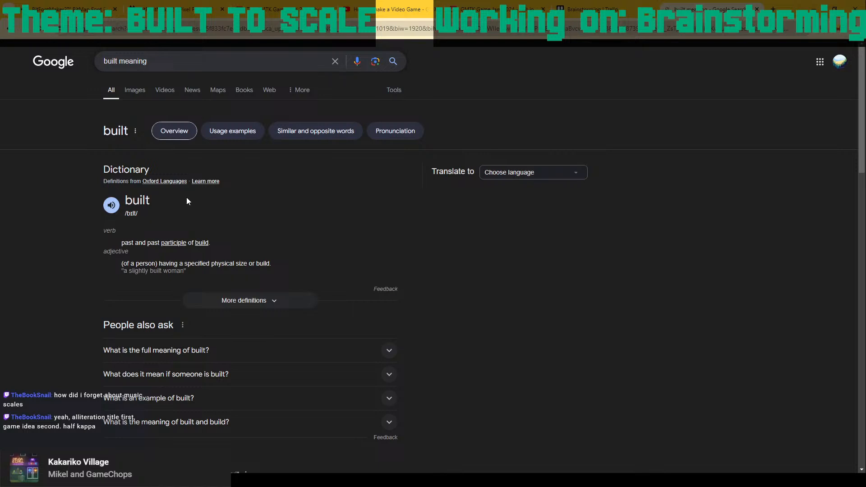
pyautogui.scroll(-1, 195, 283)
pyautogui.click(212, 256)
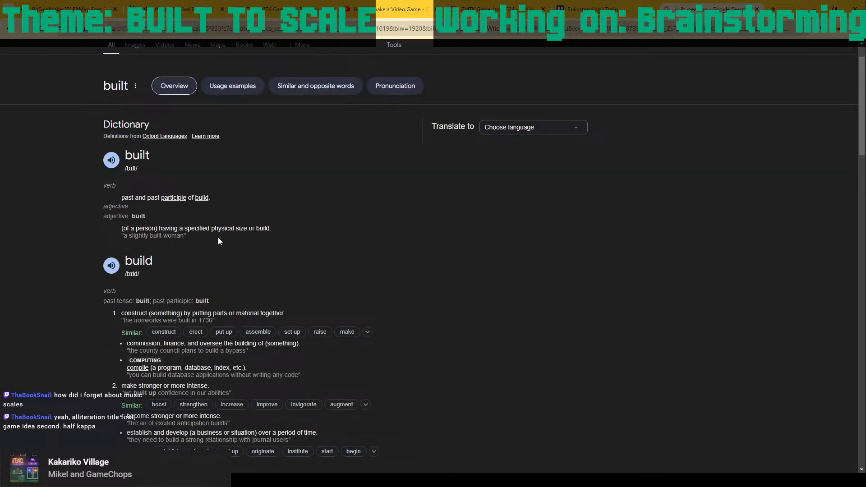
# Read the definitions, similar words and origin listed under build.
pyautogui.scroll(-2, 137, 220)
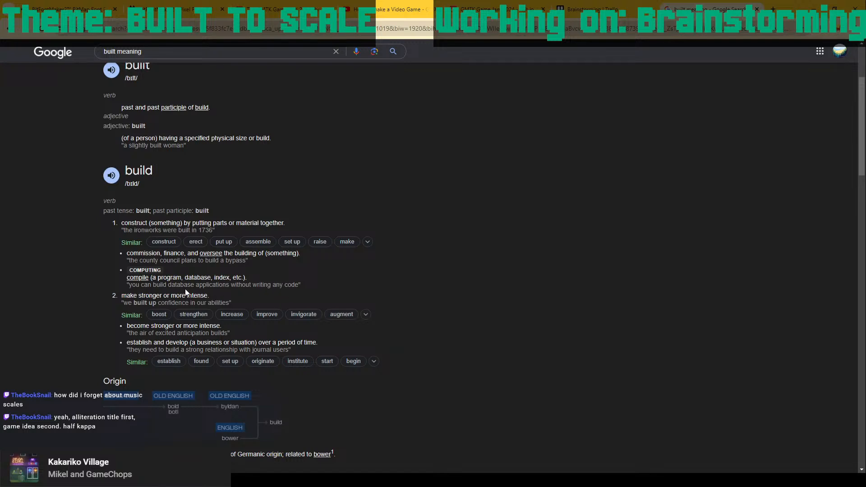
pyautogui.scroll(-1, 180, 315)
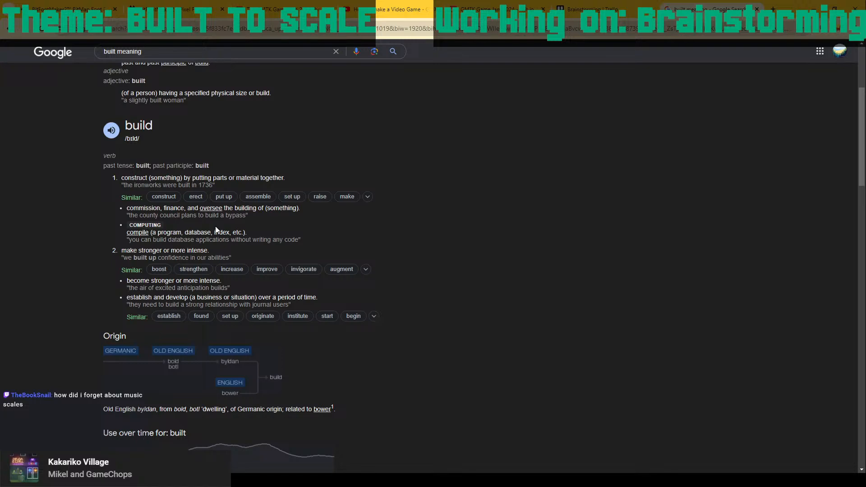
pyautogui.scroll(-1, 215, 226)
pyautogui.scroll(-1, 312, 248)
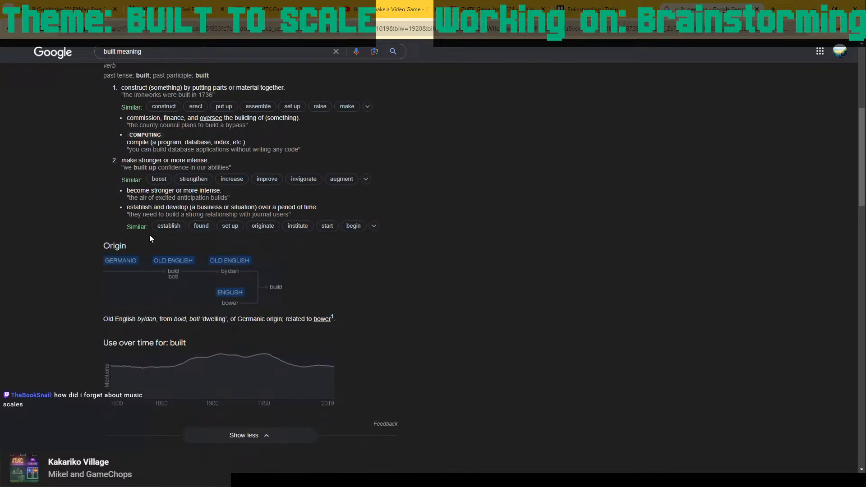
# Skim the remaining "built meaning" results and the Built to Scale cards in Trello, and return to the word map in Figma.
pyautogui.scroll(-3, 324, 221)
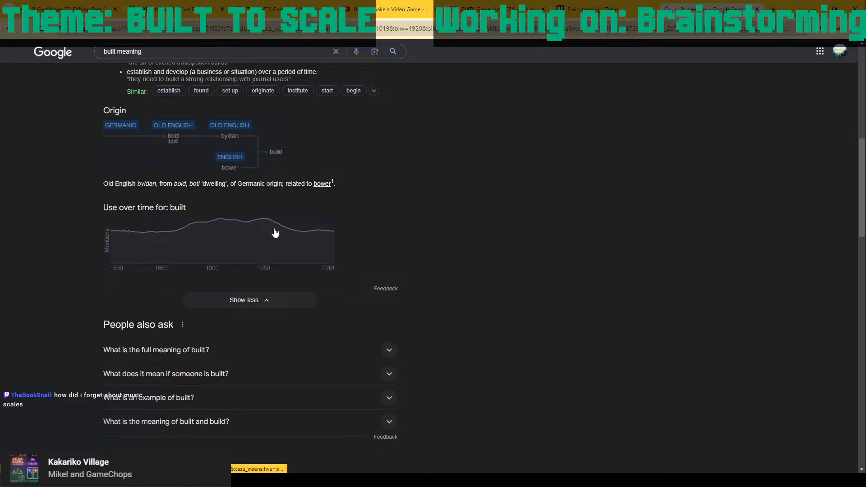
pyautogui.scroll(-4, 412, 205)
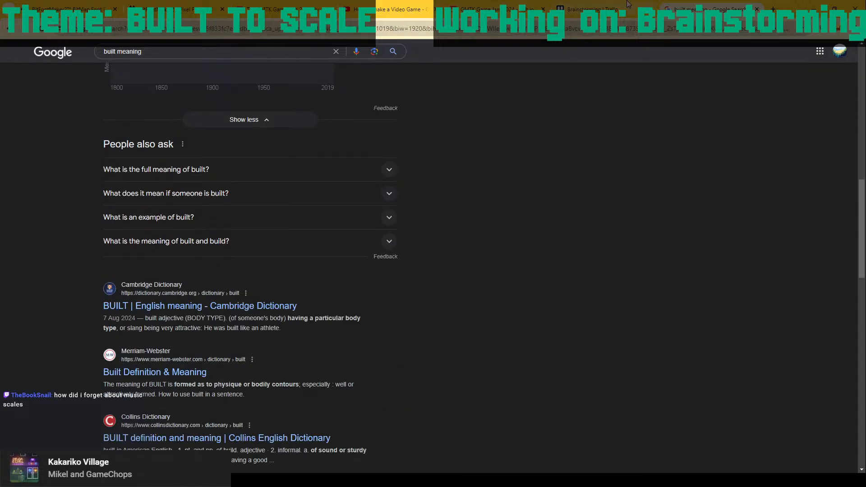
pyautogui.click(632, 13)
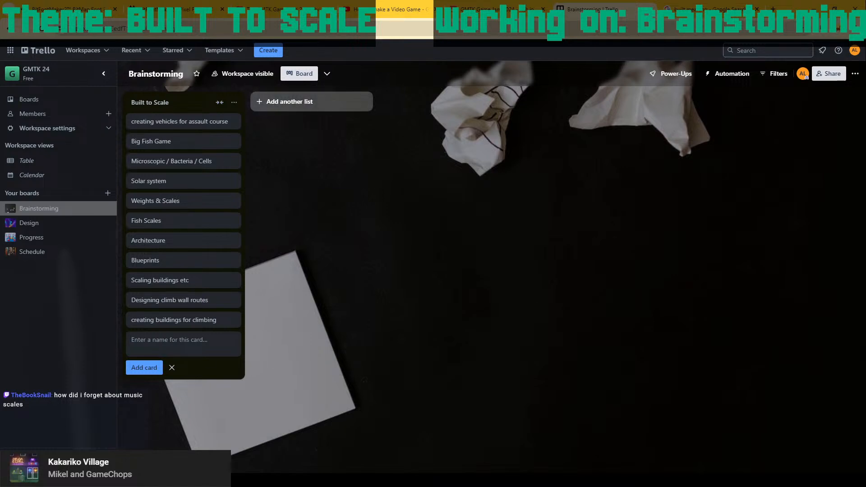
pyautogui.hotkey('alt', 'Tab')
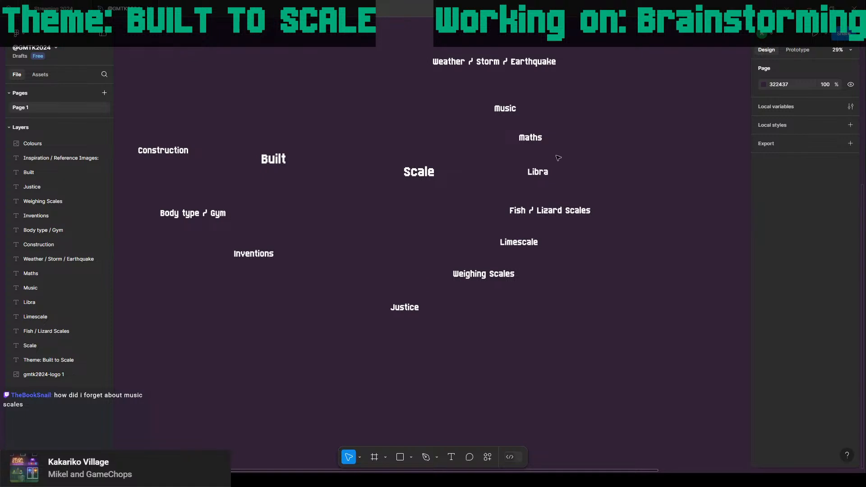
pyautogui.moveTo(470, 216); pyautogui.dragTo(514, 228, button='middle')
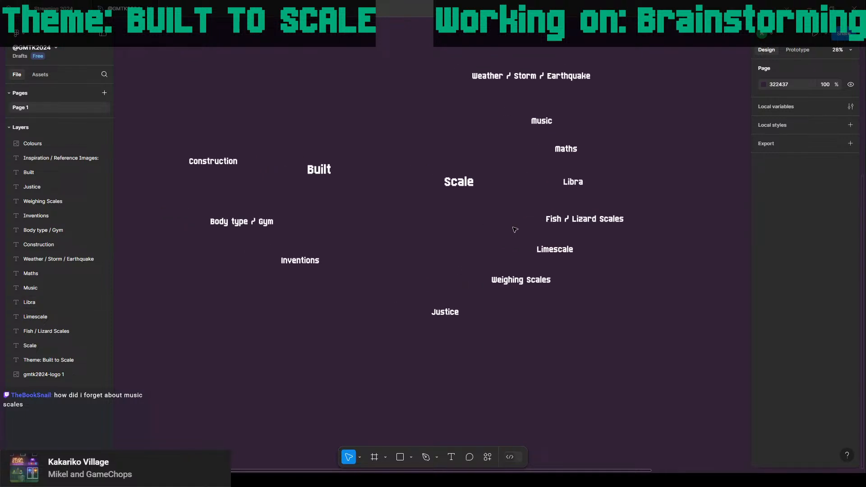
pyautogui.moveTo(262, 119); pyautogui.dragTo(353, 179)
pyautogui.moveTo(487, 241); pyautogui.dragTo(486, 242)
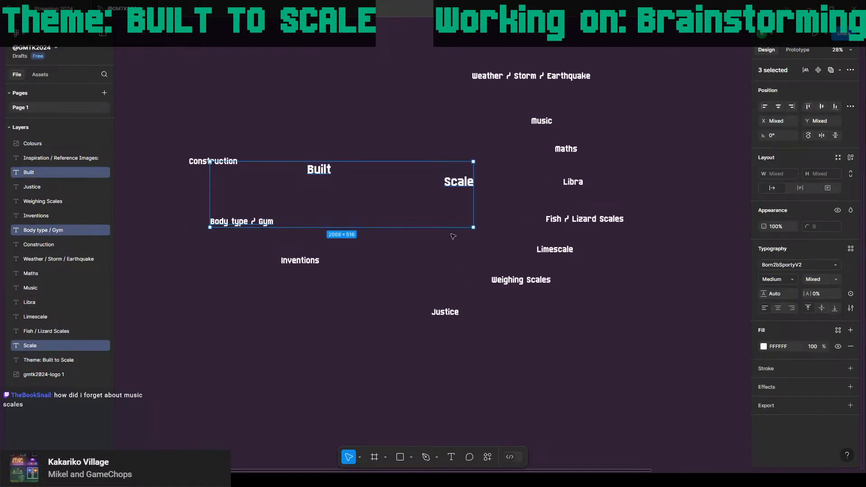
pyautogui.click(358, 145)
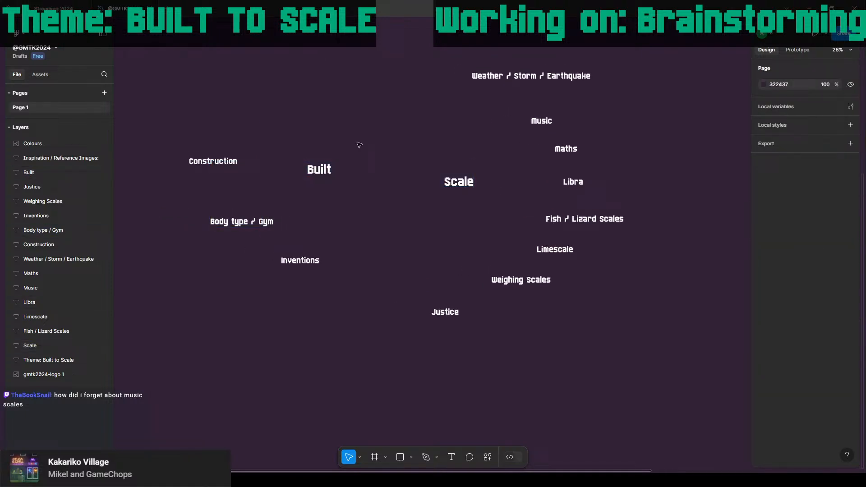
# Add a "to" label between Built and Scale by duplicating the Built label and replacing its text.
pyautogui.click(324, 177)
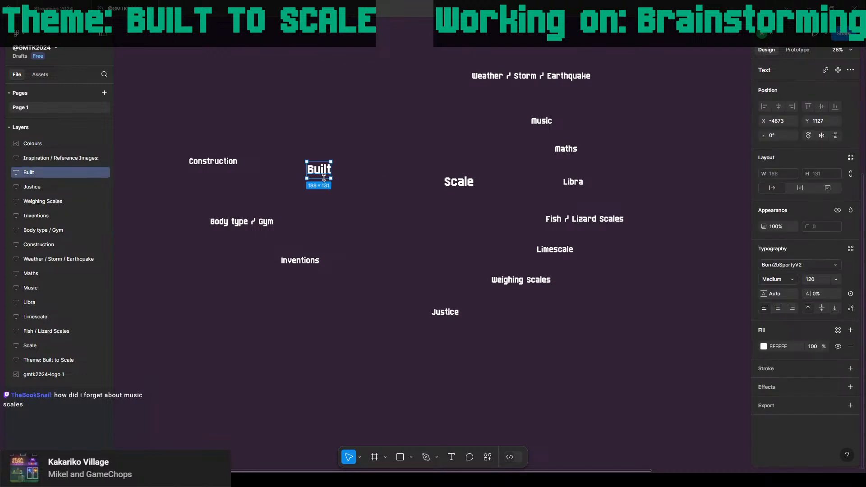
pyautogui.hotkey('ctrl', 'd')
pyautogui.moveTo(323, 171); pyautogui.dragTo(385, 182)
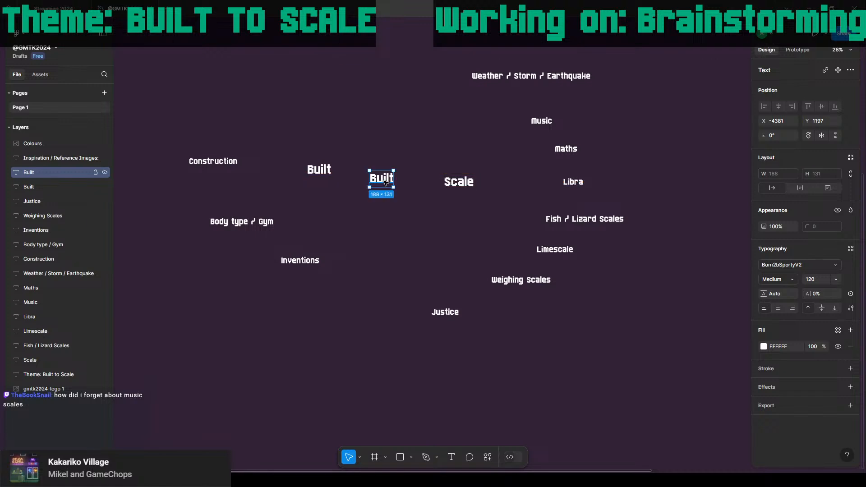
pyautogui.doubleClick(384, 181)
pyautogui.write('to')
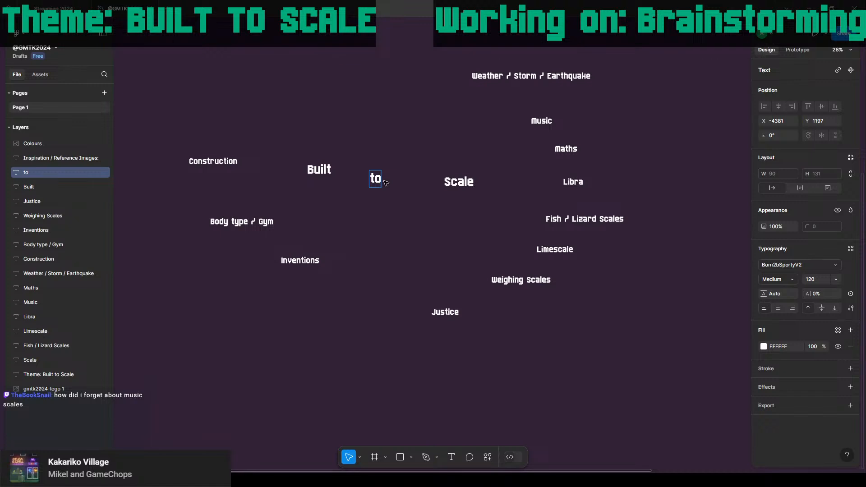
pyautogui.press('Escape')
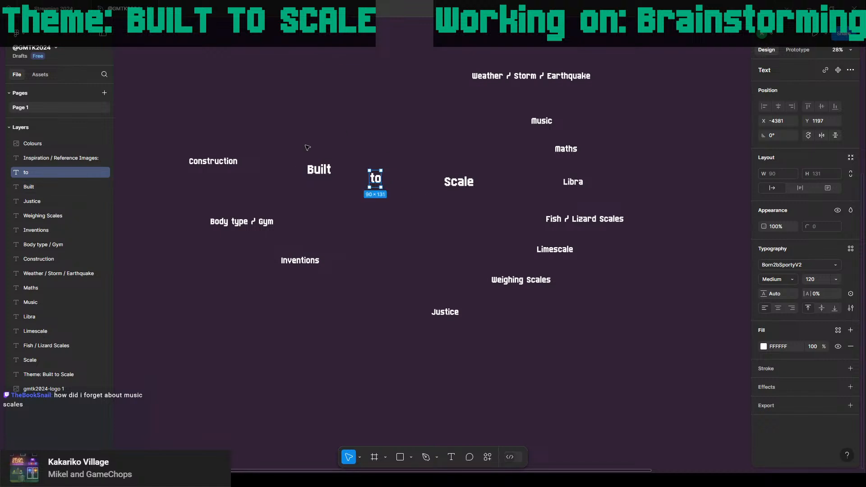
# Move the Built and "to" labels together closer to Scale.
pyautogui.moveTo(400, 217); pyautogui.dragTo(297, 144)
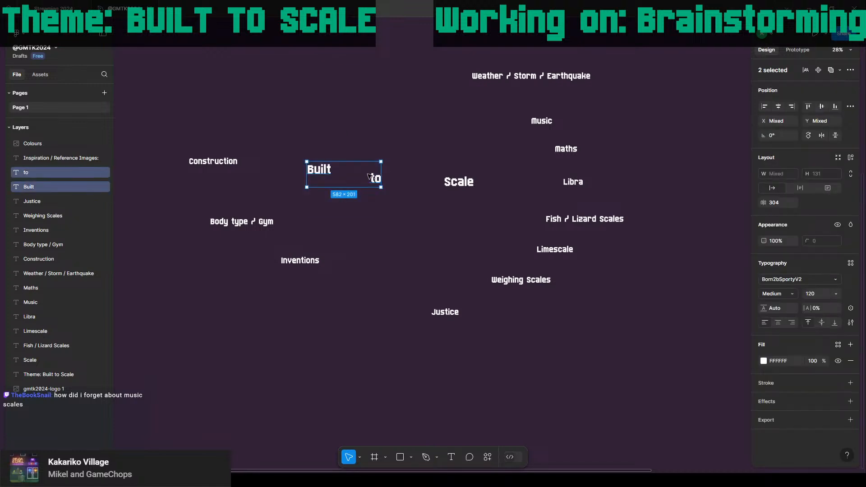
pyautogui.moveTo(368, 175); pyautogui.dragTo(374, 174)
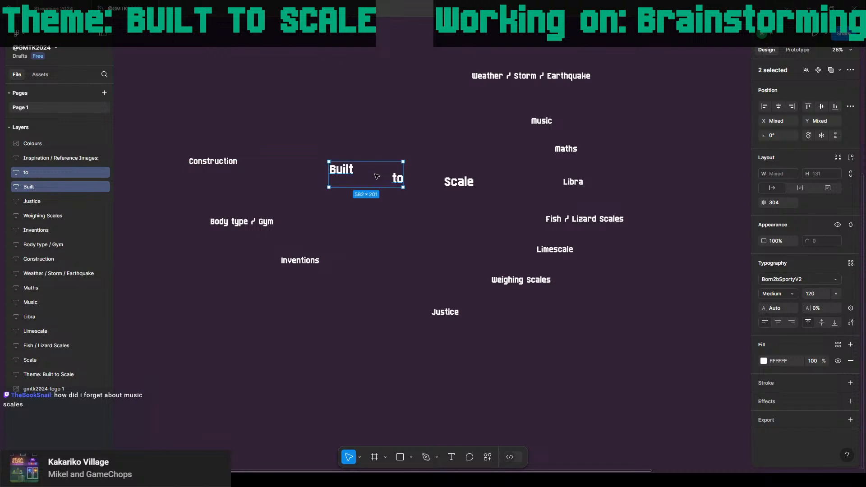
pyautogui.click(429, 219)
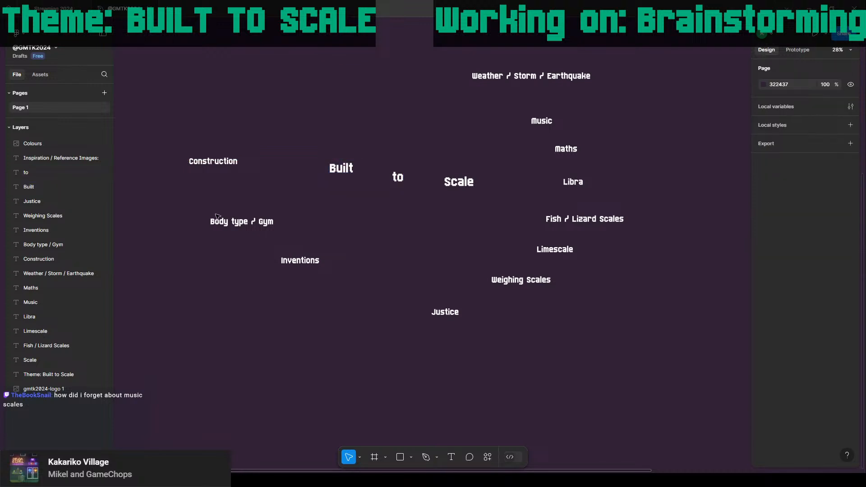
# Add an "Architecture" label above and to the right of Construction by copying the Construction label and replacing its text.
pyautogui.scroll(3, 217, 216)
pyautogui.keyDown('ctrl'); pyautogui.scroll(-1, 334, 244); pyautogui.keyUp('ctrl')
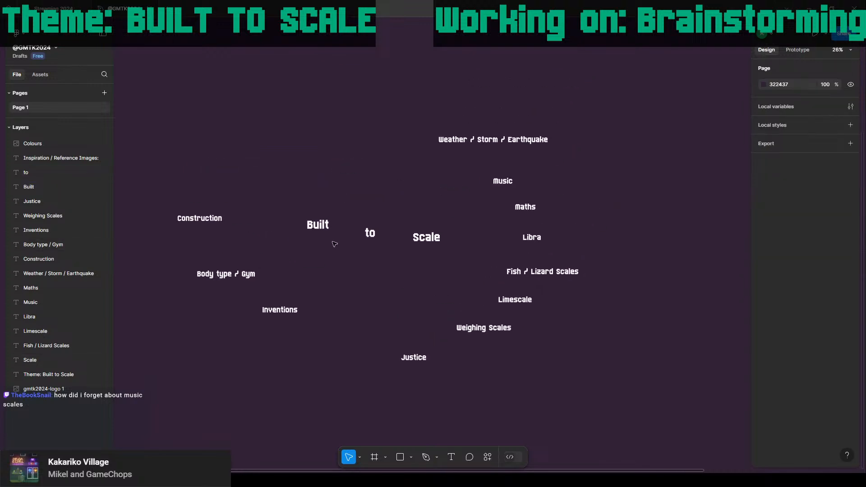
pyautogui.click(220, 220)
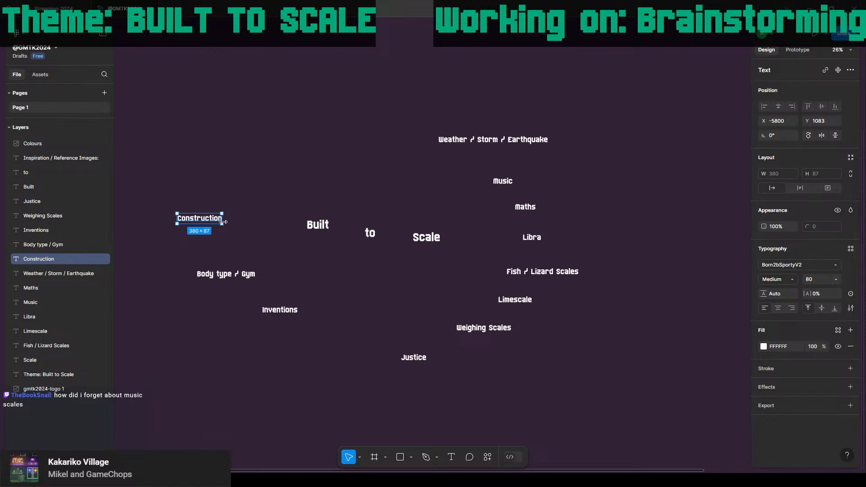
pyautogui.keyDown('alt'); pyautogui.moveTo(210, 221); pyautogui.dragTo(273, 166); pyautogui.keyUp('alt')
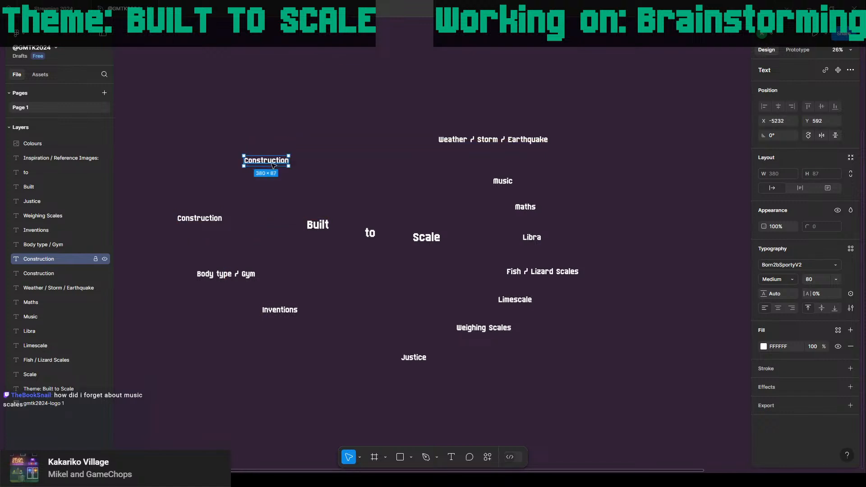
pyautogui.doubleClick(273, 165)
pyautogui.write('Archi')
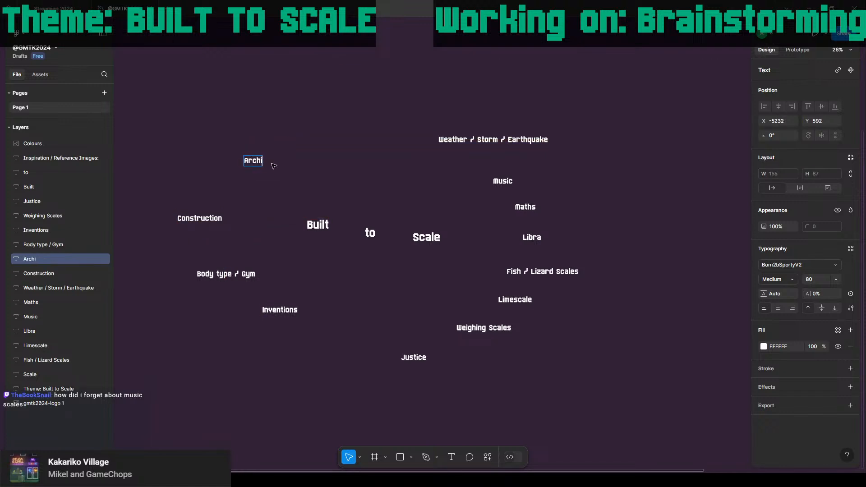
pyautogui.write('tecture')
pyautogui.press('Escape')
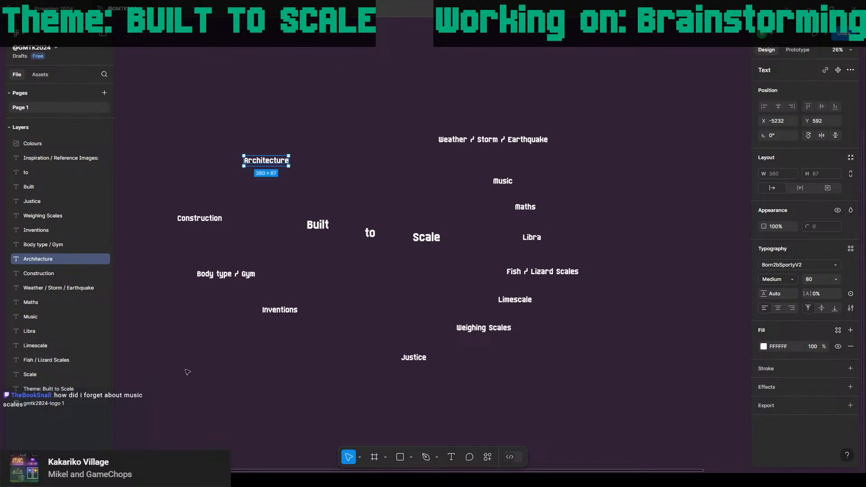
# Duplicate the Architecture label, place the copy up and to the right of it, and change its text to "Designs".
pyautogui.hotkey('ctrl', 'd')
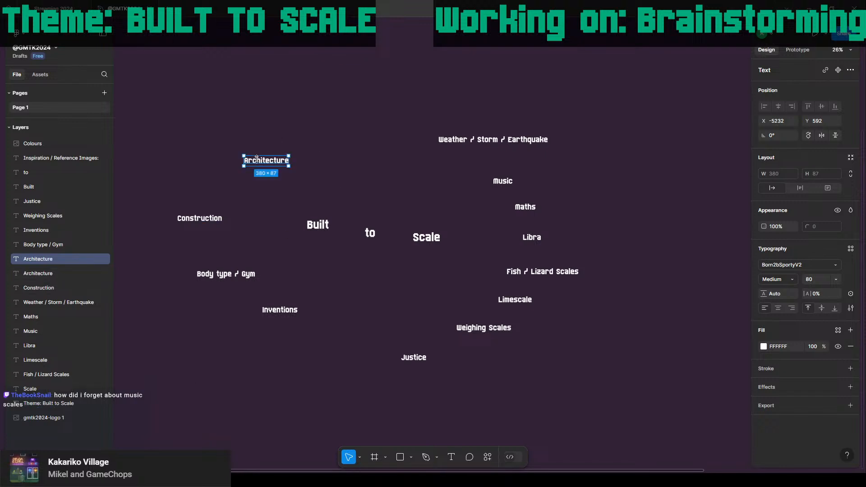
pyautogui.moveTo(287, 161); pyautogui.dragTo(369, 130)
pyautogui.doubleClick(344, 130)
pyautogui.write('Designs')
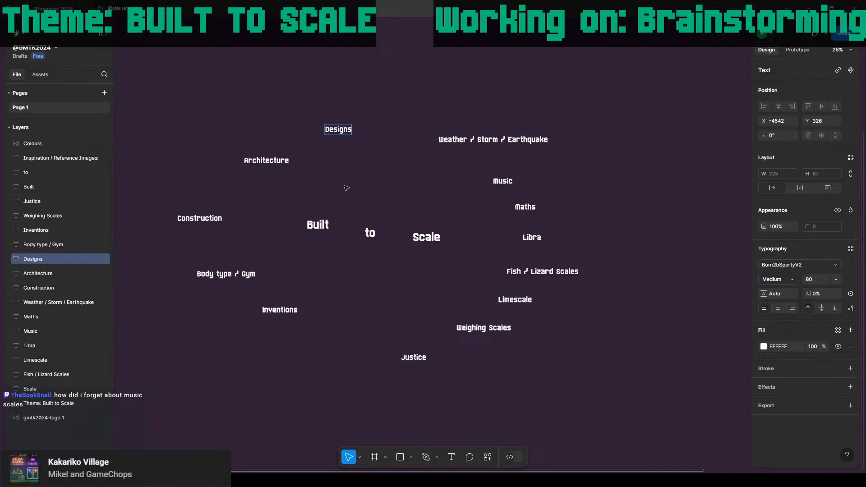
pyautogui.press('Escape')
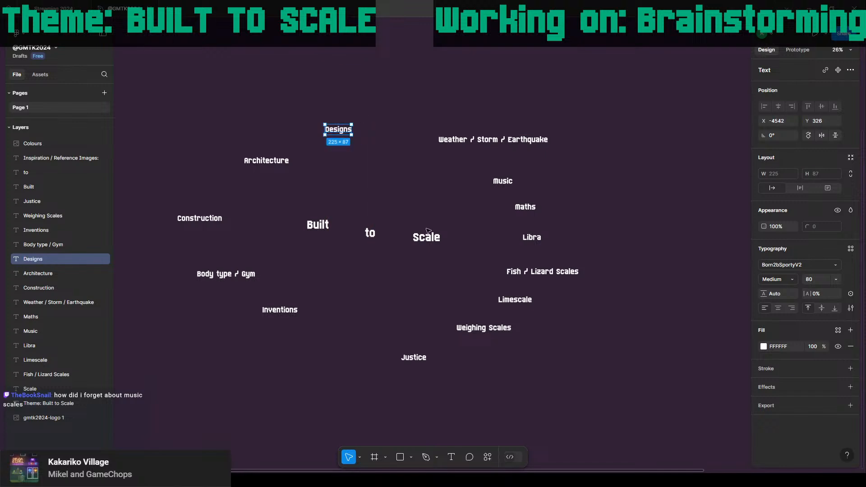
pyautogui.click(635, 173)
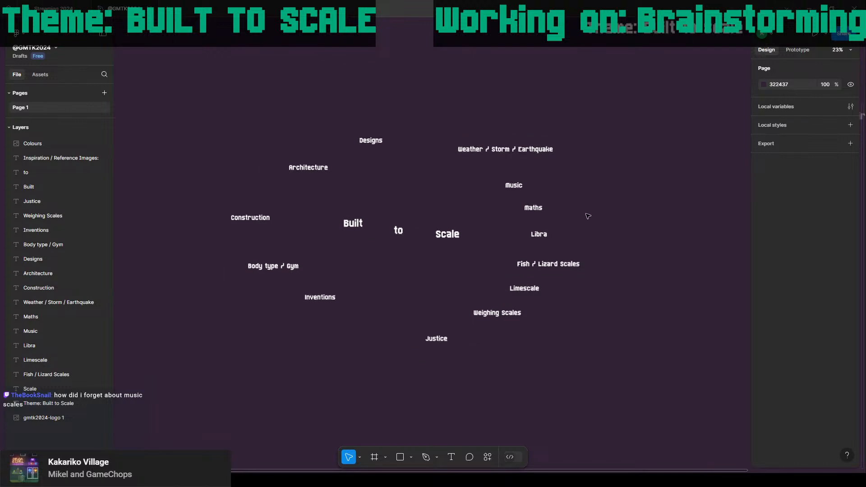
# Switch to the browser and review the "built meaning" definitions, web results and the Trello Built to Scale cards for further ideas.
pyautogui.keyDown('ctrl'); pyautogui.scroll(-2, 588, 210); pyautogui.keyUp('ctrl')
pyautogui.moveTo(621, 288); pyautogui.dragTo(558, 262, button='middle')
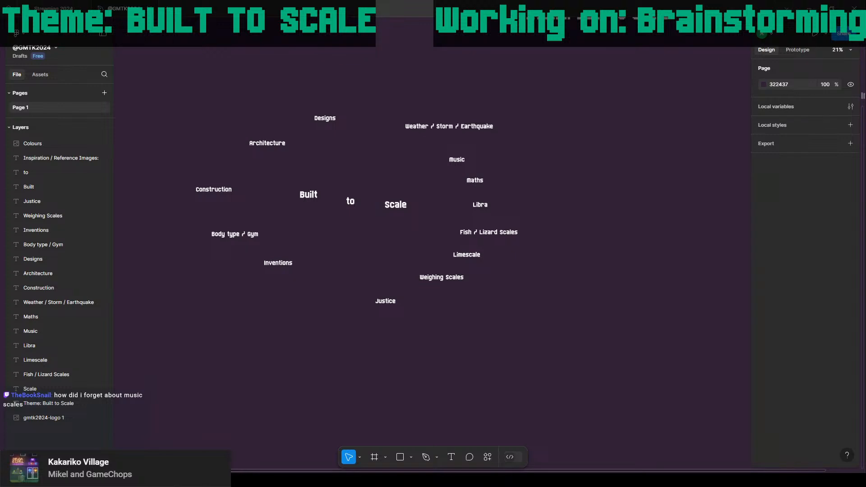
pyautogui.click(100, 429)
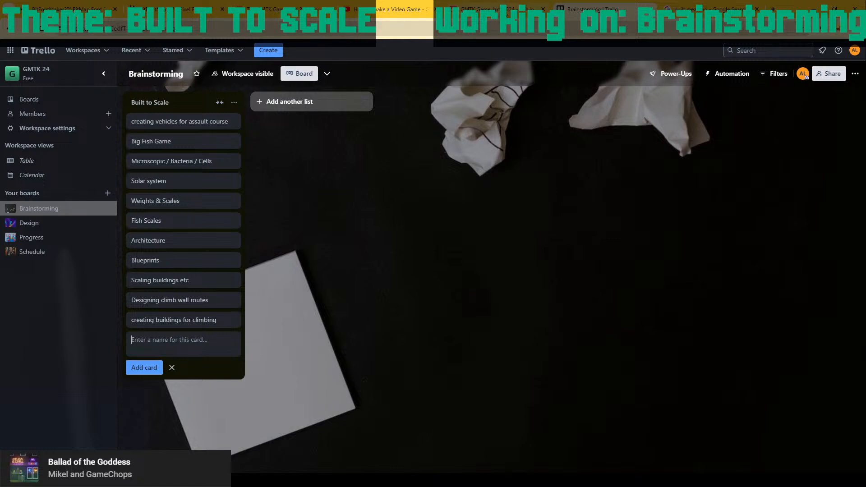
pyautogui.click(688, 8)
pyautogui.scroll(-11, 398, 214)
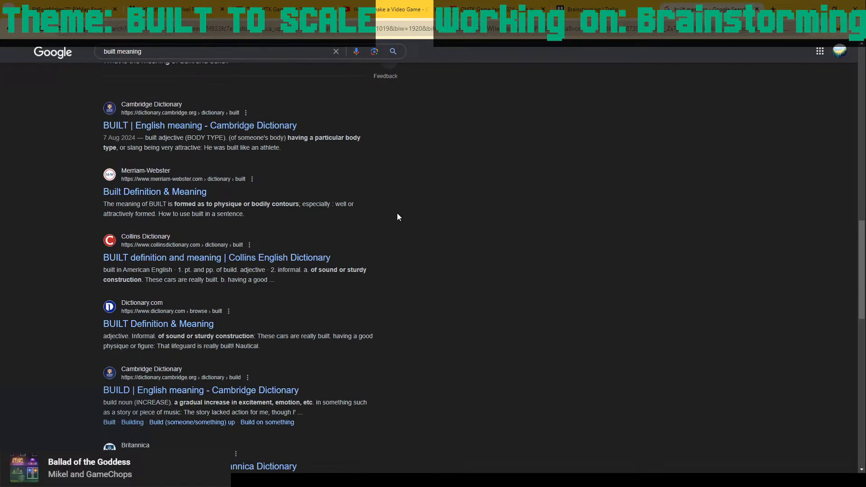
pyautogui.scroll(-4, 398, 217)
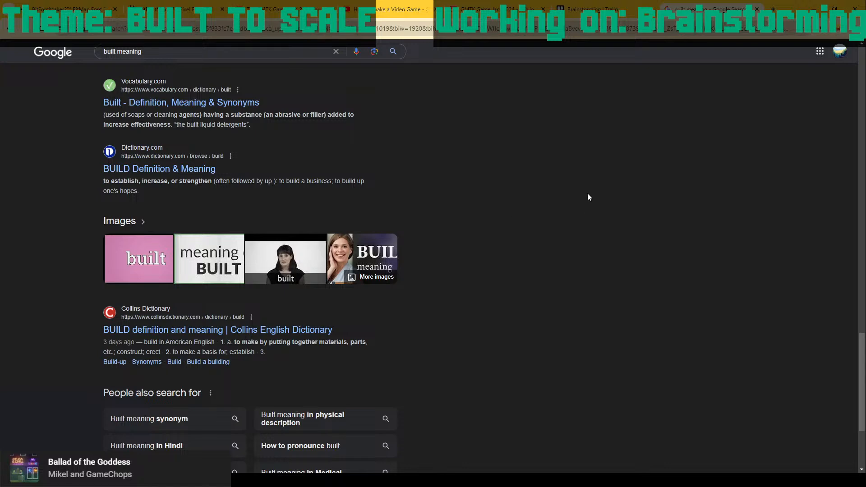
pyautogui.scroll(15, 568, 194)
pyautogui.scroll(3, 568, 194)
pyautogui.scroll(-4, 568, 194)
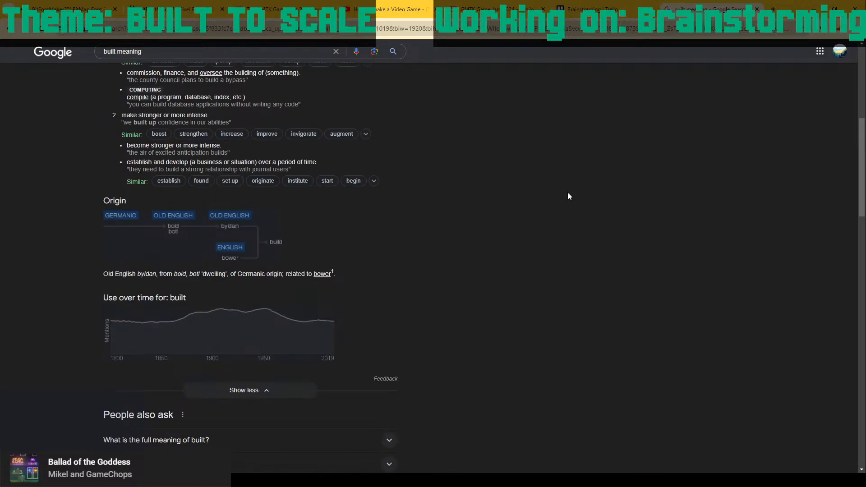
pyautogui.scroll(-4, 486, 362)
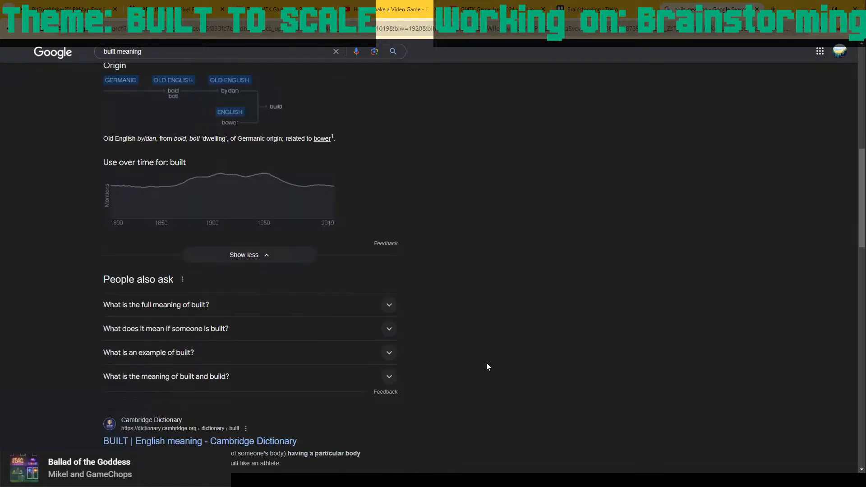
pyautogui.scroll(10, 622, 60)
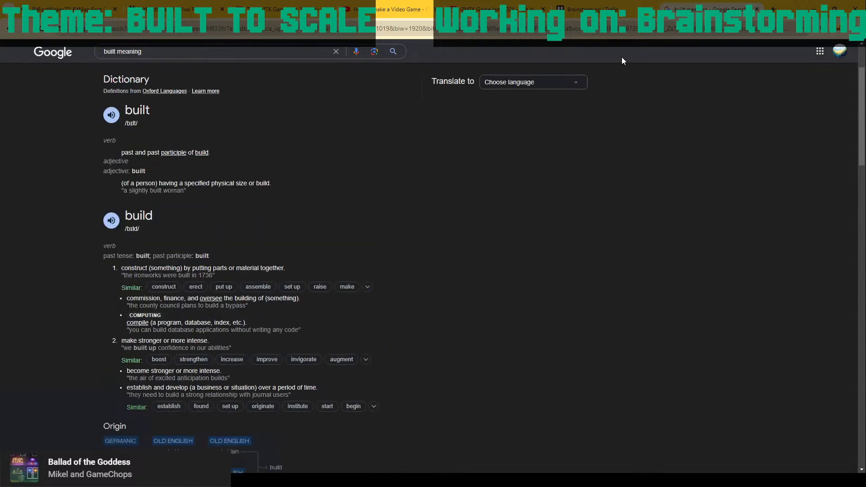
pyautogui.click(590, 9)
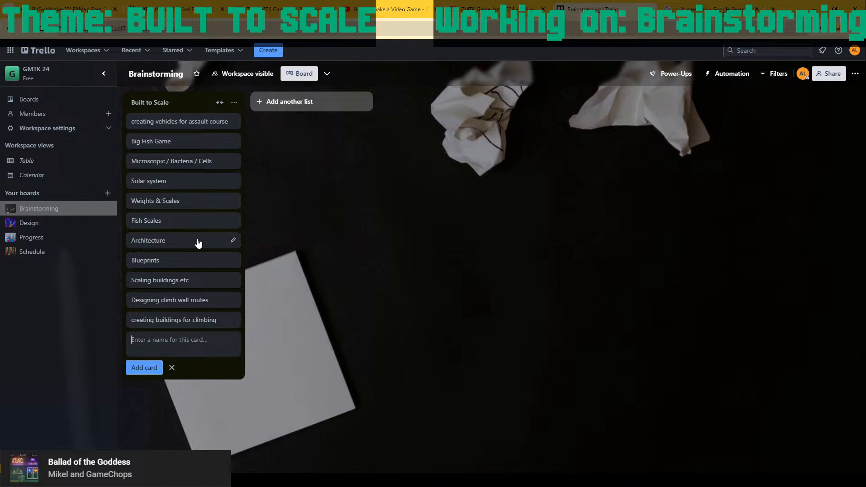
pyautogui.moveTo(158, 479)
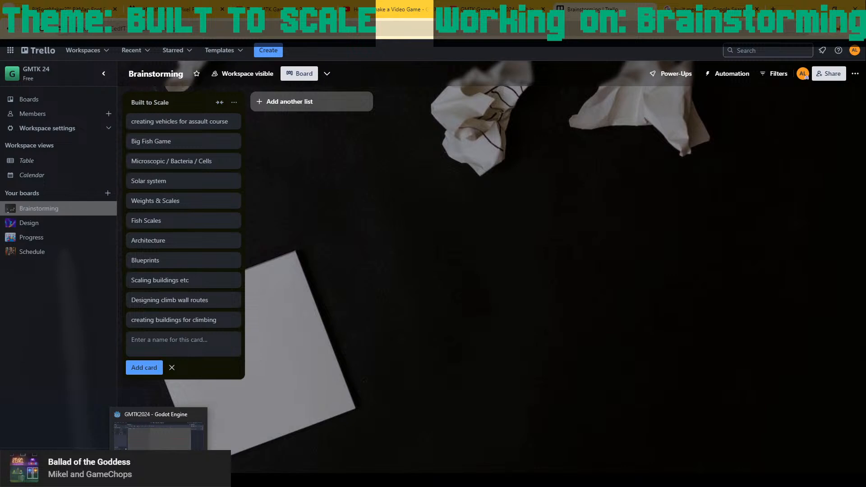
# Switch to Figma, duplicate the Inventions label, place the copy below it, and replace its text with "Machine to change scale of gameobjects".
pyautogui.click(141, 478)
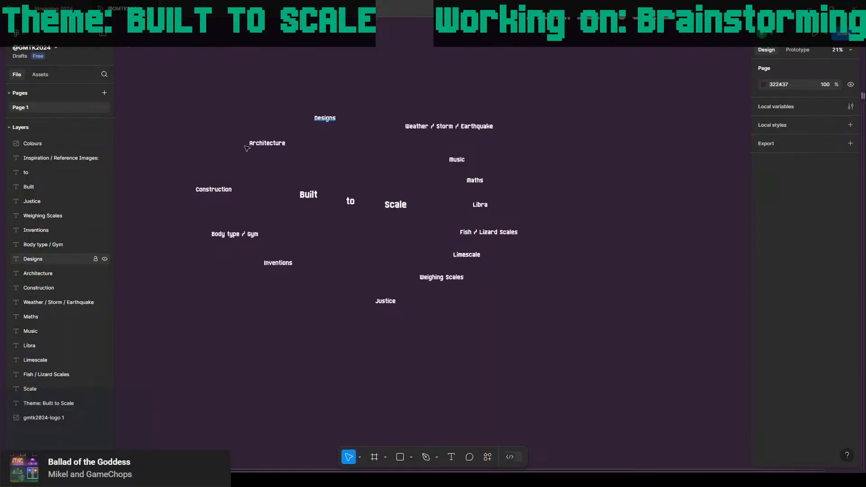
pyautogui.click(276, 265)
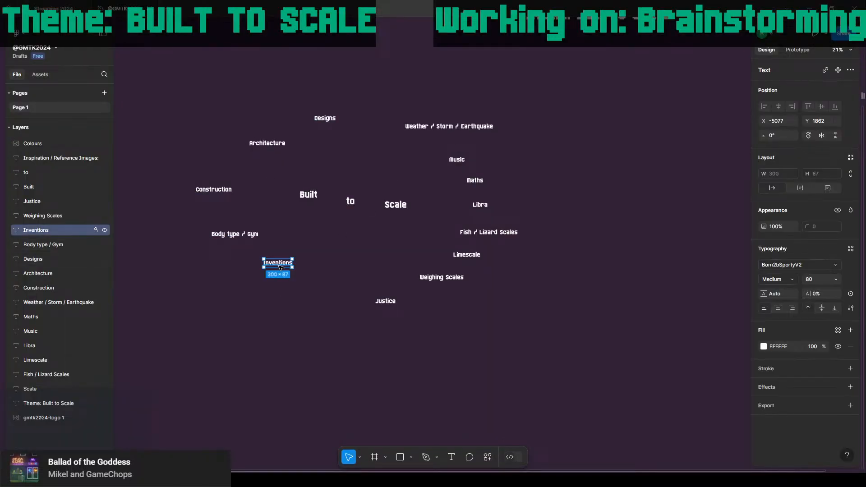
pyautogui.hotkey('ctrl', 'd')
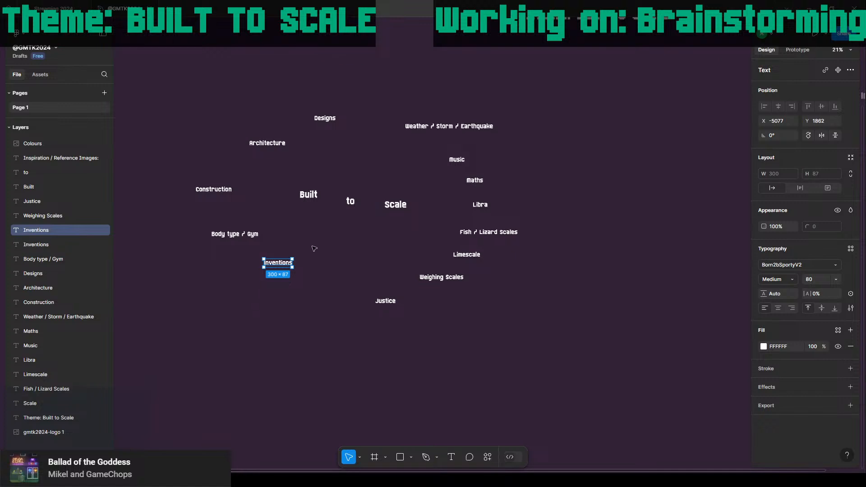
pyautogui.moveTo(283, 267); pyautogui.dragTo(305, 305)
pyautogui.doubleClick(305, 305)
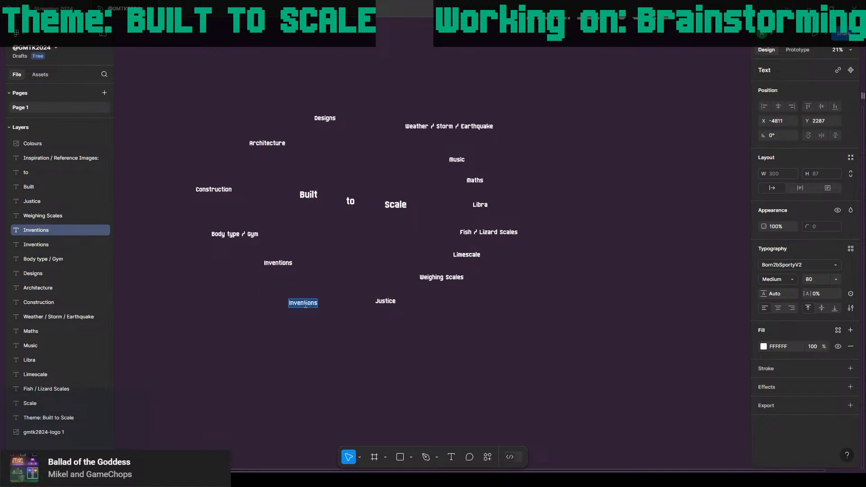
pyautogui.write('Machine to c')
pyautogui.write('cal')
pyautogui.press('BackSpace')
pyautogui.press('BackSpace')
pyautogui.press('BackSpace')
pyautogui.press('BackSpace')
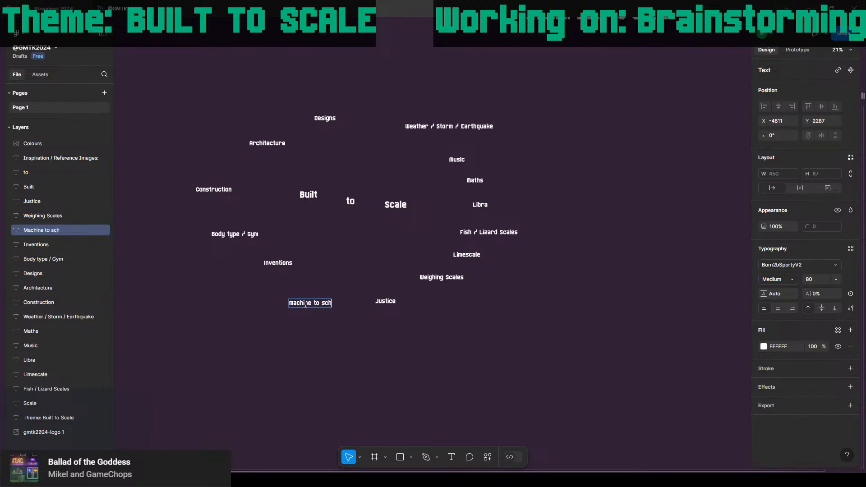
pyautogui.write('change scale of g')
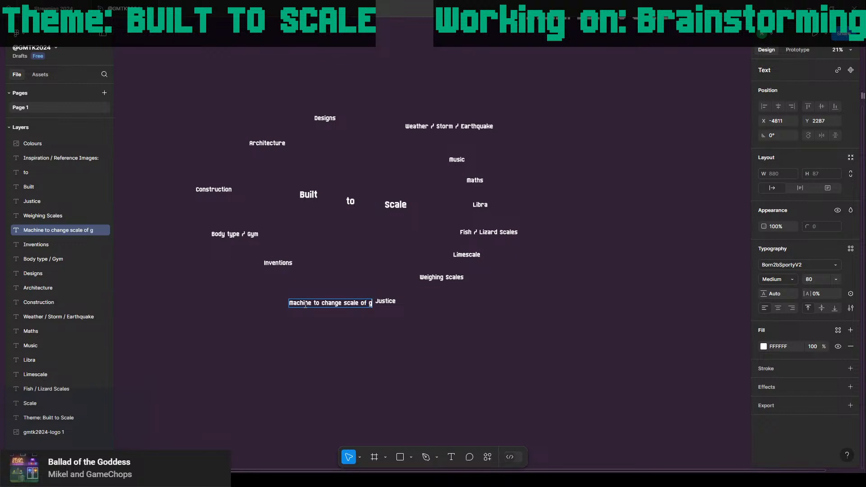
pyautogui.write('ameobjects')
pyautogui.press('Escape')
# Move the "Machine to change scale of gameobjects" label well below the word map, clear of the Justice and Inventions labels.
pyautogui.moveTo(347, 308); pyautogui.dragTo(283, 328)
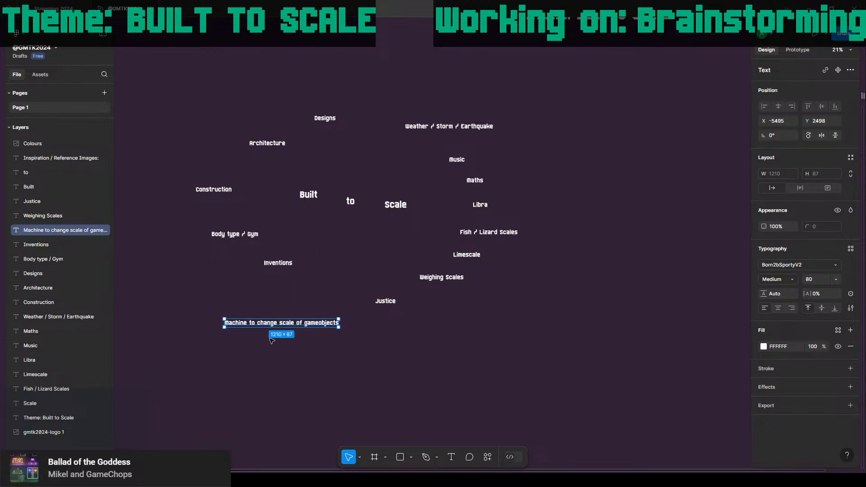
pyautogui.moveTo(288, 329); pyautogui.dragTo(284, 373)
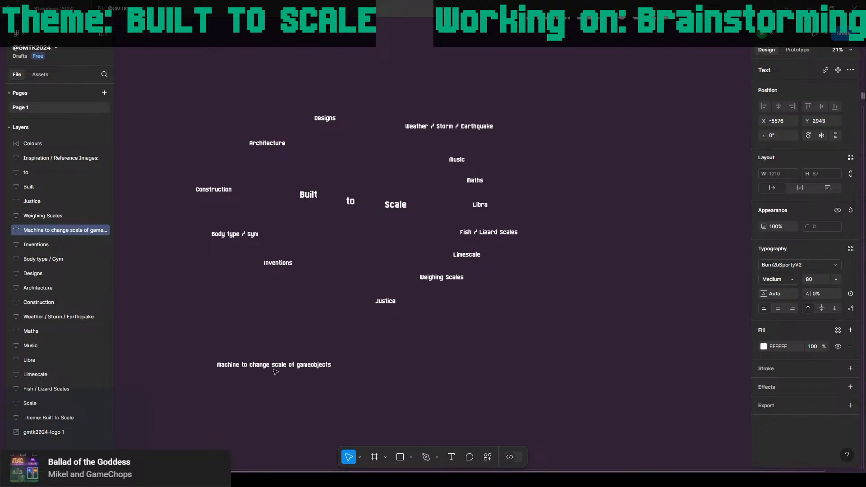
pyautogui.click(314, 336)
pyautogui.scroll(-3, 314, 336)
pyautogui.hscroll(-2, 314, 336)
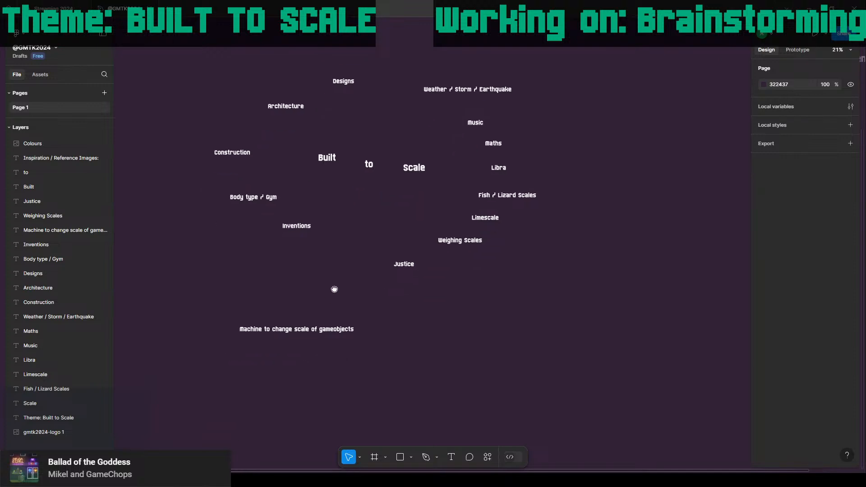
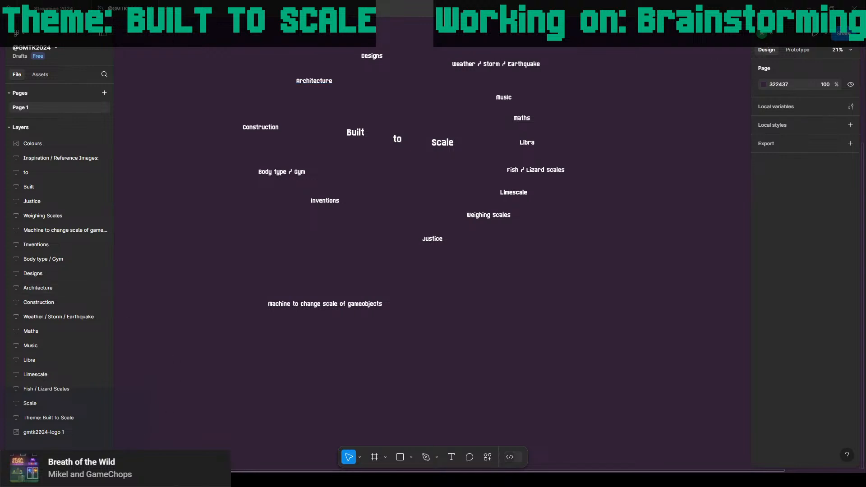
# Switch to the browser and review the examples and theme explanation in the GMTK Game Jam 2024 theme video on YouTube.
pyautogui.moveTo(92, 479)
pyautogui.click(73, 432)
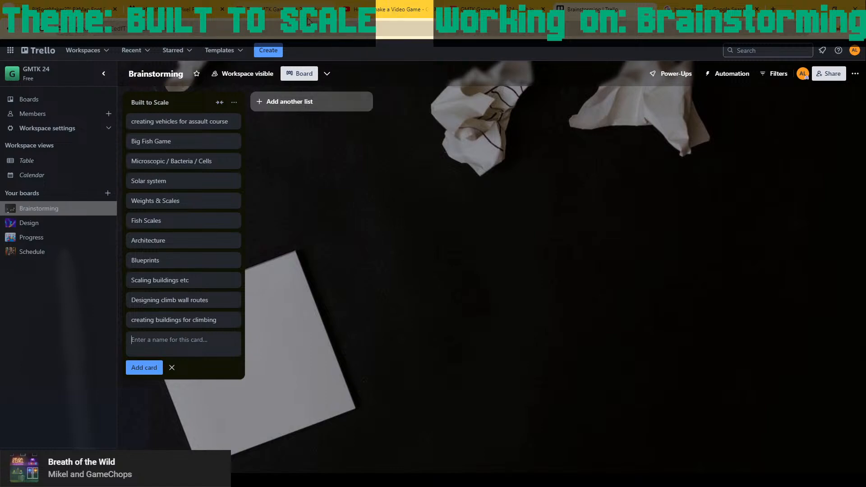
pyautogui.click(396, 10)
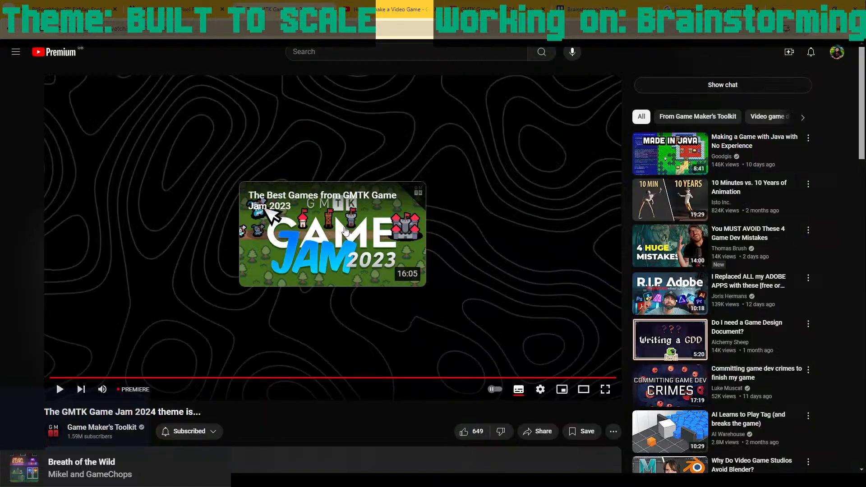
pyautogui.click(353, 377)
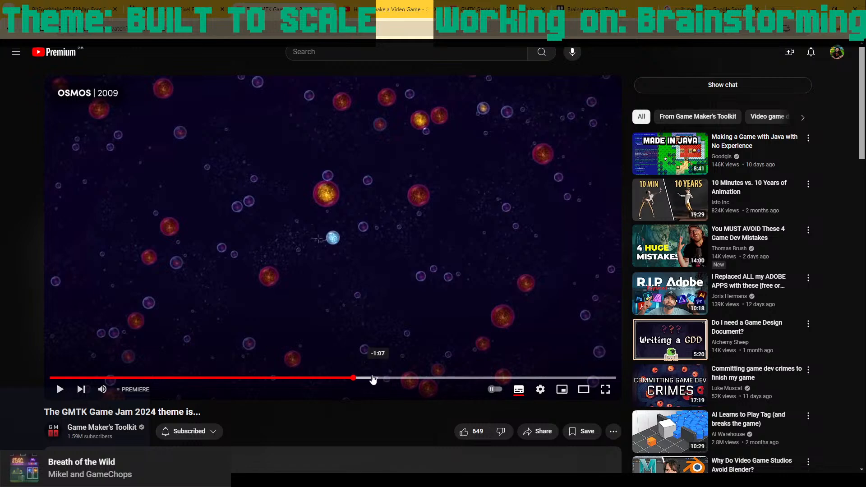
pyautogui.click(377, 378)
pyautogui.moveTo(376, 378); pyautogui.dragTo(416, 379)
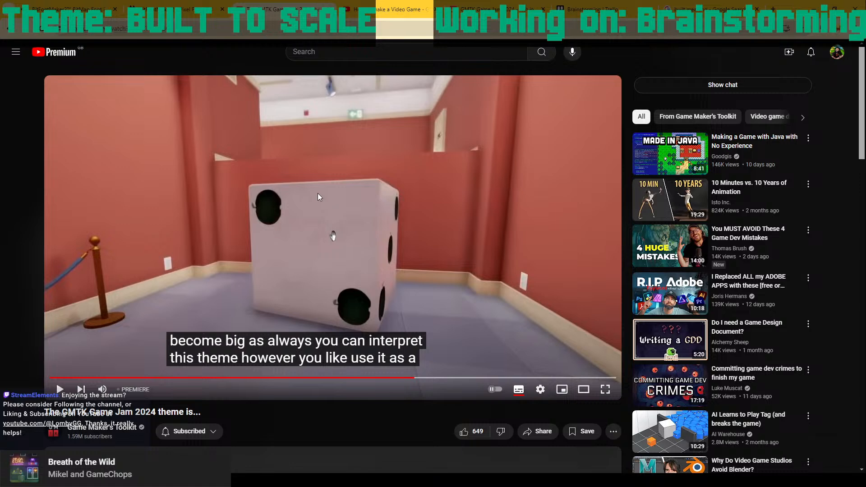
pyautogui.click(579, 3)
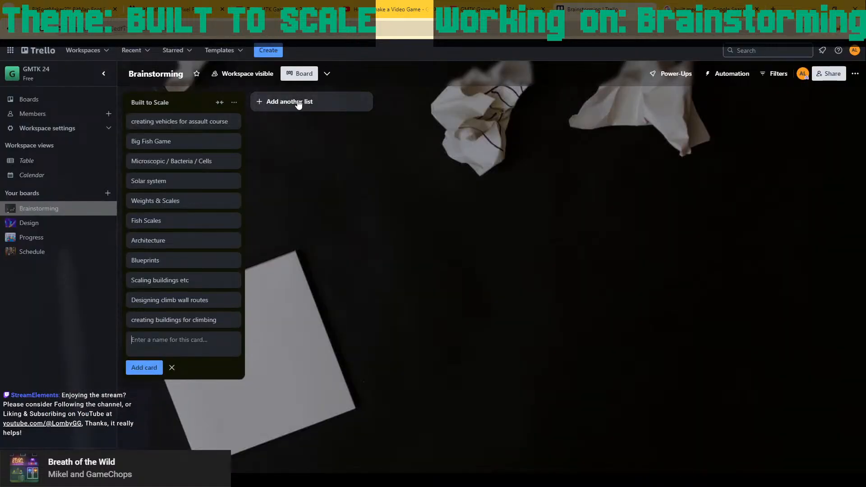
pyautogui.click(263, 313)
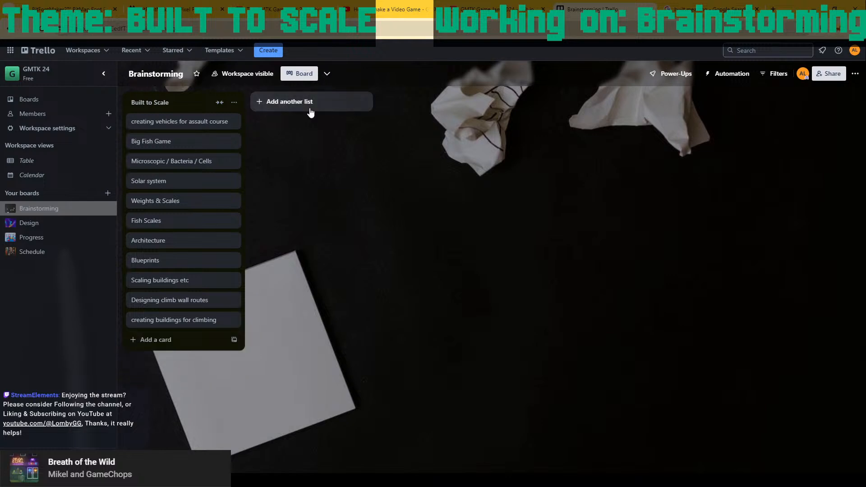
pyautogui.click(311, 113)
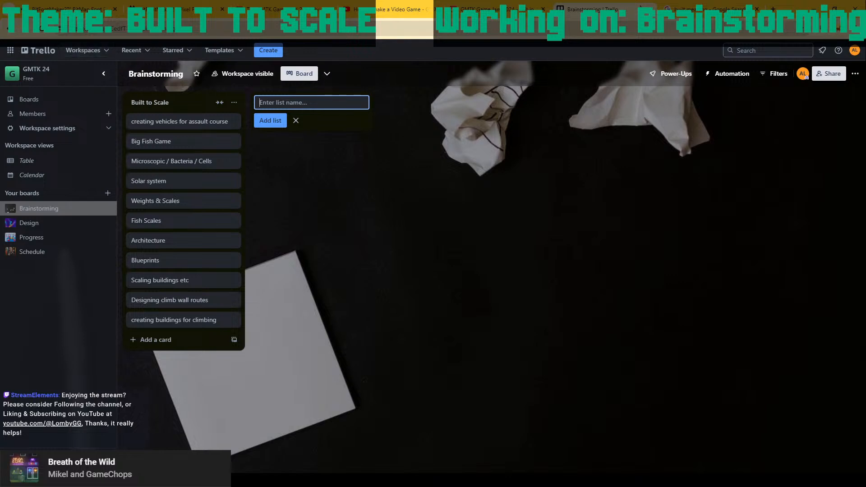
# Switch to Figma, duplicate the Music label, place the copy above the map between Designs and Weather, and change its text to "Scope of a project".
pyautogui.hotkey('alt', 'Tab')
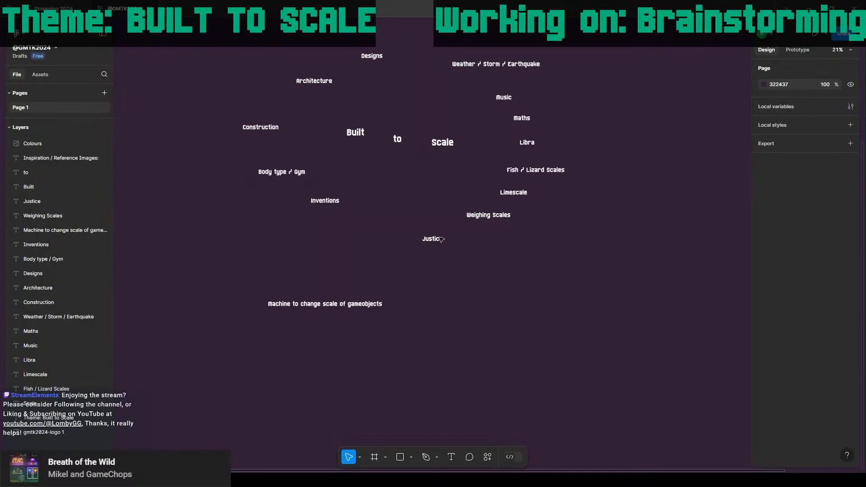
pyautogui.click(508, 100)
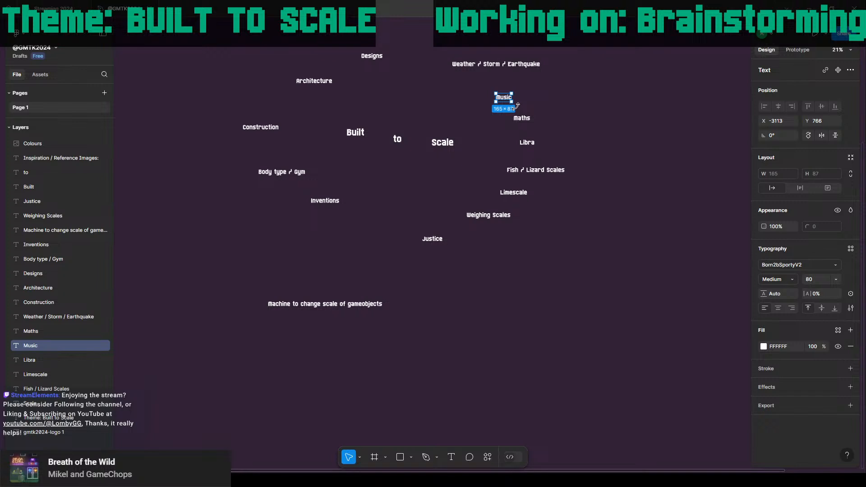
pyautogui.hotkey('ctrl', 'd')
pyautogui.moveTo(503, 101); pyautogui.dragTo(422, 46)
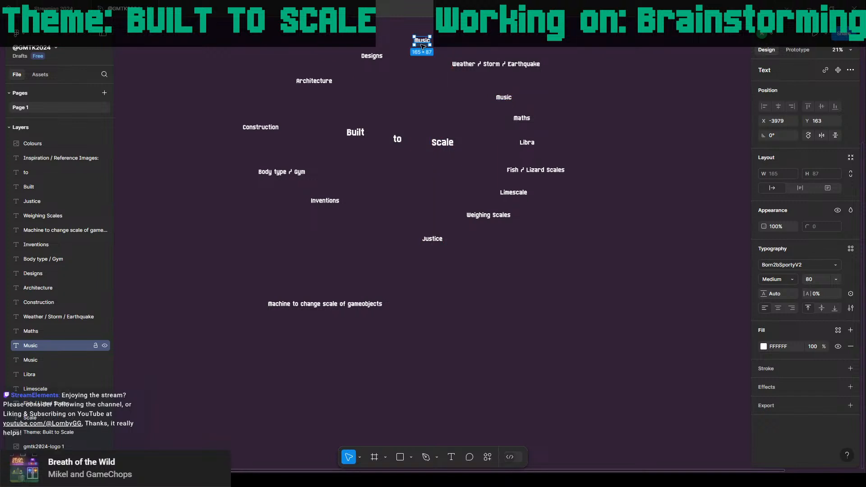
pyautogui.doubleClick(422, 41)
pyautogui.write('Sco')
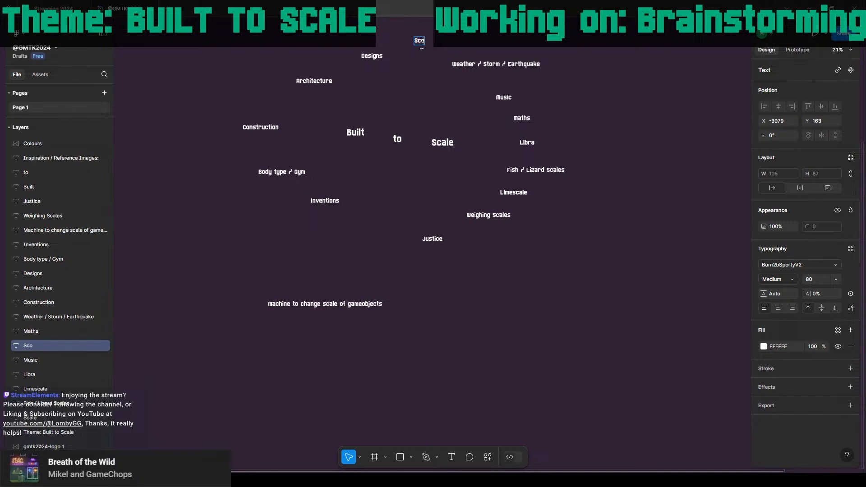
pyautogui.write('pe of a project')
pyautogui.press('Escape')
pyautogui.moveTo(432, 44); pyautogui.dragTo(415, 45)
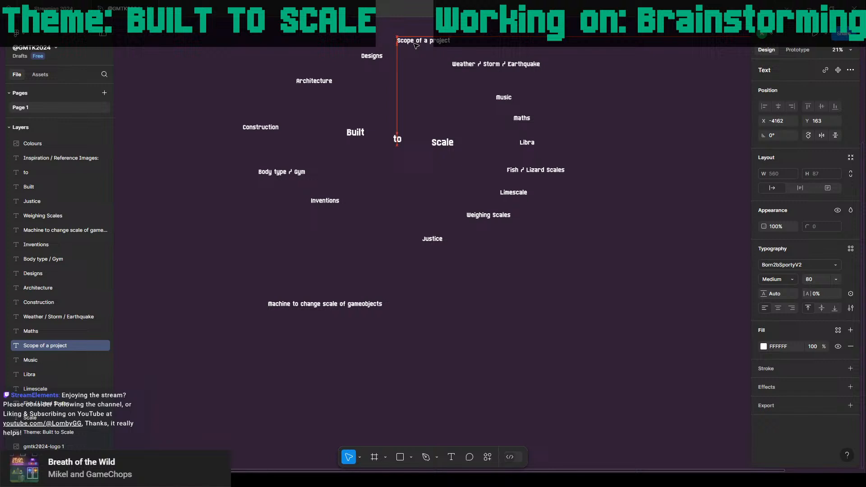
pyautogui.click(429, 105)
pyautogui.moveTo(335, 98); pyautogui.dragTo(479, 192)
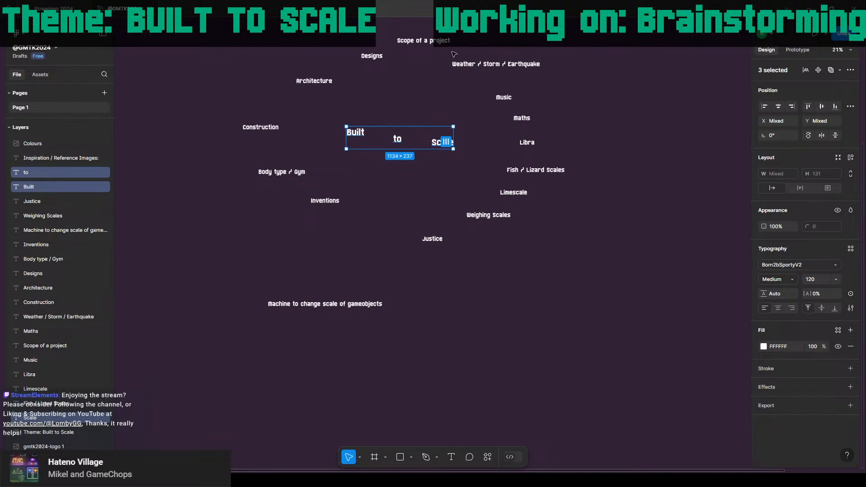
pyautogui.click(701, 125)
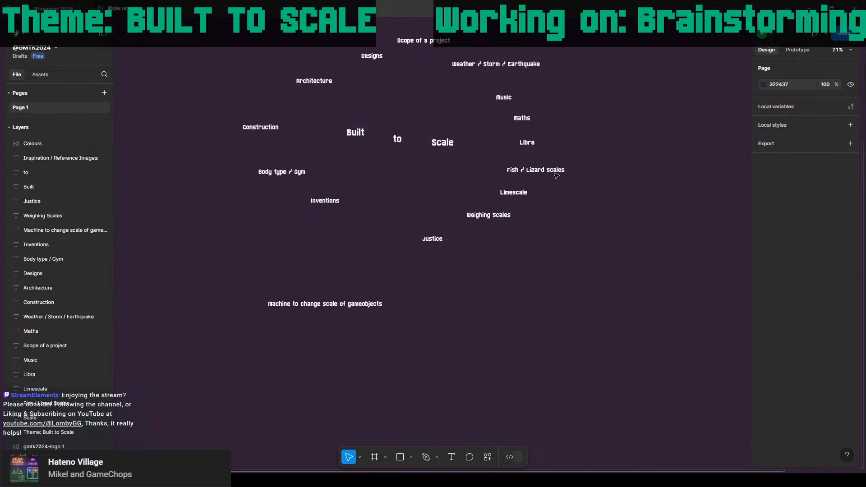
# Duplicate the "Machine to change scale of gameobjects" label, place the copy below and to its right, and replace its text with "Blueprints for items".
pyautogui.scroll(-2, 489, 283)
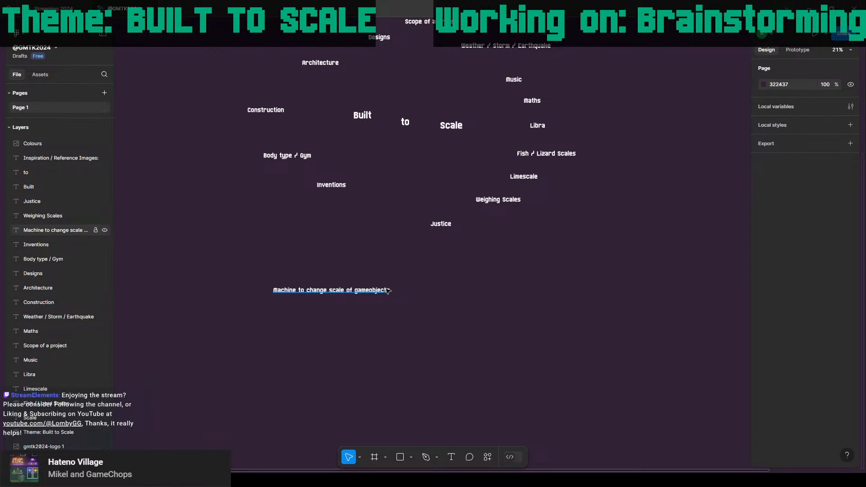
pyautogui.click(382, 290)
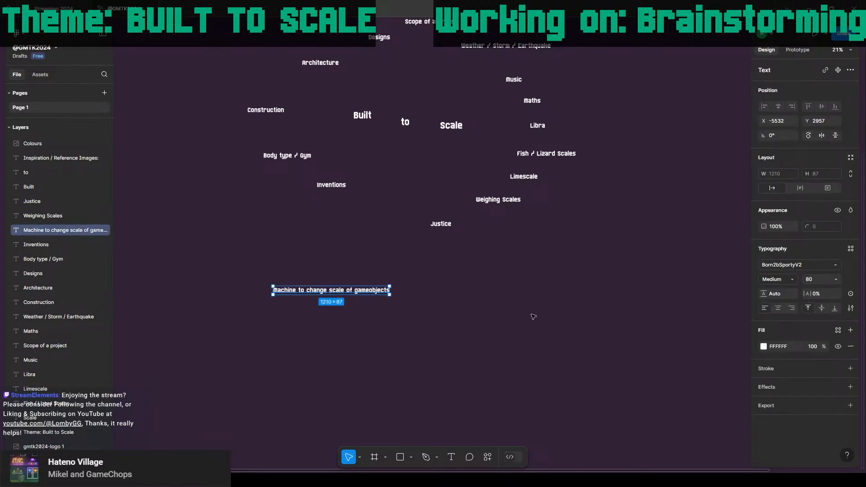
pyautogui.hotkey('ctrl', 'd')
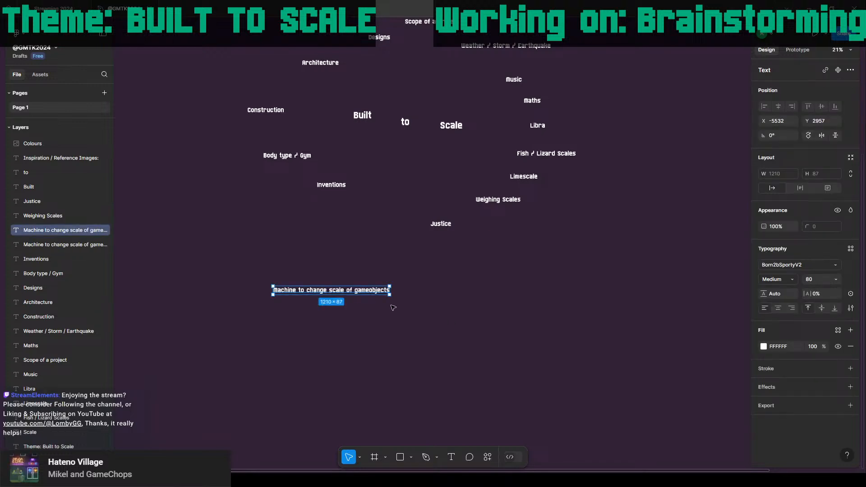
pyautogui.moveTo(340, 292); pyautogui.dragTo(443, 339)
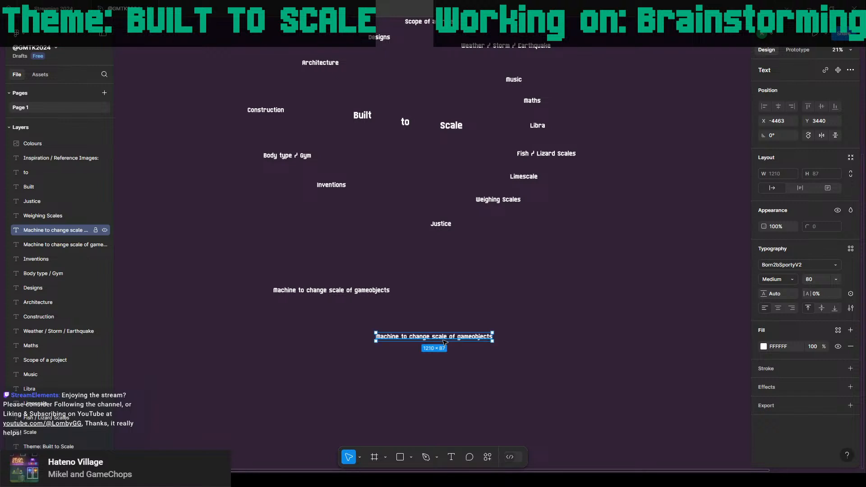
pyautogui.doubleClick(443, 339)
pyautogui.write('Blu')
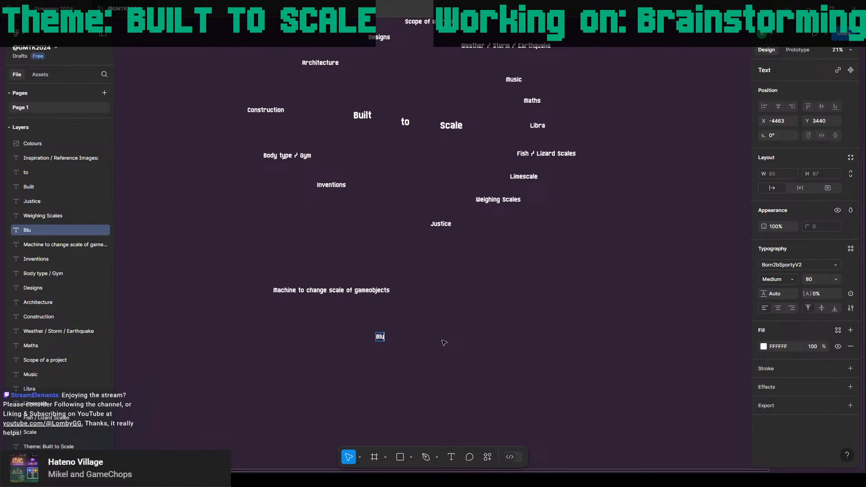
pyautogui.write('eprints of')
pyautogui.press('BackSpace')
pyautogui.press('BackSpace')
pyautogui.press('BackSpace')
pyautogui.write('for items')
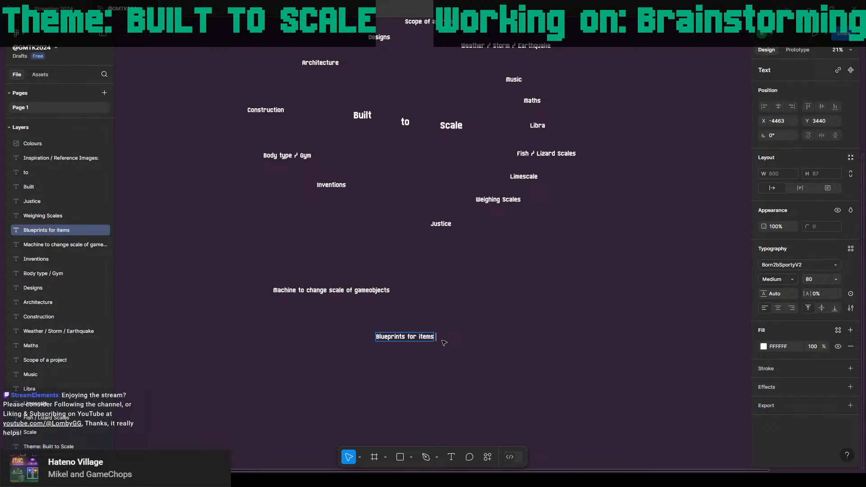
# Add a second line reading "Find similar shapes in the environment" to the "Blueprints for items" label.
pyautogui.press('Return')
pyautogui.write('Find relev')
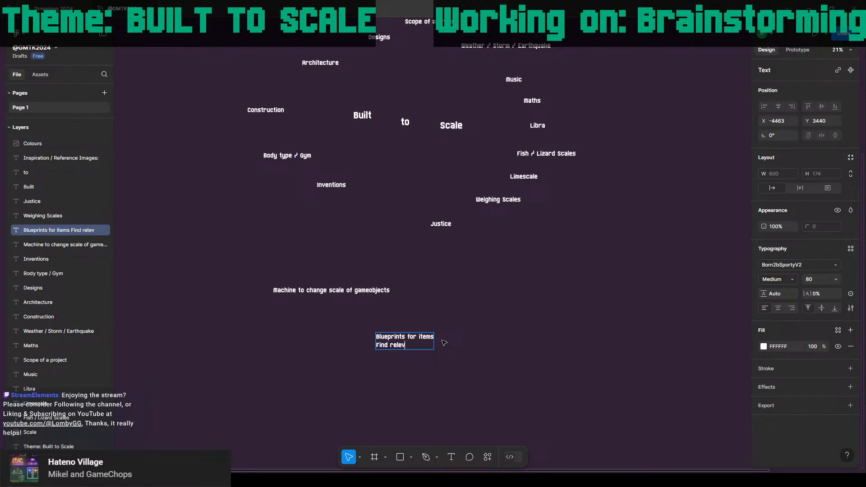
pyautogui.write('at')
pyautogui.press('BackSpace')
pyautogui.press('BackSpace')
pyautogui.press('BackSpace')
pyautogui.press('BackSpace')
pyautogui.press('BackSpace')
pyautogui.press('BackSpace')
pyautogui.press('BackSpace')
pyautogui.write('similar share')
pyautogui.press('BackSpace')
pyautogui.press('BackSpace')
pyautogui.write('pes in the en')
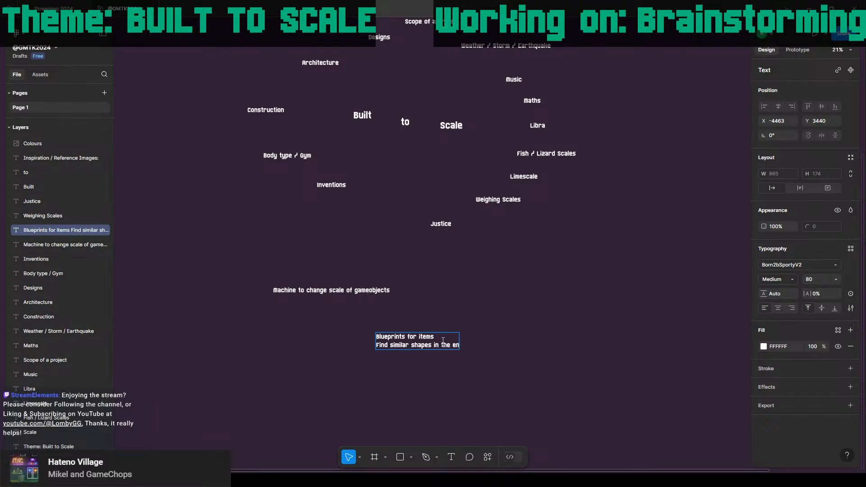
pyautogui.write('vironment')
pyautogui.write(' t')
pyautogui.press('BackSpace')
pyautogui.press('BackSpace')
# Add a third line reading "Change scale of objects to create item" to the blueprints idea label.
pyautogui.press('Return')
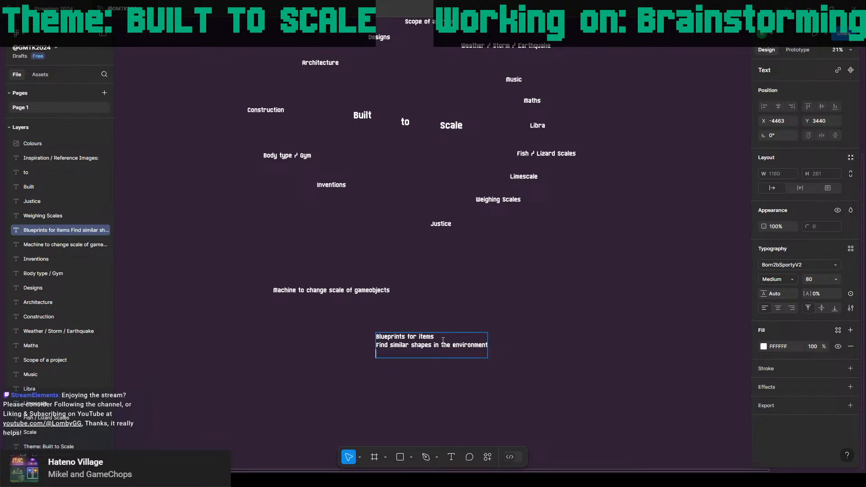
pyautogui.write('Change scale of objects to cre')
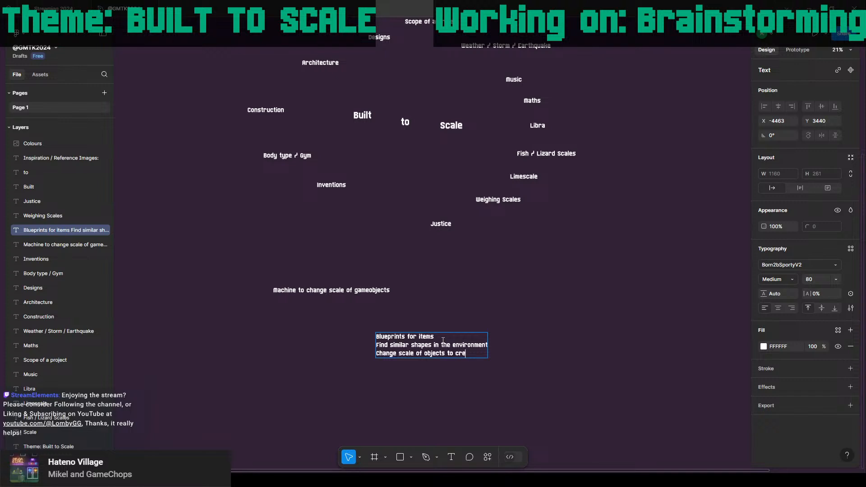
pyautogui.write('ate item')
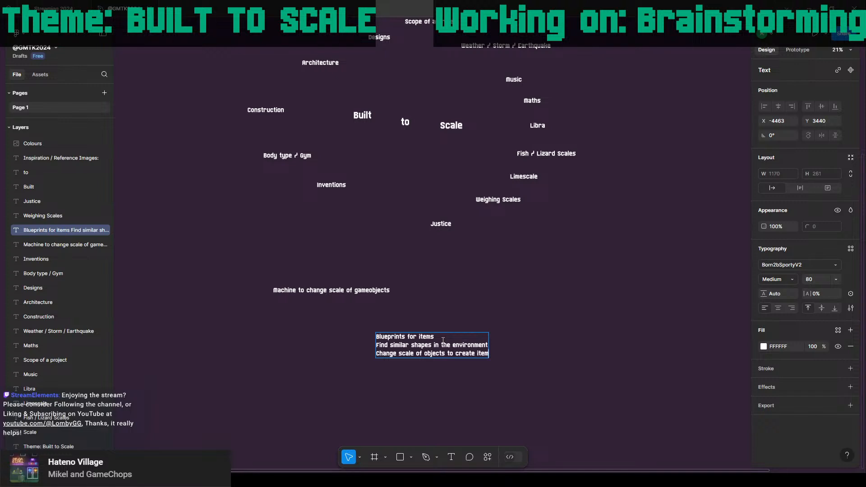
# Duplicate the "Machine to change scale of gameobjects" label below the blueprints note and replace its text with "Hidden object vibes".
pyautogui.press('Escape')
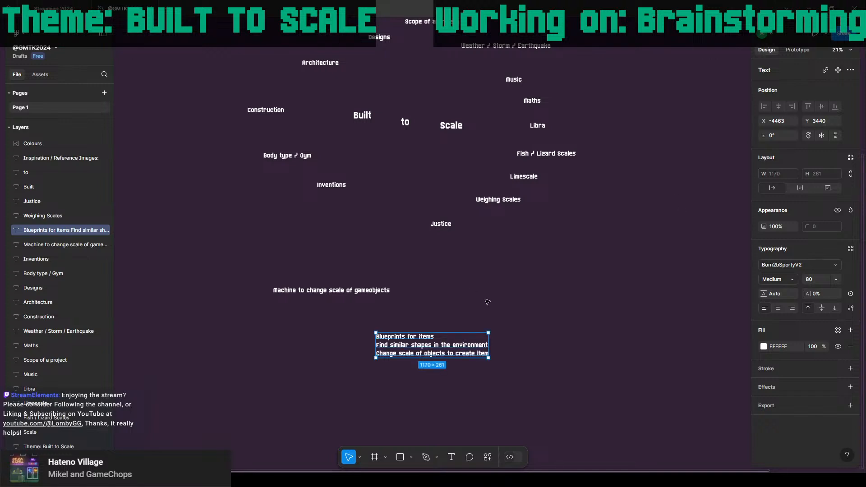
pyautogui.click(336, 292)
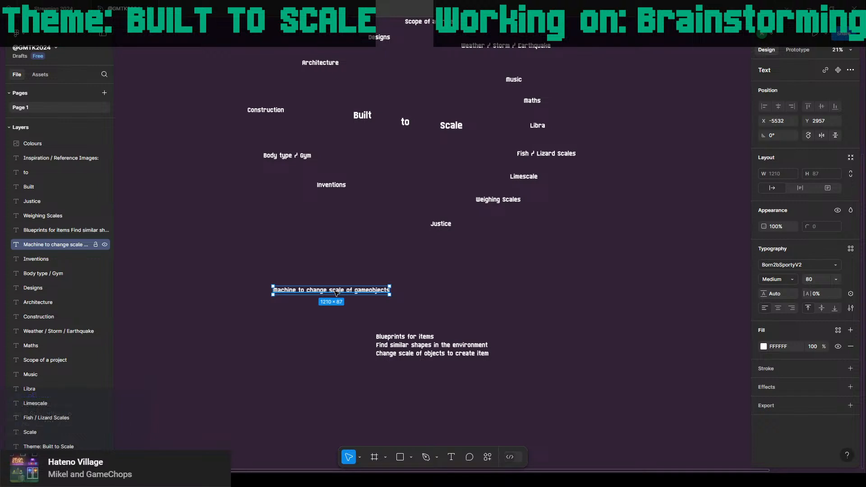
pyautogui.keyDown('alt'); pyautogui.moveTo(336, 292); pyautogui.dragTo(422, 407); pyautogui.keyUp('alt')
pyautogui.press('Return')
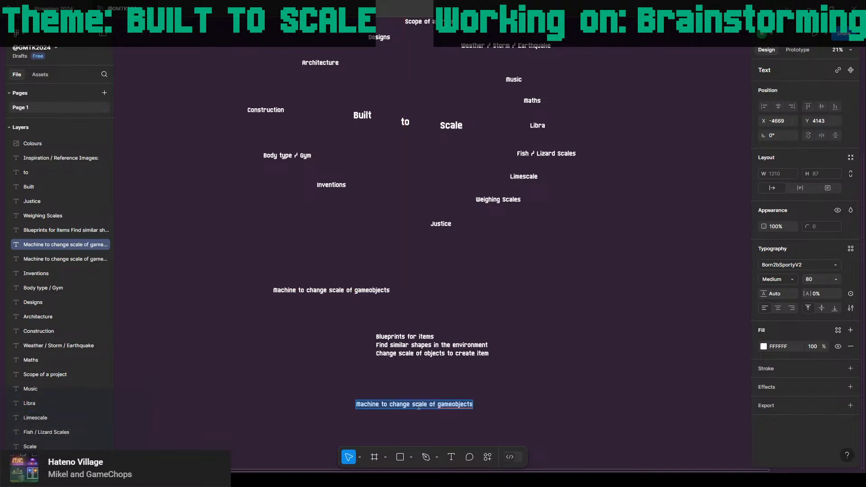
pyautogui.write('Hidden ')
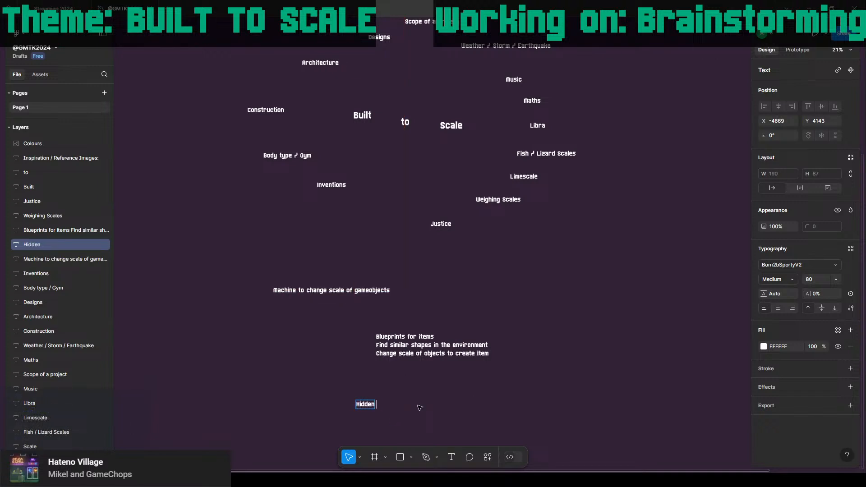
pyautogui.write('object vibes')
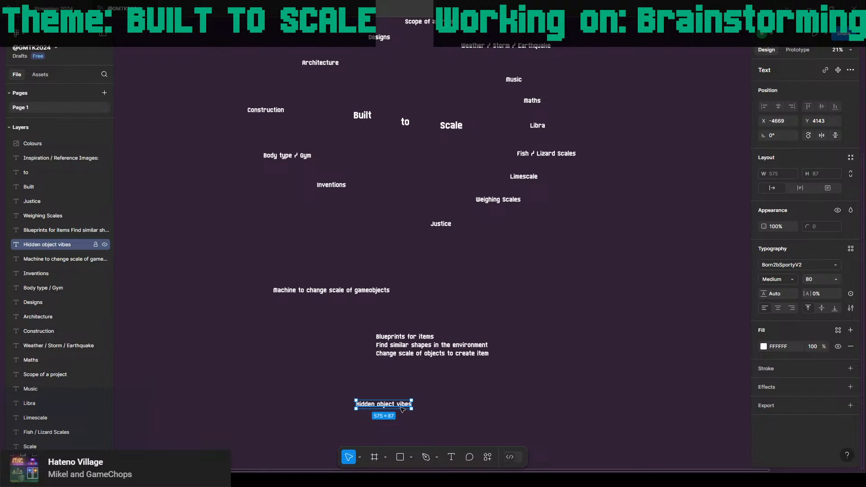
# Move the "Hidden object vibes" label up and across so it sits directly beneath the blueprints note, and deselect it.
pyautogui.press('Escape')
pyautogui.moveTo(402, 406); pyautogui.dragTo(453, 388)
pyautogui.click(550, 234)
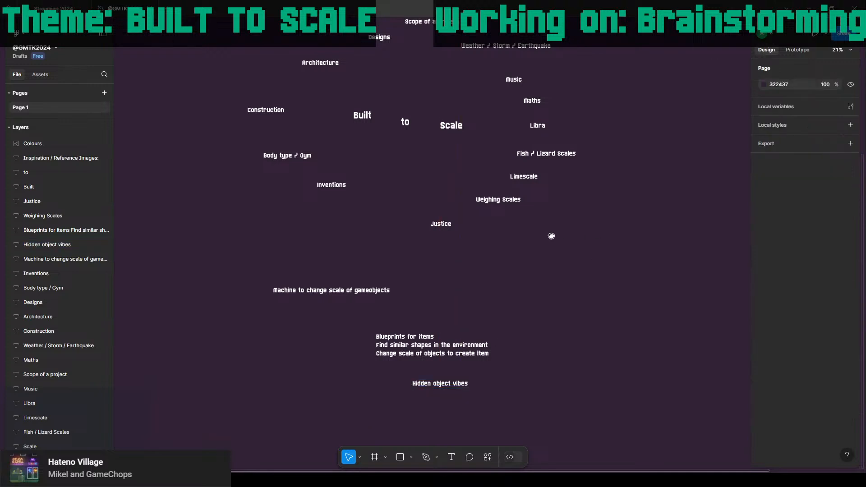
# Look over the whole board, from the theme heading and word map down to the game idea notes.
pyautogui.keyDown('ctrl'); pyautogui.scroll(-3, 470, 218); pyautogui.keyUp('ctrl')
pyautogui.moveTo(472, 221); pyautogui.dragTo(444, 185, button='middle')
pyautogui.keyDown('ctrl'); pyautogui.scroll(1, 388, 247); pyautogui.keyUp('ctrl')
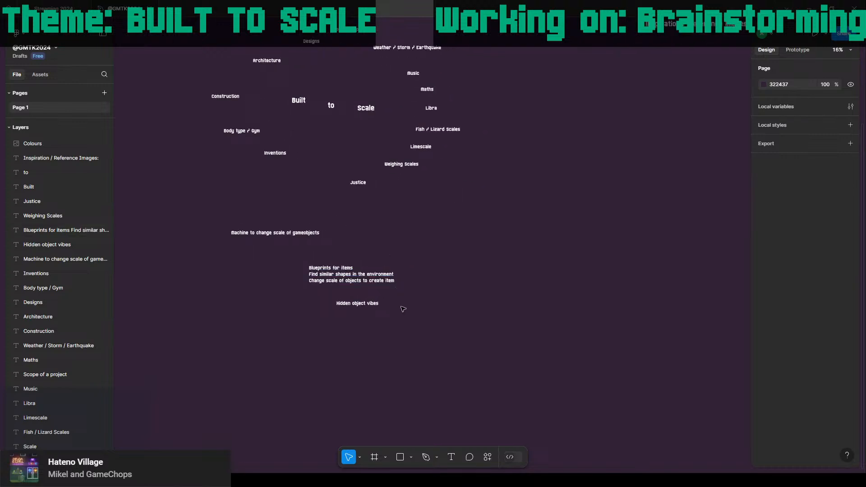
pyautogui.keyDown('ctrl'); pyautogui.scroll(1, 387, 275); pyautogui.keyUp('ctrl')
pyautogui.scroll(2, 373, 261)
pyautogui.hscroll(-2, 372, 261)
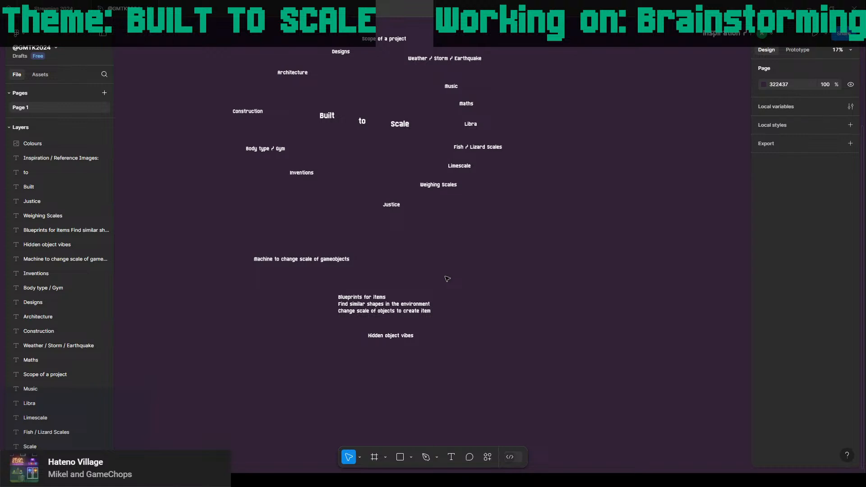
pyautogui.keyDown('ctrl'); pyautogui.scroll(-3, 501, 241); pyautogui.keyUp('ctrl')
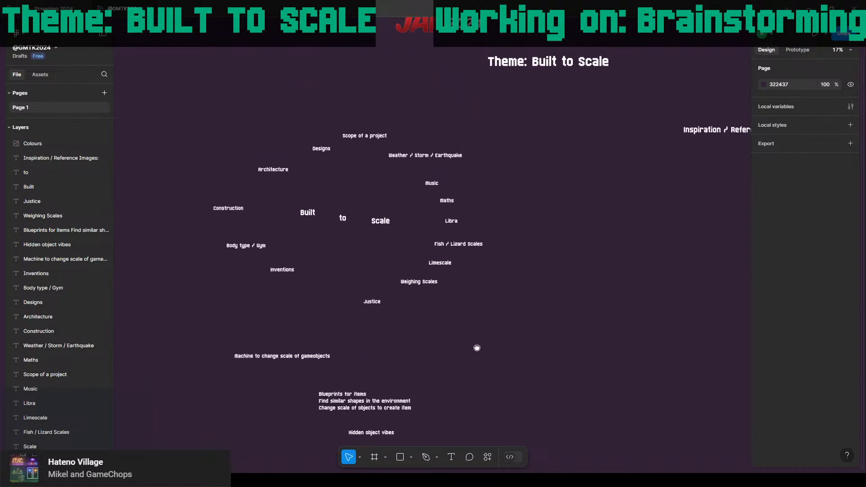
pyautogui.keyDown('ctrl'); pyautogui.scroll(2, 504, 272); pyautogui.keyUp('ctrl')
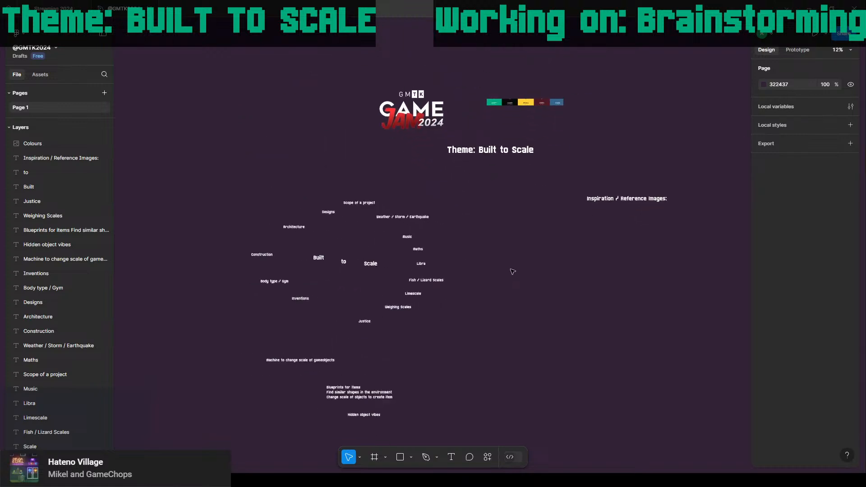
pyautogui.keyDown('ctrl'); pyautogui.scroll(3, 527, 313); pyautogui.keyUp('ctrl')
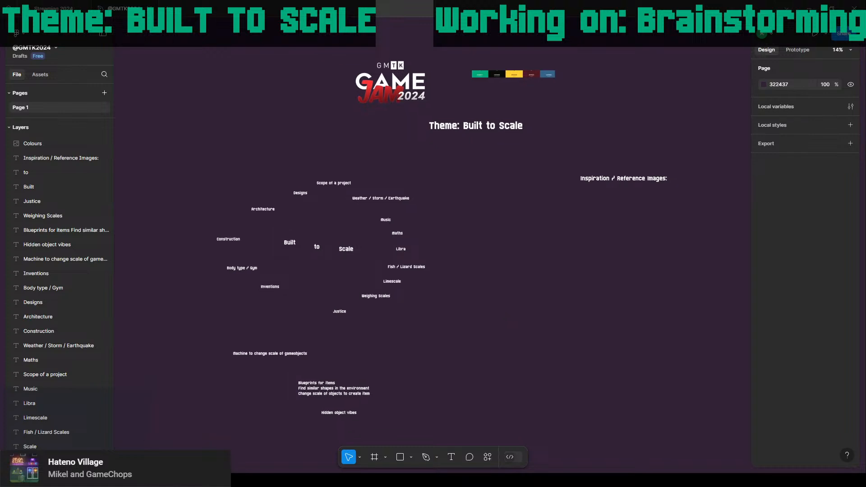
# Switch to Chrome and bring up the "How to make a Video Game - Godot Beginner Tutorial" video on YouTube.
pyautogui.moveTo(92, 479)
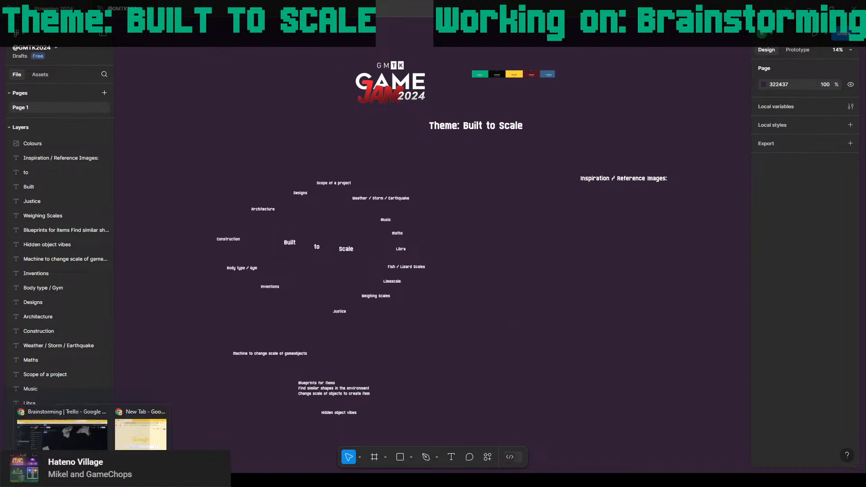
pyautogui.click(88, 441)
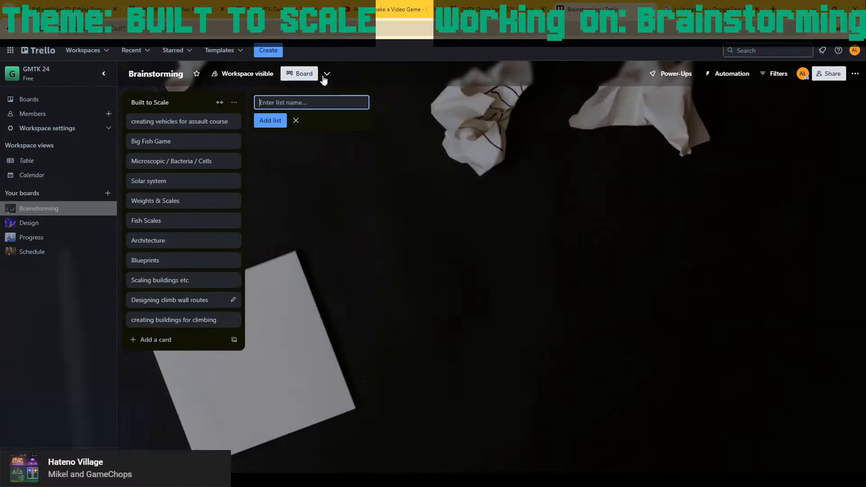
pyautogui.click(708, 4)
pyautogui.click(586, 9)
pyautogui.click(406, 5)
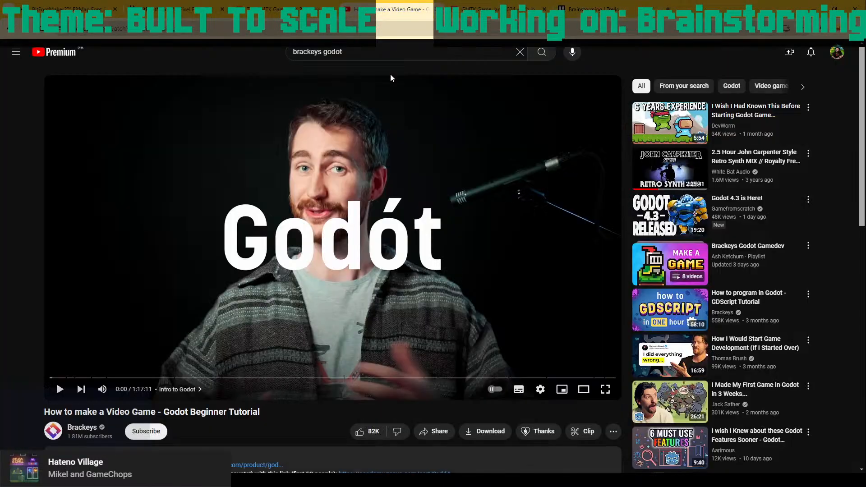
pyautogui.click(213, 269)
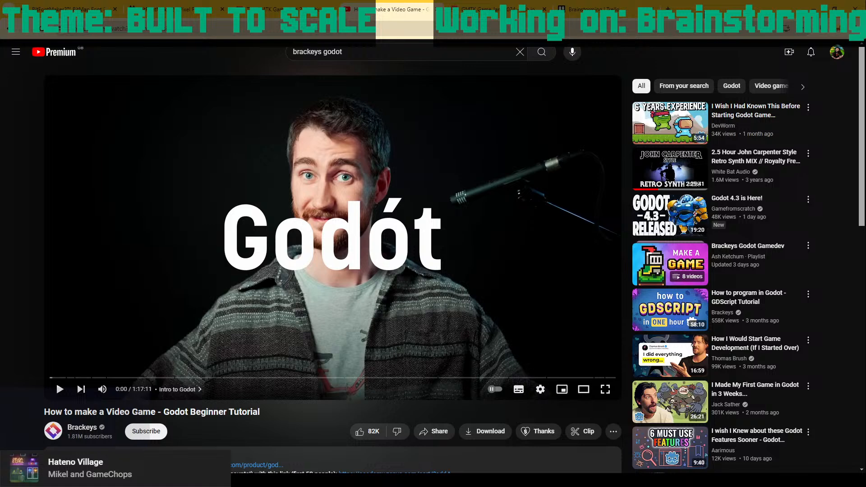
# Turn the browser into a narrower floating window, enlarge the video to theater mode, and reposition the window nearer the centre of the screen.
pyautogui.moveTo(705, 14); pyautogui.dragTo(700, 45)
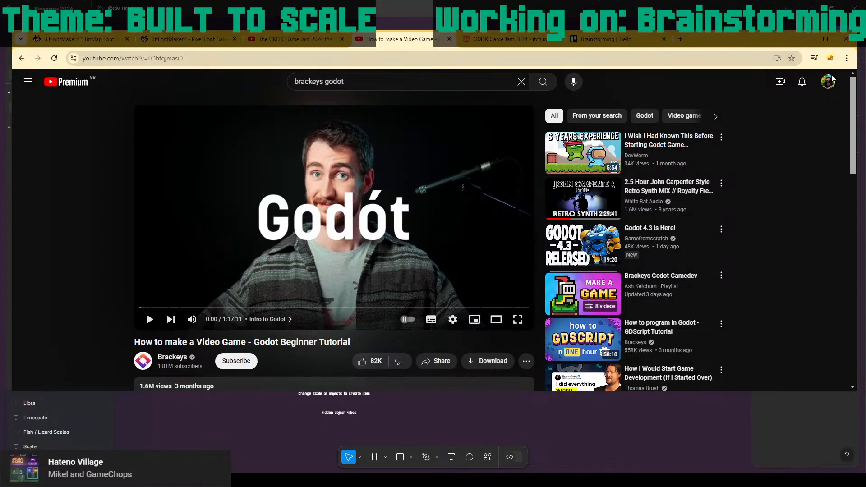
pyautogui.scroll(-1, 824, 90)
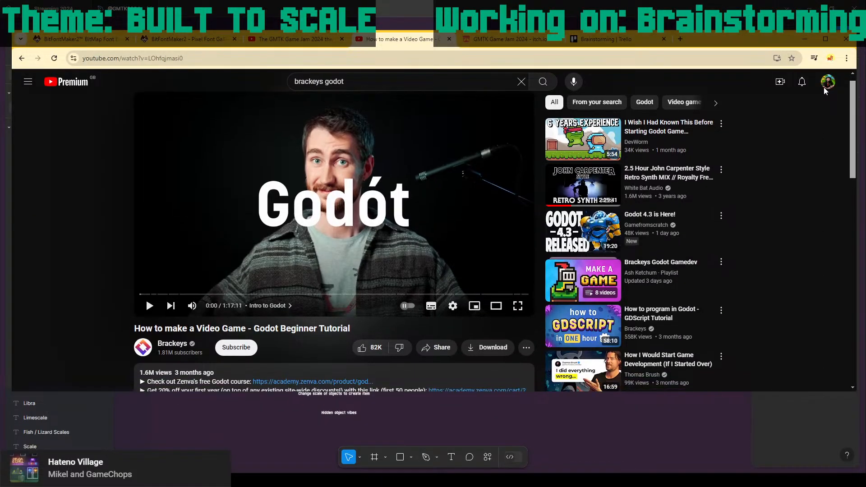
pyautogui.scroll(1, 824, 90)
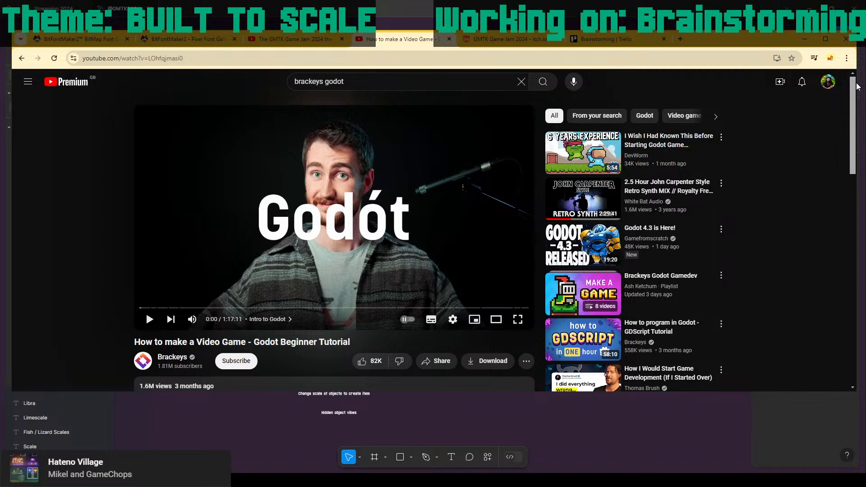
pyautogui.moveTo(857, 86); pyautogui.dragTo(595, 86)
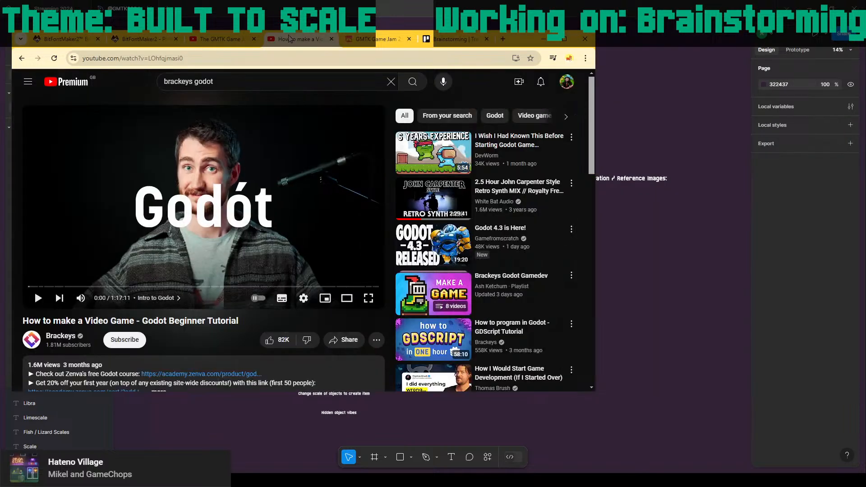
pyautogui.click(346, 297)
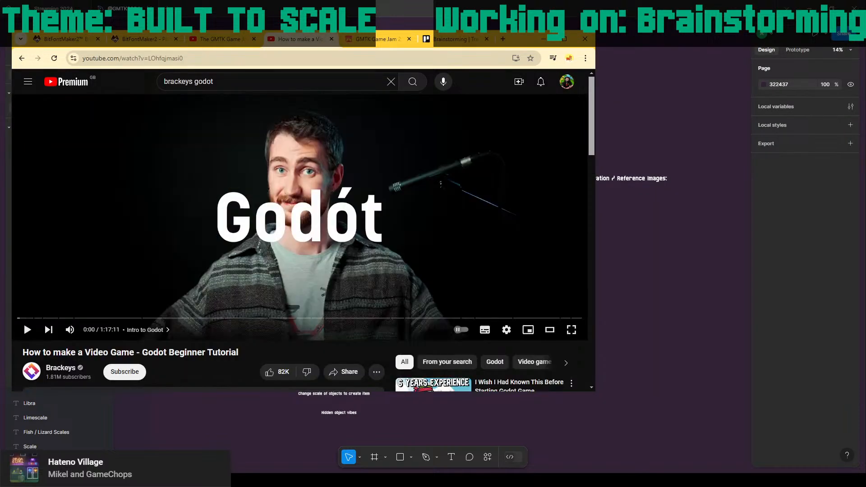
pyautogui.moveTo(528, 42); pyautogui.dragTo(627, 46)
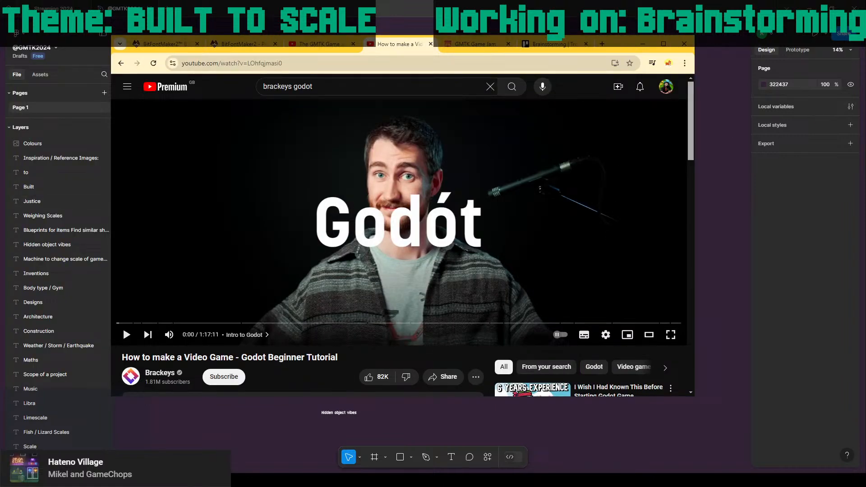
# Switch to Godot, bring the tutorial's browser window in front, and move that window off the editor.
pyautogui.hotkey('alt', 'Tab')
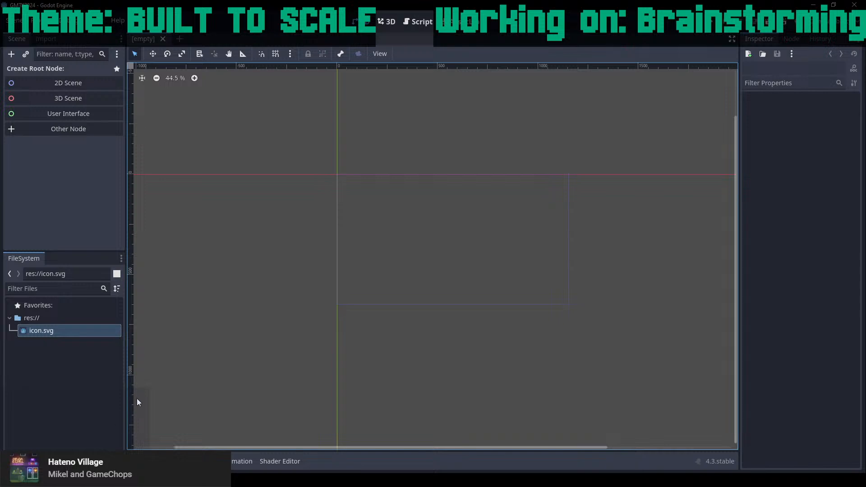
pyautogui.moveTo(92, 477)
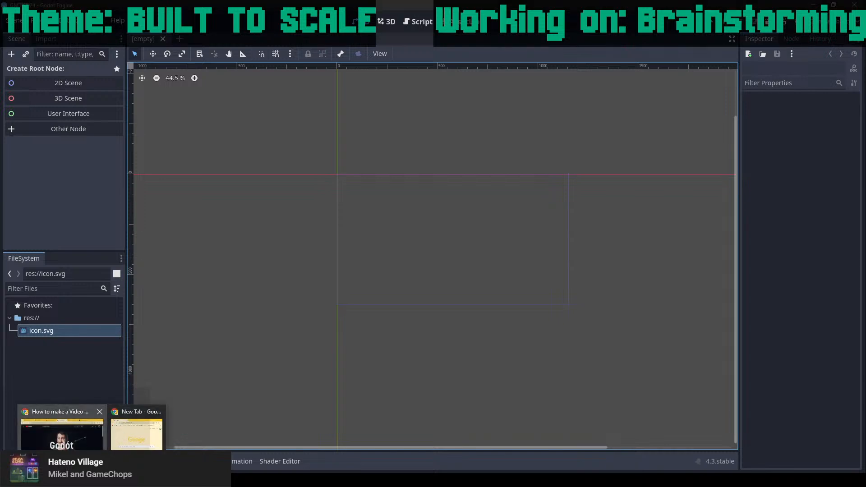
pyautogui.click(99, 439)
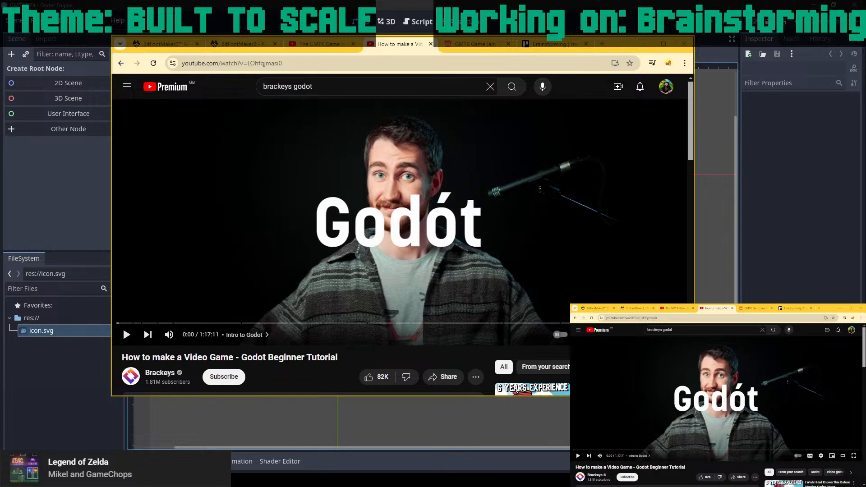
pyautogui.moveTo(618, 46); pyautogui.dragTo(865, 82)
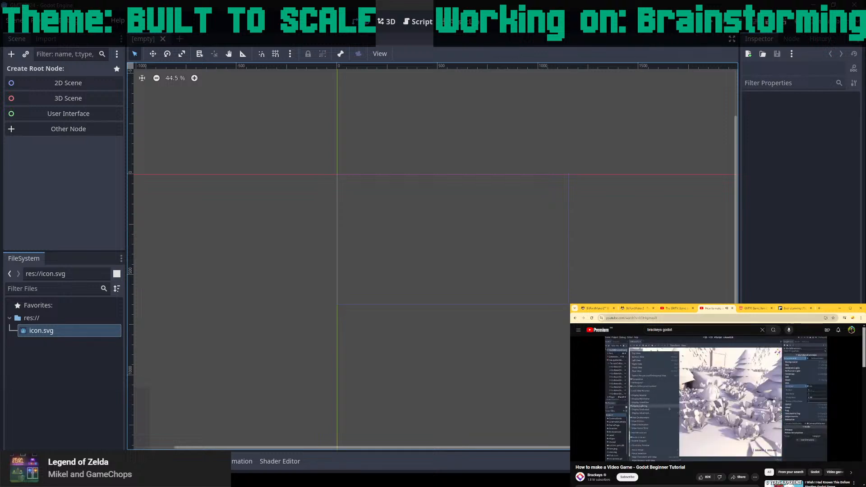
# Select the tutorial video's web address and share the link in the stream chat.
pyautogui.click(631, 318)
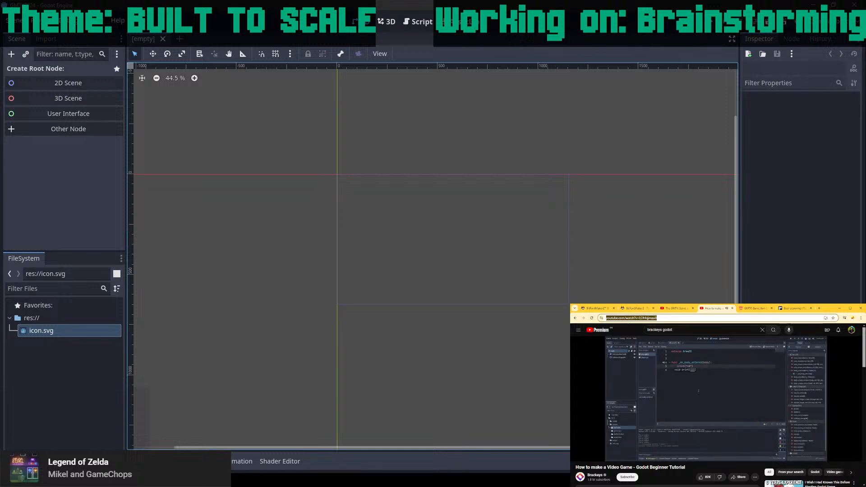
pyautogui.hotkey('alt', 'Tab')
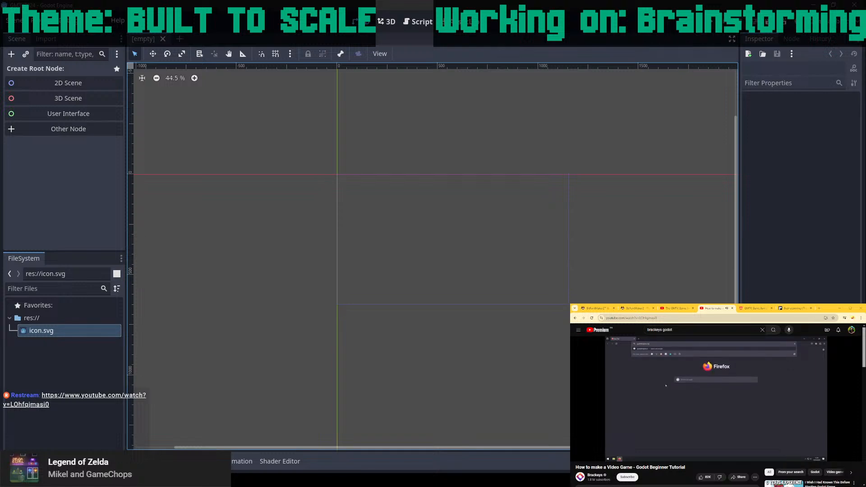
pyautogui.click(631, 318)
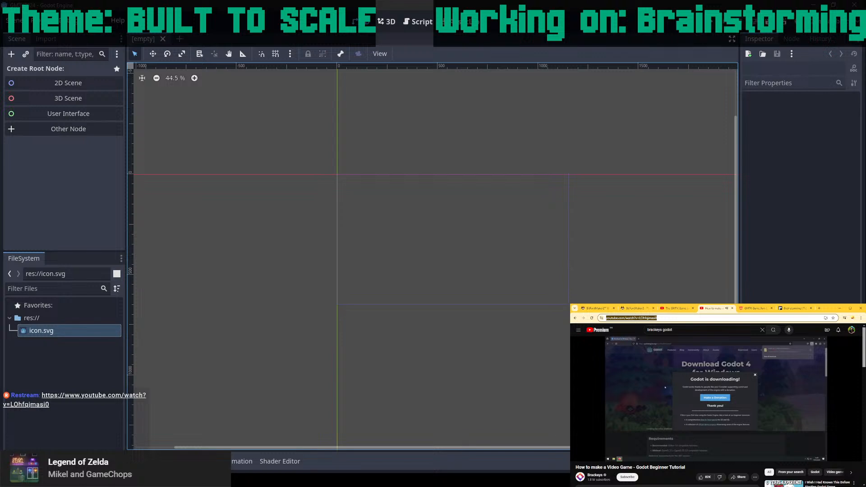
pyautogui.hotkey('alt', 'Tab')
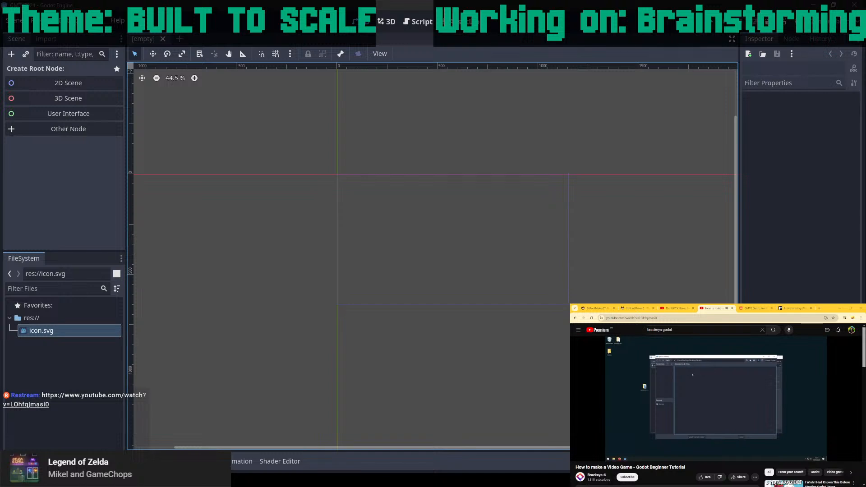
pyautogui.click(631, 318)
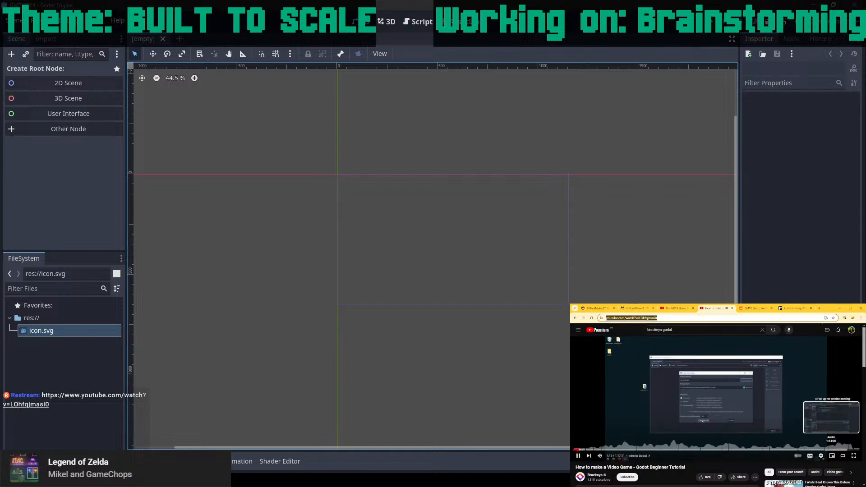
# Check the tutorial video's playback settings and close them.
pyautogui.click(821, 456)
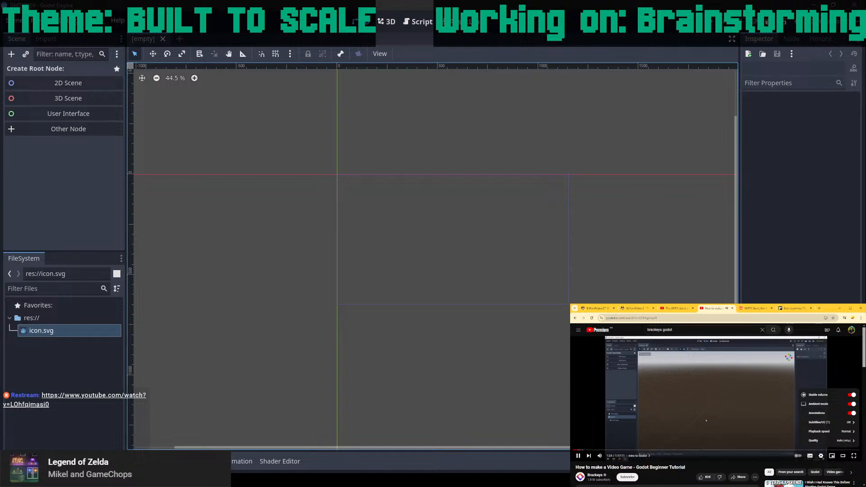
pyautogui.click(820, 456)
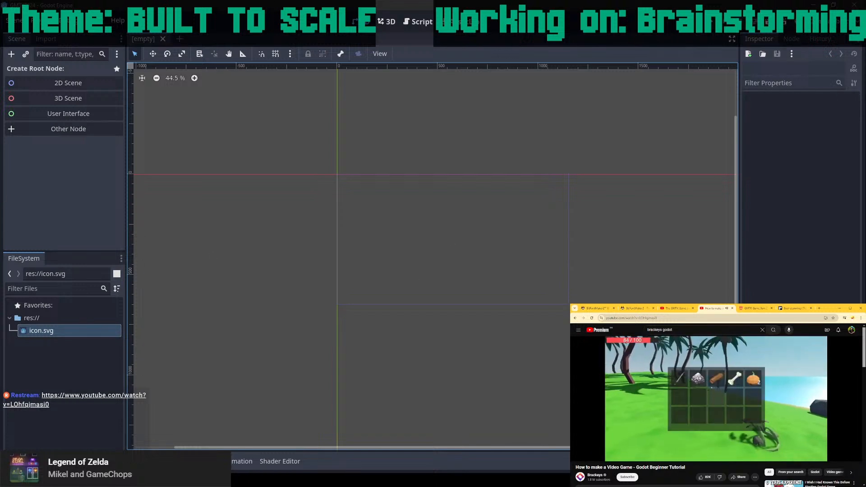
# Create a 2D Scene root node in the empty Godot scene and dismiss the node's options.
pyautogui.click(13, 83)
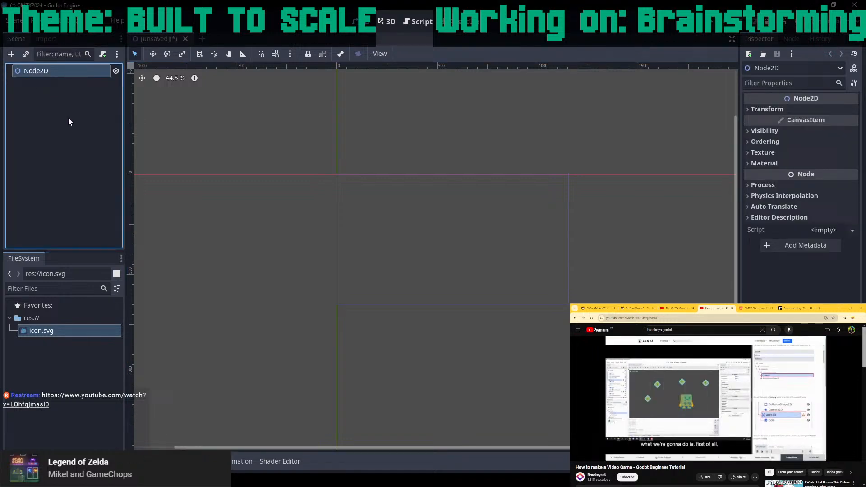
pyautogui.rightClick(66, 71)
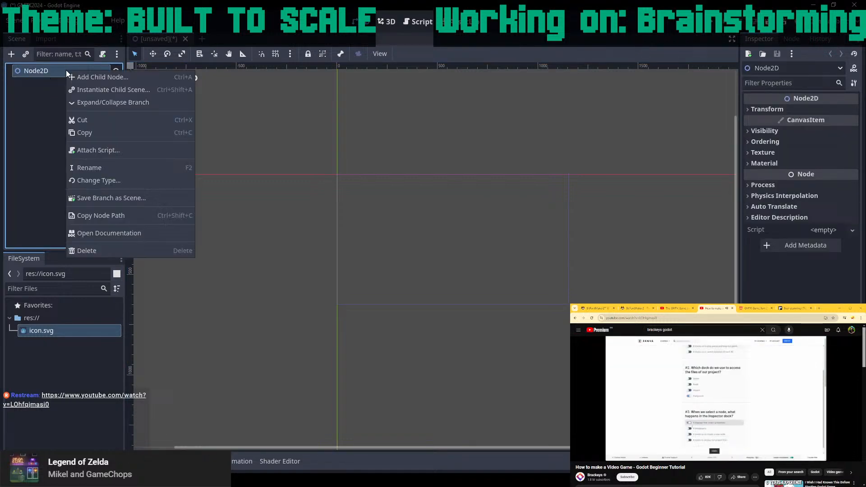
pyautogui.click(389, 194)
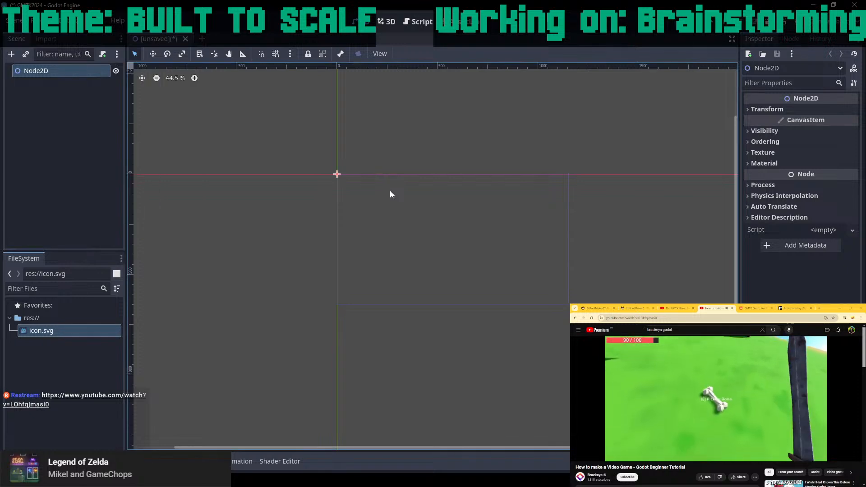
# Start adding a new node and look through the Node2D subtypes among the available node types.
pyautogui.hotkey('ctrl', 'a')
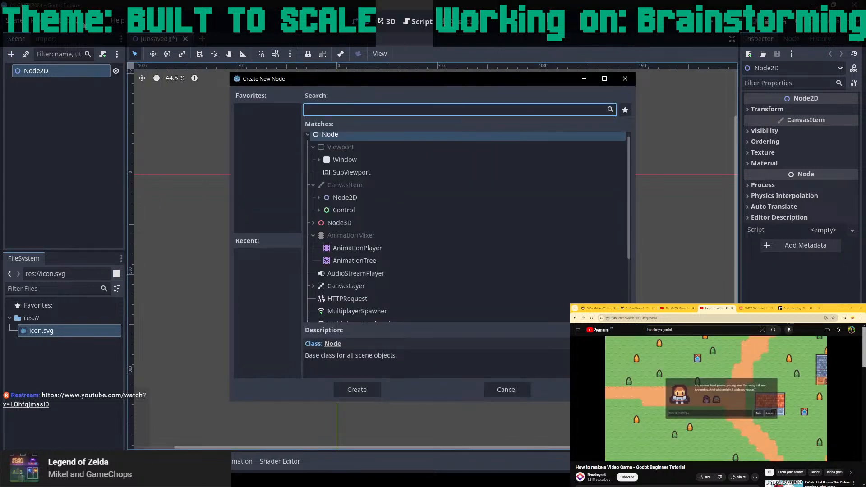
pyautogui.scroll(-5, 433, 179)
pyautogui.scroll(5, 438, 217)
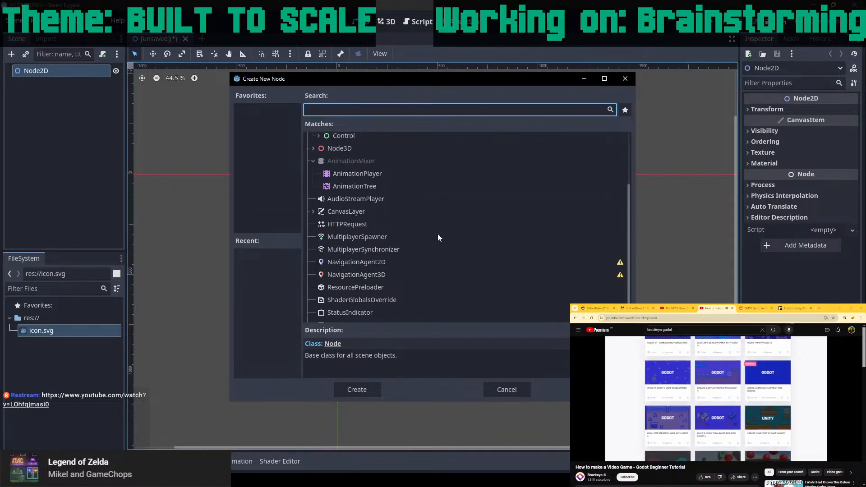
pyautogui.click(375, 202)
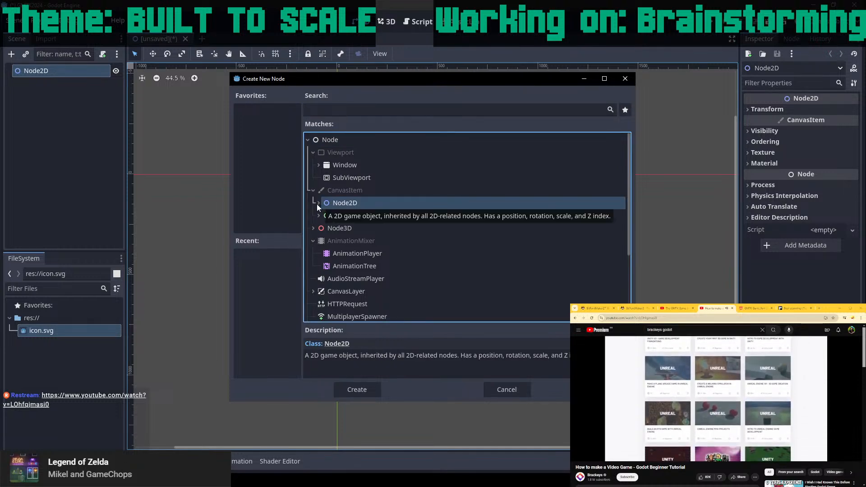
pyautogui.click(317, 203)
pyautogui.scroll(-5, 384, 228)
pyautogui.scroll(-5, 394, 234)
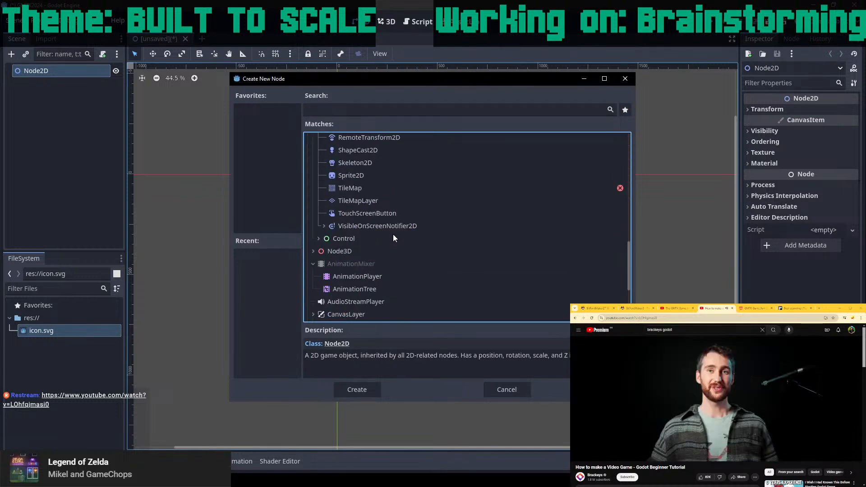
# Expand the Control node types and look through them together with the Node2D types.
pyautogui.click(319, 238)
pyautogui.scroll(-6, 345, 245)
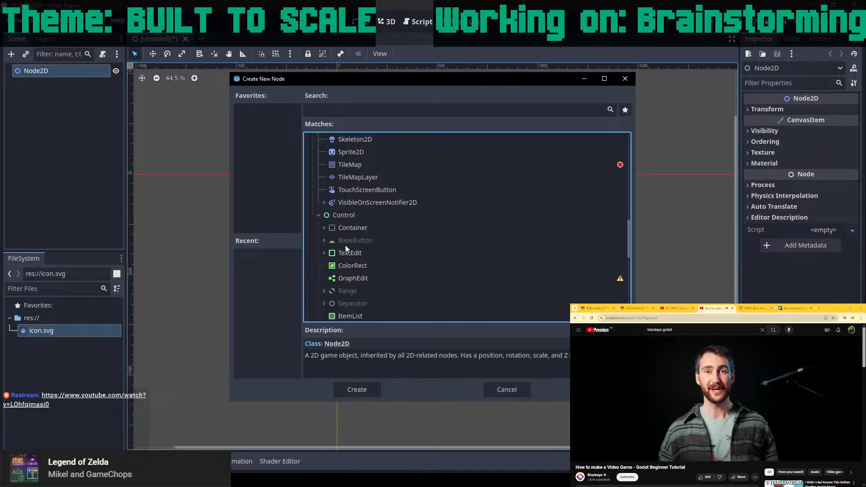
pyautogui.scroll(-4, 405, 221)
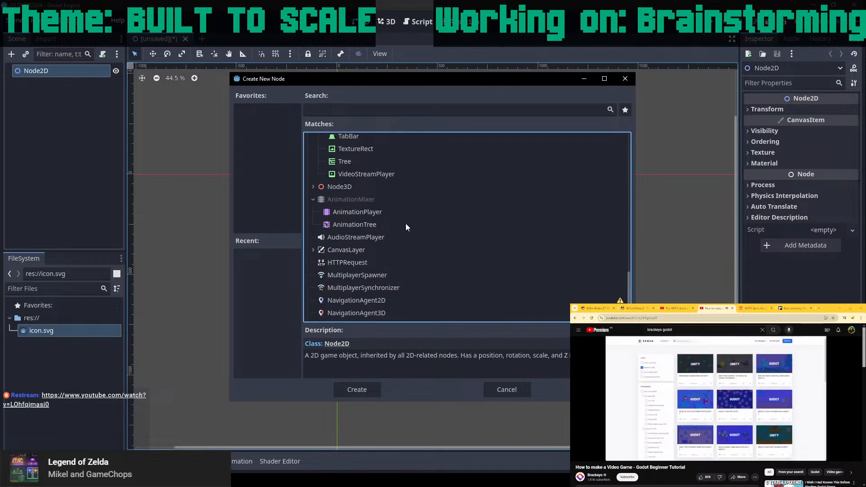
pyautogui.scroll(15, 406, 225)
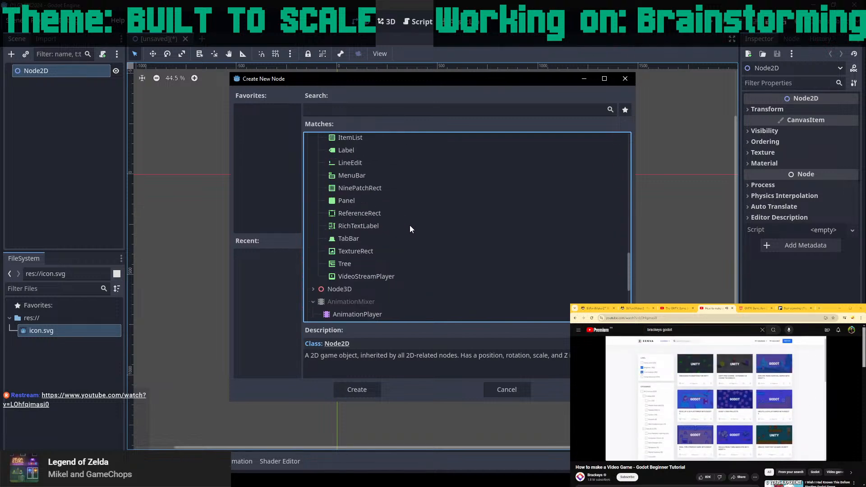
pyautogui.scroll(4, 409, 223)
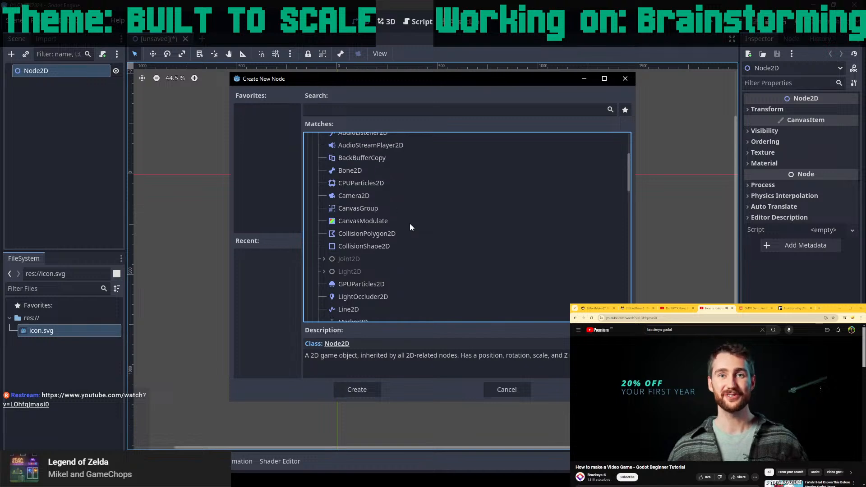
pyautogui.scroll(3, 363, 258)
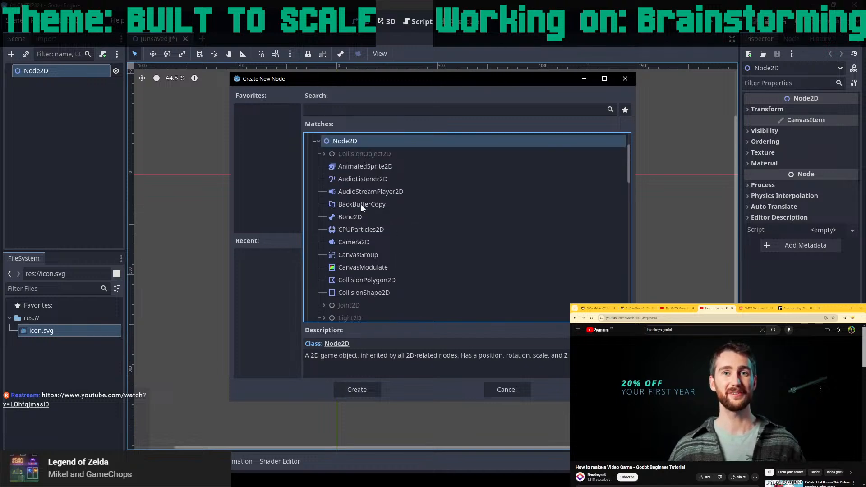
pyautogui.scroll(1, 373, 244)
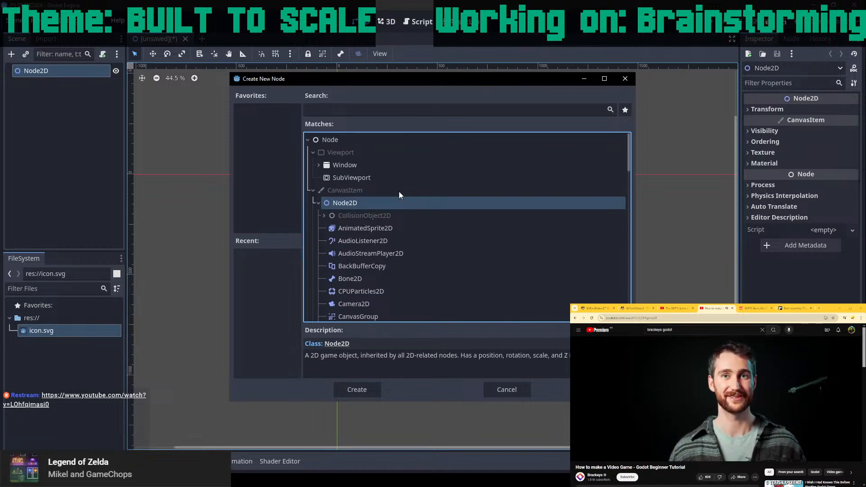
pyautogui.scroll(-1, 380, 225)
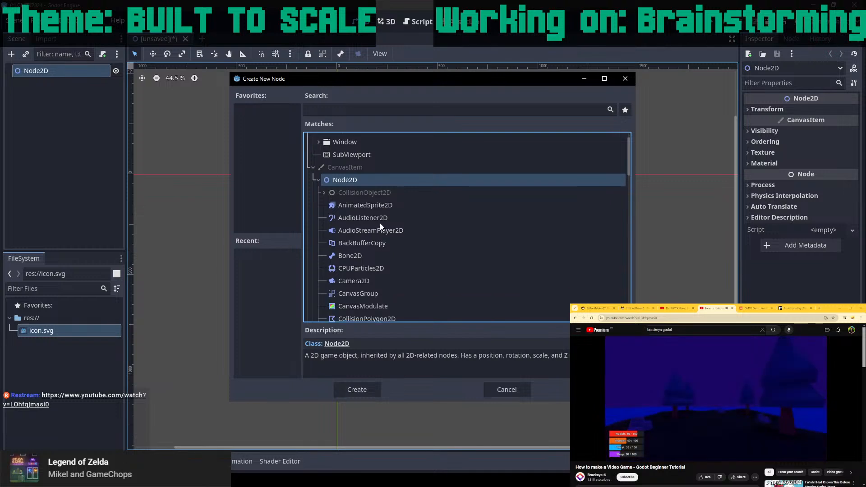
pyautogui.scroll(-2, 390, 269)
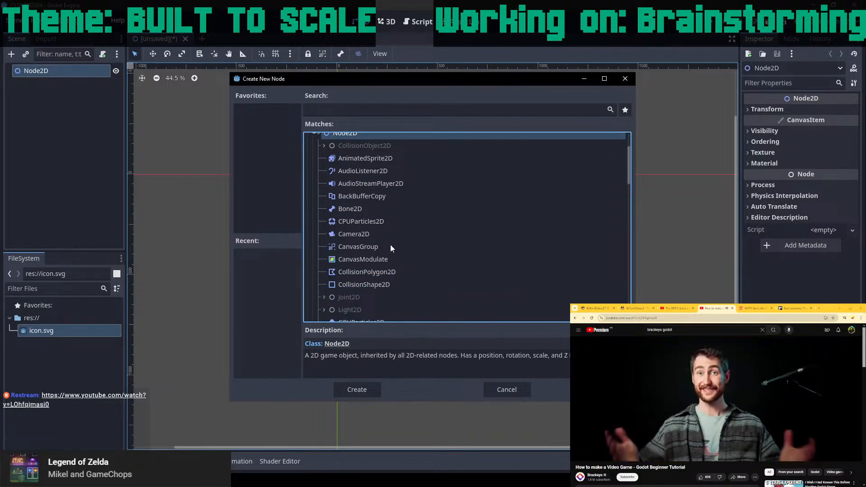
pyautogui.scroll(-10, 390, 252)
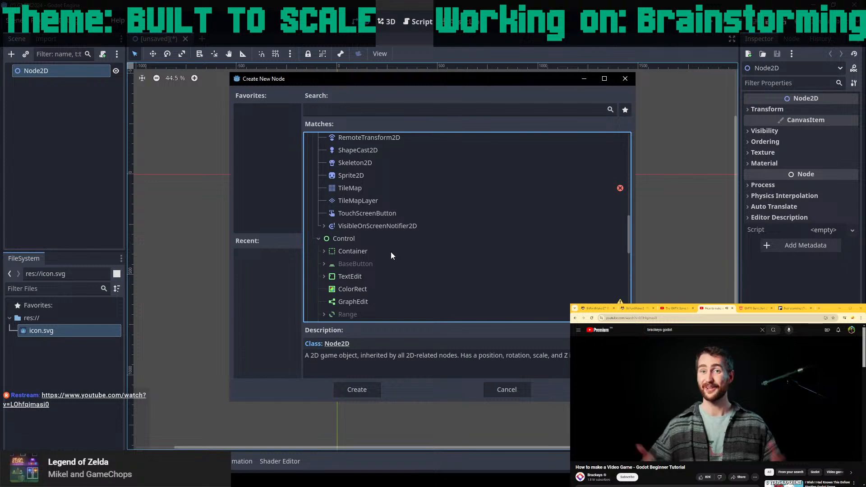
pyautogui.scroll(-2, 391, 252)
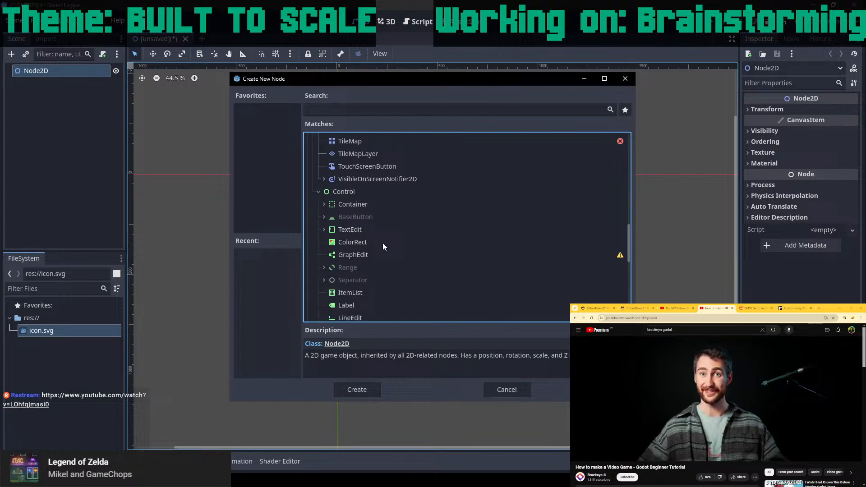
# Expand the Container types under Control and examine the available container nodes.
pyautogui.click(323, 203)
pyautogui.scroll(-4, 364, 221)
pyautogui.scroll(3, 366, 232)
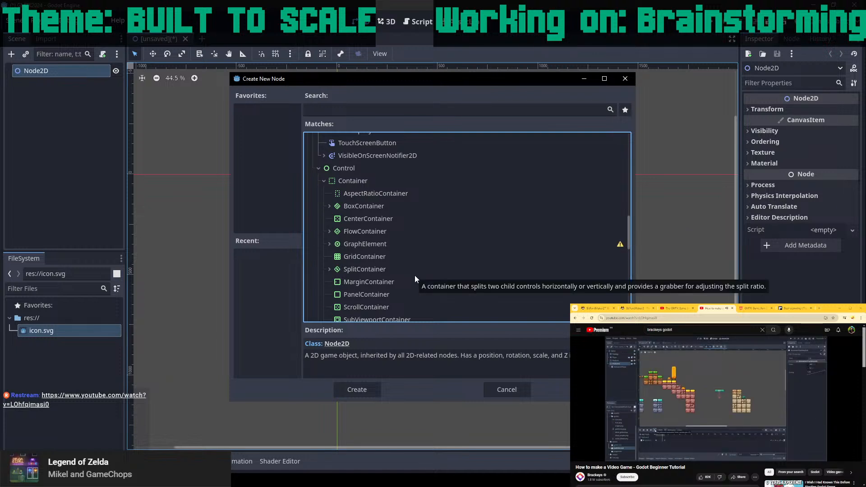
pyautogui.scroll(-1, 415, 276)
pyautogui.scroll(-1, 415, 279)
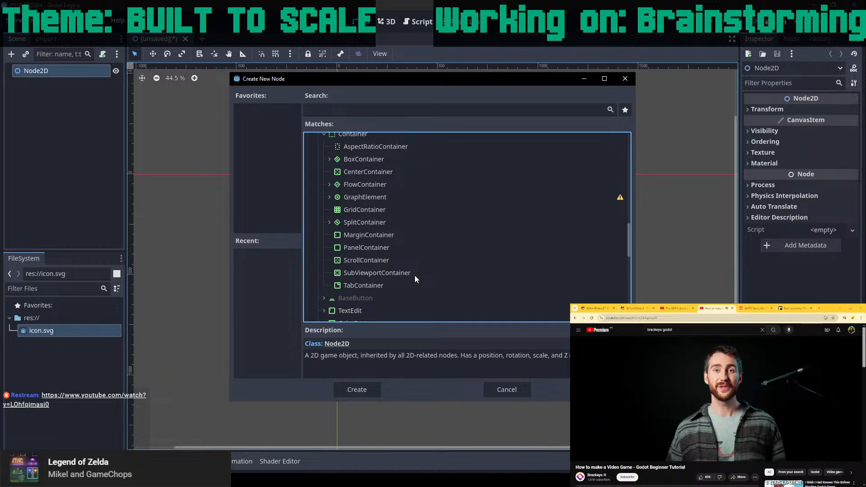
pyautogui.scroll(-3, 415, 275)
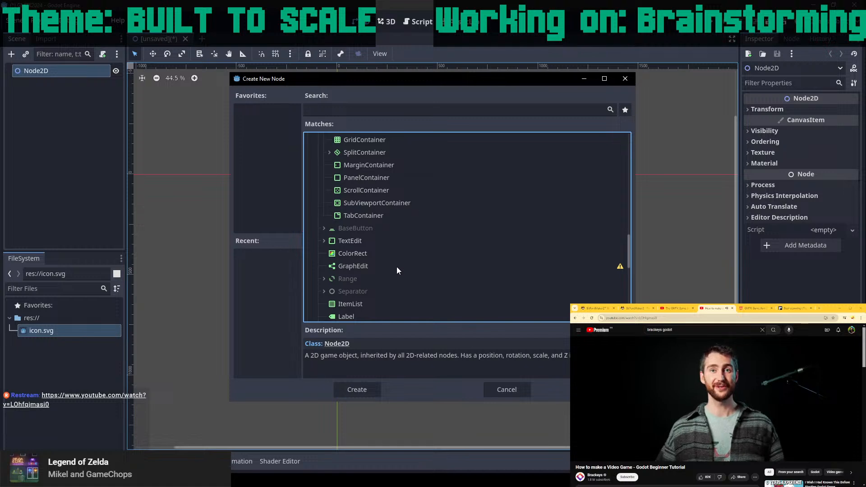
# Read the descriptions of the ColorRect, GraphEdit, TextEdit, Label and GridContainer node types.
pyautogui.click(357, 253)
pyautogui.click(358, 266)
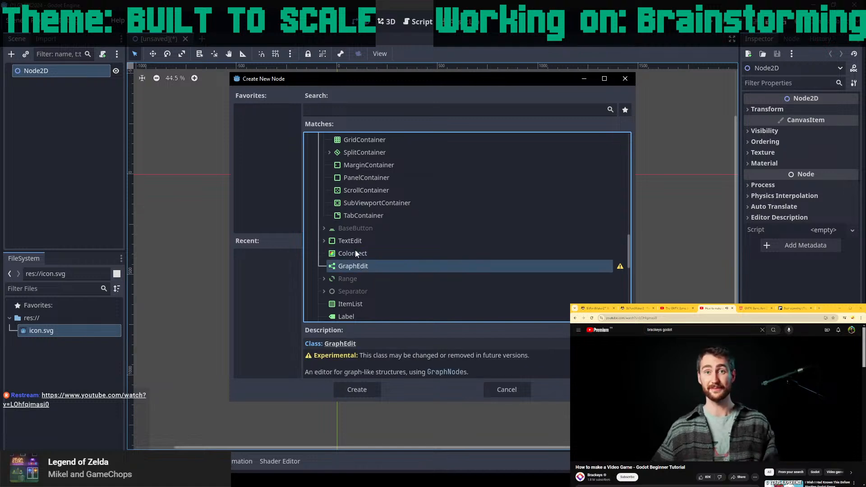
pyautogui.click(352, 245)
pyautogui.scroll(-1, 402, 266)
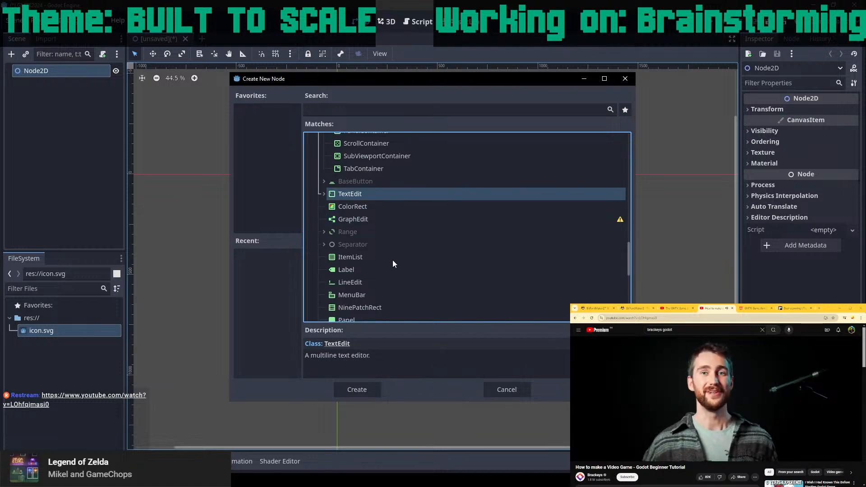
pyautogui.click(363, 269)
pyautogui.scroll(-3, 365, 269)
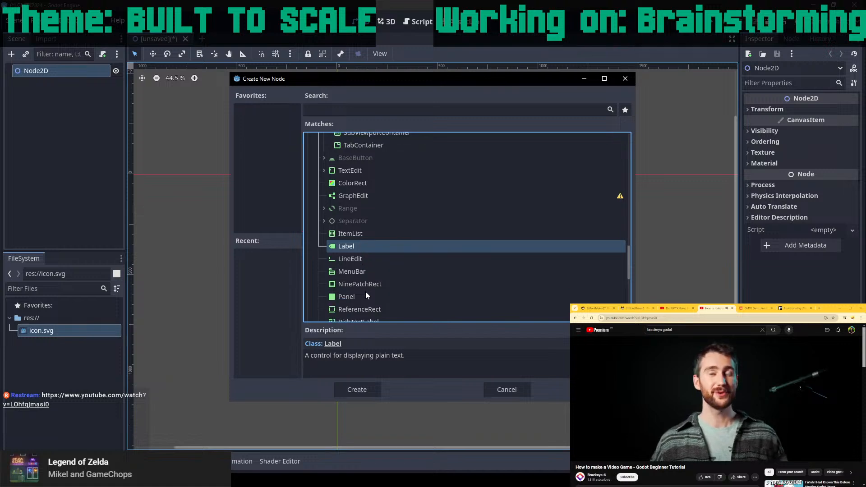
pyautogui.scroll(-1, 362, 257)
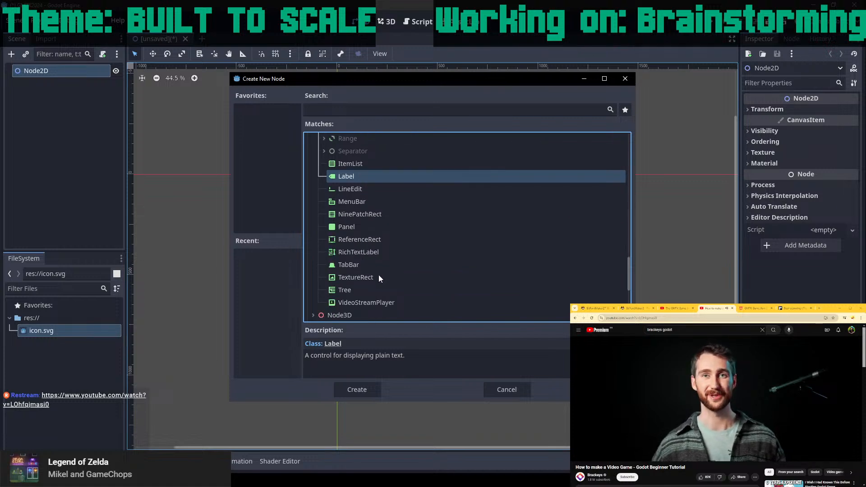
pyautogui.scroll(8, 369, 260)
pyautogui.click(356, 233)
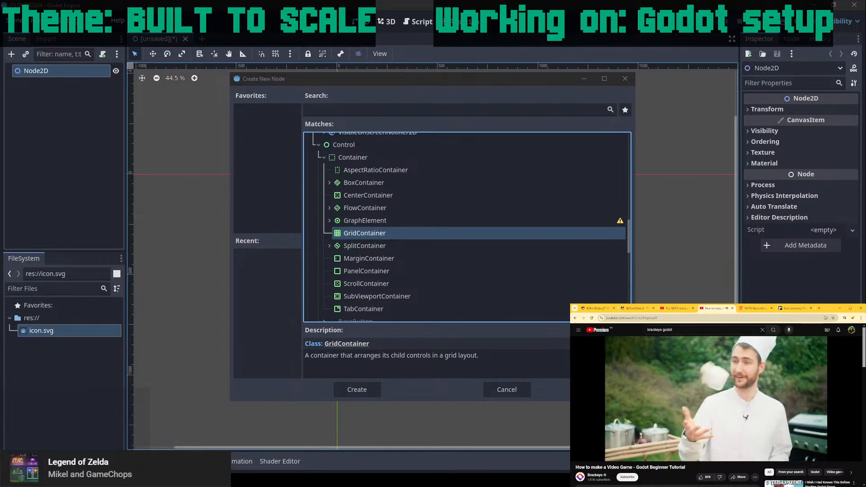
# Skip the Brackeys tutorial video forward past the cooking scene to the part showing the Godot editor.
pyautogui.press('Right')
pyautogui.press('Right')
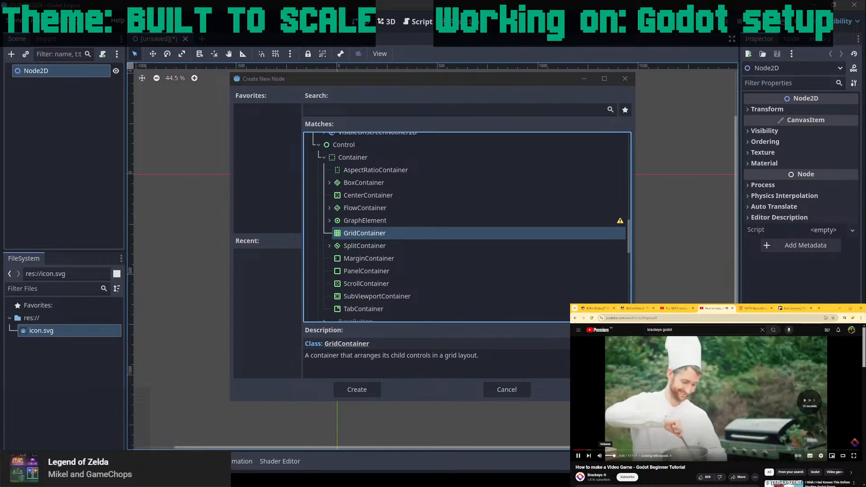
pyautogui.press('l')
pyautogui.press('l')
pyautogui.press('l')
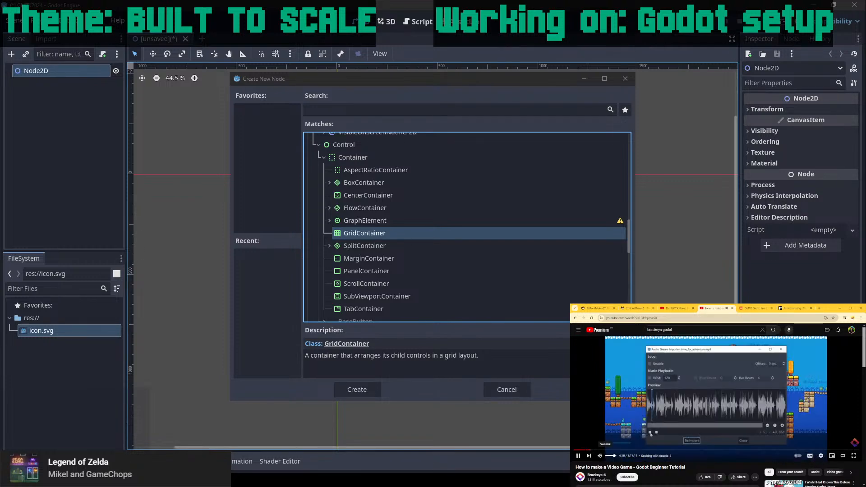
pyautogui.press('l')
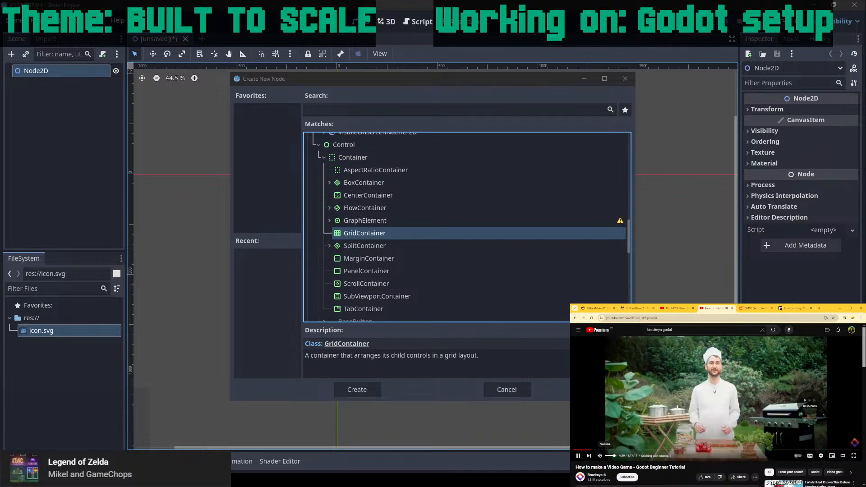
pyautogui.press('l')
pyautogui.press('l')
pyautogui.press('l')
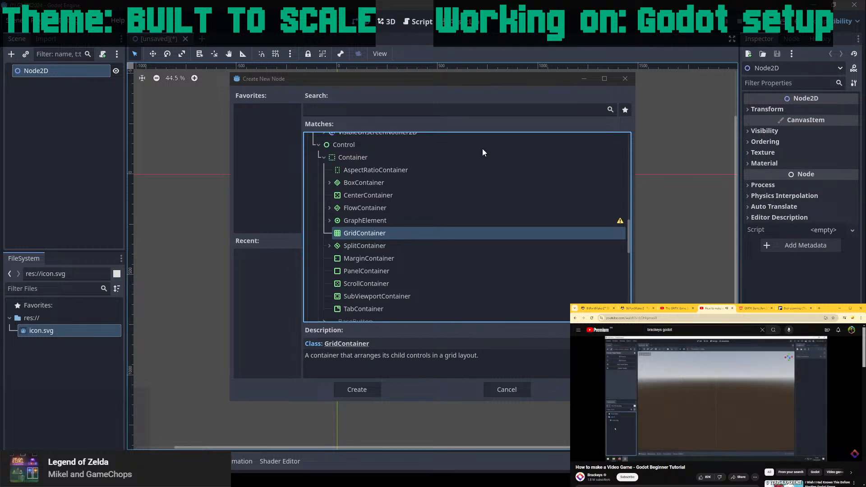
# Cancel creating a new node and add a folder named assets in the project's res:// root.
pyautogui.click(491, 391)
pyautogui.rightClick(38, 372)
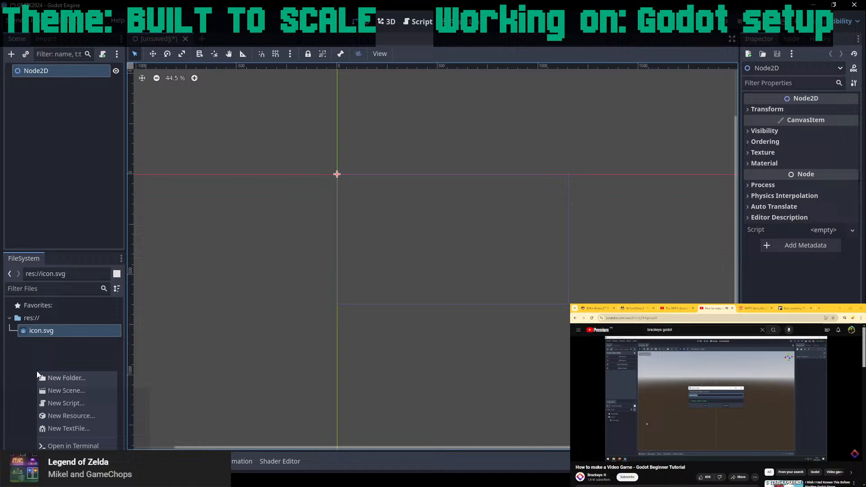
pyautogui.click(60, 383)
pyautogui.write('As')
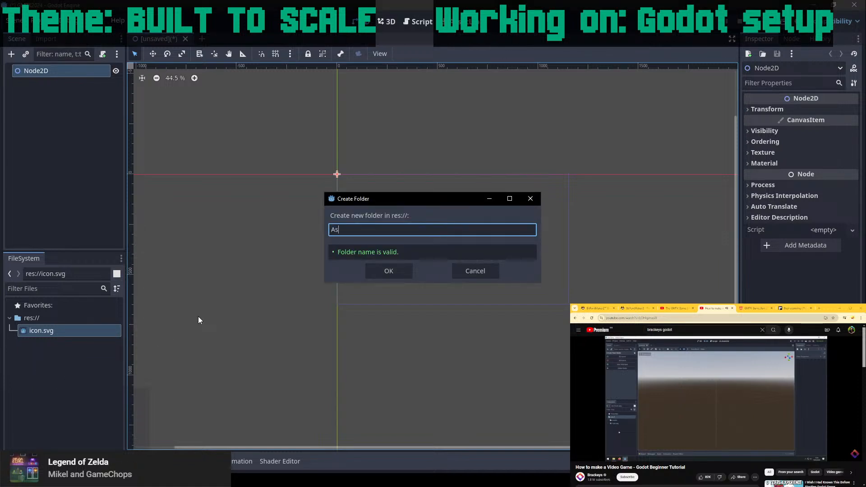
pyautogui.write('sets')
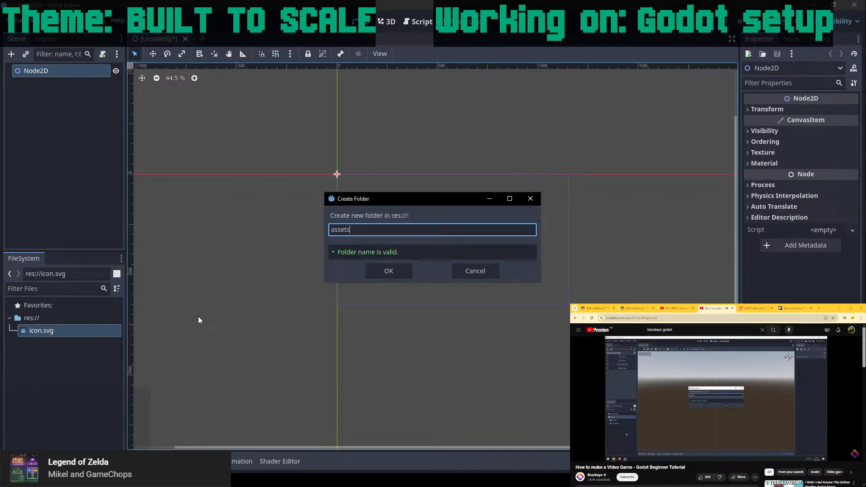
pyautogui.press('Return')
# Create a folder named scripts in the project's res:// root.
pyautogui.rightClick(38, 367)
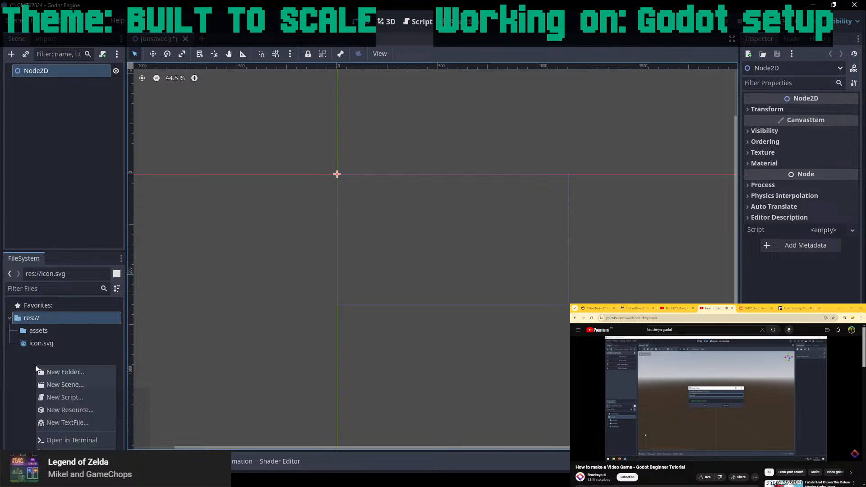
pyautogui.click(63, 372)
pyautogui.write('scri')
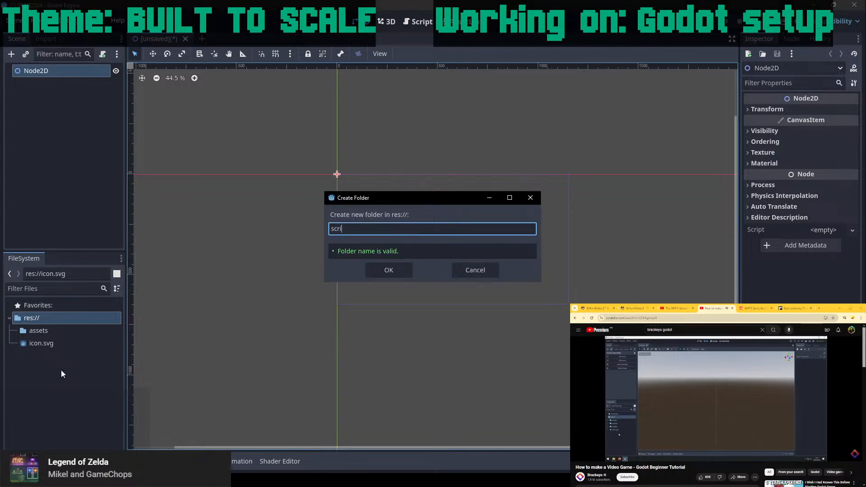
pyautogui.write('pts')
pyautogui.press('Return')
# Create a folder named scenes in the project's res:// root and return to the tutorial video.
pyautogui.rightClick(61, 369)
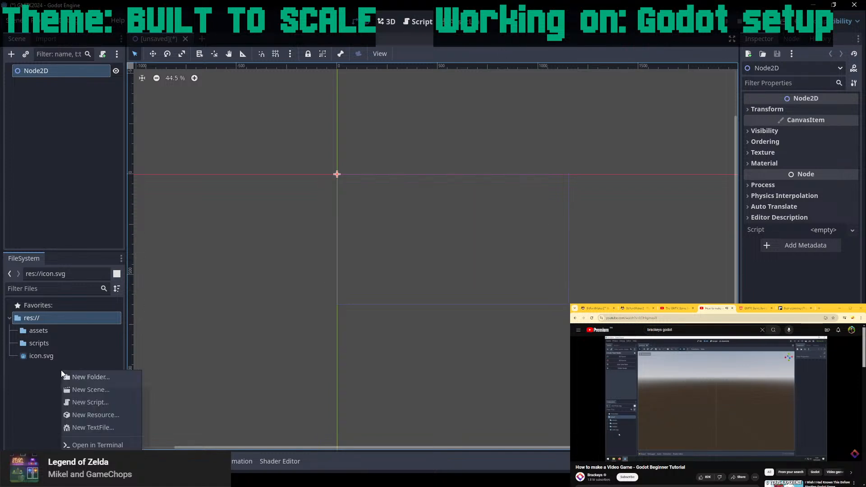
pyautogui.click(112, 374)
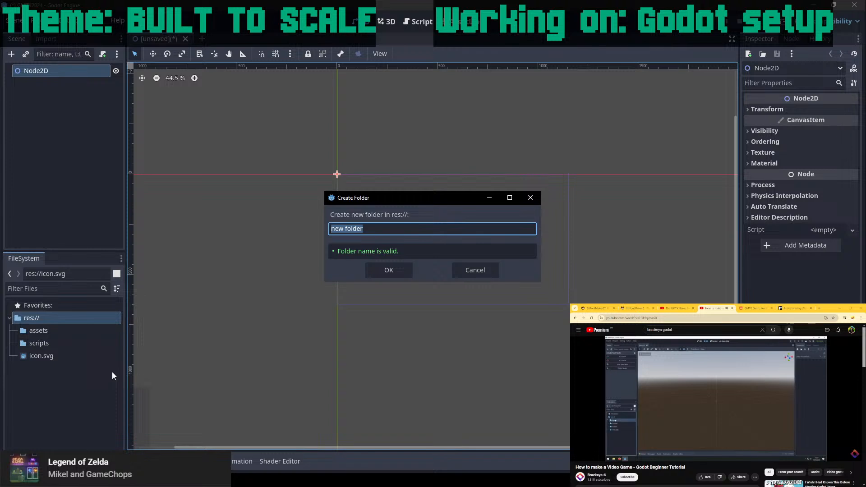
pyautogui.write('scenes')
pyautogui.press('Return')
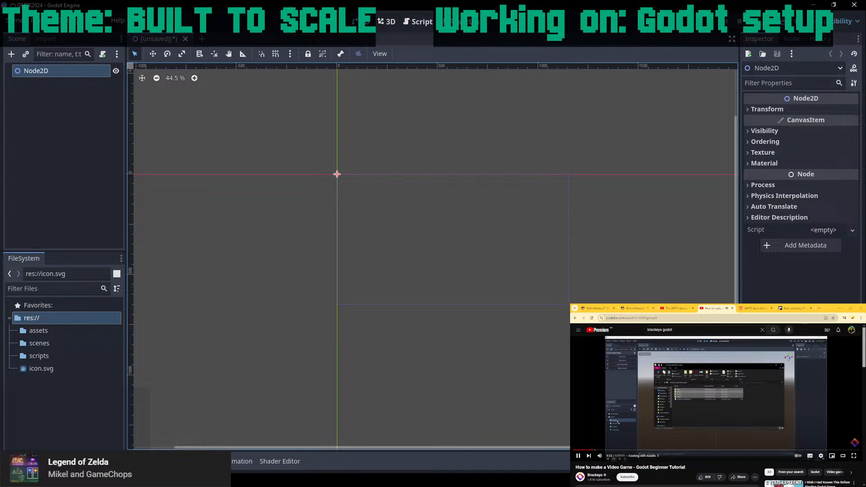
pyautogui.click(716, 398)
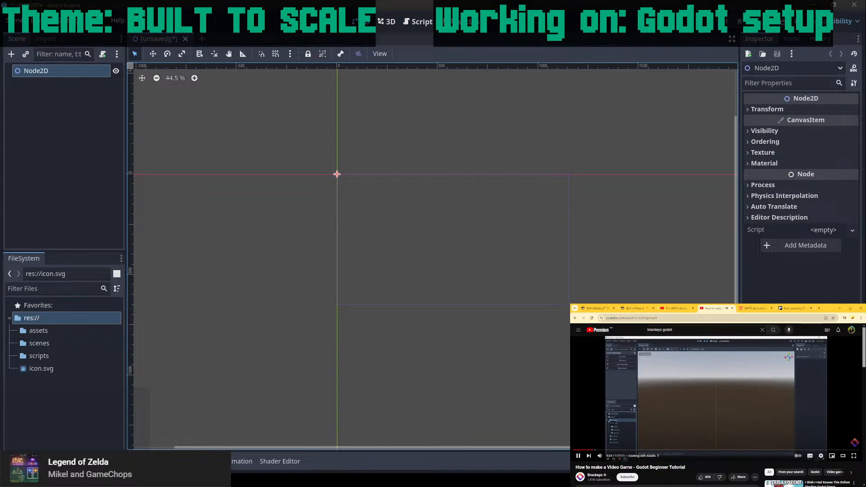
# Look through the tutorial video's full description for the asset and resource links, and return to the player.
pyautogui.scroll(-4, 669, 453)
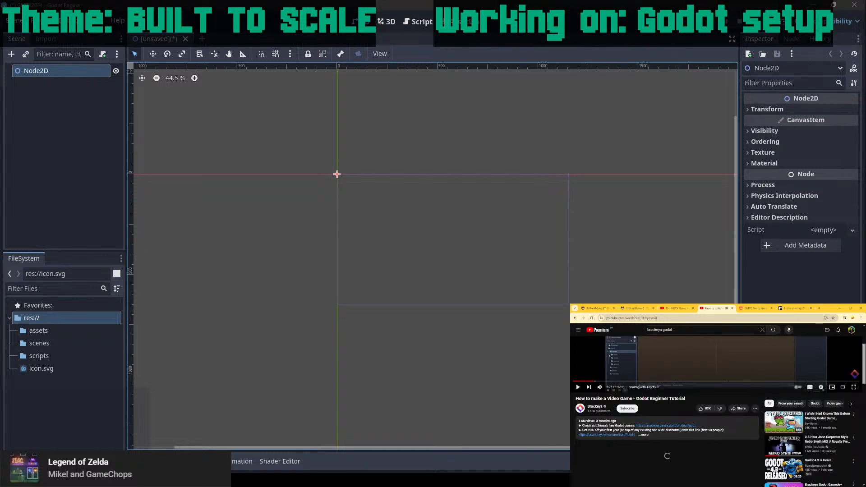
pyautogui.click(643, 434)
pyautogui.scroll(-2, 668, 453)
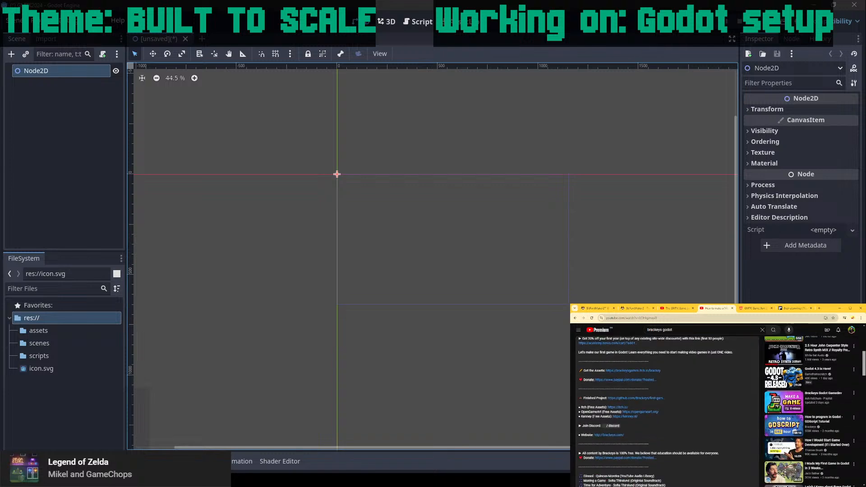
pyautogui.scroll(-1, 668, 453)
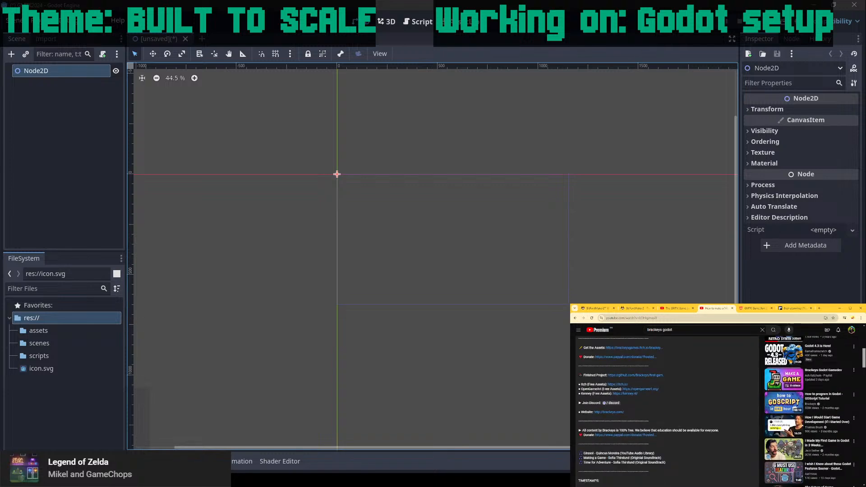
pyautogui.scroll(10, 668, 453)
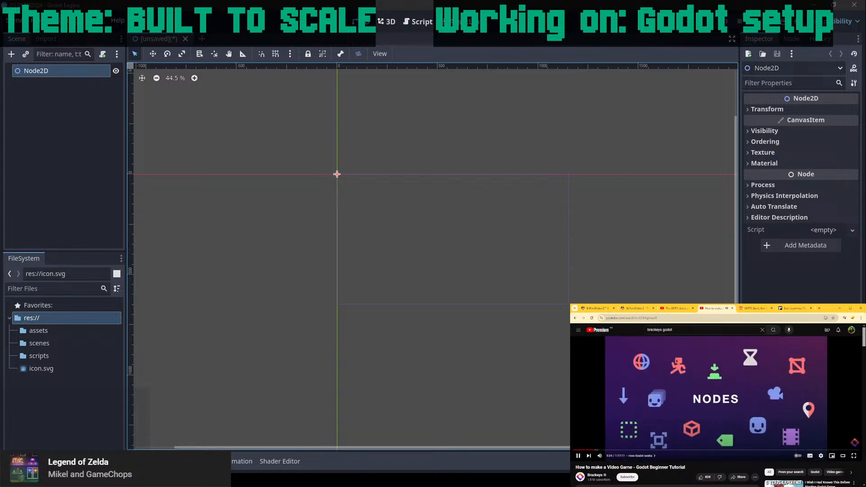
# Change the tutorial video's playback speed and continue watching the section on nodes.
pyautogui.click(821, 455)
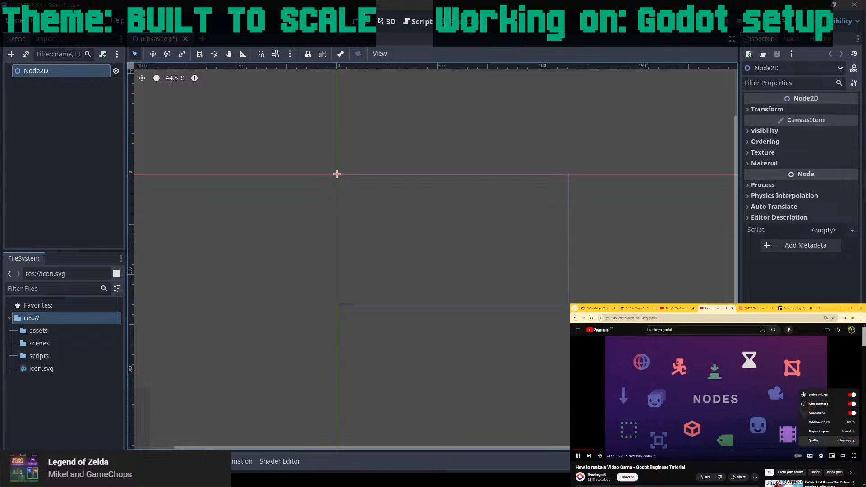
pyautogui.click(818, 431)
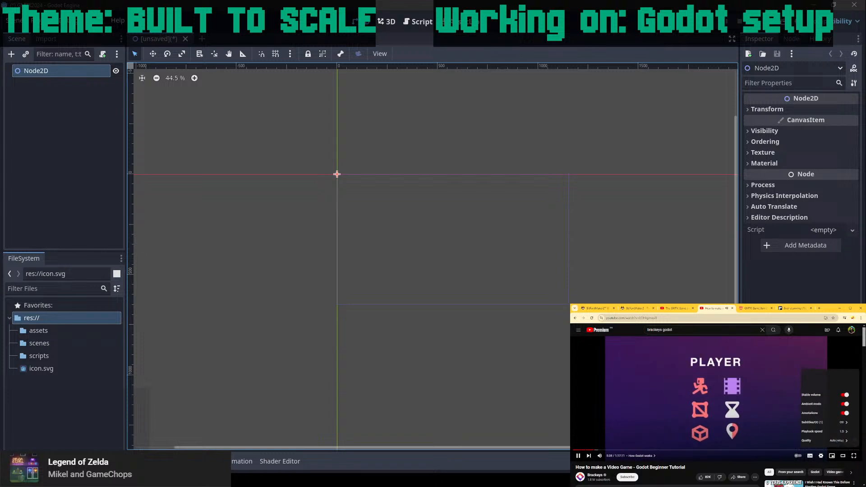
pyautogui.click(825, 422)
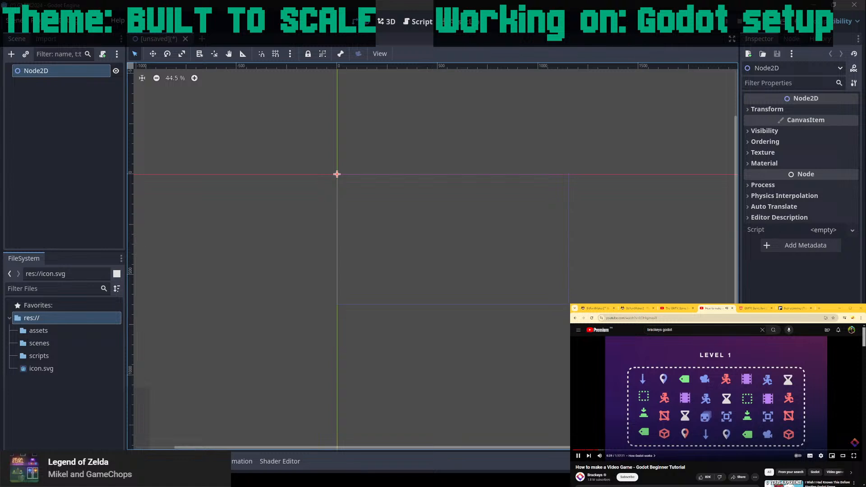
pyautogui.press('space')
pyautogui.press('space')
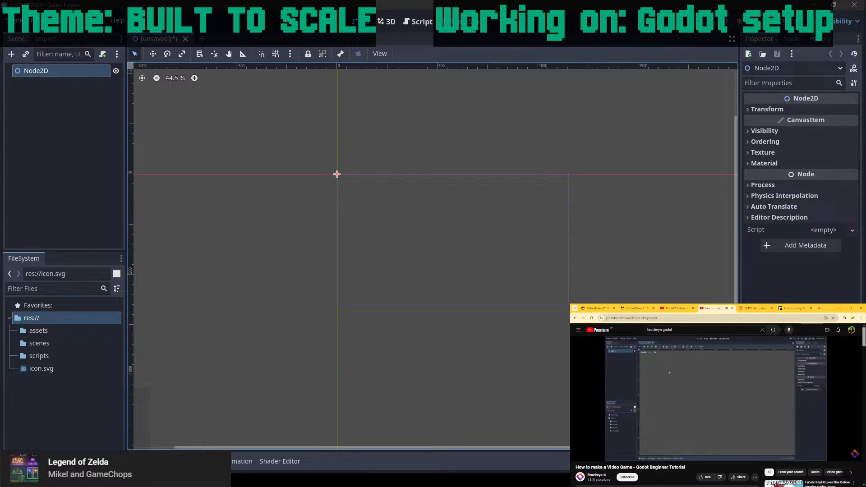
# Rename the Node2D root node to Game.
pyautogui.doubleClick(31, 71)
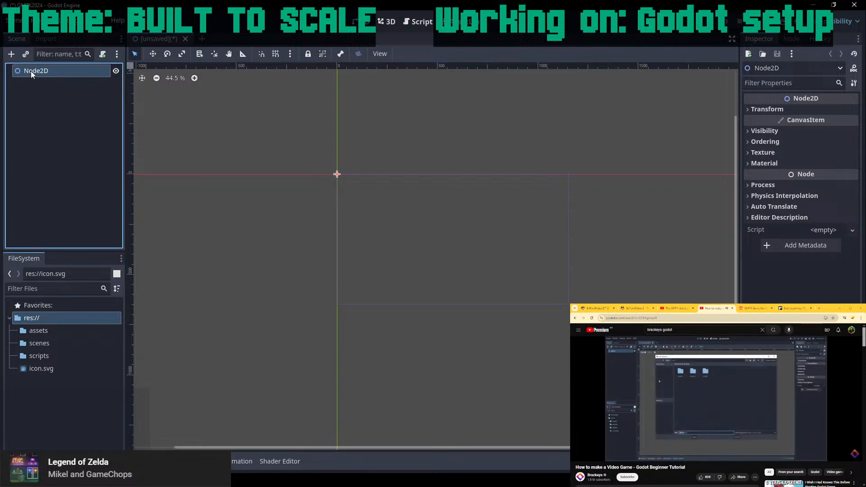
pyautogui.write('Game')
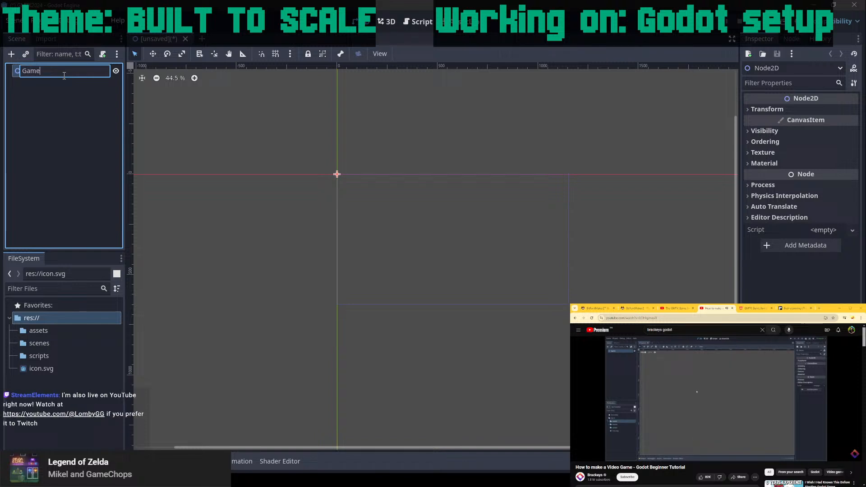
pyautogui.press('Return')
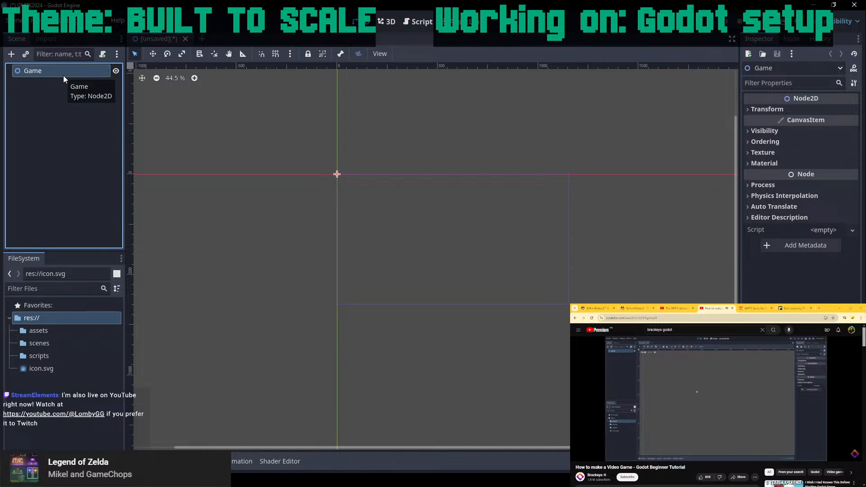
# Save the current scene as game.tscn in the res://scenes folder.
pyautogui.rightClick(89, 114)
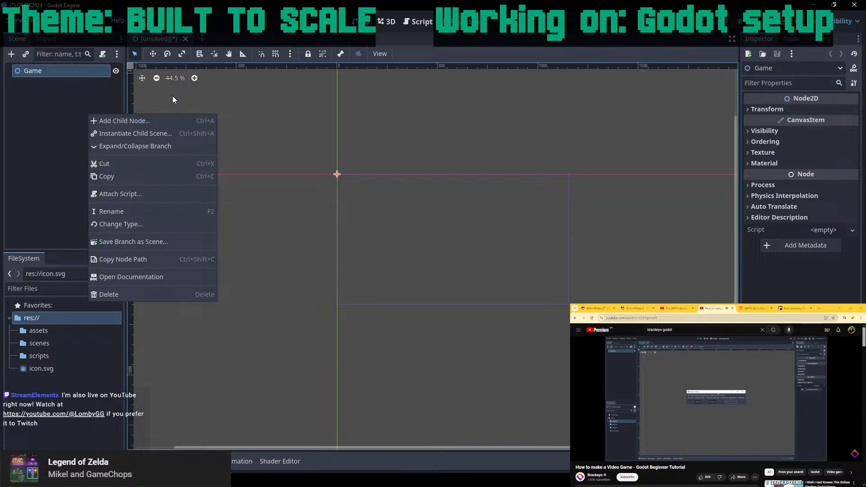
pyautogui.click(47, 112)
pyautogui.hotkey('ctrl', 's')
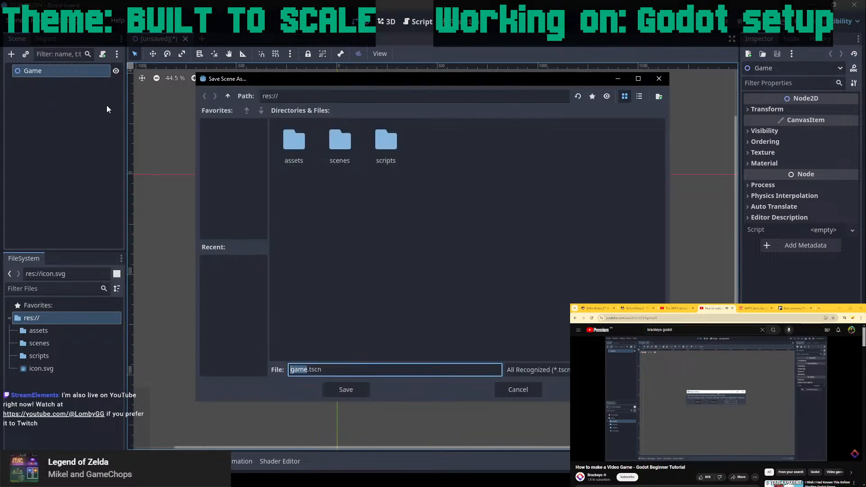
pyautogui.doubleClick(331, 153)
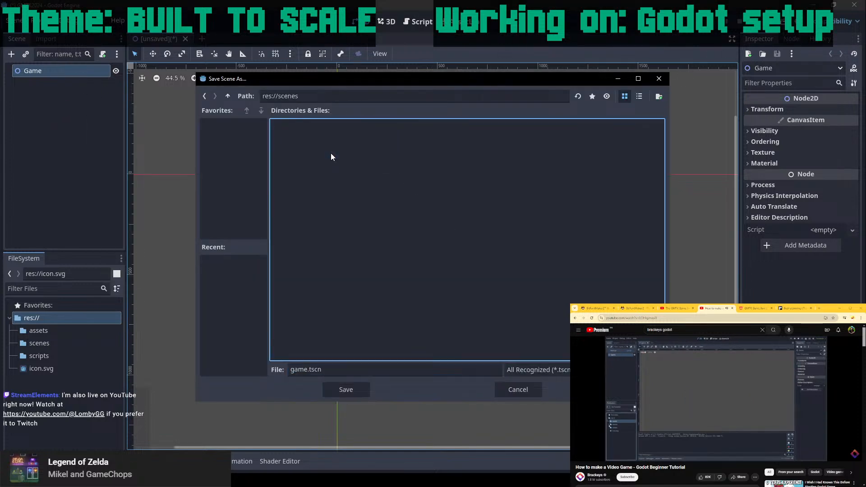
pyautogui.click(345, 389)
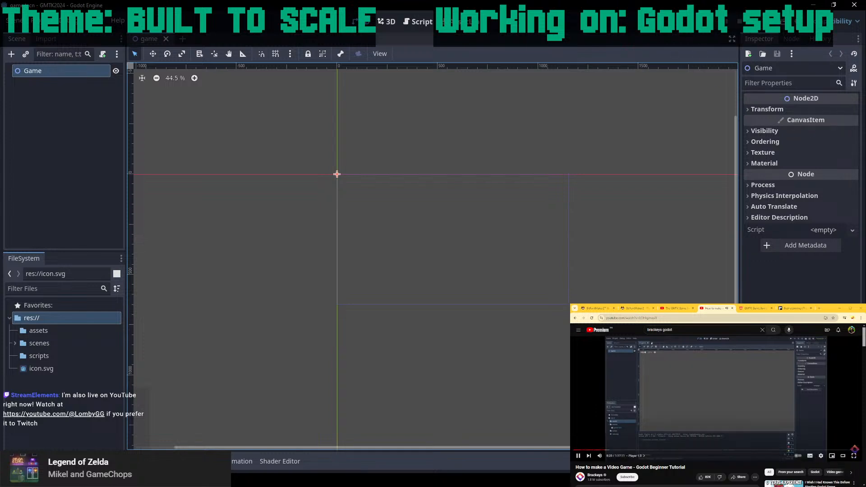
# Create a new 2D scene and add a CharacterBody2D node under its Node2D root.
pyautogui.click(183, 39)
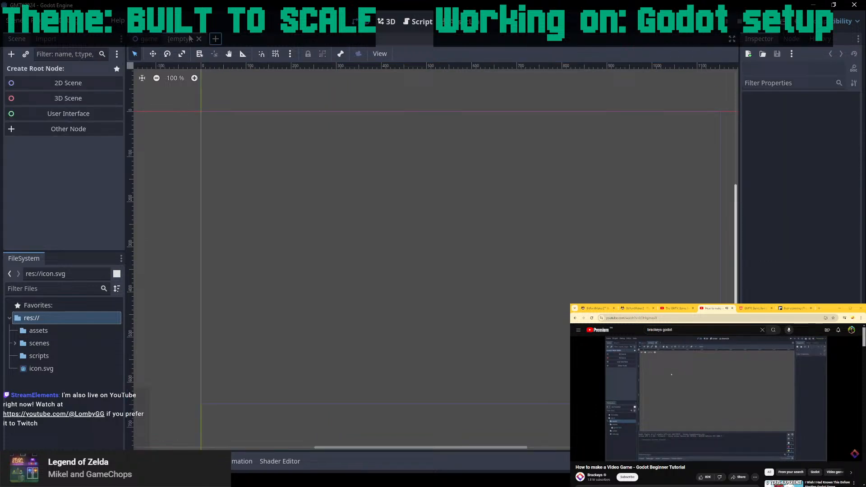
pyautogui.click(69, 85)
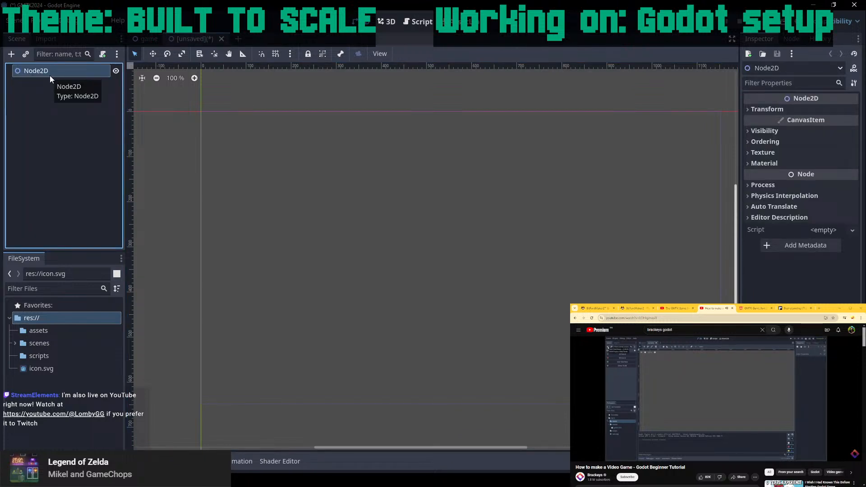
pyautogui.click(11, 53)
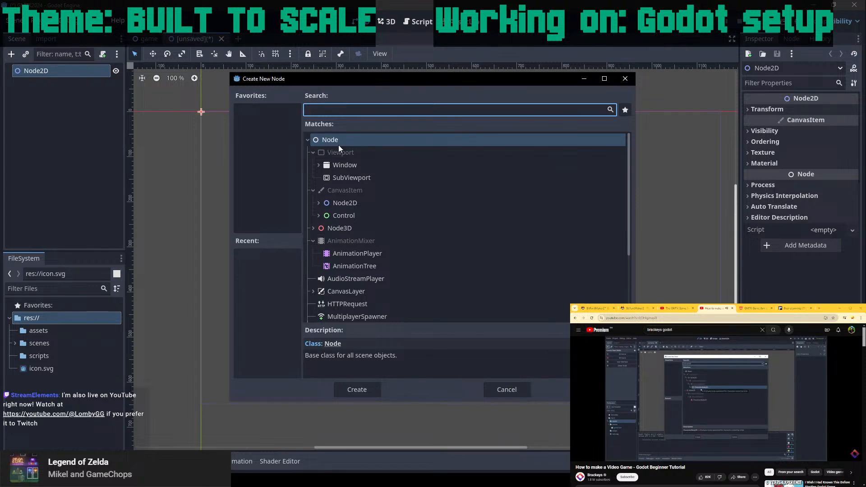
pyautogui.write('chara')
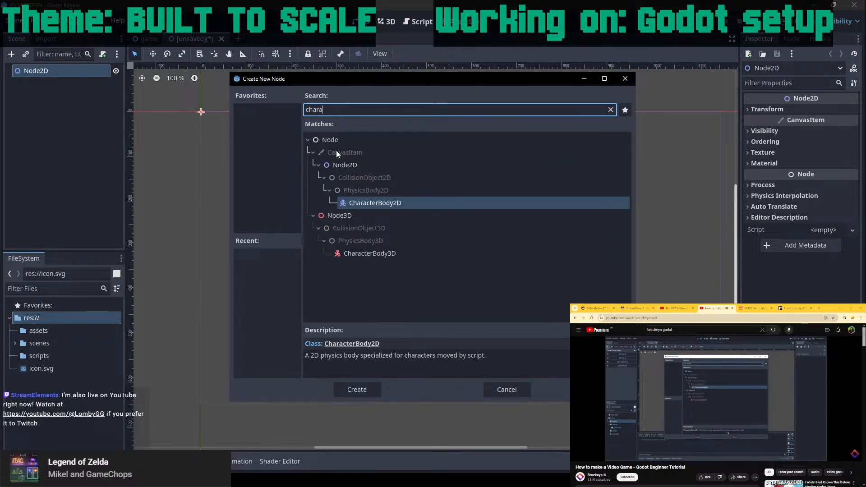
pyautogui.doubleClick(381, 204)
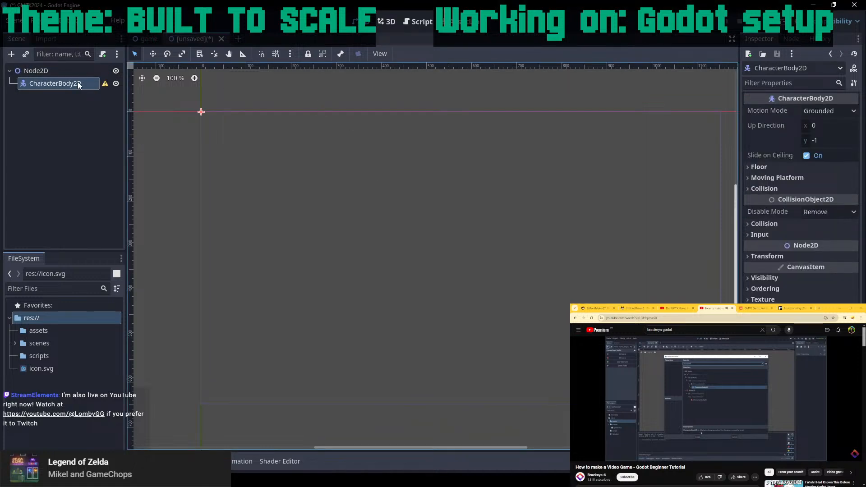
pyautogui.rightClick(78, 82)
pyautogui.press('Escape')
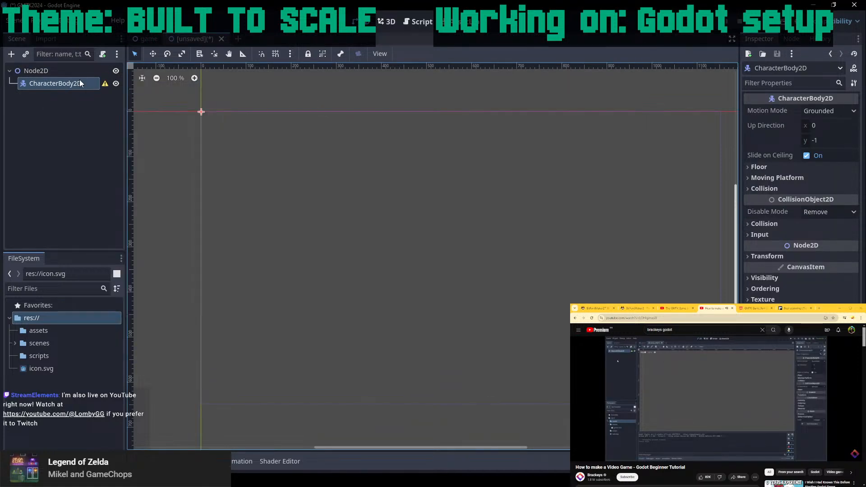
pyautogui.moveTo(108, 85)
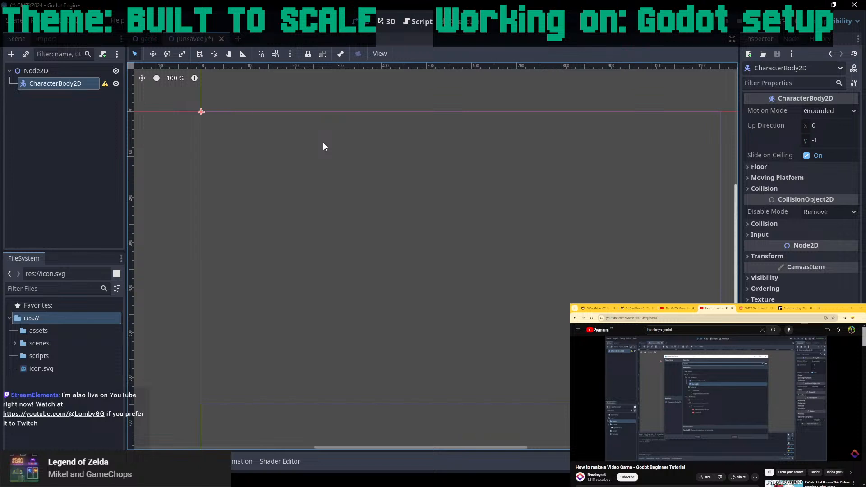
# Add an AnimatedSprite2D node as a child of CharacterBody2D.
pyautogui.hotkey('ctrl', 'a')
pyautogui.write('spr')
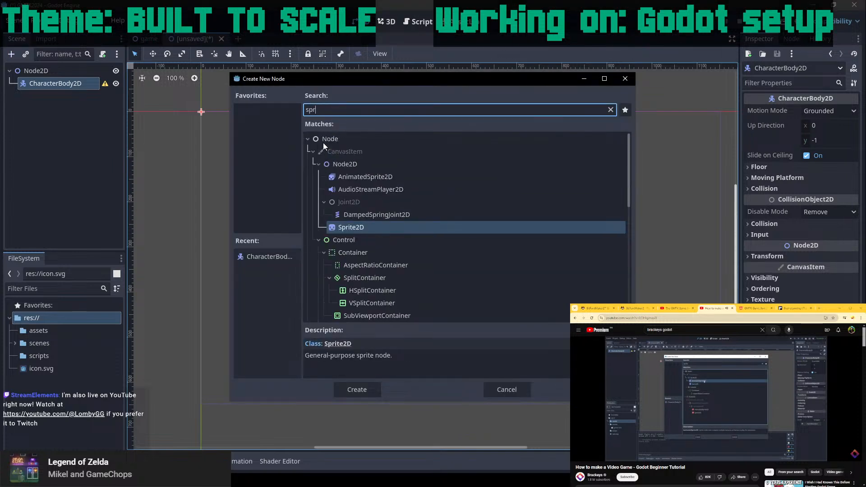
pyautogui.write('ite')
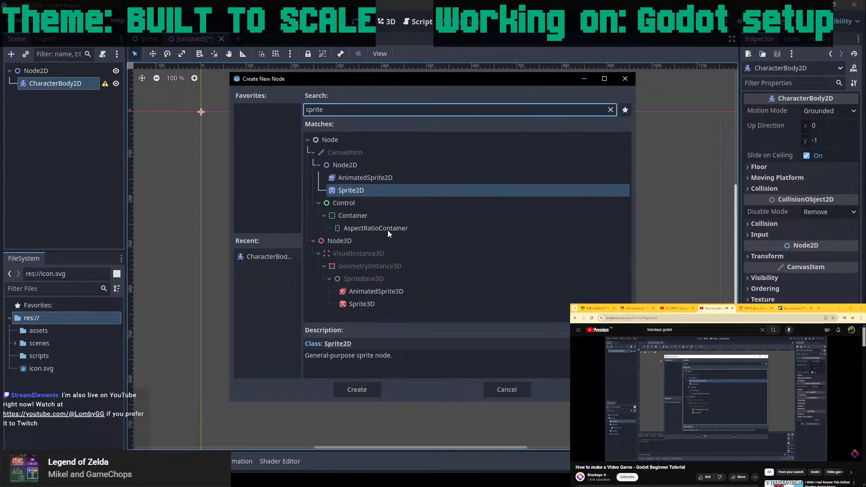
pyautogui.click(377, 179)
pyautogui.click(363, 388)
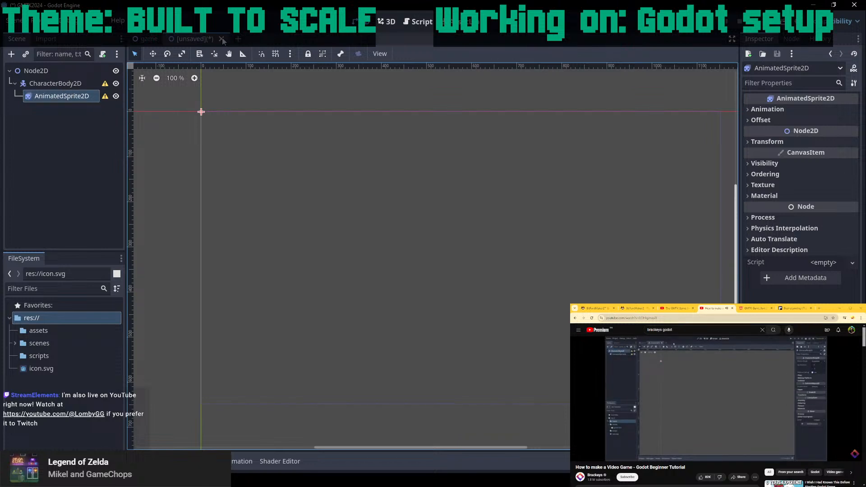
# Pause the tutorial, try to move CharacterBody2D out of the Node2D root, and close the unsaved scene without saving.
pyautogui.click(29, 72)
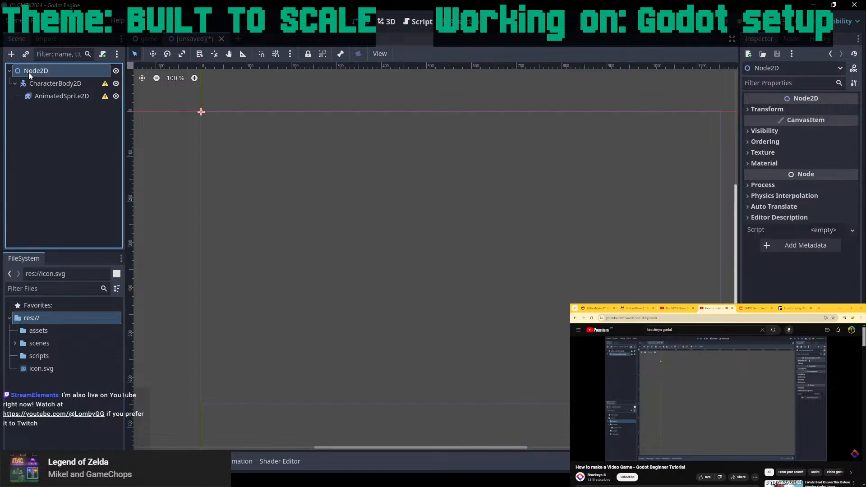
pyautogui.click(660, 368)
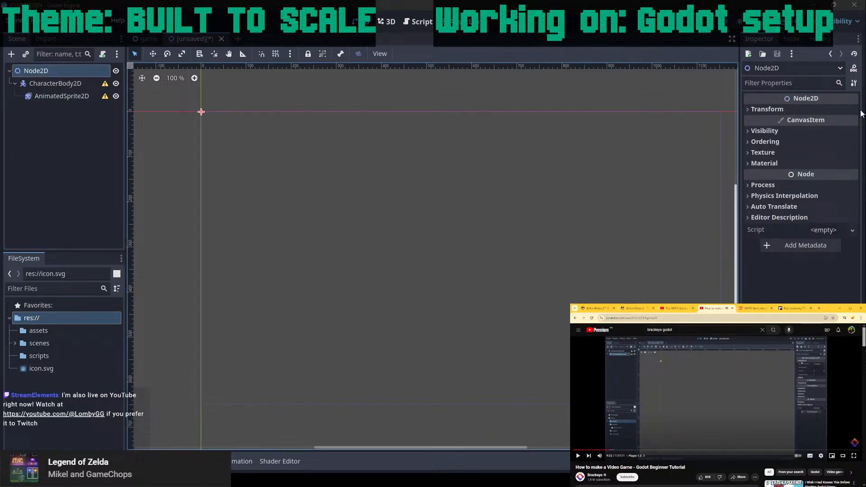
pyautogui.rightClick(57, 71)
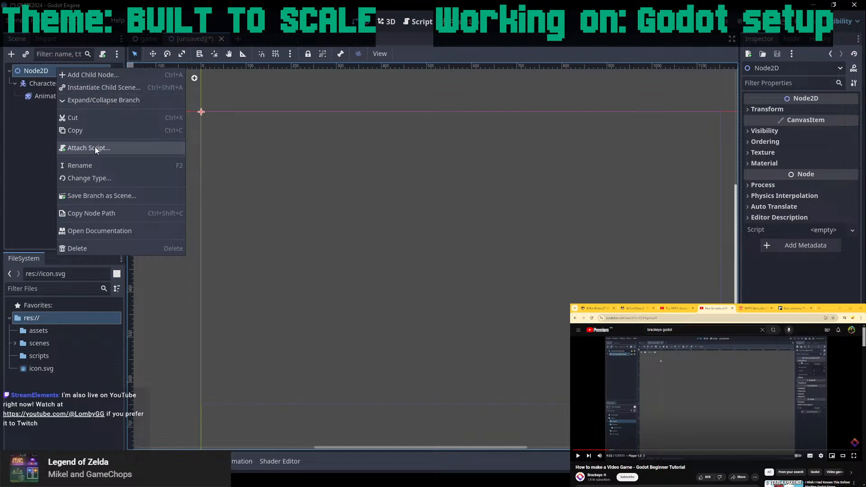
pyautogui.click(42, 86)
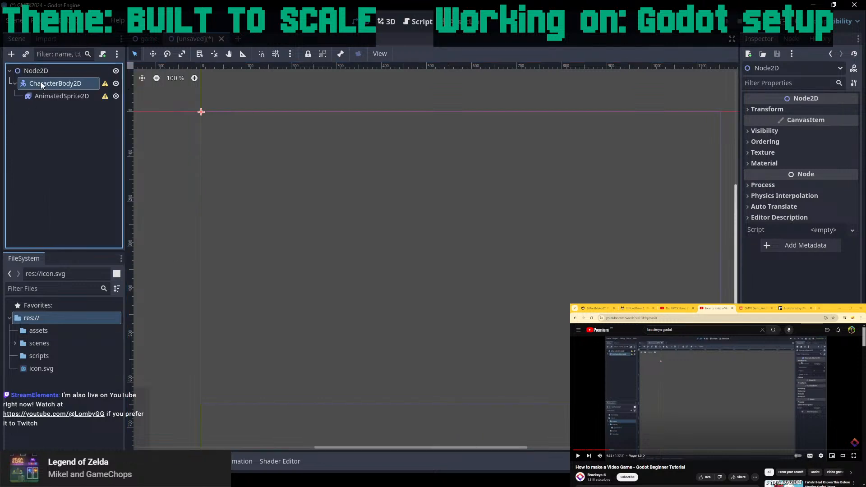
pyautogui.moveTo(37, 84); pyautogui.dragTo(42, 132)
pyautogui.click(43, 71)
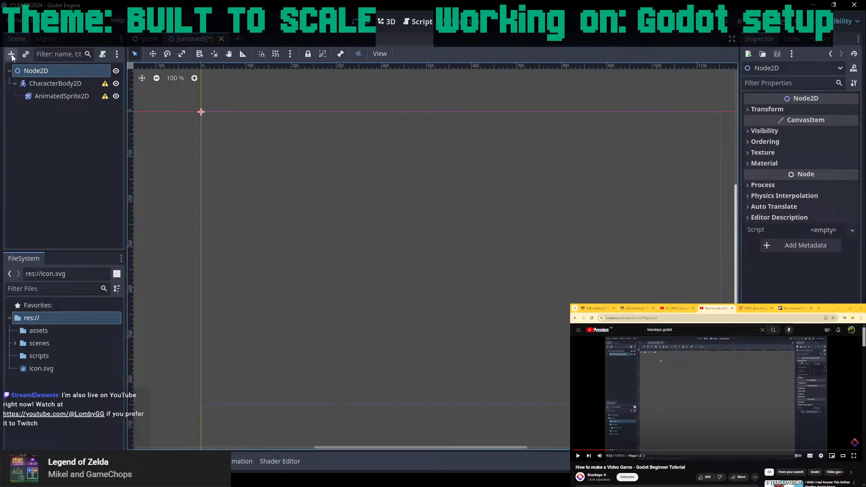
pyautogui.click(221, 38)
pyautogui.click(491, 263)
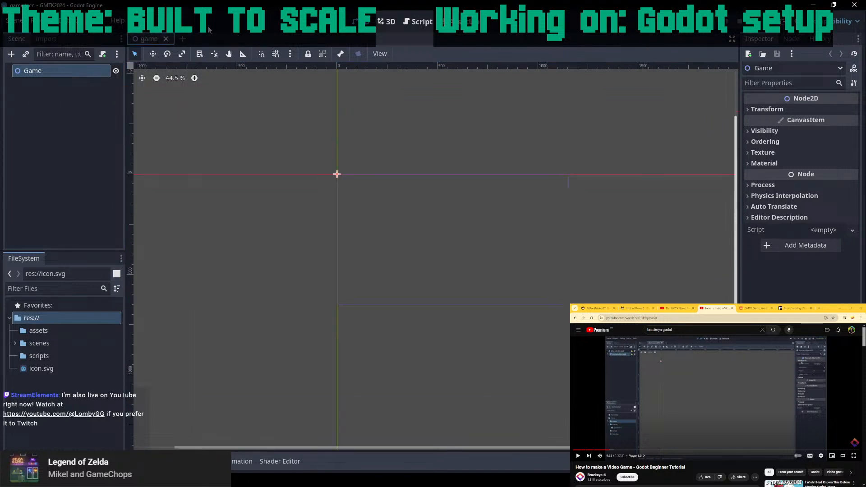
# Create a new scene with a CharacterBody2D node as its root.
pyautogui.click(11, 54)
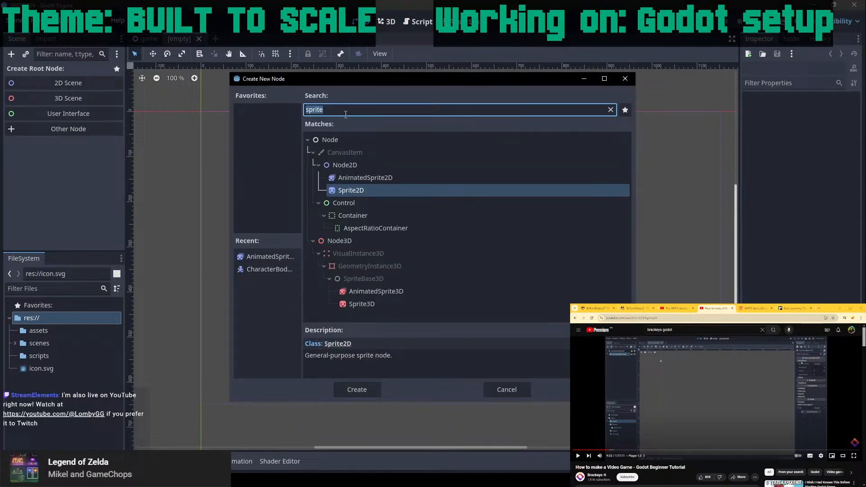
pyautogui.write('chara')
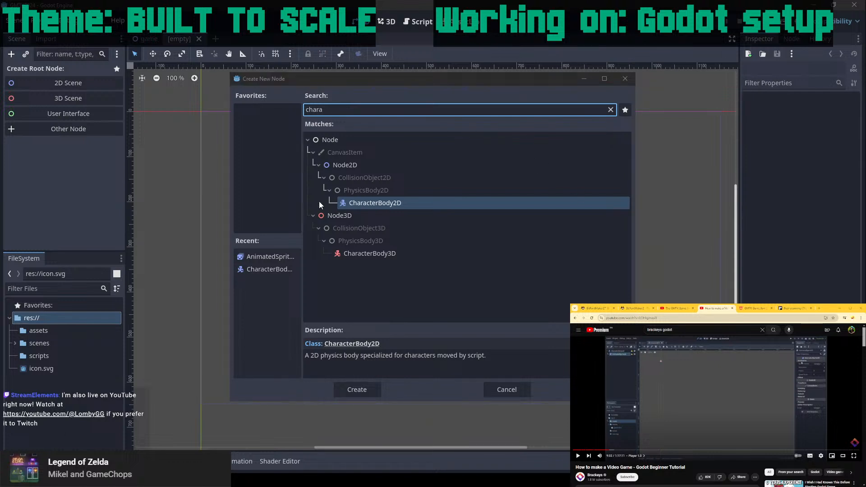
pyautogui.click(379, 205)
pyautogui.doubleClick(378, 204)
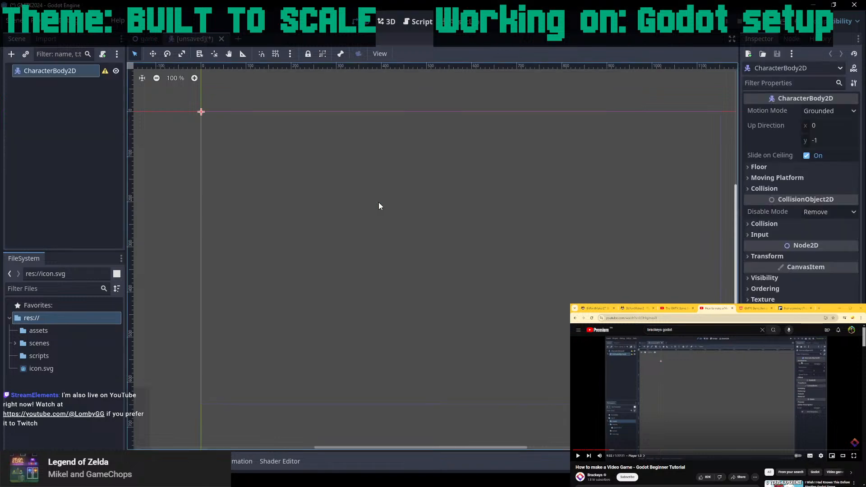
# Add an AnimatedSprite2D child node to the CharacterBody2D root of the new scene.
pyautogui.rightClick(84, 74)
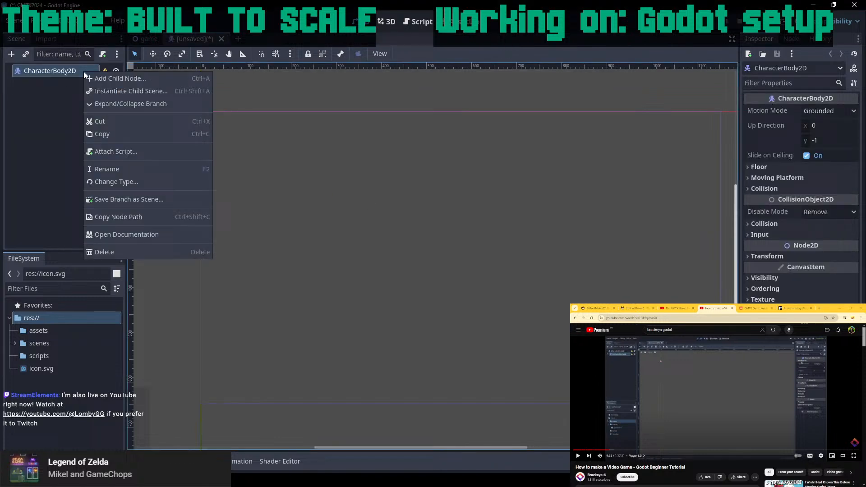
pyautogui.click(296, 152)
pyautogui.hotkey('ctrl', 'a')
pyautogui.write('anima')
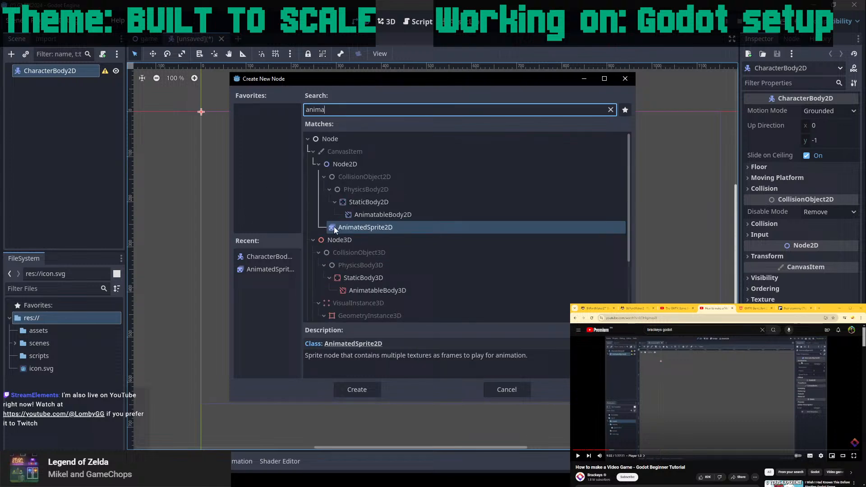
pyautogui.doubleClick(372, 226)
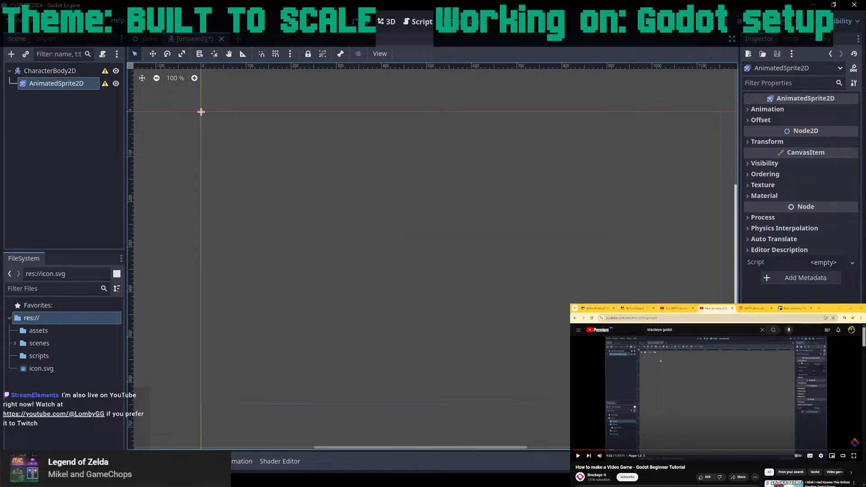
# Play the Brackeys tutorial video, skip ahead through the sprite animation part to the player's collision shape, and pause it there.
pyautogui.click(716, 399)
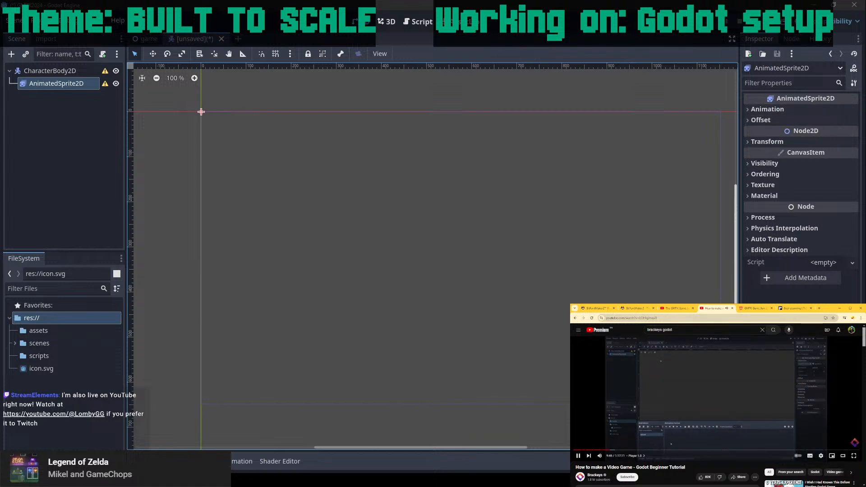
pyautogui.press('space')
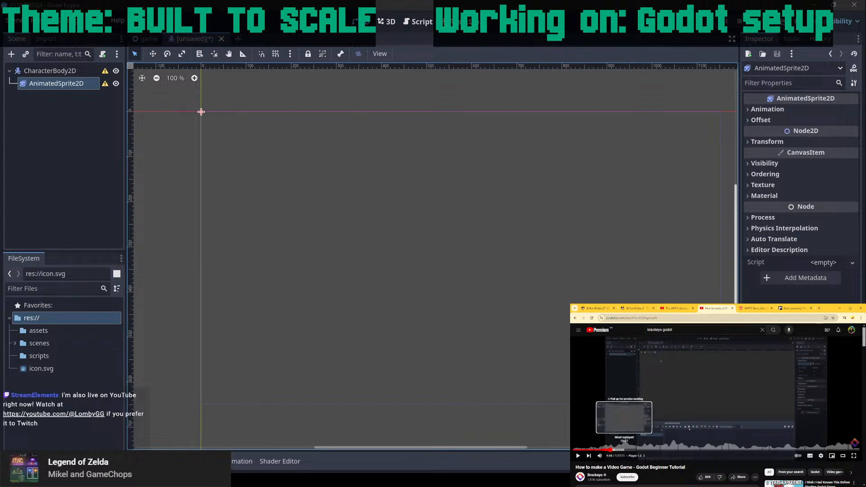
pyautogui.press('space')
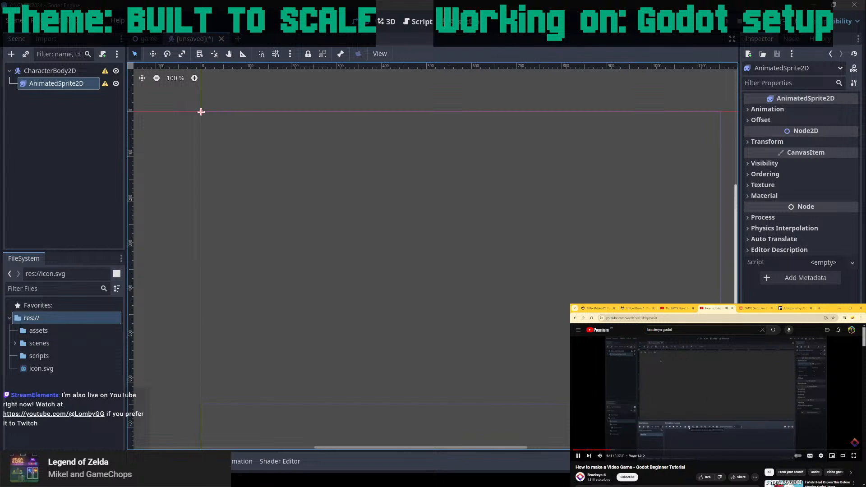
pyautogui.press('Right')
pyautogui.press('Right')
pyautogui.press('Right')
pyautogui.press('Right')
pyautogui.press('Right')
pyautogui.press('Right')
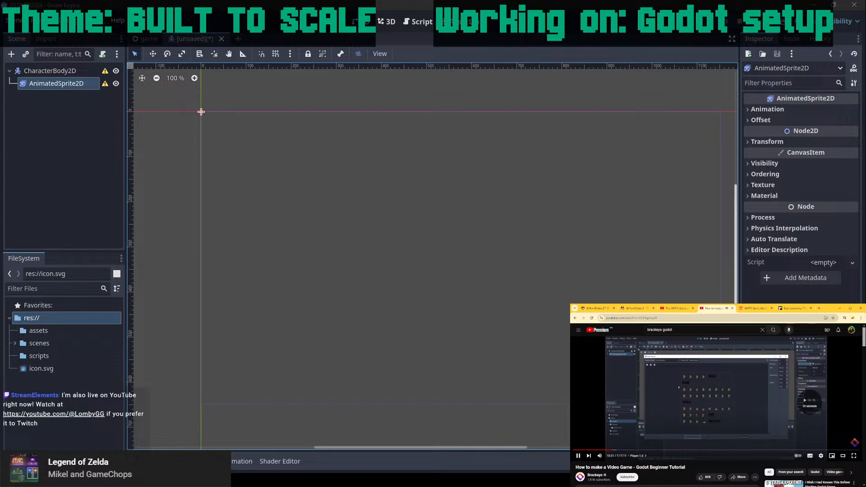
pyautogui.press('Right')
pyautogui.press('Right')
pyautogui.press('Right')
pyautogui.press('Right')
pyautogui.press('Right')
pyautogui.press('Right')
pyautogui.press('Right')
pyautogui.press('Right')
pyautogui.press('Right')
pyautogui.press('Right')
pyautogui.press('Right')
pyautogui.press('Right')
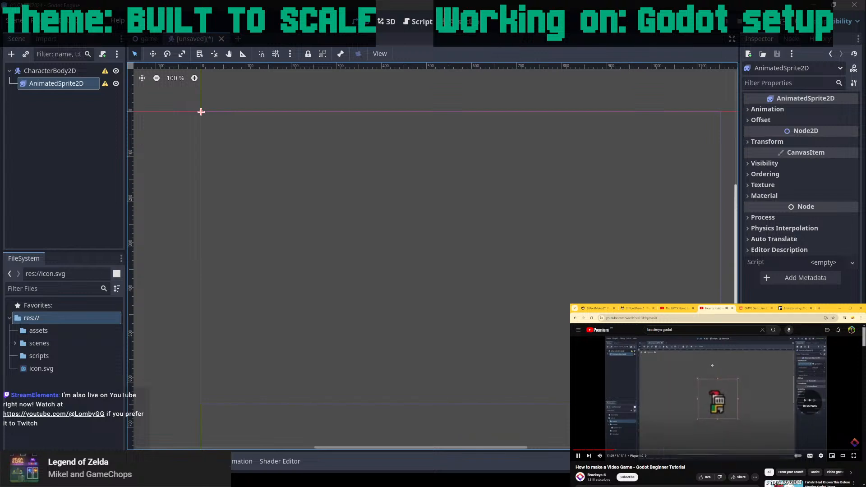
pyautogui.press('l')
pyautogui.press('l')
pyautogui.press('l')
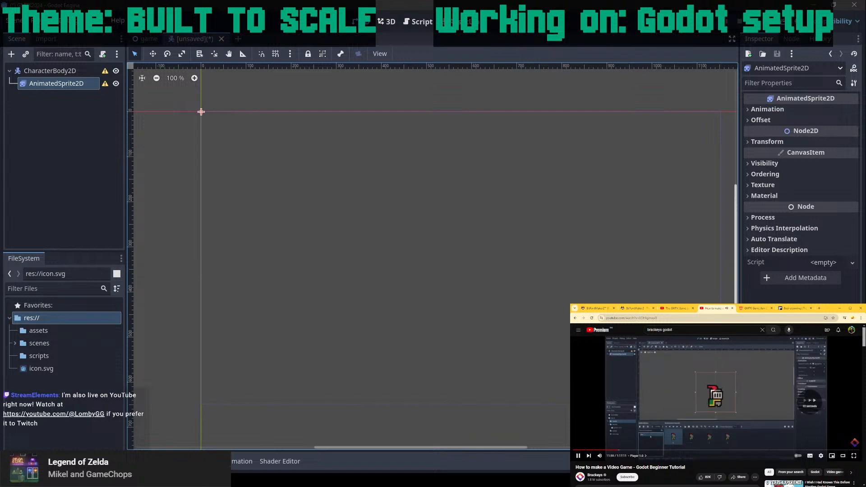
pyautogui.press('l')
pyautogui.press('l')
pyautogui.press('l')
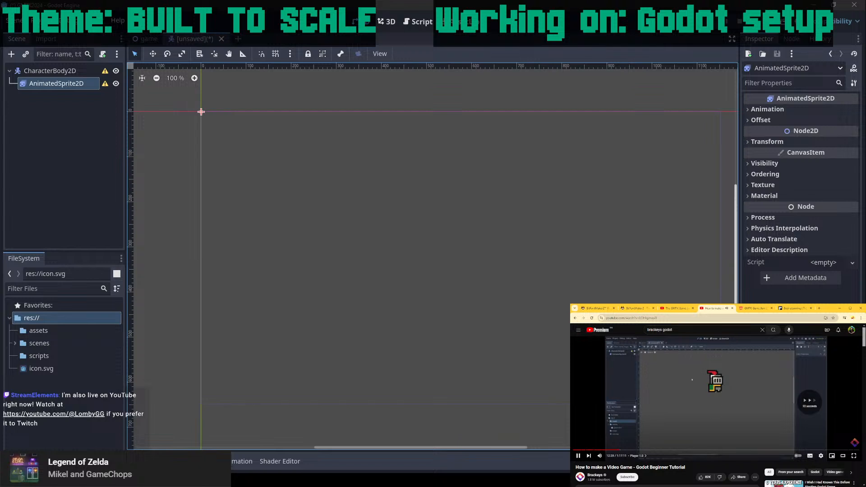
pyautogui.press('l')
pyautogui.press('l')
pyautogui.press('l')
pyautogui.press('l')
pyautogui.press('j')
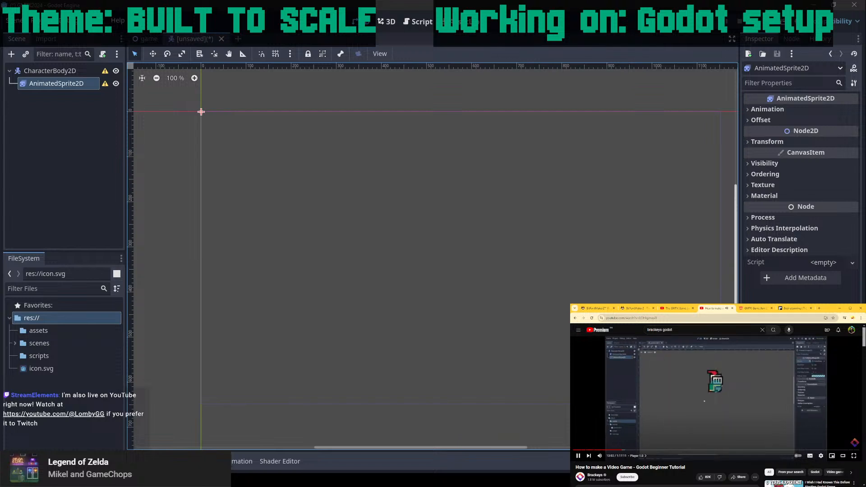
pyautogui.press('k')
# Add a CollisionShape2D node as a child of CharacterBody2D.
pyautogui.rightClick(53, 73)
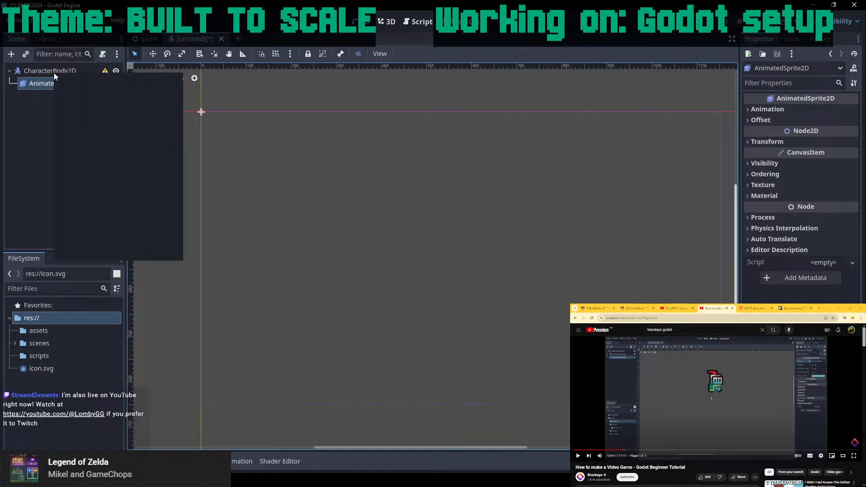
pyautogui.click(70, 80)
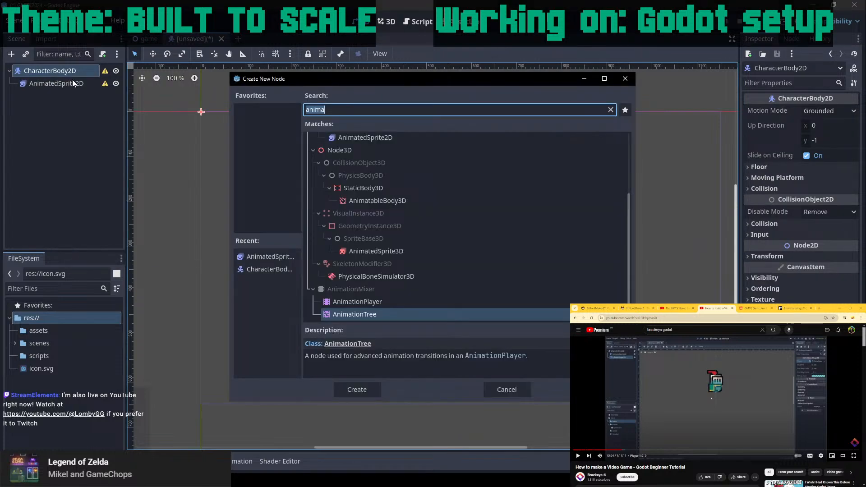
pyautogui.write('cl')
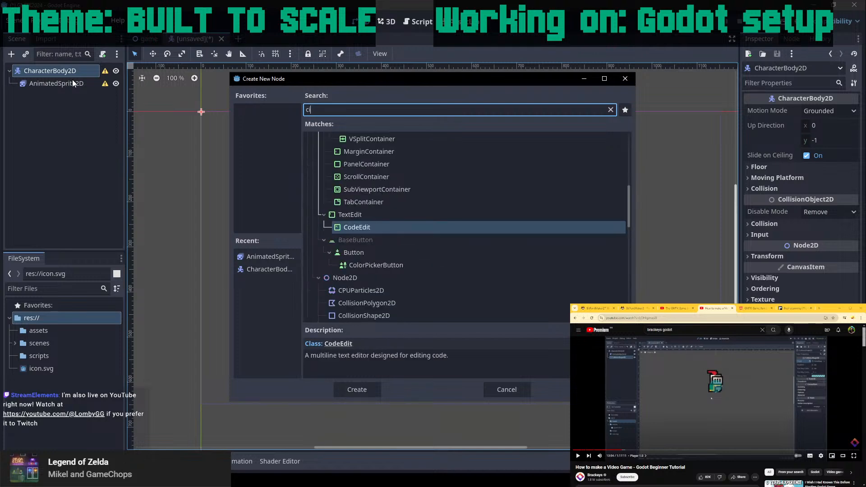
pyautogui.write('lli')
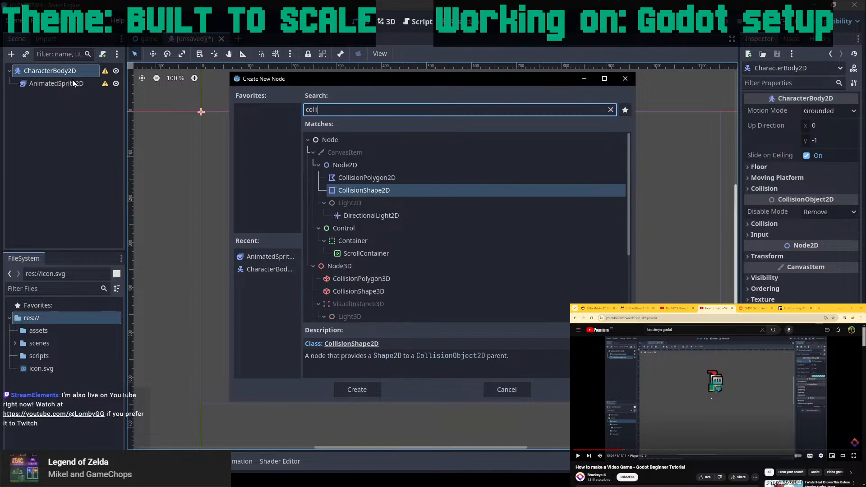
pyautogui.click(392, 193)
pyautogui.doubleClick(383, 190)
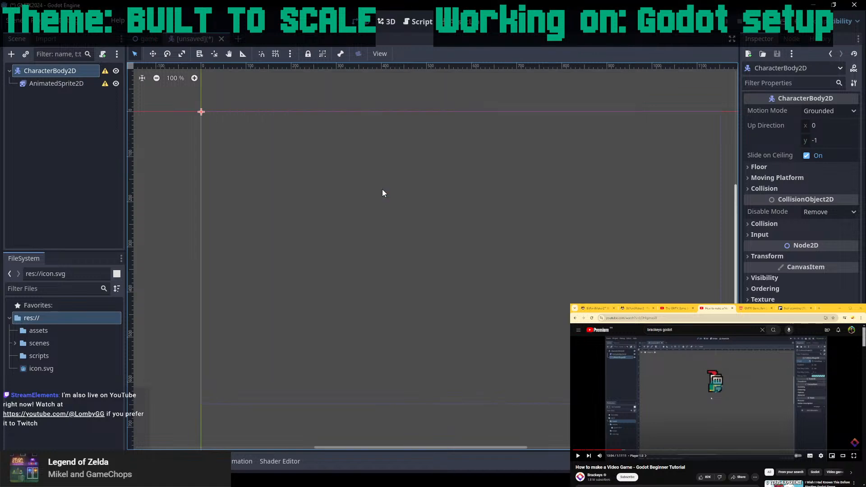
# Assign a new CapsuleShape2D as the shape of the CollisionShape2D node.
pyautogui.moveTo(105, 99)
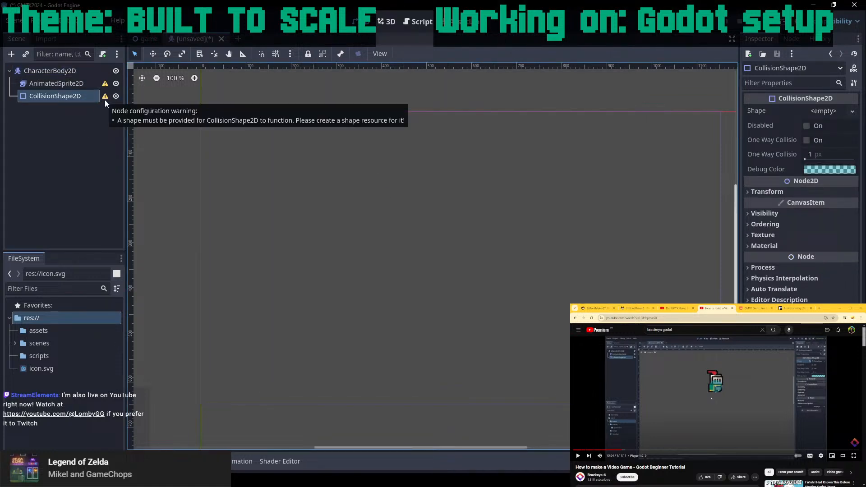
pyautogui.click(825, 112)
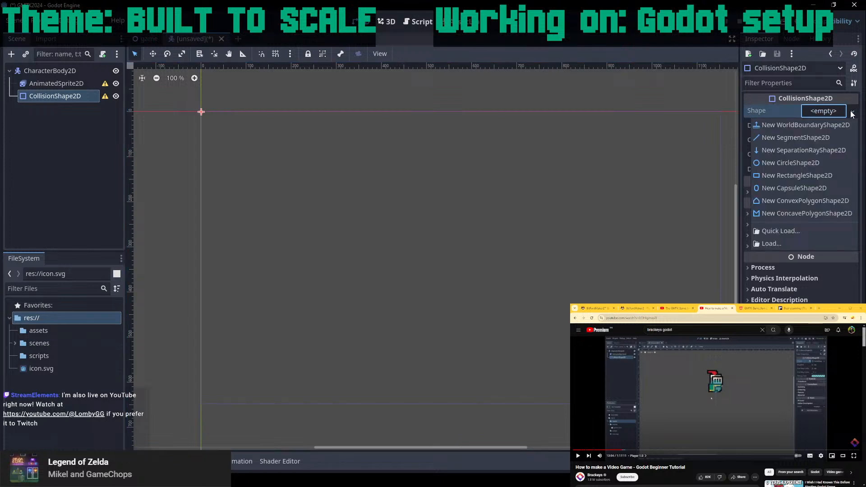
pyautogui.click(792, 187)
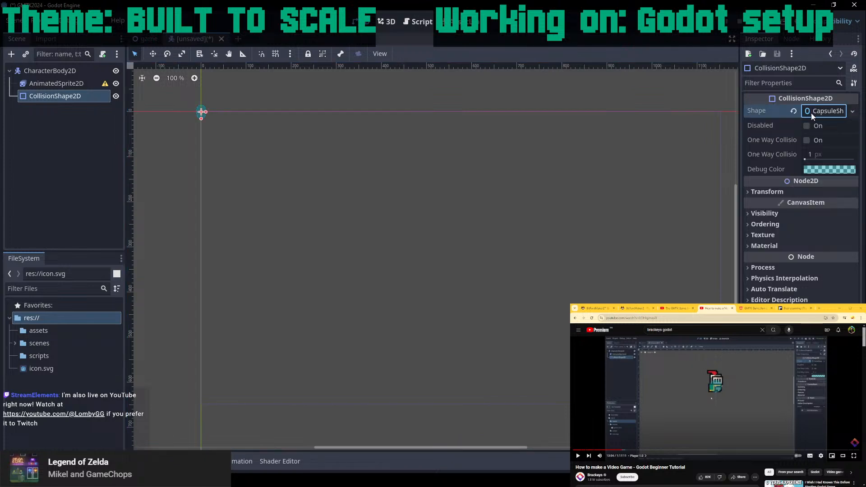
# Nudge the capsule collision shape to position 1, -1 px and reset its position to the origin.
pyautogui.scroll(6, 183, 106)
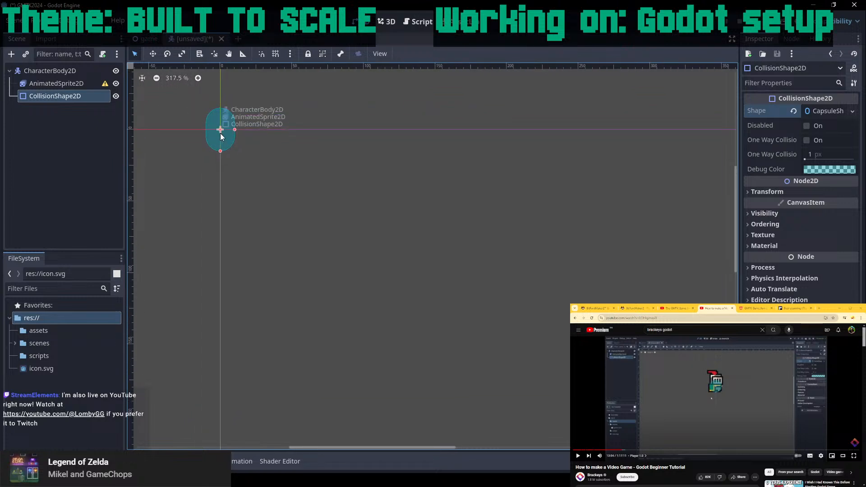
pyautogui.moveTo(221, 135)
pyautogui.mouseDown()
pyautogui.moveTo(416, 252)
pyautogui.moveTo(356, 202)
pyautogui.moveTo(222, 129)
pyautogui.mouseUp()
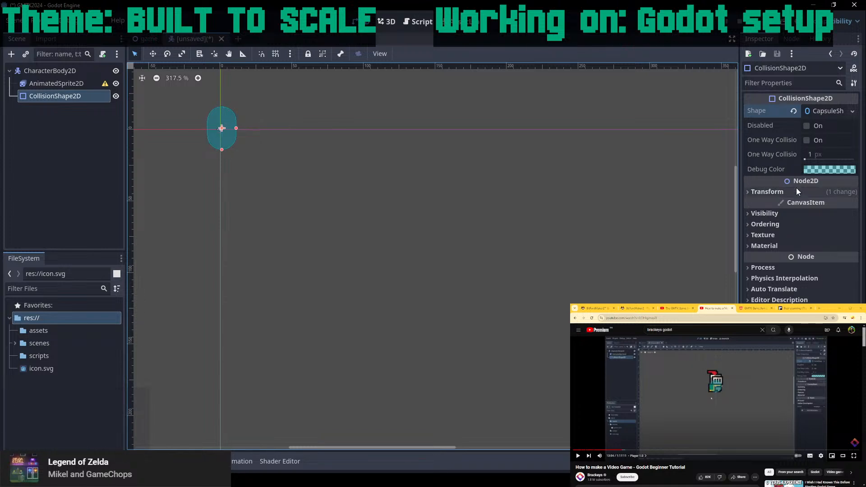
pyautogui.click(749, 191)
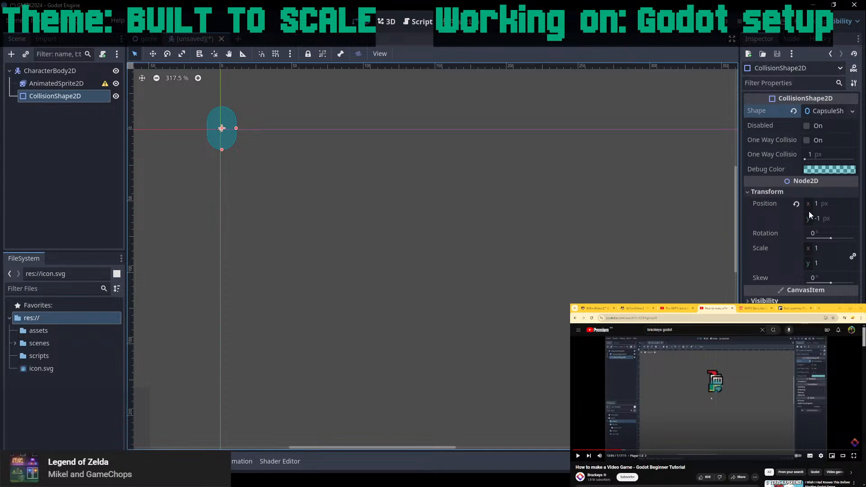
pyautogui.click(796, 203)
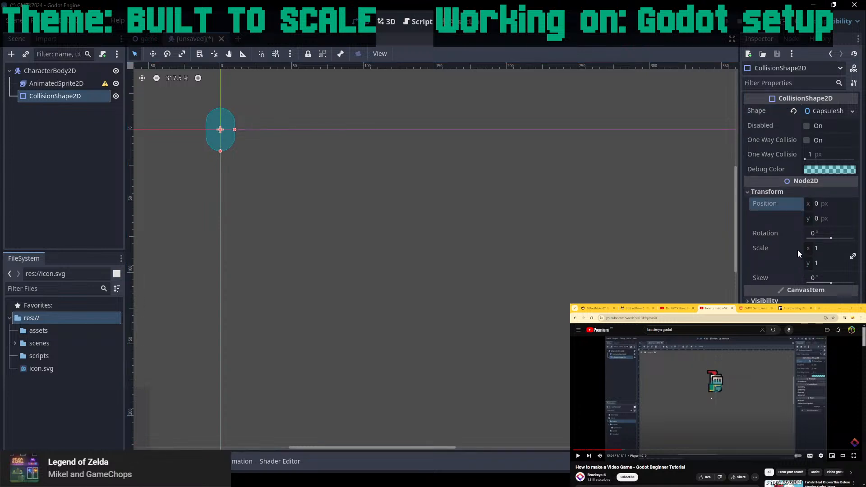
pyautogui.click(540, 202)
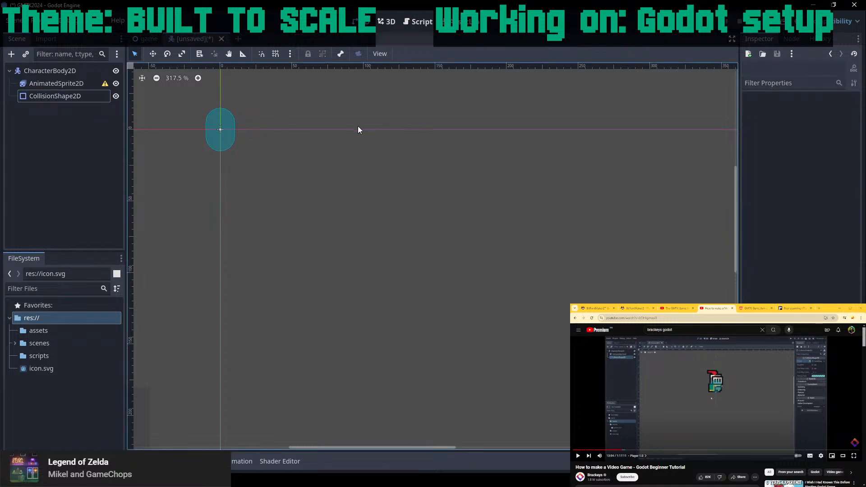
# Examine the AnimatedSprite2D node's Animation properties and the options for its Sprite Frames resource.
pyautogui.click(54, 82)
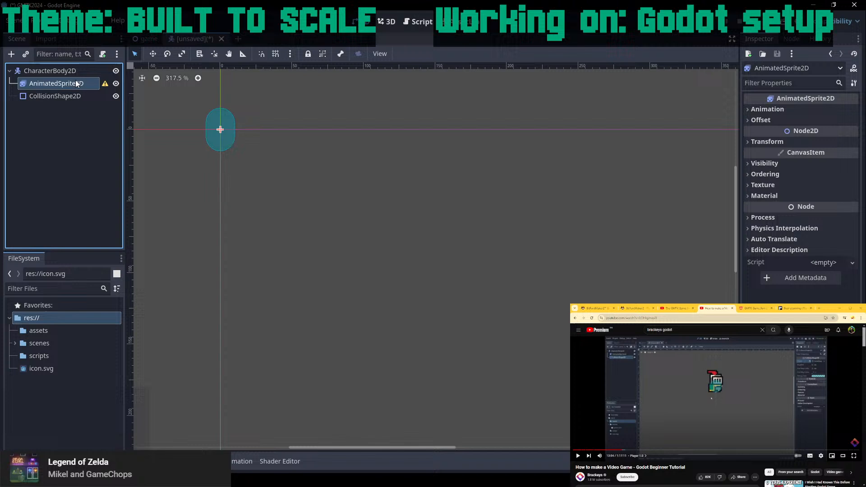
pyautogui.click(751, 110)
pyautogui.click(852, 121)
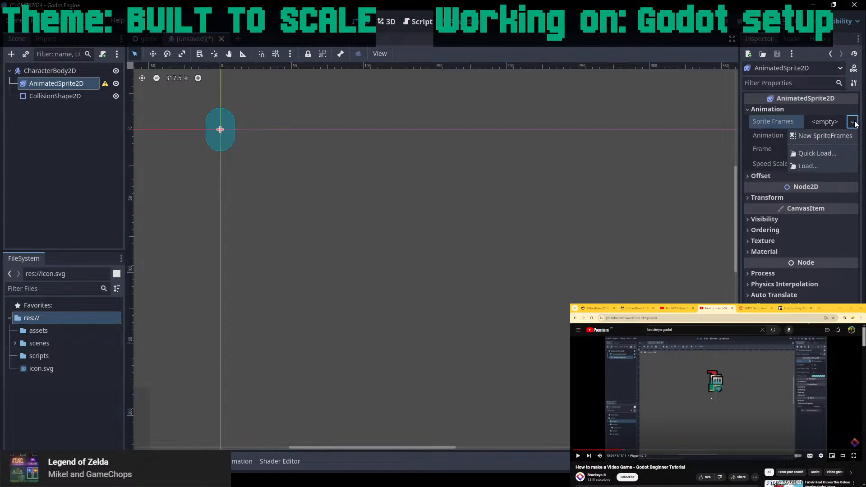
pyautogui.click(697, 125)
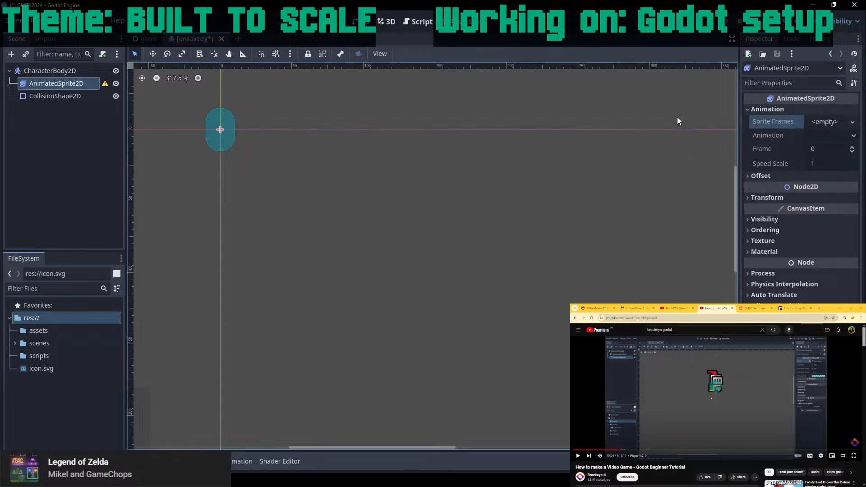
pyautogui.scroll(-2, 448, 127)
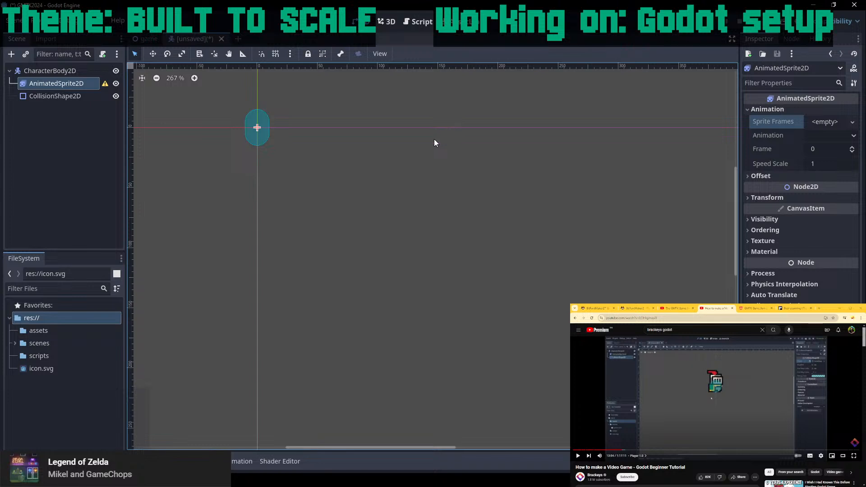
pyautogui.moveTo(427, 149); pyautogui.dragTo(406, 212, button='middle')
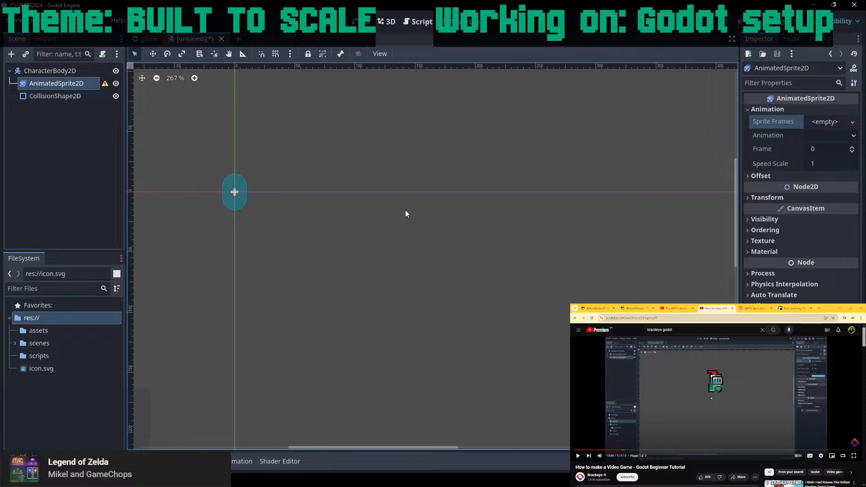
pyautogui.scroll(-1, 406, 213)
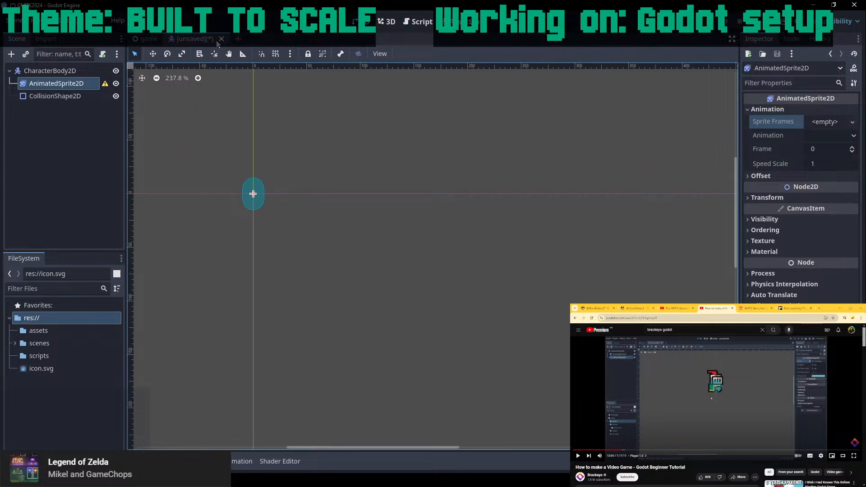
# Save the scene as player in res://scenes and expand the scenes folder in the project files.
pyautogui.hotkey('ctrl', 's')
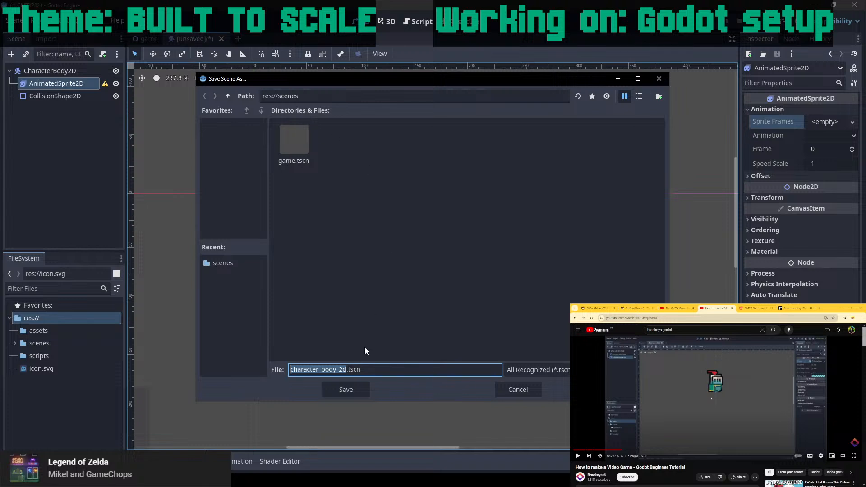
pyautogui.click(346, 370)
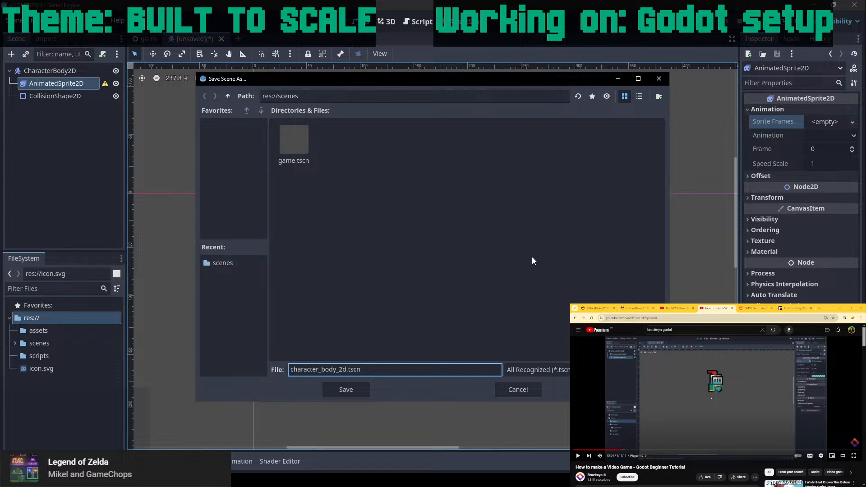
pyautogui.press('BackSpace')
pyautogui.press('BackSpace')
pyautogui.press('BackSpace')
pyautogui.press('BackSpace')
pyautogui.press('BackSpace')
pyautogui.press('BackSpace')
pyautogui.press('BackSpace')
pyautogui.press('BackSpace')
pyautogui.press('BackSpace')
pyautogui.press('BackSpace')
pyautogui.press('BackSpace')
pyautogui.press('BackSpace')
pyautogui.press('BackSpace')
pyautogui.press('BackSpace')
pyautogui.press('BackSpace')
pyautogui.press('BackSpace')
pyautogui.press('BackSpace')
pyautogui.write('player')
pyautogui.press('Return')
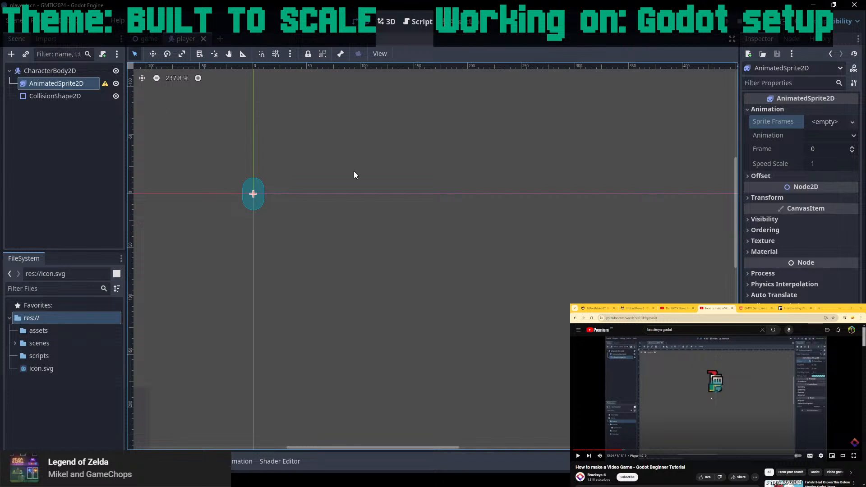
pyautogui.click(15, 343)
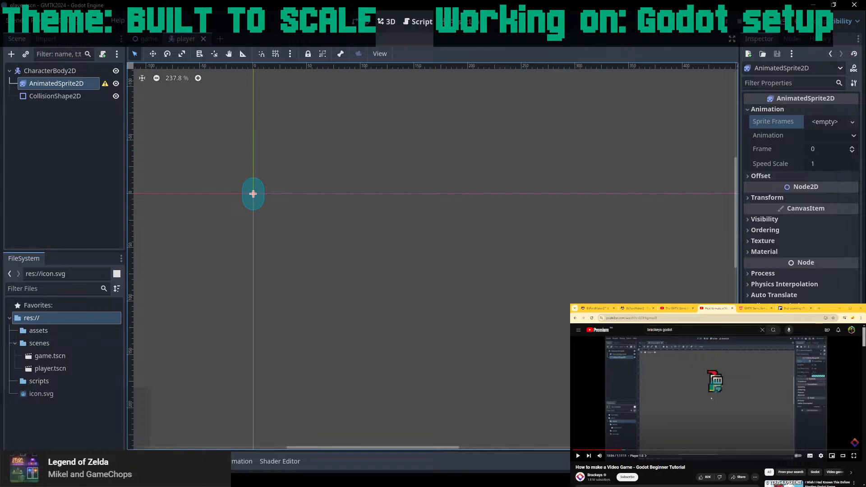
# Watch the next part of the Brackeys player tutorial and pause it.
pyautogui.press('space')
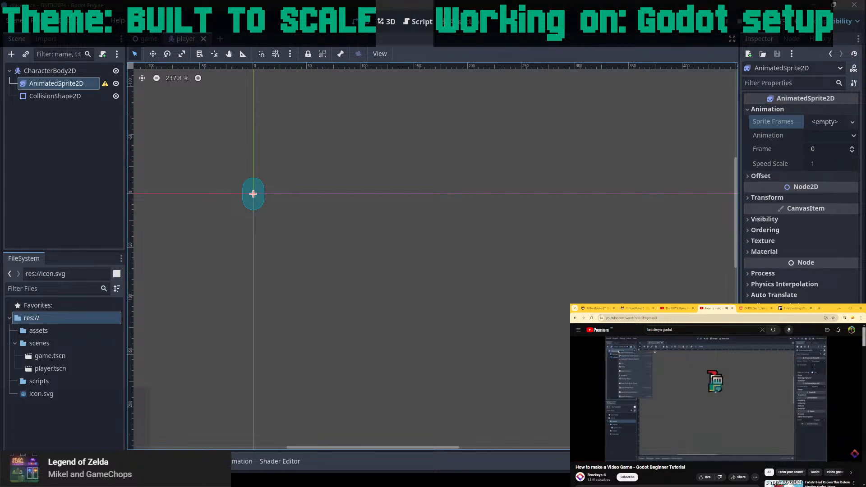
pyautogui.press('space')
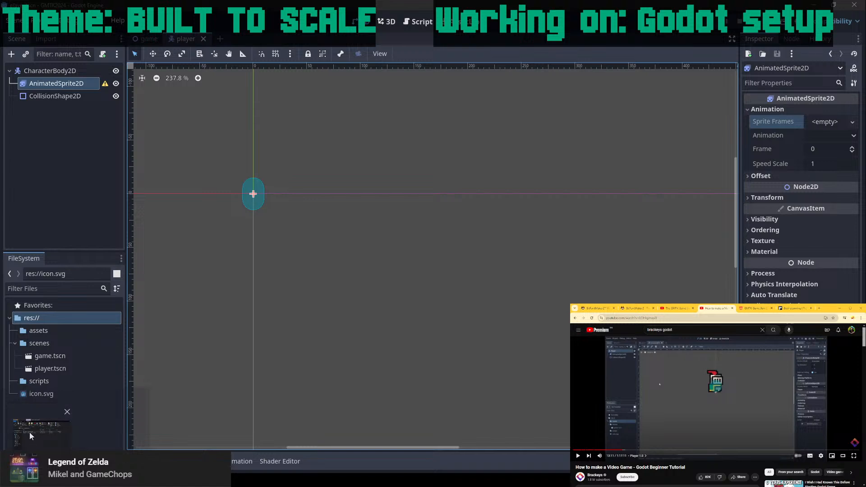
pyautogui.hotkey('alt', 'Tab')
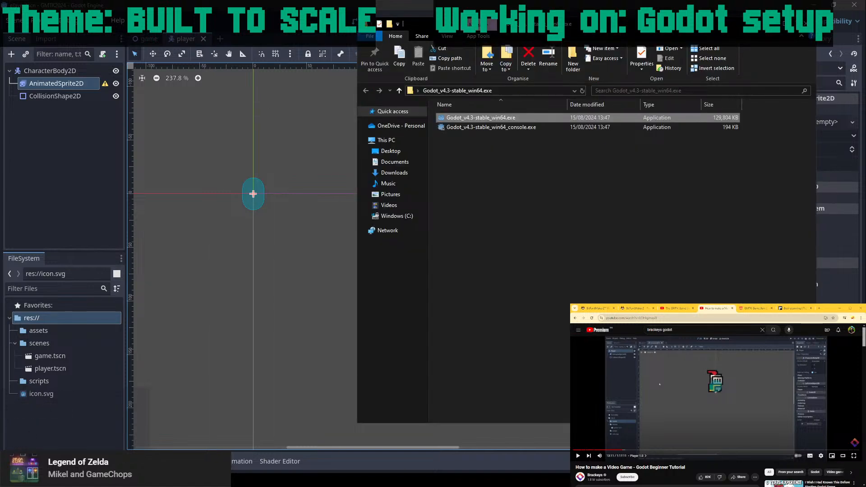
pyautogui.hotkey('alt', 'Tab')
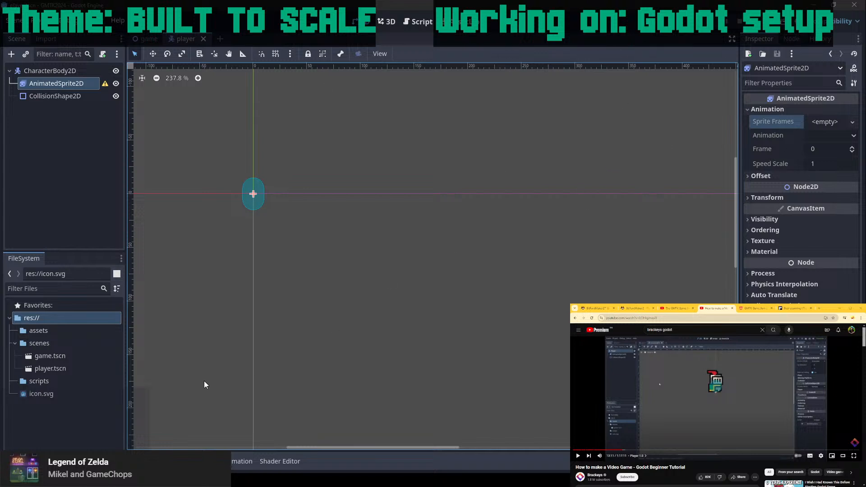
# Create a new SpriteFrames resource for the AnimatedSprite2D node and open it for editing.
pyautogui.click(854, 125)
pyautogui.click(803, 139)
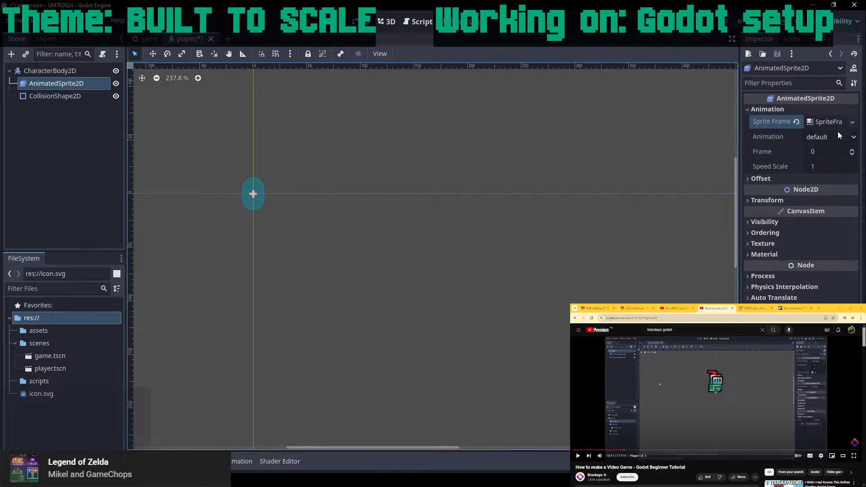
pyautogui.click(828, 122)
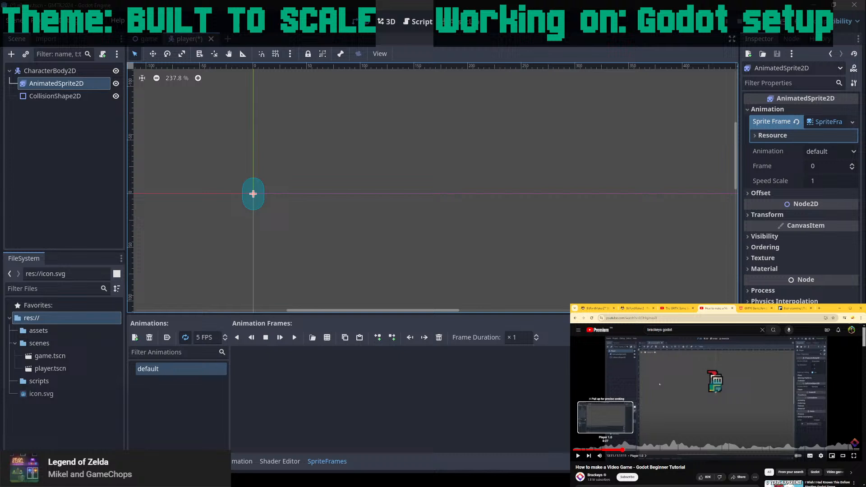
# Find the tutorial passage about adding frames from a sprite sheet and pause the video there.
pyautogui.click(605, 450)
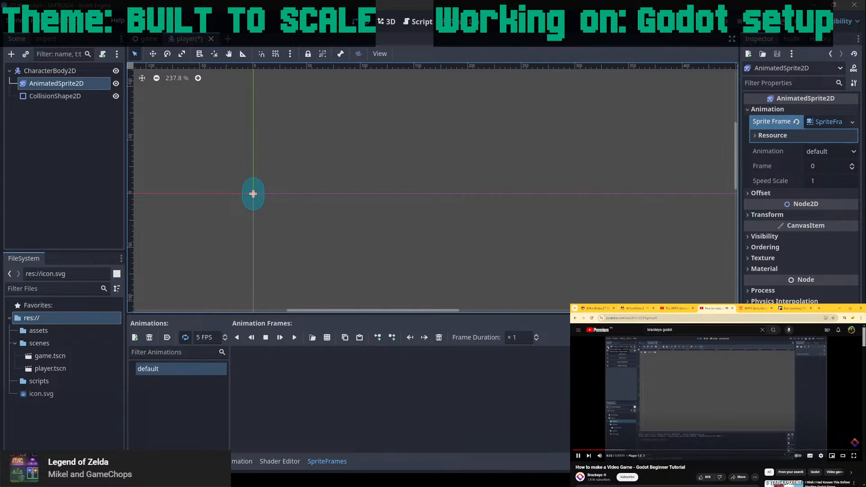
pyautogui.press('Right')
pyautogui.press('Right')
pyautogui.press('Right')
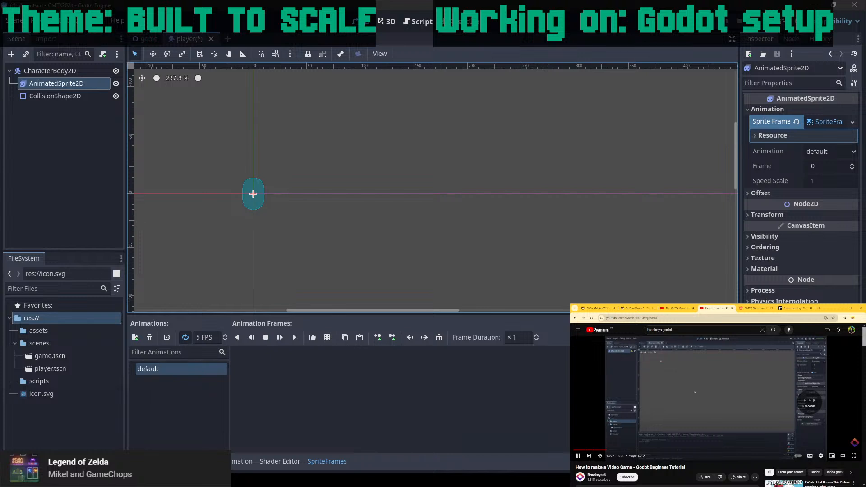
pyautogui.press('Right')
pyautogui.press('Right')
pyautogui.press('Right')
pyautogui.press('Right')
pyautogui.press('Right')
pyautogui.press('Right')
pyautogui.press('Right')
pyautogui.press('Right')
pyautogui.press('Right')
pyautogui.press('Right')
pyautogui.press('Right')
pyautogui.press('Right')
pyautogui.press('Right')
pyautogui.press('Right')
pyautogui.press('Right')
pyautogui.press('Right')
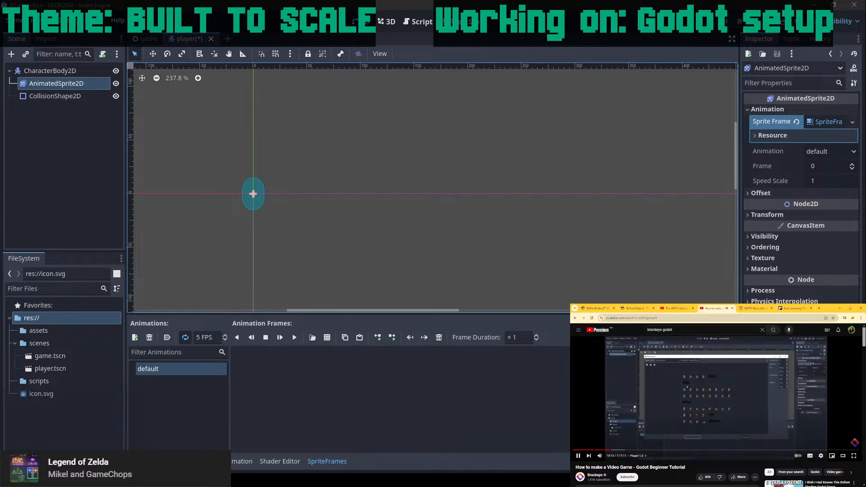
pyautogui.press('Left')
pyautogui.press('Left')
pyautogui.press('Left')
pyautogui.press('Left')
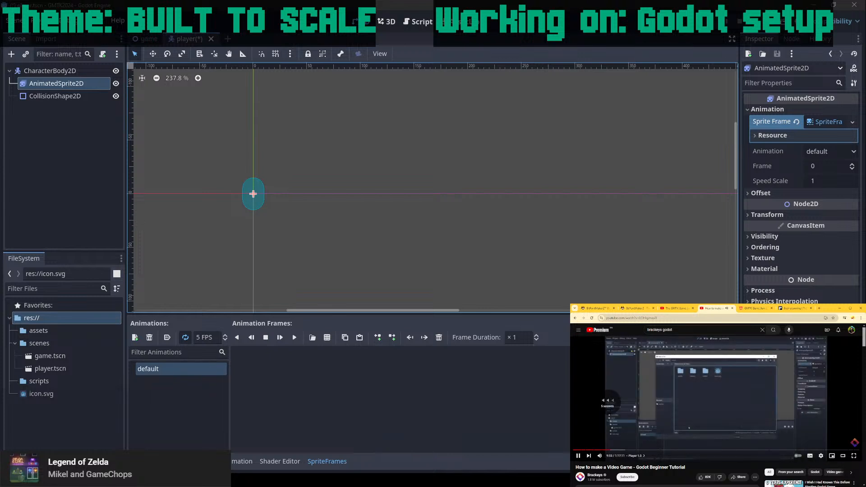
pyautogui.press('Left')
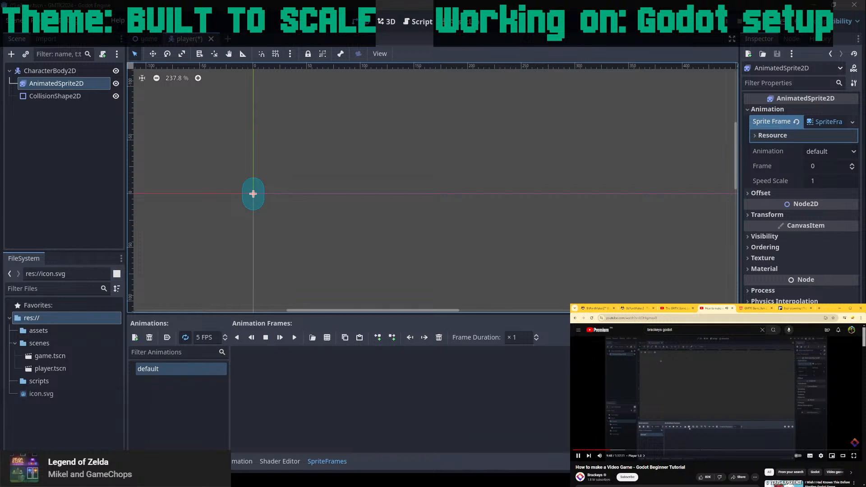
pyautogui.press('space')
# Import Soul.png into the project and open it as the sprite sheet for the default animation.
pyautogui.click(327, 339)
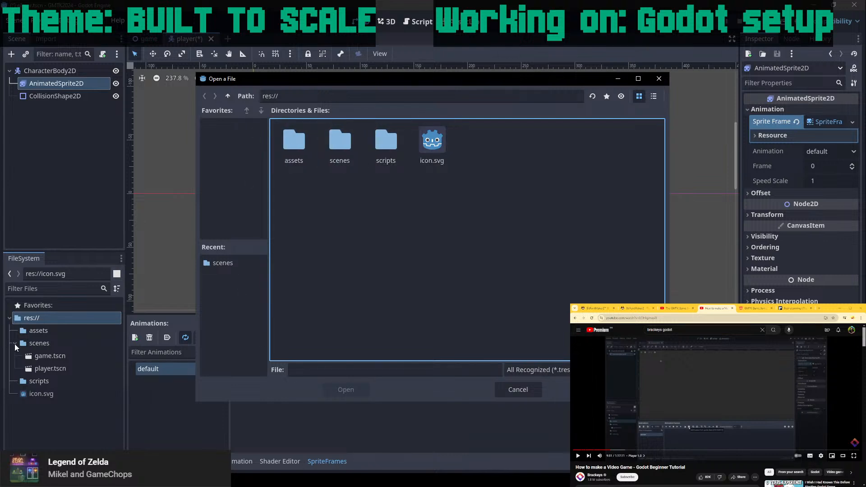
pyautogui.click(27, 328)
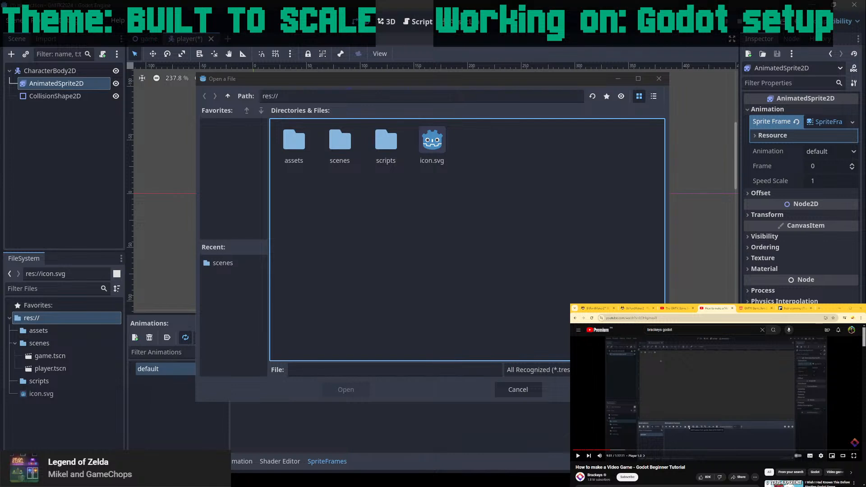
pyautogui.moveTo(0, 378); pyautogui.dragTo(39, 331)
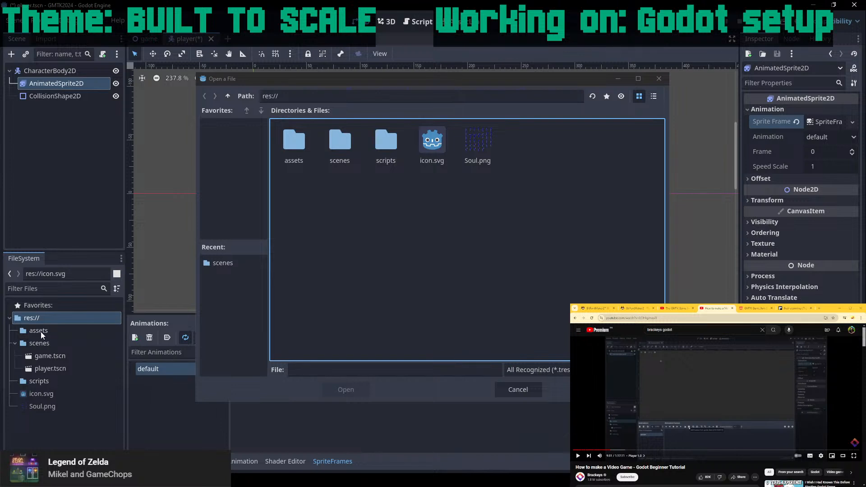
pyautogui.click(486, 146)
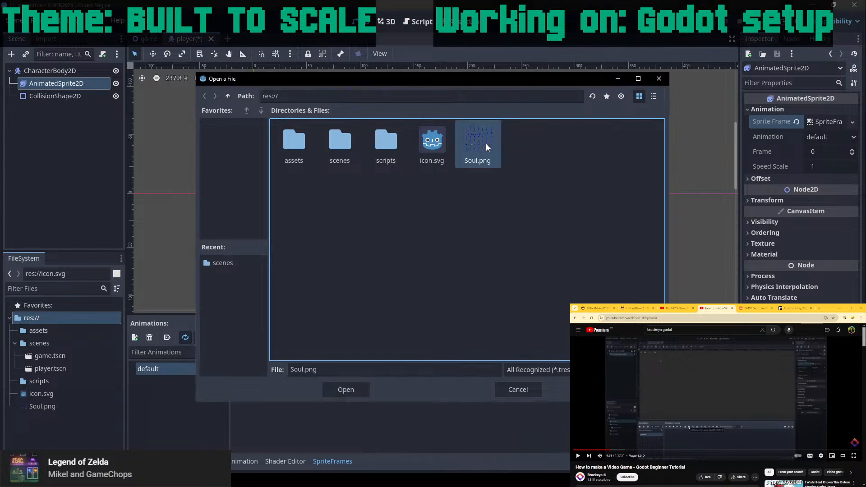
pyautogui.click(336, 393)
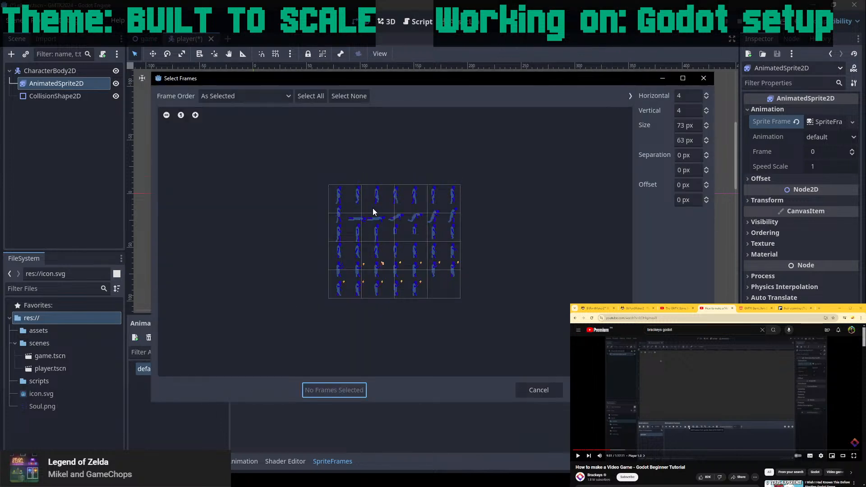
# Divide the Soul.png sprite sheet into a grid of 7 horizontal by 6 vertical frames.
pyautogui.click(707, 98)
pyautogui.click(707, 97)
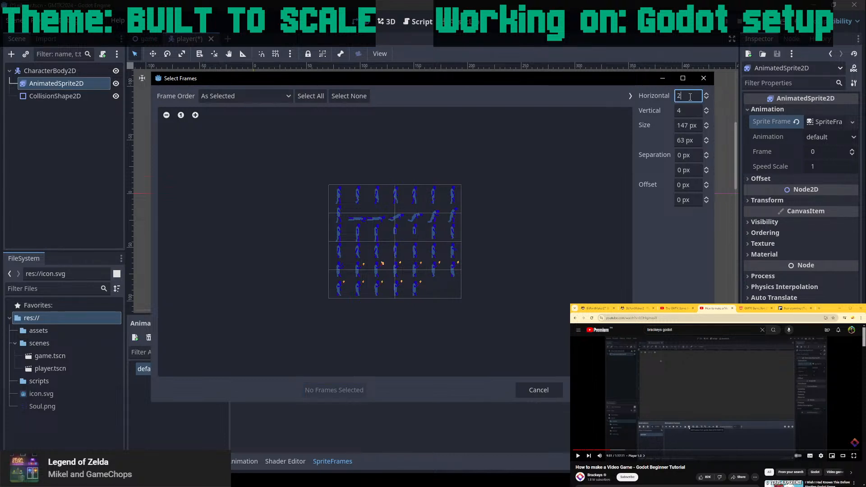
pyautogui.scroll(3, 685, 96)
pyautogui.scroll(2, 685, 96)
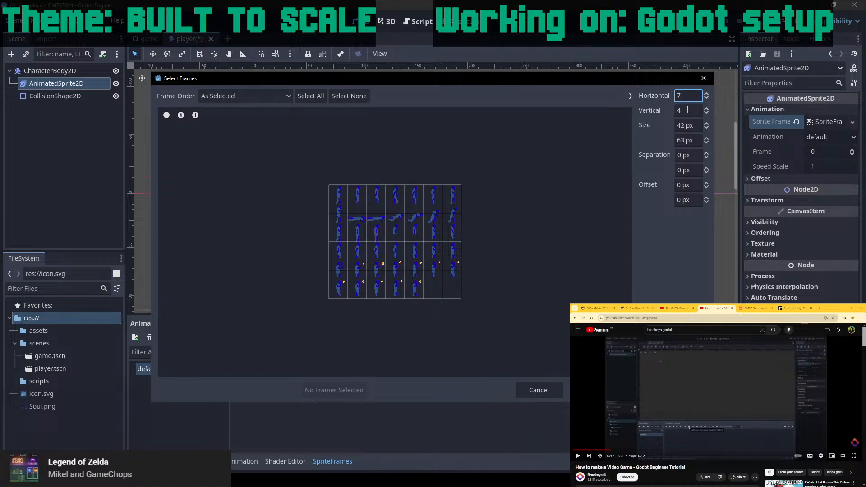
pyautogui.click(687, 110)
pyautogui.scroll(2, 687, 110)
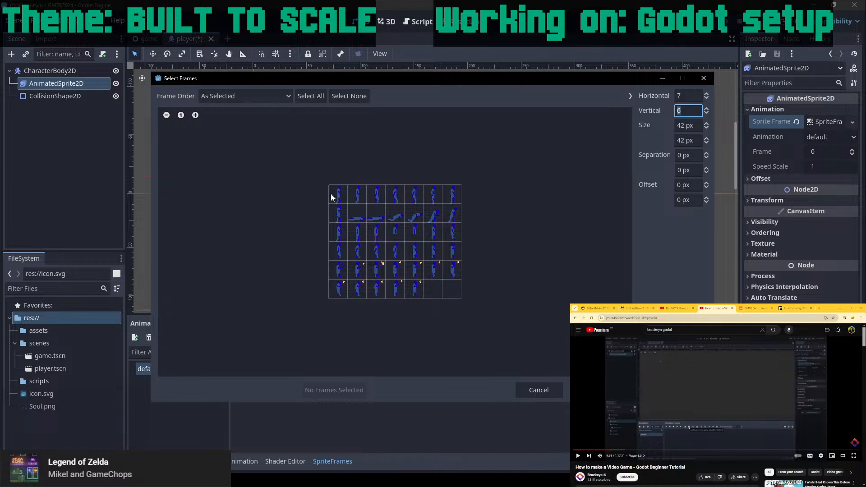
pyautogui.moveTo(337, 194)
pyautogui.mouseDown()
pyautogui.moveTo(458, 195)
pyautogui.moveTo(397, 201)
pyautogui.mouseUp()
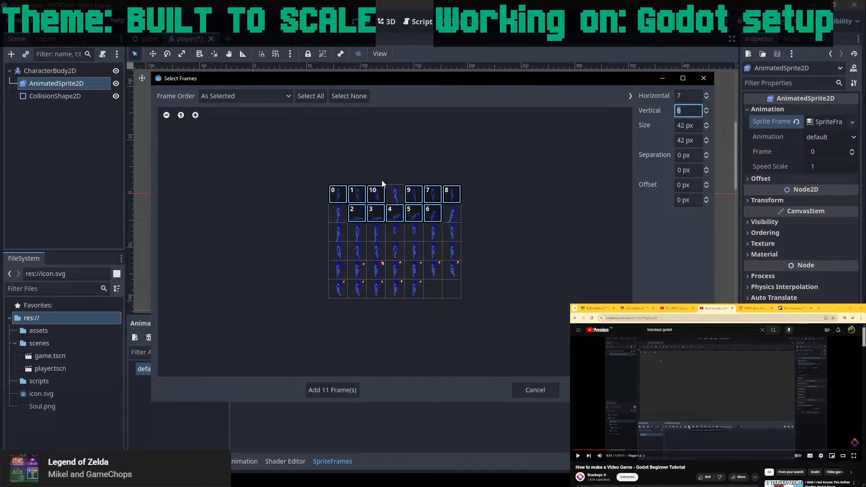
pyautogui.click(331, 195)
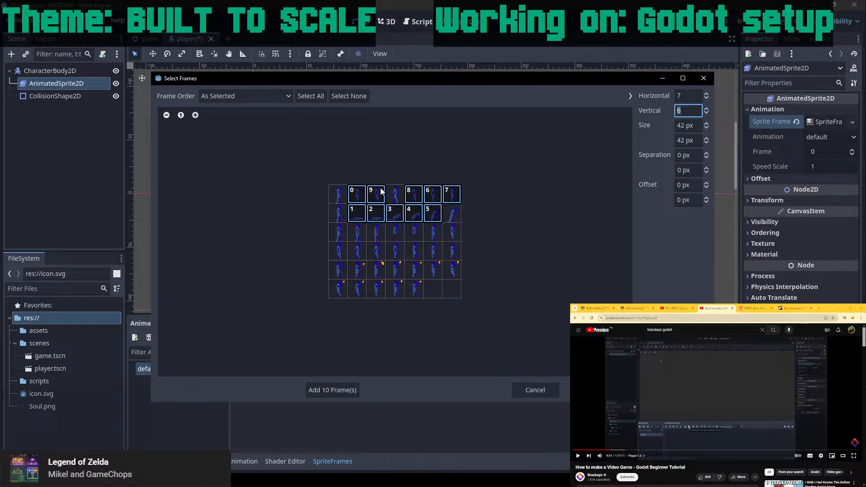
pyautogui.moveTo(381, 193)
pyautogui.mouseDown()
pyautogui.moveTo(361, 195)
pyautogui.moveTo(408, 204)
pyautogui.moveTo(390, 195)
pyautogui.moveTo(433, 187)
pyautogui.moveTo(428, 217)
pyautogui.mouseUp()
pyautogui.click(397, 193)
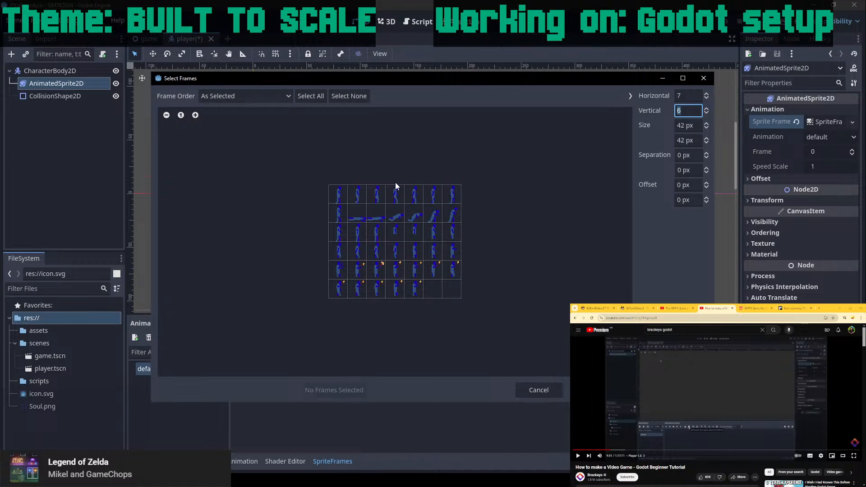
# Add the sheet's first eight frames, the top row plus the second row's first, to the default animation and preview it playing.
pyautogui.moveTo(342, 194)
pyautogui.mouseDown()
pyautogui.moveTo(428, 195)
pyautogui.moveTo(452, 185)
pyautogui.mouseUp()
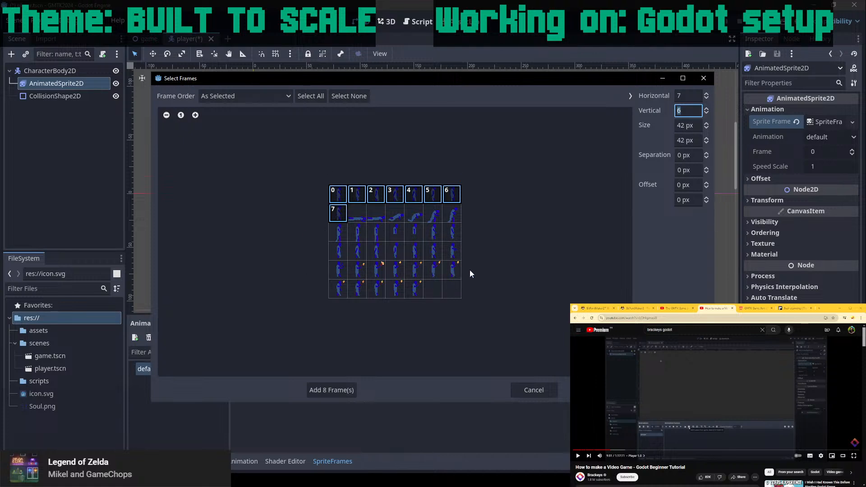
pyautogui.click(331, 390)
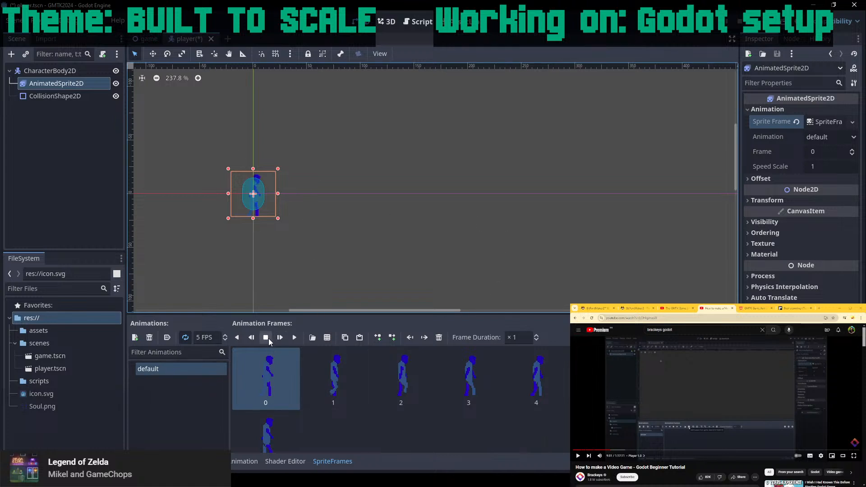
pyautogui.click(294, 337)
pyautogui.click(294, 337)
pyautogui.scroll(6, 282, 204)
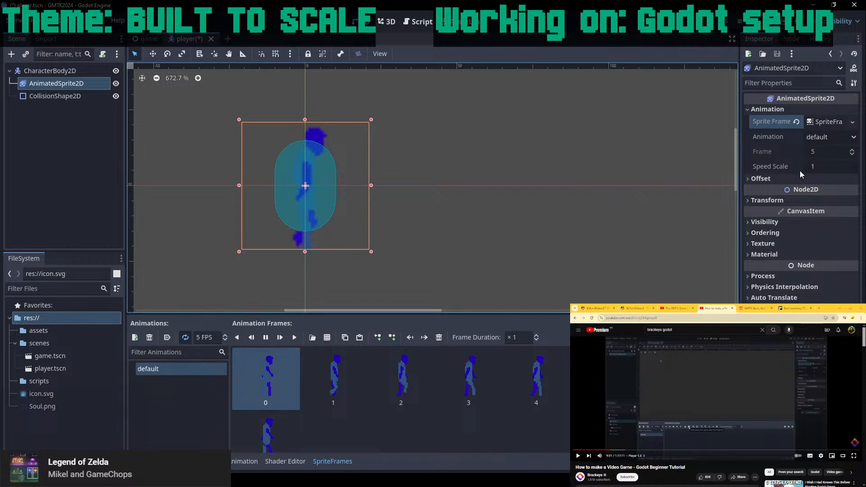
# Examine the AnimatedSprite2D's Visibility, Texture, Ordering, Material, Process and Offset properties.
pyautogui.click(748, 223)
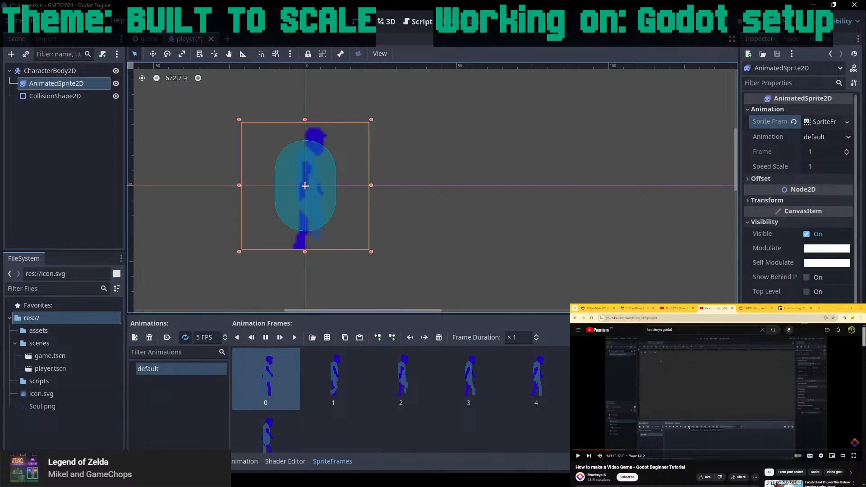
pyautogui.click(748, 222)
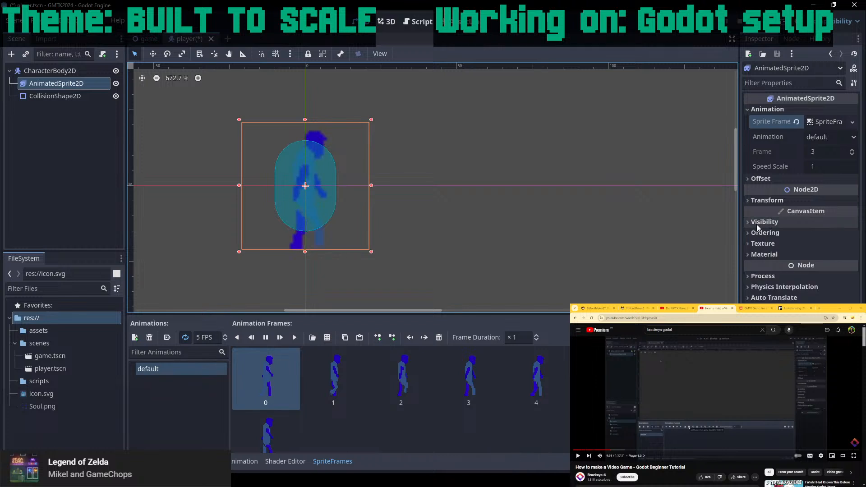
pyautogui.click(751, 244)
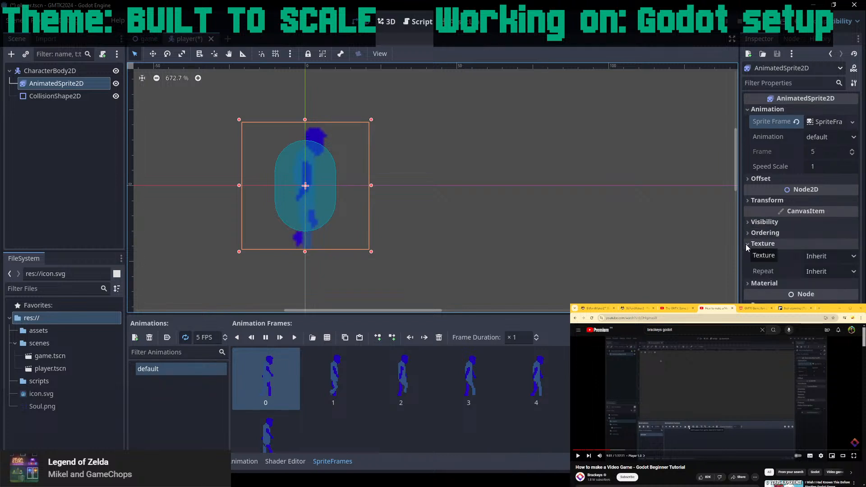
pyautogui.click(745, 244)
pyautogui.click(747, 233)
pyautogui.click(747, 232)
pyautogui.click(746, 254)
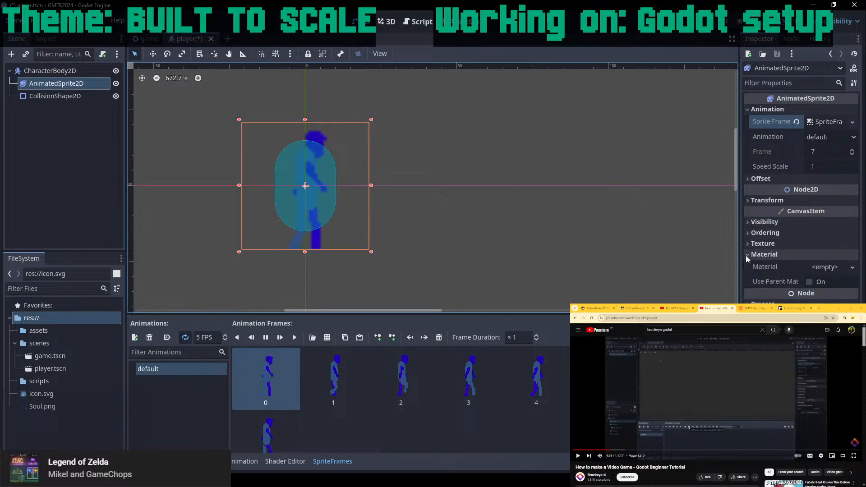
pyautogui.click(746, 255)
pyautogui.click(746, 277)
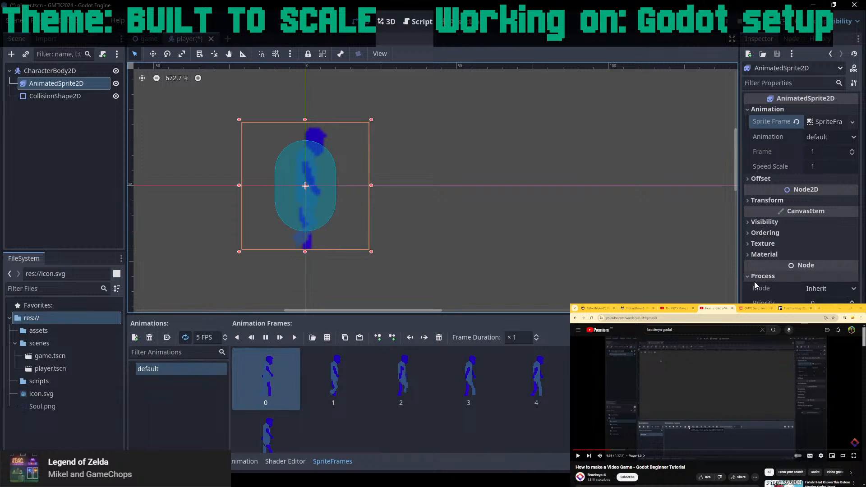
pyautogui.click(841, 291)
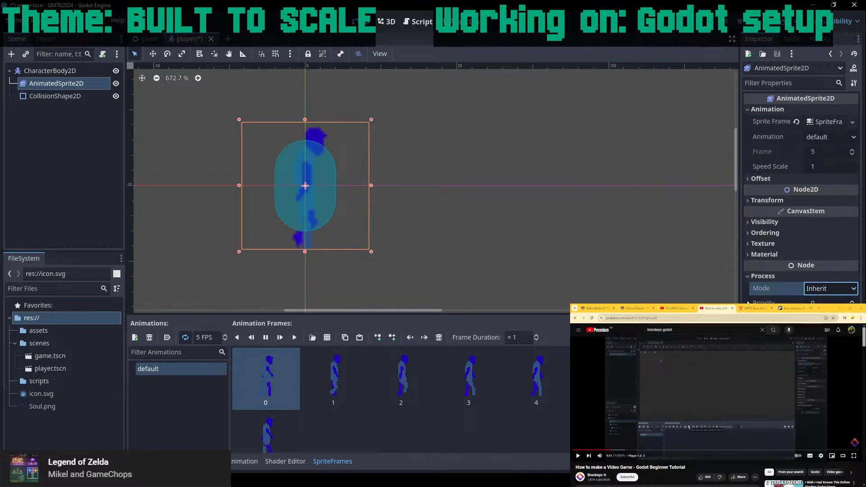
pyautogui.click(747, 275)
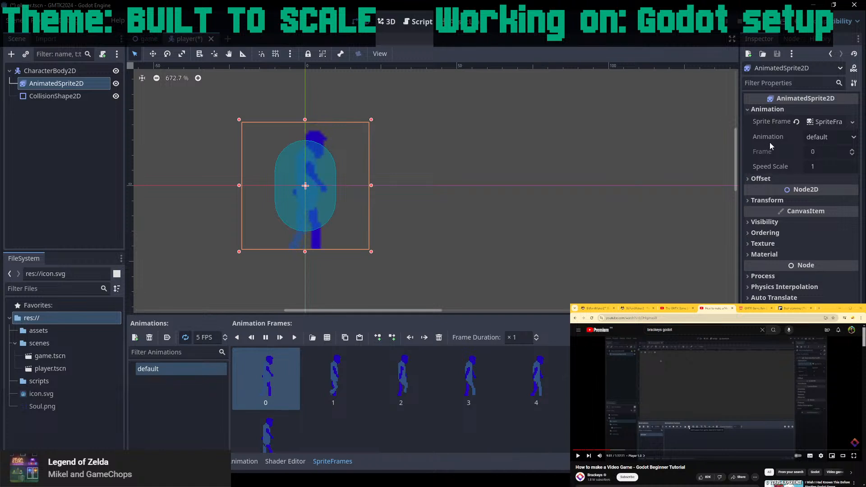
pyautogui.click(744, 178)
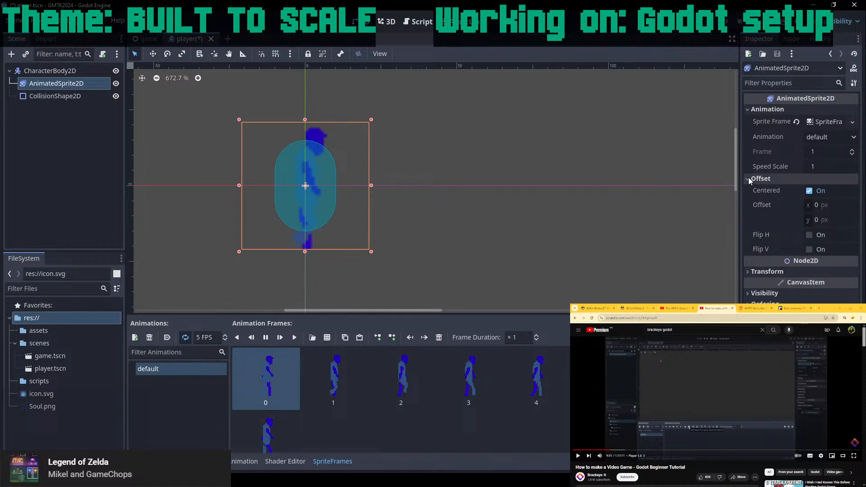
pyautogui.click(748, 178)
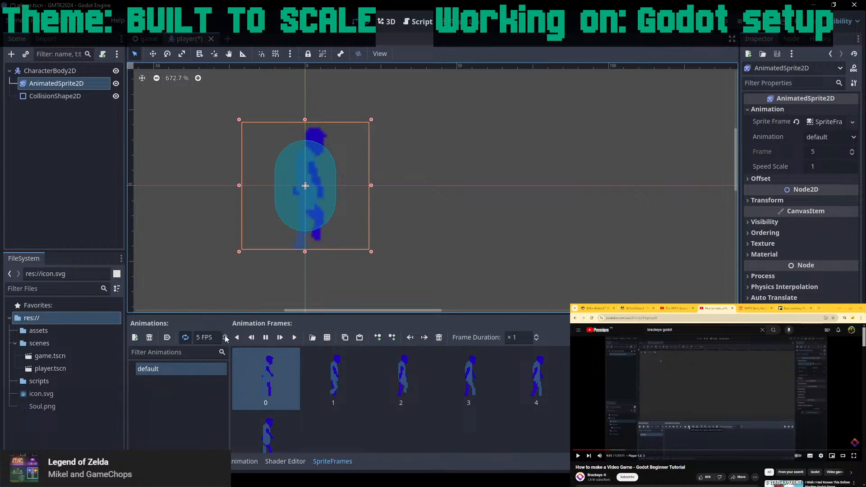
# Move Soul.png from the project root into the assets folder.
pyautogui.moveTo(43, 406); pyautogui.dragTo(40, 332)
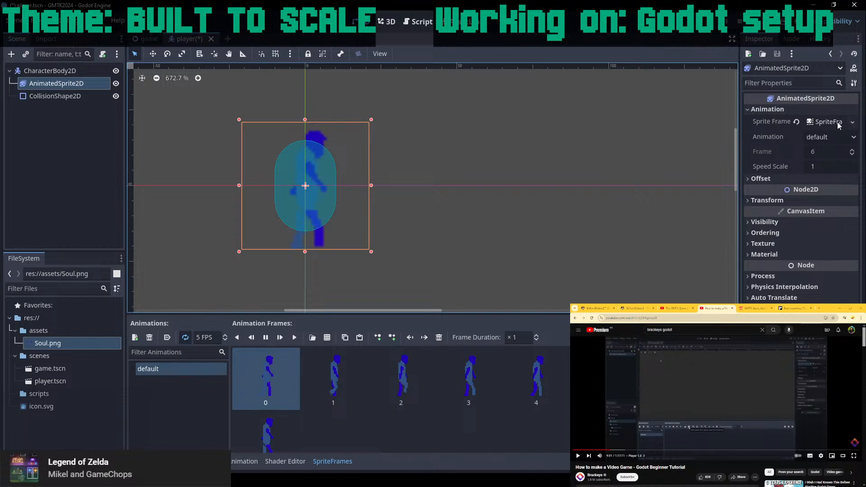
# Examine the AnimatedSprite2D's animation choices and its Offset, Transform, Visibility, Ordering and Texture properties.
pyautogui.click(852, 137)
pyautogui.click(827, 152)
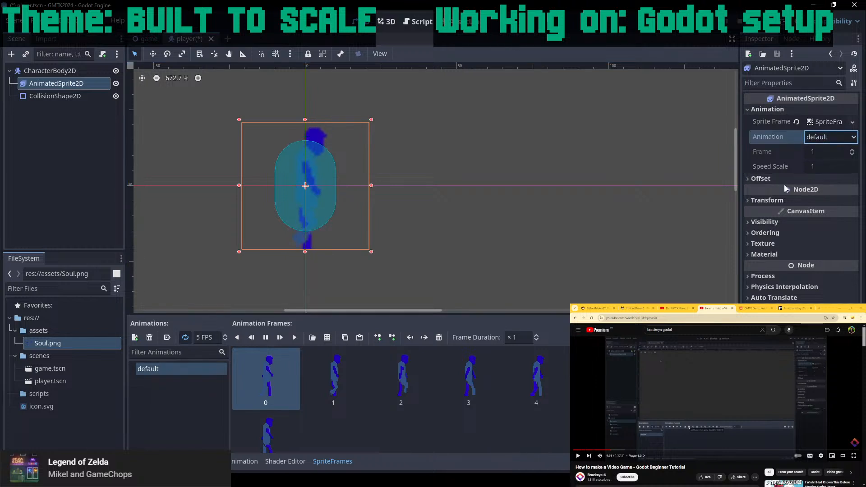
pyautogui.click(767, 179)
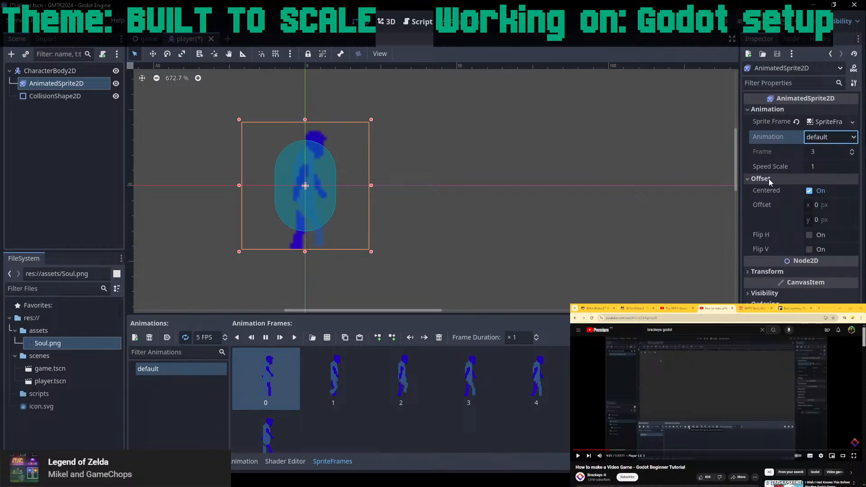
pyautogui.click(769, 271)
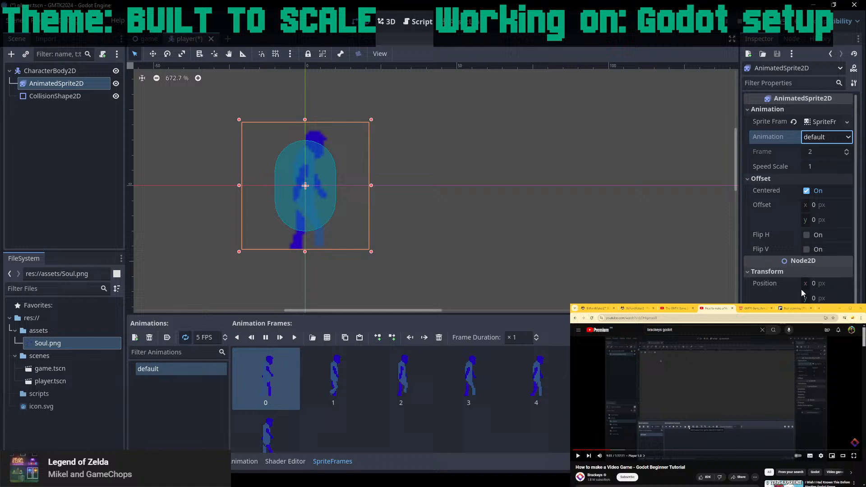
pyautogui.click(766, 179)
pyautogui.click(767, 202)
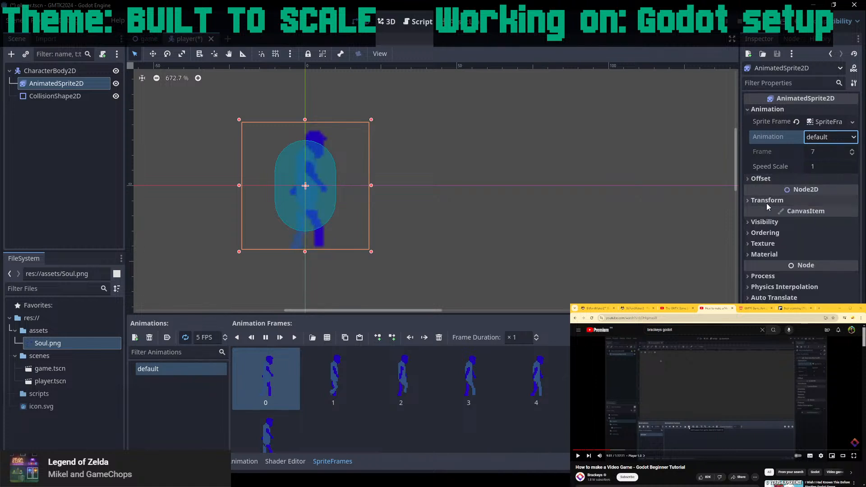
pyautogui.click(764, 223)
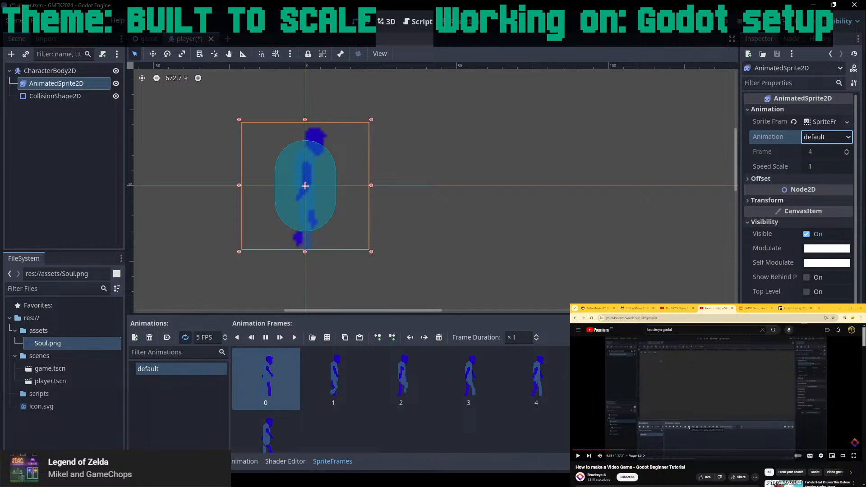
pyautogui.scroll(-2, 809, 294)
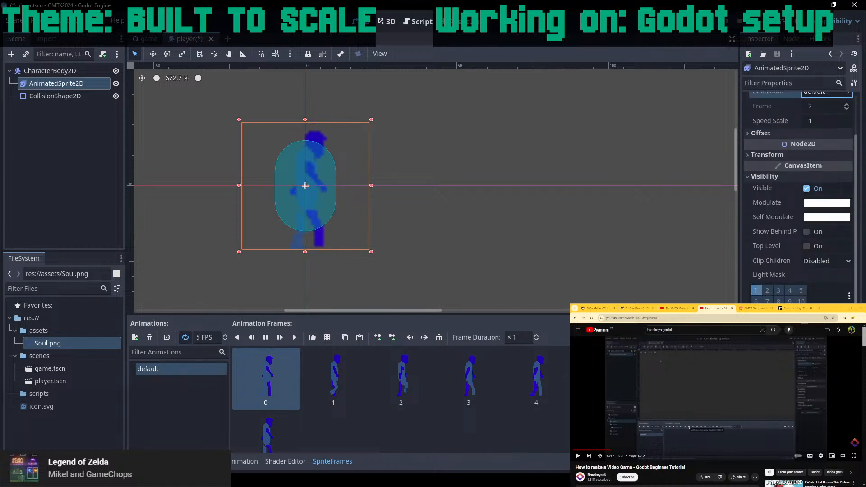
pyautogui.click(779, 178)
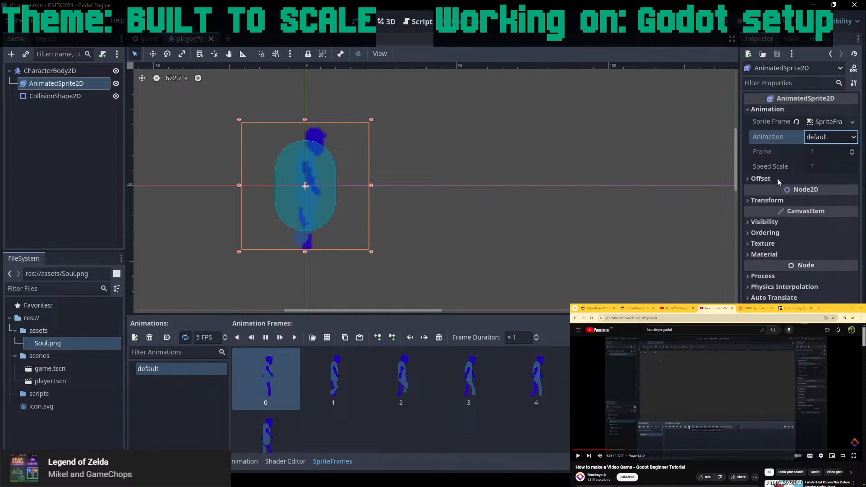
pyautogui.click(769, 232)
pyautogui.click(771, 233)
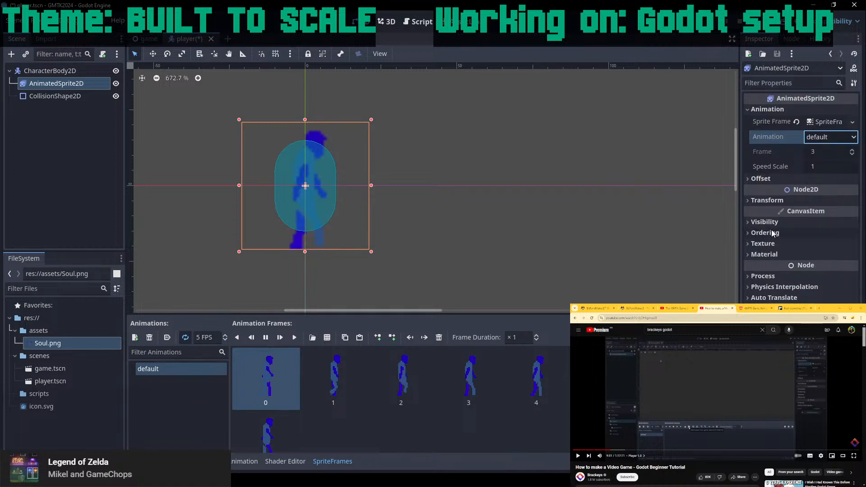
pyautogui.click(770, 247)
pyautogui.click(768, 247)
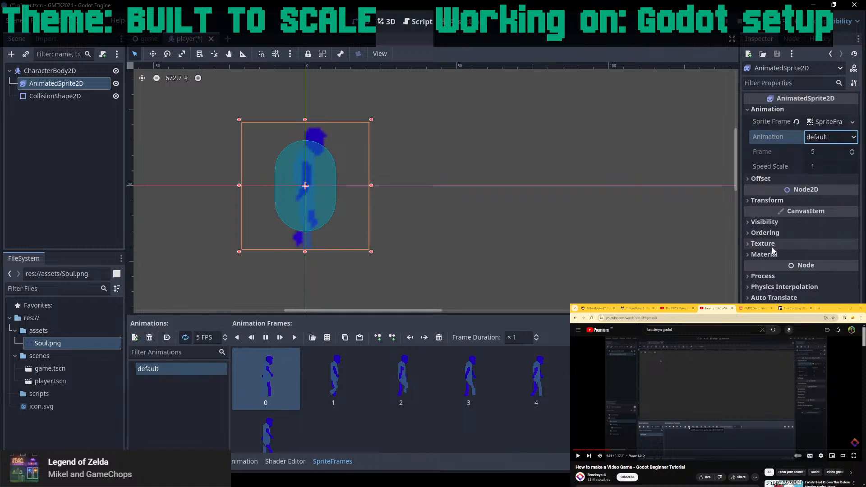
# Set the AnimatedSprite2D's texture filter to Nearest, and check its texture repeat and material options.
pyautogui.click(768, 244)
pyautogui.click(821, 256)
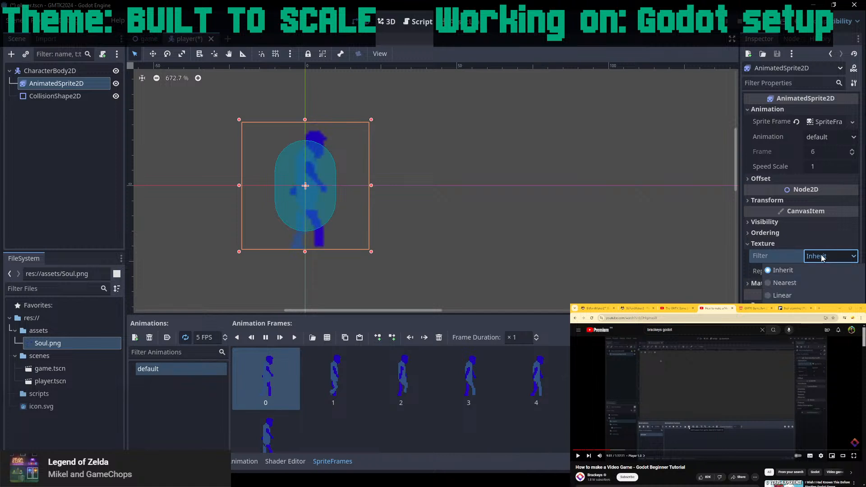
pyautogui.click(787, 282)
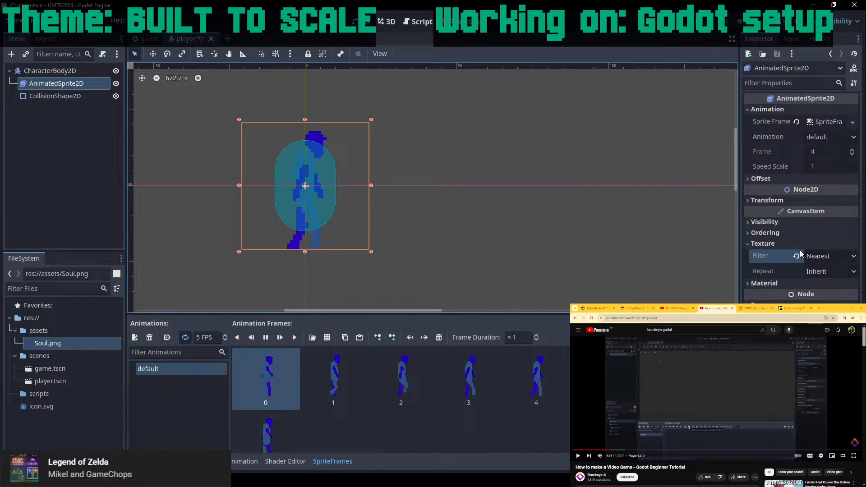
pyautogui.click(833, 271)
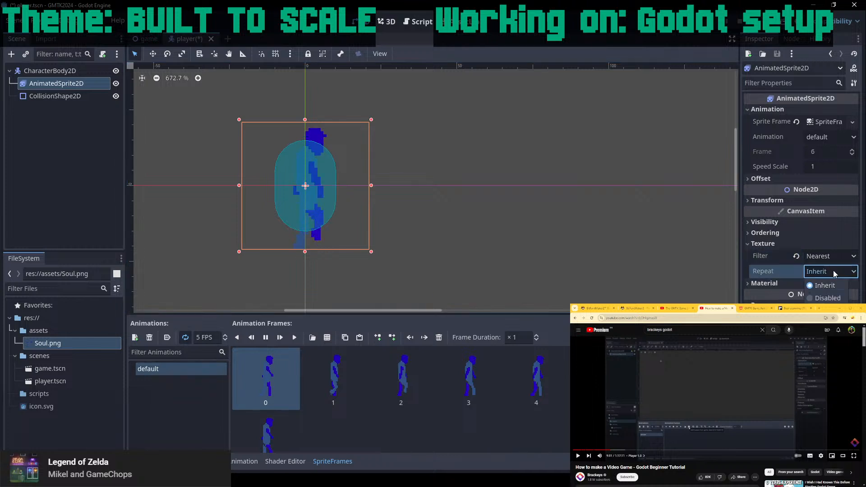
pyautogui.click(770, 285)
pyautogui.click(769, 285)
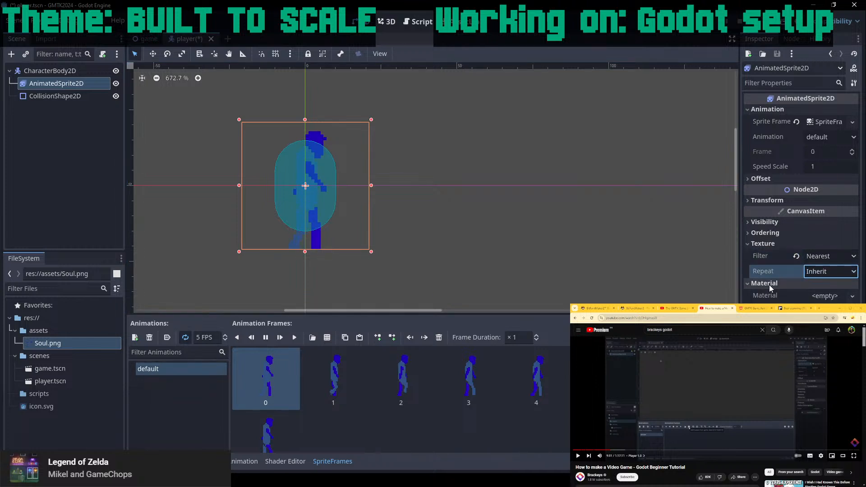
pyautogui.click(769, 285)
pyautogui.click(764, 243)
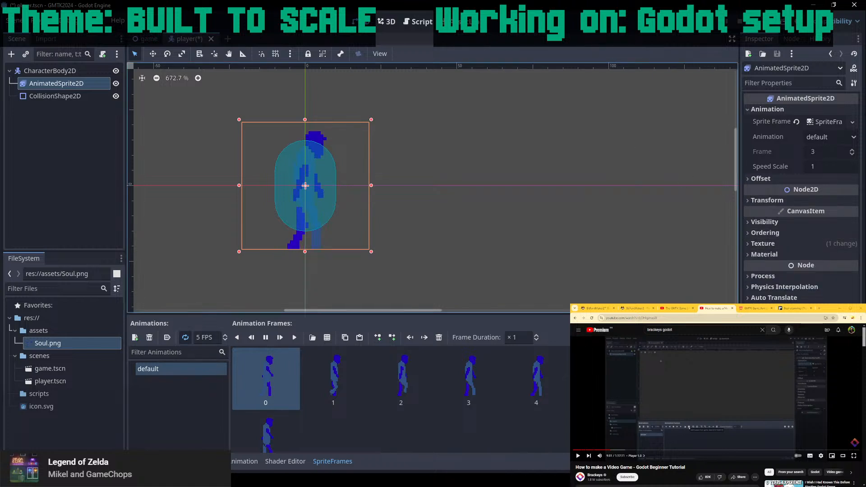
pyautogui.click(397, 195)
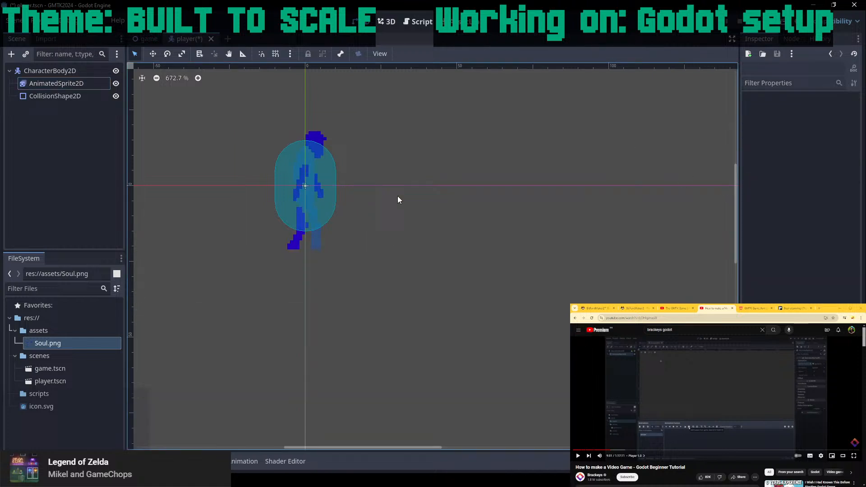
# Reshape the collision capsule into a tall, narrow form over the character's body, offset it to position (0, 2) px, and save the scene.
pyautogui.click(288, 171)
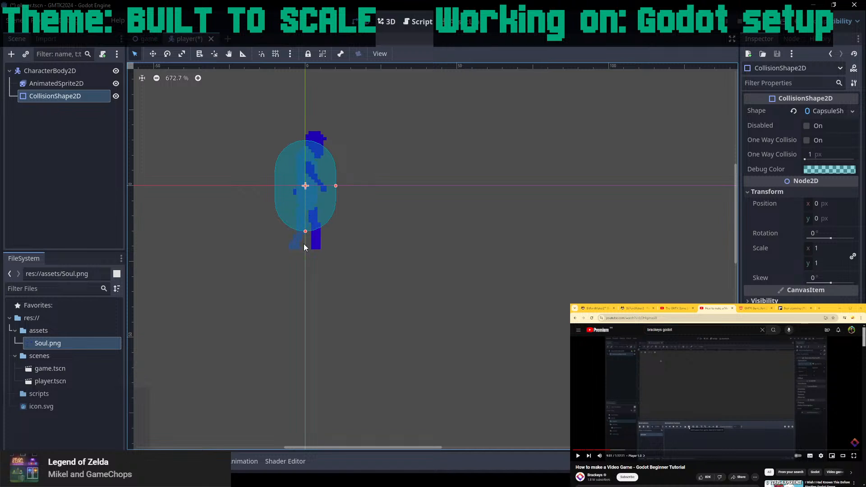
pyautogui.moveTo(305, 230); pyautogui.dragTo(302, 246)
pyautogui.moveTo(336, 185); pyautogui.dragTo(308, 211)
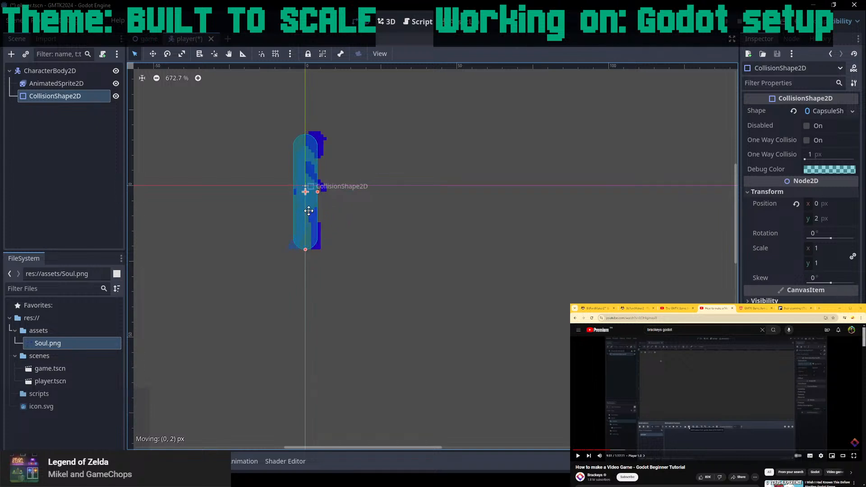
pyautogui.click(397, 153)
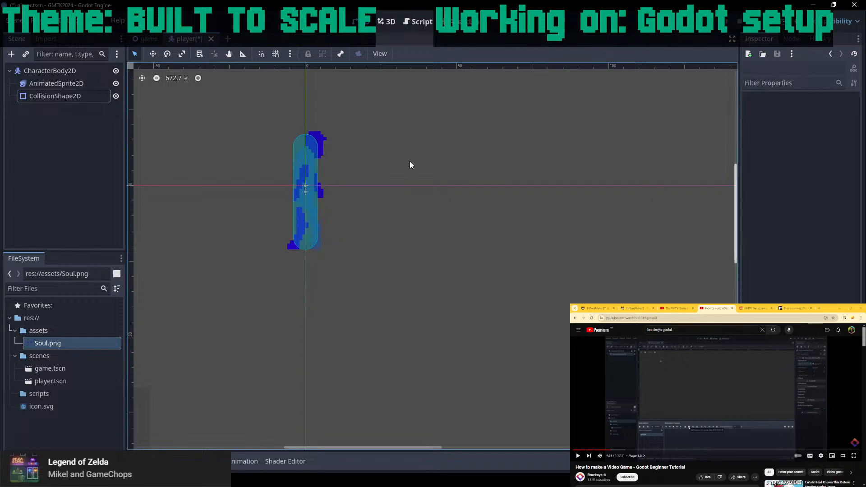
pyautogui.hotkey('ctrl', 's')
# Resume the Brackeys tutorial video and skip through the sprite frames section to the part on the blurry sprite.
pyautogui.click(715, 398)
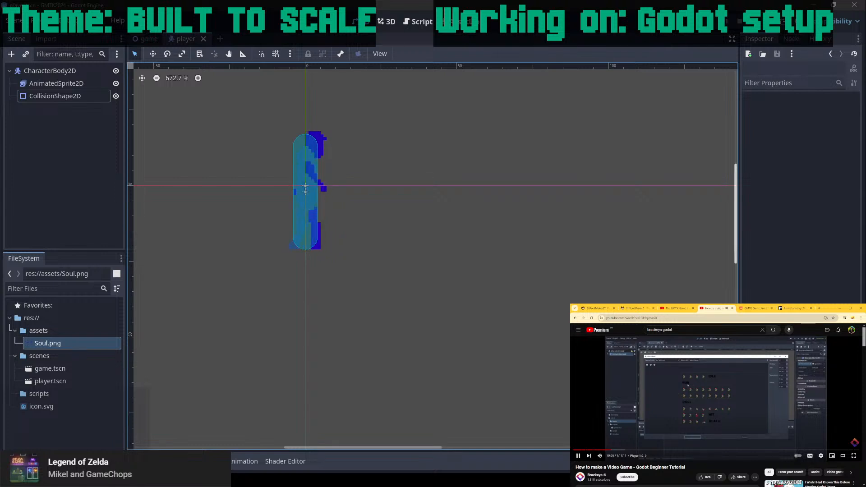
pyautogui.press('Right')
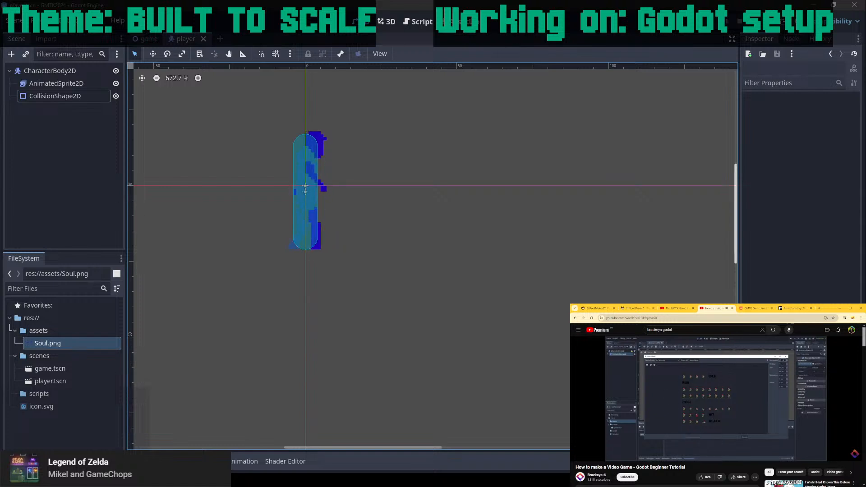
pyautogui.press('Right')
pyautogui.press('Right')
pyautogui.press('Right')
pyautogui.press('Right')
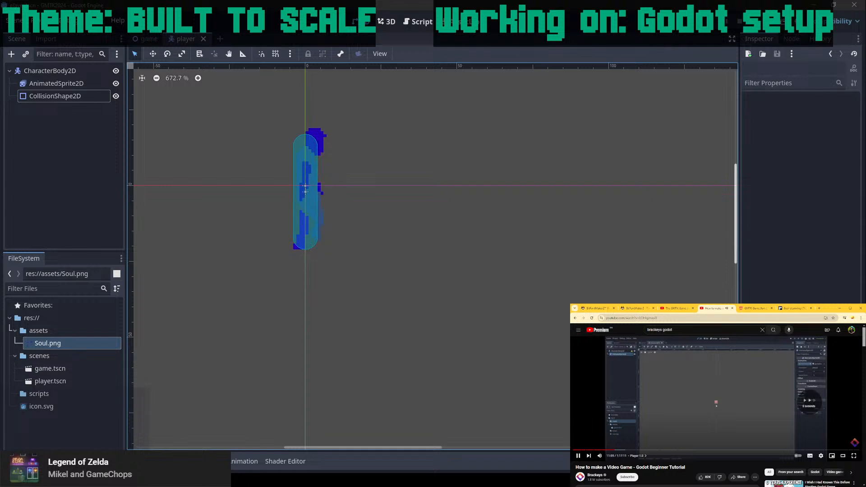
pyautogui.press('Right')
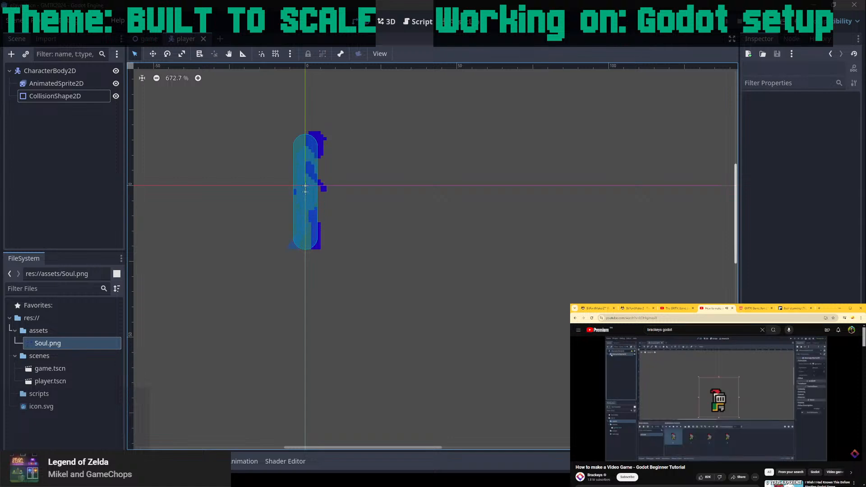
pyautogui.press('j')
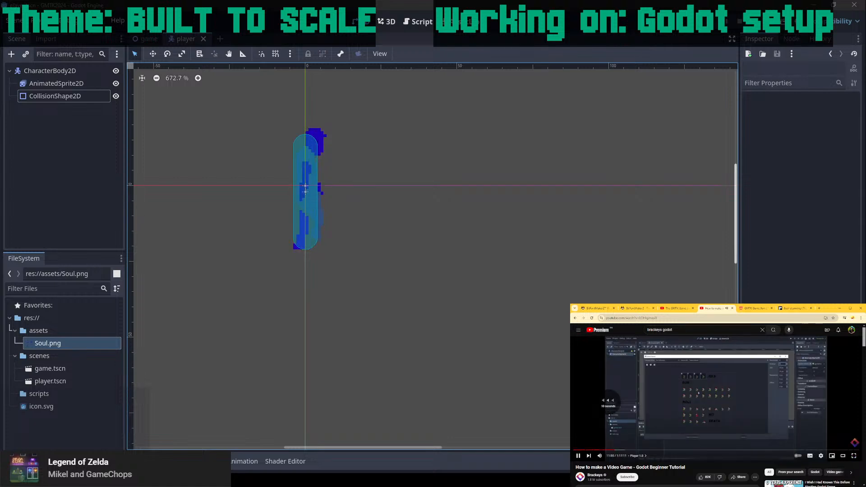
pyautogui.press('l')
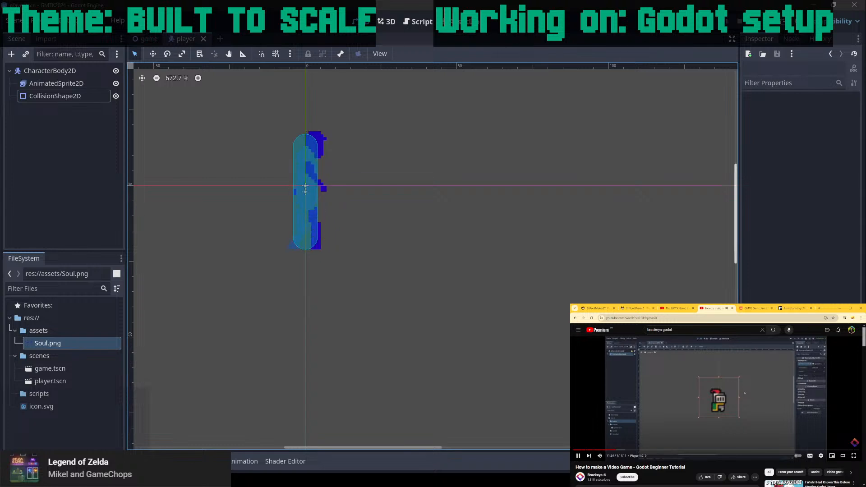
# Set the project's default canvas texture filter to Nearest in the rendering texture settings, pausing the tutorial video meanwhile.
pyautogui.click(41, 21)
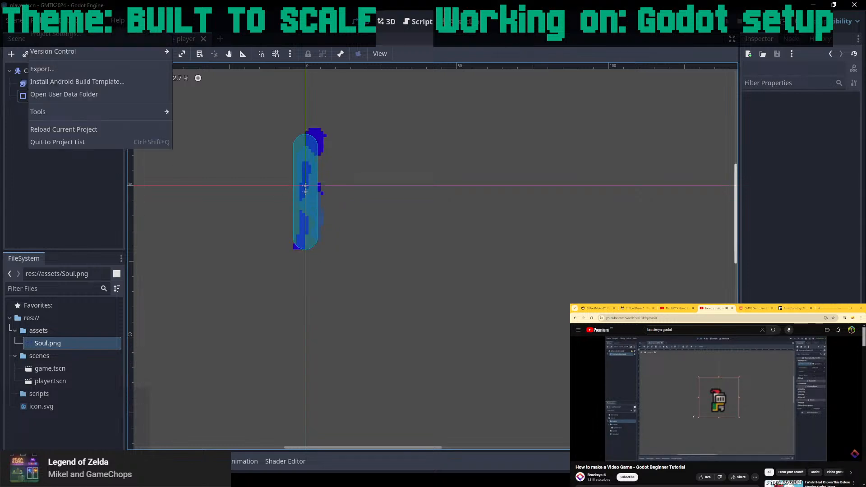
pyautogui.moveTo(65, 21)
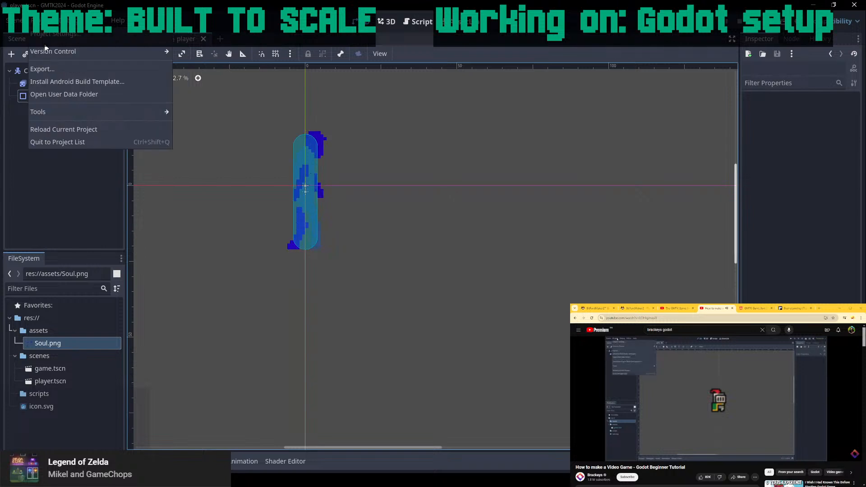
pyautogui.click(48, 36)
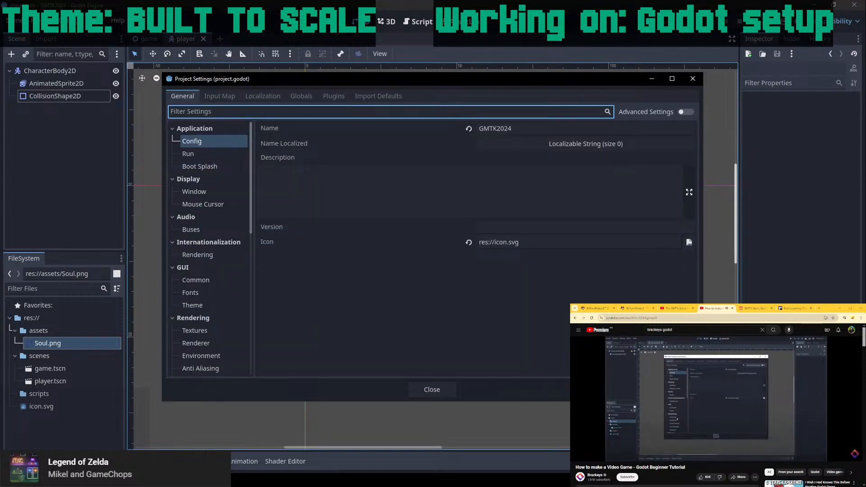
pyautogui.click(715, 398)
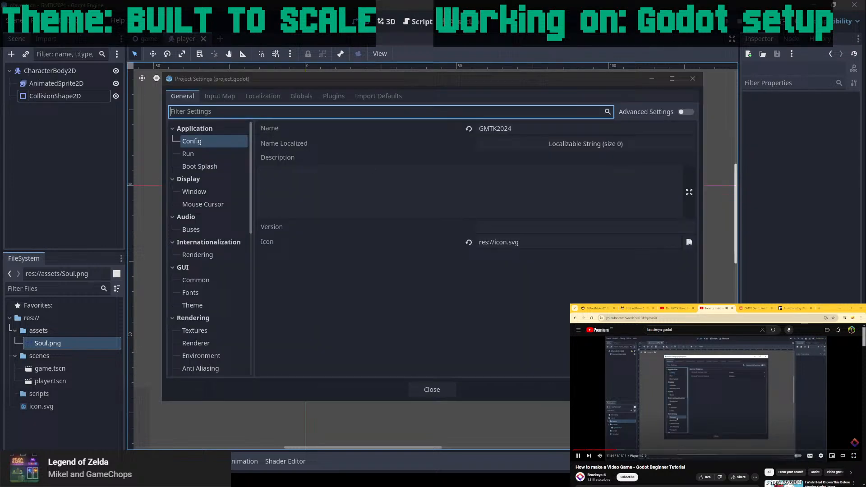
pyautogui.click(195, 255)
pyautogui.scroll(-3, 227, 311)
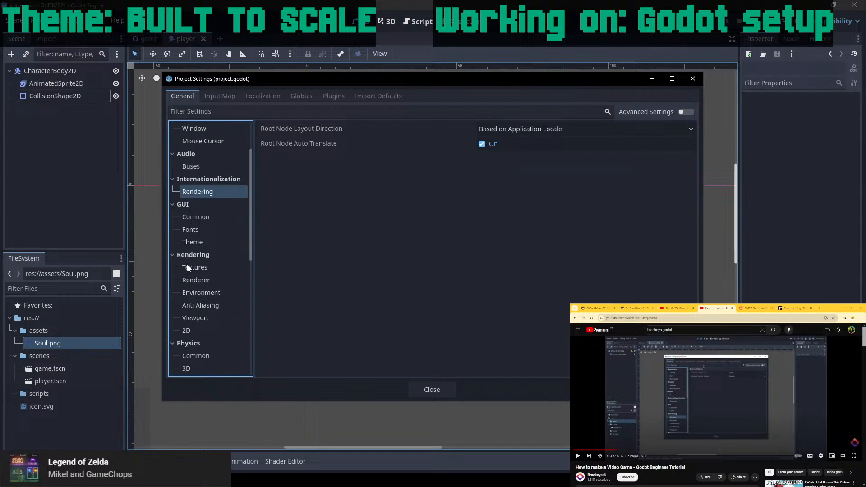
pyautogui.click(189, 267)
pyautogui.click(486, 140)
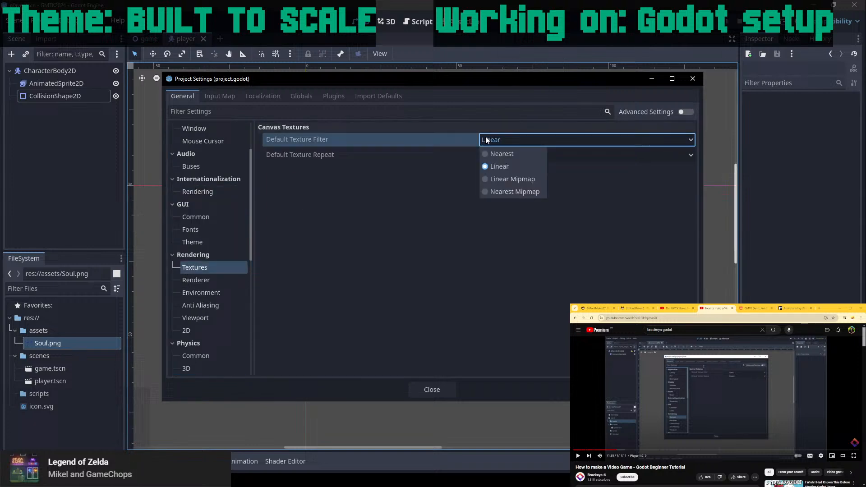
pyautogui.click(501, 154)
pyautogui.click(450, 390)
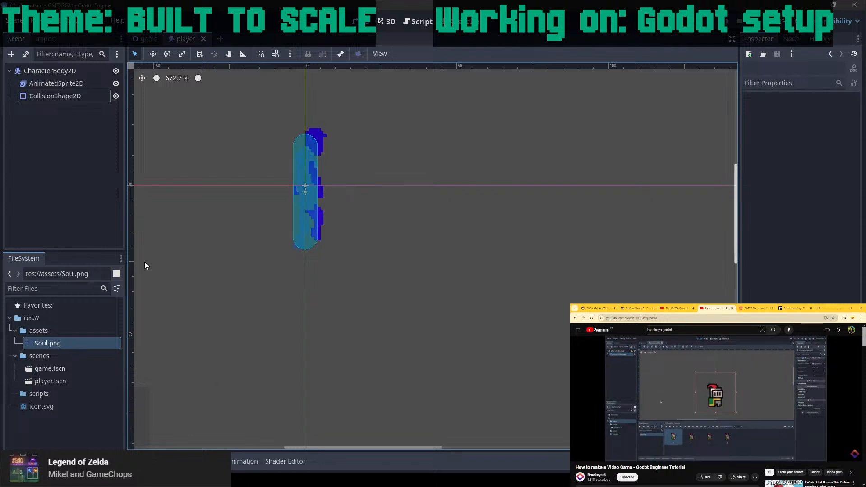
# Set the AnimatedSprite2D's default animation speed to 10 FPS.
pyautogui.click(45, 83)
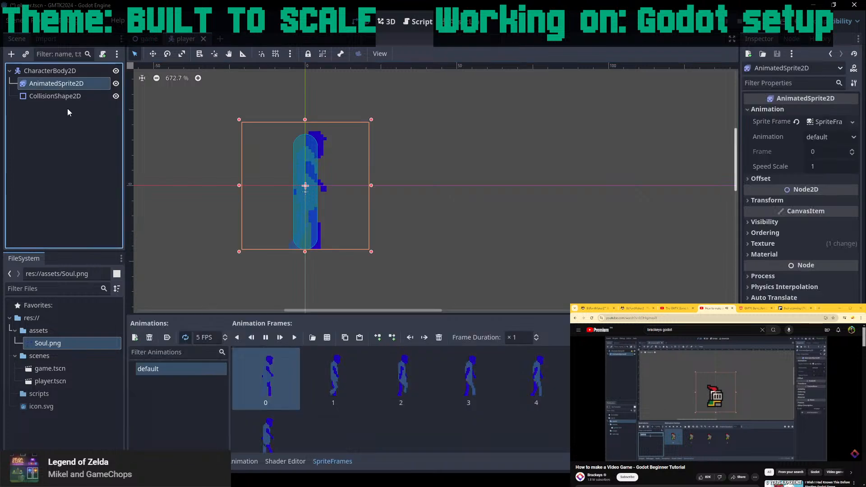
pyautogui.click(205, 337)
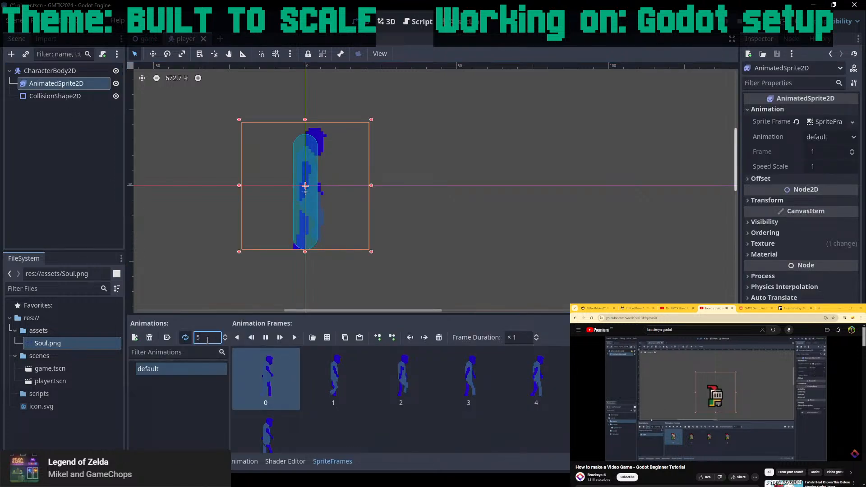
pyautogui.write('9')
pyautogui.scroll(1, 207, 341)
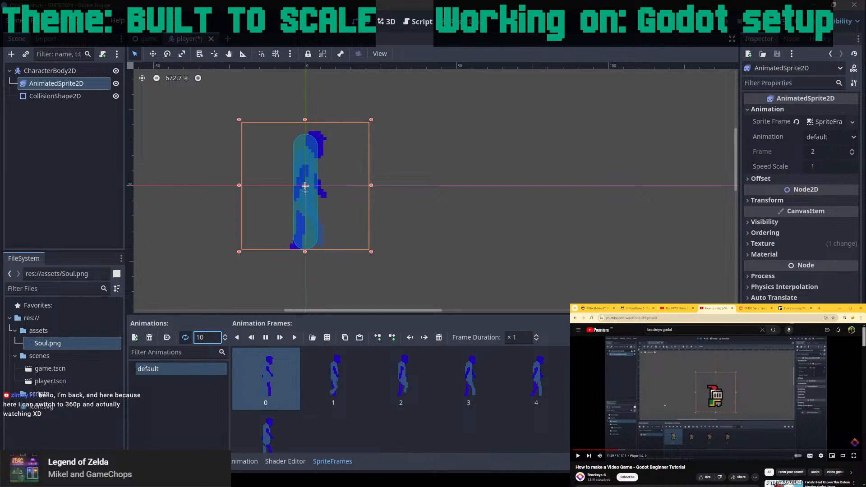
pyautogui.click(540, 160)
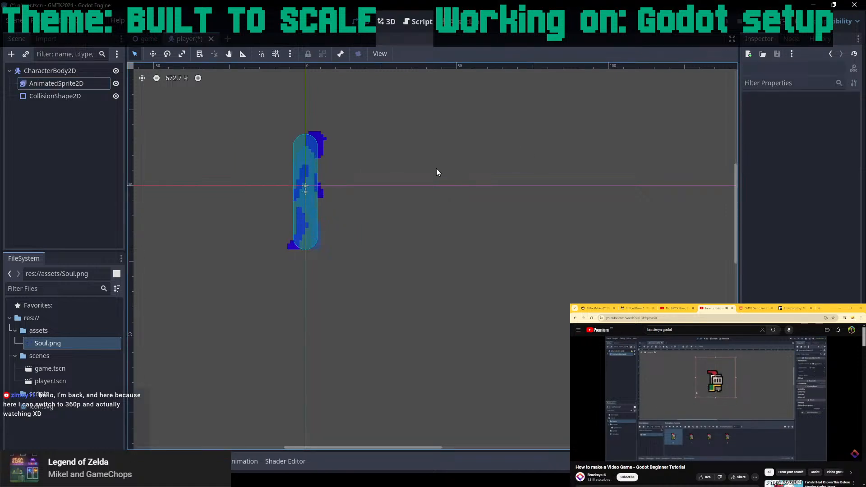
# Switch to the YouTube tutorial video, rewind it 10 seconds and replay that section.
pyautogui.click(729, 409)
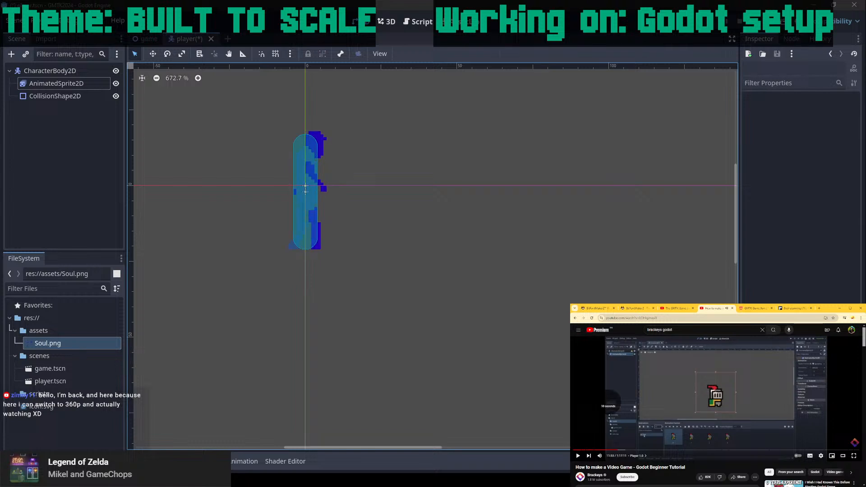
pyautogui.press('j')
pyautogui.press('k')
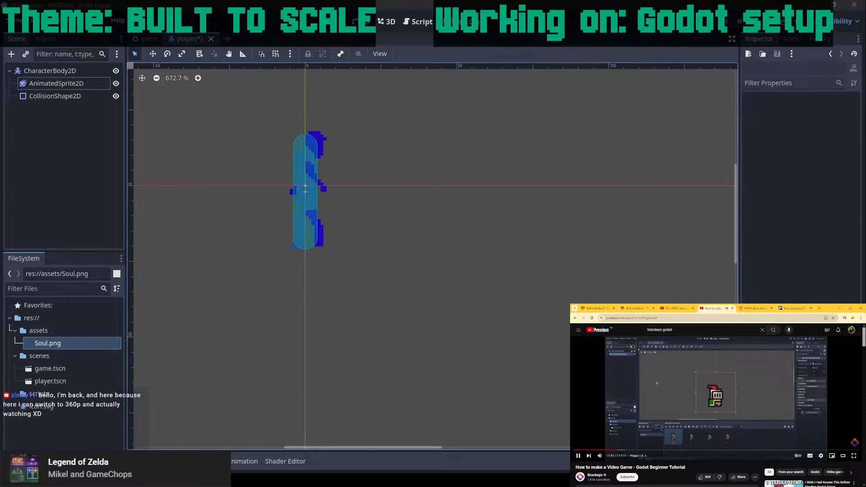
# Make the AnimatedSprite2D's default animation autoplay on load, as in the tutorial, and save the player scene.
pyautogui.click(55, 83)
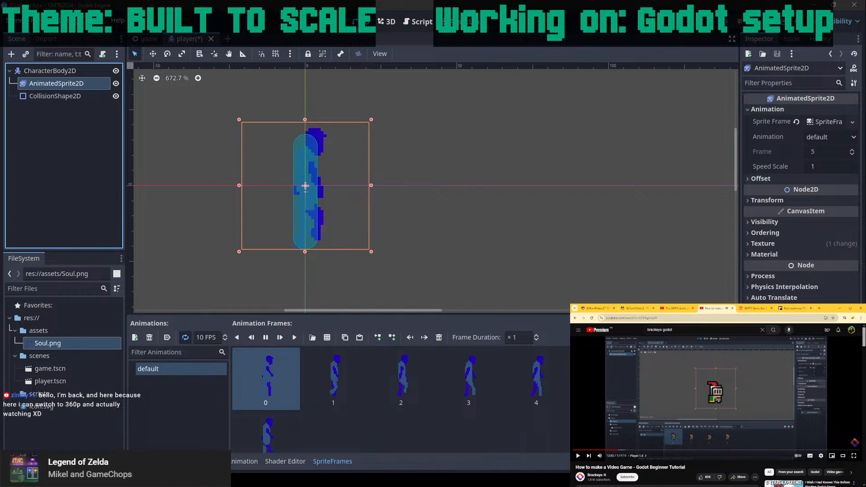
pyautogui.press('Left')
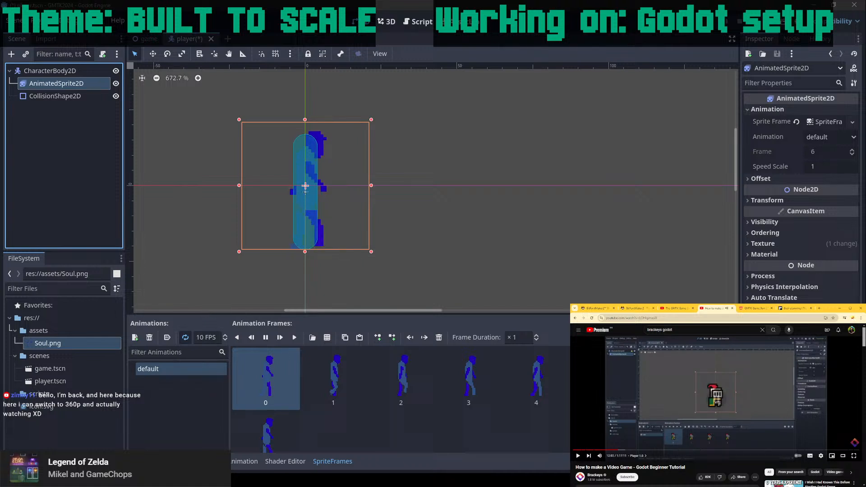
pyautogui.press('Left')
pyautogui.press('Left')
pyautogui.press('Left')
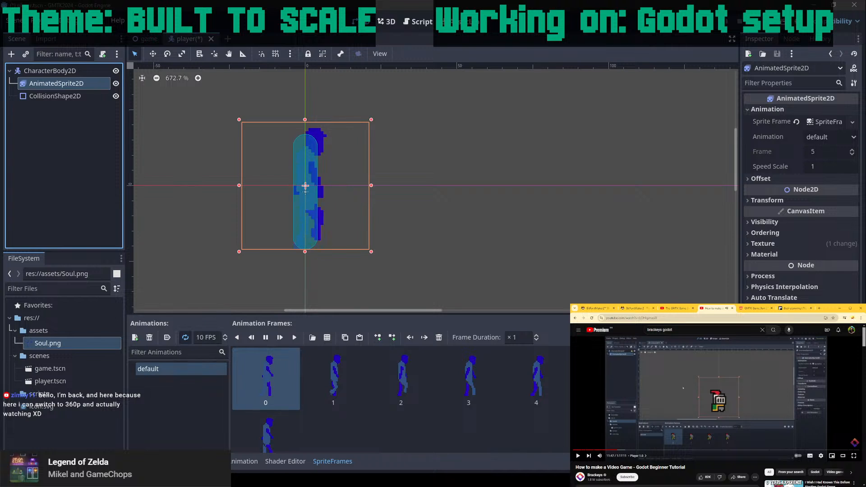
pyautogui.press('k')
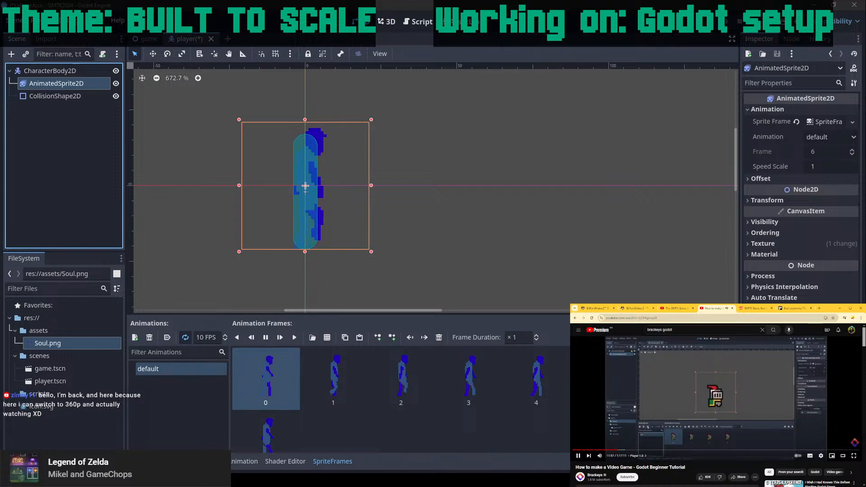
pyautogui.click(167, 338)
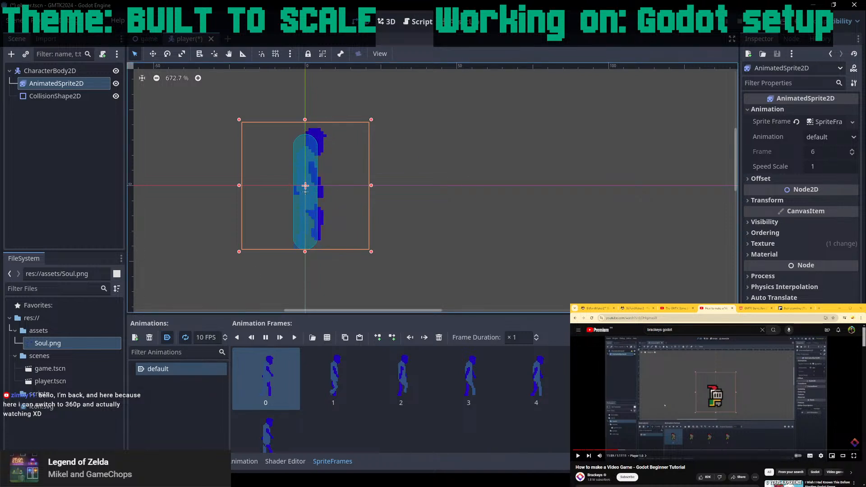
pyautogui.click(692, 200)
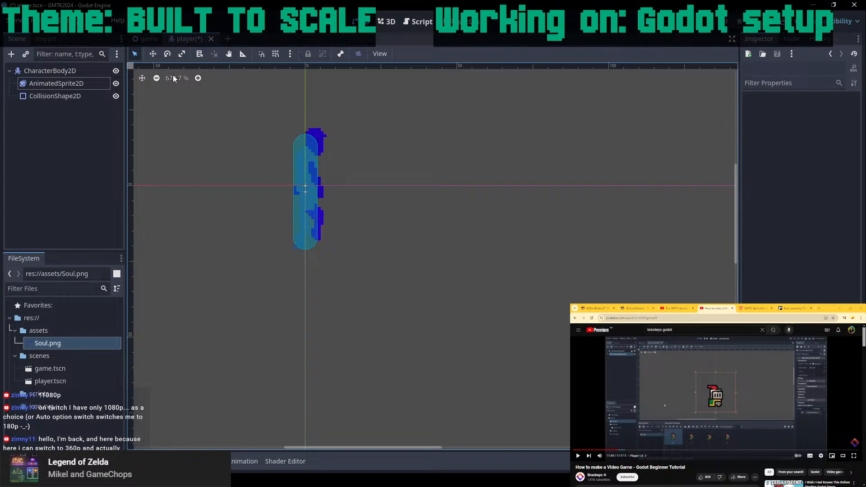
pyautogui.hotkey('ctrl', 's')
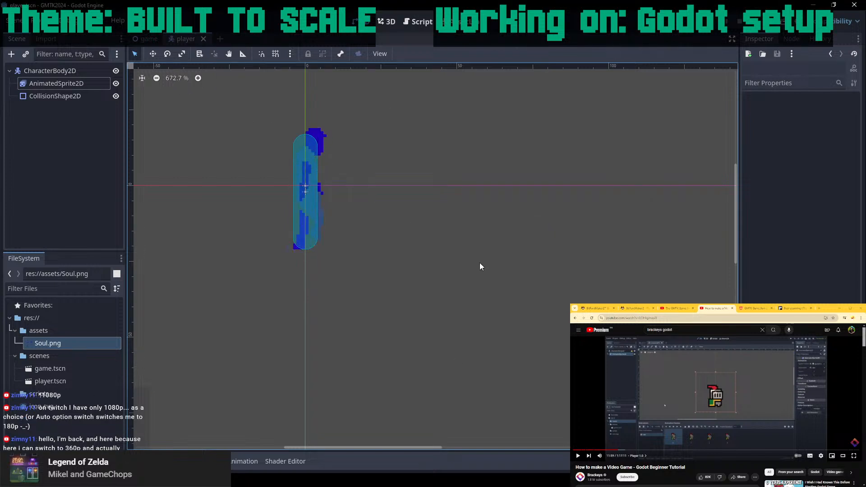
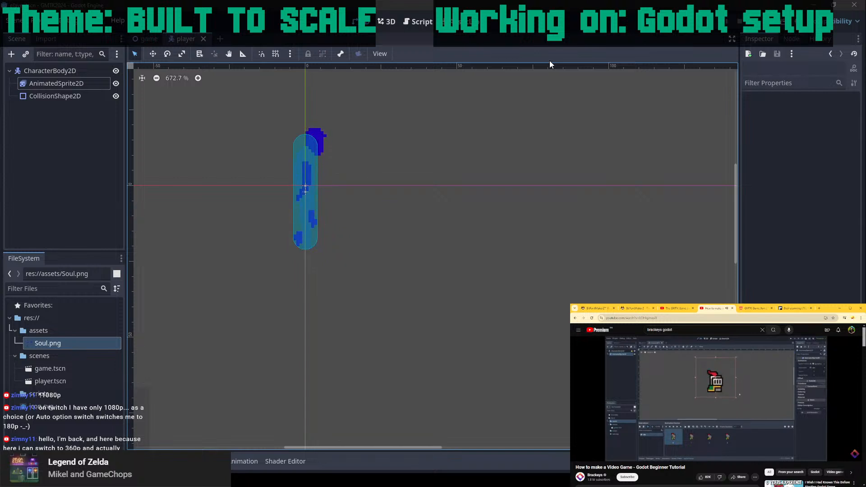
# Pause the tutorial video, select the CharacterBody2D root node and expand its Transform properties.
pyautogui.scroll(-1, 381, 185)
pyautogui.moveTo(395, 166); pyautogui.dragTo(439, 228, button='middle')
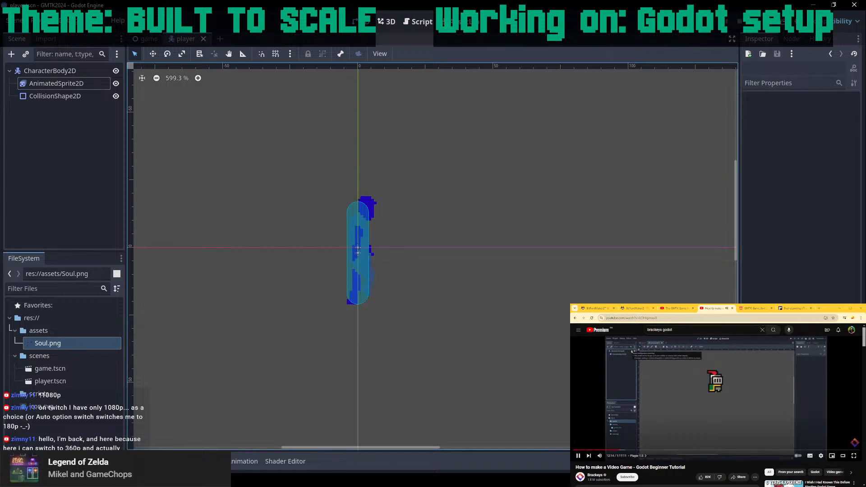
pyautogui.press('space')
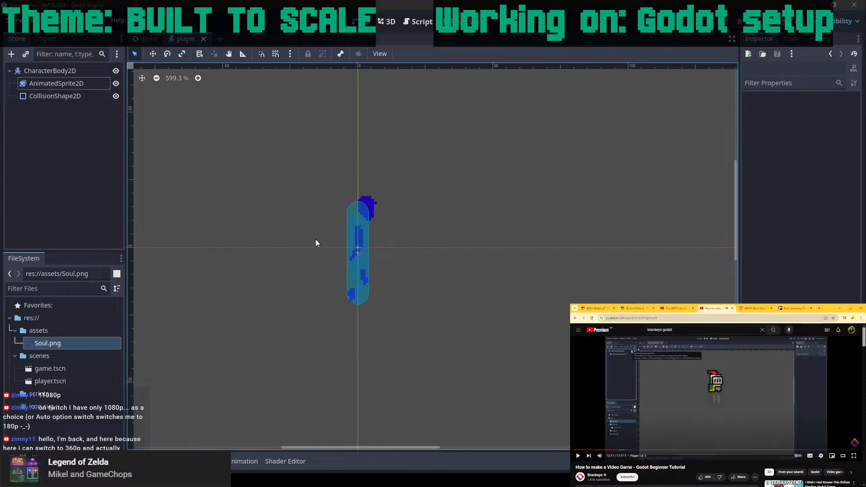
pyautogui.click(364, 227)
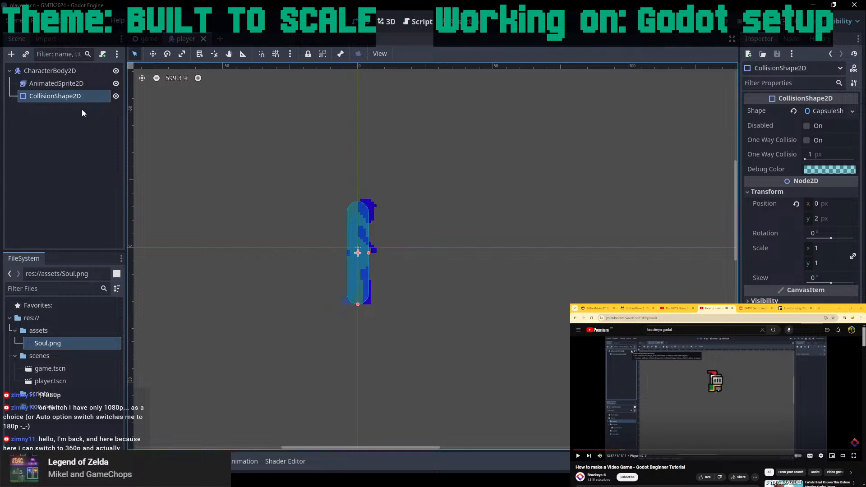
pyautogui.click(47, 70)
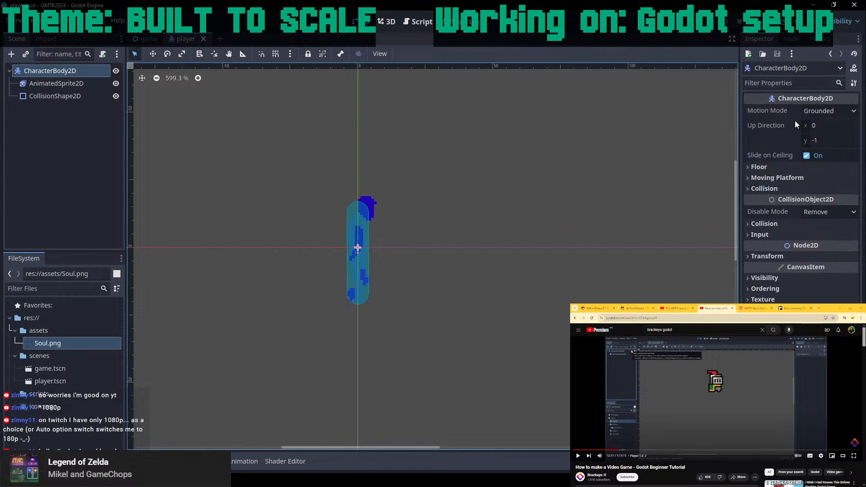
pyautogui.click(749, 255)
# Set the CharacterBody2D's y position to 20 px.
pyautogui.click(817, 283)
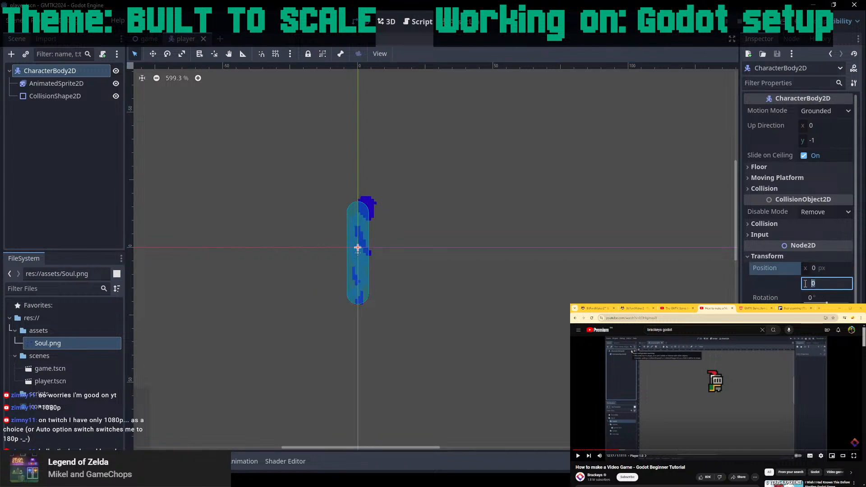
pyautogui.click(821, 285)
pyautogui.click(820, 268)
pyautogui.click(823, 282)
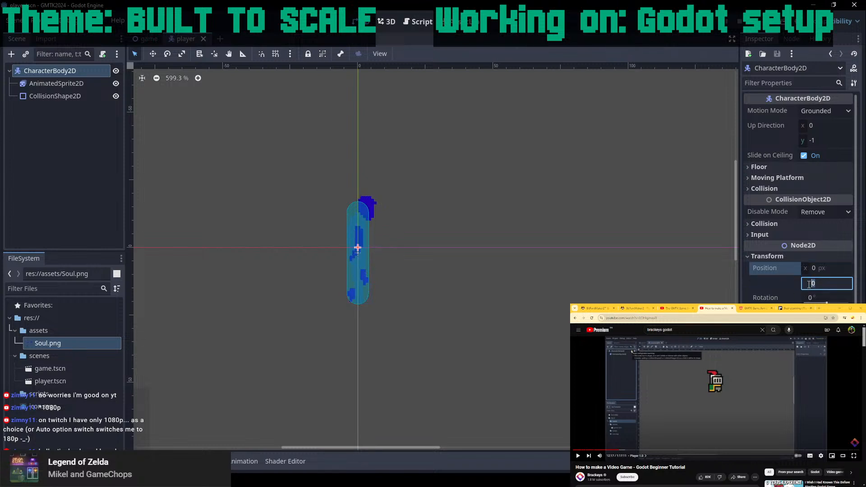
pyautogui.press('Return')
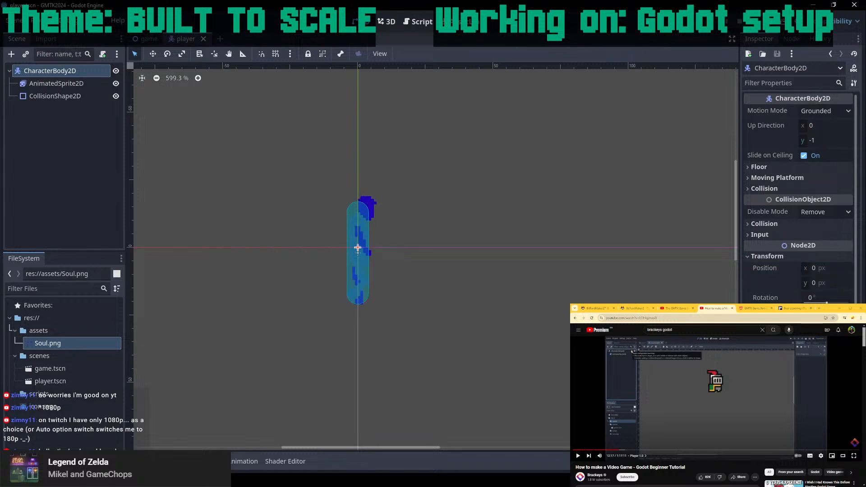
pyautogui.click(826, 282)
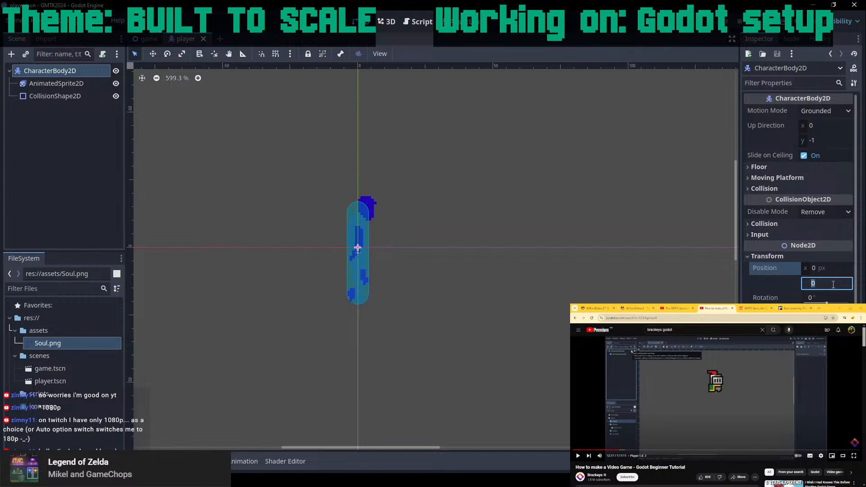
pyautogui.write('20')
pyautogui.press('Return')
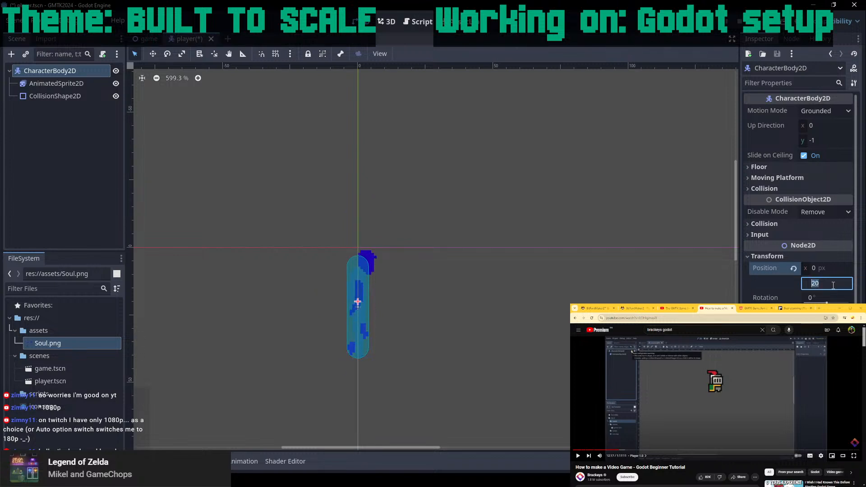
# Move the CharacterBody2D up to a y position of -21 px and save the player scene.
pyautogui.scroll(-1, 820, 283)
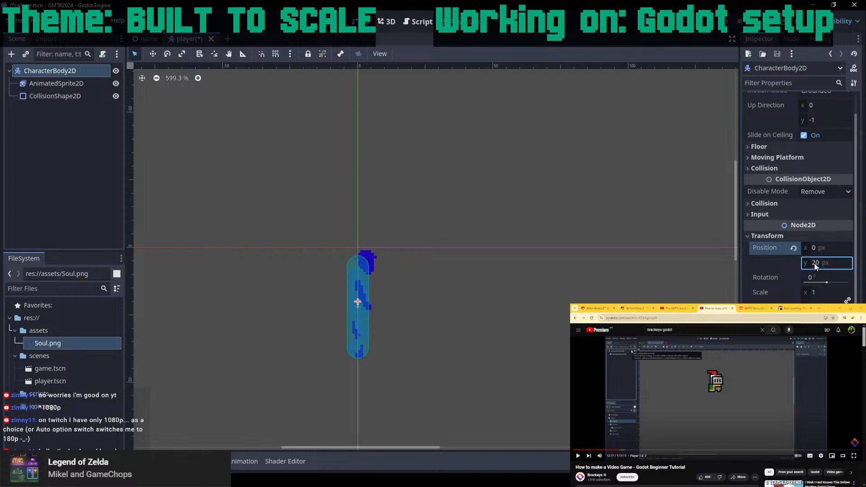
pyautogui.click(834, 263)
pyautogui.click(157, 54)
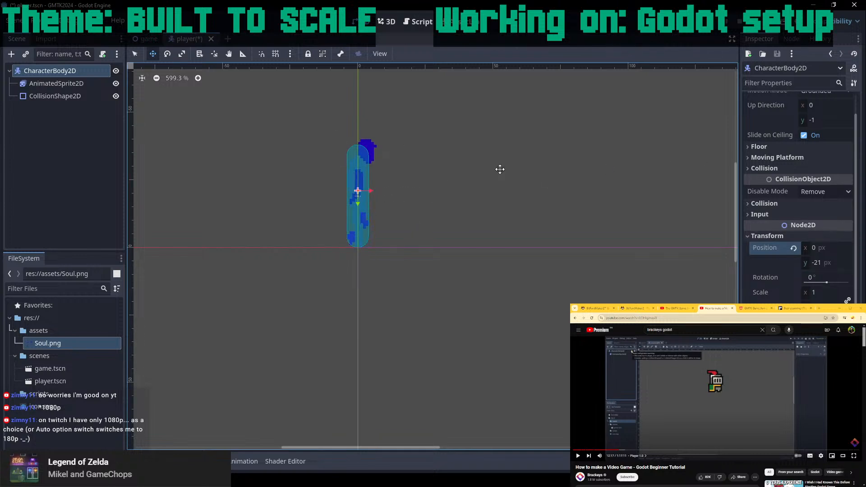
pyautogui.hotkey('ctrl', 's')
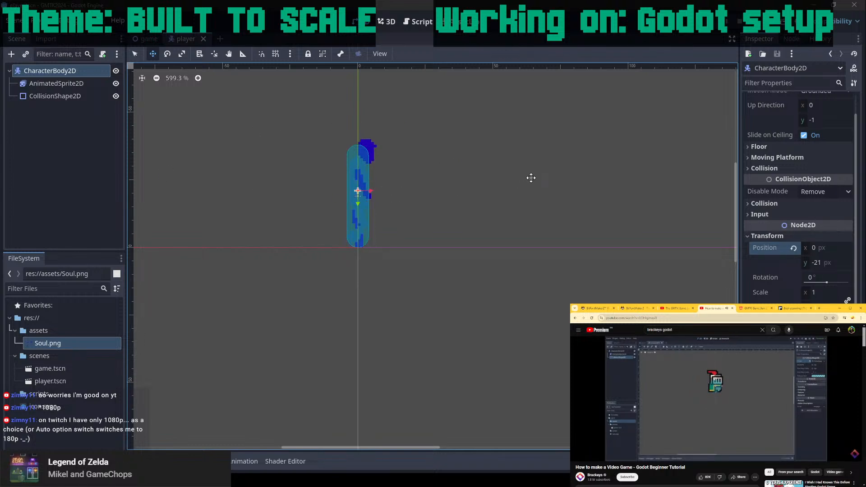
# Shorten the CollisionShape2D's capsule, move it down to y 4 px to meet the ground axis, and save the scene.
pyautogui.moveTo(706, 399)
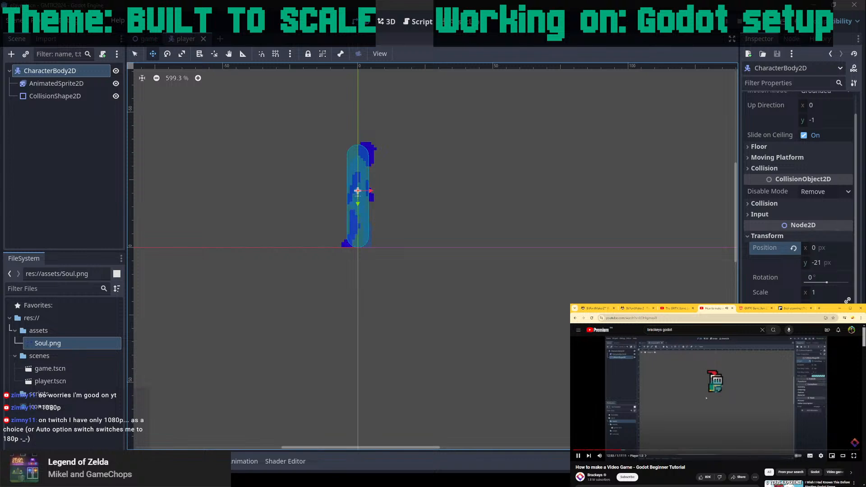
pyautogui.click(706, 398)
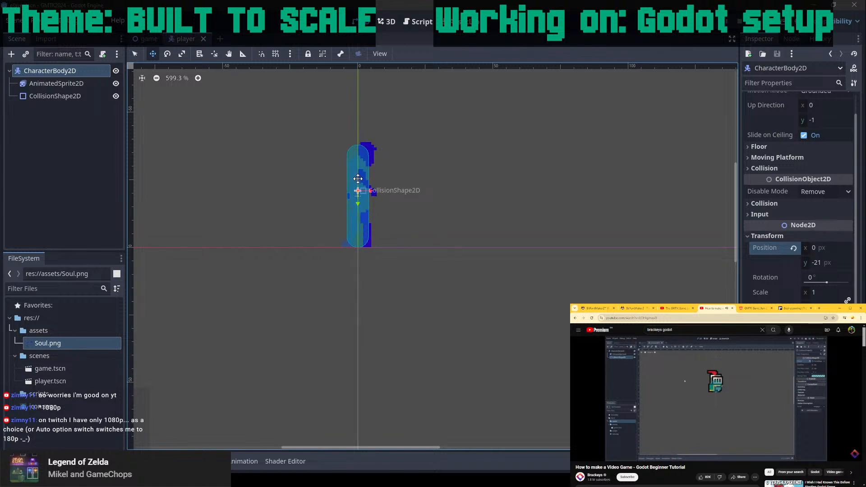
pyautogui.click(119, 95)
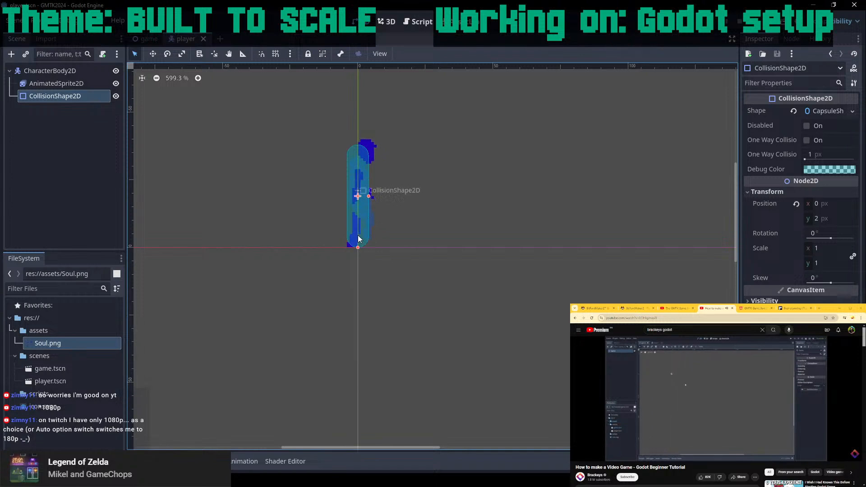
pyautogui.moveTo(358, 247); pyautogui.dragTo(356, 245)
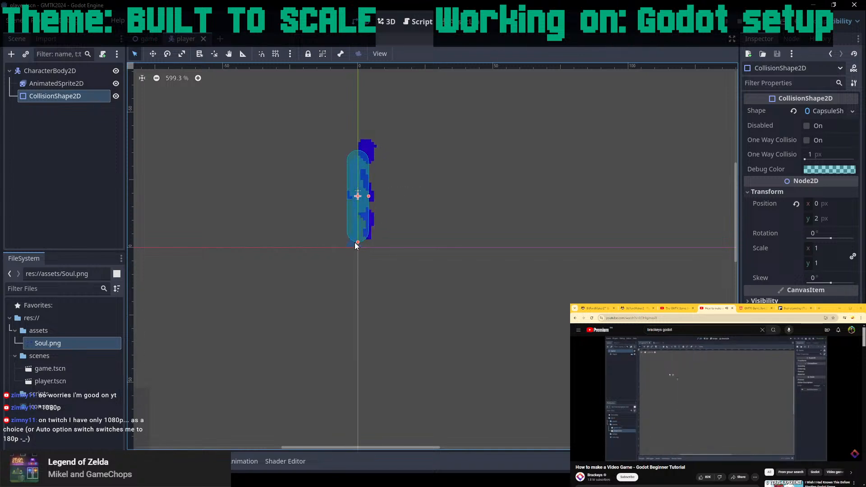
pyautogui.moveTo(356, 195); pyautogui.dragTo(356, 200)
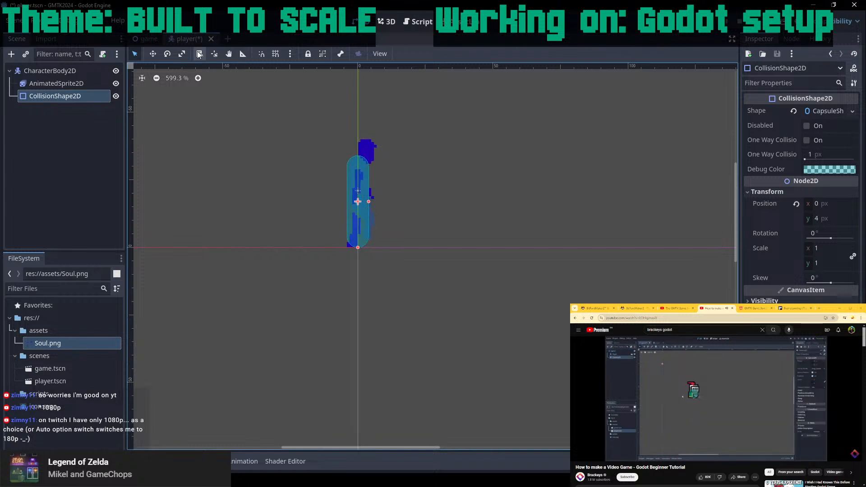
pyautogui.hotkey('ctrl', 's')
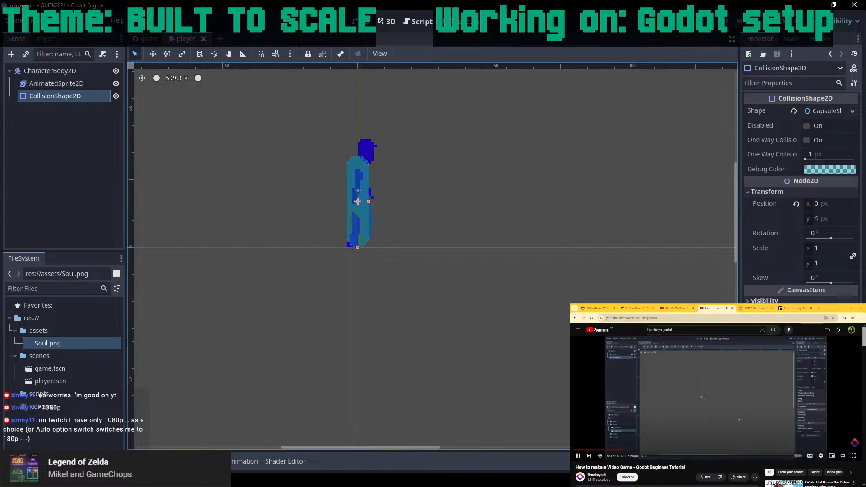
# Rewind the tutorial video 10 seconds and set its playback speed to Normal.
pyautogui.press('space')
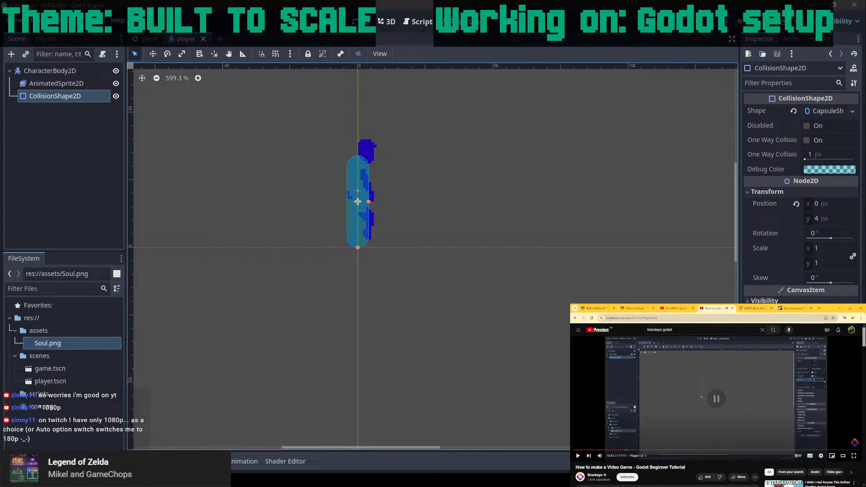
pyautogui.press('j')
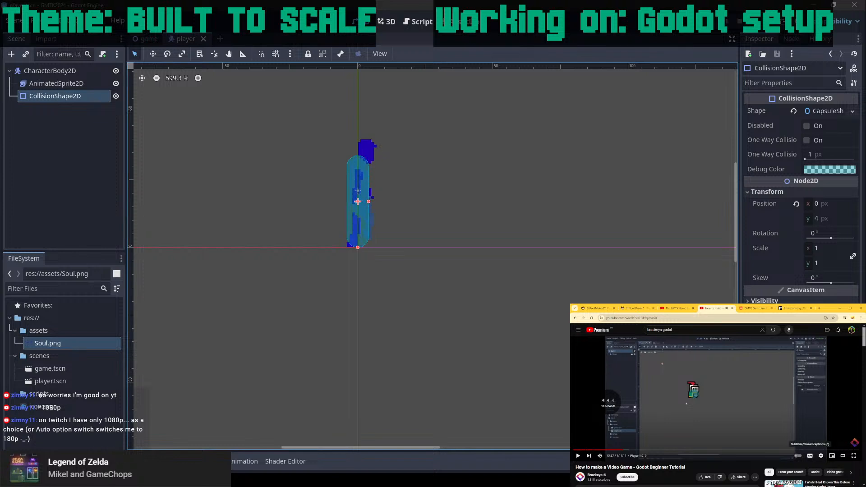
pyautogui.click(820, 456)
pyautogui.click(828, 432)
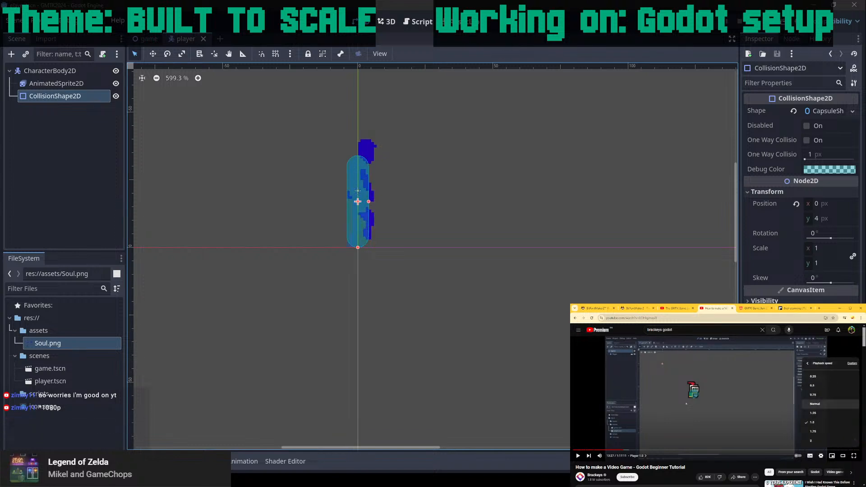
pyautogui.press('k')
pyautogui.click(814, 404)
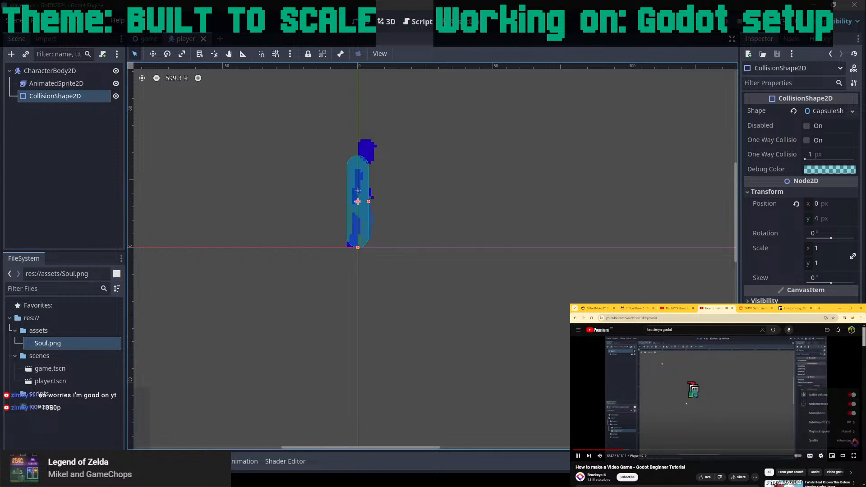
# Watch the next part of the tutorial at normal speed and rewind it 10 seconds.
pyautogui.press('k')
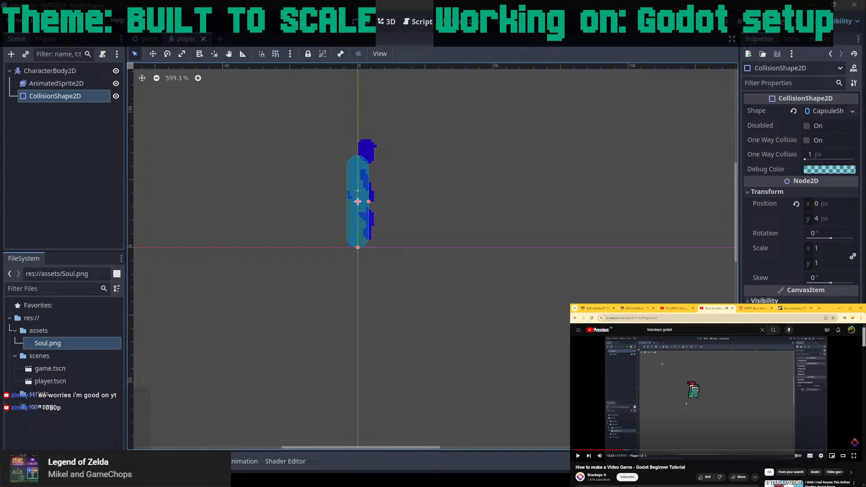
pyautogui.press('k')
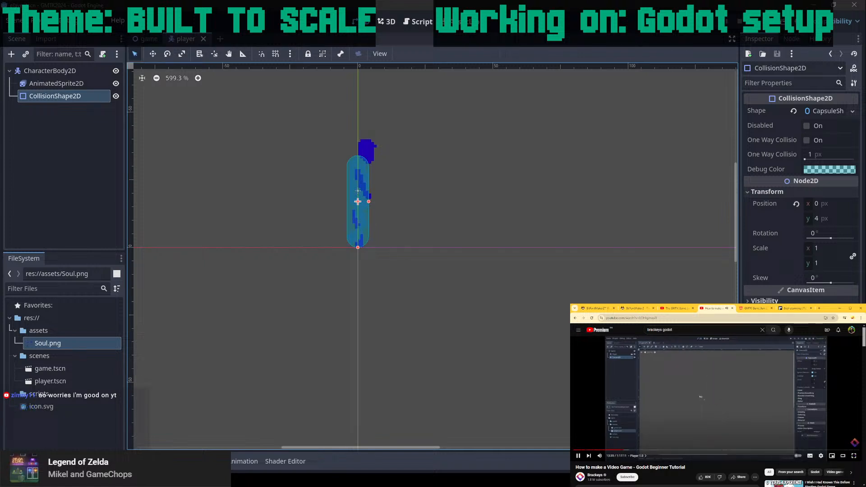
pyautogui.press('j')
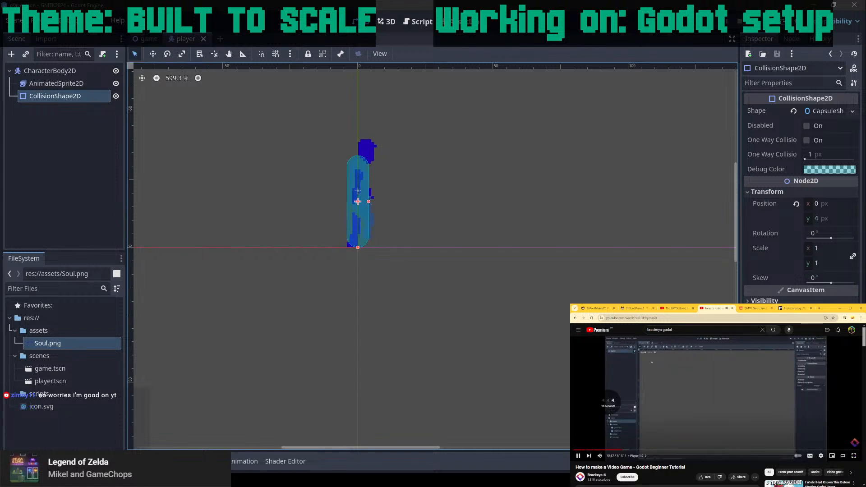
# Rewind the tutorial 10 seconds, then add a player.tscn instance to the game scene and move it to the origin on the ground axis.
pyautogui.press('j')
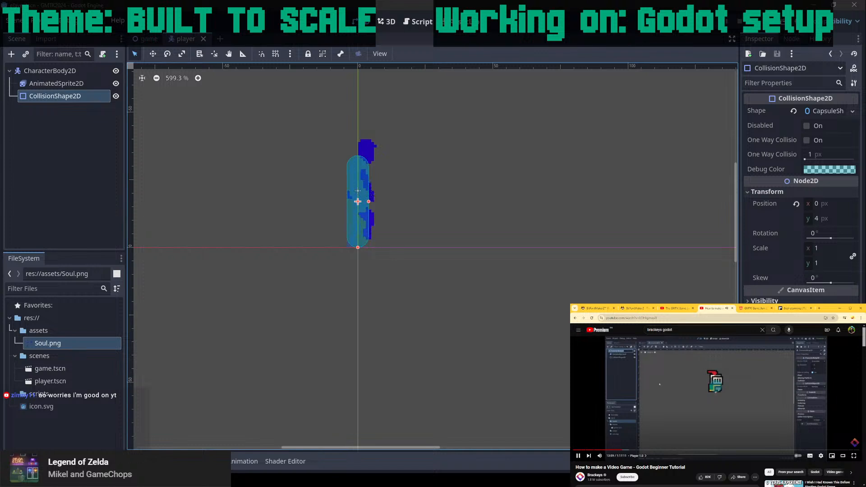
pyautogui.click(145, 39)
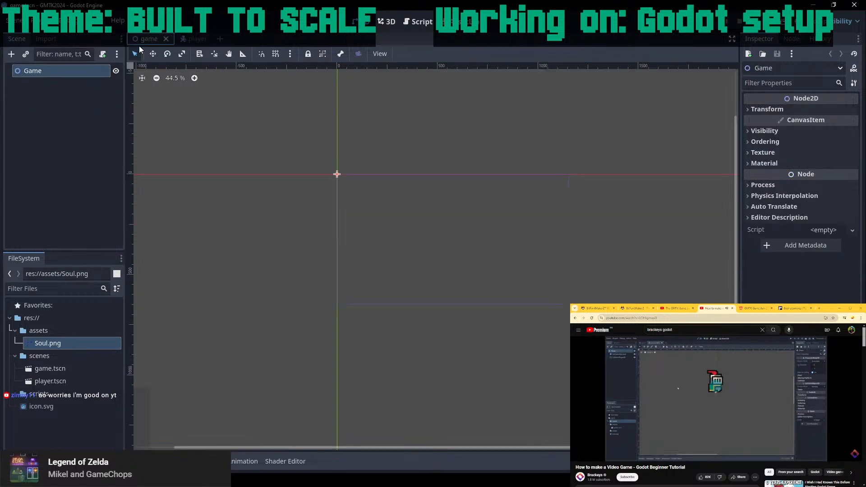
pyautogui.moveTo(51, 382); pyautogui.dragTo(50, 123)
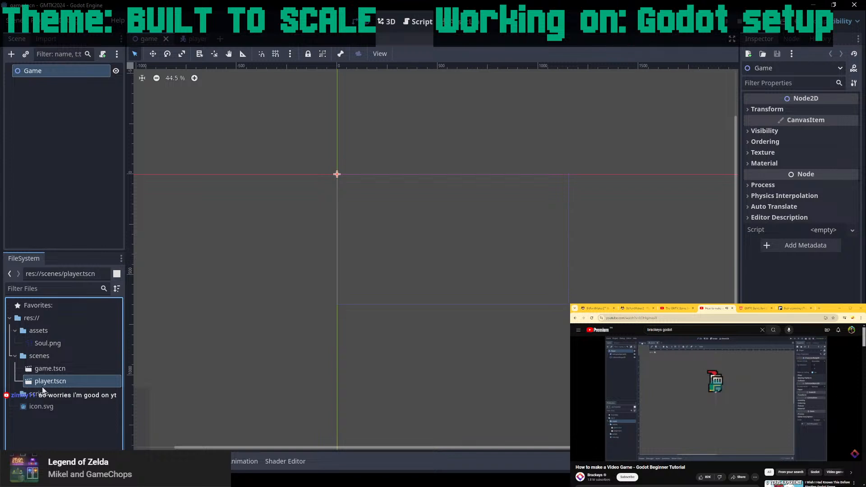
pyautogui.moveTo(42, 384); pyautogui.dragTo(370, 180)
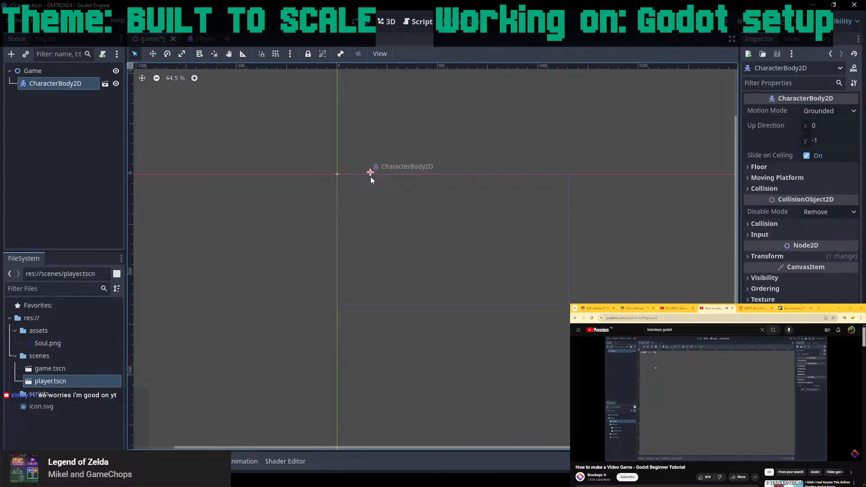
pyautogui.scroll(8, 371, 180)
pyautogui.moveTo(309, 139); pyautogui.dragTo(461, 147, button='middle')
pyautogui.moveTo(465, 193); pyautogui.dragTo(277, 180)
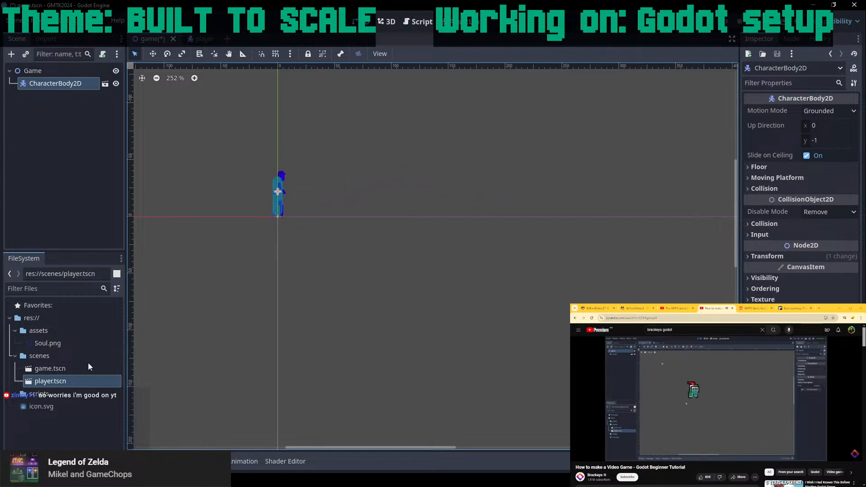
# Rename the player scene's root node to Player and save the scene.
pyautogui.click(203, 40)
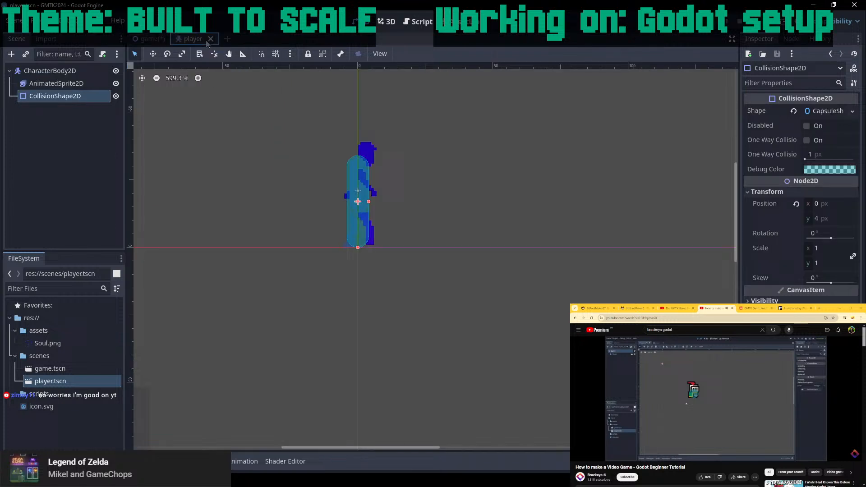
pyautogui.click(151, 38)
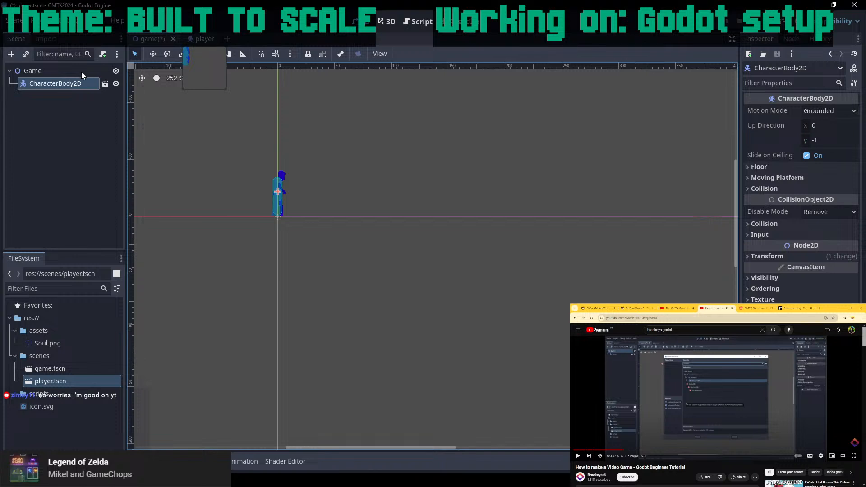
pyautogui.hotkey('ctrl', 'Tab')
pyautogui.doubleClick(57, 72)
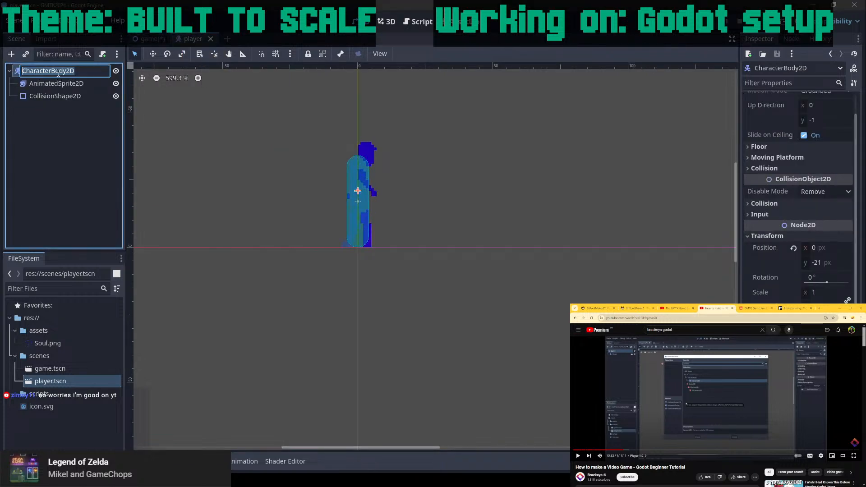
pyautogui.write('Player')
pyautogui.press('Return')
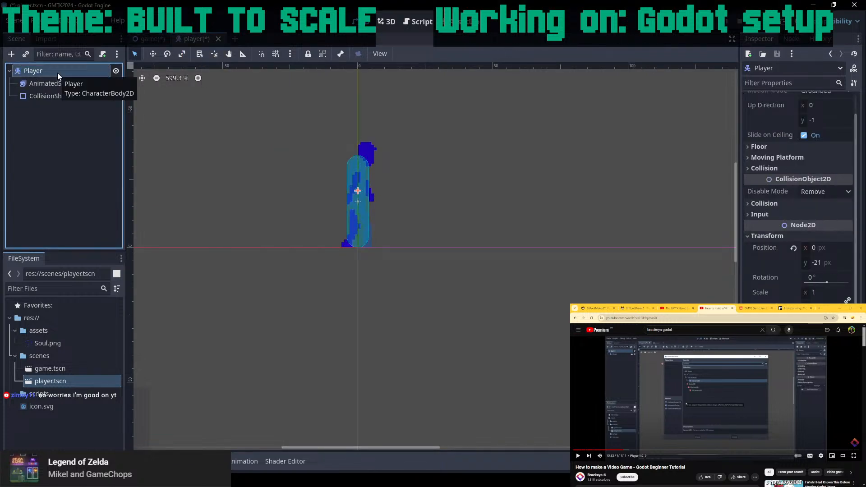
# Replace the CharacterBody2D instance in the game scene with a fresh player.tscn instance standing on the ground axis beside the origin.
pyautogui.click(136, 40)
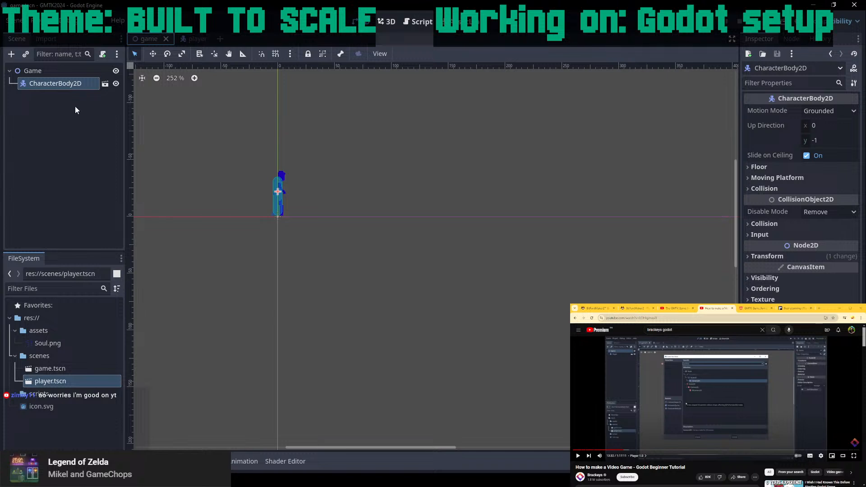
pyautogui.click(59, 87)
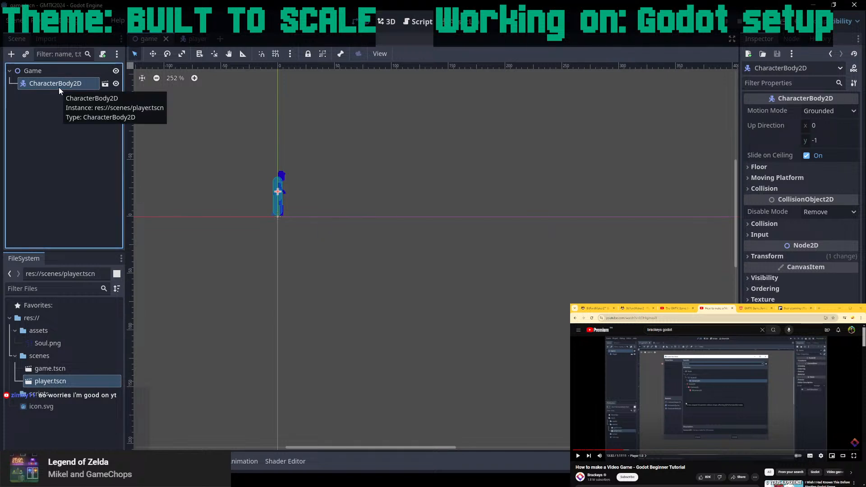
pyautogui.press('Delete')
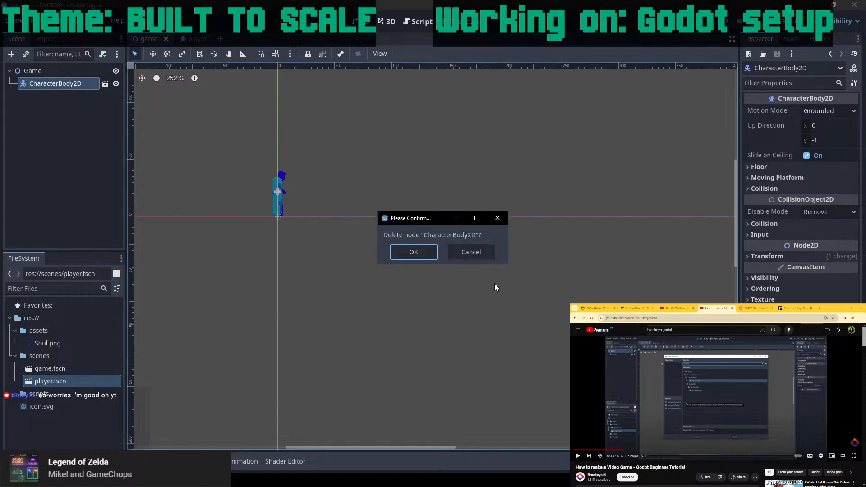
pyautogui.click(413, 256)
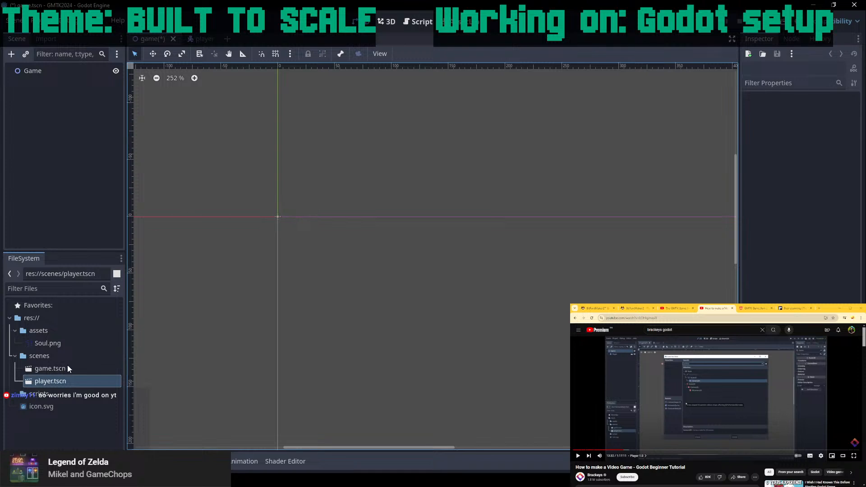
pyautogui.moveTo(58, 387); pyautogui.dragTo(285, 212)
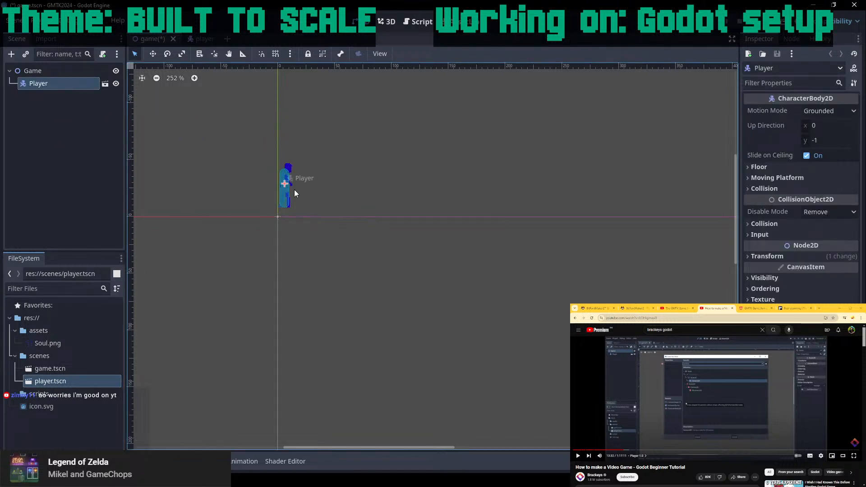
pyautogui.moveTo(287, 179); pyautogui.dragTo(285, 185)
# Play the next part of the tutorial video and add a Camera2D node to the game scene.
pyautogui.click(716, 399)
pyautogui.press('space')
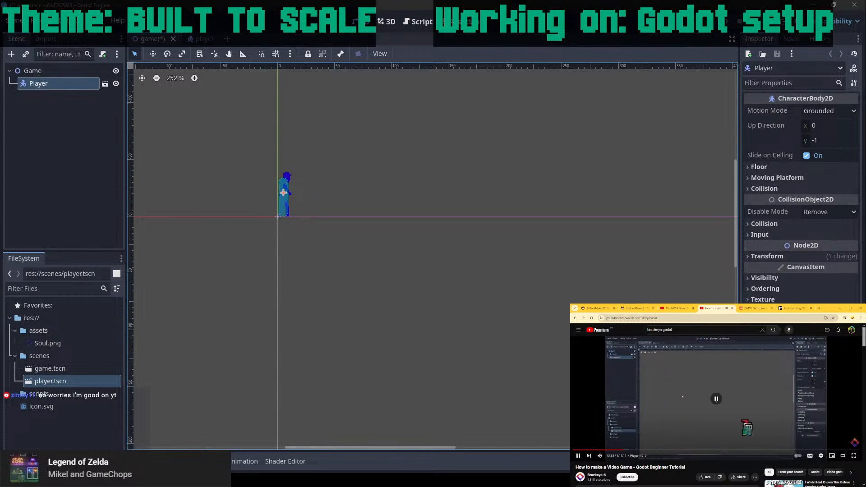
pyautogui.click(350, 155)
pyautogui.hotkey('ctrl', 'a')
pyautogui.write('ca')
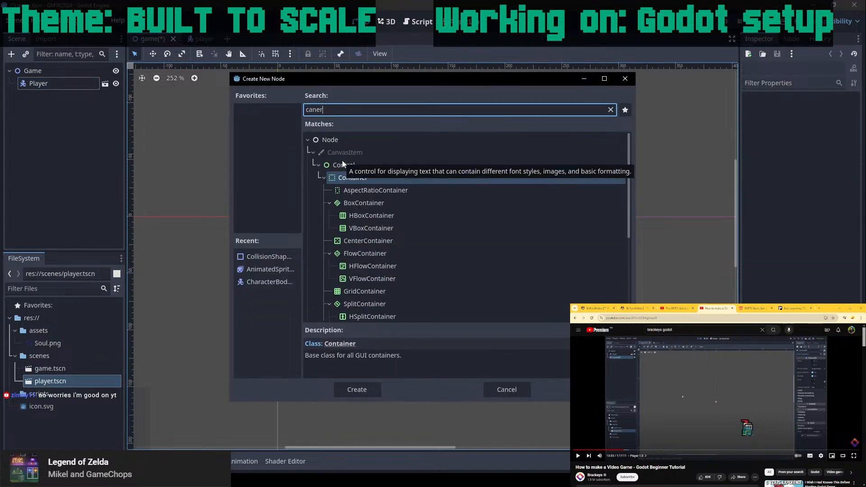
pyautogui.write(',')
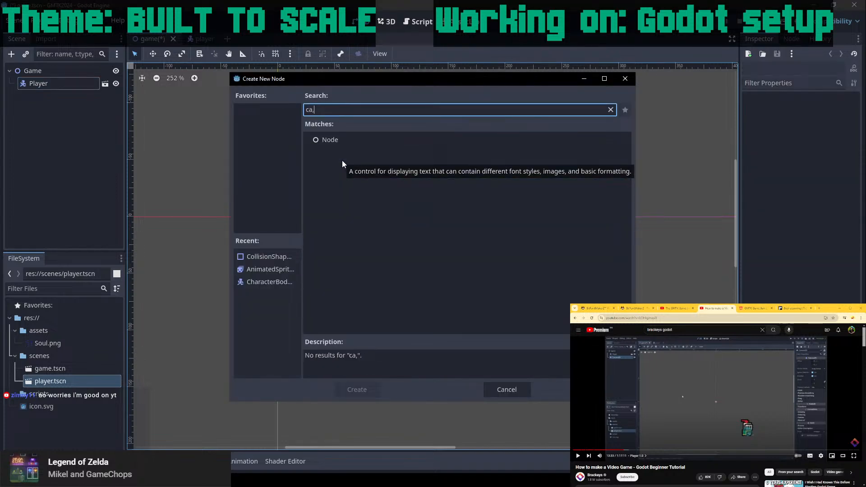
pyautogui.press('BackSpace')
pyautogui.write('mera')
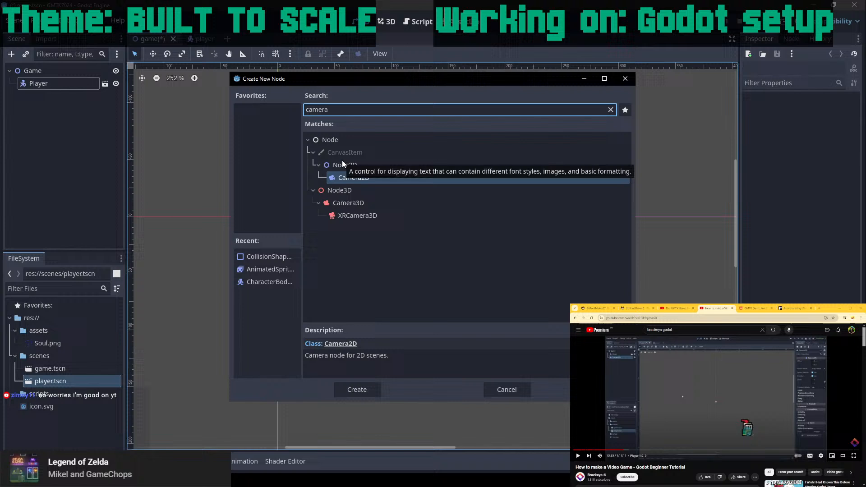
pyautogui.doubleClick(374, 180)
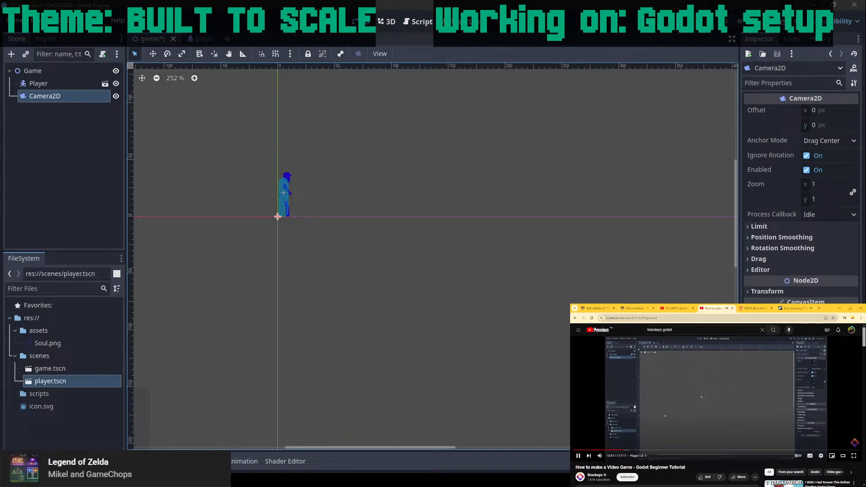
# Examine the size of the camera's view frame relative to the player, and pause the tutorial video.
pyautogui.scroll(-1, 417, 173)
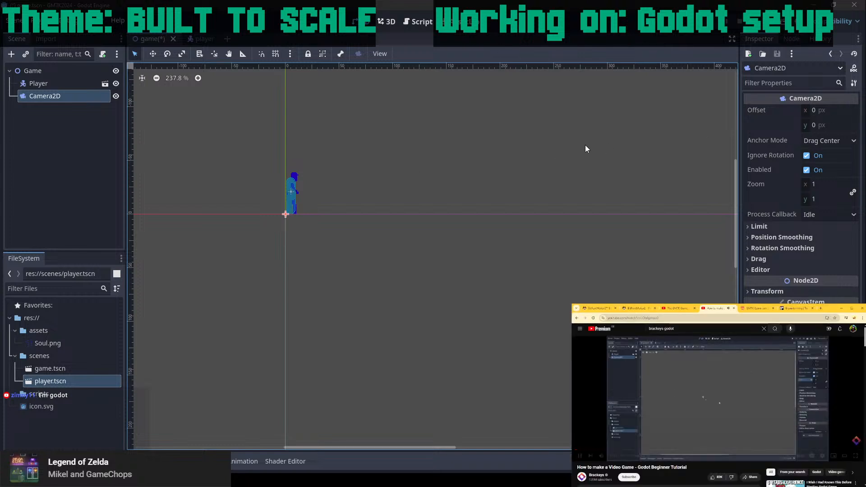
pyautogui.click(519, 154)
pyautogui.press('f')
pyautogui.scroll(-11, 520, 154)
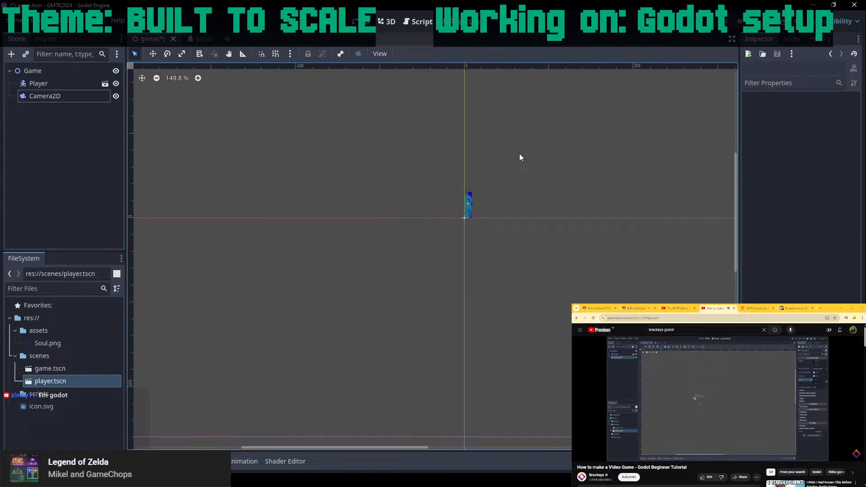
pyautogui.moveTo(520, 154); pyautogui.dragTo(426, 327, button='middle')
pyautogui.scroll(-4, 470, 283)
pyautogui.moveTo(470, 283); pyautogui.dragTo(487, 227, button='middle')
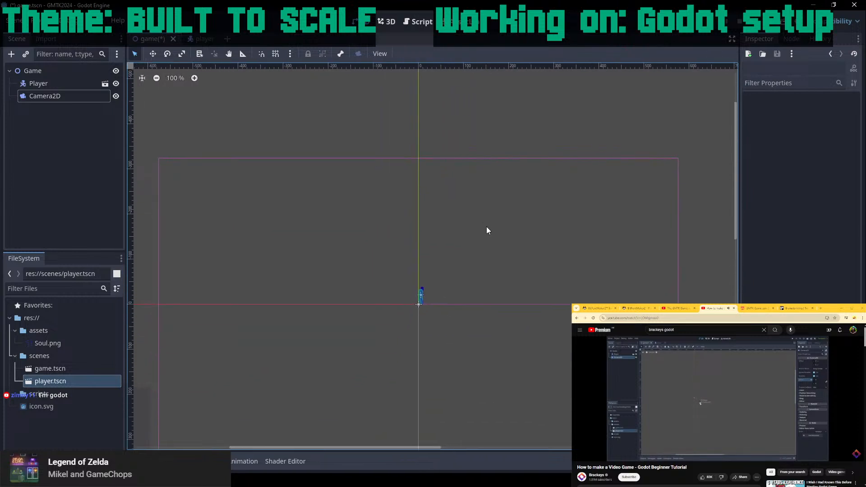
pyautogui.click(715, 396)
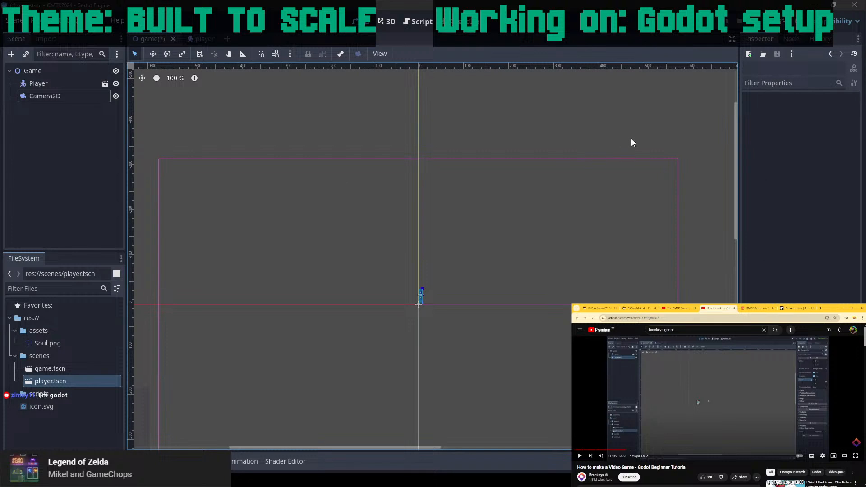
pyautogui.scroll(-1, 558, 282)
pyautogui.moveTo(558, 283); pyautogui.dragTo(575, 218, button='middle')
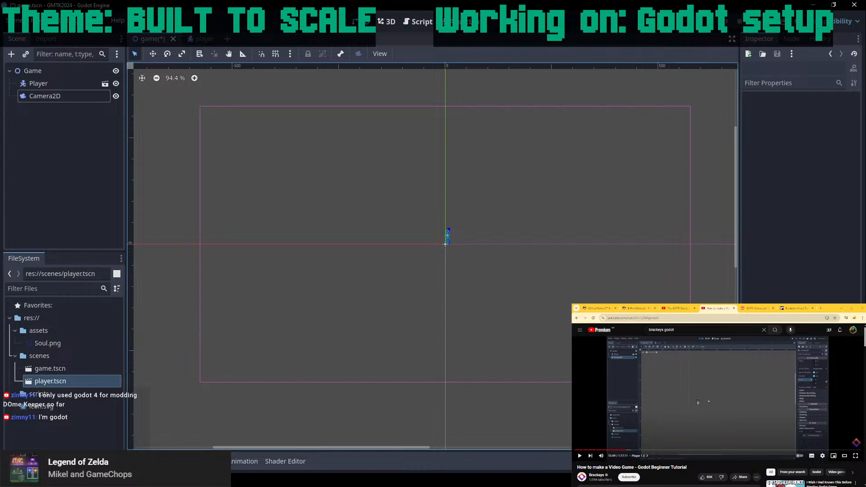
# Watch the tutorial's camera section up to the test run and rewind it in 10-second jumps.
pyautogui.click(697, 401)
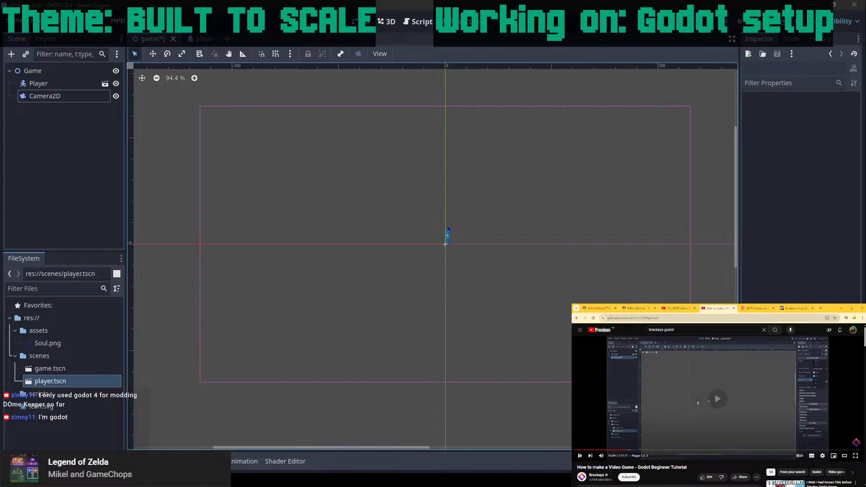
pyautogui.click(713, 390)
pyautogui.click(764, 392)
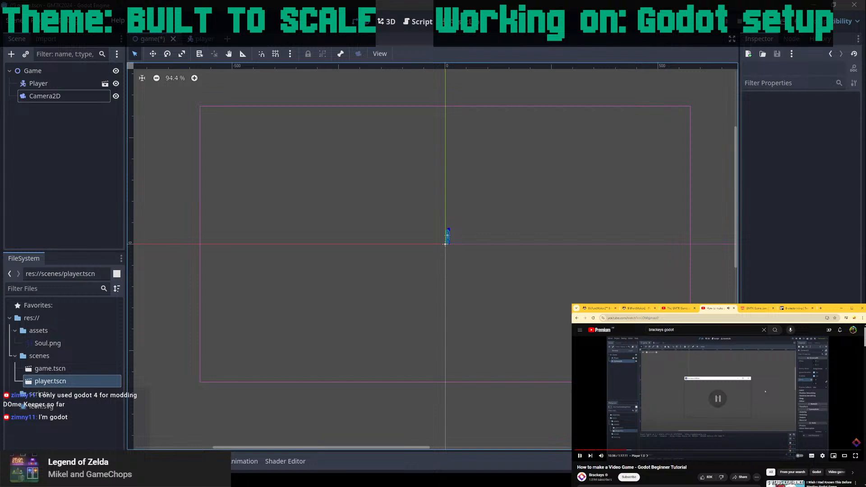
pyautogui.press('j')
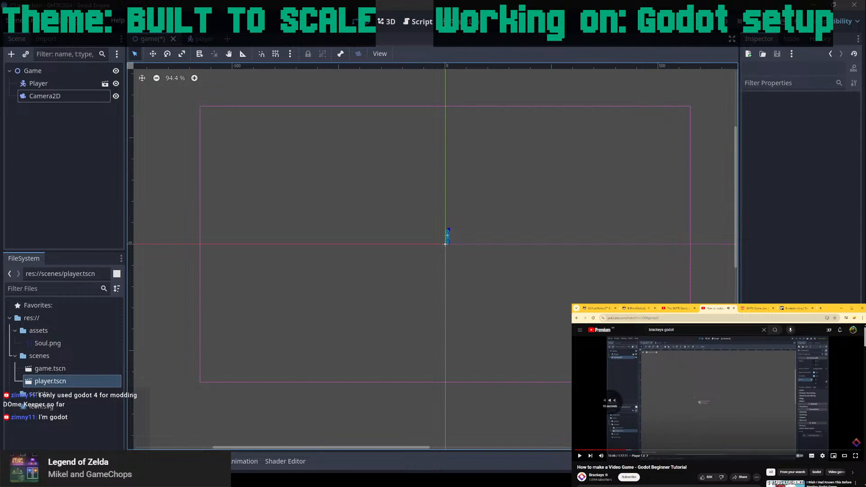
pyautogui.press('k')
pyautogui.press('j')
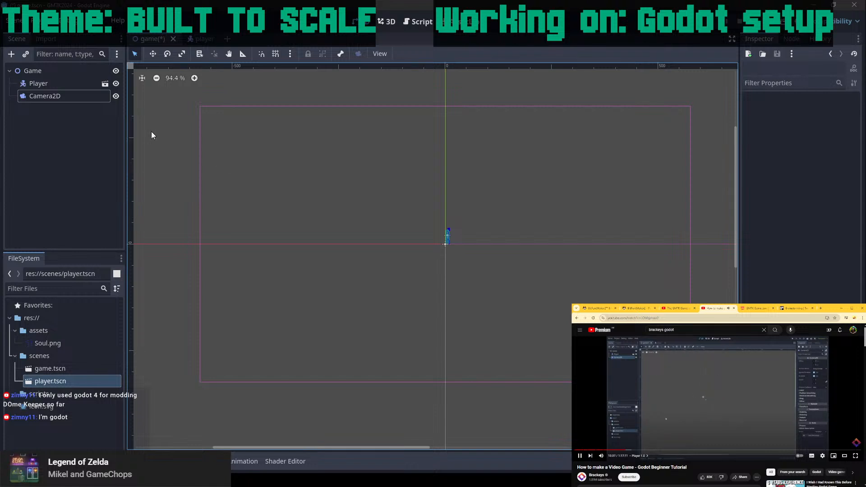
# Set the Camera2D's zoom to 4 on both x and y and inspect its frame around the player.
pyautogui.scroll(-1, 415, 181)
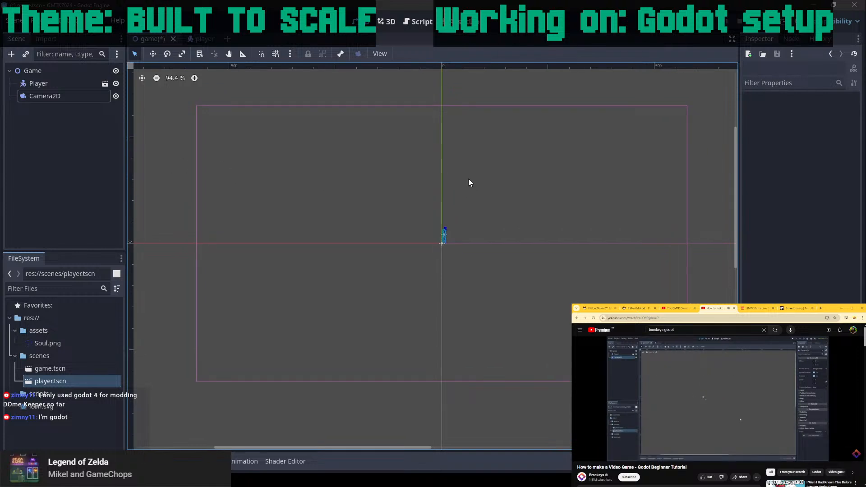
pyautogui.click(47, 87)
pyautogui.click(49, 95)
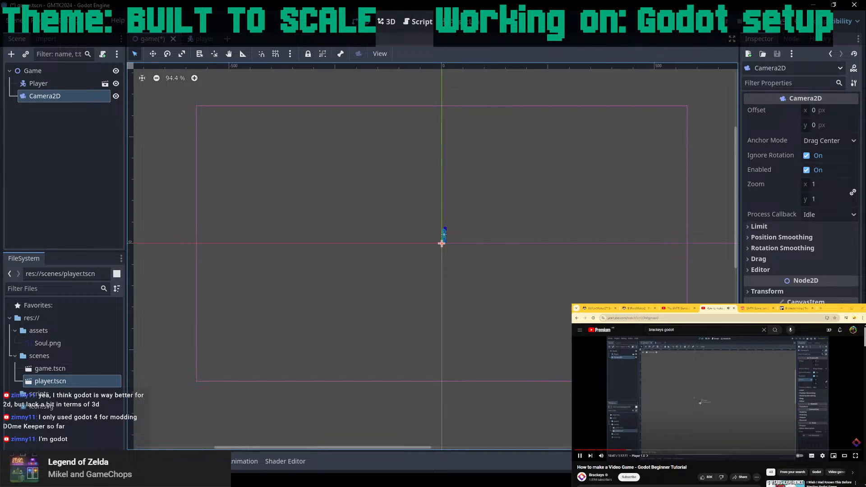
pyautogui.click(717, 399)
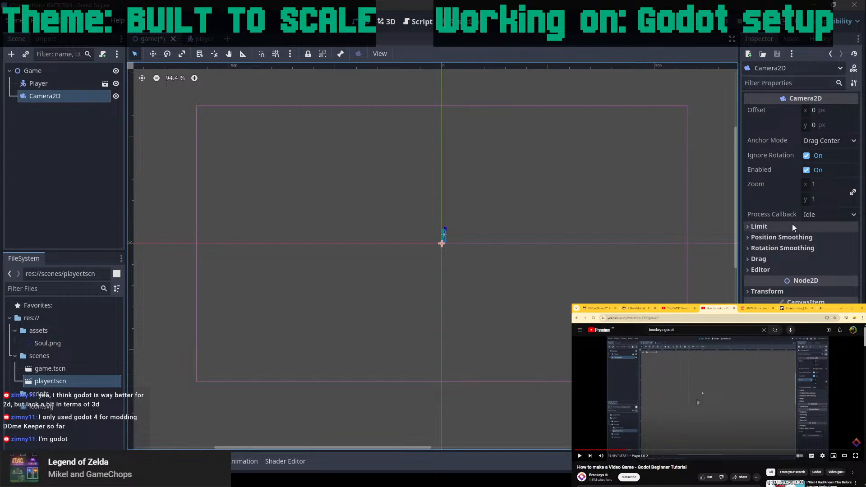
pyautogui.click(816, 184)
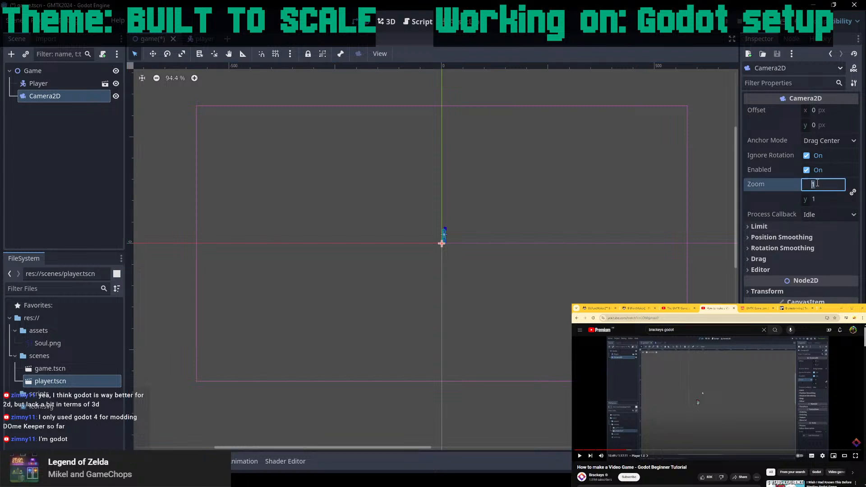
pyautogui.write('4')
pyautogui.press('Tab')
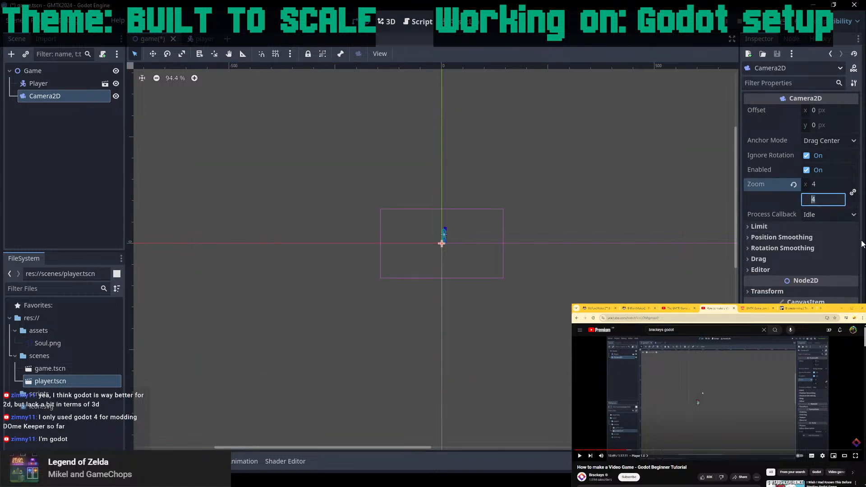
pyautogui.write('4')
pyautogui.press('Return')
pyautogui.scroll(4, 438, 256)
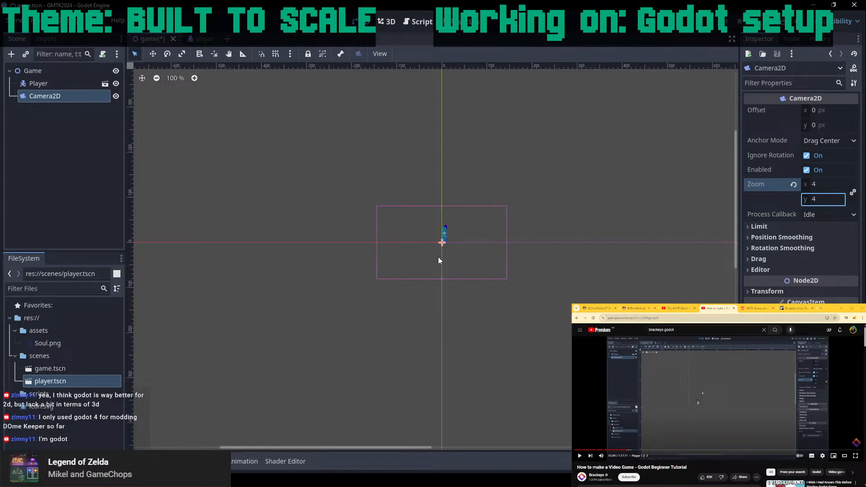
pyautogui.scroll(1, 420, 180)
pyautogui.moveTo(365, 180); pyautogui.dragTo(410, 180, button='middle')
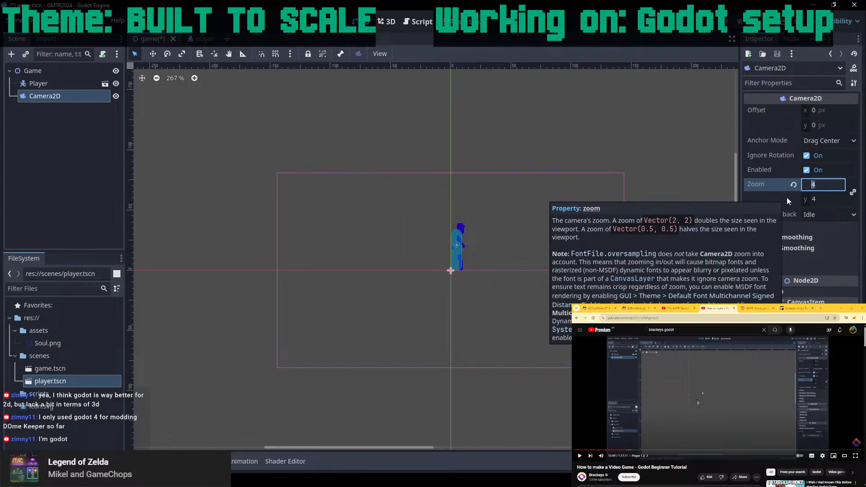
# Set the Camera2D's zoom to 3 on both x and y and check its frame around the player.
pyautogui.write('3')
pyautogui.press('Return')
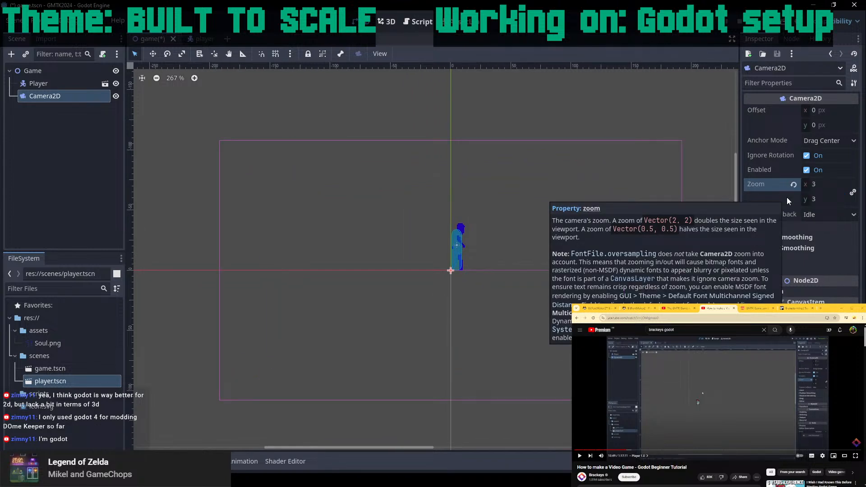
pyautogui.moveTo(558, 205); pyautogui.dragTo(555, 223, button='middle')
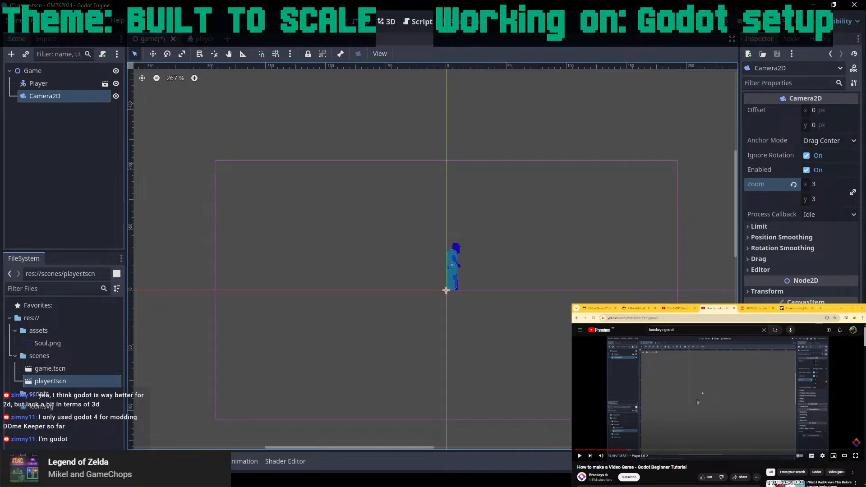
# Resume the tutorial video and test-run the project with the current game scene as the main scene, closing the game window when done.
pyautogui.click(702, 393)
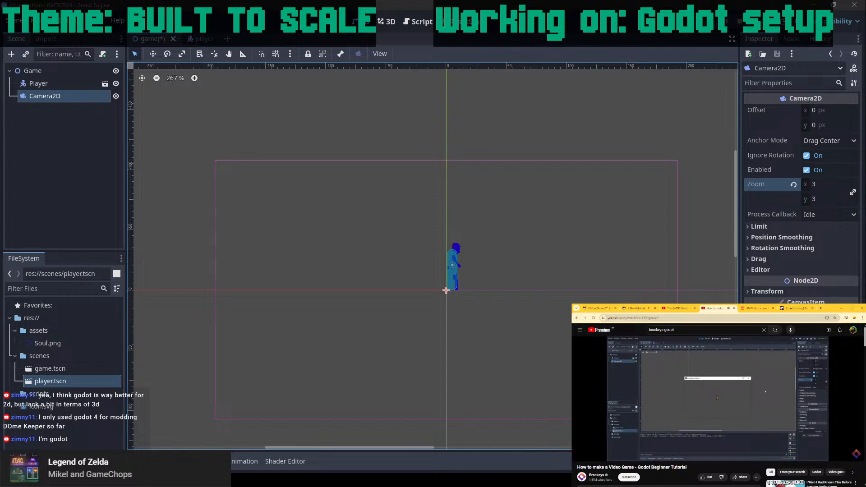
pyautogui.press('F5')
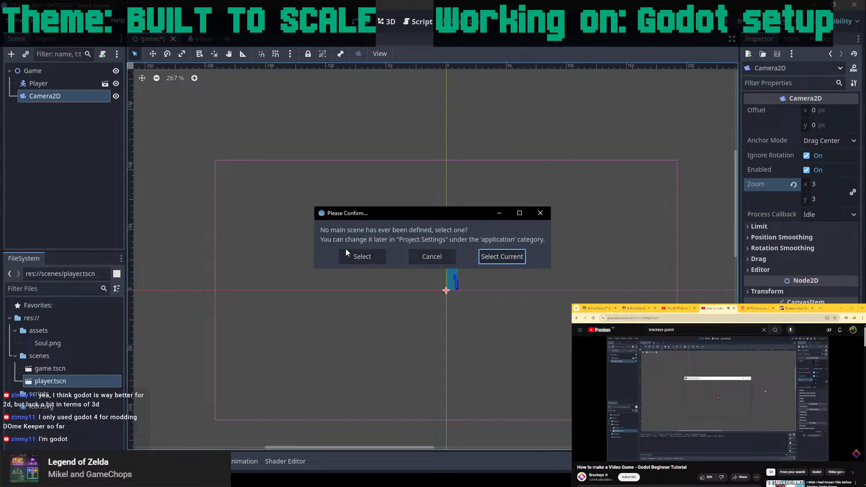
pyautogui.press('Return')
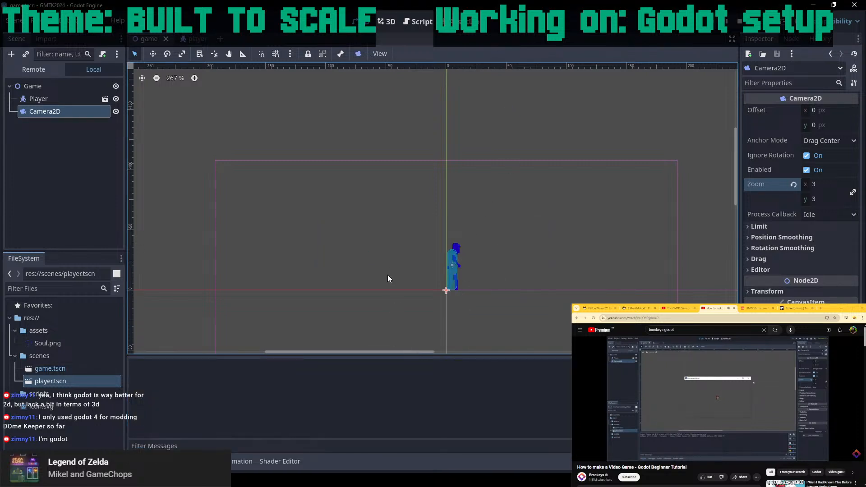
pyautogui.scroll(-4, 518, 205)
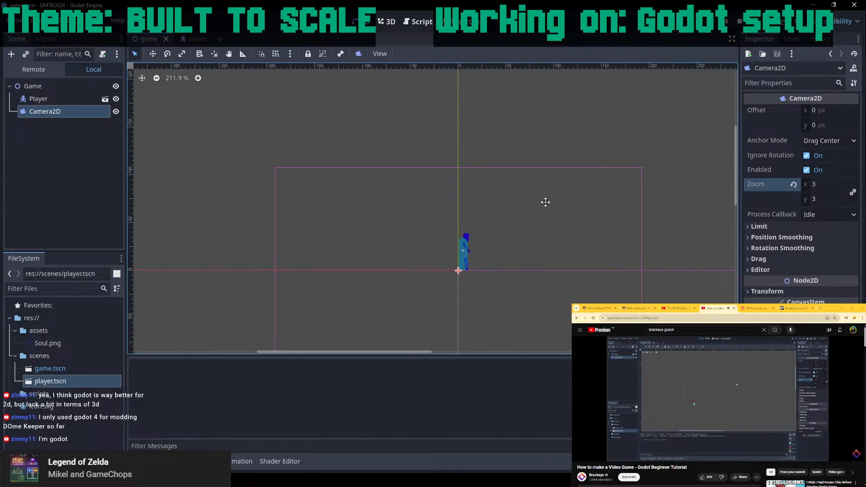
pyautogui.click(776, 21)
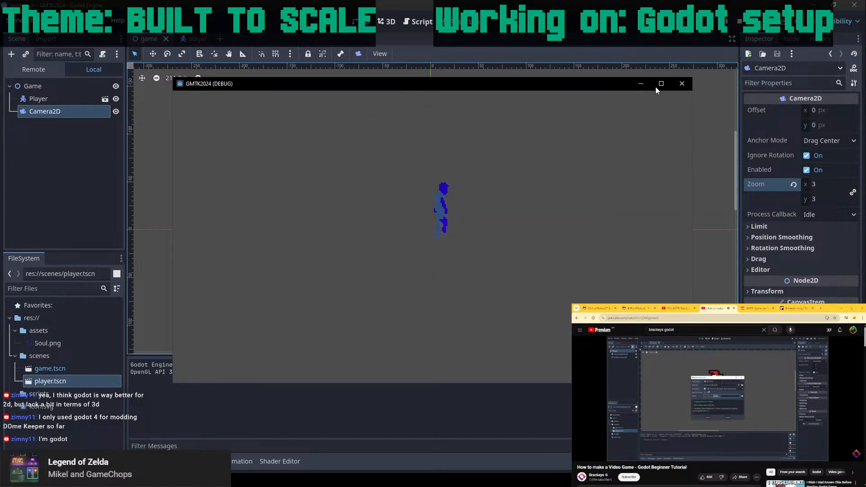
pyautogui.click(680, 83)
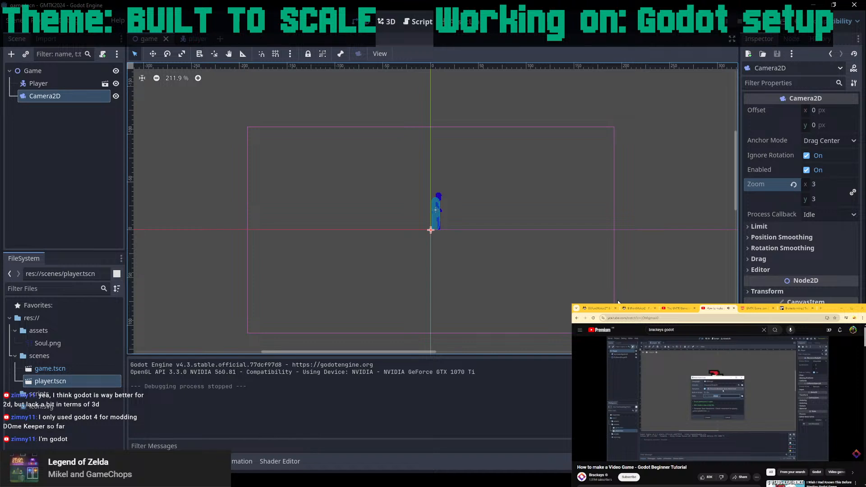
# Hide the output and debugger area below the viewport and inspect the Camera2D frame with the tutorial video paused.
pyautogui.click(54, 87)
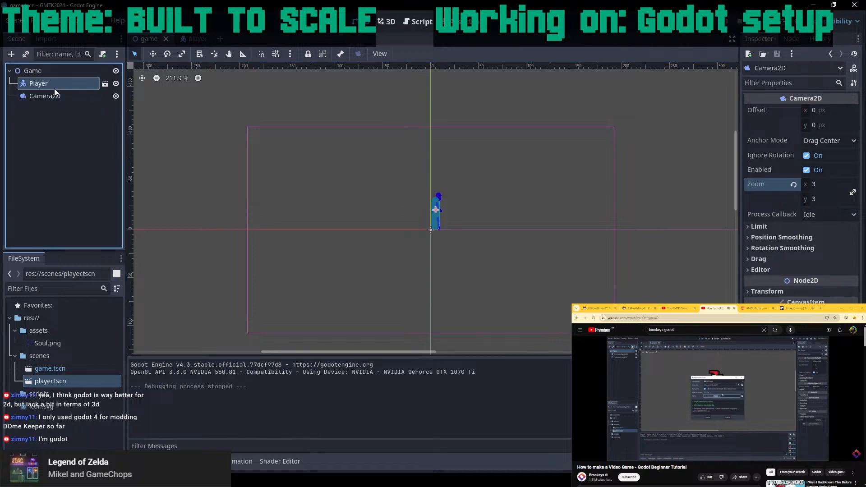
pyautogui.click(59, 98)
pyautogui.click(170, 461)
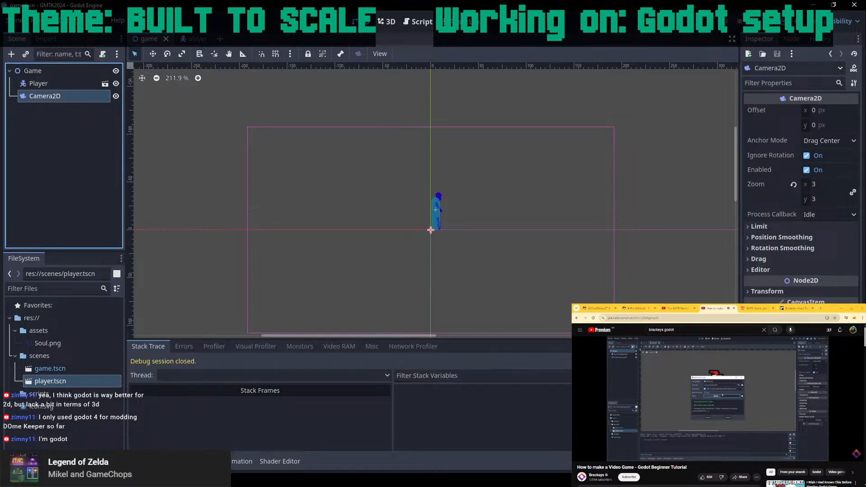
pyautogui.click(170, 461)
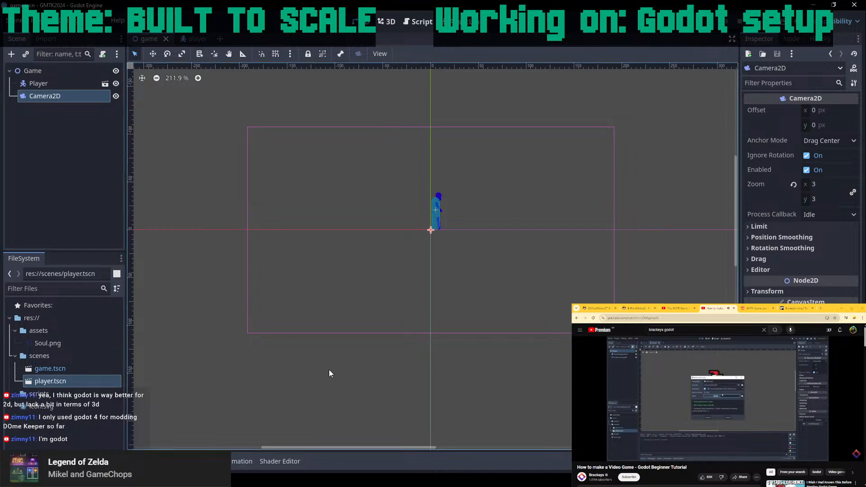
pyautogui.click(717, 398)
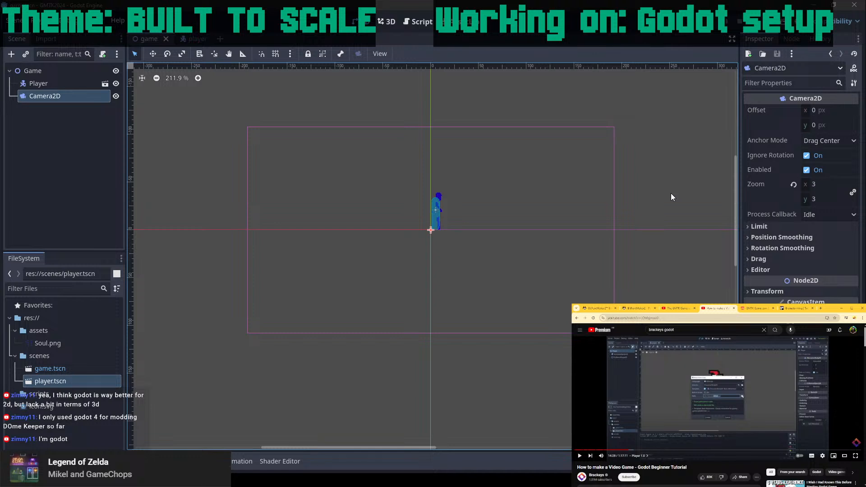
pyautogui.scroll(-1, 671, 197)
pyautogui.moveTo(644, 151); pyautogui.dragTo(612, 147, button='middle')
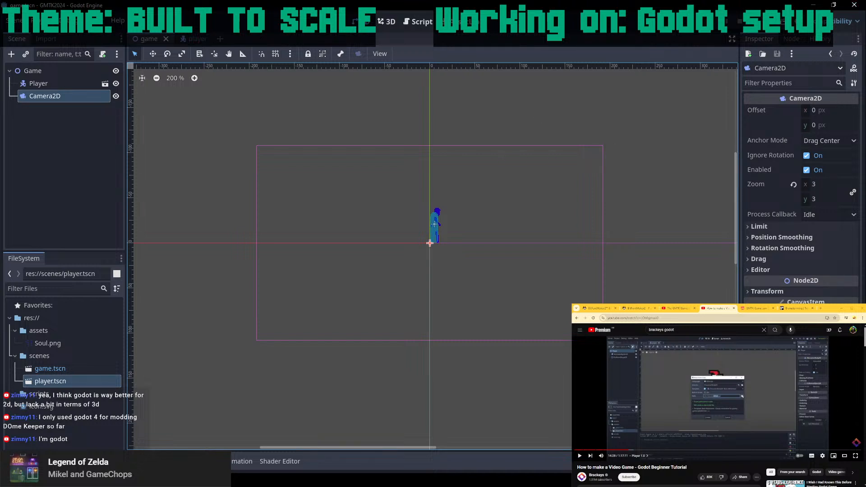
# Rewind the tutorial video in 10-second jumps to the camera section and rewatch it up to the script creation.
pyautogui.click(718, 397)
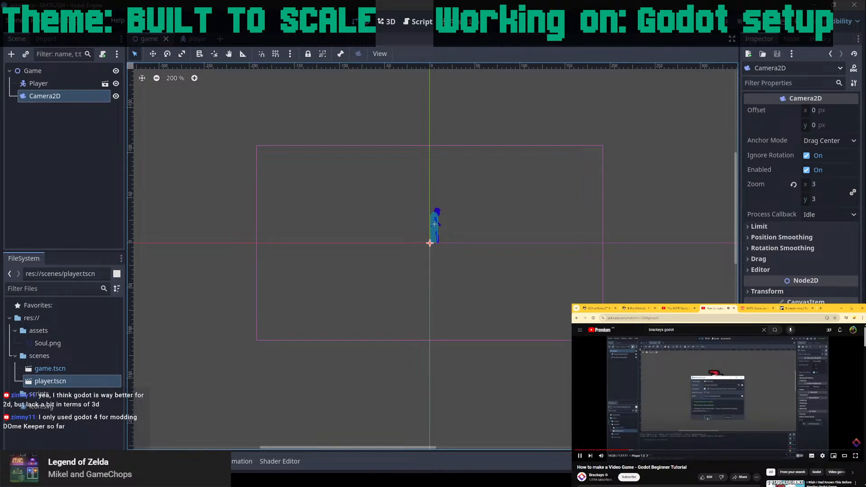
pyautogui.press('j')
pyautogui.press('j')
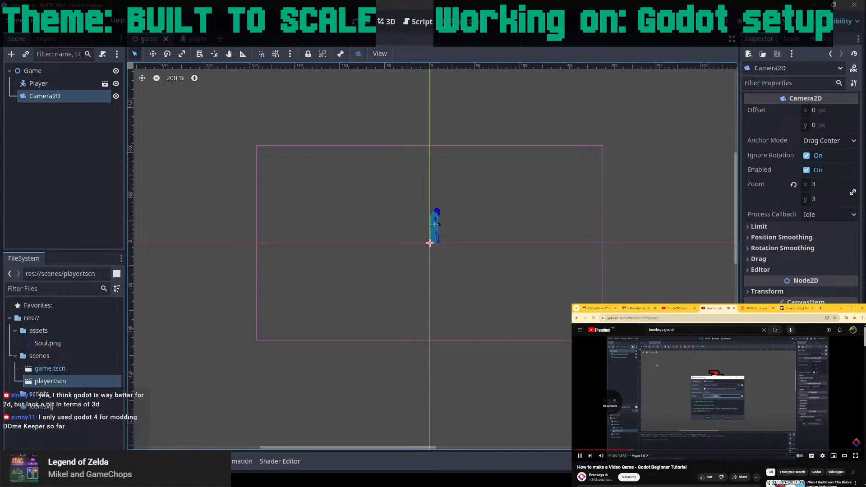
pyautogui.press('j')
pyautogui.press('j')
pyautogui.press('j')
pyautogui.press('j')
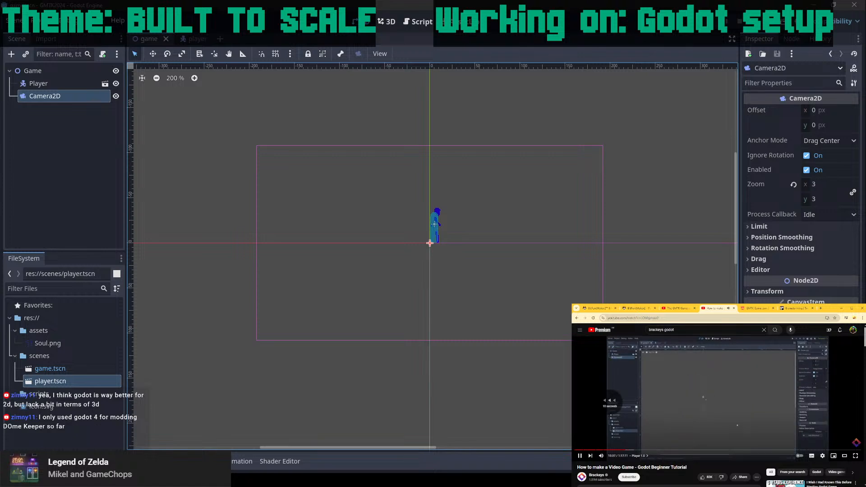
pyautogui.press('l')
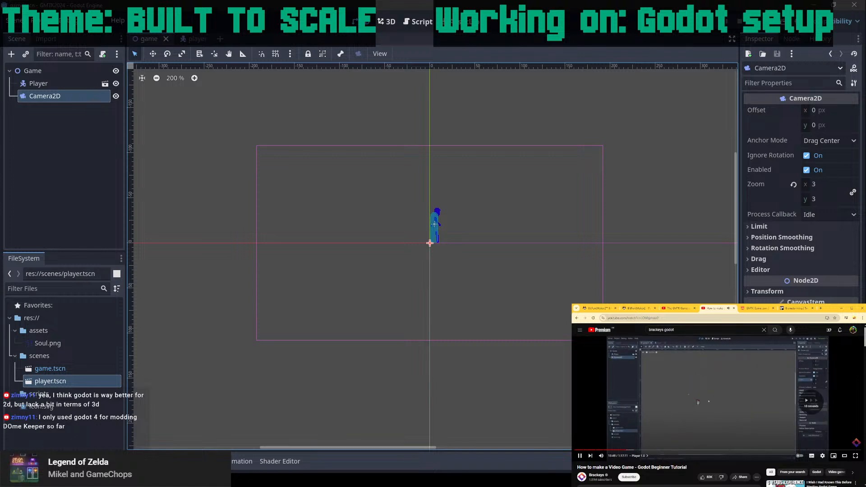
pyautogui.press('Right')
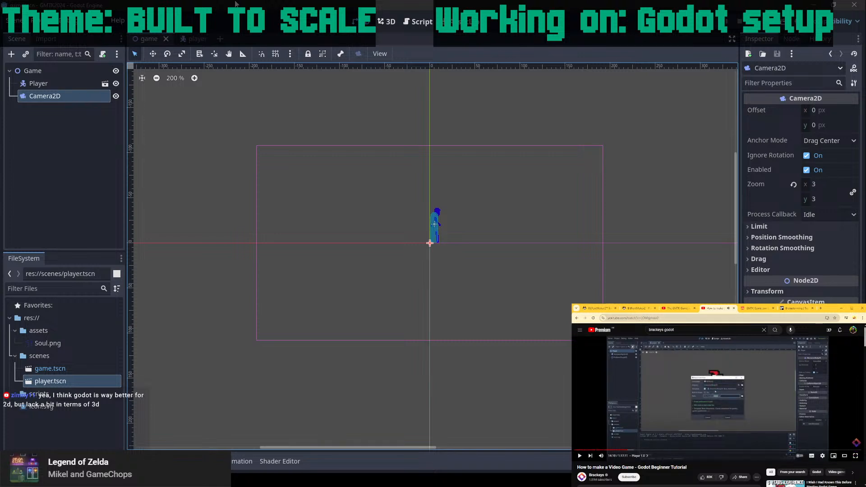
# In the player scene, start attaching a GDScript to the Player node and set its path to res://scripts/player.gd.
pyautogui.click(201, 41)
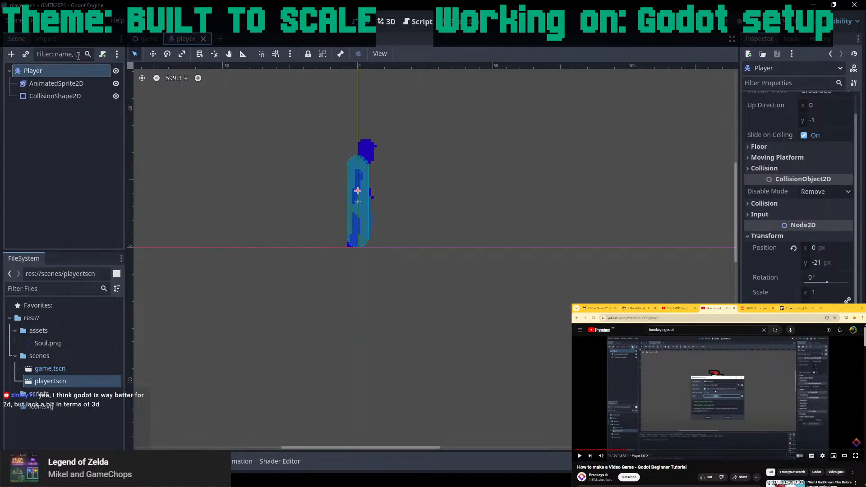
pyautogui.click(103, 54)
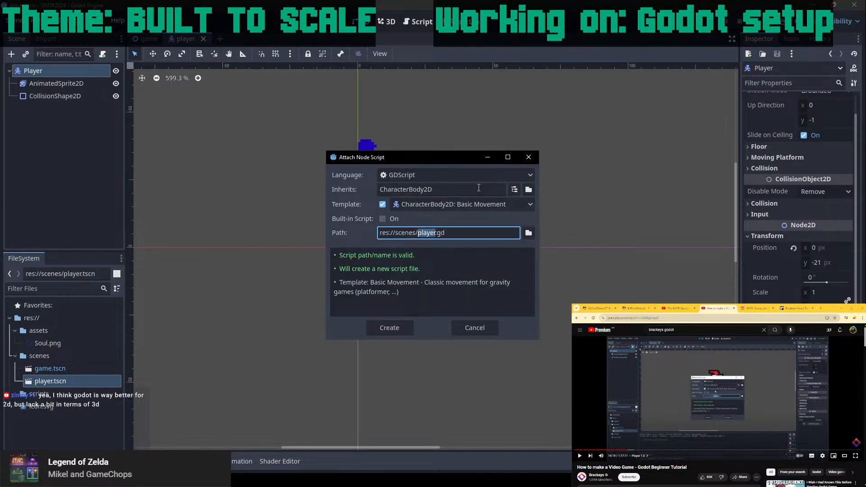
pyautogui.click(718, 397)
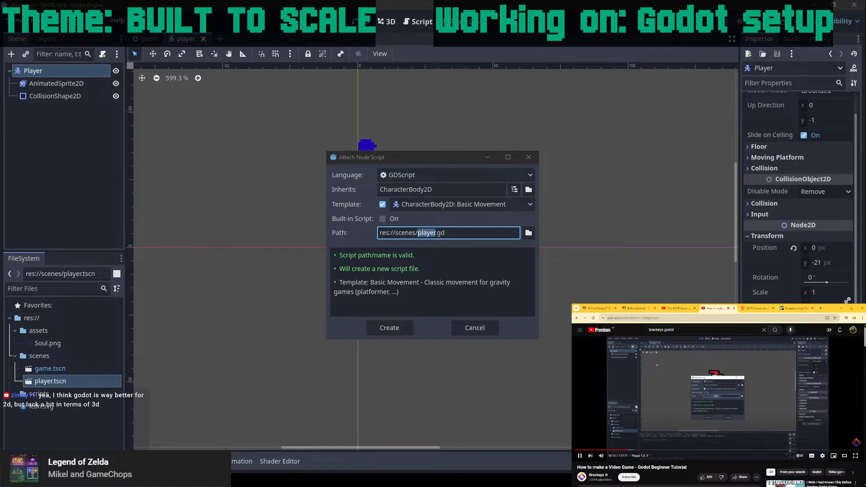
pyautogui.click(527, 233)
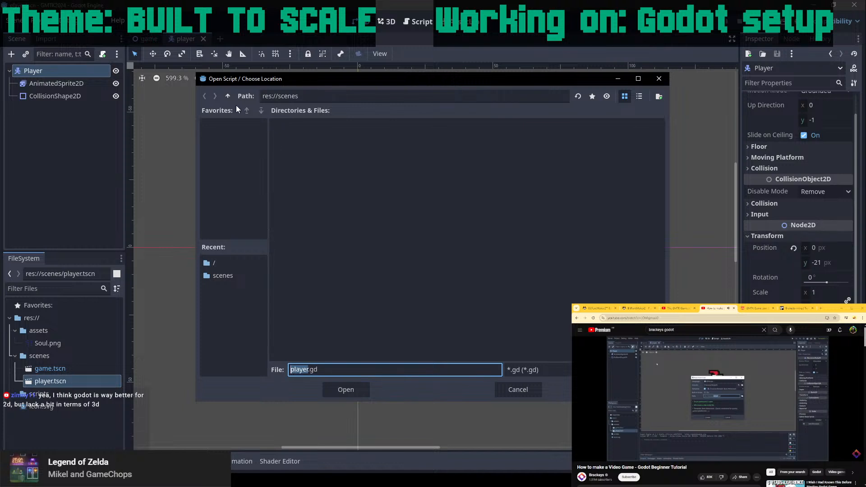
pyautogui.click(228, 96)
pyautogui.doubleClick(375, 147)
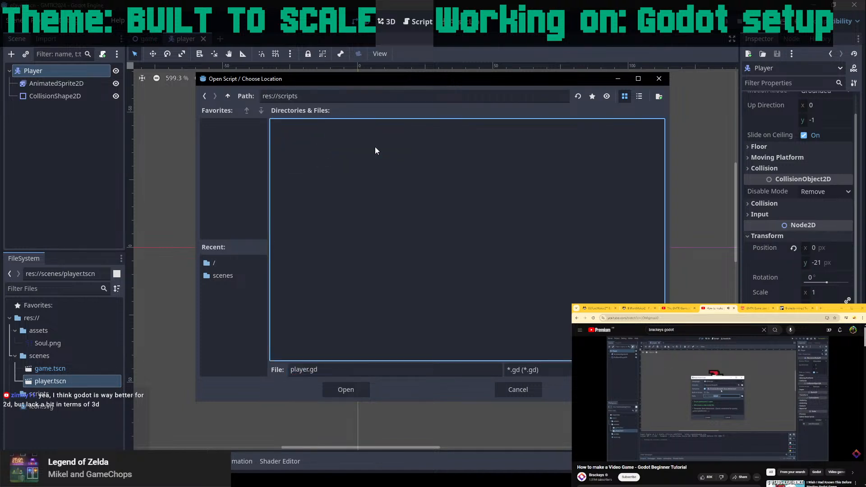
pyautogui.click(341, 395)
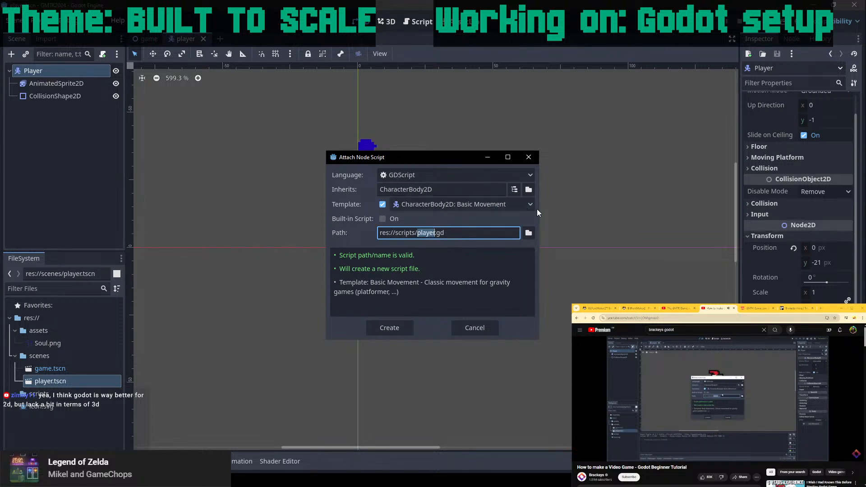
# Keep the CharacterBody2D: Basic Movement template, watch the matching tutorial part, and create the player script.
pyautogui.click(524, 208)
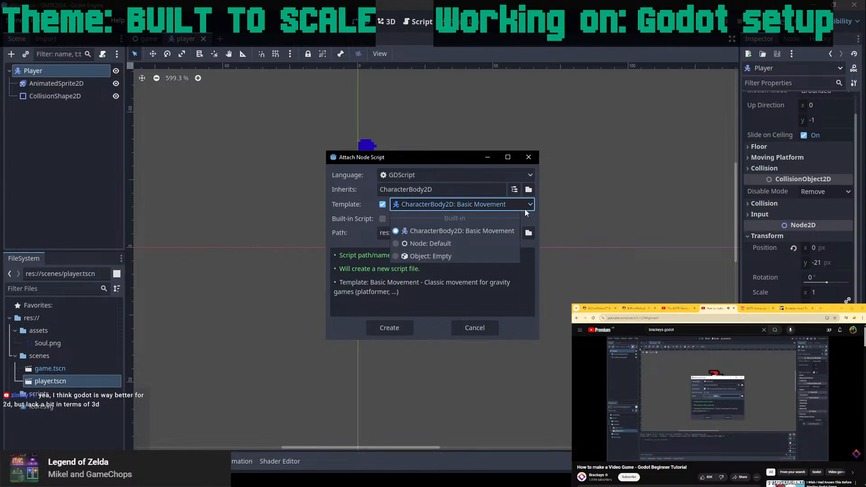
pyautogui.click(513, 207)
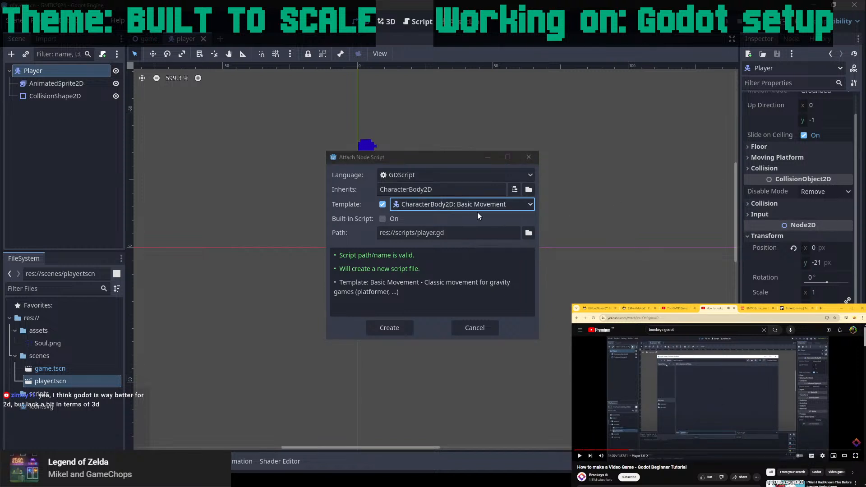
pyautogui.press('space')
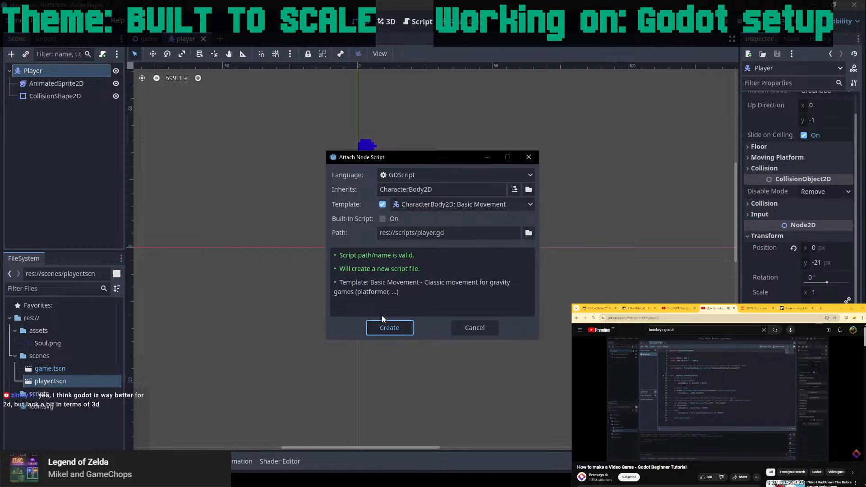
pyautogui.click(379, 328)
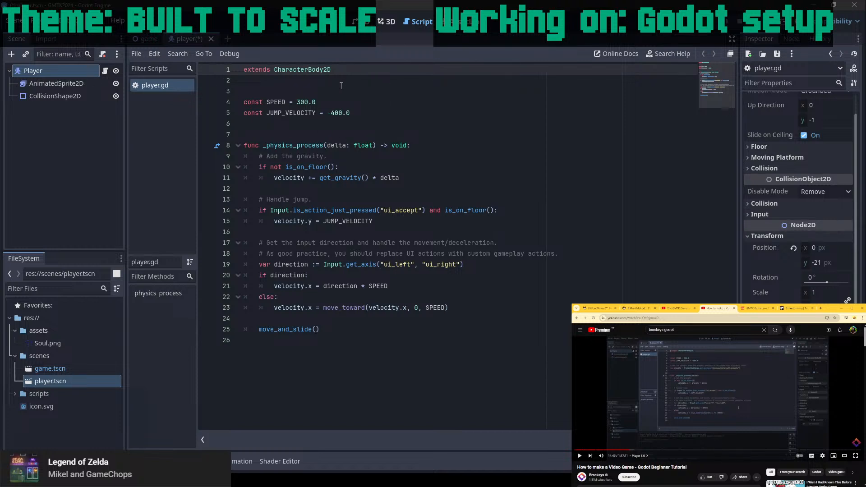
# Examine the player.gd code: the speed constants, the _physics_process signature, the is_on_floor gravity check and the jump handling.
pyautogui.click(363, 111)
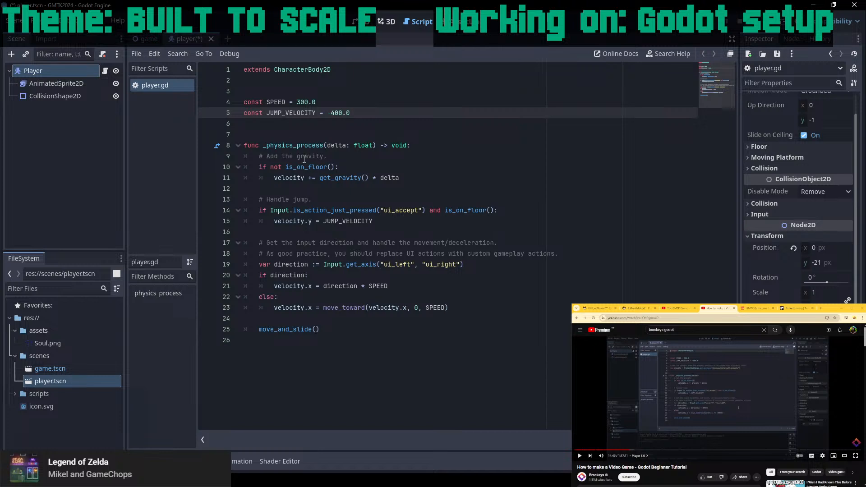
pyautogui.doubleClick(365, 145)
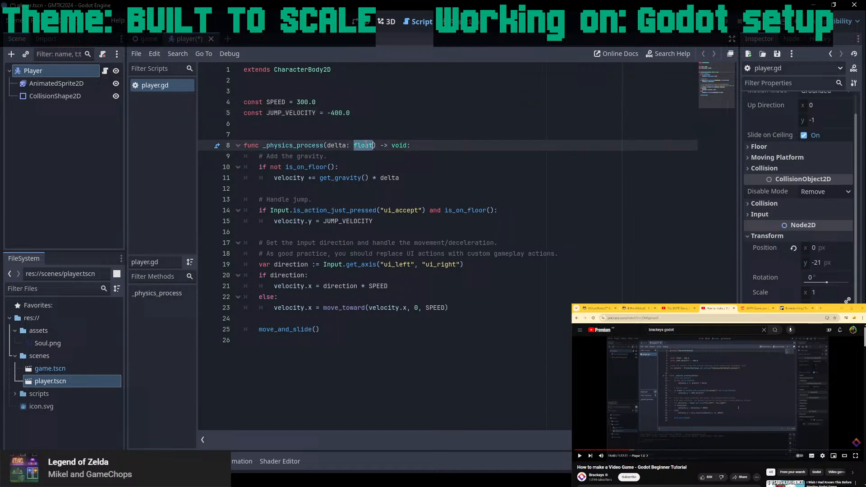
pyautogui.doubleClick(296, 145)
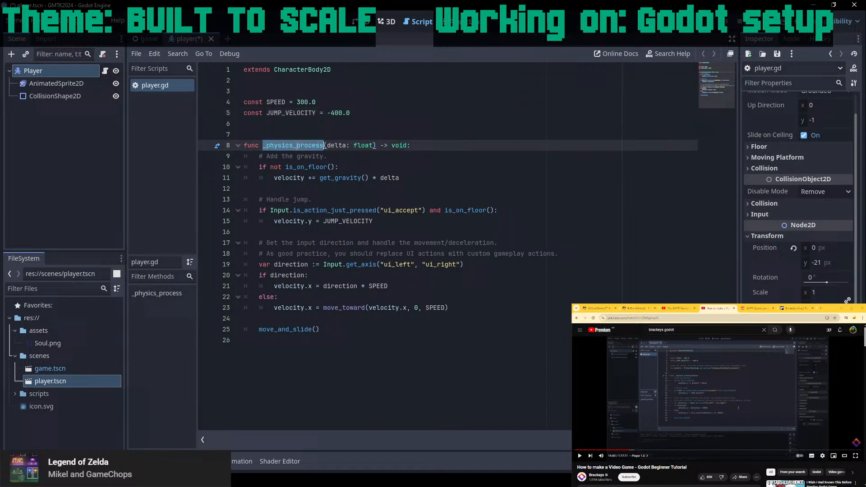
pyautogui.click(370, 145)
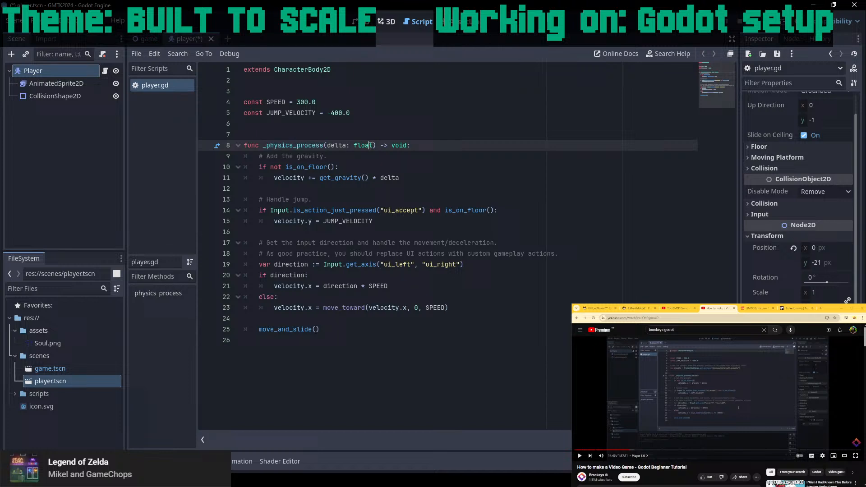
pyautogui.doubleClick(399, 145)
pyautogui.doubleClick(317, 168)
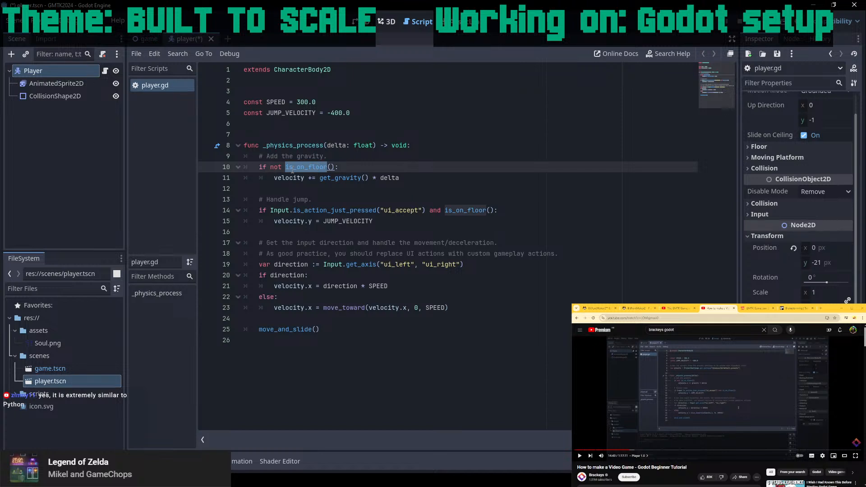
pyautogui.doubleClick(396, 178)
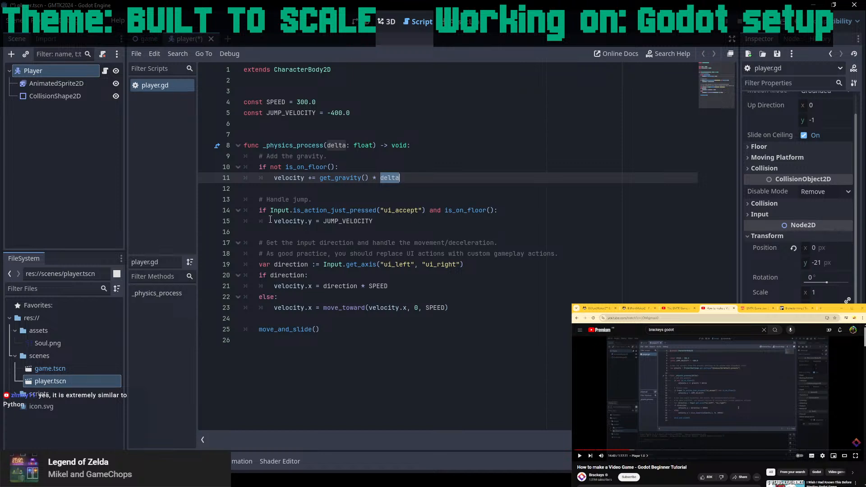
pyautogui.moveTo(372, 221); pyautogui.dragTo(358, 186)
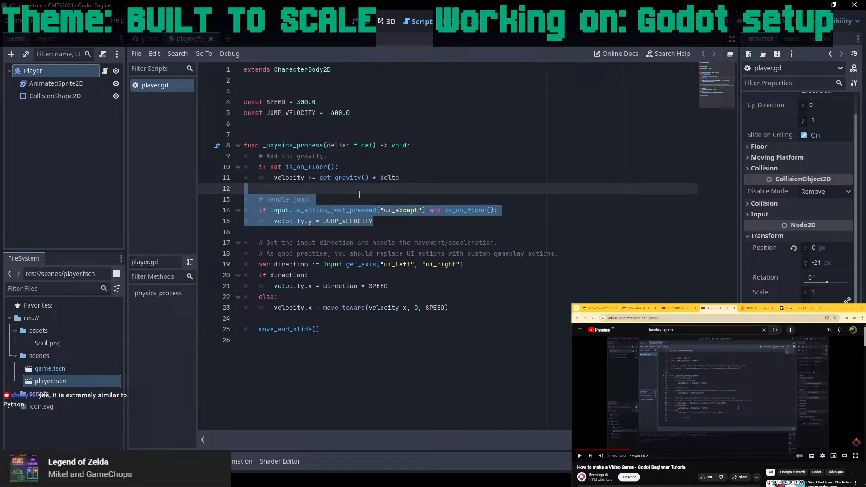
# Examine the rest of player.gd: the input direction and movement/deceleration block and the move_and_slide call.
pyautogui.moveTo(319, 236); pyautogui.dragTo(457, 338)
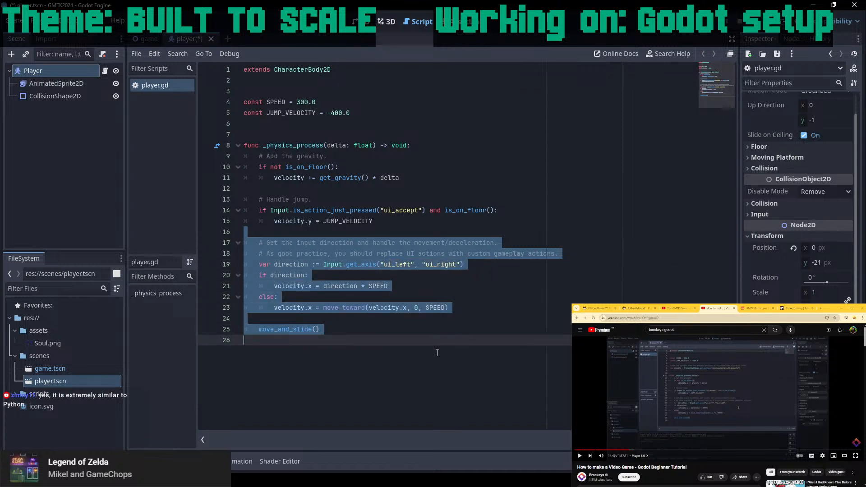
pyautogui.click(437, 352)
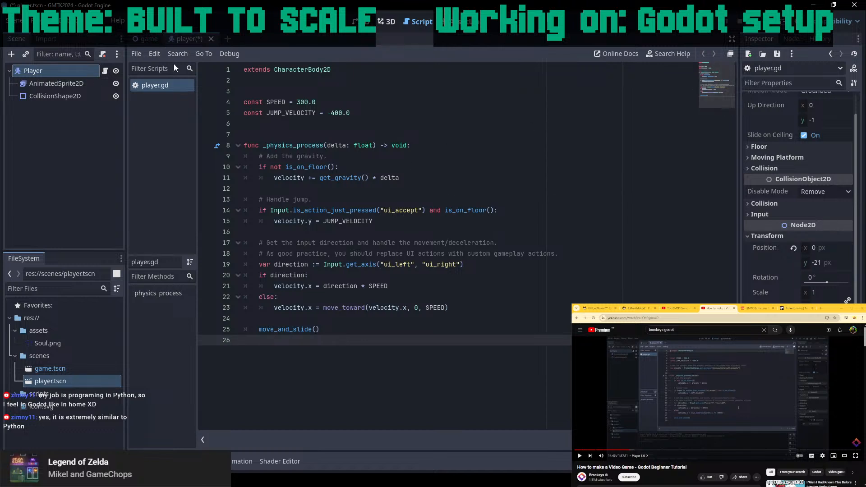
pyautogui.click(524, 160)
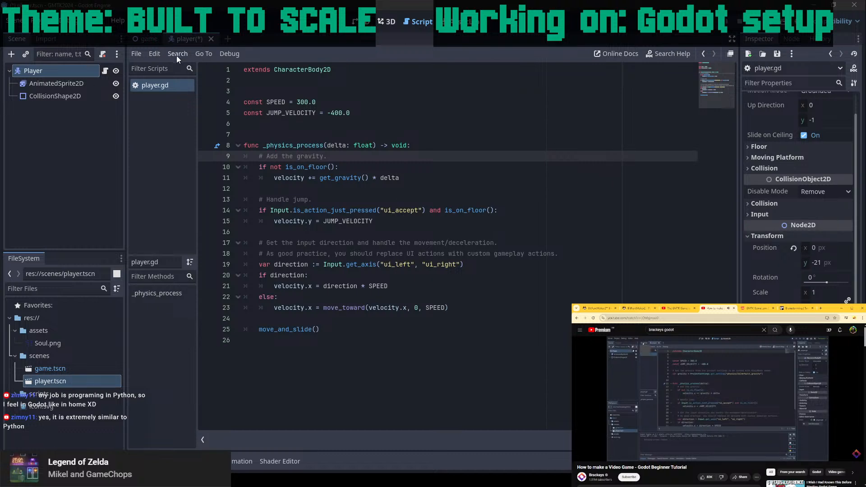
# Return to the 2D view, save the player scene, and switch to the game scene.
pyautogui.click(362, 21)
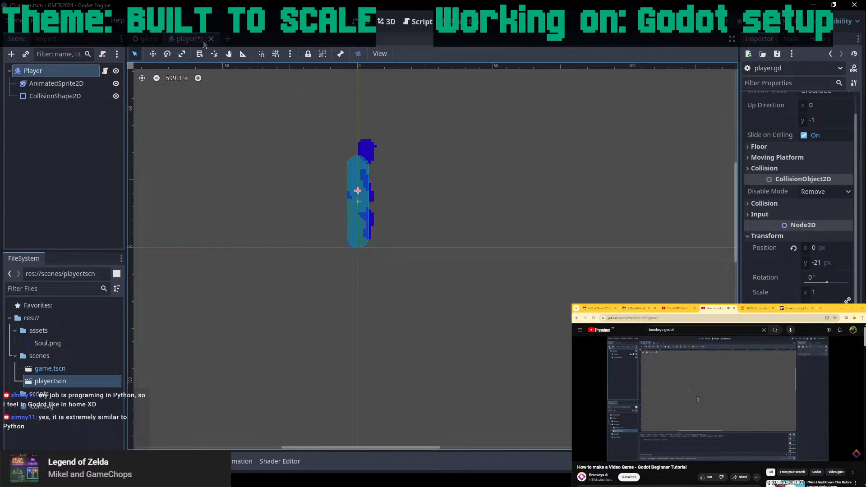
pyautogui.click(134, 40)
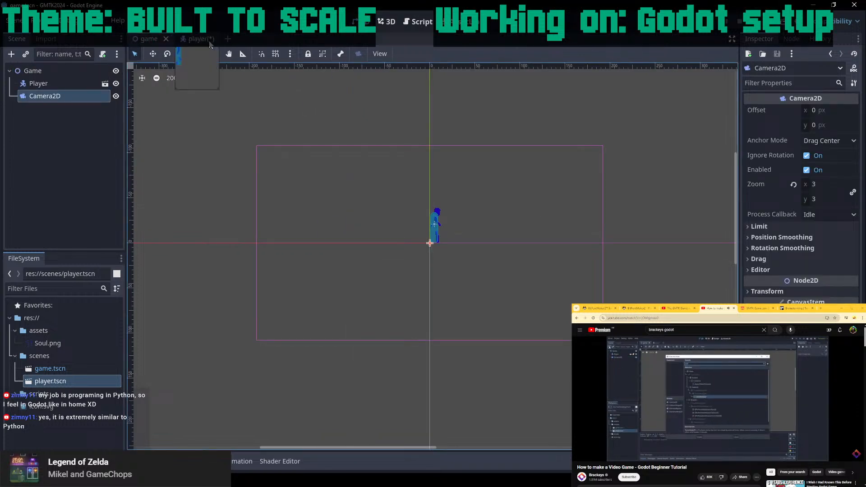
pyautogui.click(189, 39)
pyautogui.hotkey('ctrl', 's')
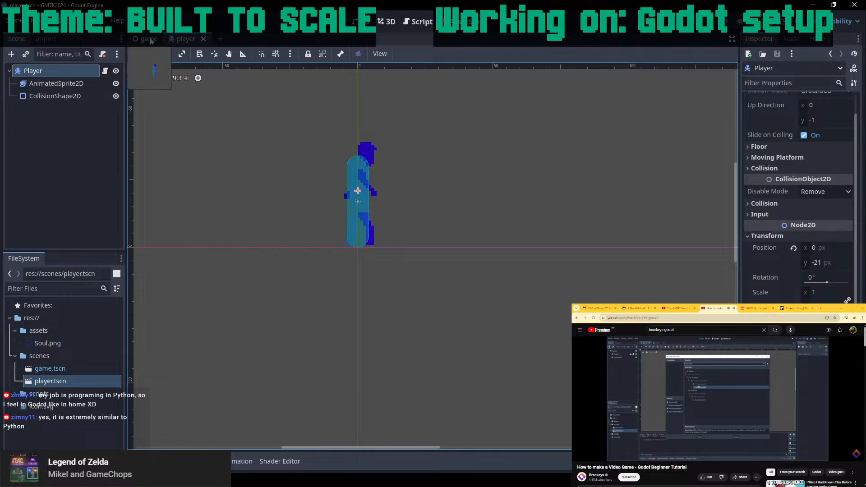
pyautogui.click(148, 39)
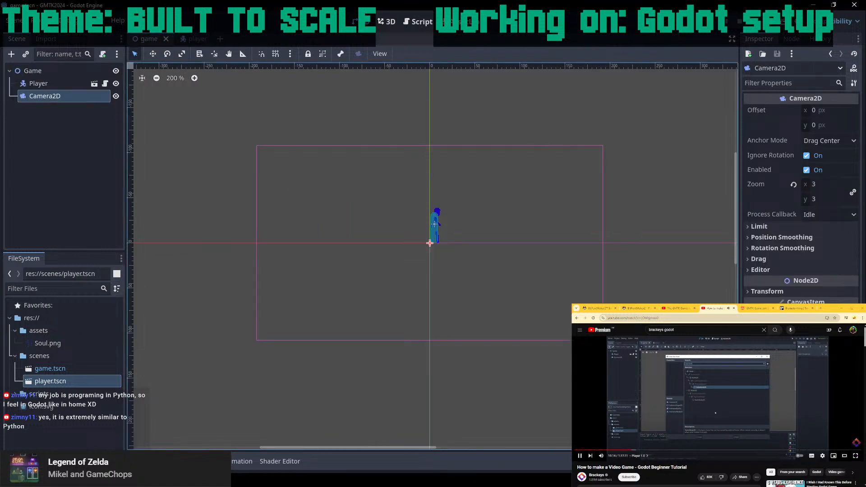
# Add a StaticBody2D node under the Game root.
pyautogui.click(455, 156)
pyautogui.hotkey('ctrl', 'a')
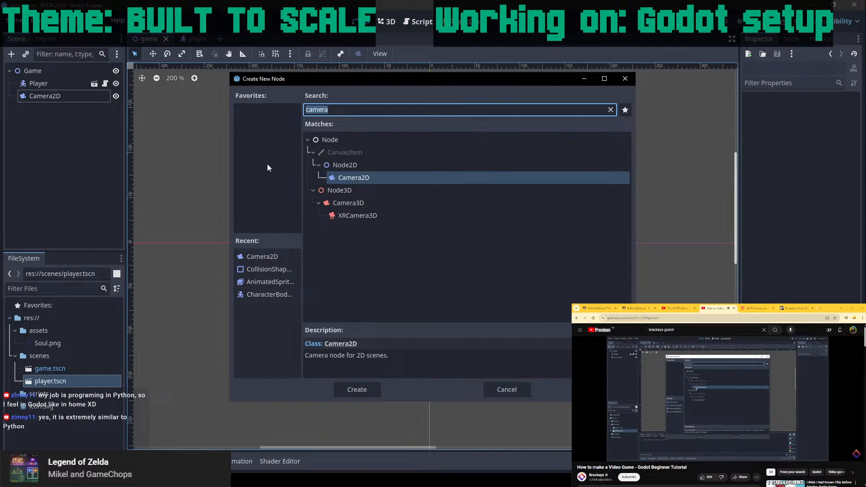
pyautogui.write('stat')
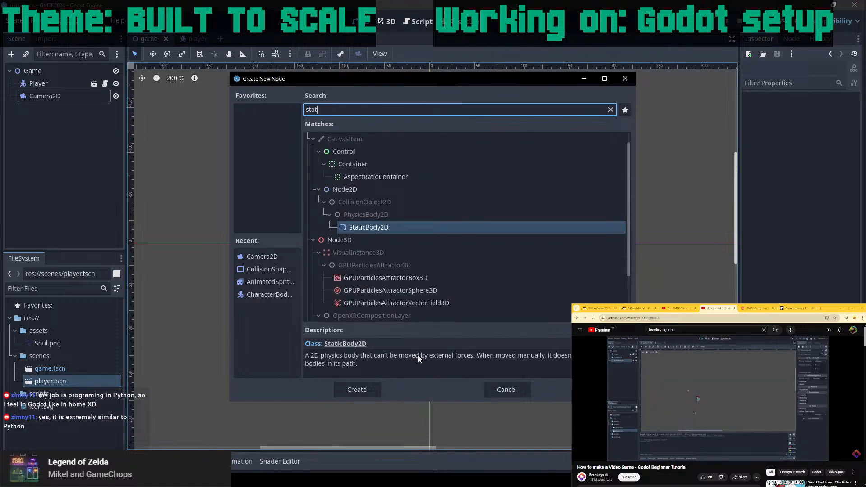
pyautogui.click(367, 384)
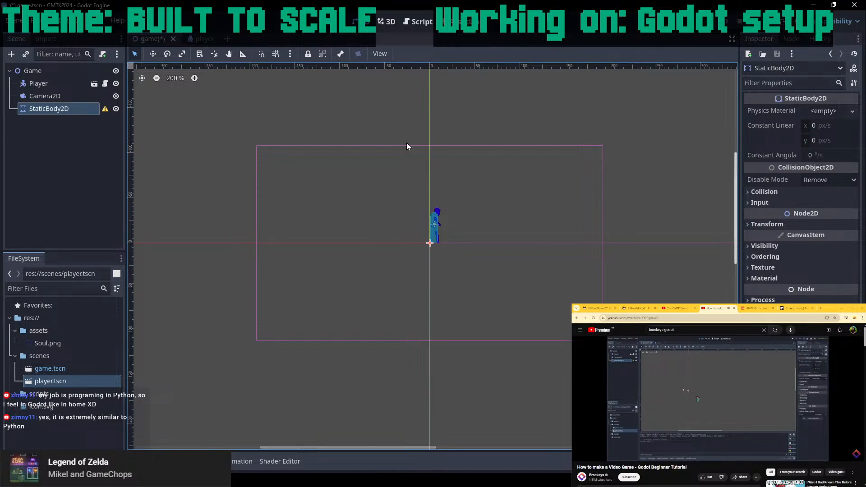
# Add a CollisionShape2D as a child of the StaticBody2D.
pyautogui.hotkey('ctrl', 'a')
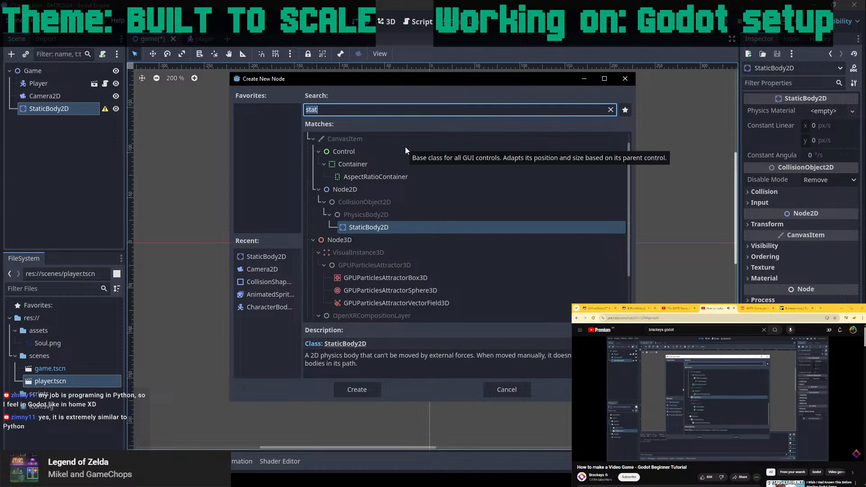
pyautogui.write('collid')
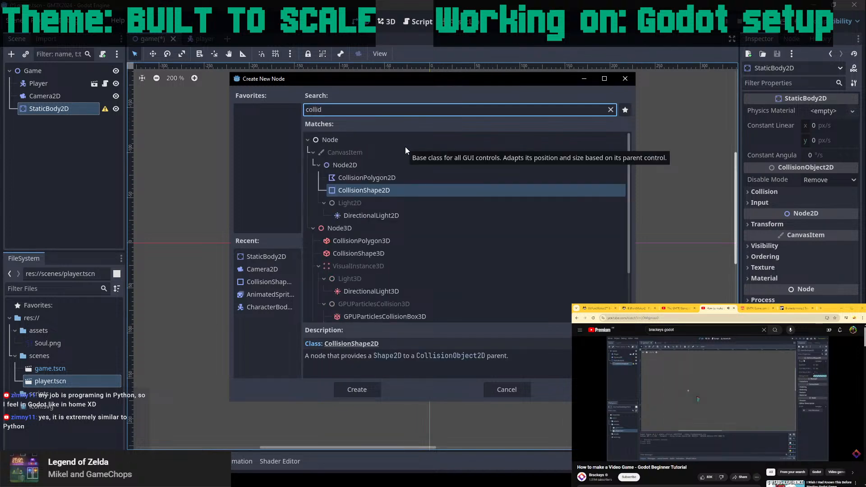
pyautogui.click(375, 191)
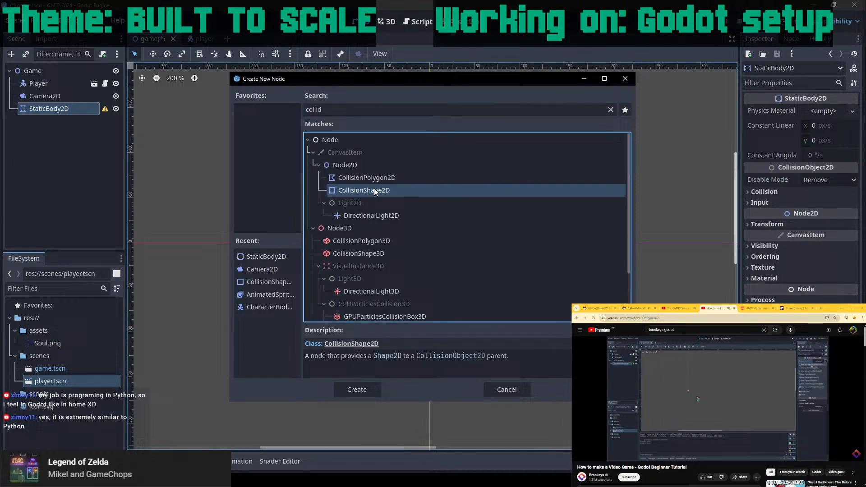
pyautogui.click(363, 388)
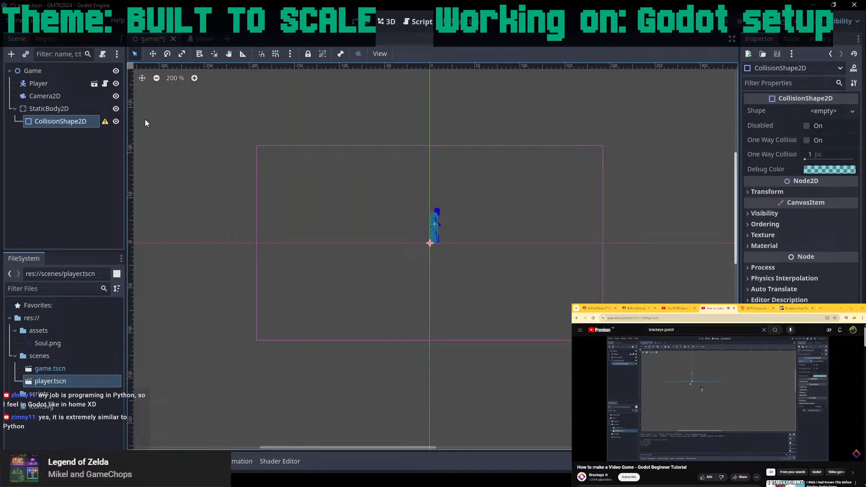
# Assign a new WorldBoundaryShape2D as the shape of the StaticBody2D's collision node.
pyautogui.click(822, 112)
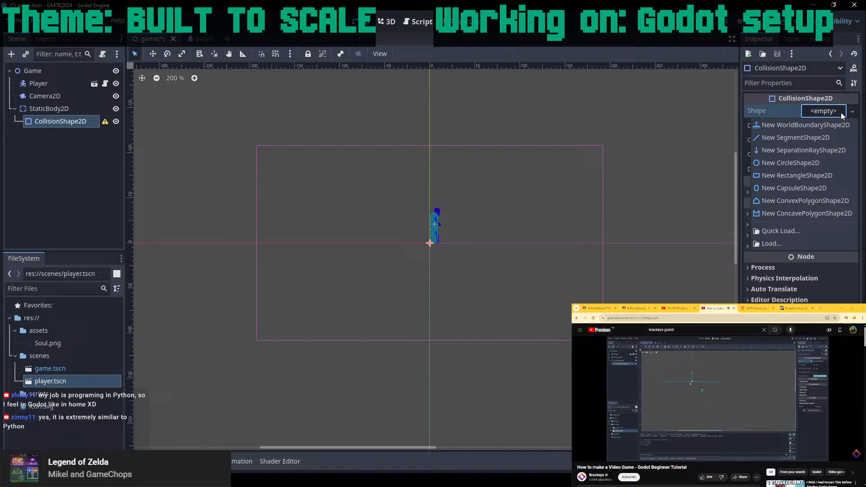
pyautogui.click(803, 120)
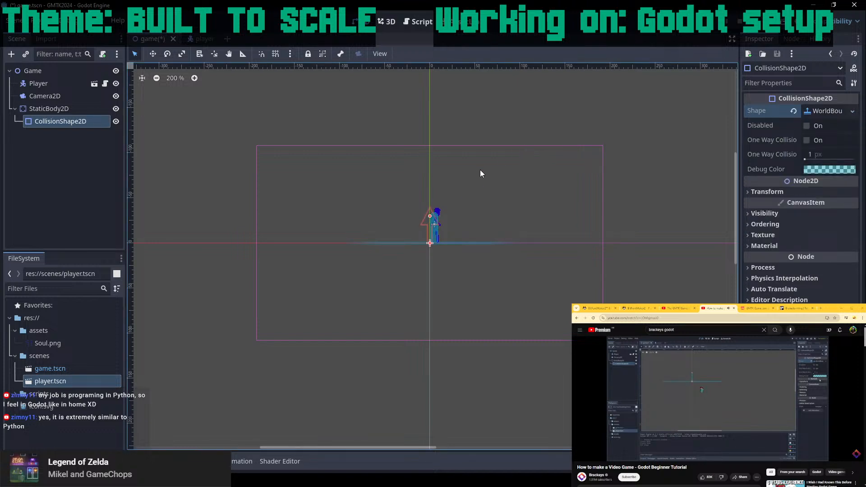
pyautogui.click(540, 127)
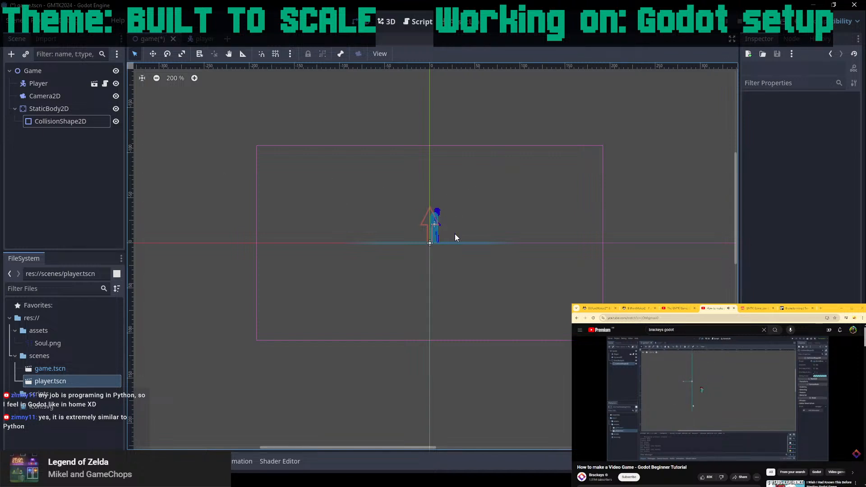
# Inspect the floor boundary beneath the player, select the StaticBody2D node, and pause the tutorial video at its test run.
pyautogui.scroll(6, 414, 238)
pyautogui.scroll(-5, 434, 223)
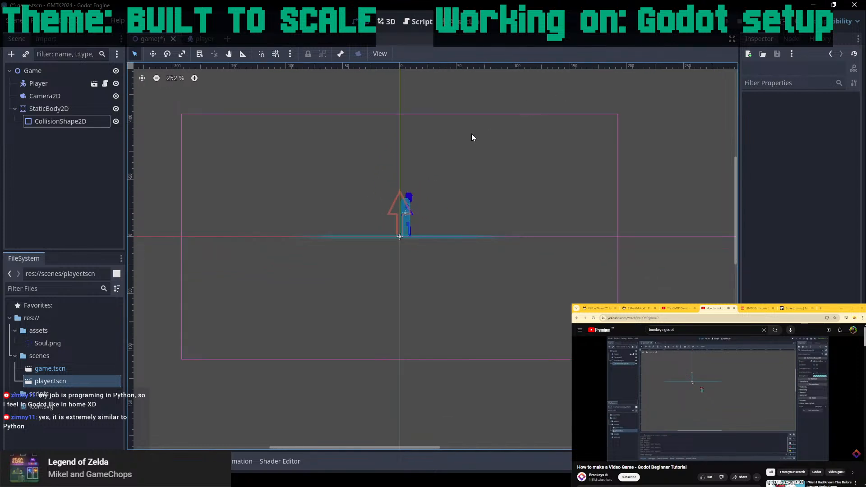
pyautogui.scroll(-1, 451, 133)
pyautogui.moveTo(337, 103); pyautogui.dragTo(359, 151, button='middle')
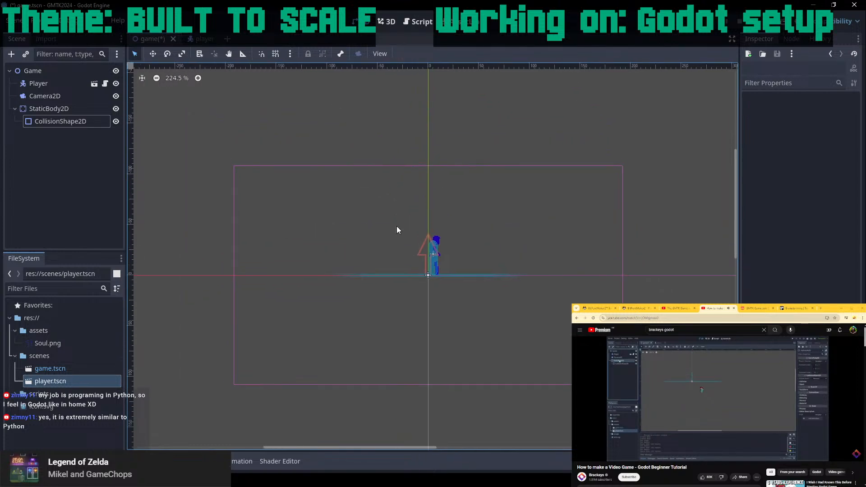
pyautogui.scroll(-1, 398, 221)
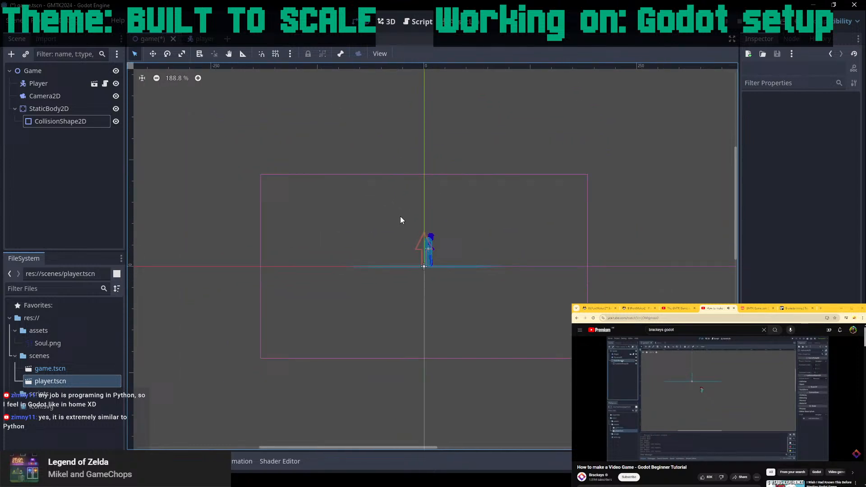
pyautogui.click(80, 110)
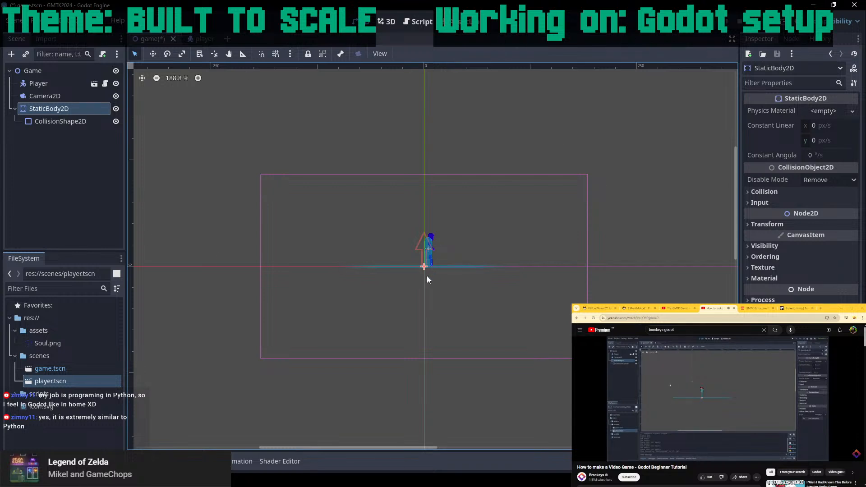
pyautogui.click(691, 370)
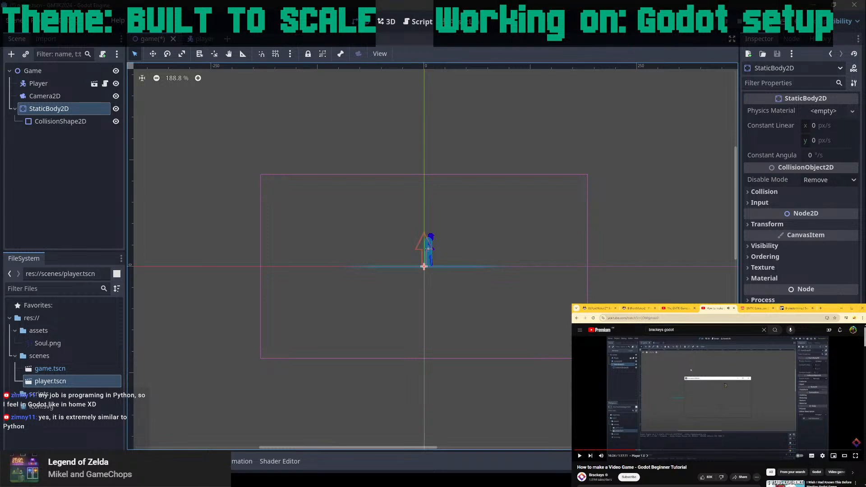
# Run the project to test the player's left and right movement and jumping on the floor, and close the game window.
pyautogui.press('F5')
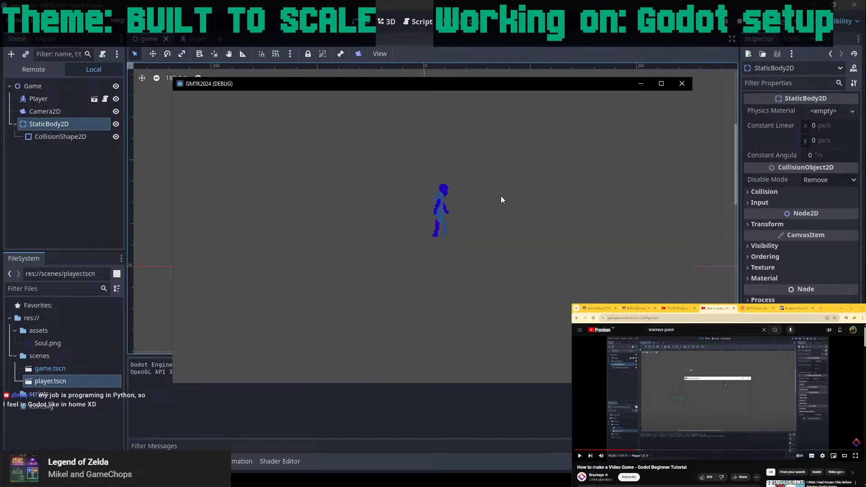
pyautogui.press('Left')
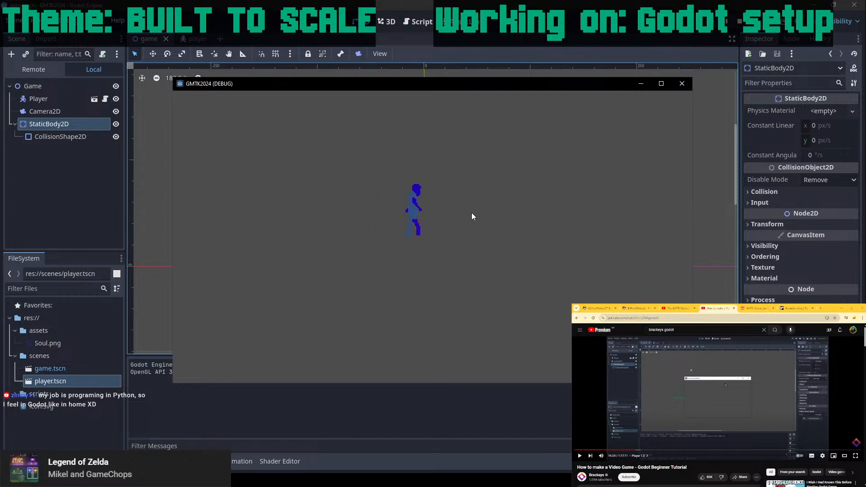
pyautogui.press('space')
pyautogui.press('Right')
pyautogui.press('Left')
pyautogui.press('space')
pyautogui.press('Right')
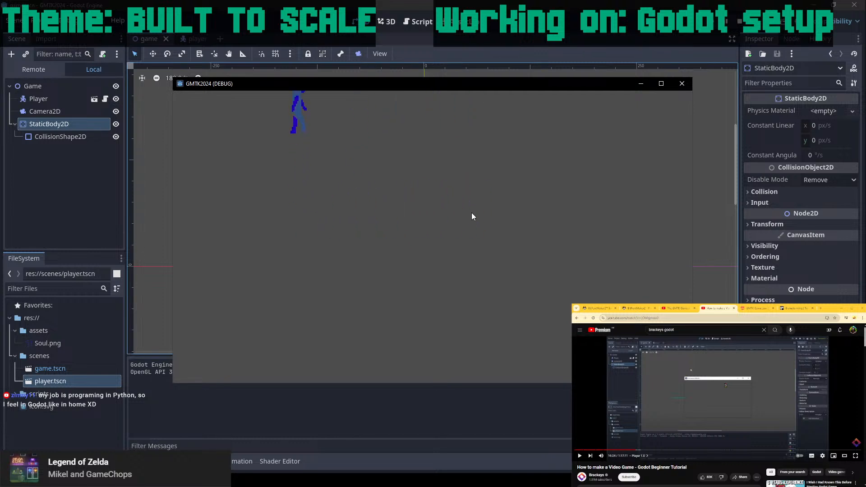
pyautogui.press('space')
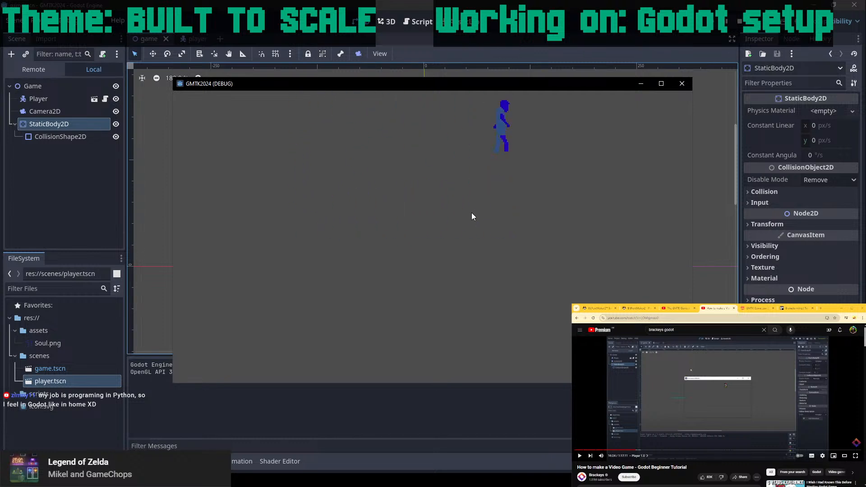
pyautogui.press('Left')
pyautogui.press('space')
pyautogui.press('Right')
pyautogui.press('Left')
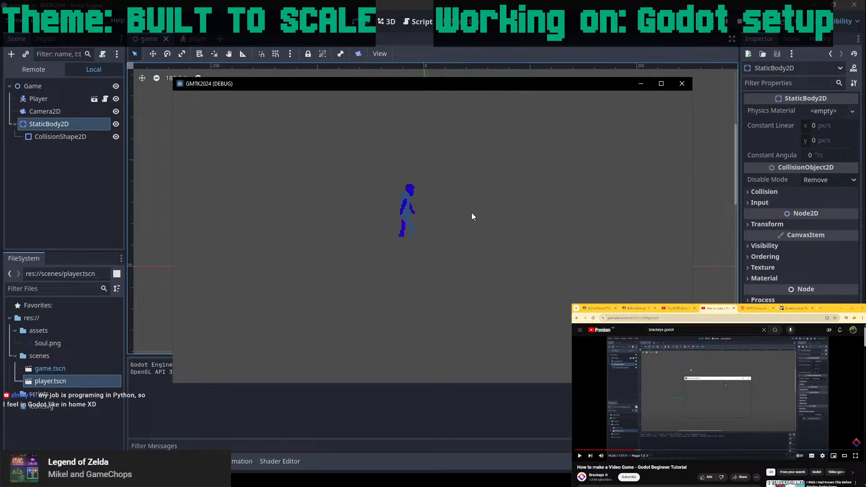
pyautogui.press('space')
pyautogui.press('Right')
pyautogui.press('Left')
pyautogui.press('Right')
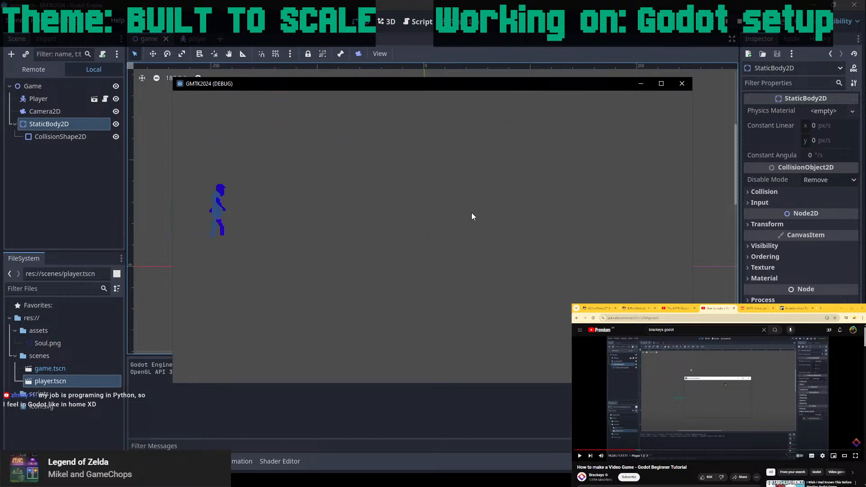
pyautogui.press('space')
pyautogui.press('Left')
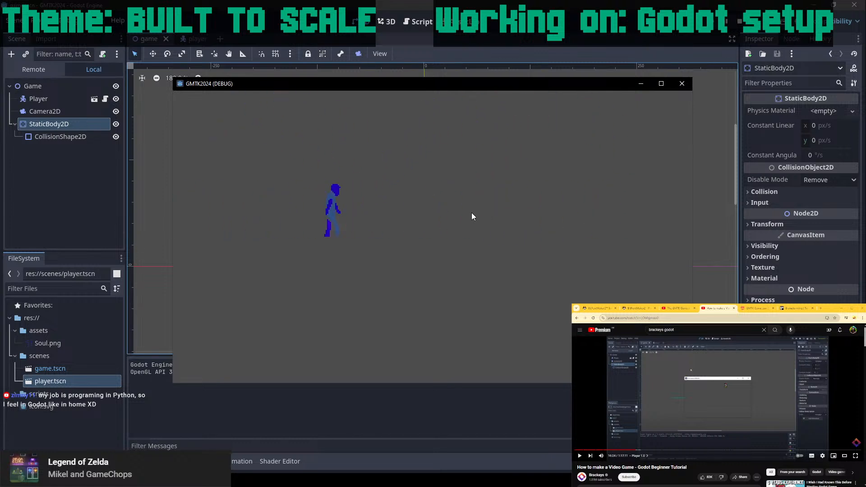
pyautogui.press('Right')
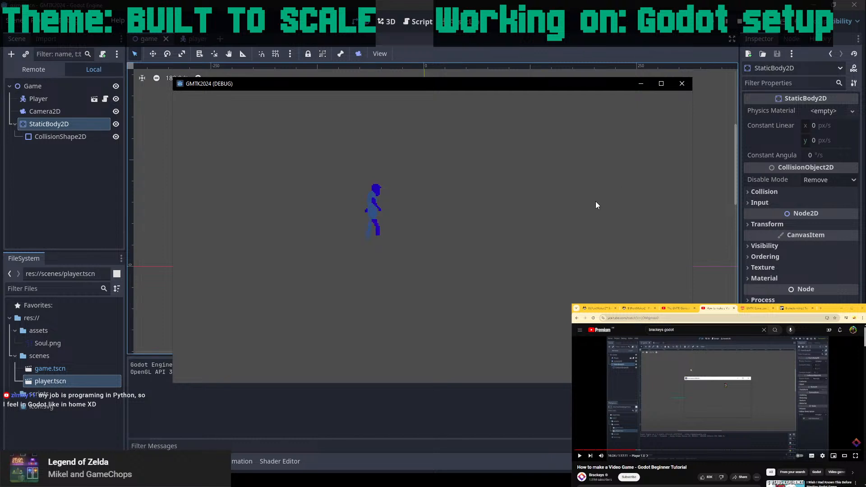
pyautogui.press('space')
pyautogui.press('Right')
pyautogui.press('Left')
pyautogui.press('space')
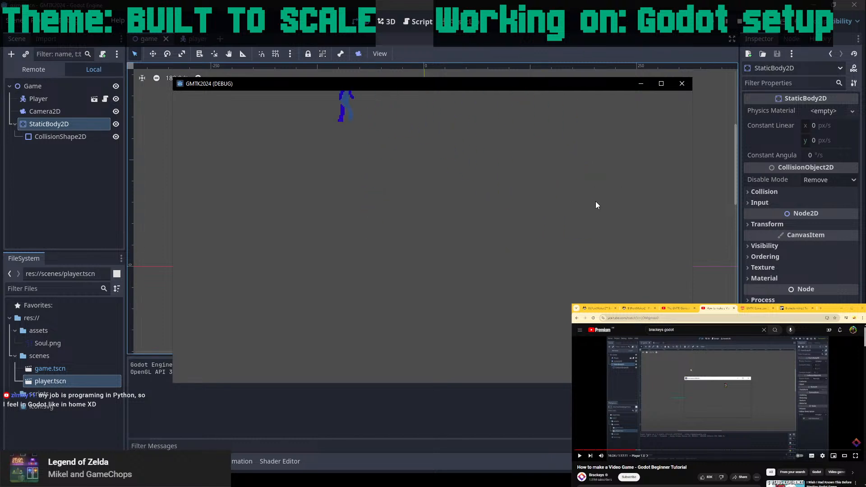
pyautogui.press('Right')
pyautogui.press('space')
pyautogui.press('Left')
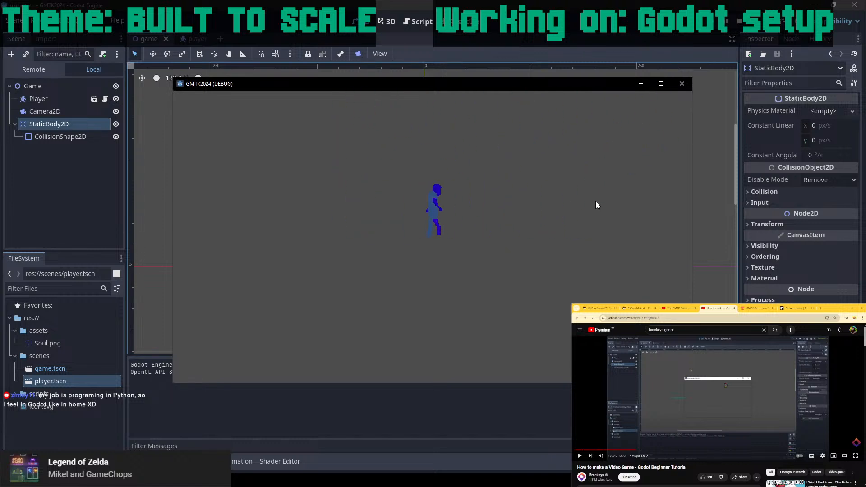
pyautogui.press('Right')
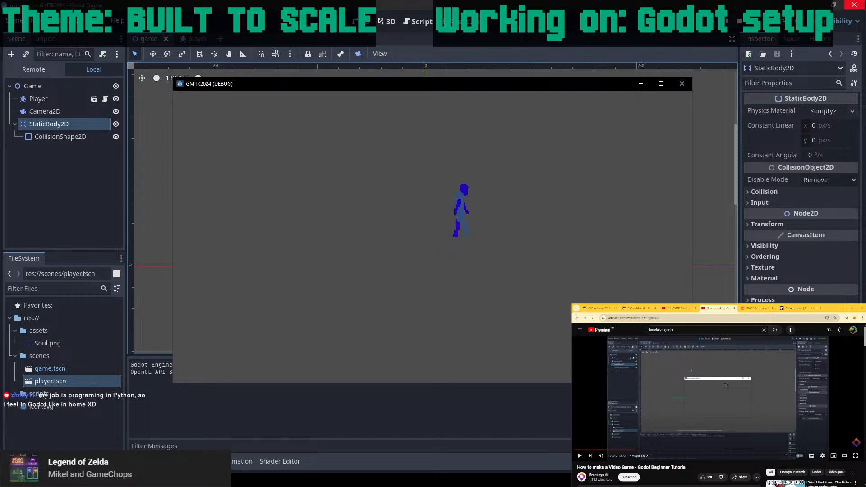
pyautogui.click(717, 398)
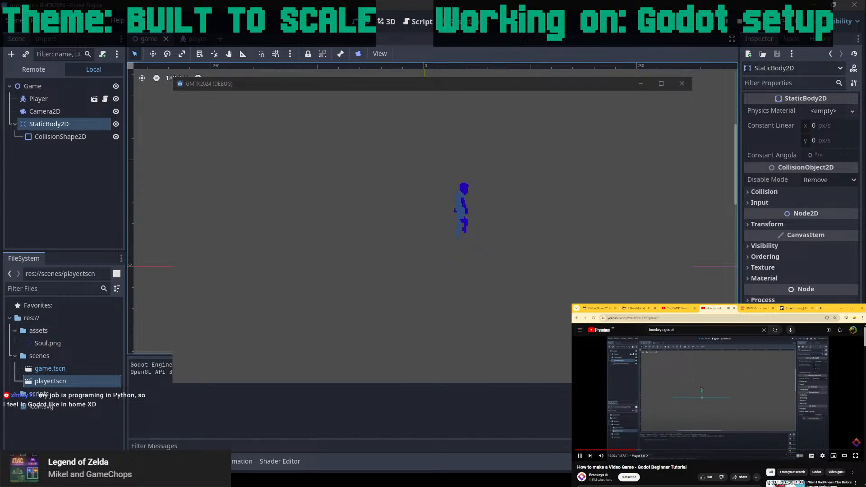
pyautogui.click(682, 84)
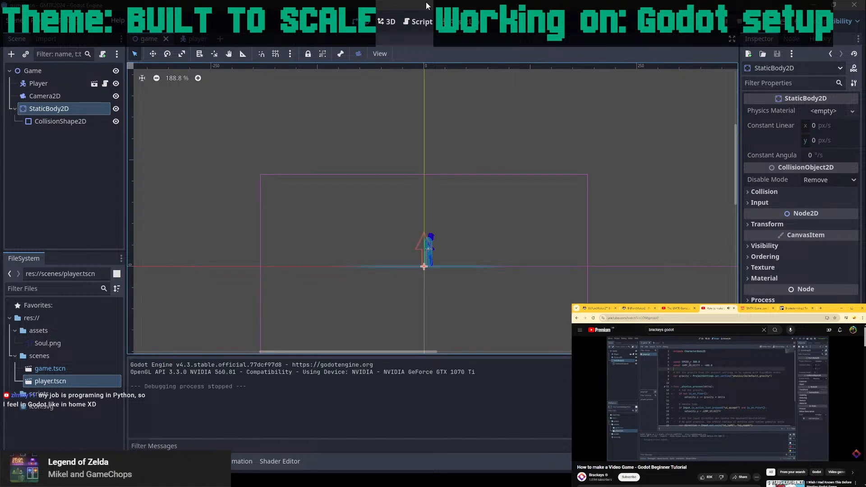
# Set the SPEED constant in the player.gd script to 100.0.
pyautogui.click(419, 21)
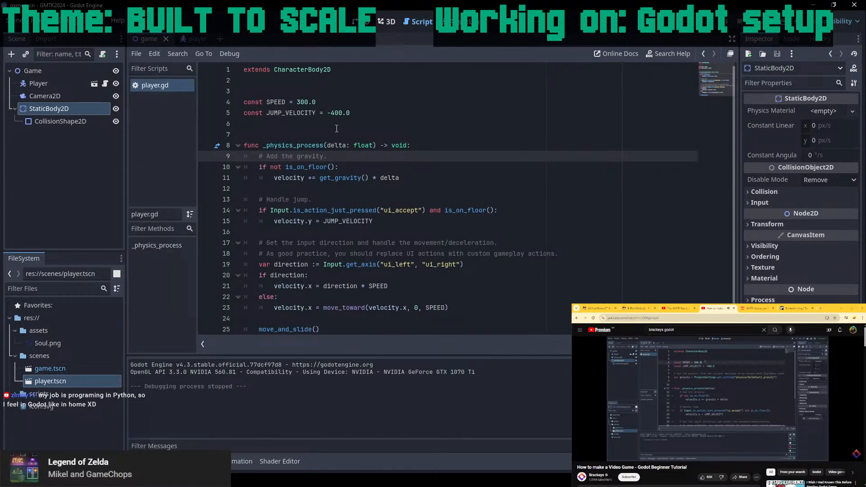
pyautogui.click(303, 102)
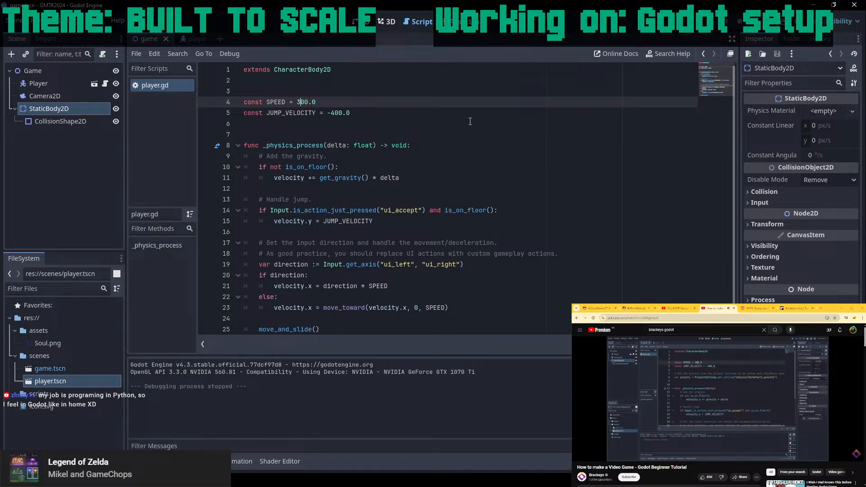
pyautogui.press('BackSpace')
pyautogui.press('BackSpace')
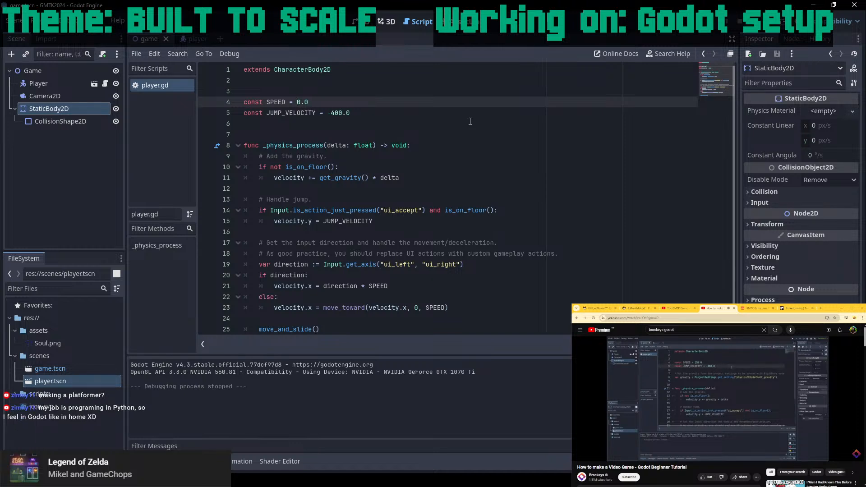
pyautogui.write('10')
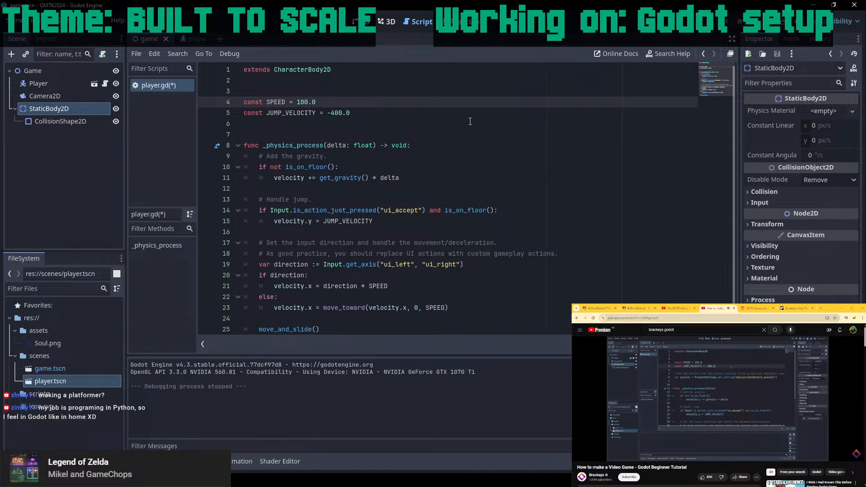
# Place the text cursor before the 400.0 of JUMP_VELOCITY in player.gd and pause the tutorial video.
pyautogui.press('Down')
pyautogui.press('Right')
pyautogui.press('Right')
pyautogui.press('Right')
pyautogui.press('Right')
pyautogui.press('Right')
pyautogui.press('Right')
pyautogui.press('Right')
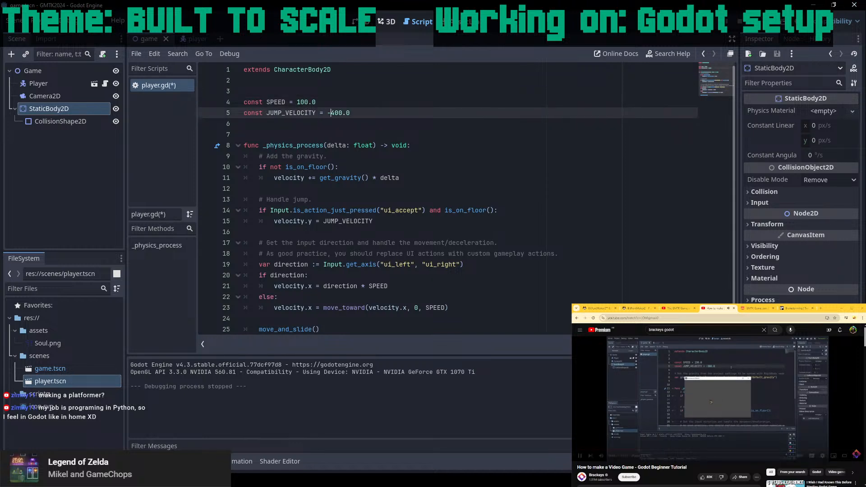
pyautogui.click(717, 399)
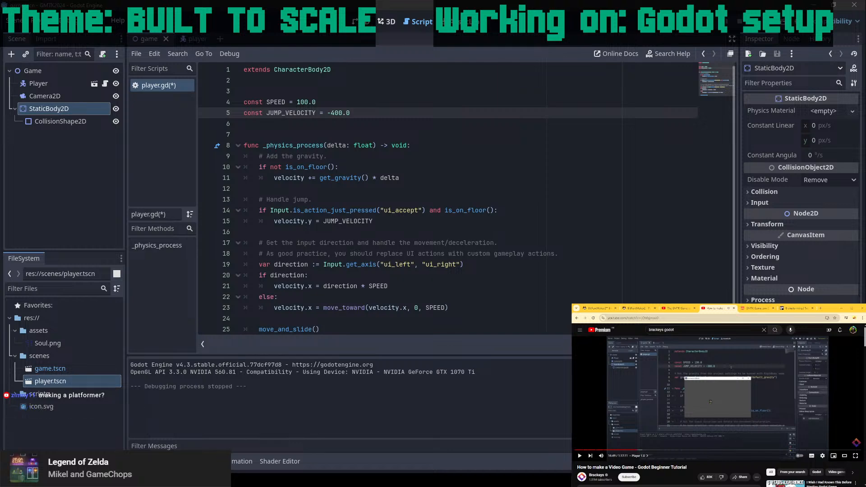
# Switch to the Figma board and review the brainstormed words and game ideas for the "Built to Scale" theme.
pyautogui.click(190, 480)
pyautogui.scroll(-5, 405, 344)
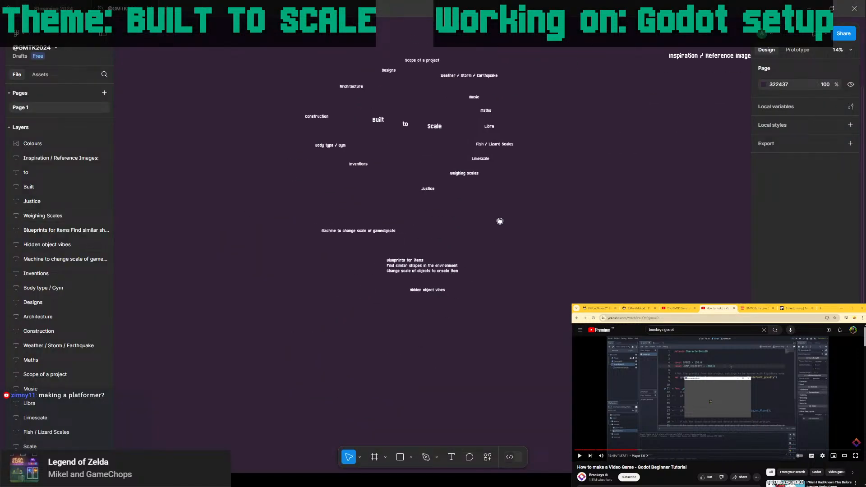
pyautogui.keyDown('ctrl'); pyautogui.scroll(1, 347, 250); pyautogui.keyUp('ctrl')
pyautogui.keyDown('ctrl'); pyautogui.scroll(4, 374, 248); pyautogui.keyUp('ctrl')
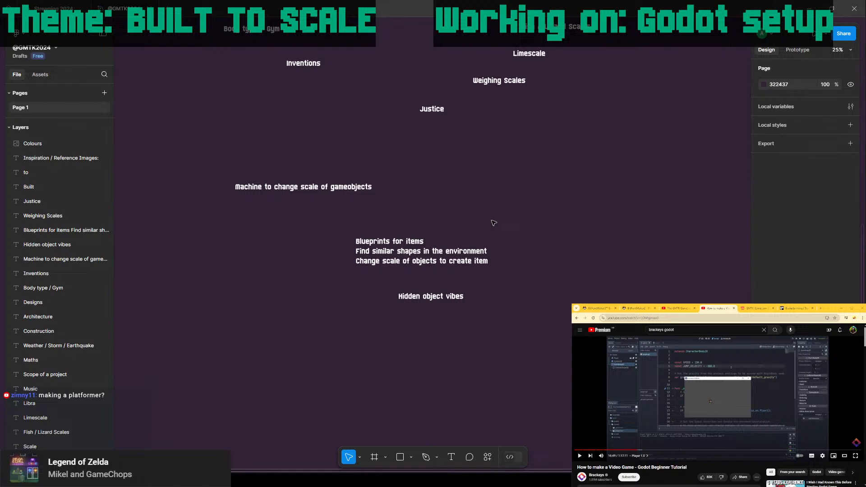
pyautogui.keyDown('ctrl'); pyautogui.scroll(-1, 490, 135); pyautogui.keyUp('ctrl')
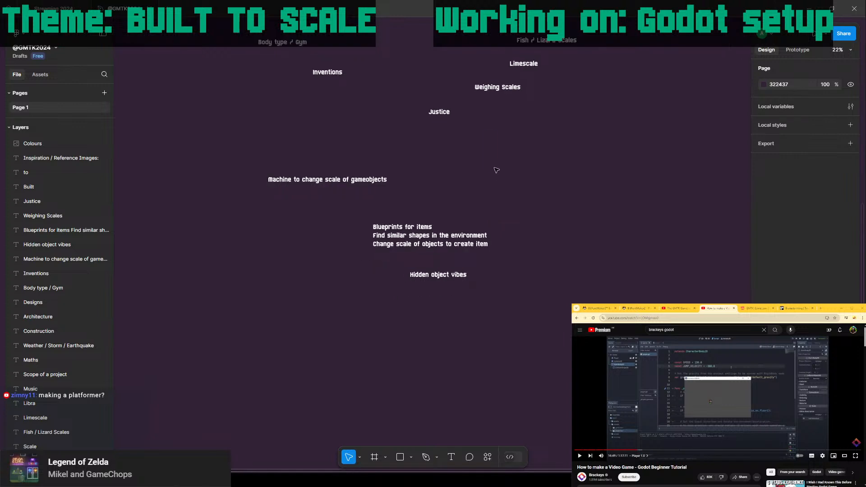
pyautogui.moveTo(540, 128); pyautogui.dragTo(553, 272, button='middle')
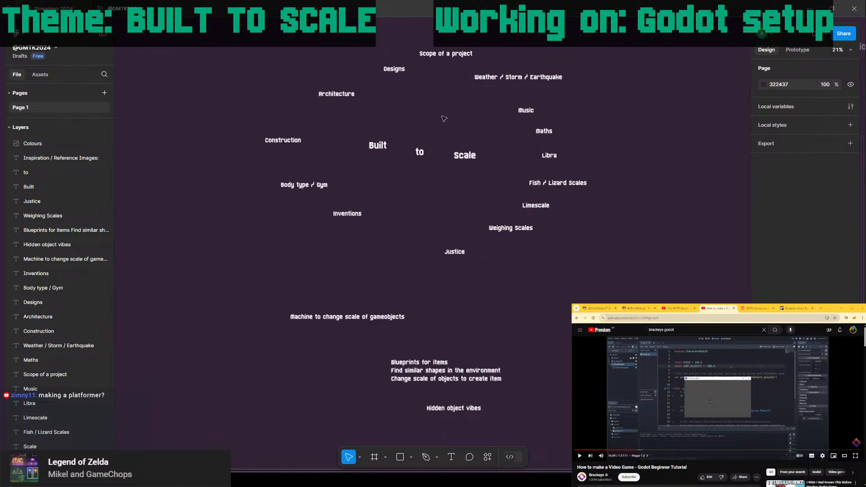
pyautogui.keyDown('ctrl'); pyautogui.scroll(-1, 547, 303); pyautogui.keyUp('ctrl')
pyautogui.moveTo(546, 303)
pyautogui.mouseDown(button='middle')
pyautogui.moveTo(524, 253)
pyautogui.moveTo(547, 303)
pyautogui.mouseUp(button='middle')
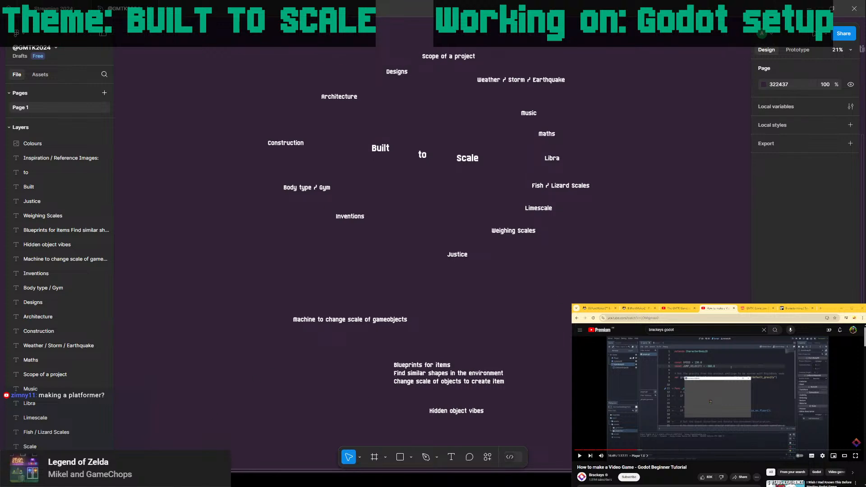
# Switch back to Godot, inspect the game scene in the 2D view, and watch the tutorial into its Worldbuilding chapter.
pyautogui.hotkey('alt', 'Tab')
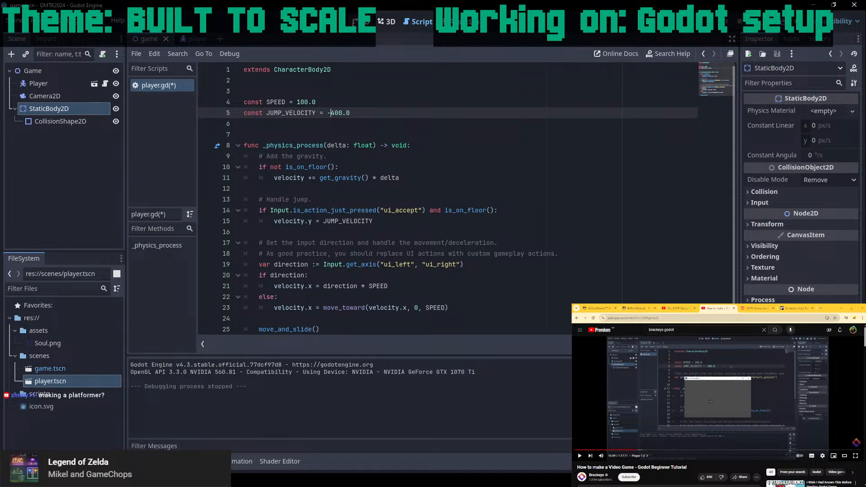
pyautogui.click(361, 21)
pyautogui.moveTo(518, 180); pyautogui.dragTo(508, 125, button='middle')
pyautogui.scroll(2, 369, 130)
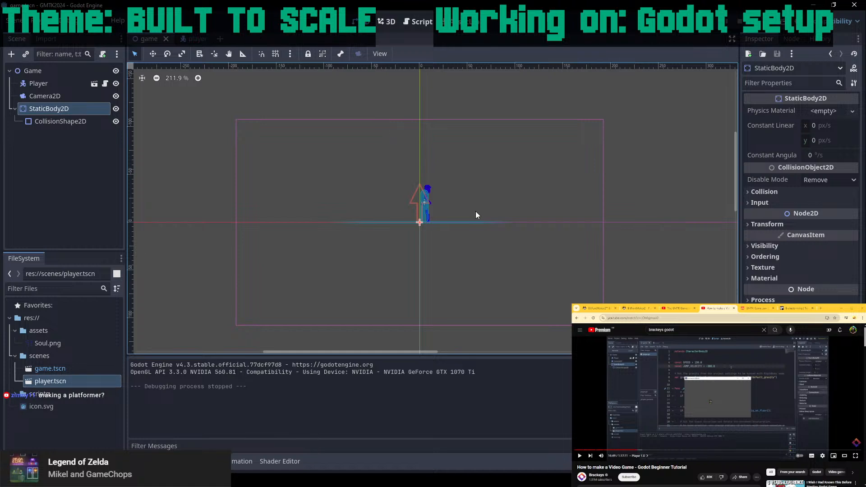
pyautogui.scroll(-1, 485, 188)
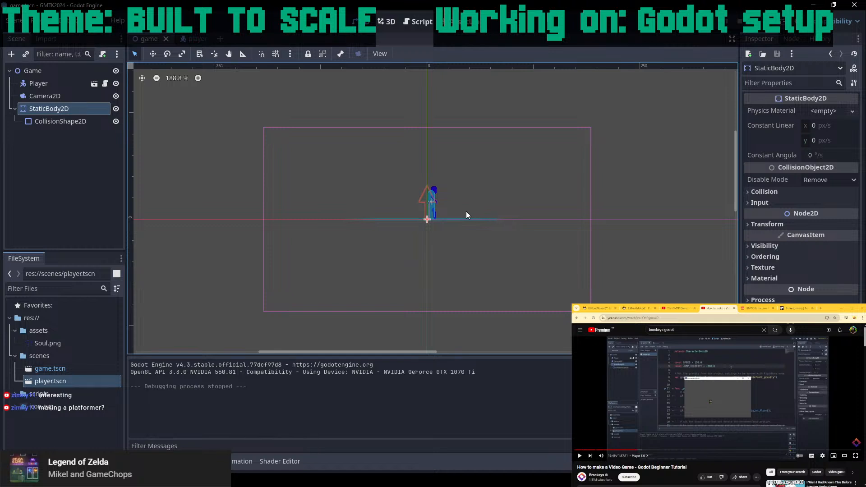
pyautogui.click(710, 401)
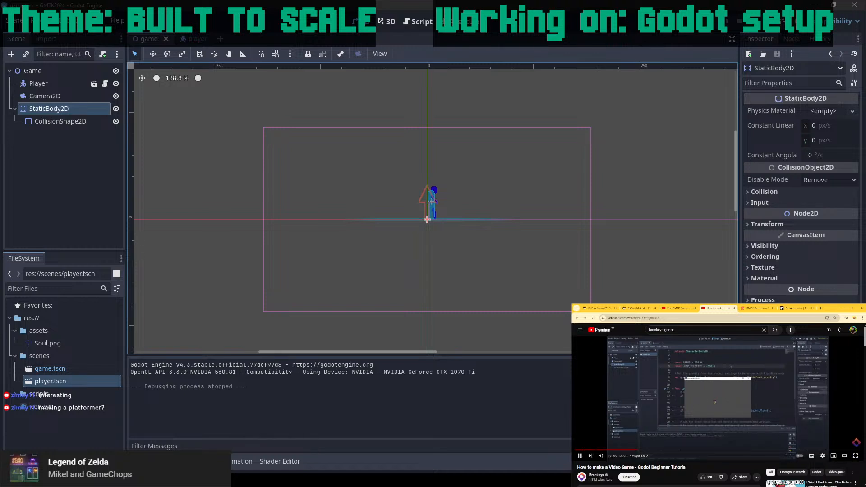
pyautogui.moveTo(462, 181); pyautogui.dragTo(467, 202, button='middle')
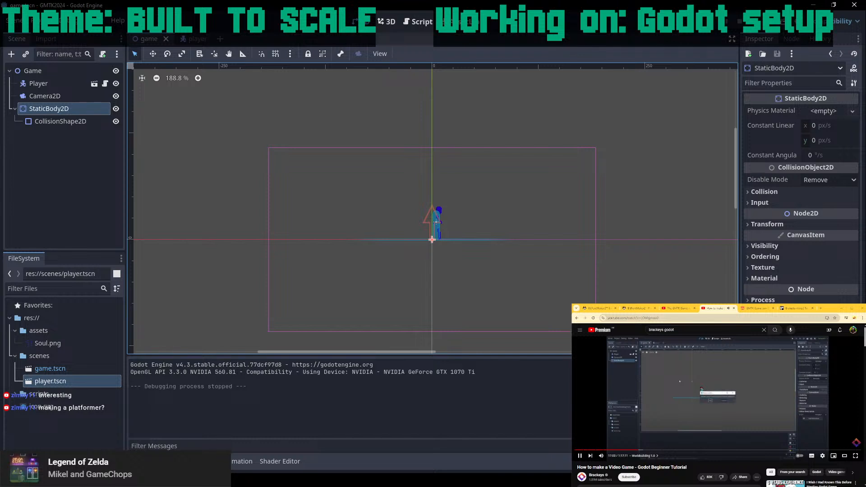
pyautogui.click(717, 379)
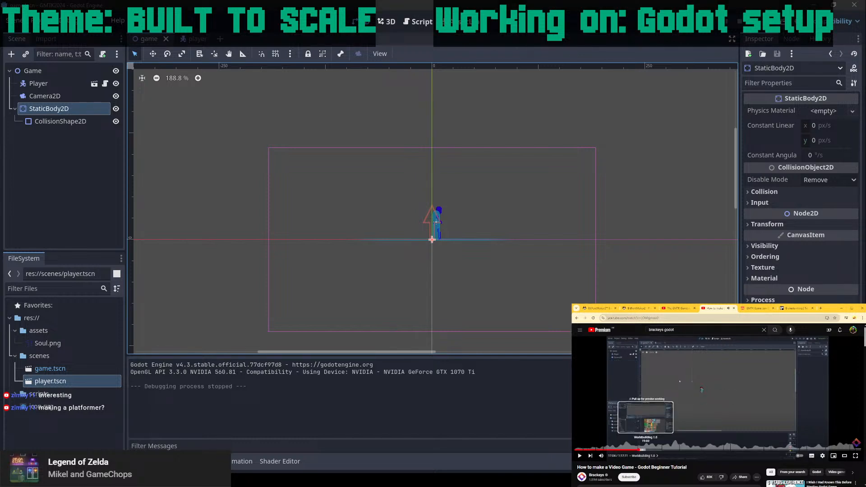
# Skip through the tutorial video to its Text chapter and watch from there in an enlarged browser window.
pyautogui.click(646, 450)
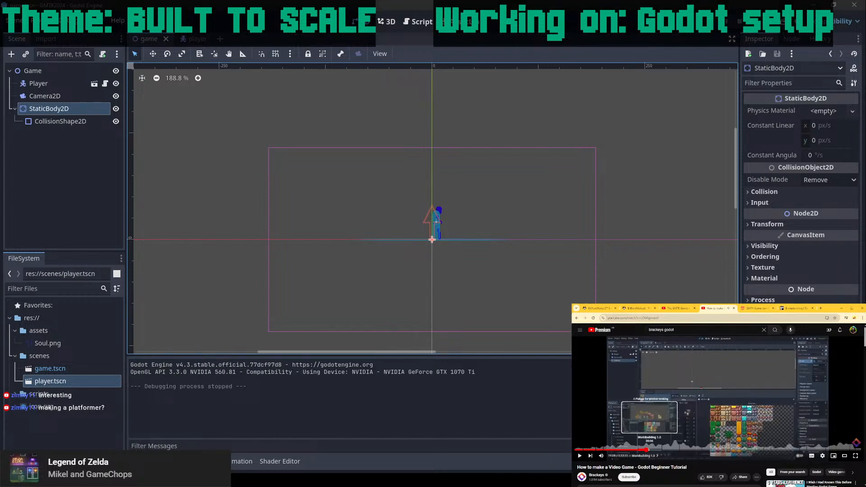
pyautogui.click(649, 450)
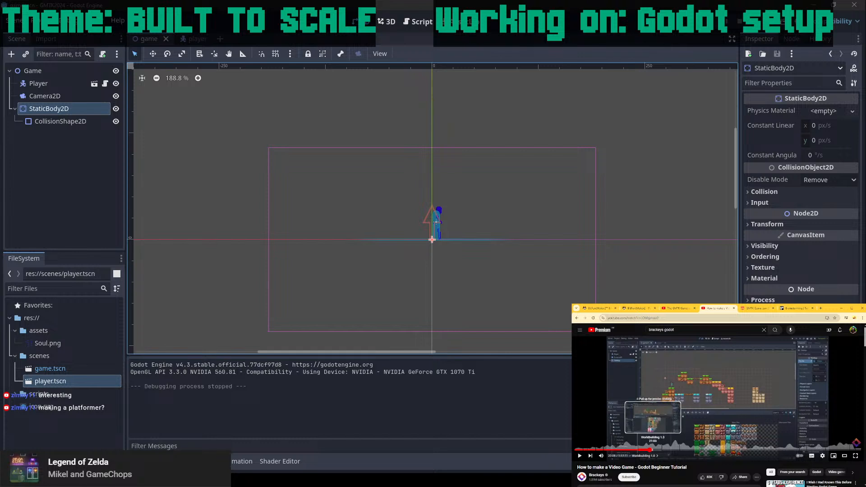
pyautogui.click(650, 455)
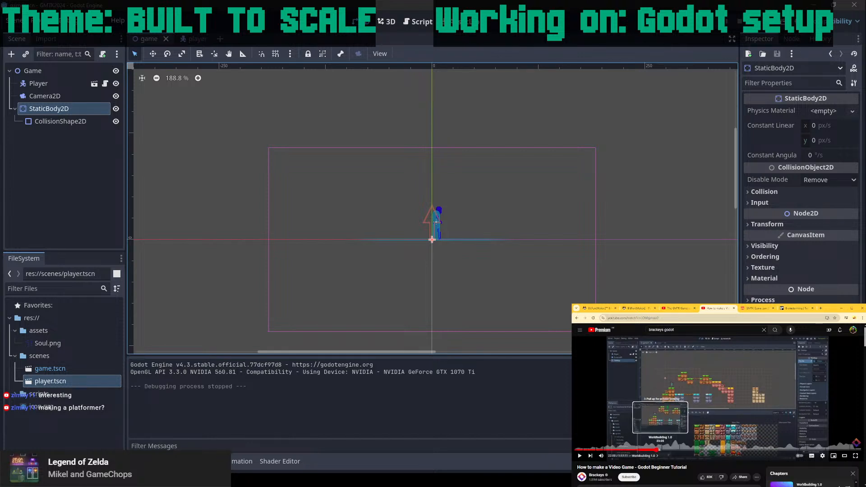
pyautogui.click(657, 450)
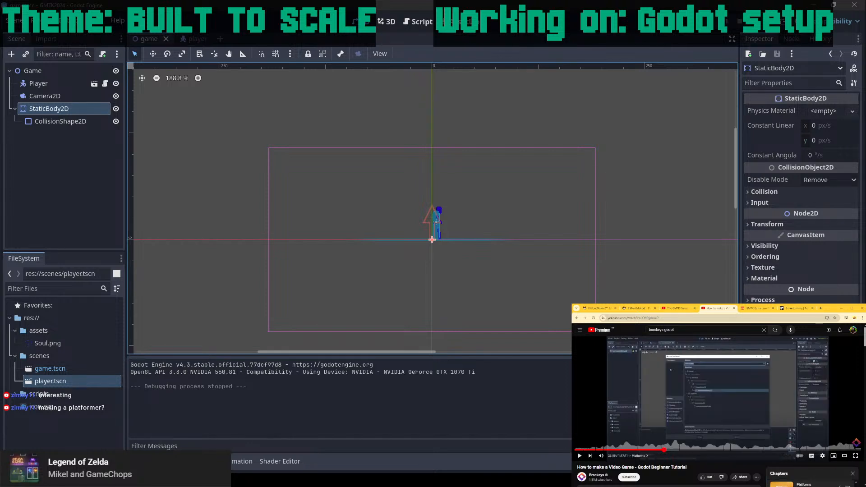
pyautogui.click(669, 450)
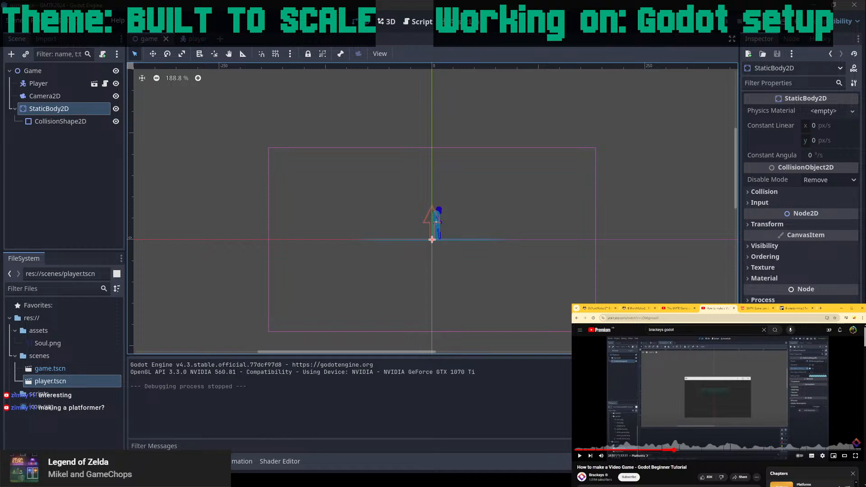
pyautogui.click(680, 449)
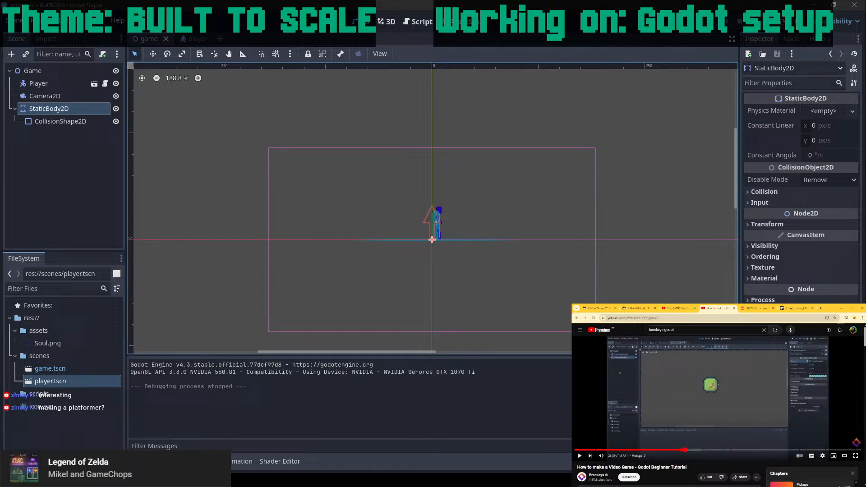
pyautogui.click(692, 450)
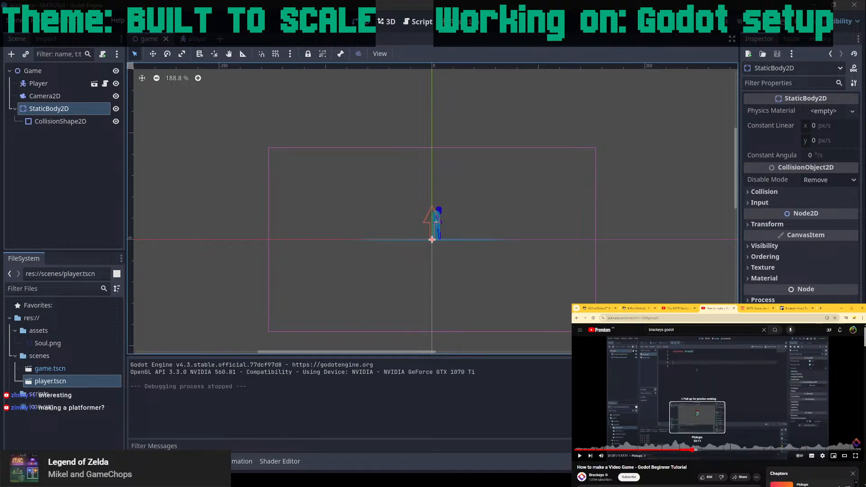
pyautogui.click(697, 450)
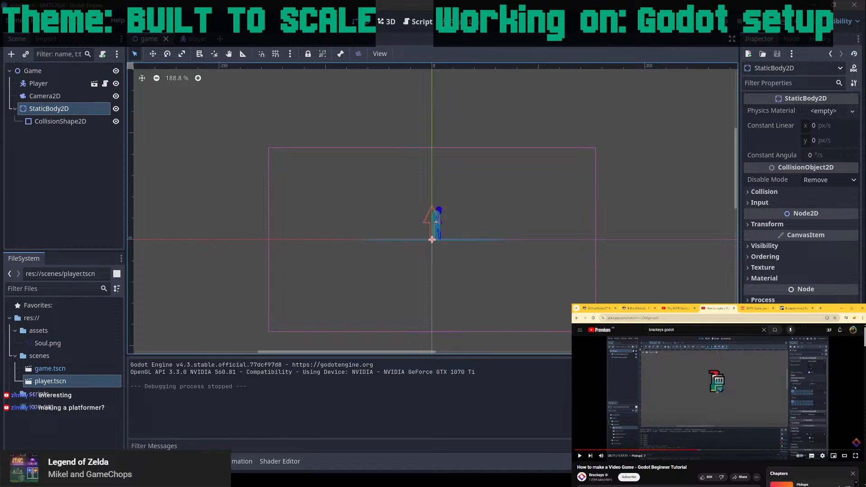
pyautogui.click(711, 450)
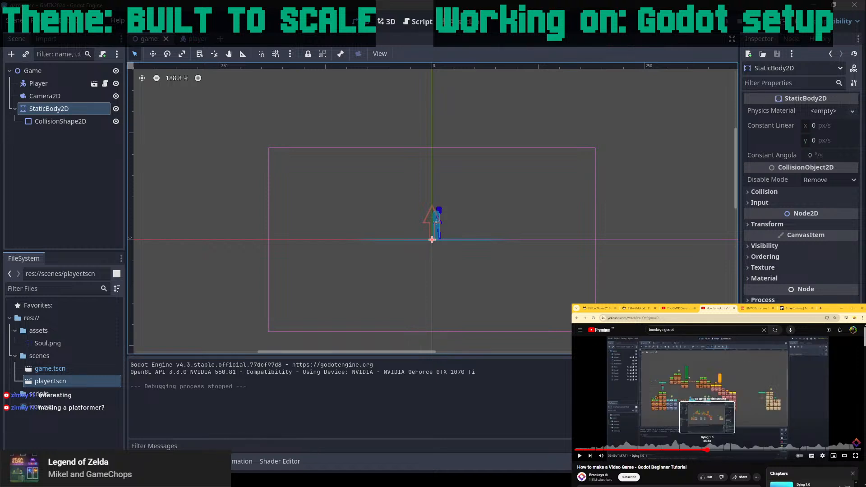
pyautogui.click(712, 449)
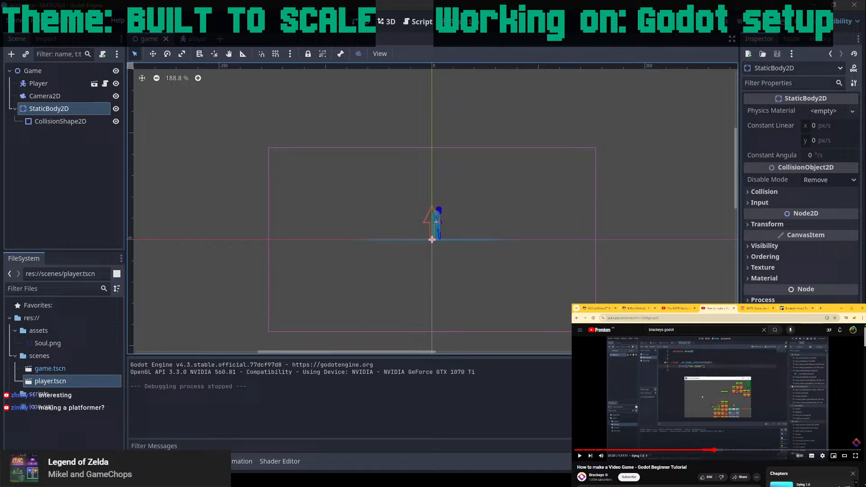
pyautogui.moveTo(713, 450); pyautogui.dragTo(802, 449)
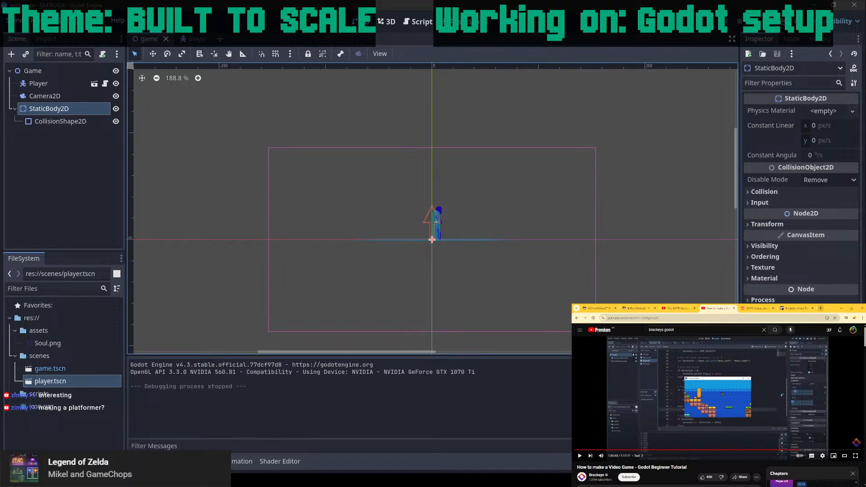
pyautogui.moveTo(865, 252); pyautogui.dragTo(613, 1)
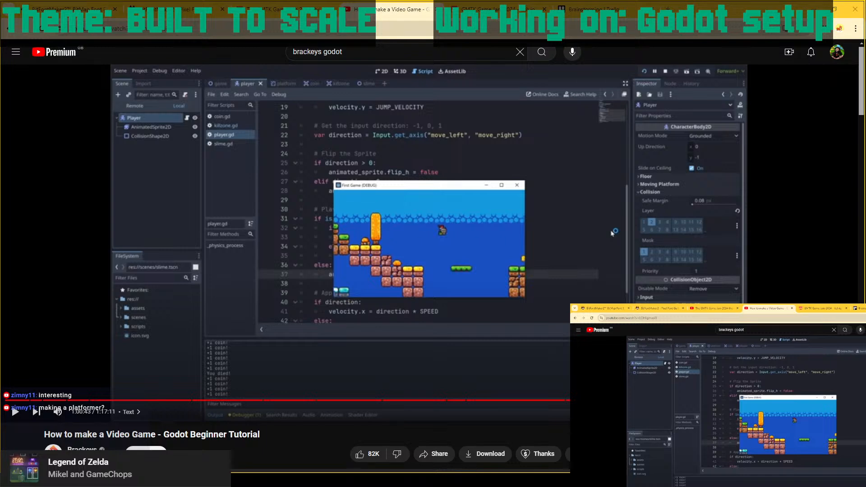
pyautogui.click(513, 146)
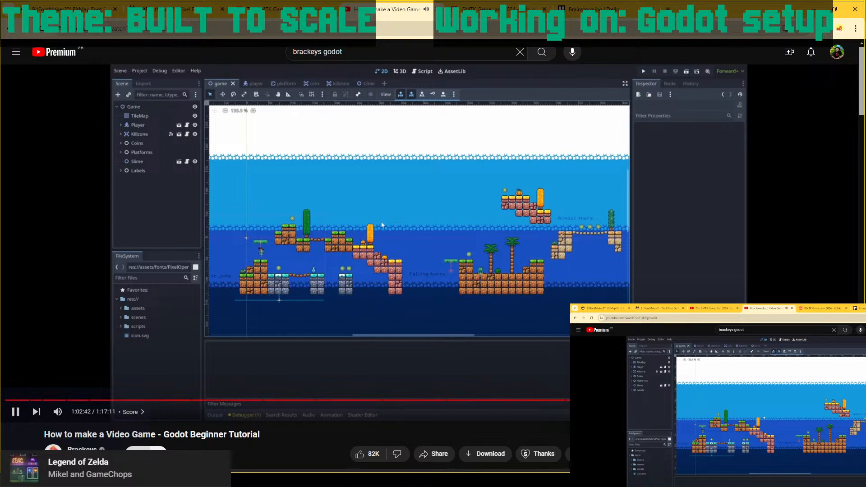
# Increase the tutorial's playback speed and watch from the Score chapter to the Audio chapter, pausing at the Music node setup.
pyautogui.click(777, 411)
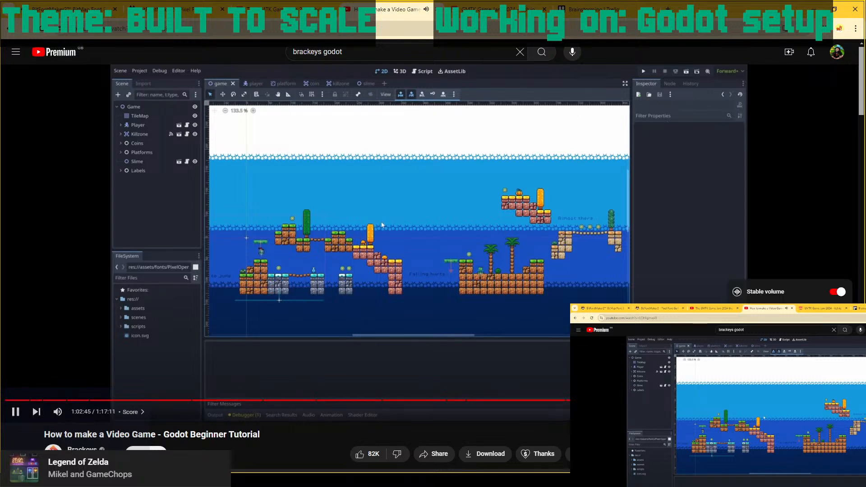
pyautogui.click(789, 363)
pyautogui.click(784, 346)
pyautogui.click(287, 431)
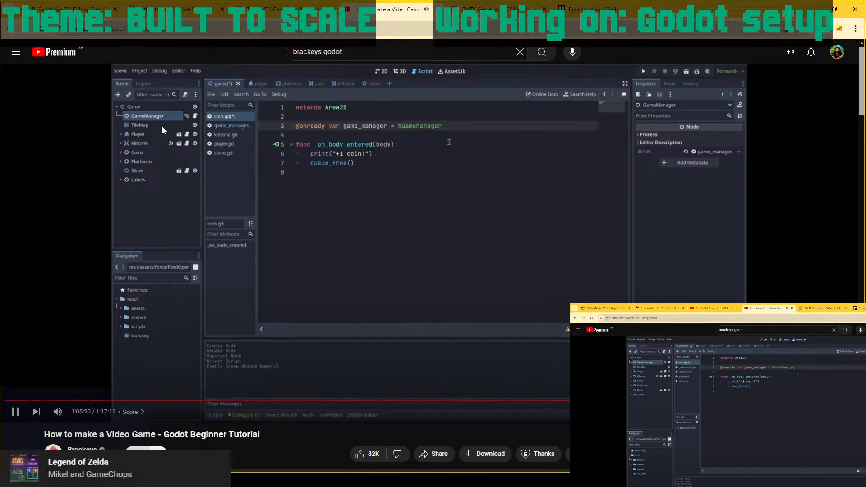
pyautogui.click(317, 164)
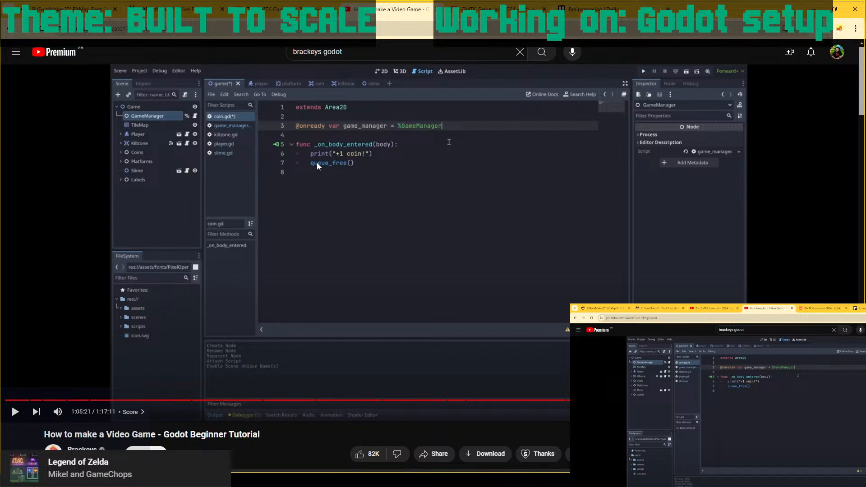
pyautogui.press('space')
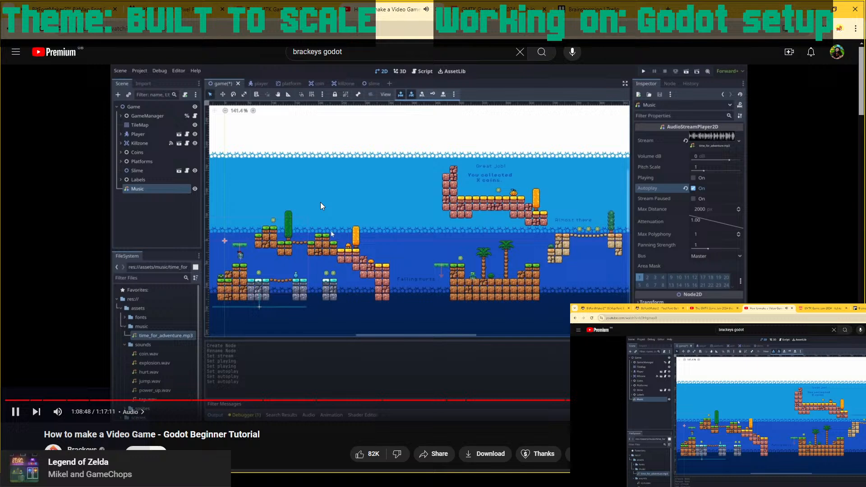
pyautogui.click(334, 115)
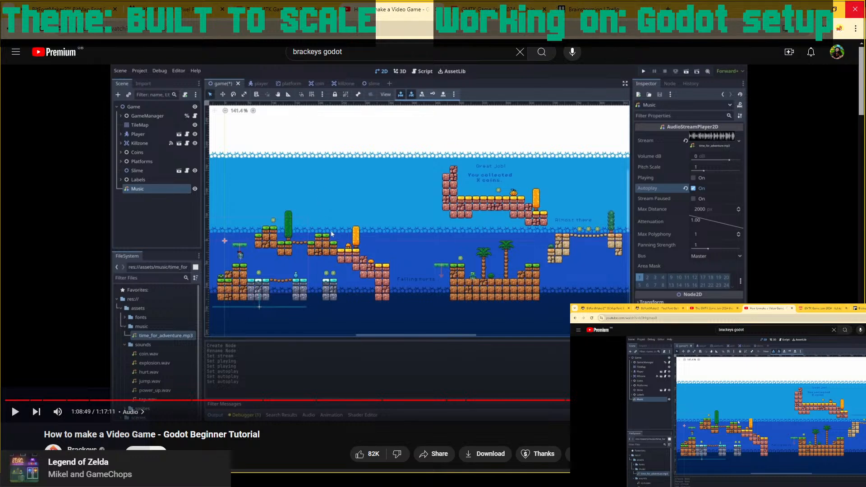
# Check the Godot game scene, return to the browser, and view the Brainstorming board in Trello.
pyautogui.click(833, 9)
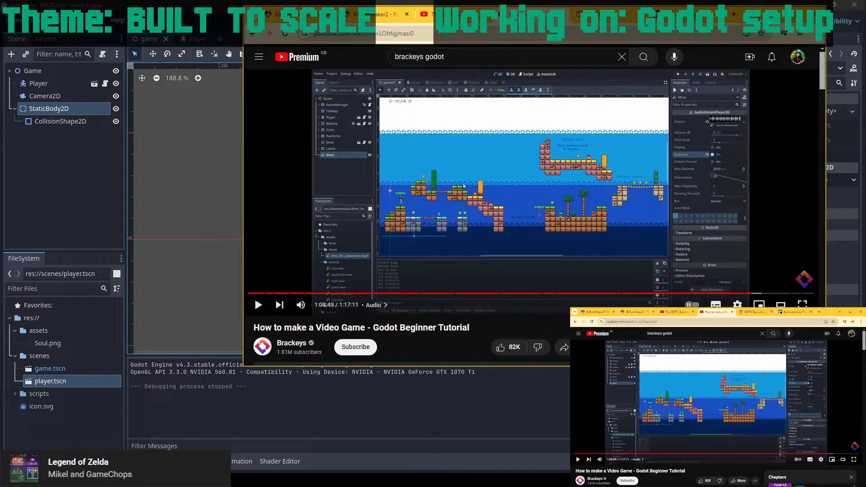
pyautogui.hotkey('alt', 'Tab')
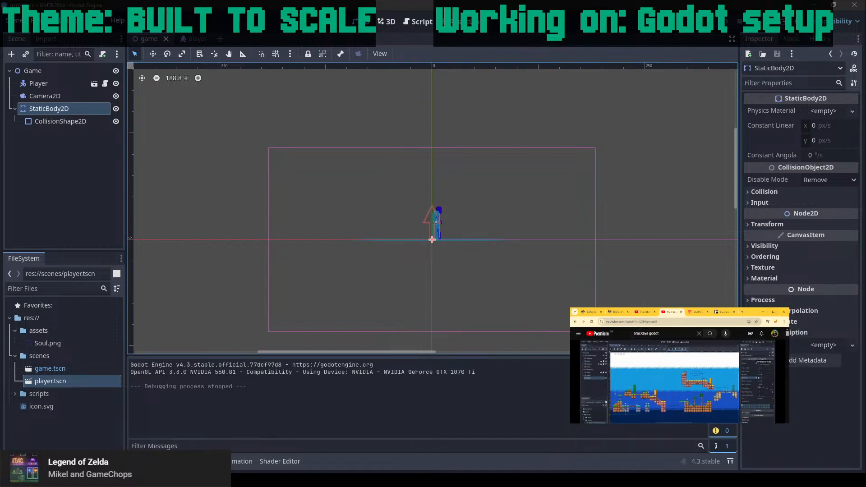
pyautogui.hotkey('alt', 'Tab')
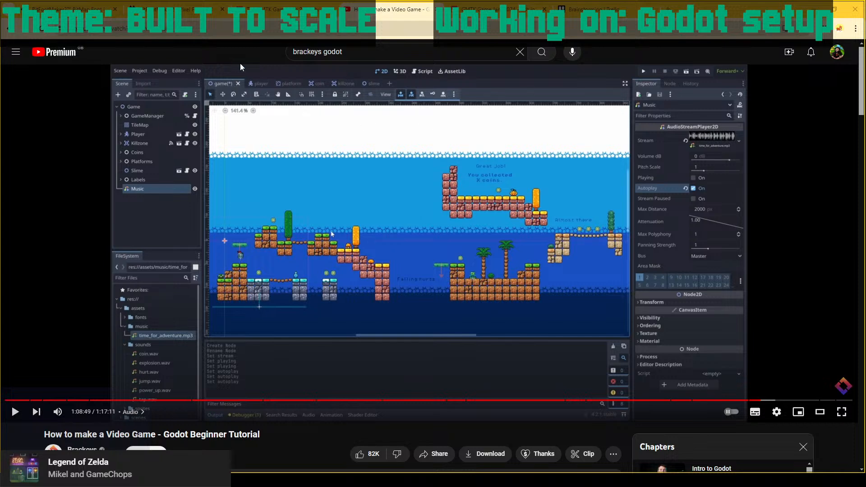
pyautogui.click(624, 8)
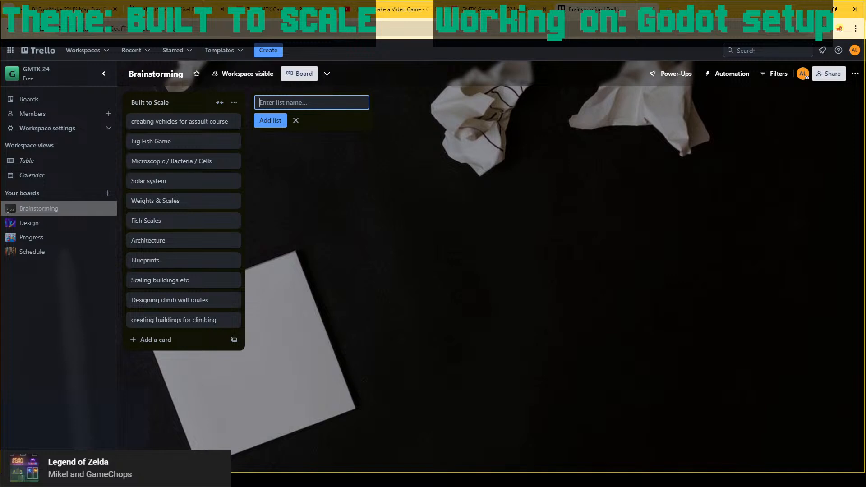
pyautogui.click(111, 480)
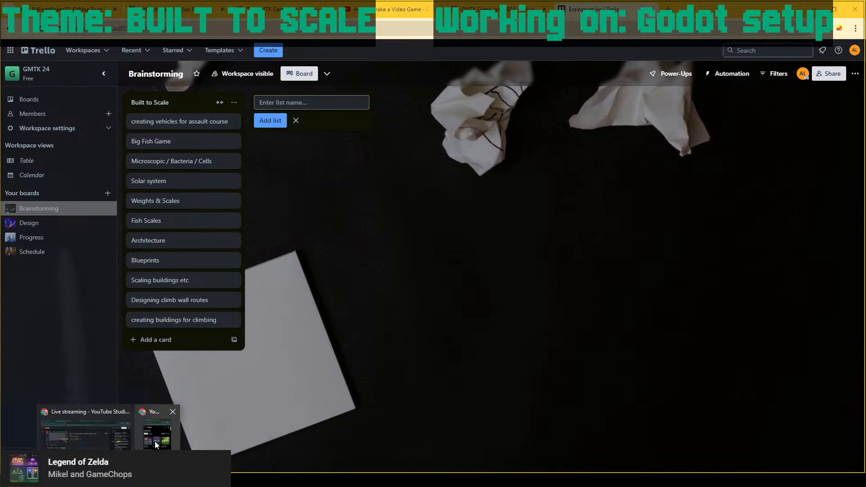
pyautogui.click(158, 443)
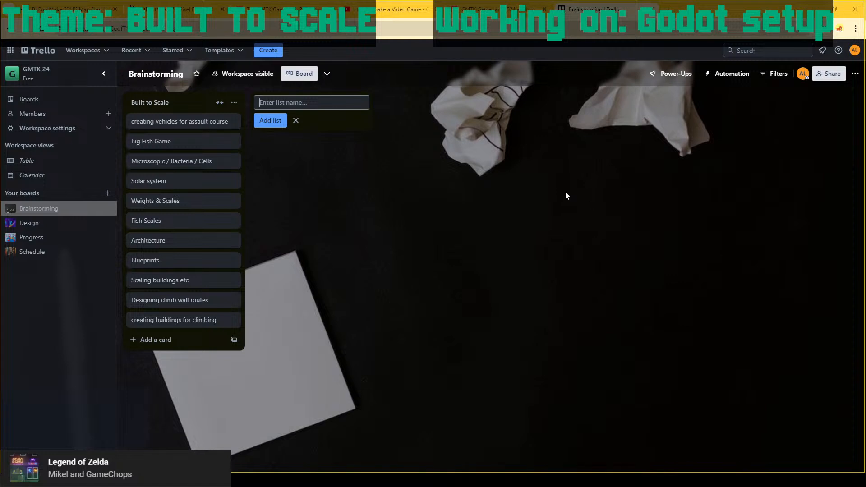
pyautogui.click(565, 196)
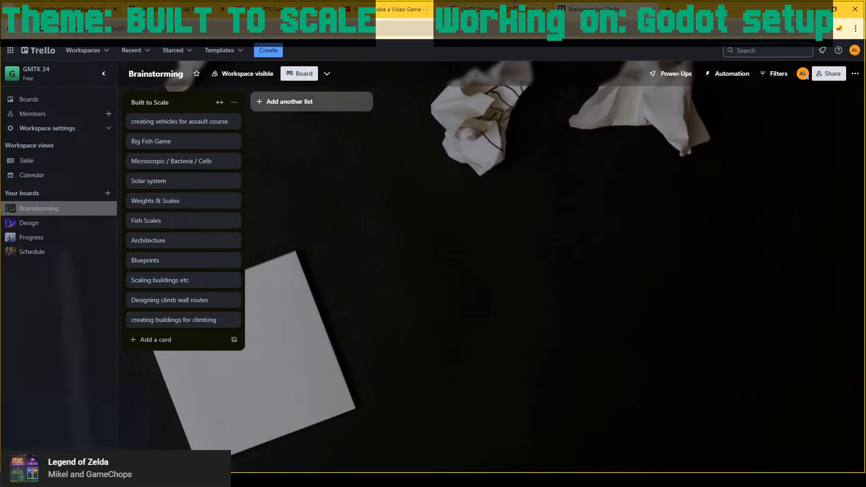
# Look over the GMTK Game Jam 2024 page and the BitFontMaker2 gallery, then open the Schedule board in Trello.
pyautogui.click(492, 9)
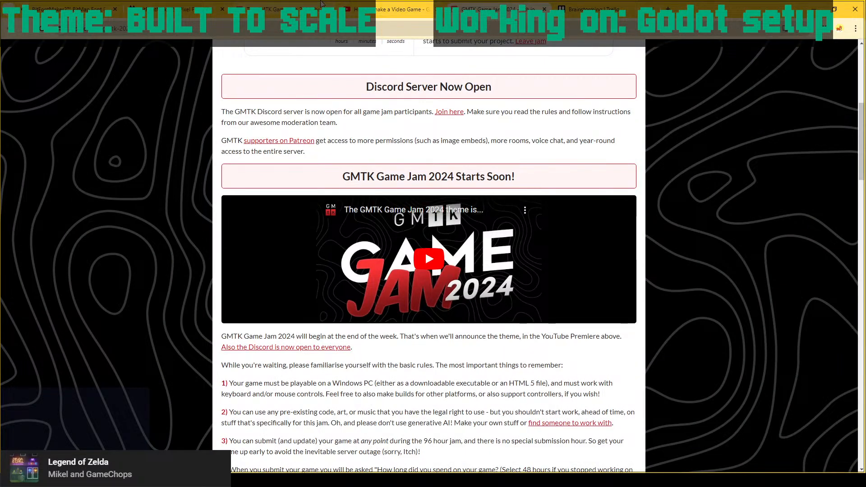
pyautogui.click(148, 6)
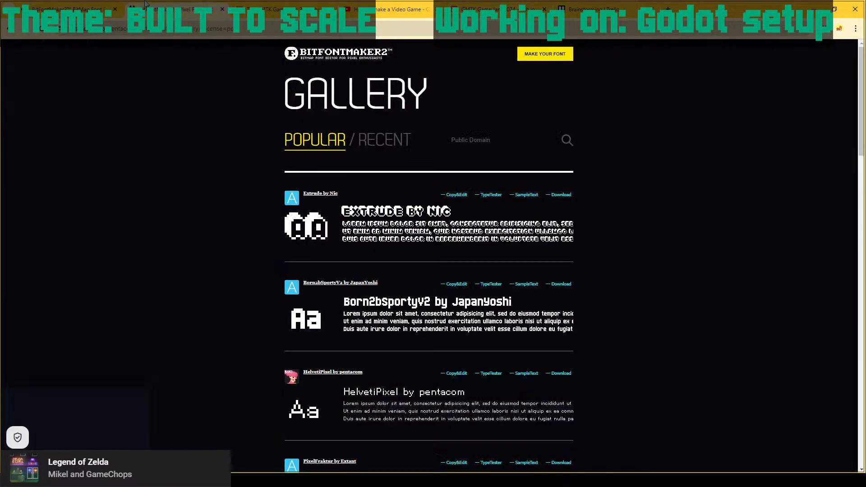
pyautogui.click(595, 9)
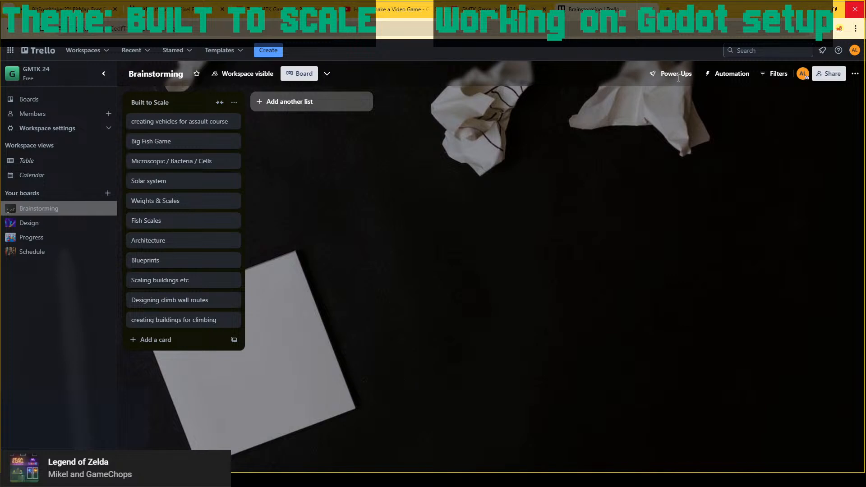
pyautogui.click(35, 254)
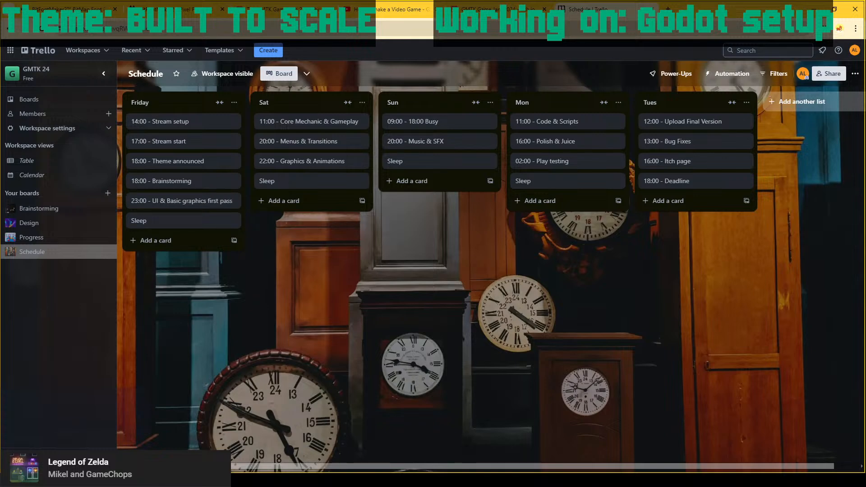
# Switch to Figma and view the whole "Built to Scale" board, including the inspiration and reference images area.
pyautogui.click(158, 480)
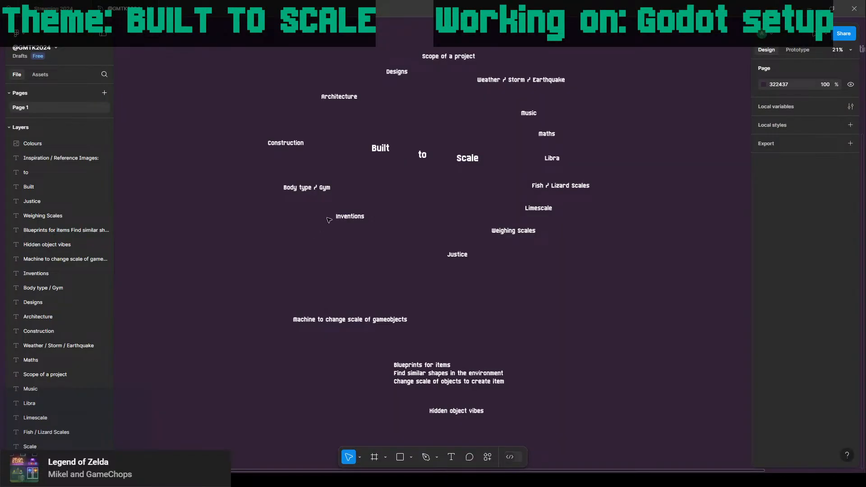
pyautogui.keyDown('ctrl'); pyautogui.scroll(-6, 595, 277); pyautogui.keyUp('ctrl')
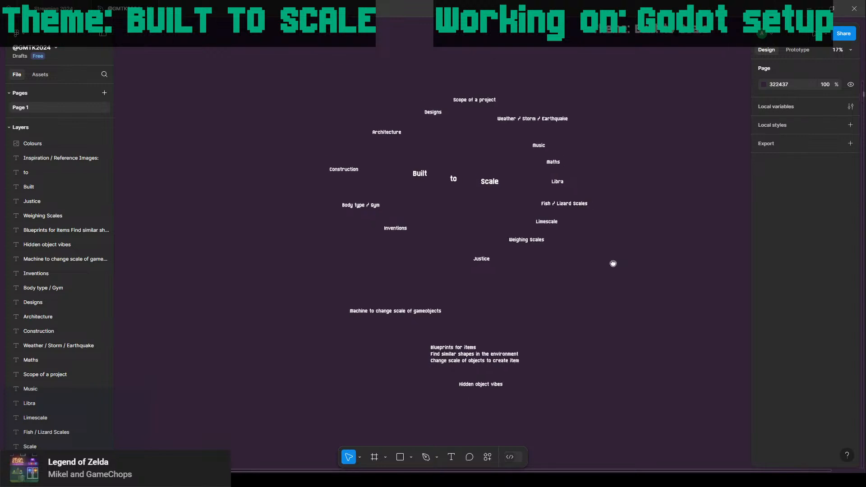
pyautogui.hscroll(3, 631, 261)
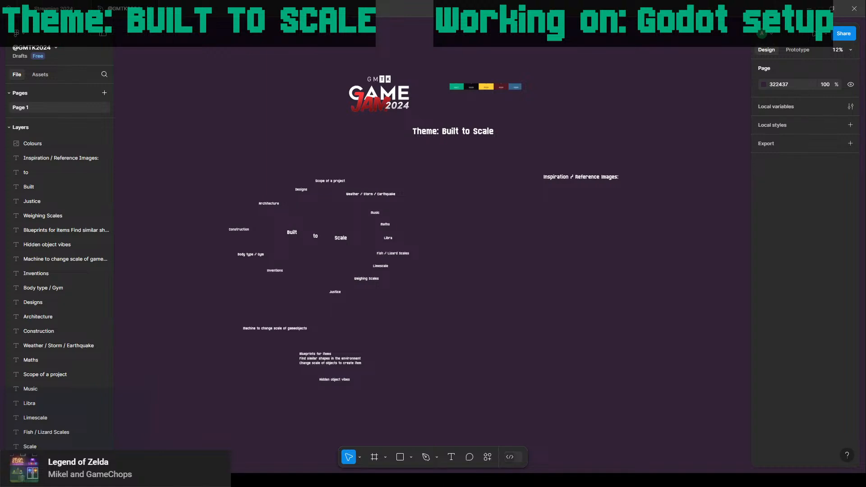
pyautogui.moveTo(109, 478)
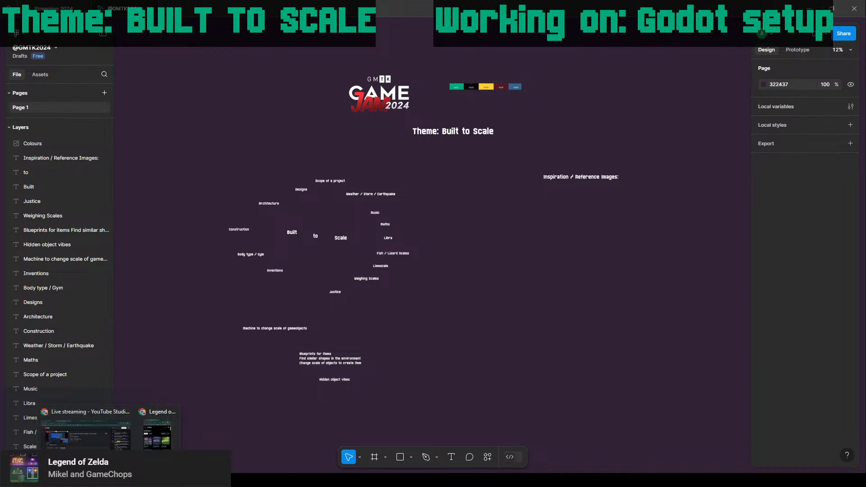
# Switch back to the browser and open the Brainstorming board in Trello.
pyautogui.click(90, 444)
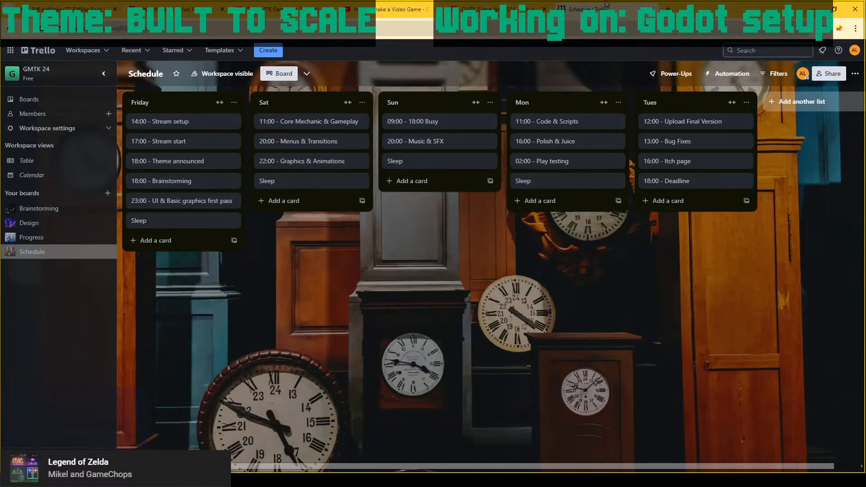
pyautogui.doubleClick(694, 7)
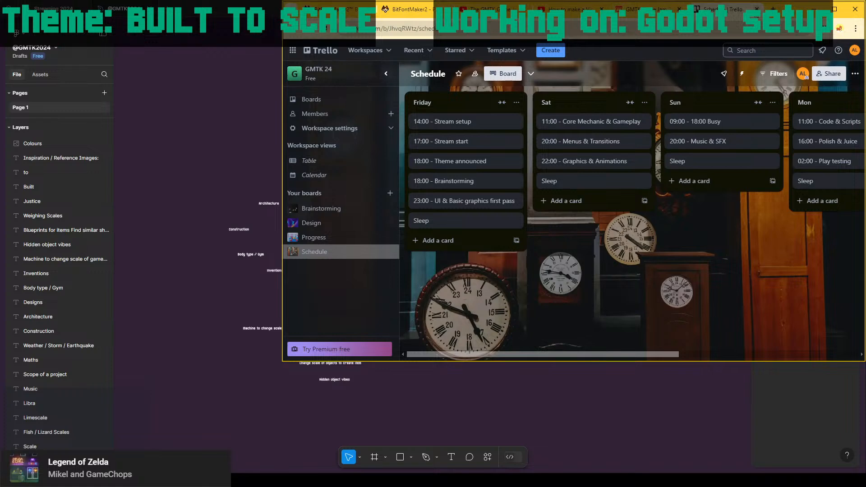
pyautogui.doubleClick(792, 7)
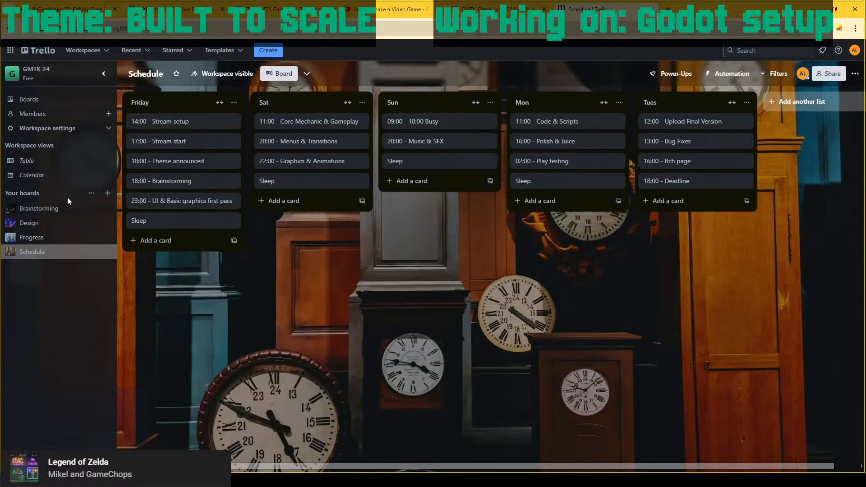
pyautogui.click(40, 209)
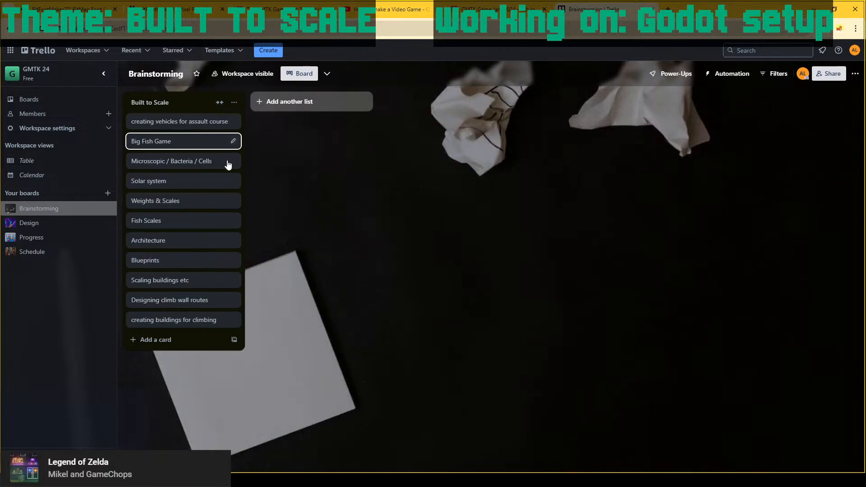
# Add a list named "Shortlist" to the Brainstorming board and move the Blueprints card into it.
pyautogui.moveTo(180, 261); pyautogui.dragTo(212, 121)
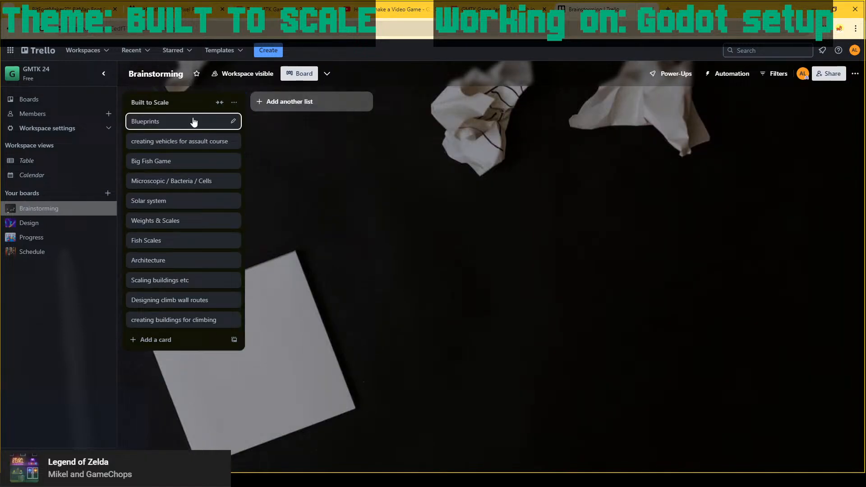
pyautogui.click(291, 107)
pyautogui.write('Shortlist')
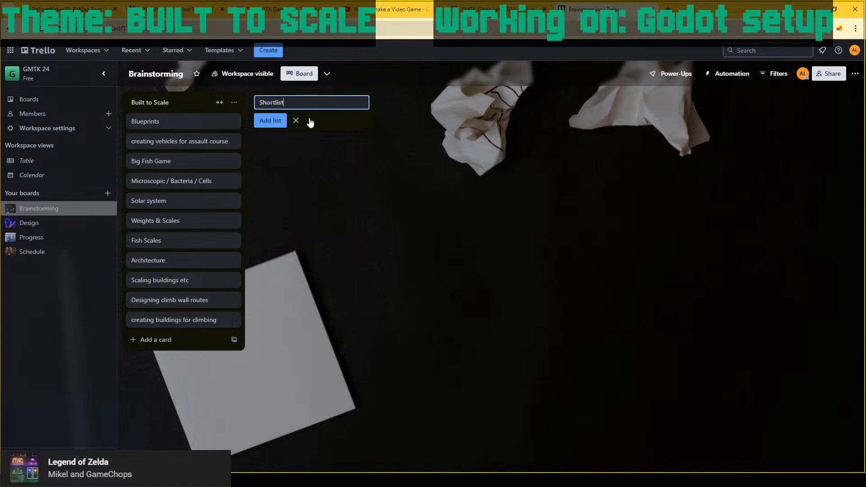
pyautogui.press('Return')
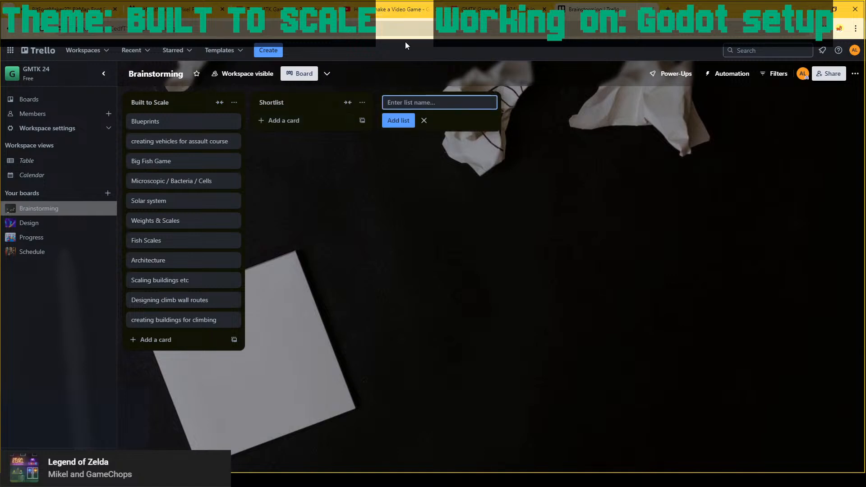
pyautogui.moveTo(149, 123); pyautogui.dragTo(266, 108)
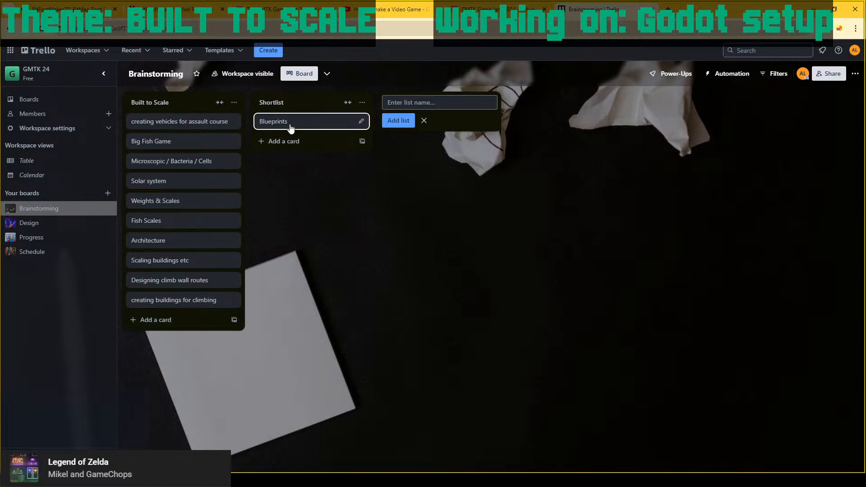
# Add a card named "Resizing things and combining" to the Shortlist list.
pyautogui.click(280, 141)
pyautogui.write('Resizing thin')
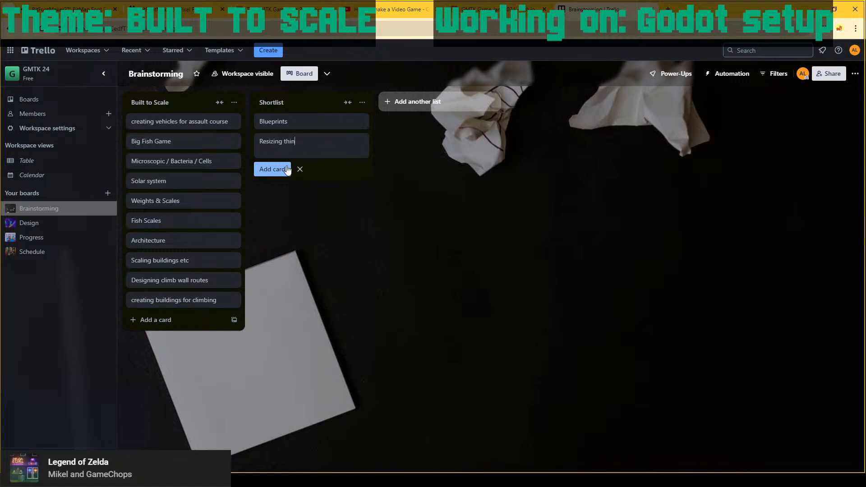
pyautogui.write('things and combining')
pyautogui.click(287, 169)
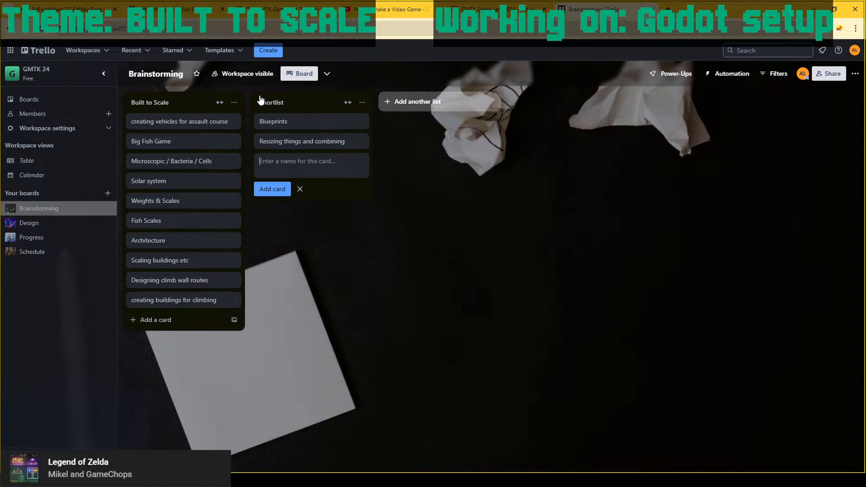
# Rename the Blueprints card in the Shortlist to "Blueprints for tools / weapons".
pyautogui.click(360, 121)
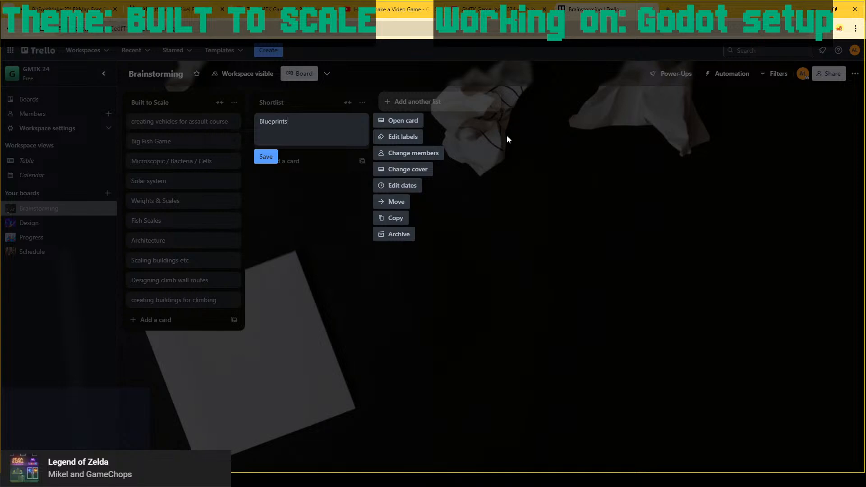
pyautogui.write('for tools /')
pyautogui.write(' wa')
pyautogui.write('apons')
pyautogui.press('Return')
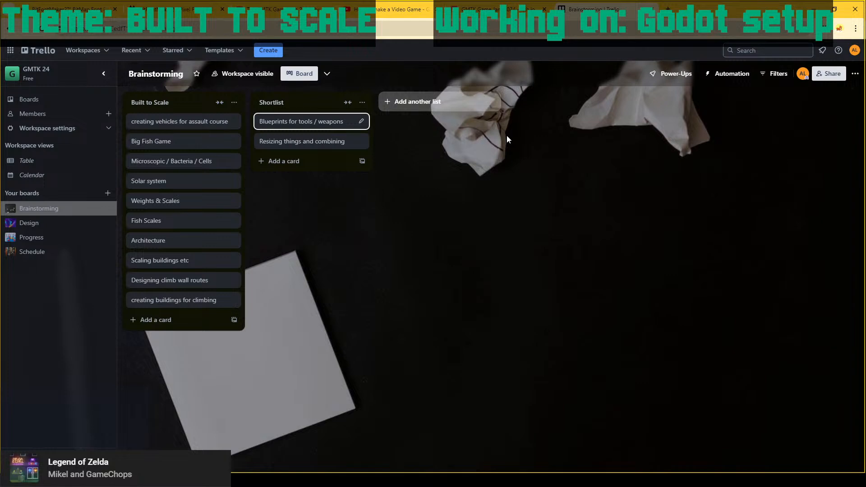
# Add a card named "Hidden object / Puzzle Platformer?" to the Shortlist list.
pyautogui.click(287, 163)
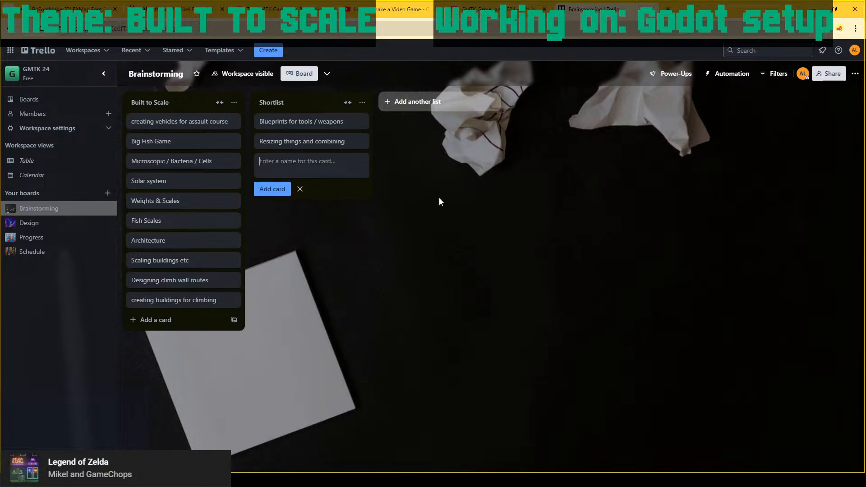
pyautogui.write('Hidden object / Puzzle Platformer?')
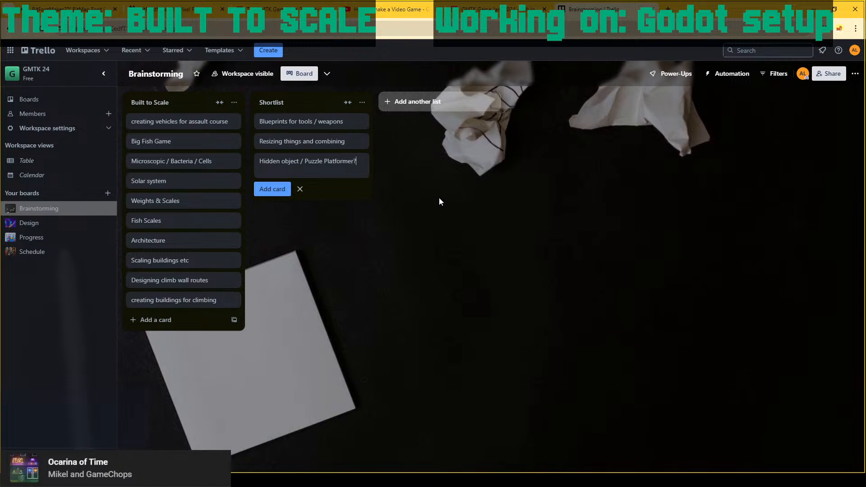
pyautogui.press('Return')
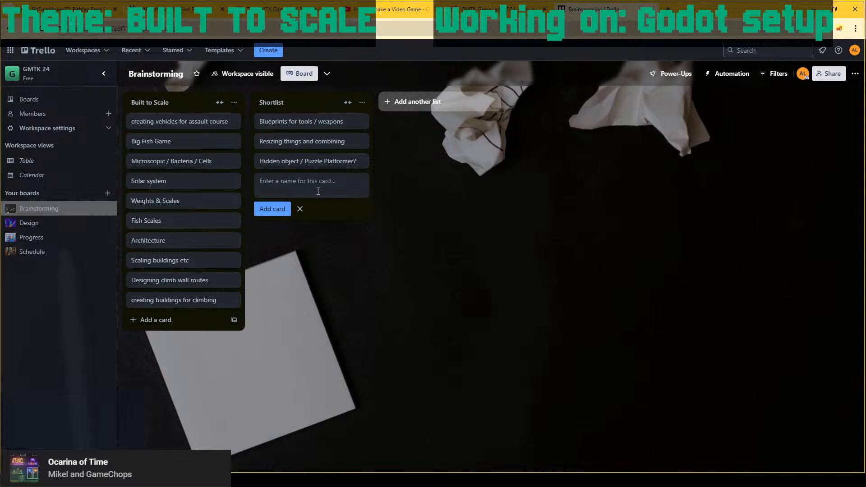
# Switch to the Figma board and place a copy of the "Machine to change scale of gameobjects" text to the right of the Blueprints note.
pyautogui.click(169, 479)
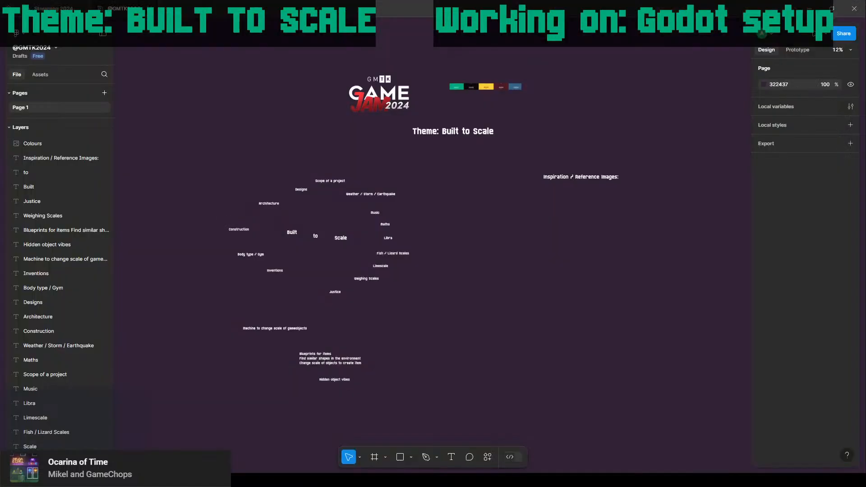
pyautogui.moveTo(388, 368); pyautogui.dragTo(446, 311, button='middle')
pyautogui.keyDown('ctrl'); pyautogui.scroll(3, 464, 239); pyautogui.keyUp('ctrl')
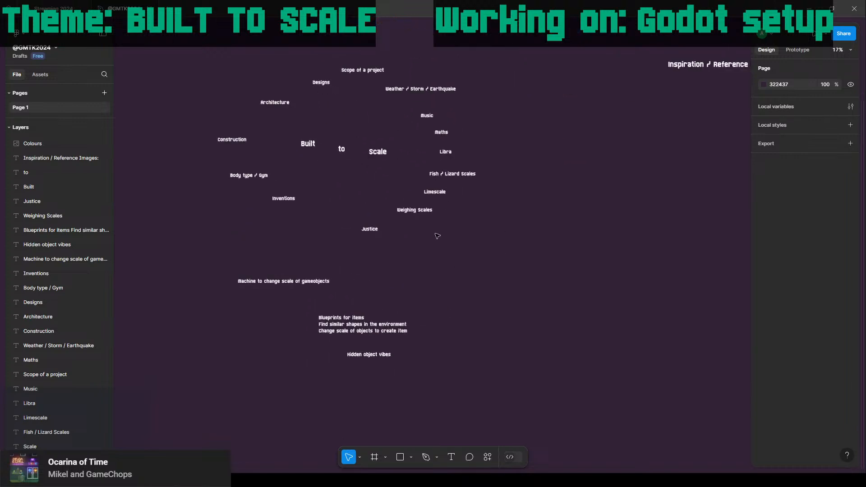
pyautogui.keyDown('ctrl'); pyautogui.scroll(3, 492, 373); pyautogui.keyUp('ctrl')
pyautogui.moveTo(493, 373); pyautogui.dragTo(421, 282, button='middle')
pyautogui.keyDown('ctrl'); pyautogui.scroll(-3, 422, 281); pyautogui.keyUp('ctrl')
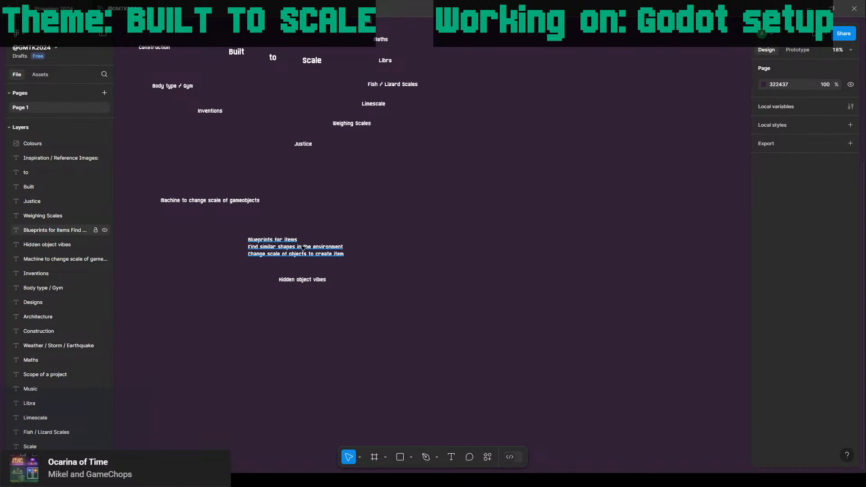
pyautogui.click(249, 205)
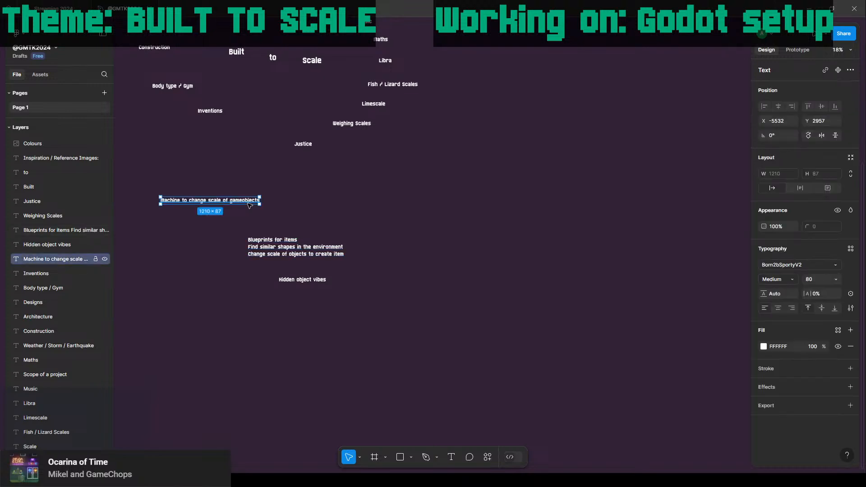
pyautogui.click(333, 219)
pyautogui.hotkey('ctrl', 'f')
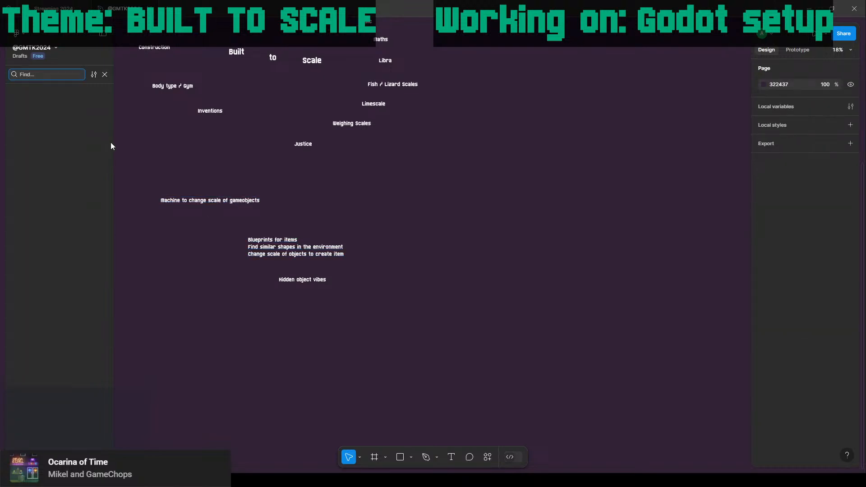
pyautogui.click(232, 226)
pyautogui.click(211, 201)
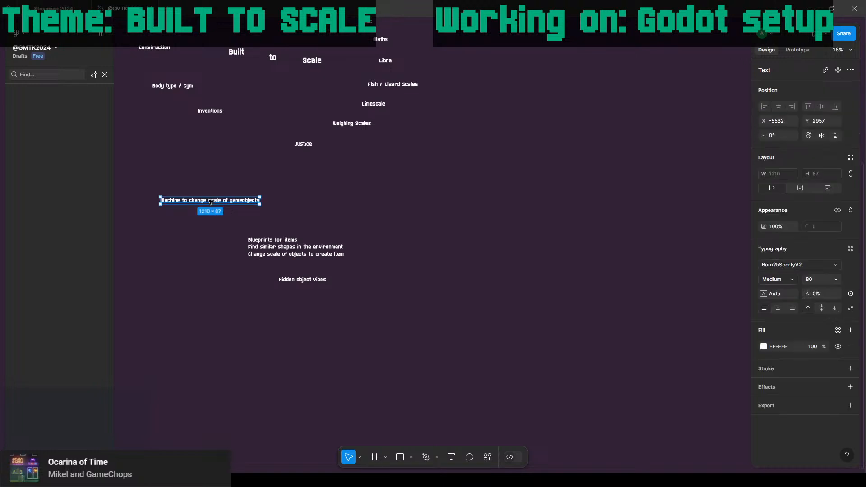
pyautogui.keyDown('alt'); pyautogui.moveTo(211, 202); pyautogui.dragTo(435, 251); pyautogui.keyUp('alt')
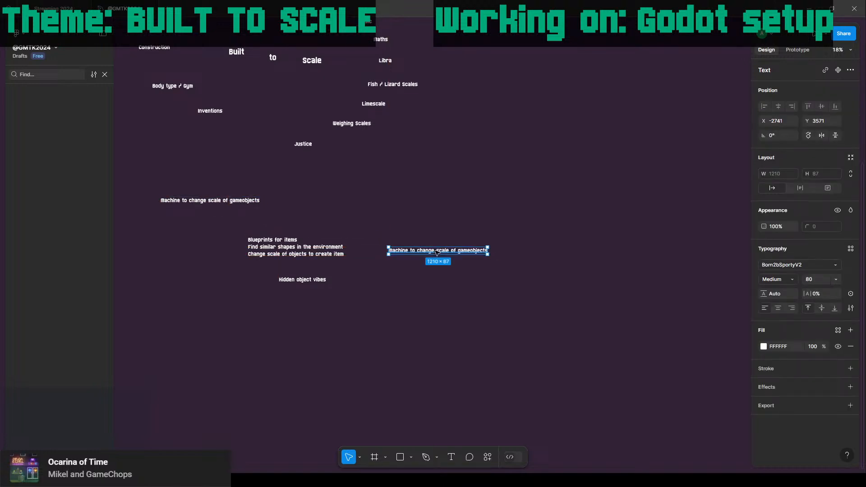
# Replace the copied text with "Game Style:" followed by the line "Technology - machine to change scale of objects".
pyautogui.doubleClick(436, 251)
pyautogui.write('Them')
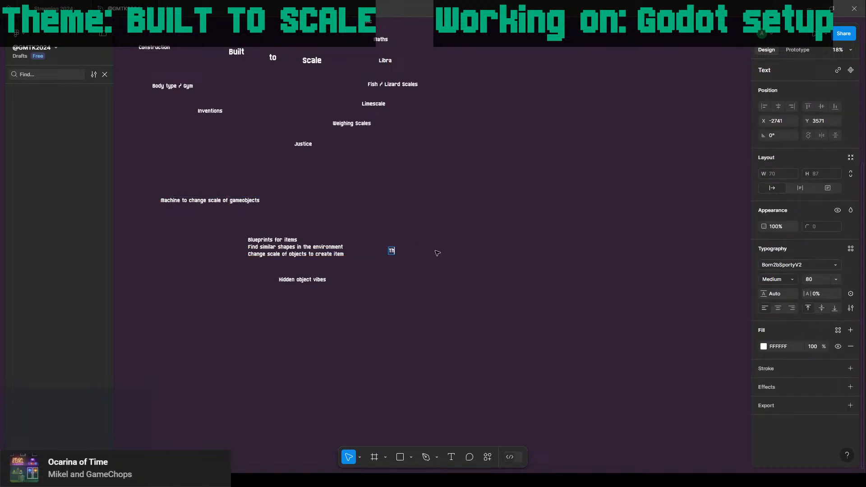
pyautogui.press('BackSpace')
pyautogui.press('BackSpace')
pyautogui.press('BackSpace')
pyautogui.press('BackSpace')
pyautogui.write('Game Style:')
pyautogui.press('Return')
pyautogui.write('Techniology - machine to ')
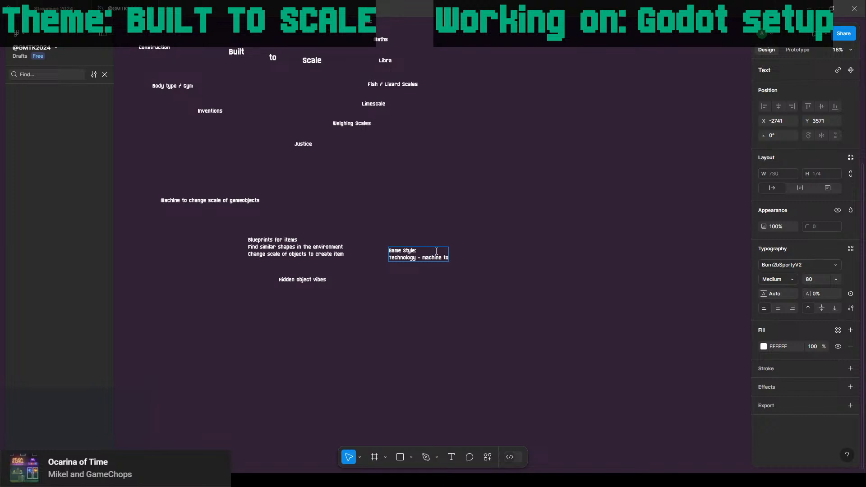
pyautogui.write('change scale of objects')
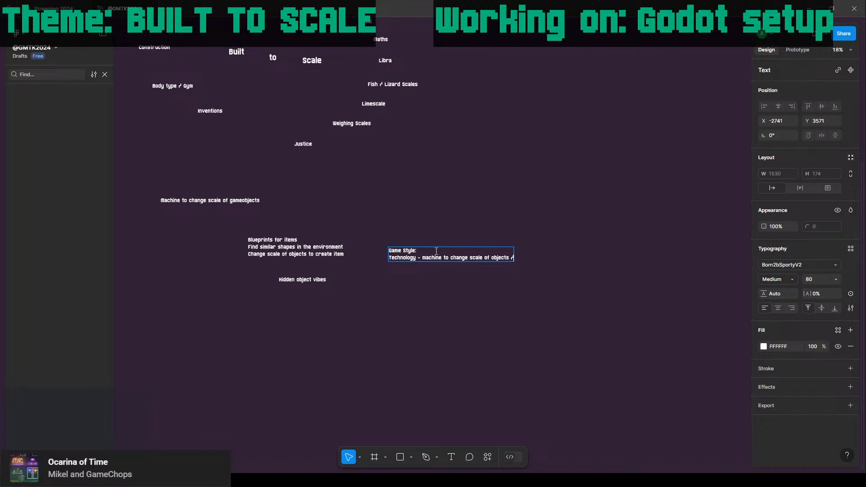
pyautogui.write(' &')
pyautogui.press('BackSpace')
pyautogui.press('Escape')
pyautogui.press('Tab')
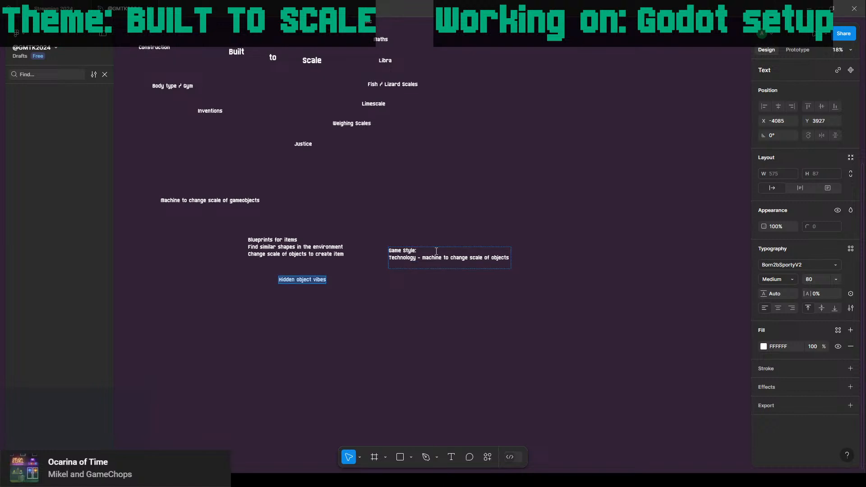
# Split "machine to change scale of objects" onto its own bulleted line under "Technology" in the Game Style note.
pyautogui.doubleClick(417, 257)
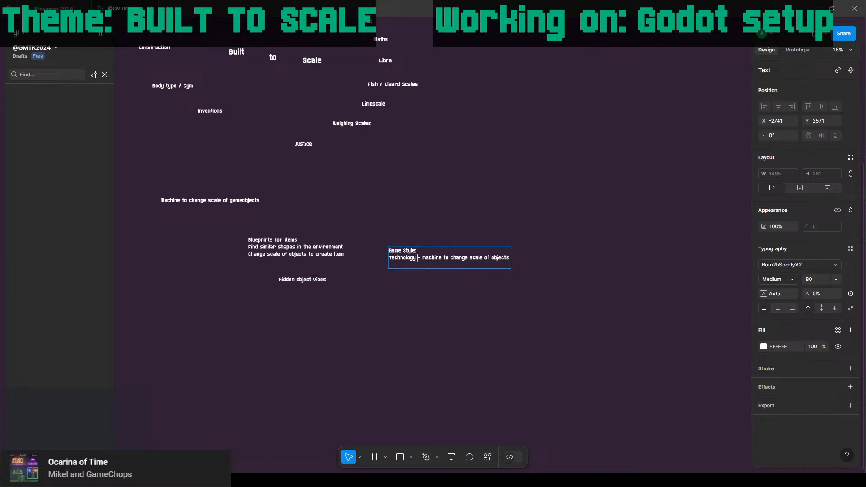
pyautogui.press('Return')
pyautogui.press('Right')
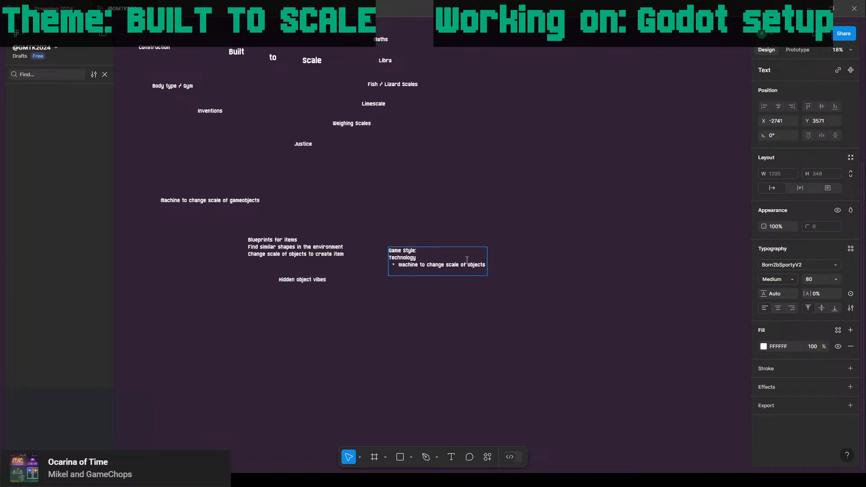
pyautogui.press('BackSpace')
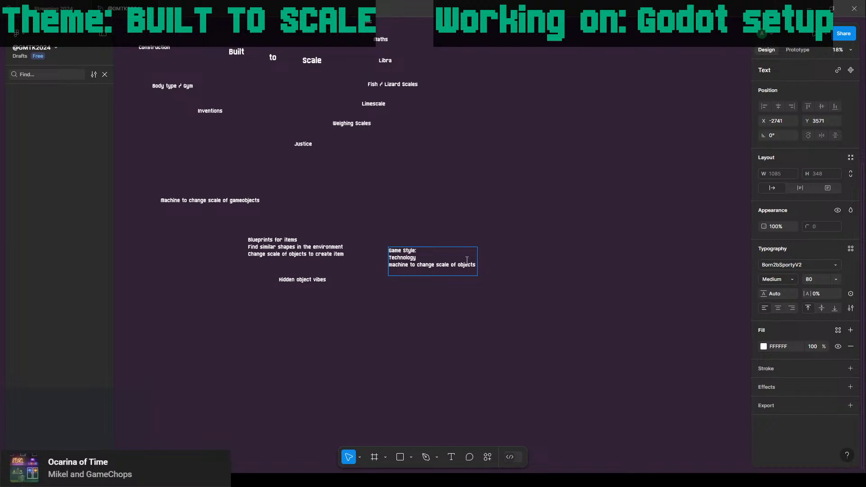
pyautogui.hotkey('ctrl', 'z')
# Add a second bullet under "Technology" reading "machine to combine into tool / weapon for use".
pyautogui.press('Return')
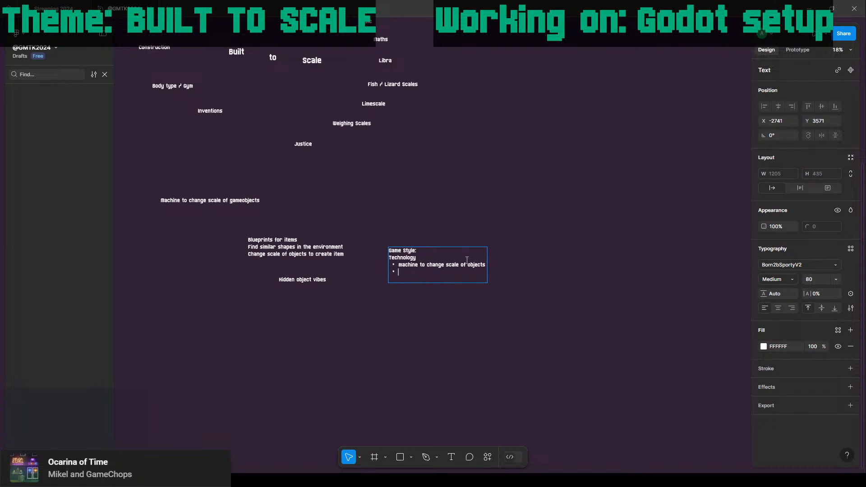
pyautogui.write('machine to combine into')
pyautogui.press('BackSpace')
pyautogui.press('BackSpace')
pyautogui.press('BackSpace')
pyautogui.press('BackSpace')
pyautogui.press('BackSpace')
pyautogui.write('into tool / weapon')
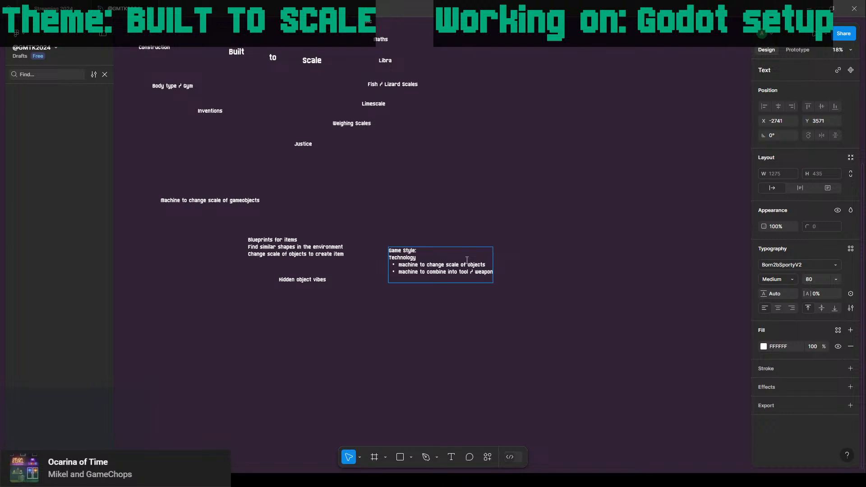
pyautogui.write(' for use')
# End the bulleted list and add the unbulleted lines "Or" and "Fantasy / Magic" below a blank line in the Game Style note.
pyautogui.press('Return')
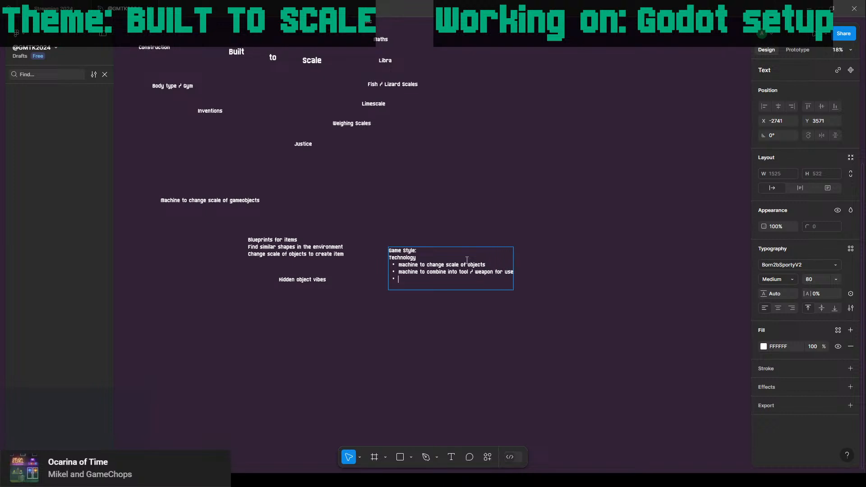
pyautogui.press('Return')
pyautogui.press('BackSpace')
pyautogui.press('Return')
pyautogui.write('Or')
pyautogui.press('Return')
pyautogui.press('BackSpace')
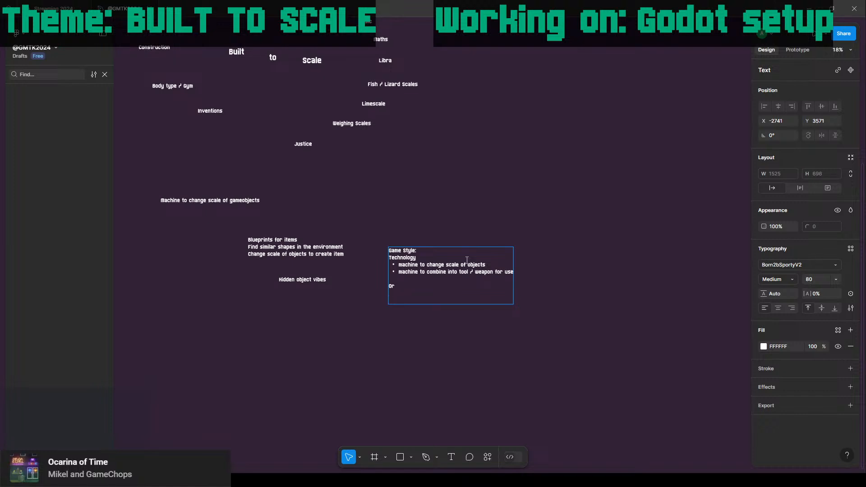
pyautogui.write('Fantasy / Magic')
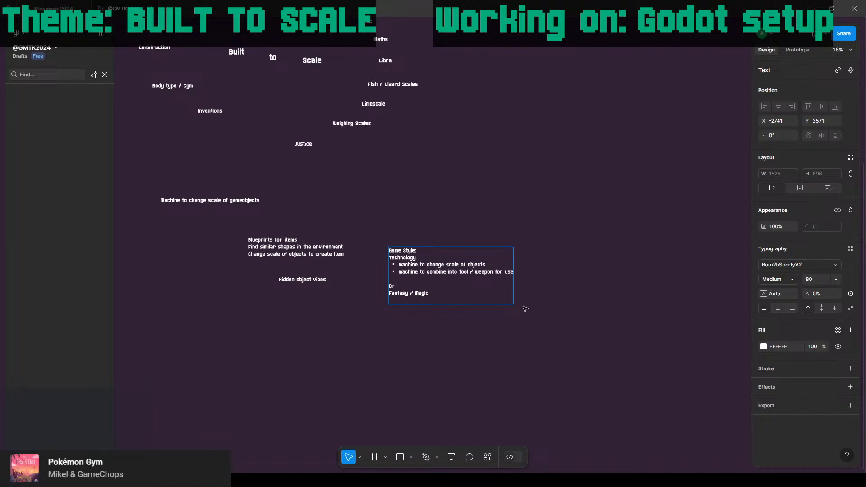
pyautogui.press('Escape')
pyautogui.press('Escape')
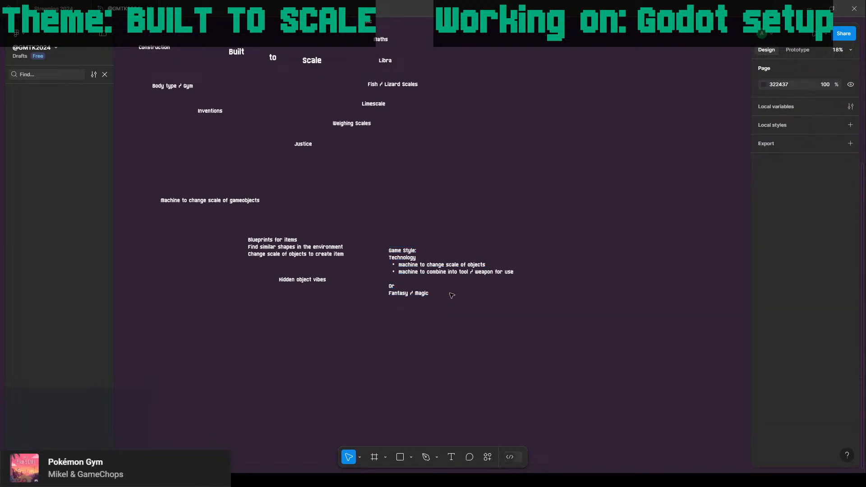
pyautogui.doubleClick(417, 293)
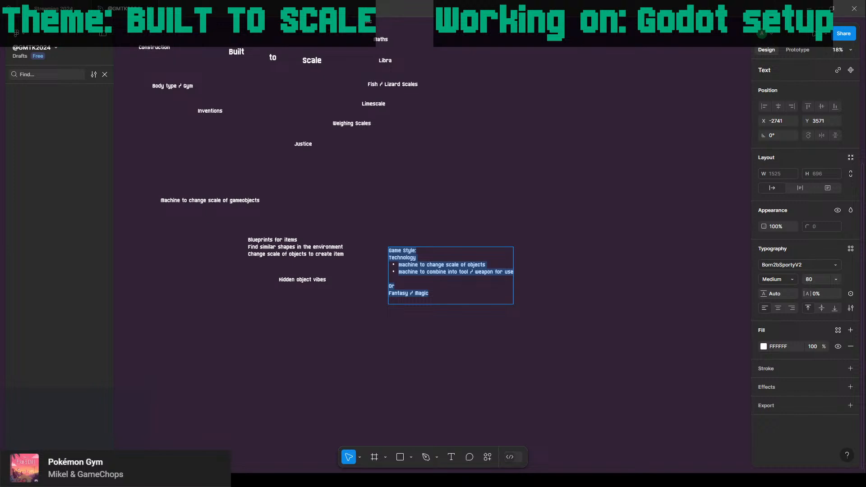
pyautogui.press('Escape')
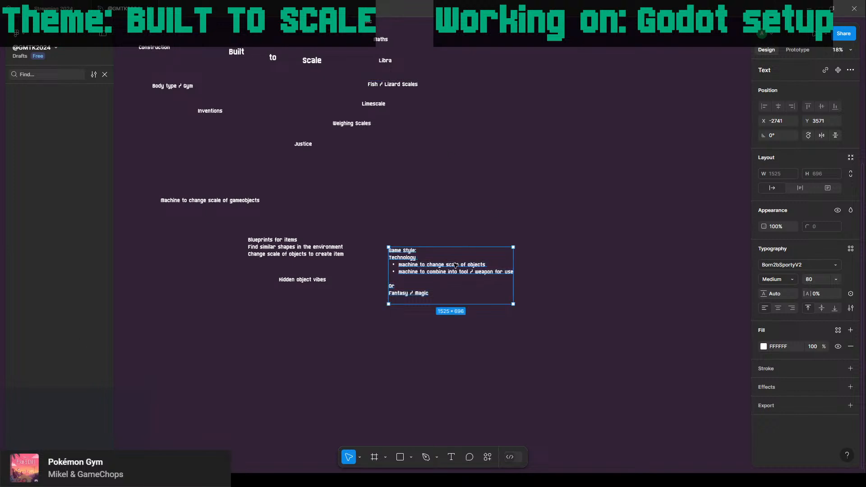
pyautogui.press('Escape')
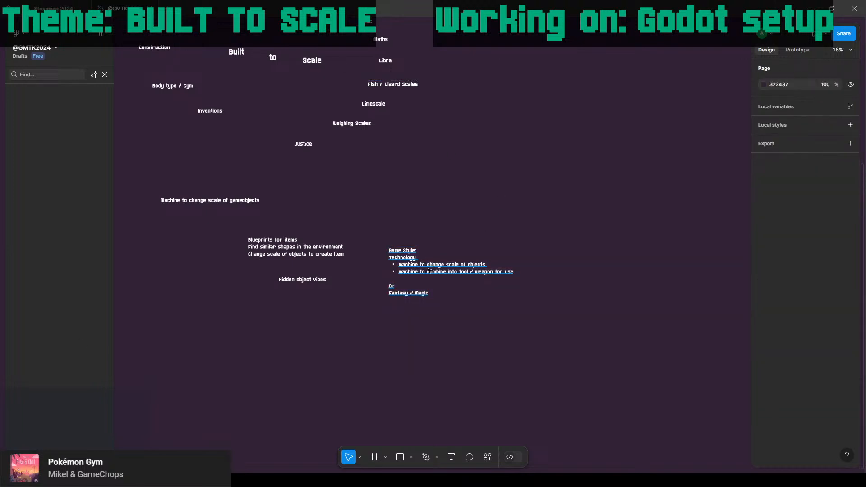
# Move the Game Style note slightly up and to the right, farther from the Blueprints note.
pyautogui.click(429, 271)
pyautogui.keyDown('ctrl'); pyautogui.scroll(3, 429, 270); pyautogui.keyUp('ctrl')
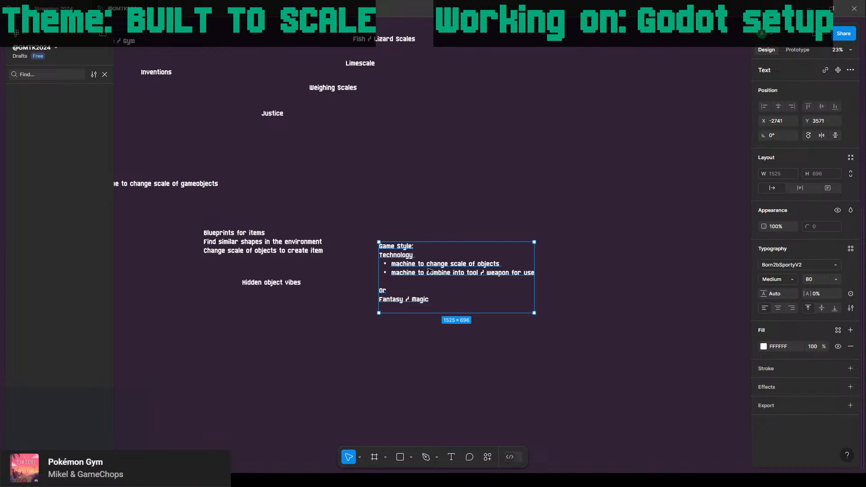
pyautogui.moveTo(462, 212); pyautogui.dragTo(594, 159, button='middle')
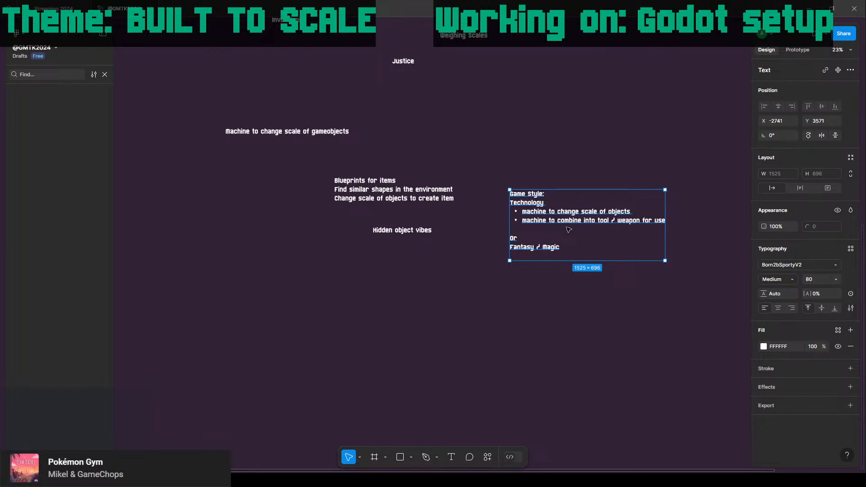
pyautogui.moveTo(493, 154); pyautogui.dragTo(333, 286, button='middle')
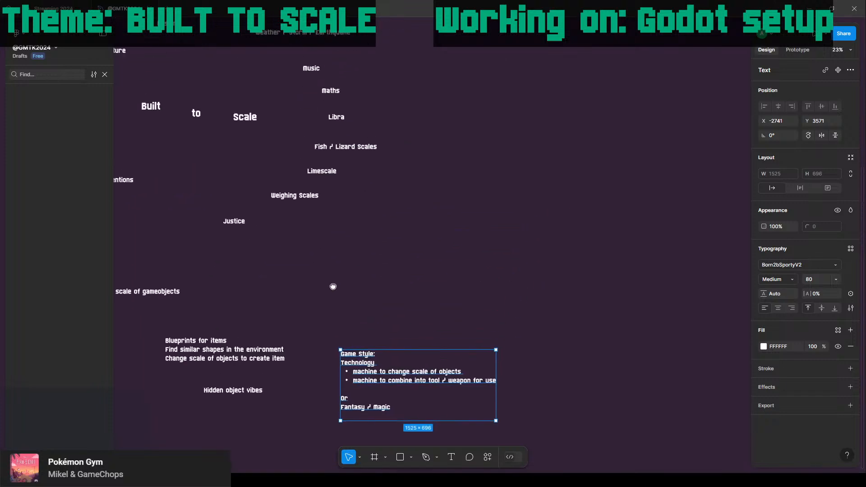
pyautogui.keyDown('ctrl'); pyautogui.scroll(-3, 333, 286); pyautogui.keyUp('ctrl')
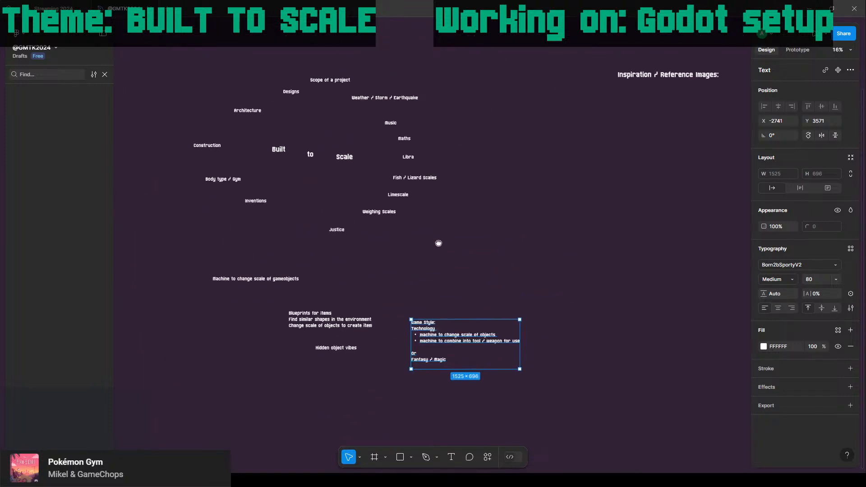
pyautogui.moveTo(438, 243); pyautogui.dragTo(404, 257, button='middle')
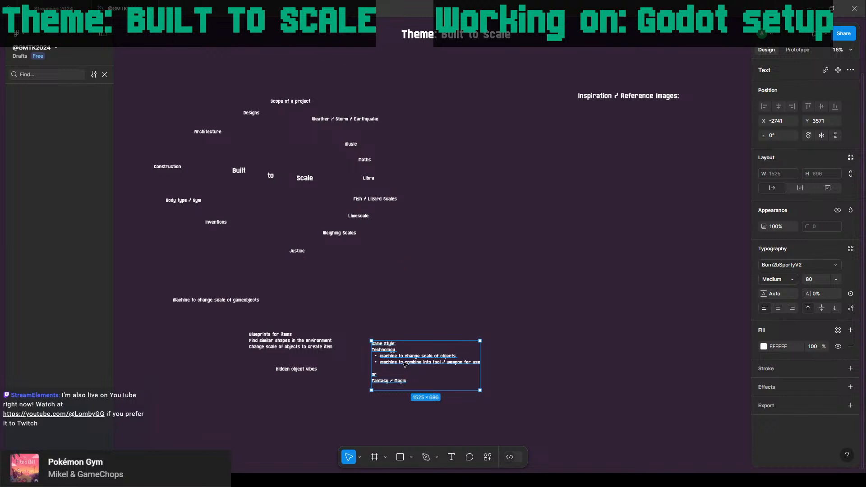
pyautogui.moveTo(425, 343); pyautogui.dragTo(455, 327)
pyautogui.press('Escape')
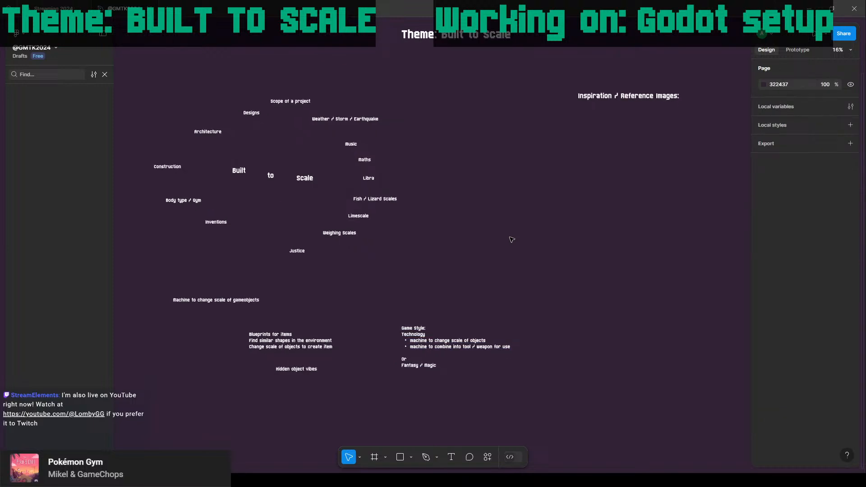
# Review the Built to Scale word map, the idea notes below it and the Game Style note.
pyautogui.keyDown('ctrl'); pyautogui.scroll(1, 511, 239); pyautogui.keyUp('ctrl')
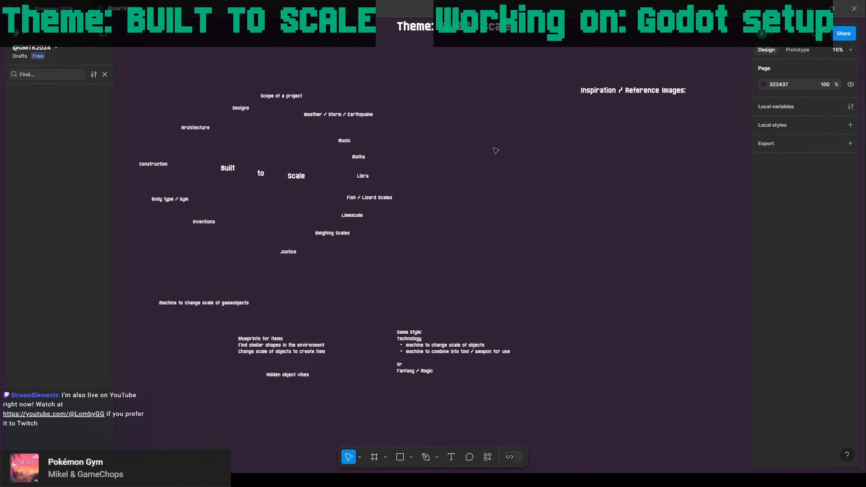
pyautogui.keyDown('ctrl'); pyautogui.scroll(-1, 487, 152); pyautogui.keyUp('ctrl')
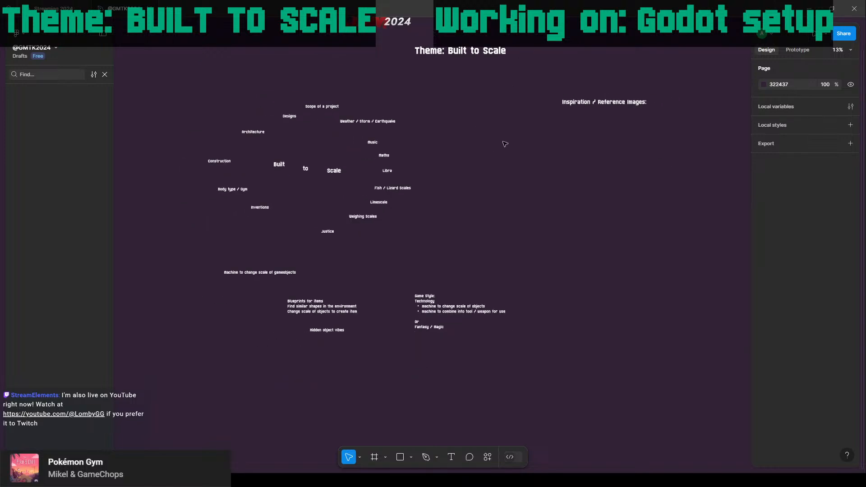
pyautogui.keyDown('ctrl'); pyautogui.scroll(-2, 491, 190); pyautogui.keyUp('ctrl')
pyautogui.moveTo(444, 196); pyautogui.dragTo(391, 168, button='middle')
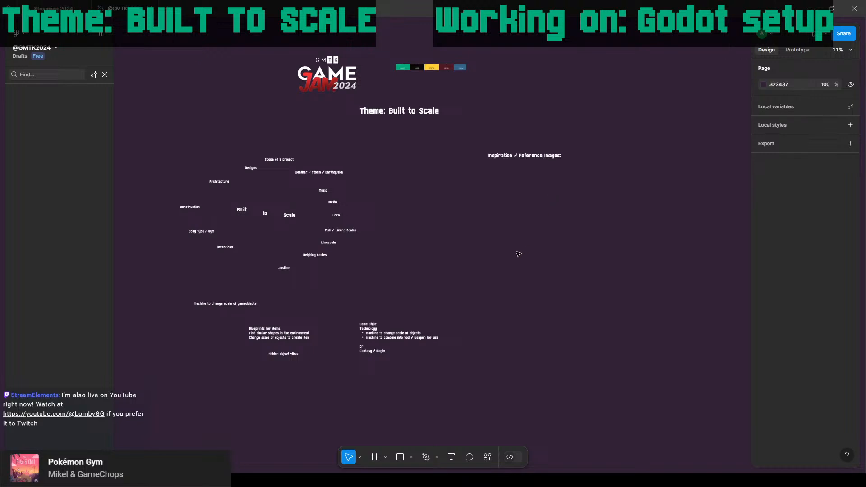
pyautogui.scroll(-2, 537, 212)
pyautogui.scroll(2, 554, 189)
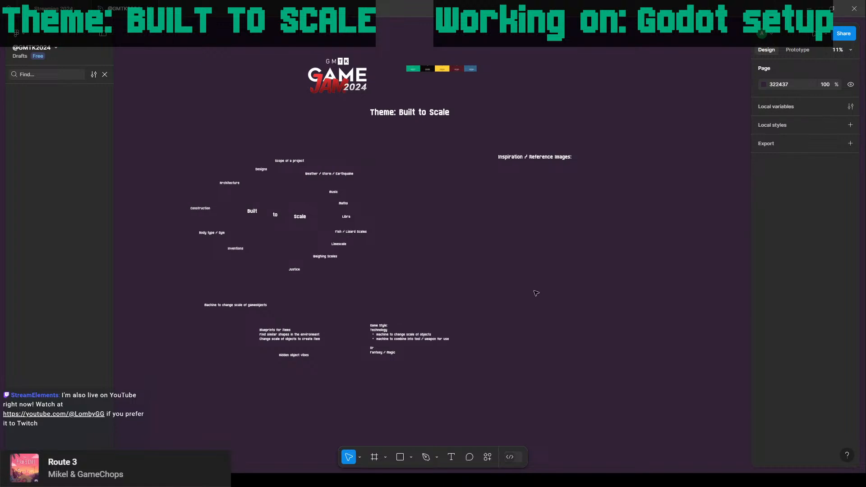
pyautogui.keyDown('ctrl'); pyautogui.scroll(-1, 536, 293); pyautogui.keyUp('ctrl')
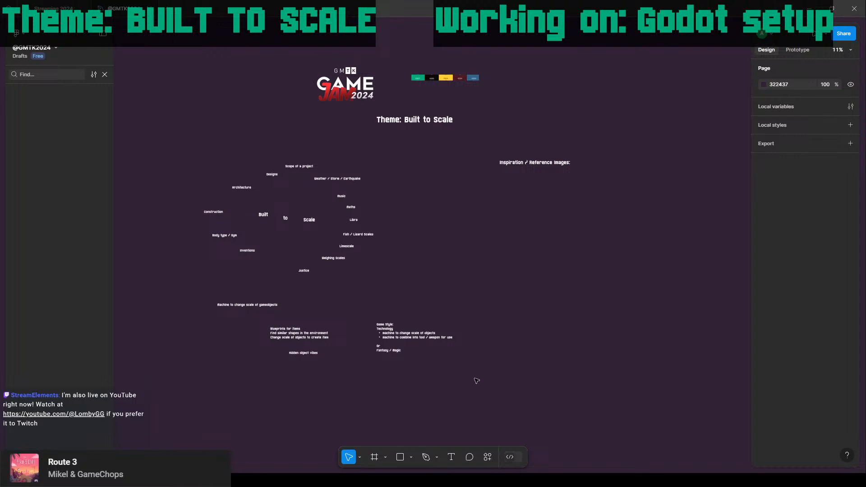
pyautogui.keyDown('ctrl'); pyautogui.scroll(3, 431, 406); pyautogui.keyUp('ctrl')
pyautogui.keyDown('ctrl'); pyautogui.scroll(3, 402, 305); pyautogui.keyUp('ctrl')
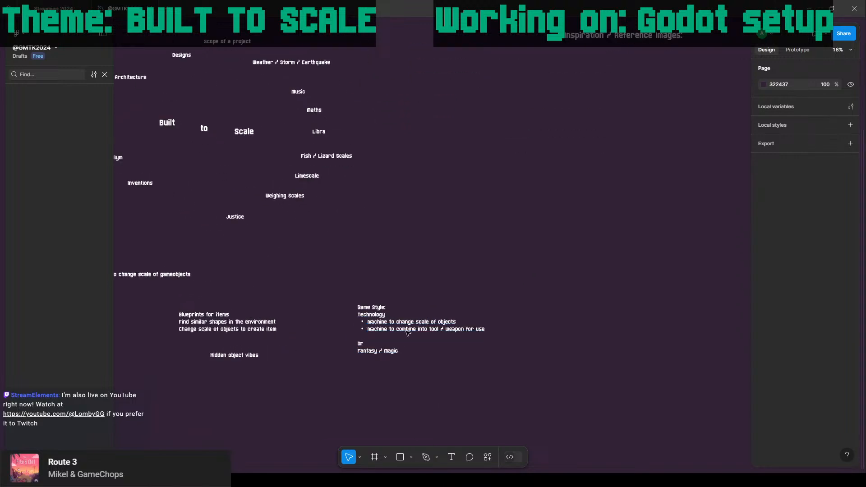
# Switch to Godot and inspect the Player node's Transform properties and its player.gd script.
pyautogui.moveTo(421, 374); pyautogui.dragTo(498, 331, button='middle')
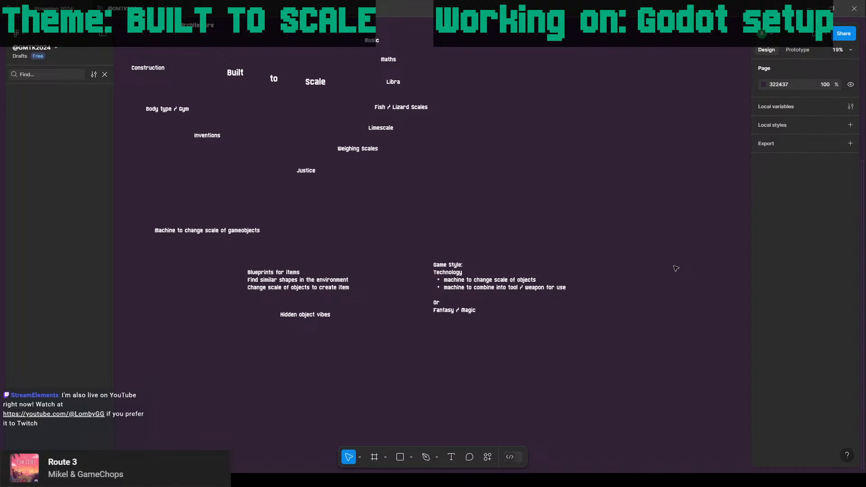
pyautogui.moveTo(381, 228); pyautogui.dragTo(430, 295, button='middle')
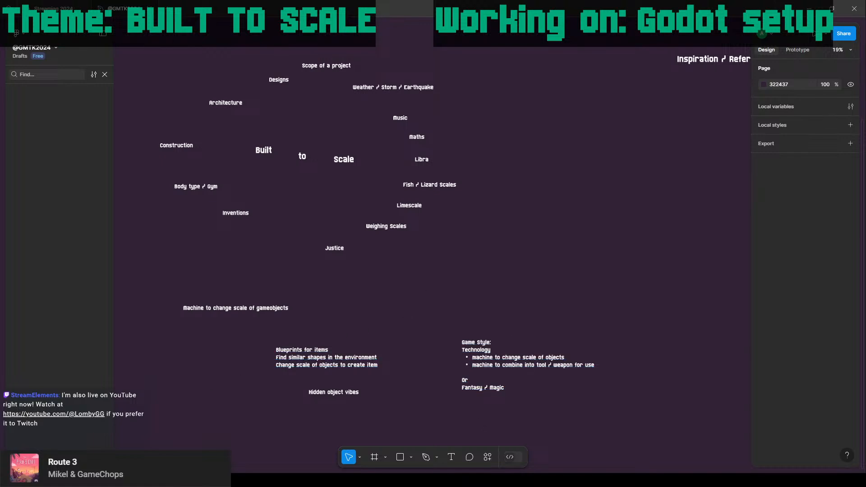
pyautogui.hotkey('alt', 'Tab')
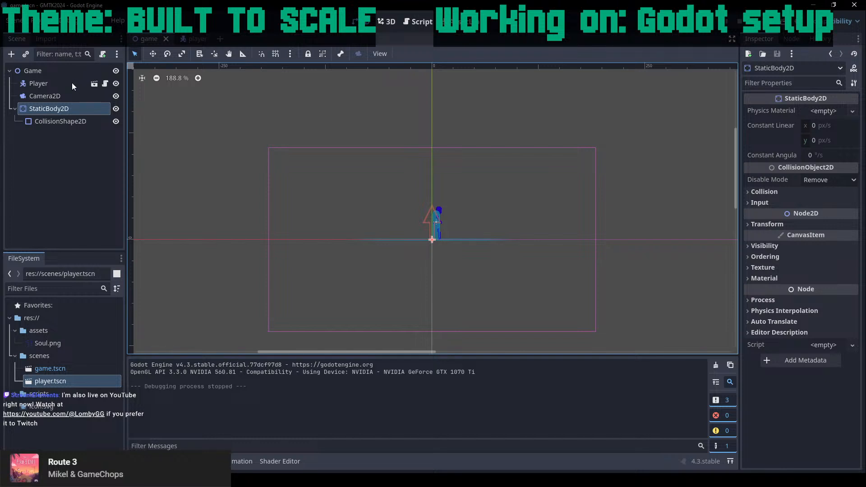
pyautogui.click(50, 76)
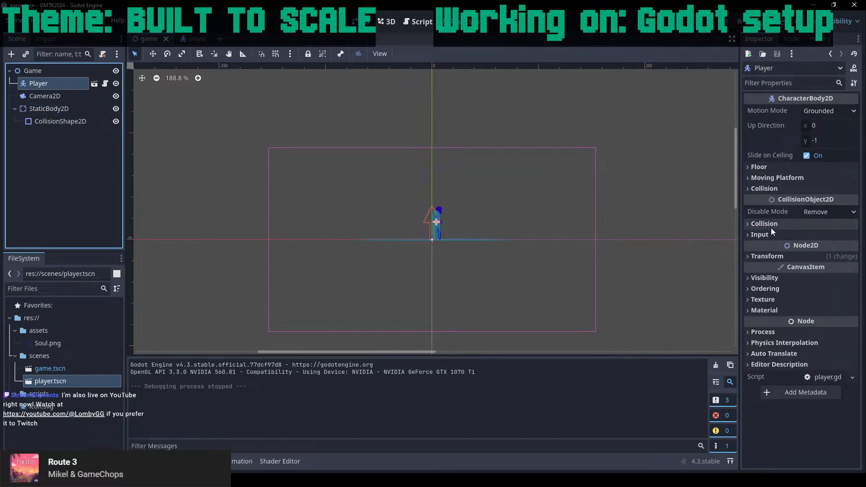
pyautogui.click(746, 256)
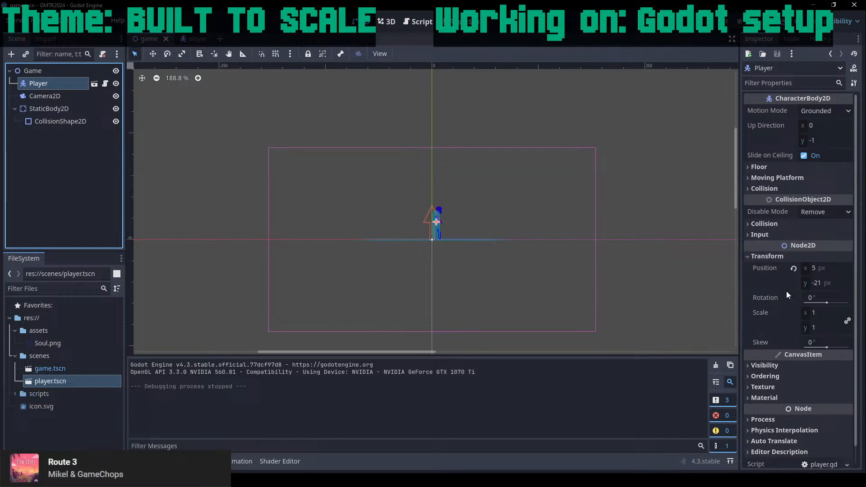
pyautogui.click(102, 54)
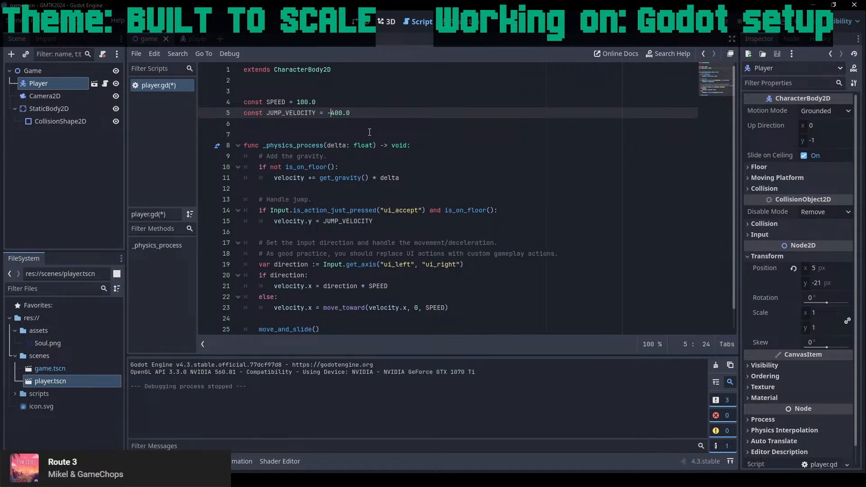
pyautogui.scroll(-1, 403, 234)
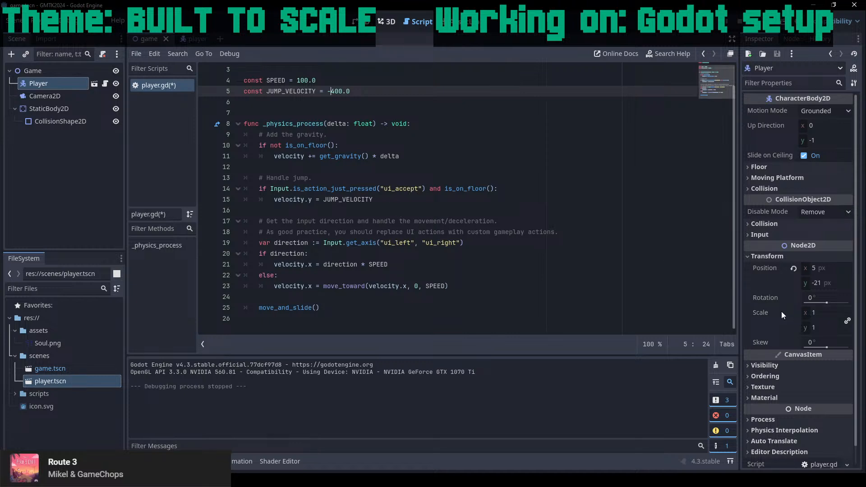
# Try a scale of 1.165 on the Player node and reset the scale to its default.
pyautogui.moveTo(813, 314); pyautogui.dragTo(832, 313)
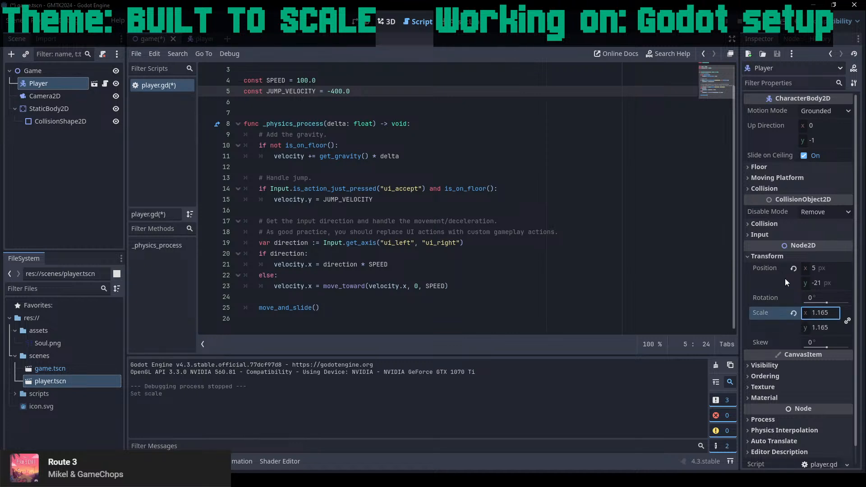
pyautogui.click(793, 313)
# Try inserting the Player's scale property below the JUMP_VELOCITY constant in player.gd and remove the inserted text.
pyautogui.moveTo(759, 315); pyautogui.dragTo(399, 102)
pyautogui.hotkey('shift', 'Home')
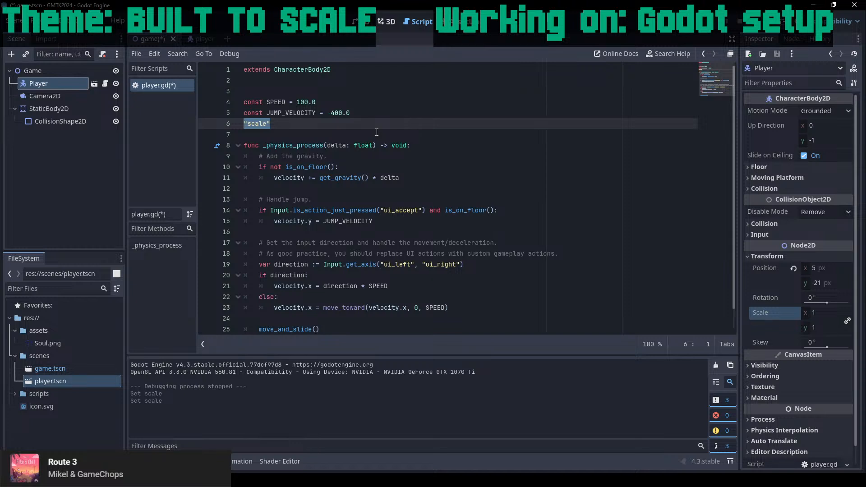
pyautogui.press('BackSpace')
# Open the Player scene, try a reference to its root node above the SPEED constant, and remove it with the extra blank line.
pyautogui.moveTo(38, 84); pyautogui.dragTo(194, 39)
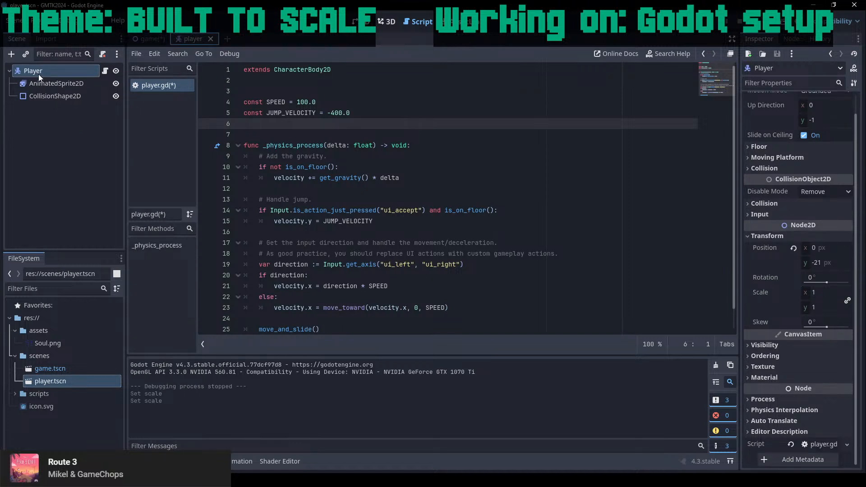
pyautogui.moveTo(45, 72); pyautogui.dragTo(291, 88)
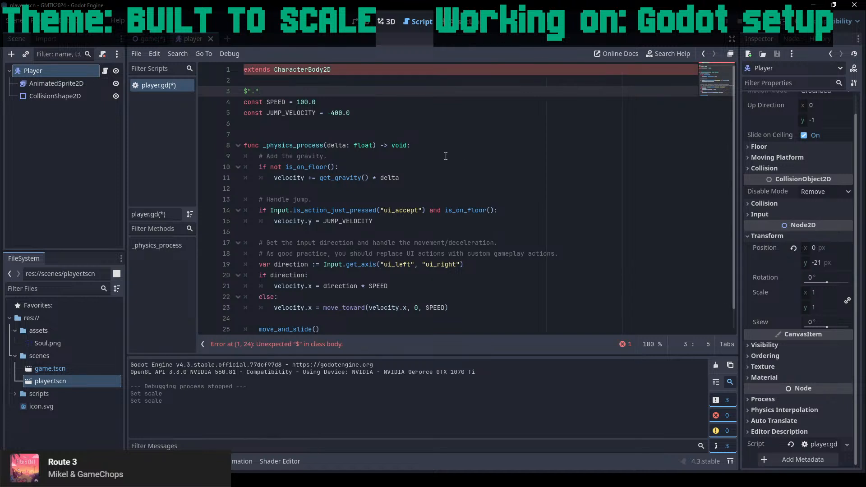
pyautogui.press('BackSpace')
pyautogui.press('BackSpace')
pyautogui.press('BackSpace')
pyautogui.press('BackSpace')
pyautogui.press('BackSpace')
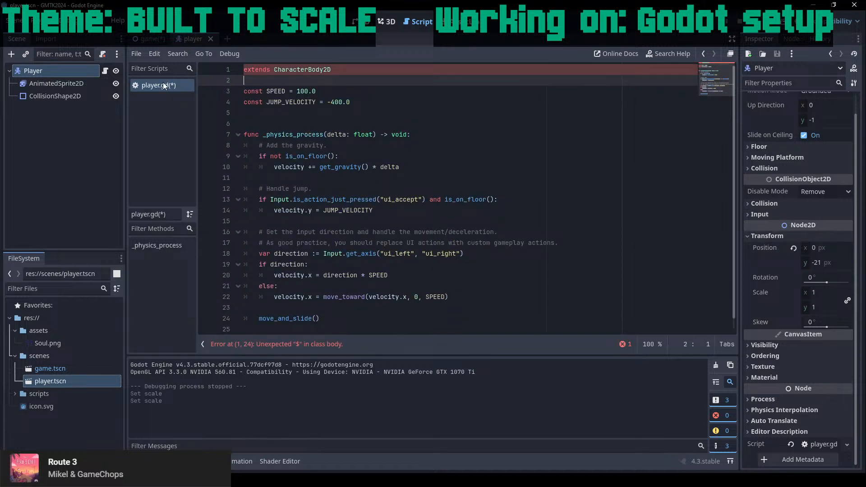
# Check the properties of the AnimatedSprite2D and CollisionShape2D nodes and return to the Player root node.
pyautogui.click(52, 82)
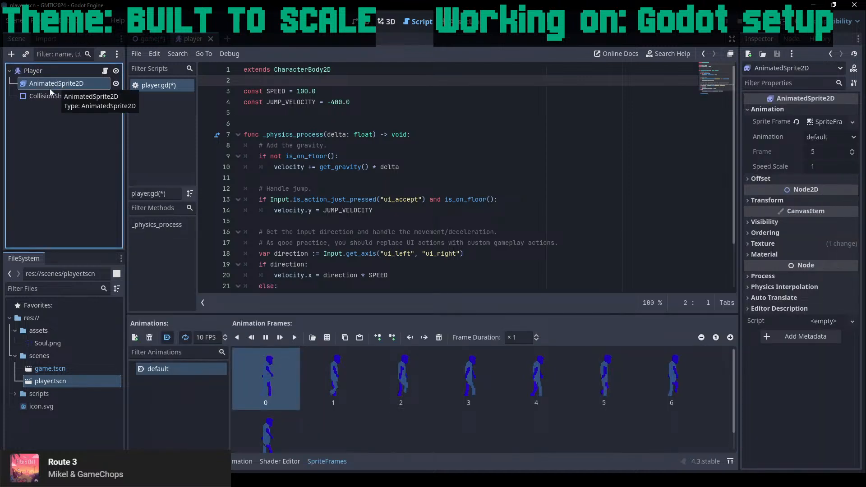
pyautogui.click(40, 94)
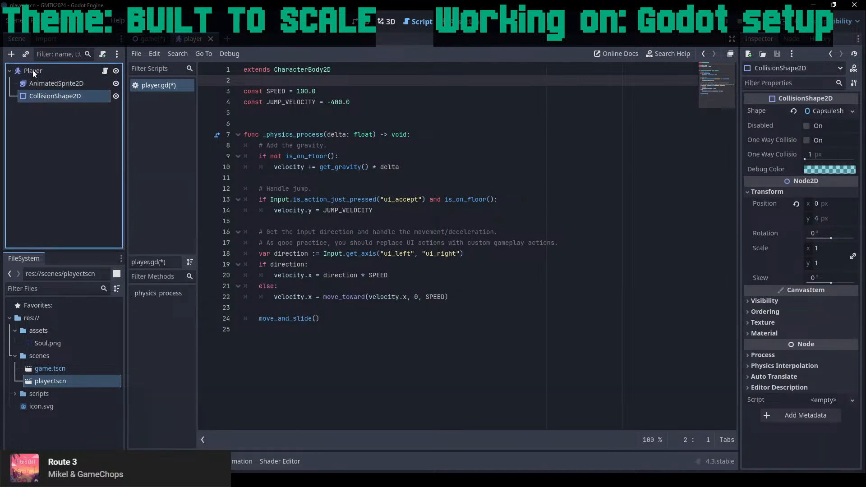
pyautogui.click(33, 70)
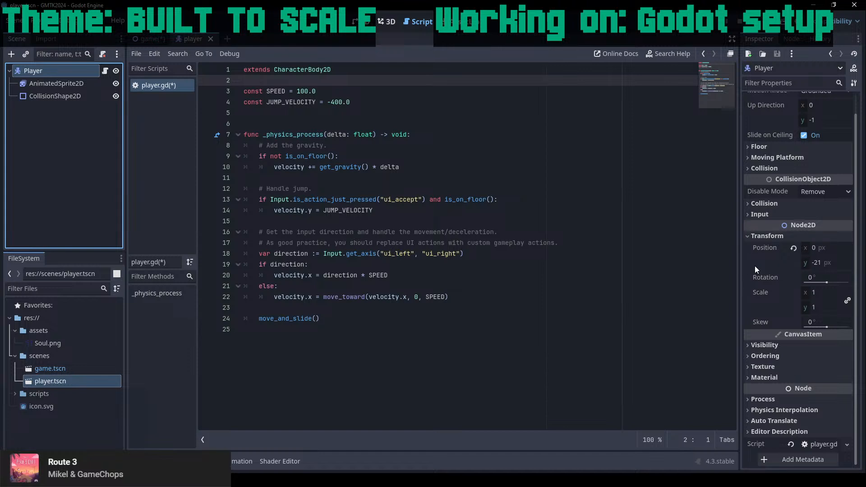
# Try inserting the Player's scale property above the _physics_process function and remove the inserted text with its line.
pyautogui.moveTo(764, 292); pyautogui.dragTo(263, 119)
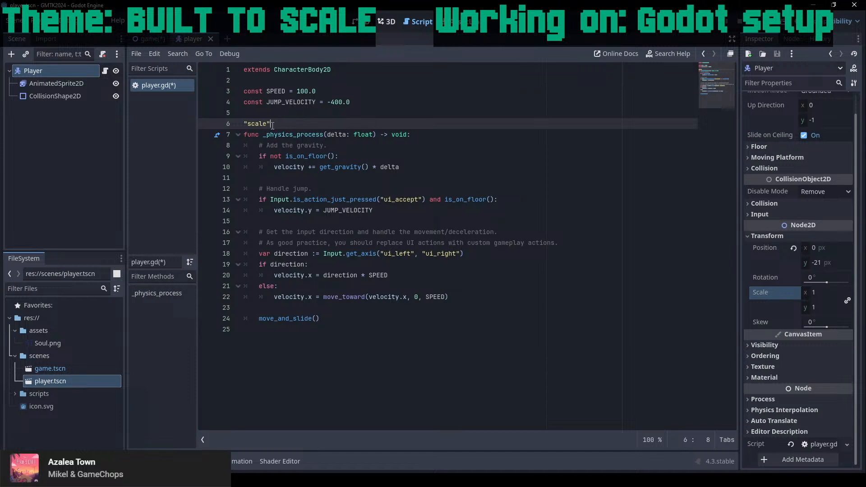
pyautogui.hotkey('shift', 'Left')
pyautogui.hotkey('shift', 'Left')
pyautogui.hotkey('shift', 'Left')
pyautogui.hotkey('shift', 'Left')
pyautogui.hotkey('shift', 'Left')
pyautogui.hotkey('shift', 'Left')
pyautogui.hotkey('shift', 'Left')
pyautogui.press('BackSpace')
pyautogui.press('BackSpace')
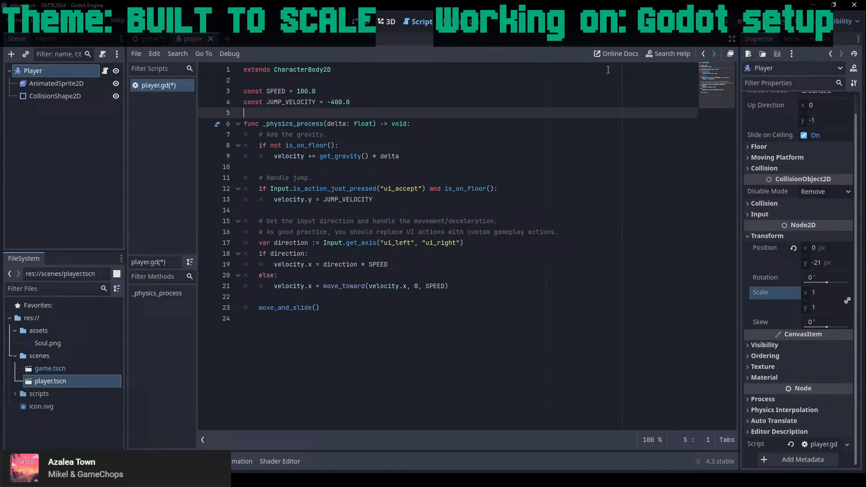
# Search the built-in help for "scale" and look up the Node2D scale property's description.
pyautogui.click(666, 55)
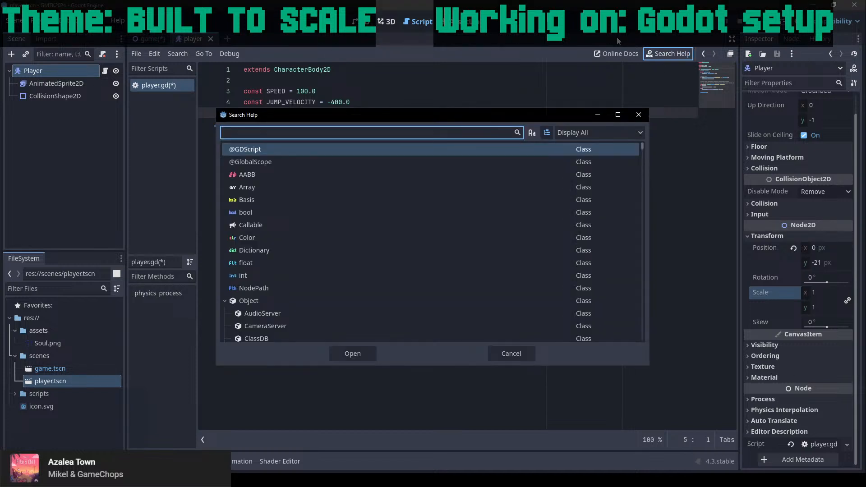
pyautogui.write('scale')
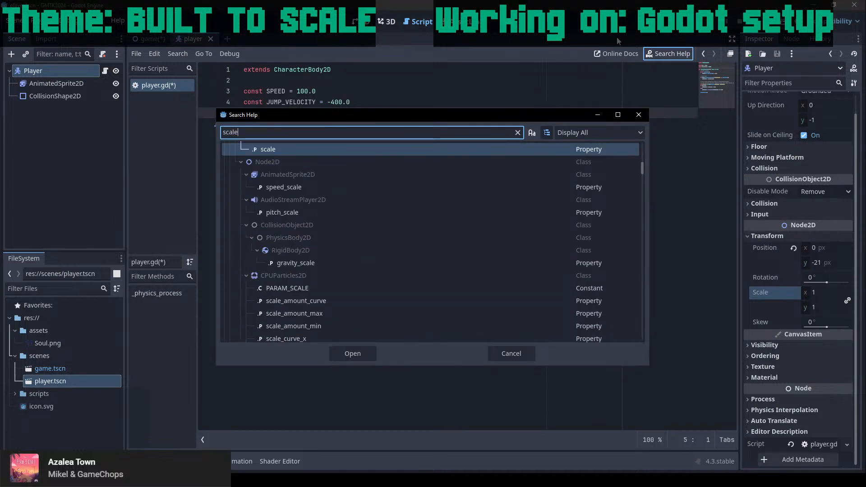
pyautogui.scroll(4, 298, 194)
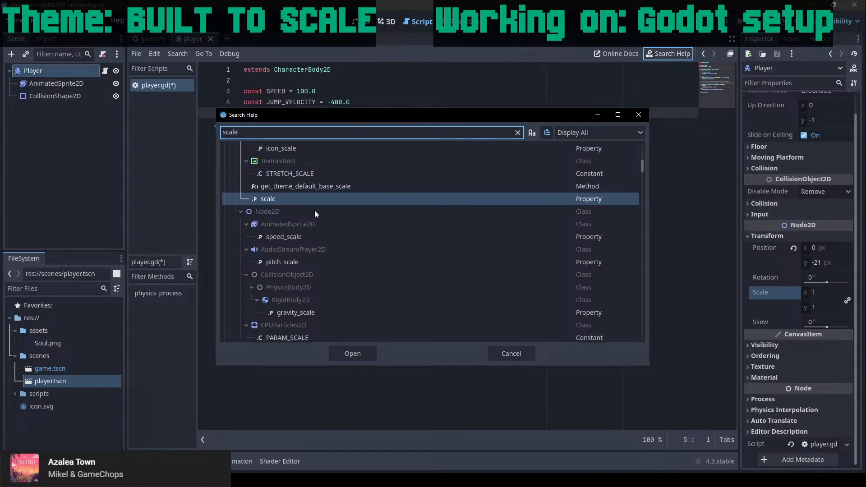
pyautogui.scroll(-5, 318, 230)
pyautogui.scroll(2, 293, 225)
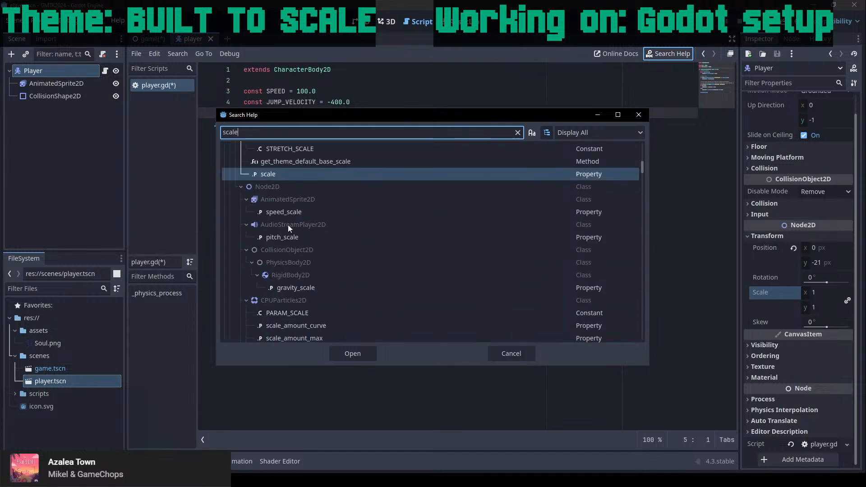
pyautogui.scroll(-3, 348, 254)
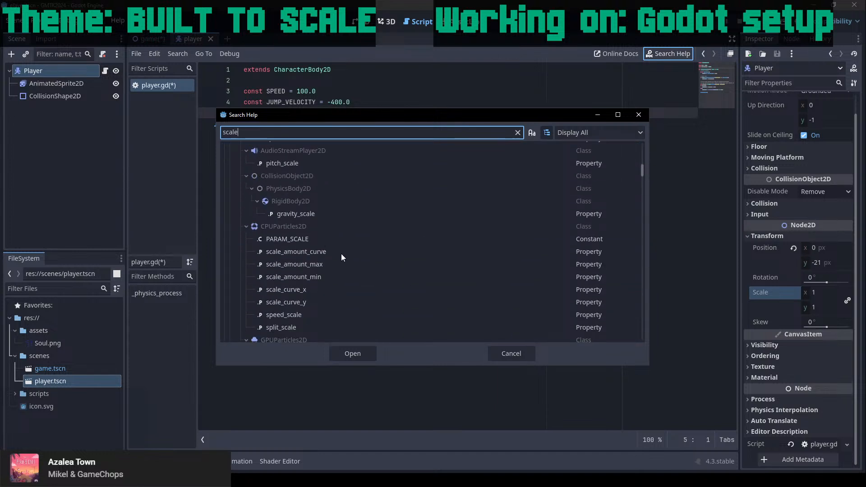
pyautogui.scroll(-2, 301, 308)
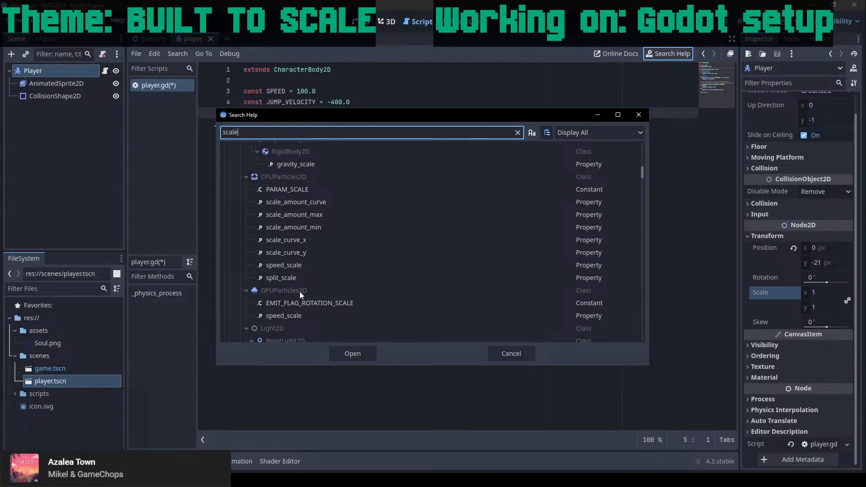
pyautogui.scroll(-1, 296, 295)
pyautogui.scroll(-4, 304, 245)
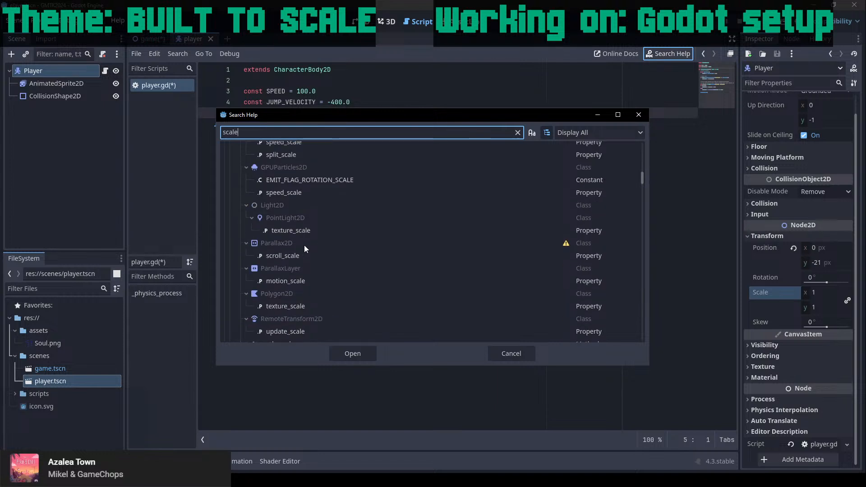
pyautogui.scroll(-3, 299, 259)
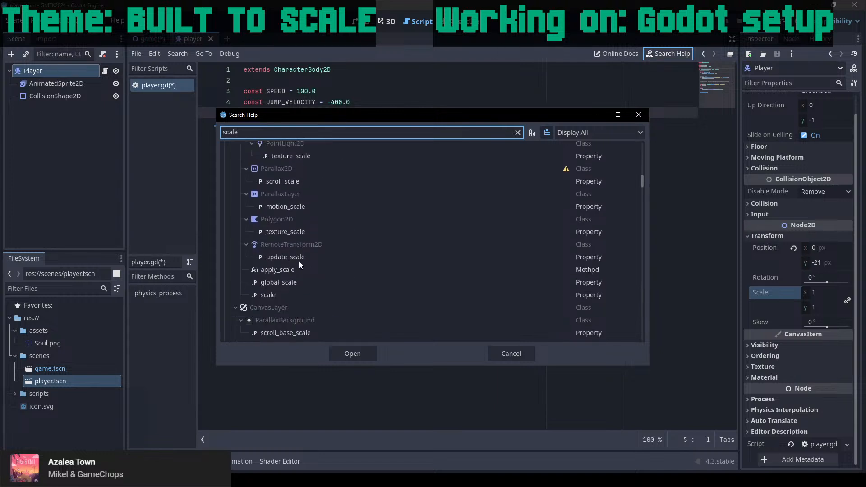
pyautogui.scroll(-1, 299, 261)
pyautogui.click(286, 261)
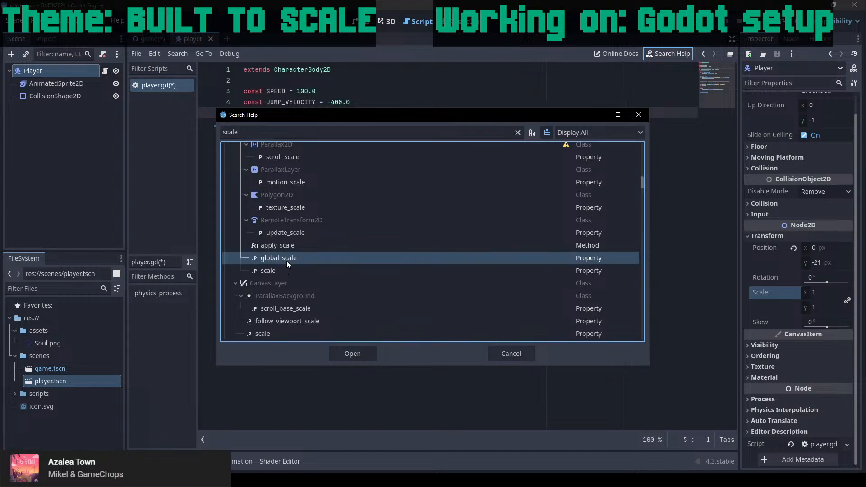
pyautogui.click(283, 272)
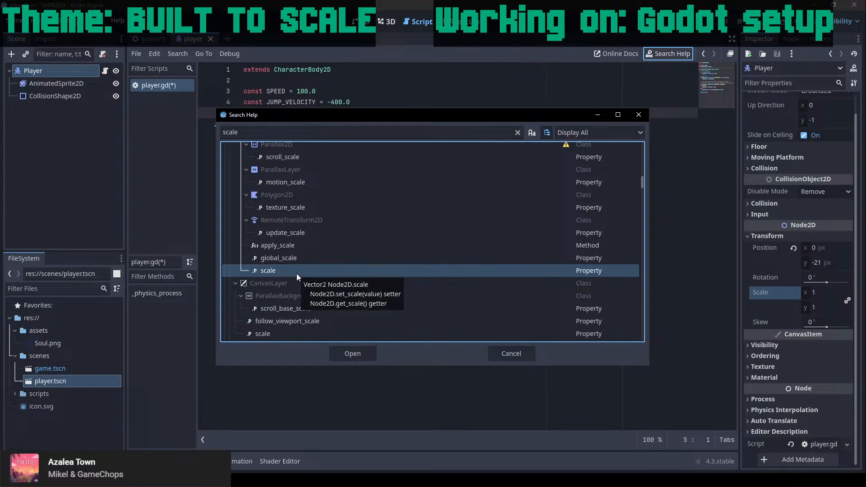
pyautogui.click(511, 352)
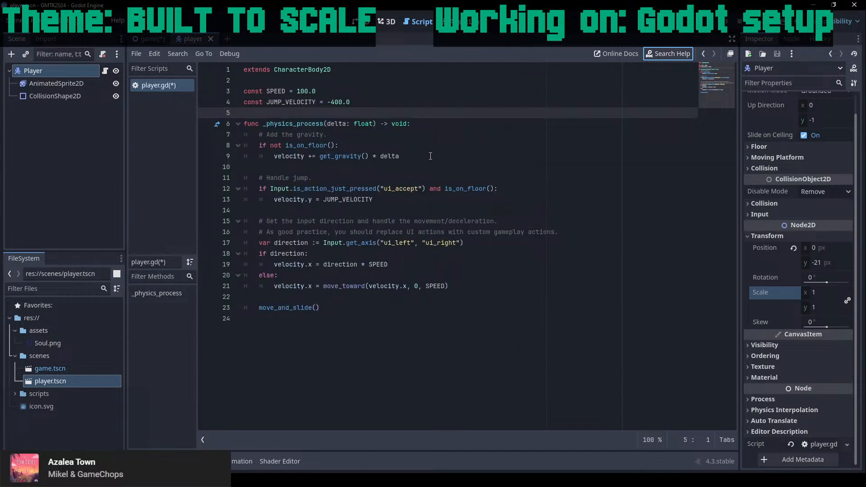
# Add a line below velocity.y = JUMP_VELOCITY in the jump block, try a scale attribute there, and clear that text.
pyautogui.click(387, 199)
pyautogui.press('Return')
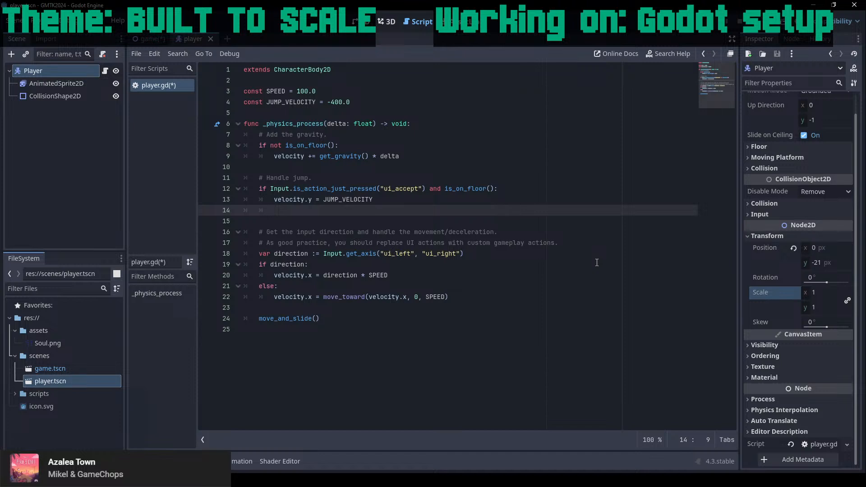
pyautogui.write('sca')
pyautogui.press('Return')
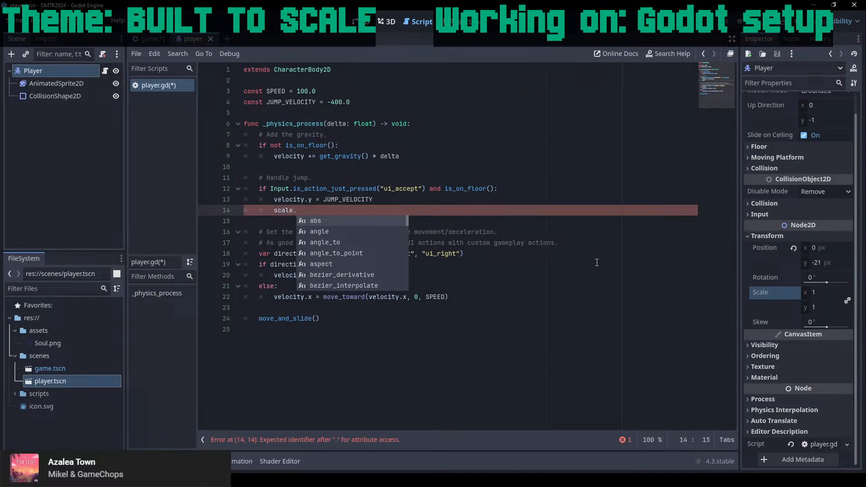
pyautogui.write('.x')
pyautogui.press('BackSpace')
pyautogui.press('BackSpace')
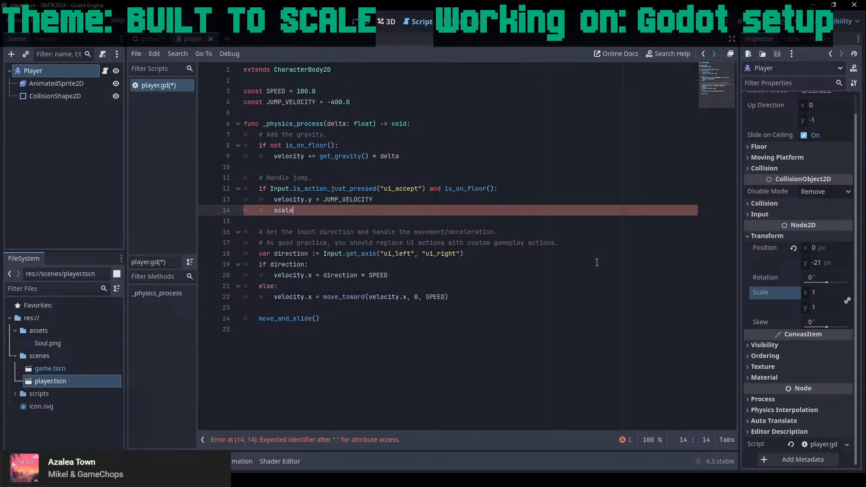
pyautogui.press('BackSpace')
pyautogui.press('BackSpace')
pyautogui.press('BackSpace')
pyautogui.press('BackSpace')
pyautogui.press('BackSpace')
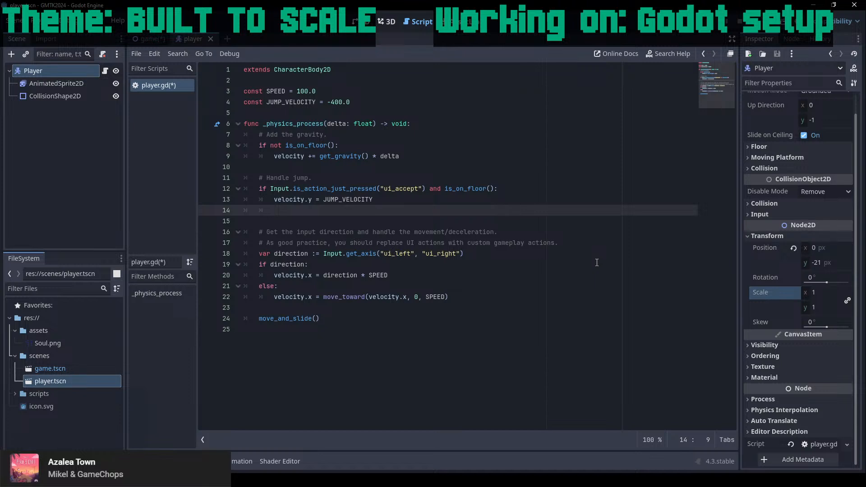
# Write scale.x = 2 on the new line of the jump block and add another line below it.
pyautogui.write('scale ')
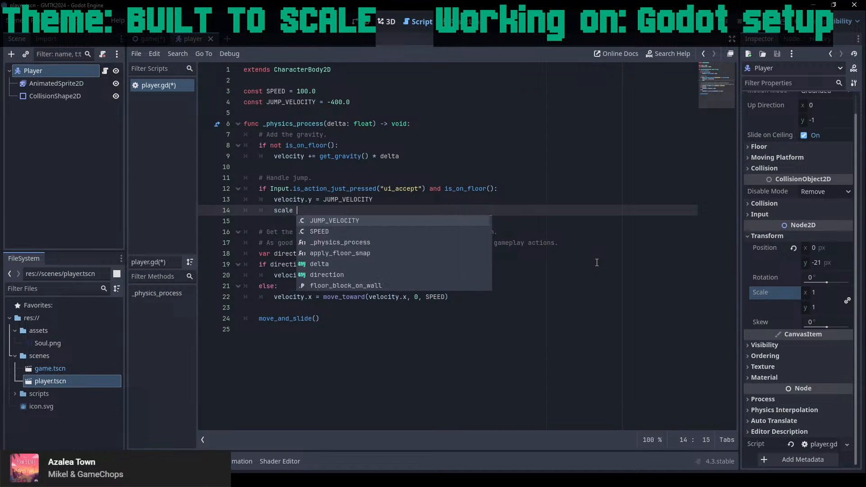
pyautogui.write('= 2')
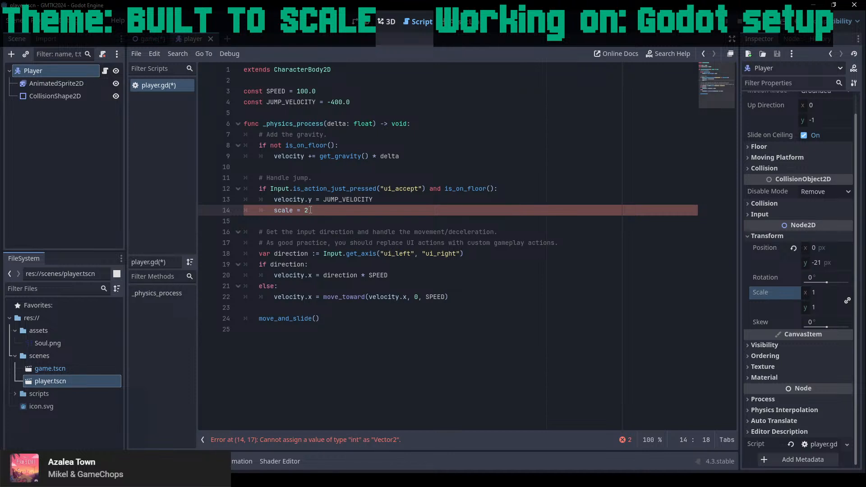
pyautogui.click(293, 212)
pyautogui.write('.x')
pyautogui.press('Escape')
pyautogui.press('End')
pyautogui.press('Return')
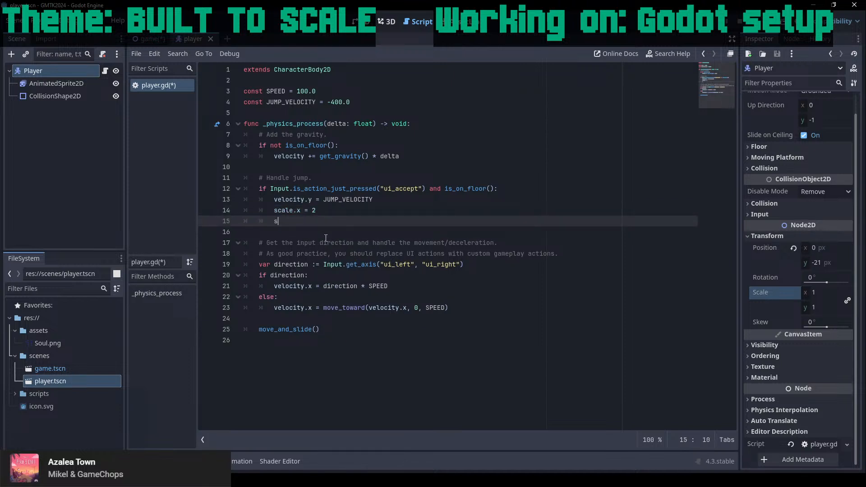
# Write scale.y = 2 below scale.x = 2 in the jump block of the Player script.
pyautogui.write('scale.y')
pyautogui.write(' -')
pyautogui.write(' 2')
pyautogui.click(438, 190)
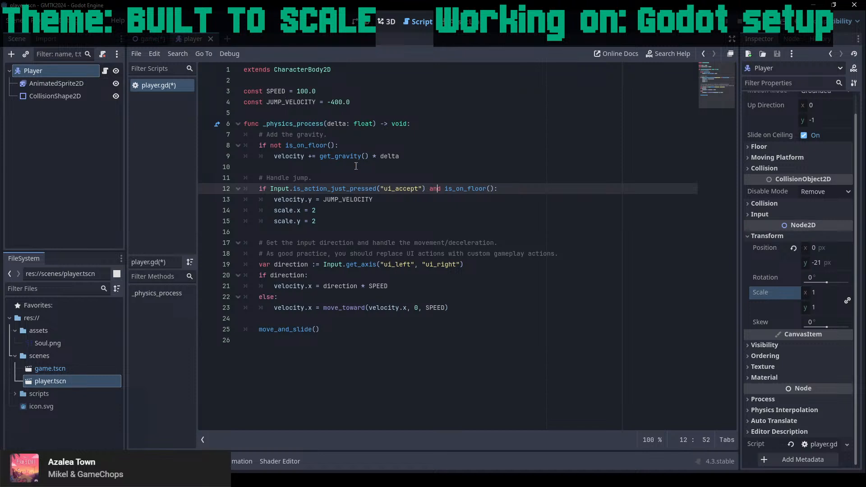
# Run the project from the game scene to test the jump scaling, and close the game window.
pyautogui.click(145, 40)
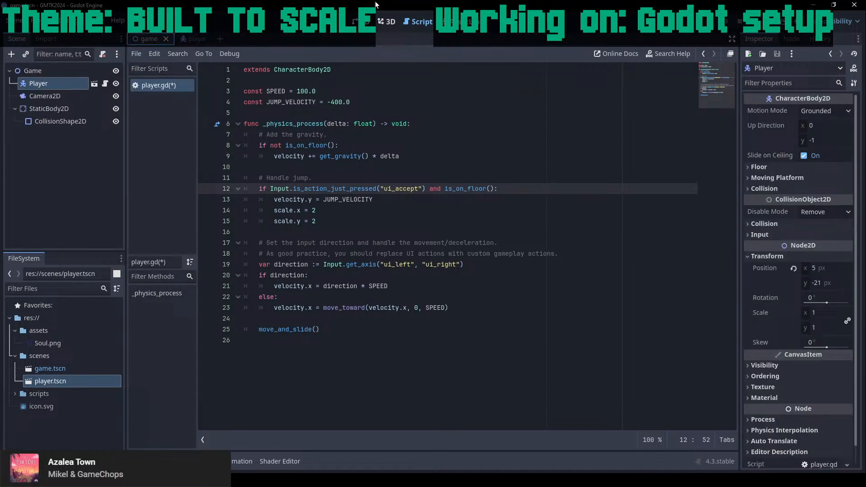
pyautogui.click(358, 21)
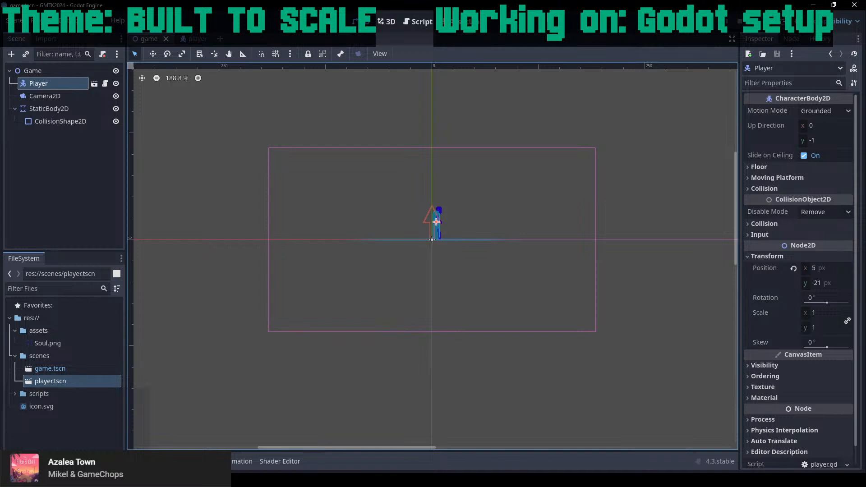
pyautogui.click(716, 22)
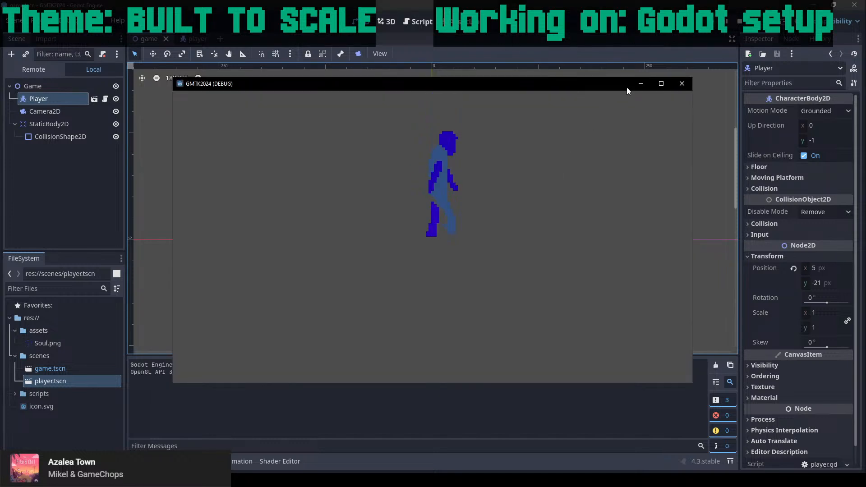
pyautogui.click(685, 83)
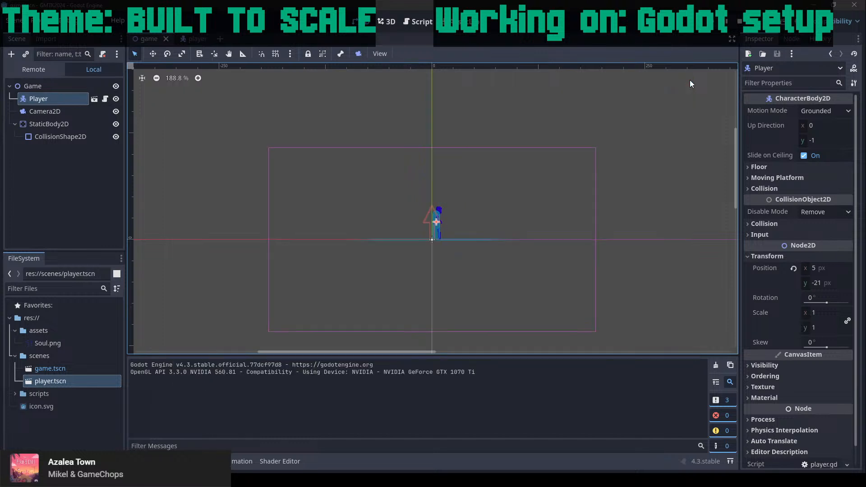
# Return to the player scene and reopen player.gd at the scale lines of the jump block.
pyautogui.click(192, 40)
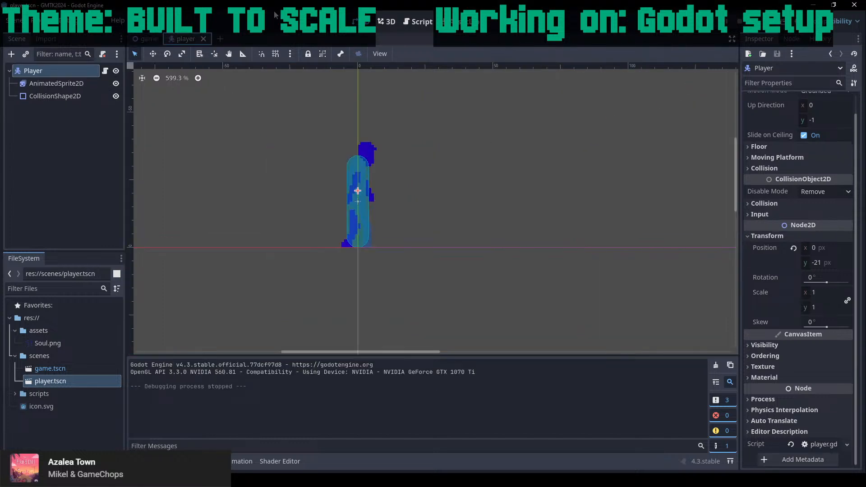
pyautogui.click(413, 24)
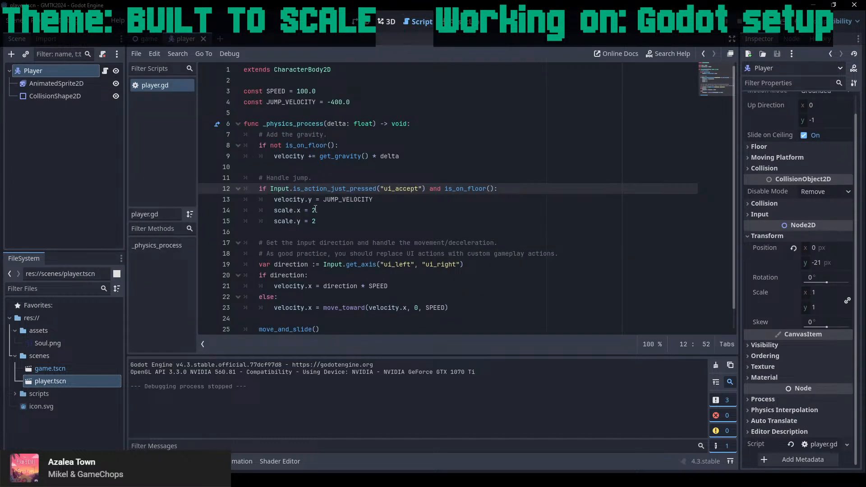
pyautogui.click(324, 221)
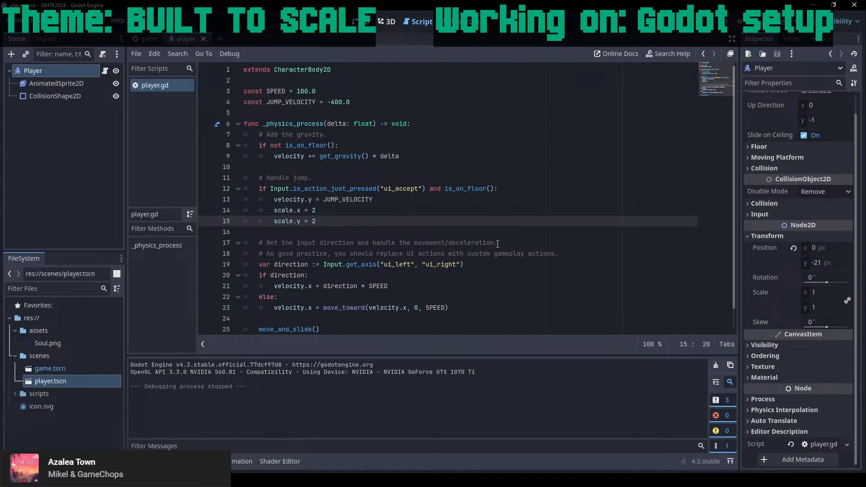
pyautogui.scroll(-1, 363, 304)
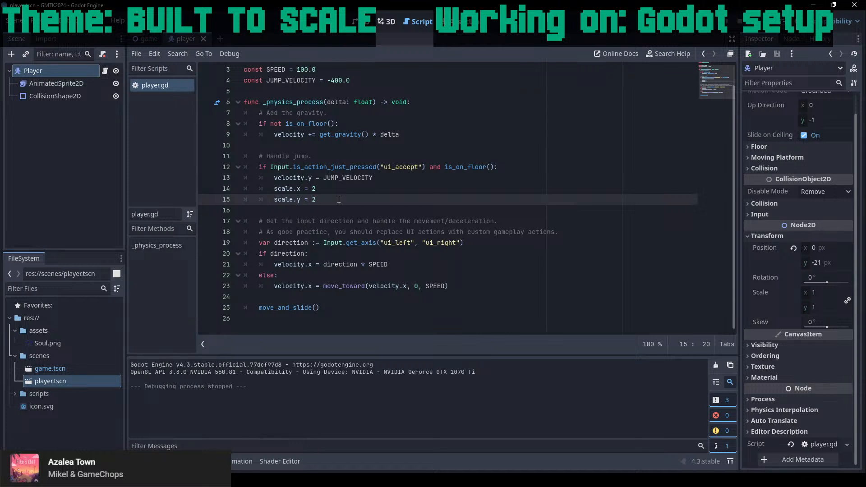
pyautogui.moveTo(391, 178); pyautogui.dragTo(405, 197)
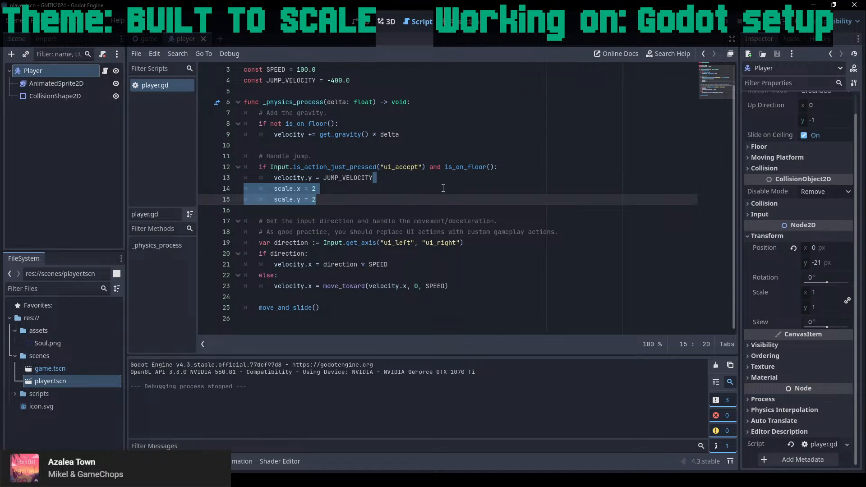
pyautogui.press('BackSpace')
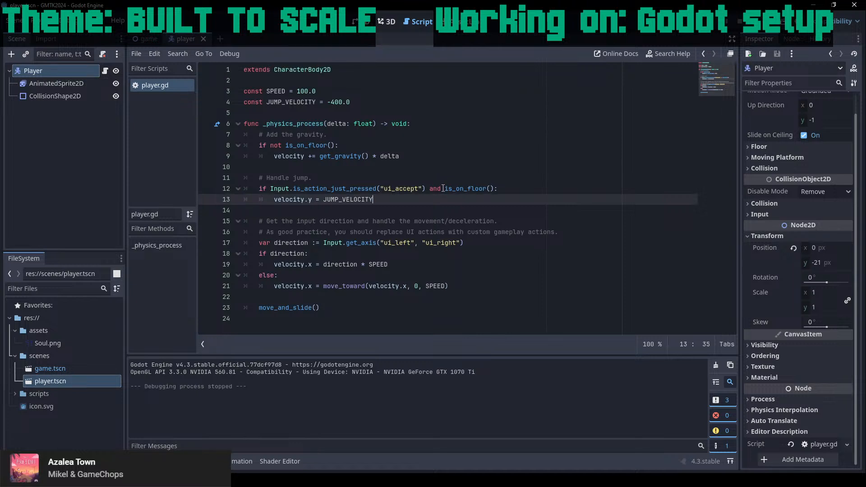
pyautogui.hotkey('ctrl', 'z')
# Set scale.x to 1.3 in the jump block.
pyautogui.press('Up')
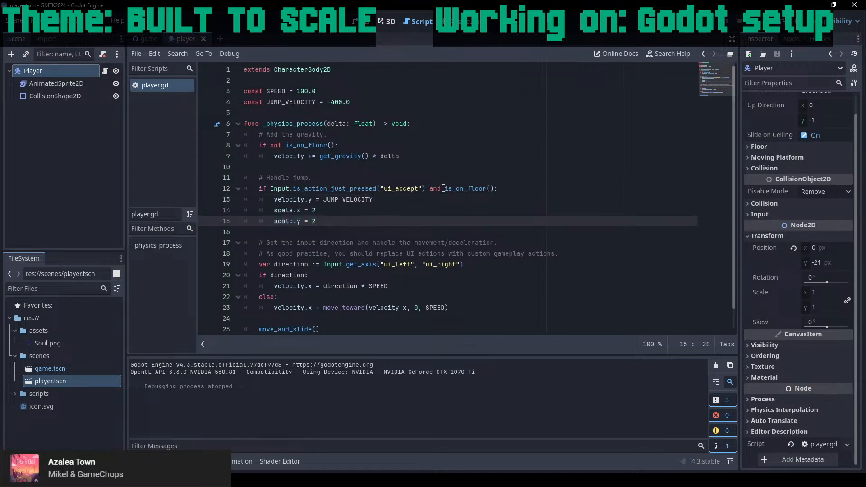
pyautogui.press('BackSpace')
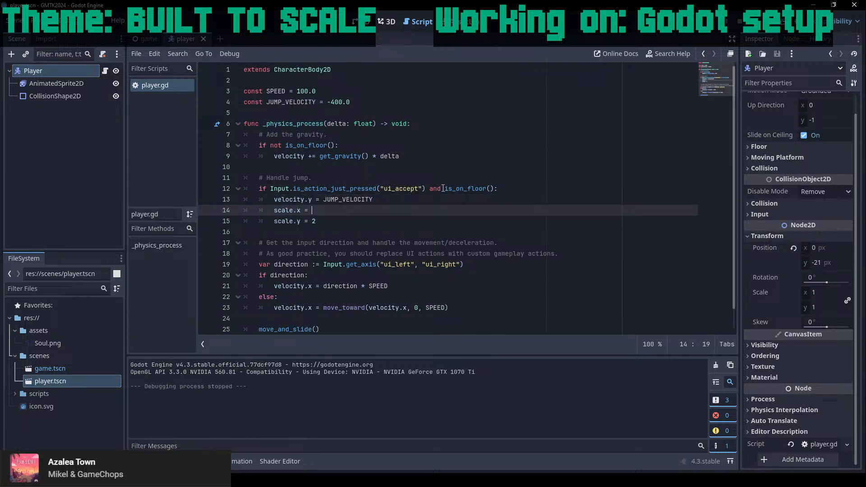
pyautogui.write('1.3')
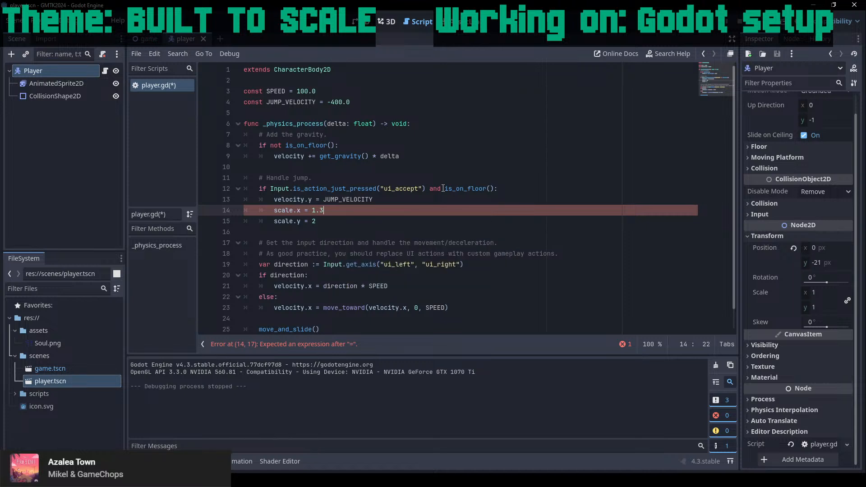
pyautogui.press('Down')
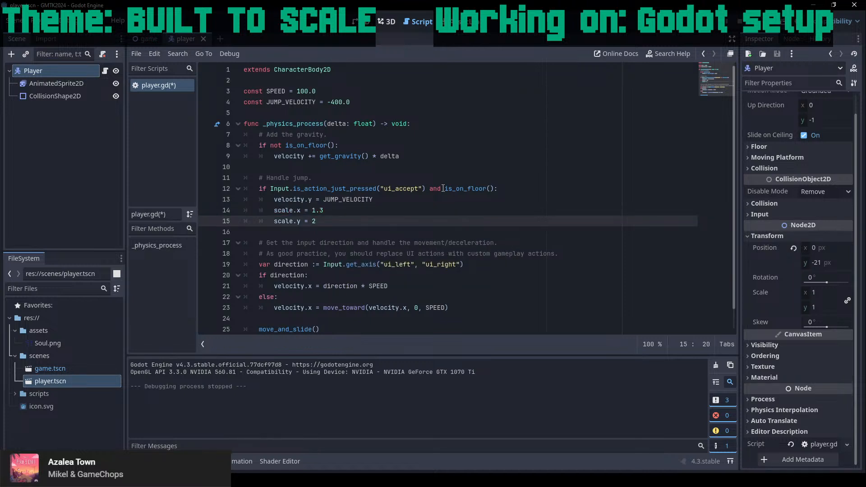
# Run the project from the game scene, make the player jump to test the stretched scale, and close the game window.
pyautogui.click(146, 39)
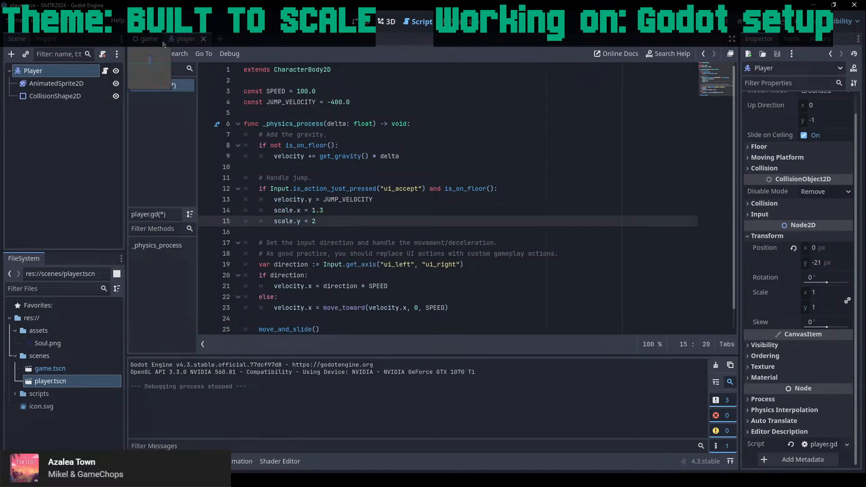
pyautogui.click(356, 21)
pyautogui.click(713, 22)
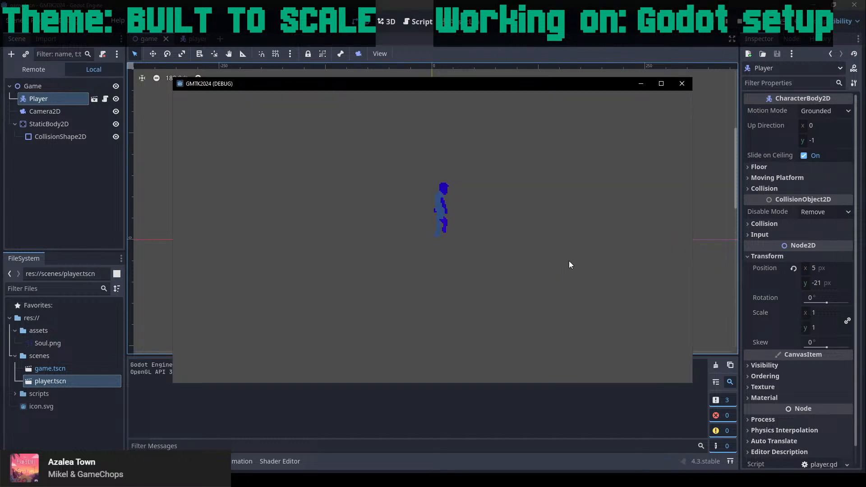
pyautogui.press('space')
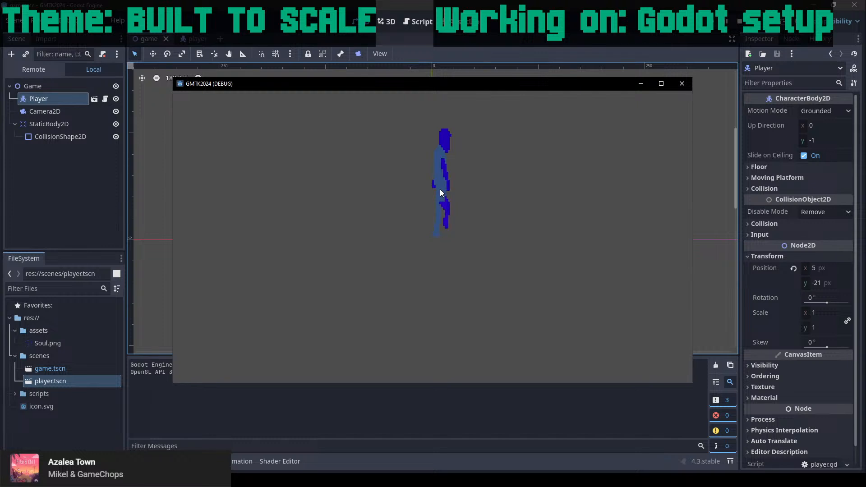
pyautogui.click(682, 86)
pyautogui.scroll(2, 522, 202)
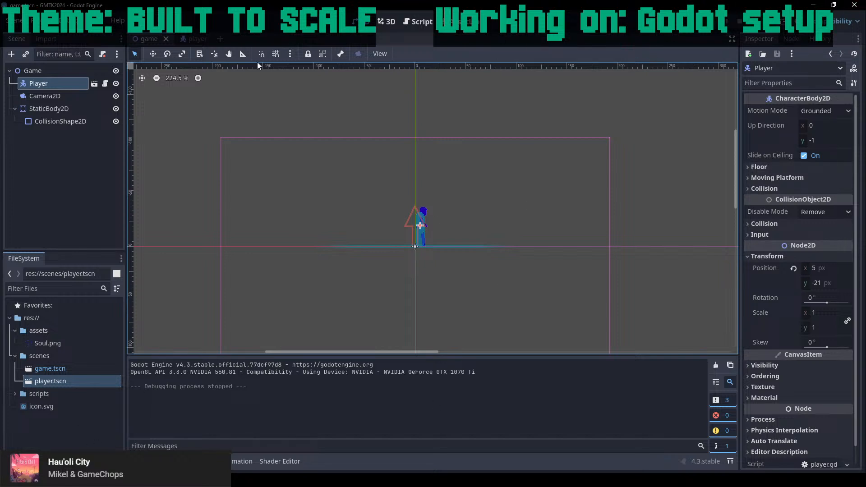
pyautogui.click(189, 40)
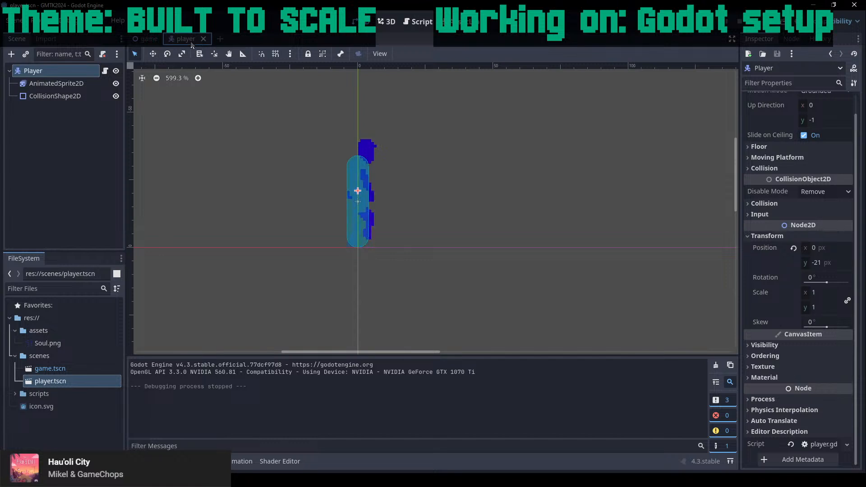
pyautogui.click(143, 39)
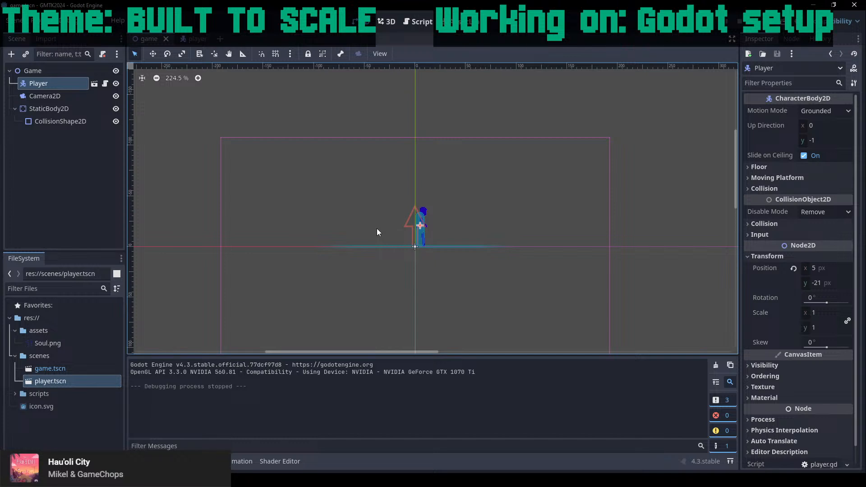
pyautogui.click(194, 38)
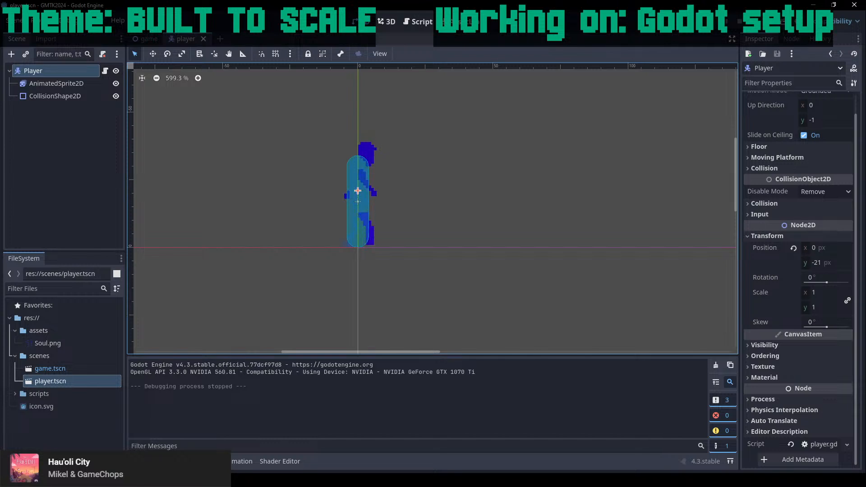
pyautogui.hotkey('alt', 'Tab')
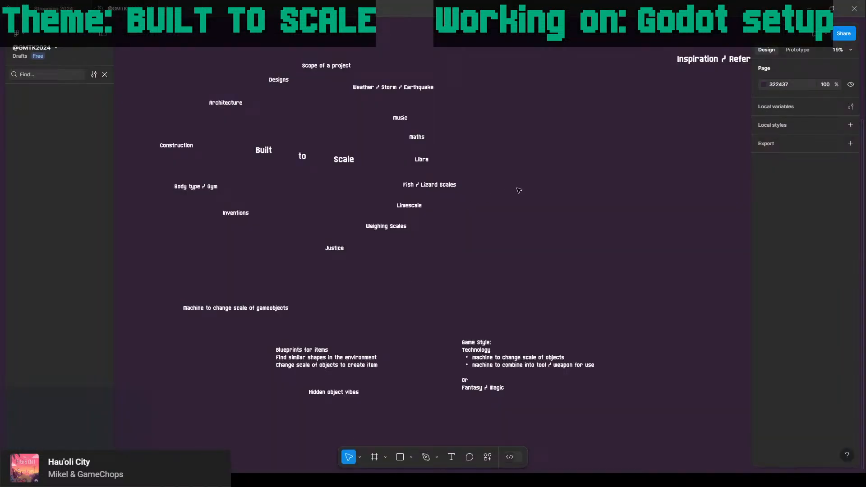
pyautogui.moveTo(487, 183); pyautogui.dragTo(394, 144, button='middle')
pyautogui.keyDown('ctrl'); pyautogui.scroll(-1, 487, 140); pyautogui.keyUp('ctrl')
pyautogui.moveTo(641, 205); pyautogui.dragTo(472, 263, button='middle')
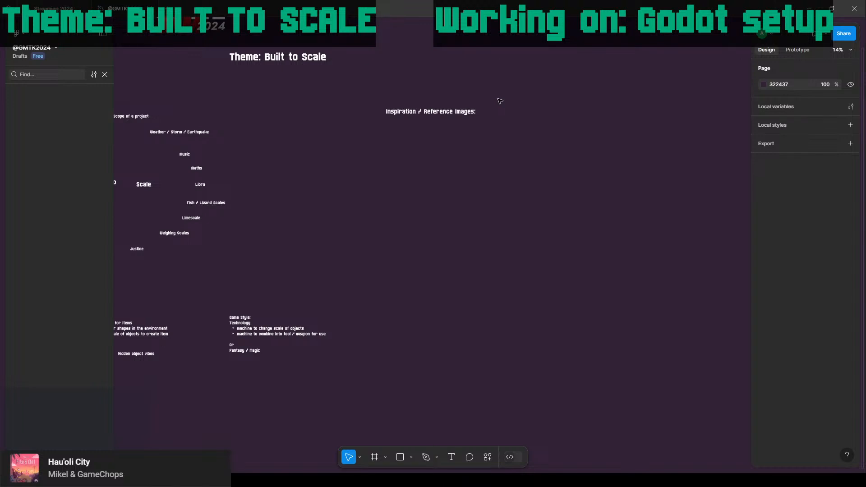
pyautogui.keyDown('ctrl'); pyautogui.scroll(-1, 463, 118); pyautogui.keyUp('ctrl')
pyautogui.moveTo(354, 232); pyautogui.dragTo(467, 194, button='middle')
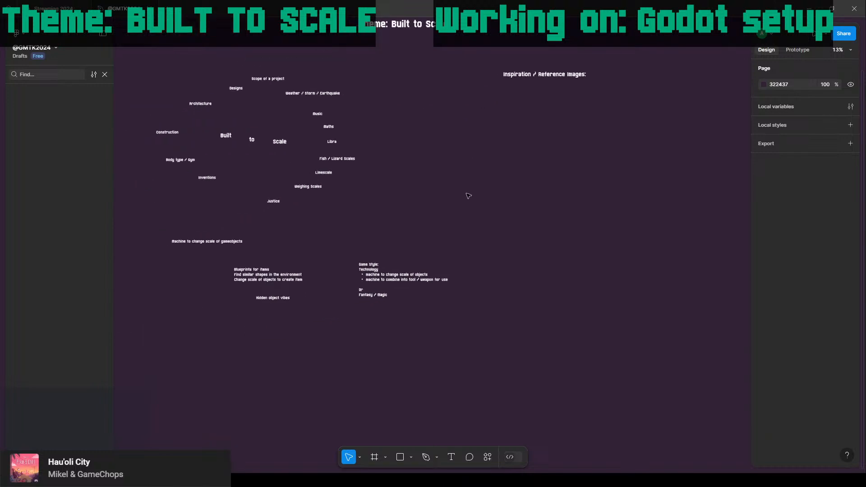
pyautogui.keyDown('ctrl'); pyautogui.scroll(2, 358, 291); pyautogui.keyUp('ctrl')
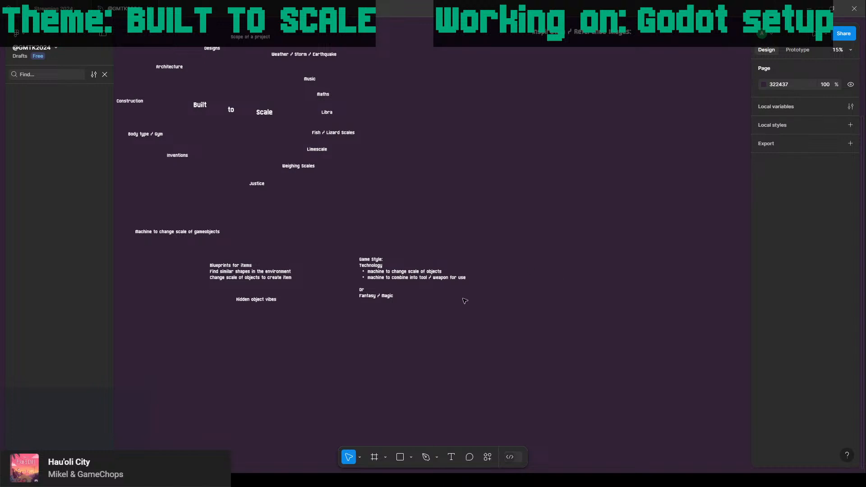
pyautogui.scroll(2, 496, 216)
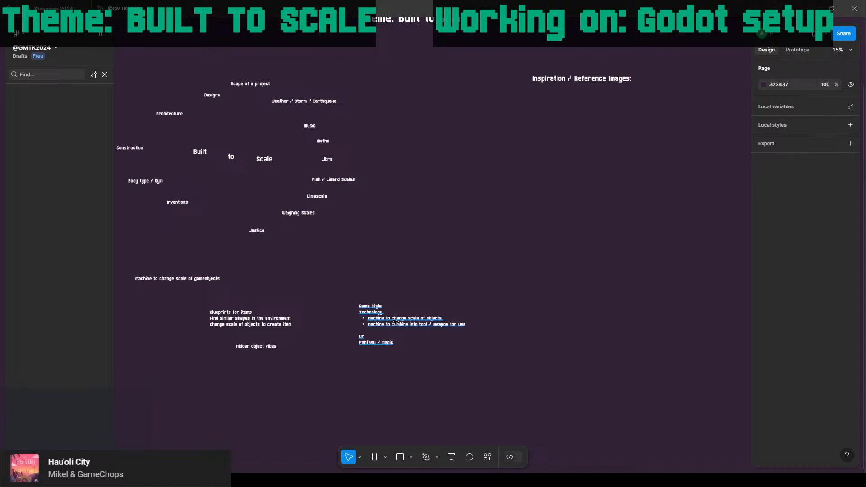
# Switch to Chrome, search Google for "scp machine" in a new tab and look through the image results.
pyautogui.moveTo(91, 480)
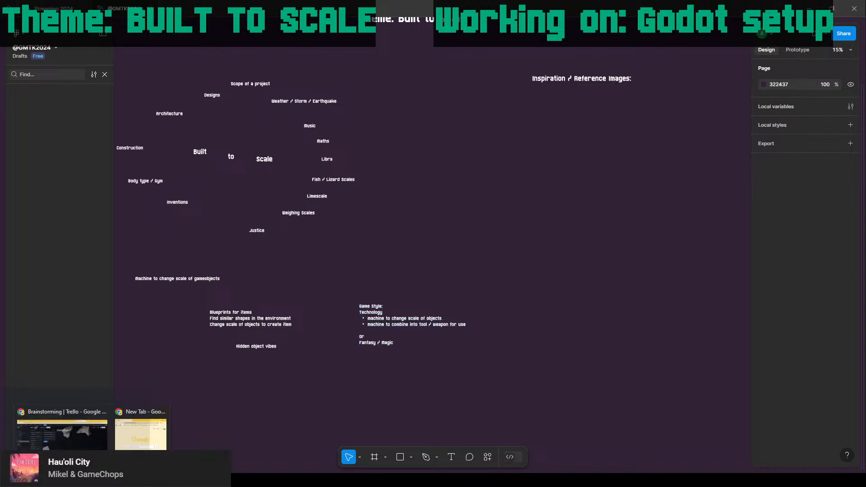
pyautogui.click(63, 430)
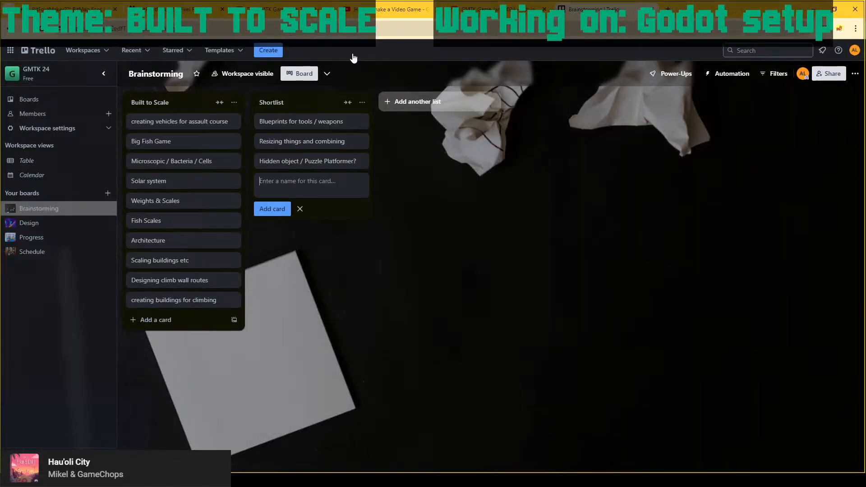
pyautogui.click(667, 9)
pyautogui.write('sco')
pyautogui.press('BackSpace')
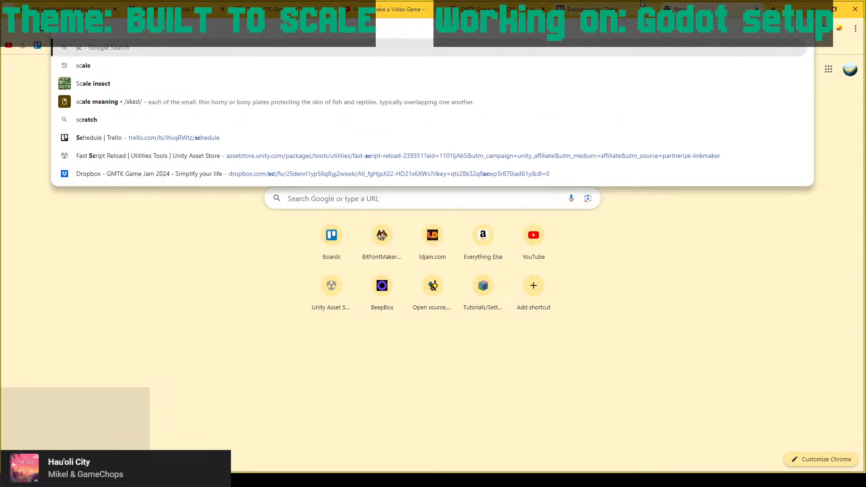
pyautogui.write('p machine')
pyautogui.press('Return')
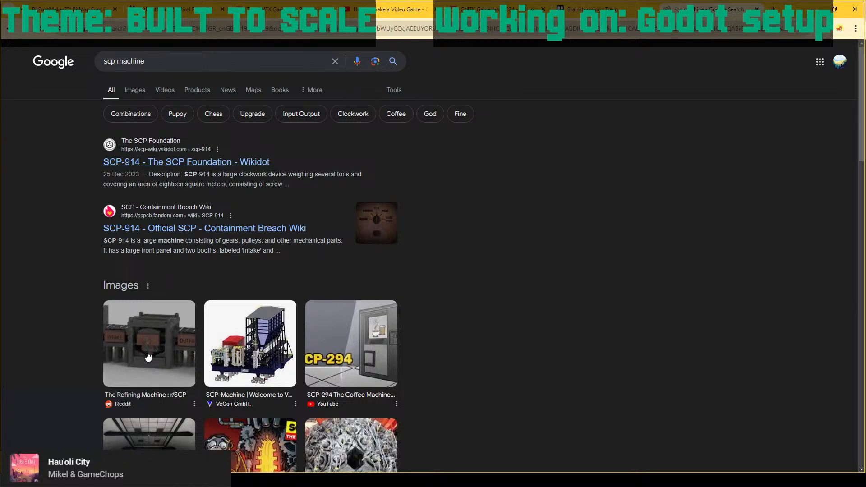
pyautogui.scroll(-2, 156, 350)
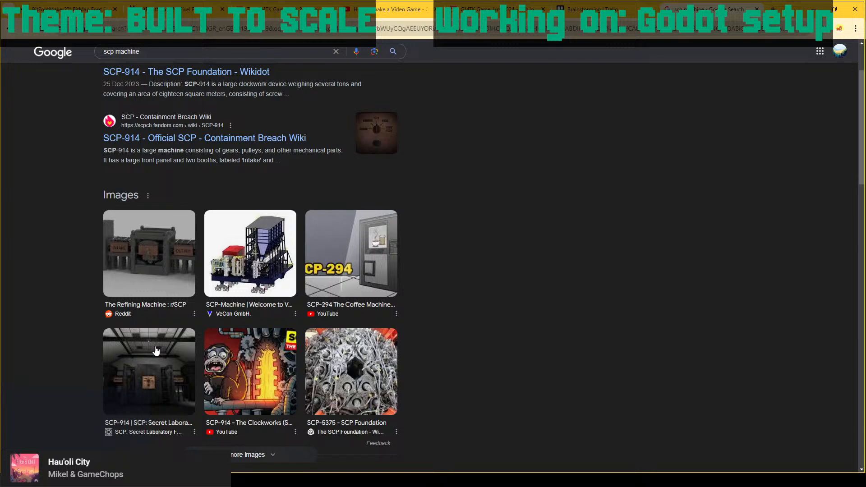
pyautogui.scroll(2, 155, 350)
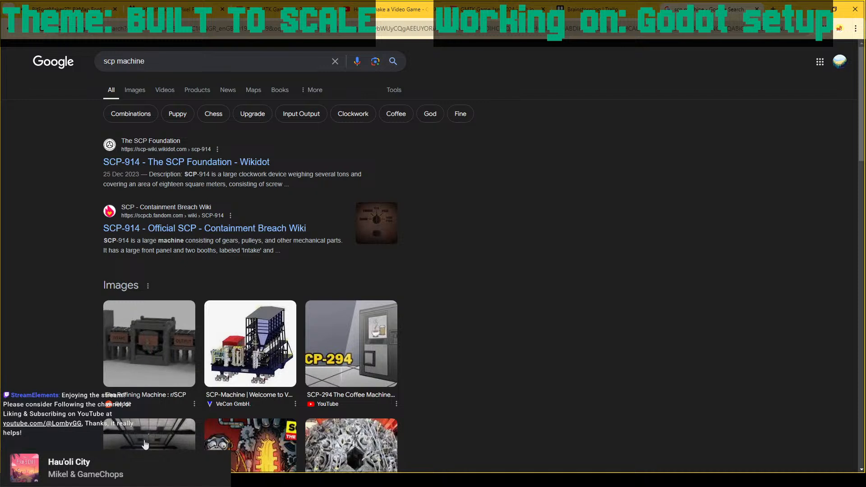
pyautogui.moveTo(159, 479)
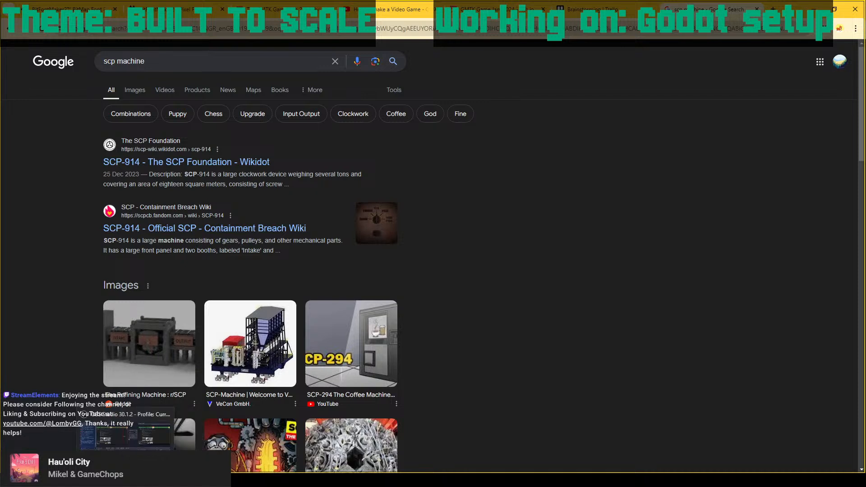
pyautogui.click(159, 479)
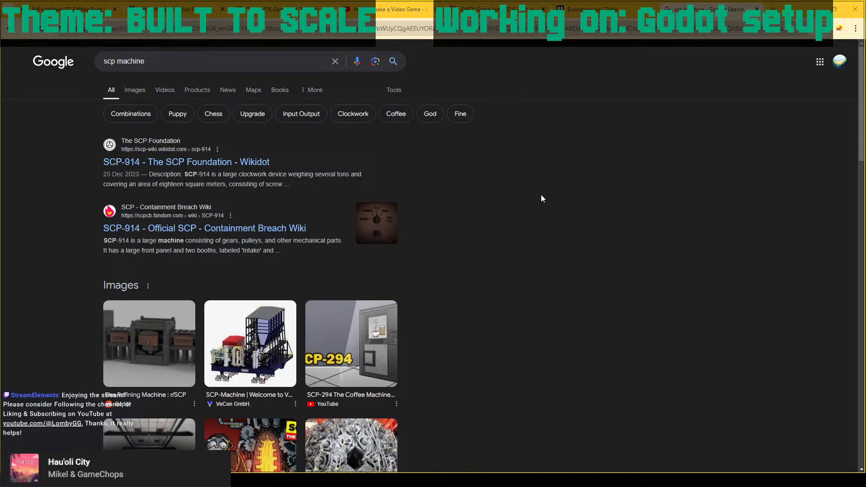